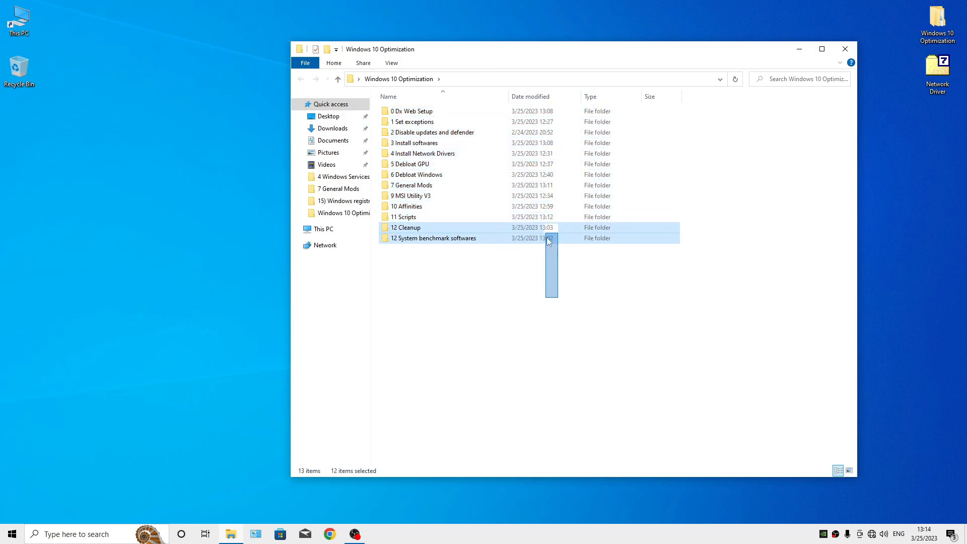
# Step: Look over the subfolders in the Windows 10 Optimization folder and close its window
pyautogui.moveTo(625, 59); pyautogui.dragTo(663, 64)
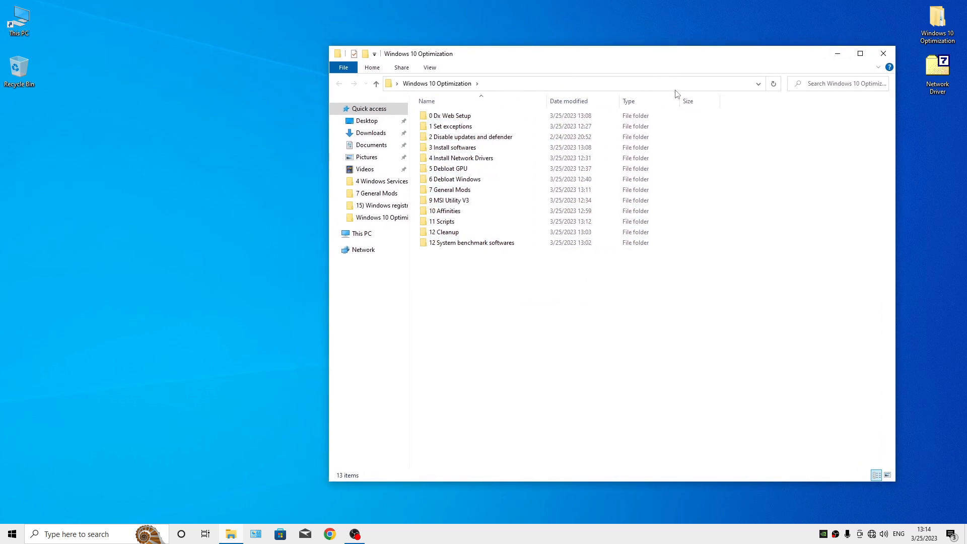
pyautogui.click(884, 54)
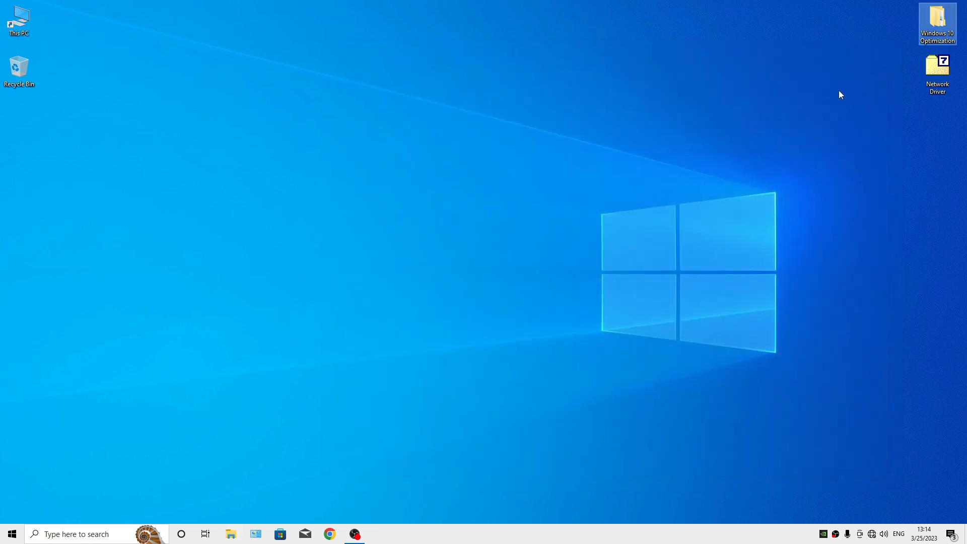
pyautogui.doubleClick(929, 23)
pyautogui.moveTo(649, 294); pyautogui.dragTo(544, 105)
pyautogui.moveTo(558, 290); pyautogui.dragTo(490, 36)
pyautogui.click(809, 124)
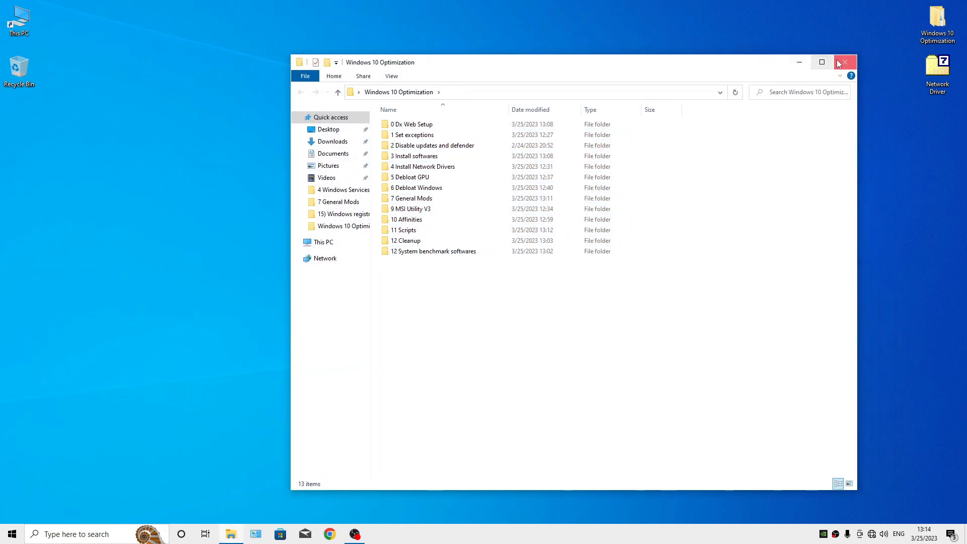
pyautogui.click(836, 57)
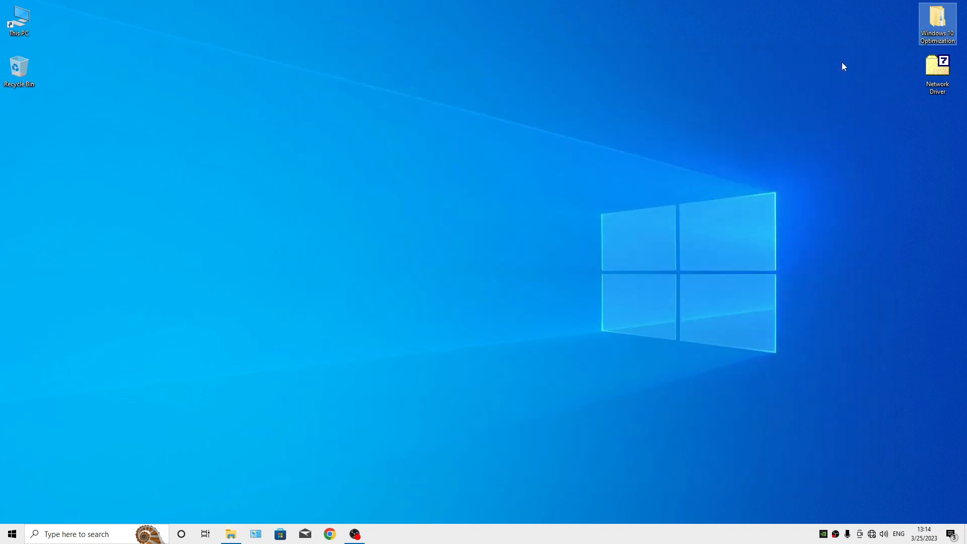
# Step: Extract the Network Driver archive onto the desktop and start installing the Intel drivers and software
pyautogui.rightClick(920, 74)
pyautogui.click(847, 120)
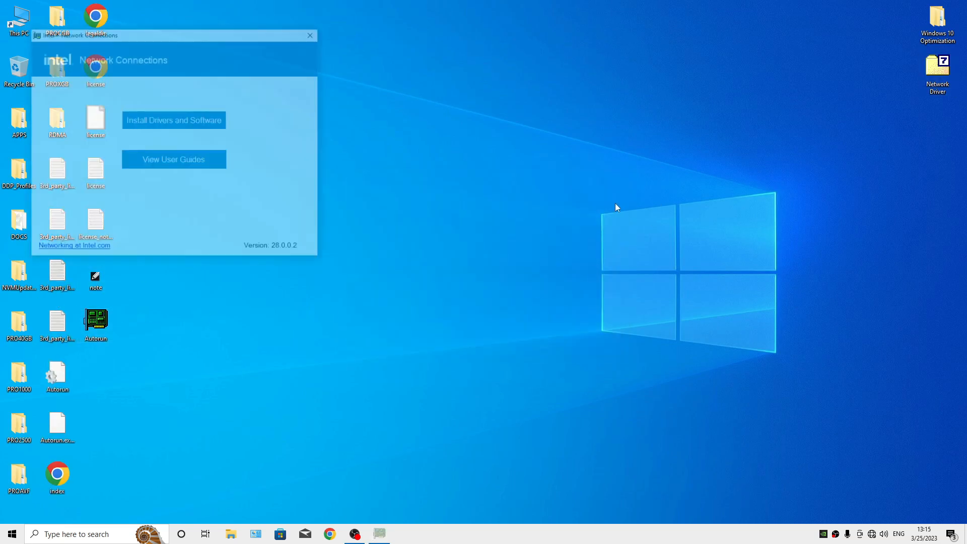
pyautogui.moveTo(202, 35); pyautogui.dragTo(550, 129)
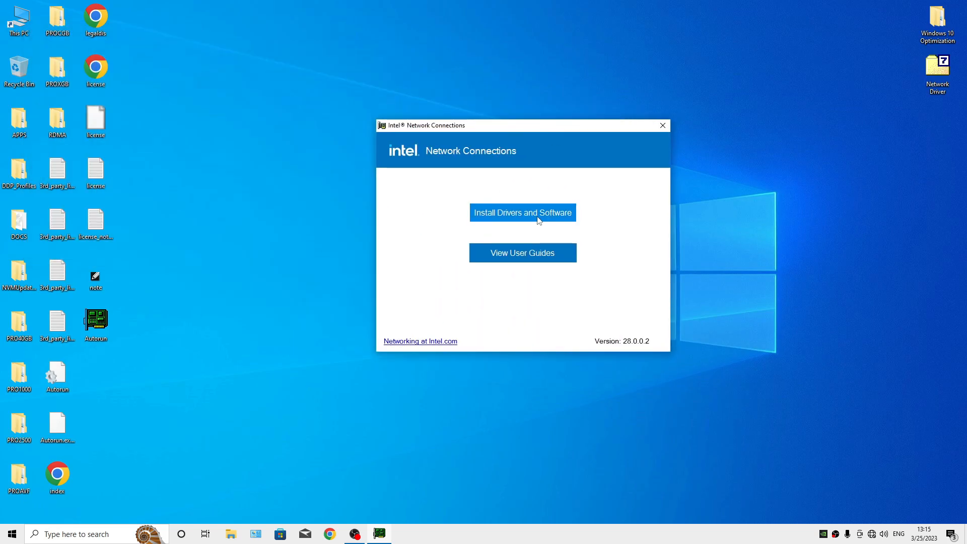
pyautogui.click(537, 217)
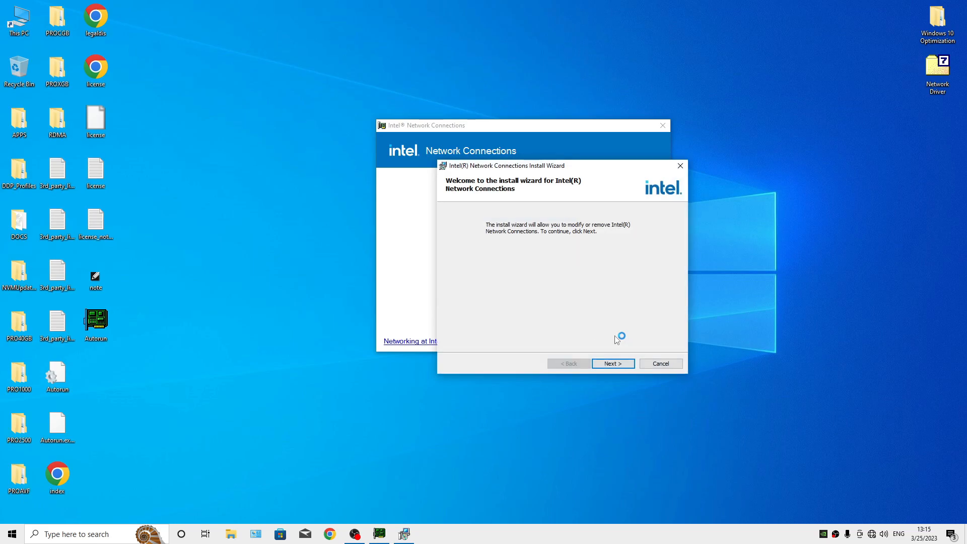
# Step: Complete the Intel Network Connections wizard in Modify mode with only Device drivers selected
pyautogui.click(615, 364)
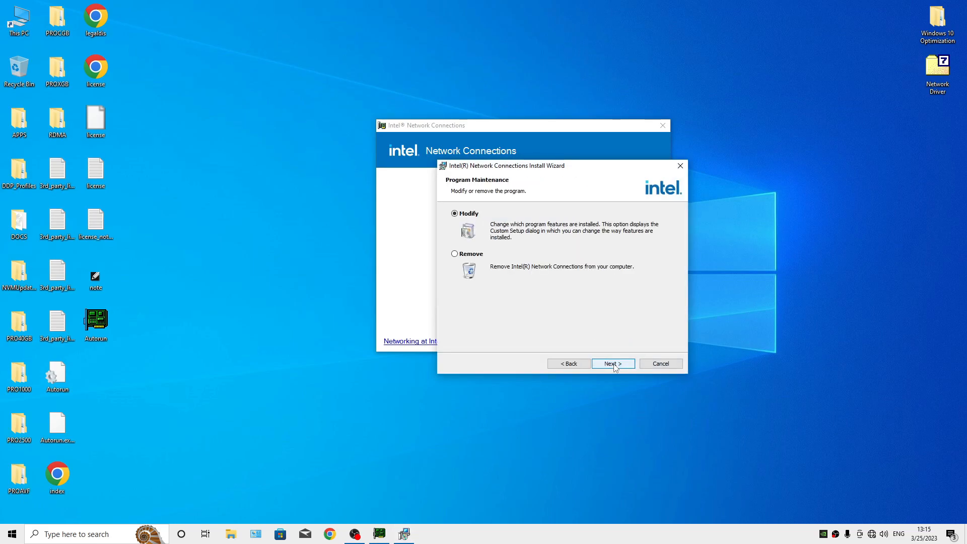
pyautogui.moveTo(519, 166); pyautogui.dragTo(669, 166)
pyautogui.click(759, 365)
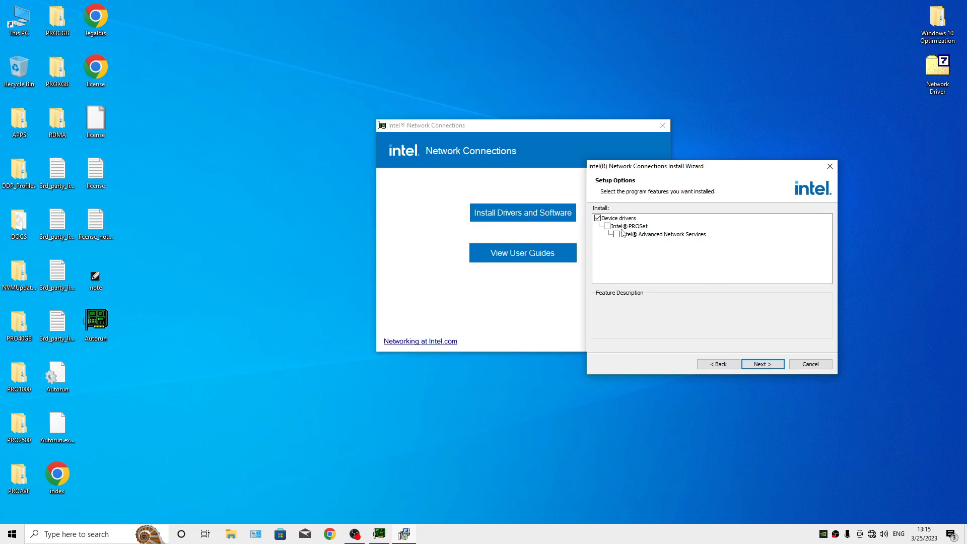
pyautogui.click(762, 364)
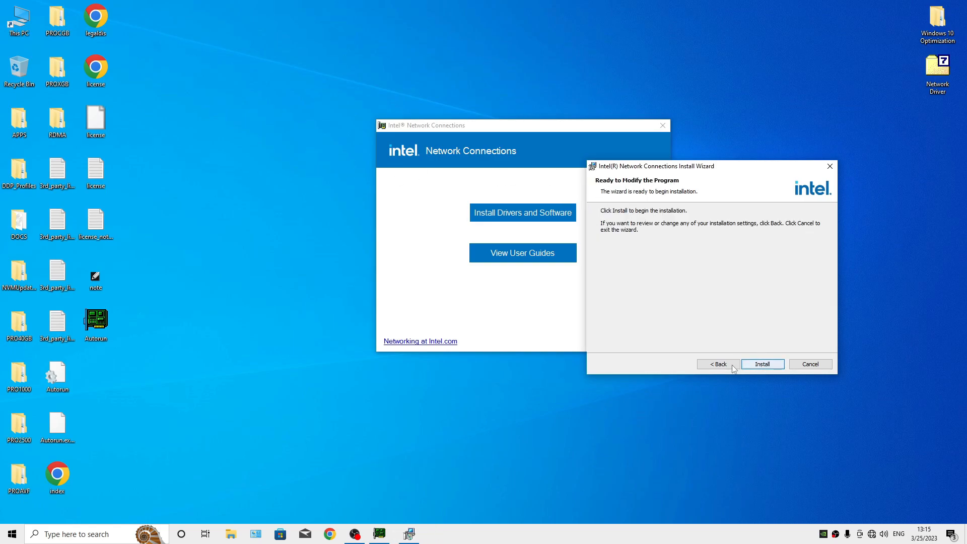
pyautogui.click(760, 364)
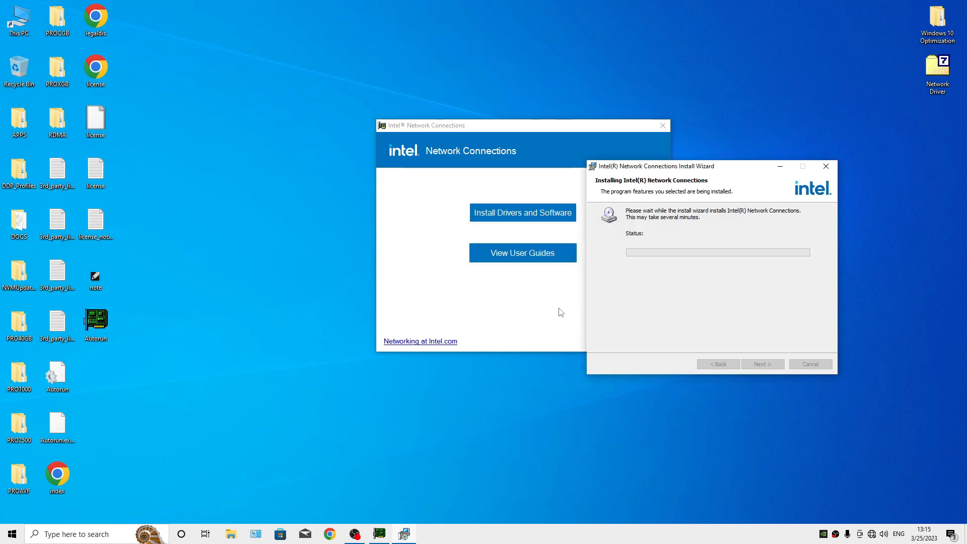
pyautogui.click(763, 364)
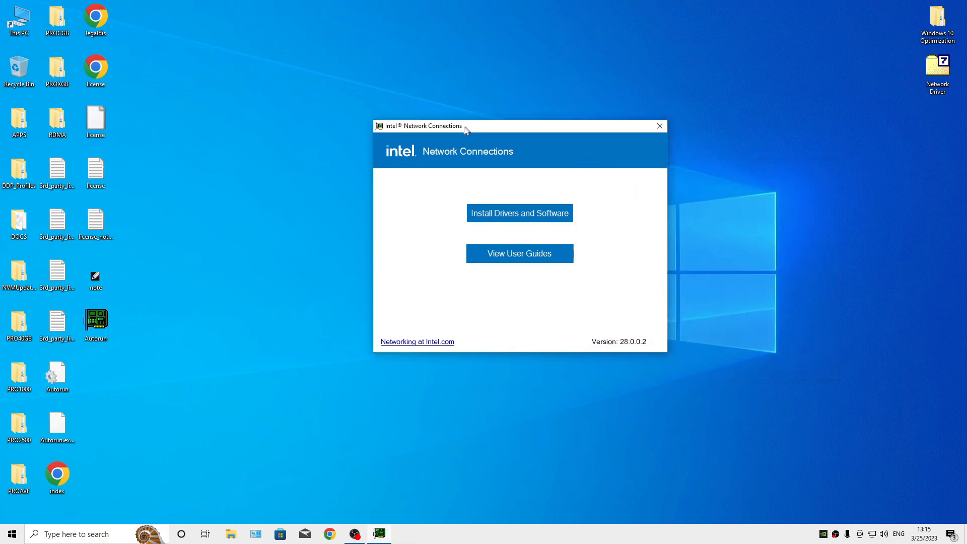
# Step: Delete the extracted Intel driver files and folders and the Network Driver archive from the desktop
pyautogui.moveTo(151, 461); pyautogui.dragTo(2, 90)
pyautogui.press('Delete')
pyautogui.moveTo(124, 460); pyautogui.dragTo(2, 488)
pyautogui.press('Delete')
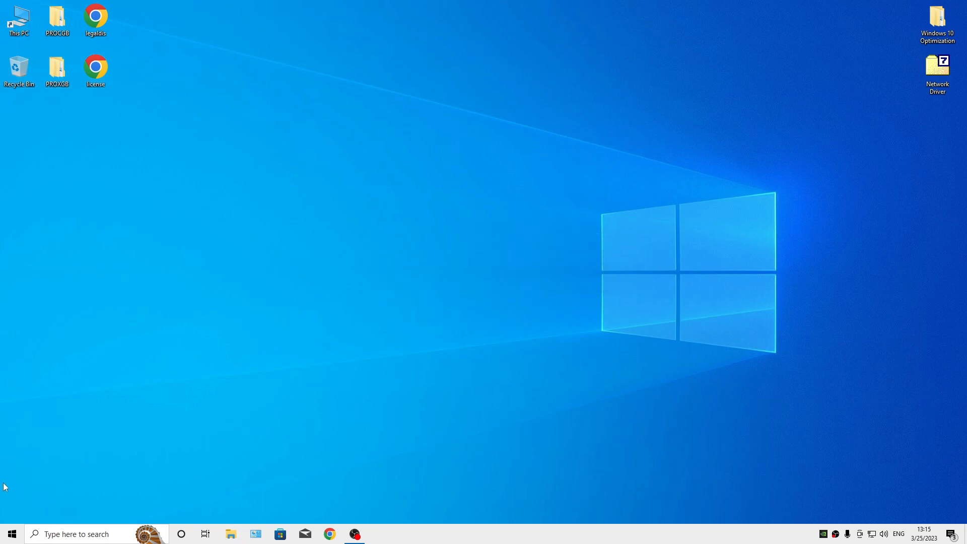
pyautogui.moveTo(198, 98); pyautogui.dragTo(35, 1)
pyautogui.press('Delete')
pyautogui.press('Return')
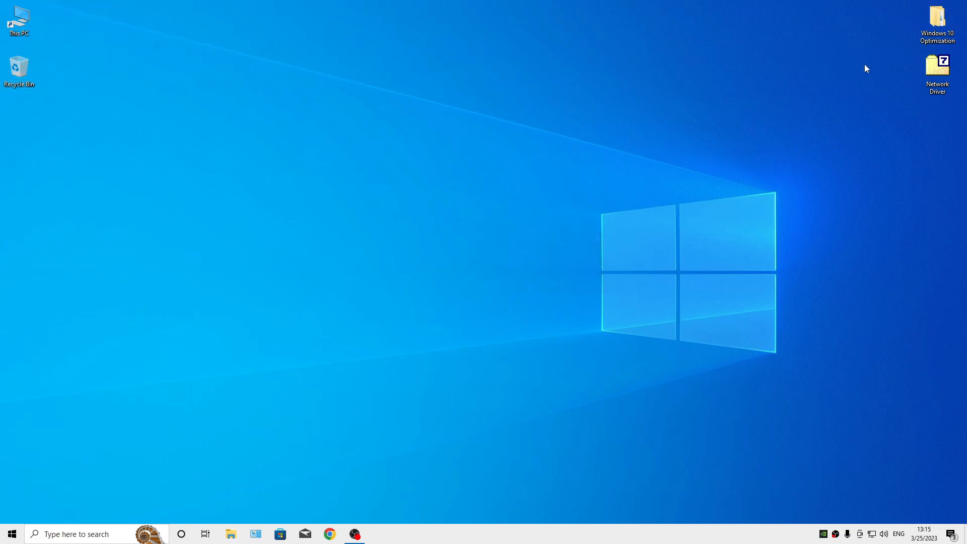
pyautogui.click(945, 77)
pyautogui.press('Delete')
pyautogui.press('Return')
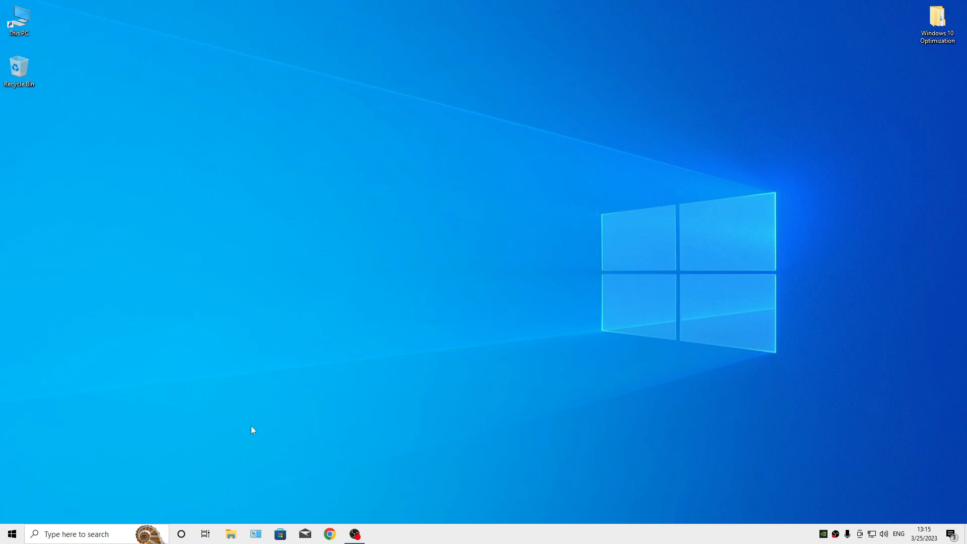
# Step: Open the Windows Update settings, dismiss the Windows 11 requirements notice and check for updates
pyautogui.click(872, 535)
pyautogui.press('super')
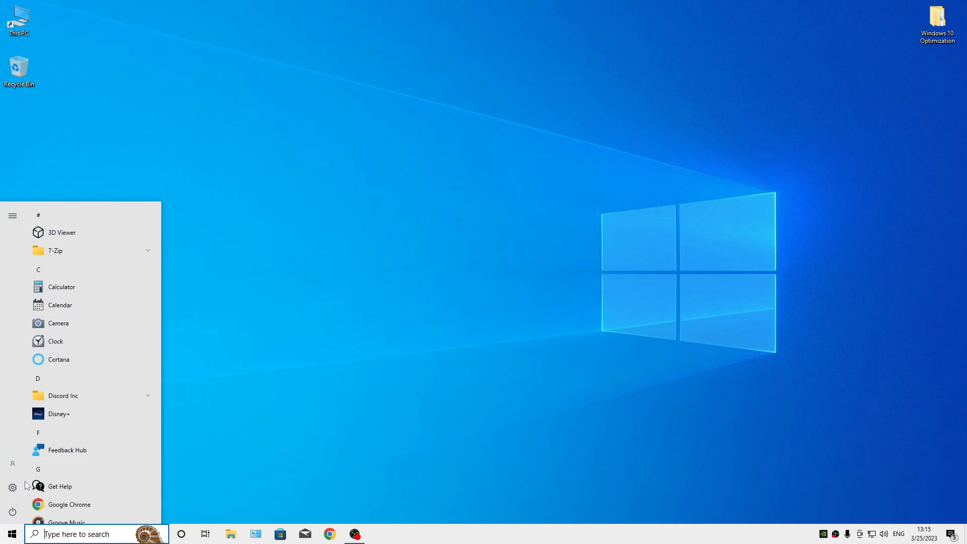
pyautogui.click(13, 487)
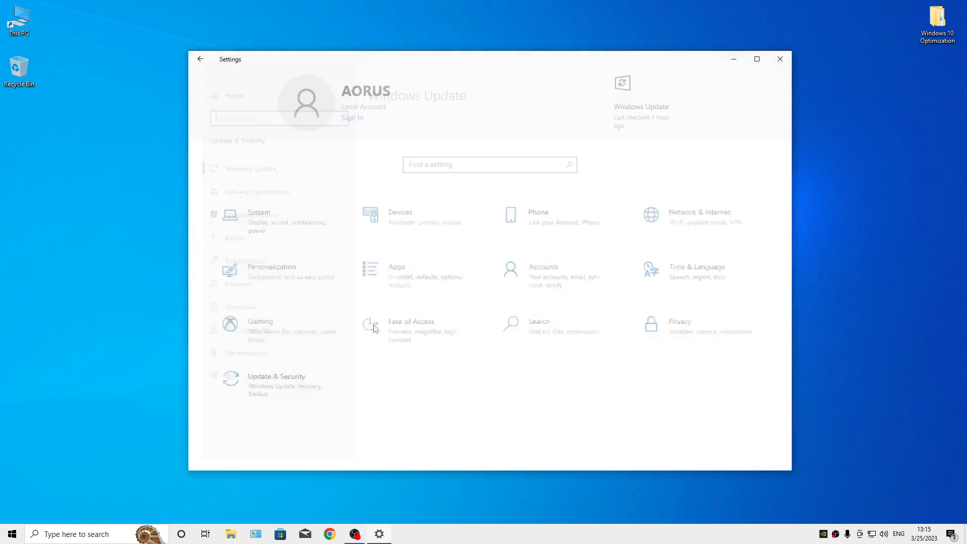
pyautogui.click(236, 373)
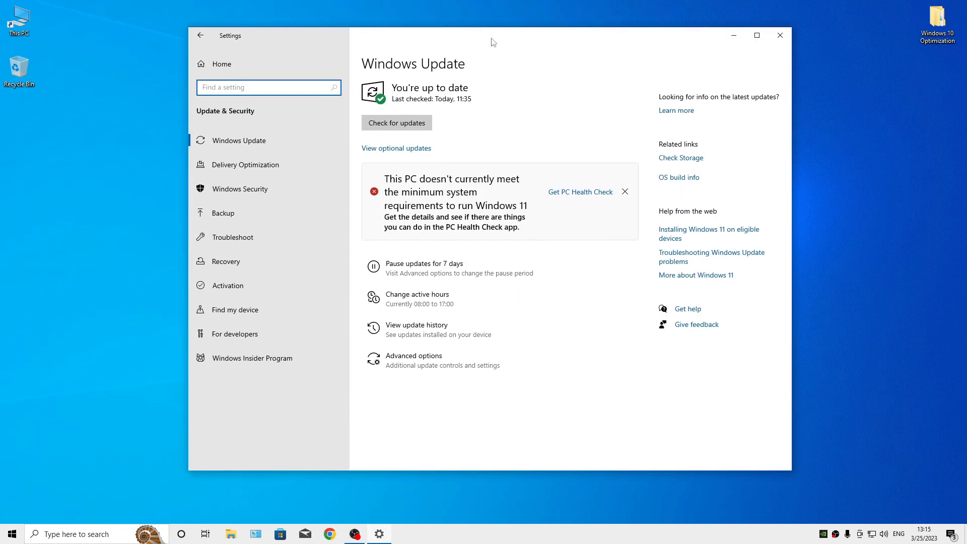
pyautogui.click(624, 192)
pyautogui.click(405, 125)
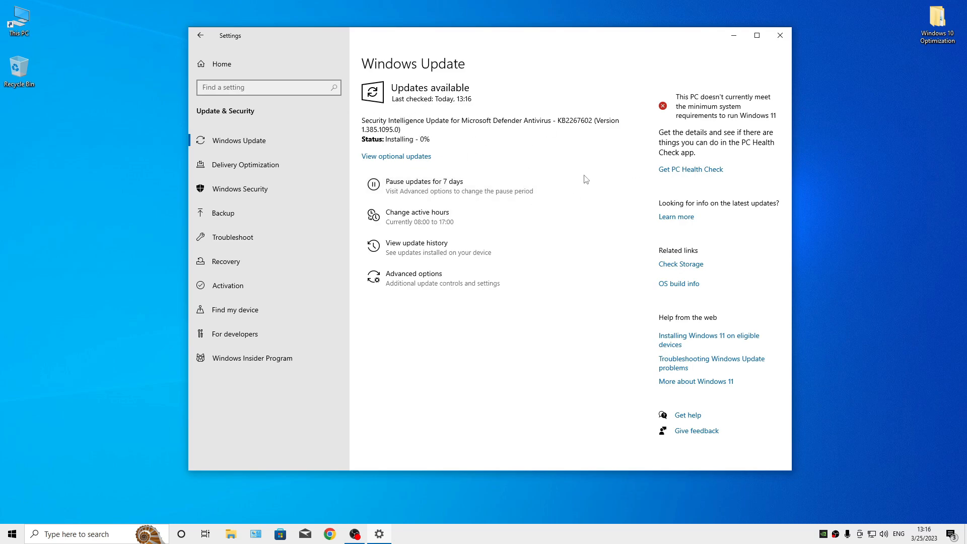
# Step: Review the update listed in Windows Update, return to the Settings home page and close Settings
pyautogui.moveTo(458, 122); pyautogui.dragTo(567, 122)
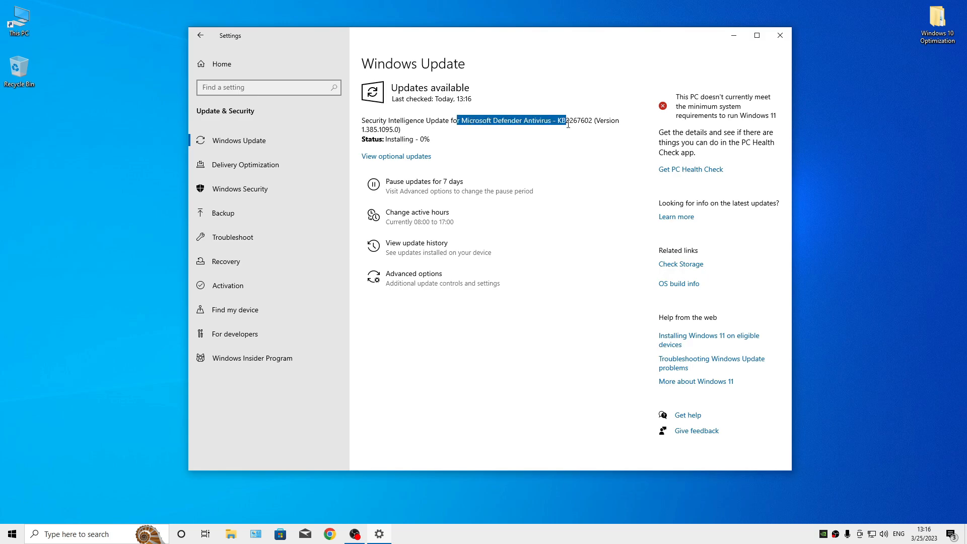
pyautogui.click(622, 260)
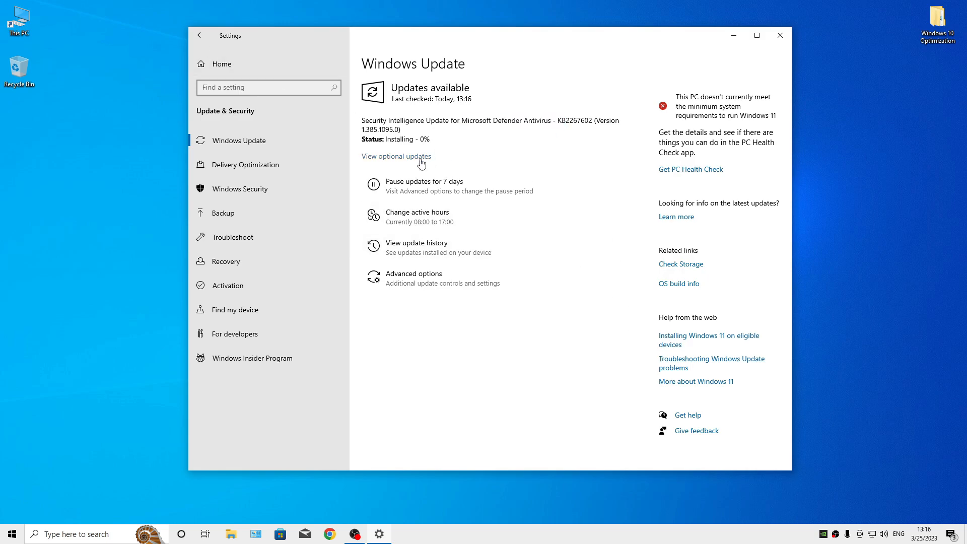
pyautogui.click(254, 70)
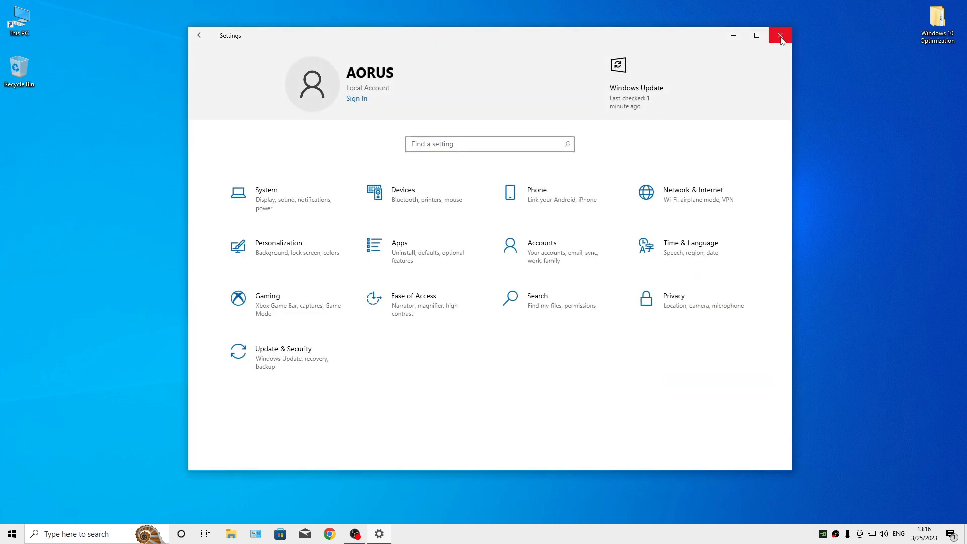
pyautogui.click(781, 36)
# Step: Copy C++ Packages and Dx Web Setup from the 0 Dx Web Setup folder to the desktop and close the folder
pyautogui.doubleClick(937, 20)
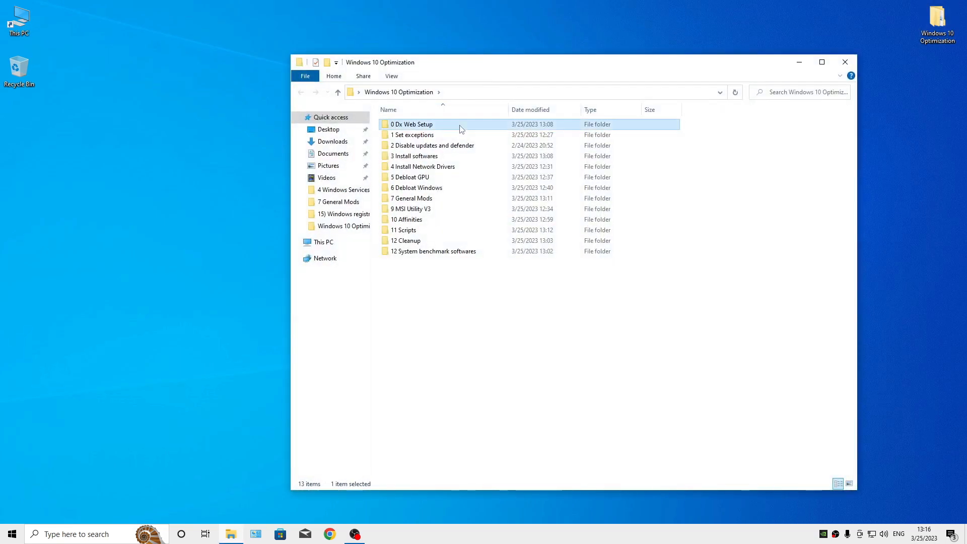
pyautogui.doubleClick(460, 126)
pyautogui.moveTo(451, 194); pyautogui.dragTo(387, 158)
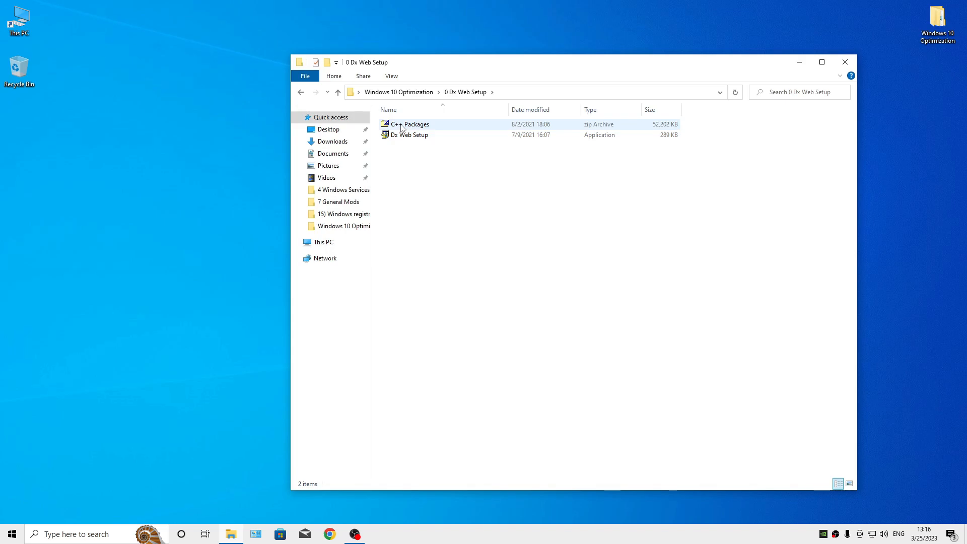
pyautogui.moveTo(402, 126); pyautogui.dragTo(252, 145)
pyautogui.moveTo(246, 184); pyautogui.dragTo(212, 63)
pyautogui.hotkey('ctrl', 'c')
pyautogui.click(490, 172)
pyautogui.hotkey('ctrl', 'v')
pyautogui.click(845, 62)
# Step: Run Dx Web Setup from the desktop, accept the license agreement and complete the DirectX runtime installation
pyautogui.click(256, 132)
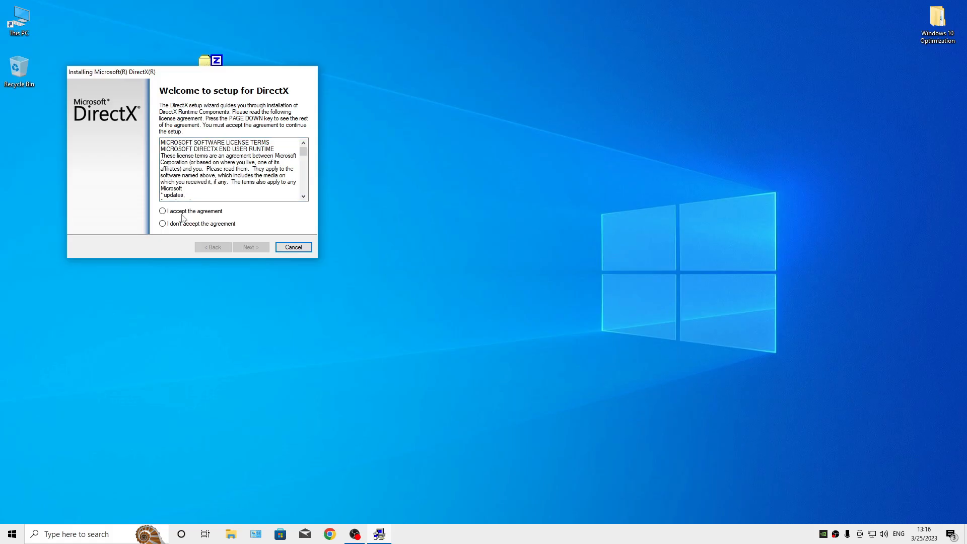
pyautogui.click(165, 209)
pyautogui.moveTo(211, 66); pyautogui.dragTo(493, 167)
pyautogui.click(523, 337)
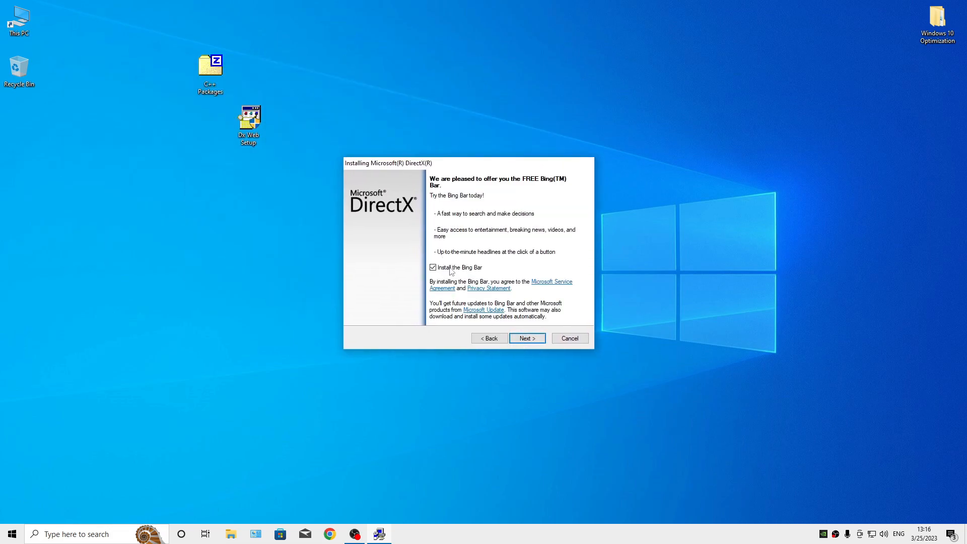
pyautogui.click(525, 337)
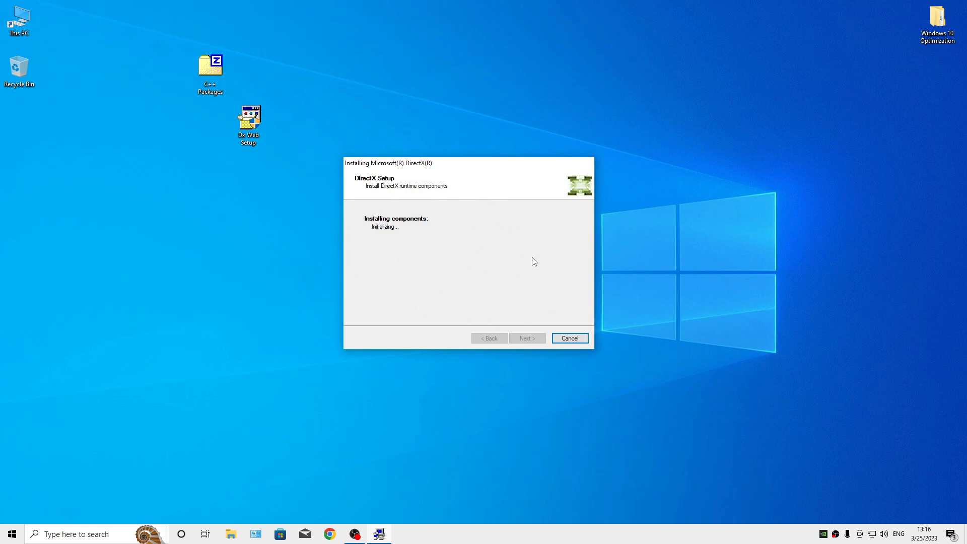
pyautogui.click(516, 336)
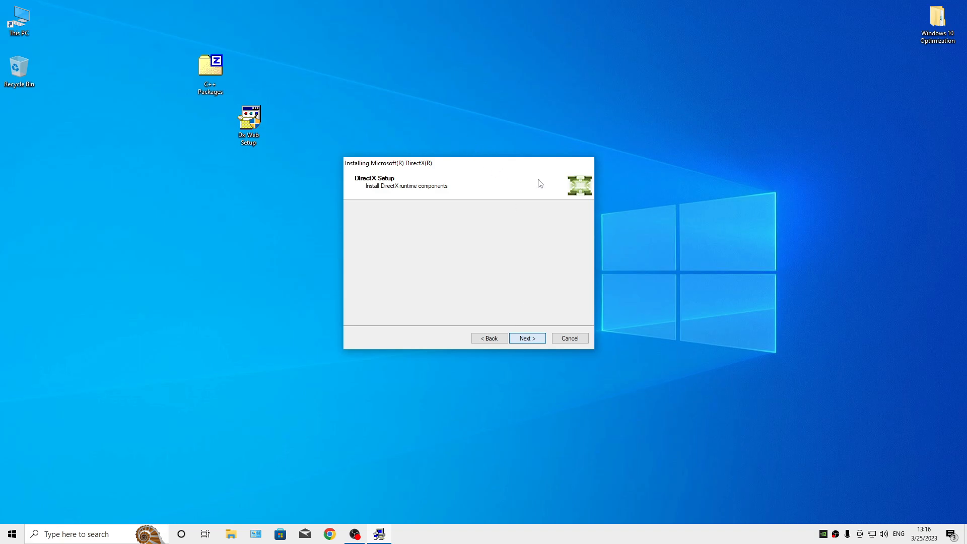
pyautogui.click(526, 338)
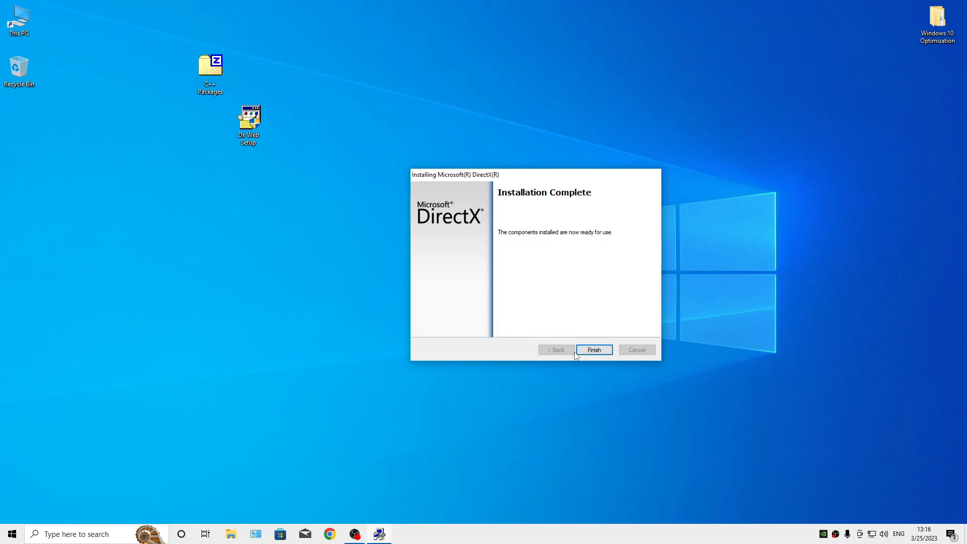
pyautogui.click(579, 351)
# Step: Move Dx Web Setup from the desktop to the Recycle Bin and empty the bin
pyautogui.moveTo(256, 126); pyautogui.dragTo(26, 77)
pyautogui.rightClick(26, 78)
pyautogui.click(65, 97)
pyautogui.click(524, 307)
# Step: Extract the C++ Packages archive on the desktop and open the extracted folder
pyautogui.rightClick(204, 75)
pyautogui.click(247, 118)
pyautogui.moveTo(22, 121); pyautogui.dragTo(464, 216)
pyautogui.doubleClick(464, 216)
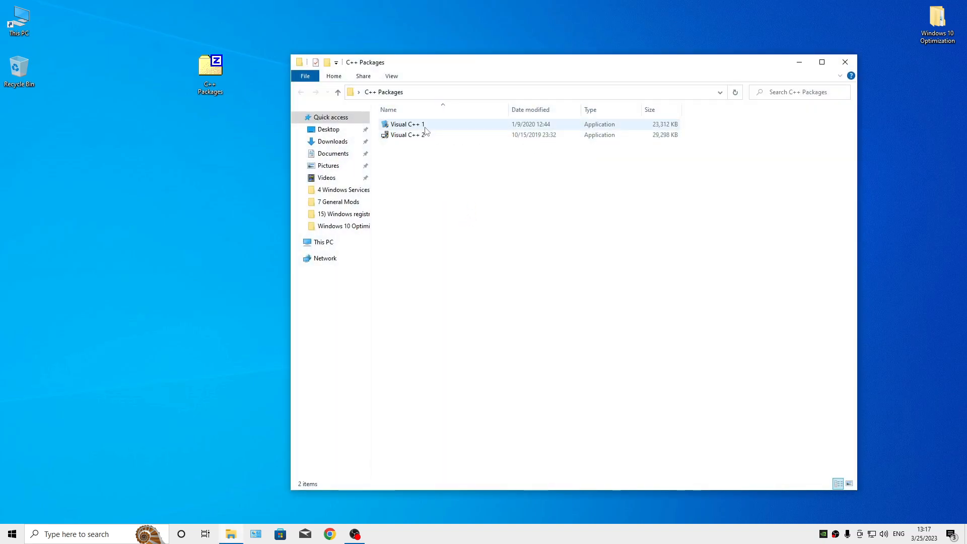
# Step: Run Visual C++ 1, ignore the pending restart, agree to replace the current runtimes, and exit the installer once complete
pyautogui.doubleClick(426, 126)
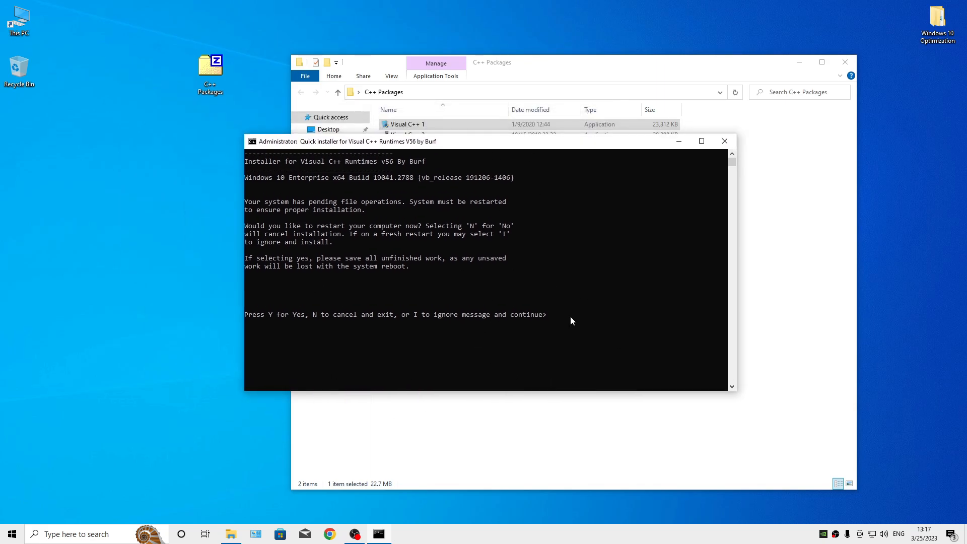
pyautogui.press('i')
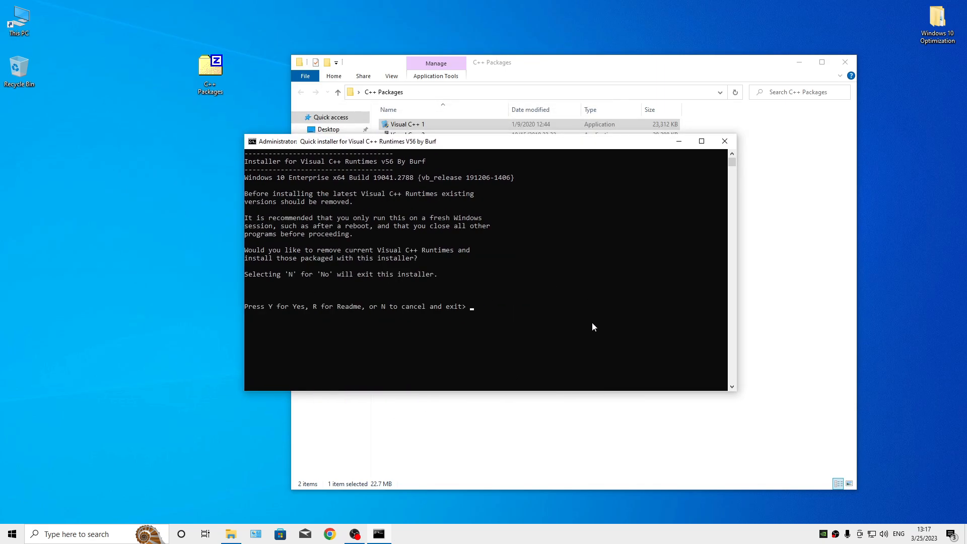
pyautogui.press('y')
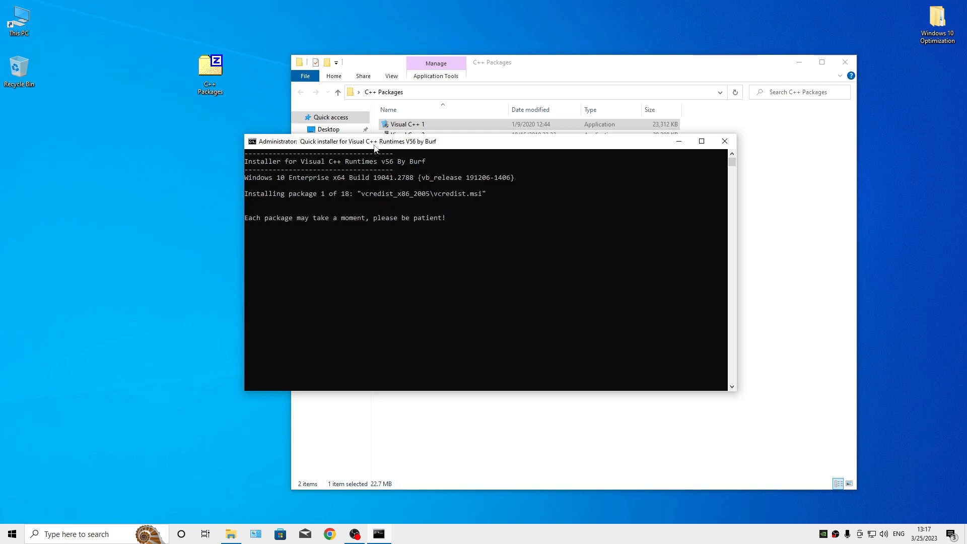
pyautogui.moveTo(380, 148); pyautogui.dragTo(547, 166)
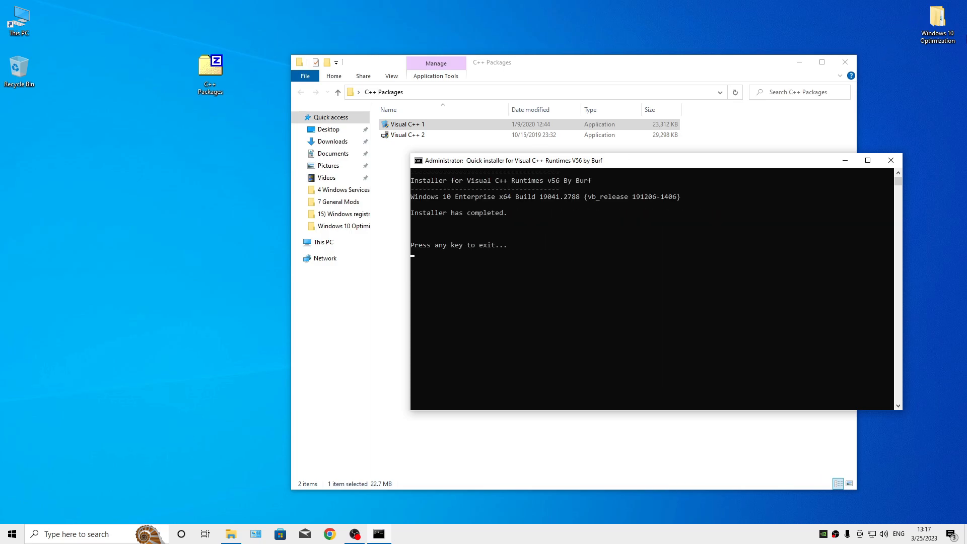
pyautogui.press('Return')
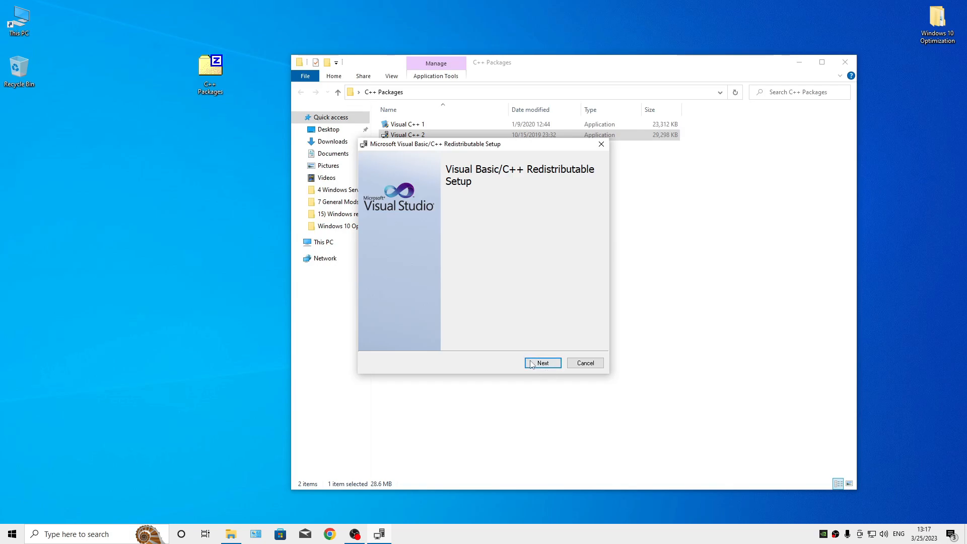
# Step: Install the Visual Basic/C++ Redistributable from Visual C++ 2, close the C++ Packages folder and finish the setup
pyautogui.click(537, 361)
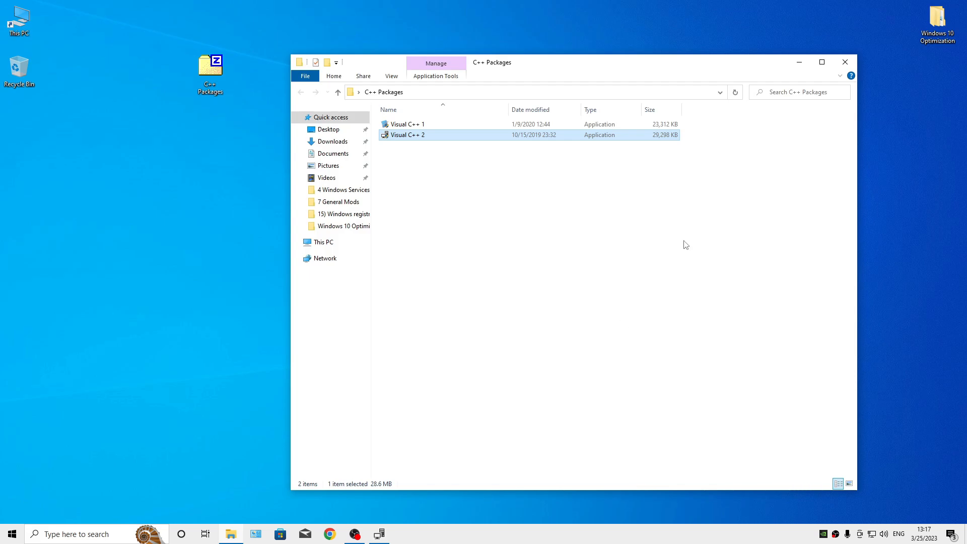
pyautogui.click(845, 61)
pyautogui.click(582, 363)
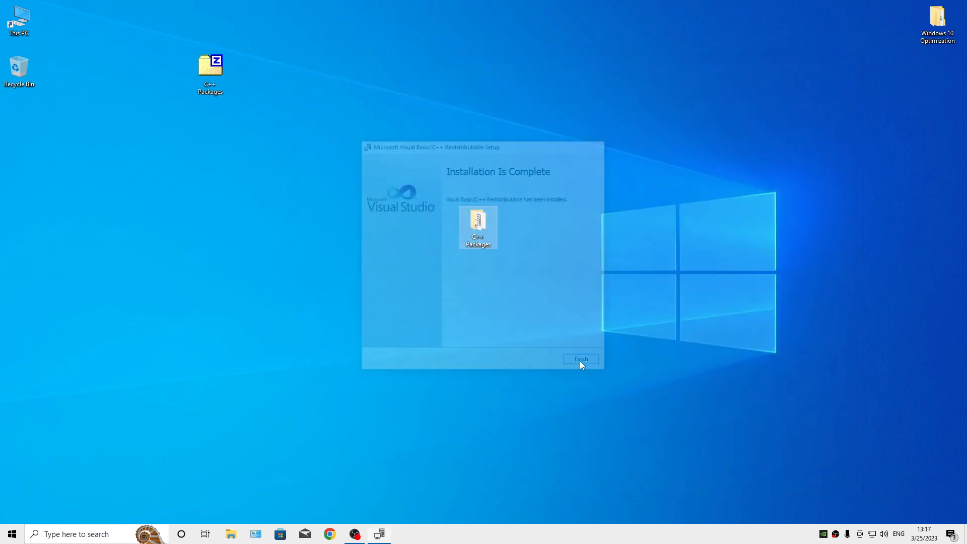
# Step: Permanently delete the C++ Packages archive and its extracted folder from the desktop
pyautogui.moveTo(152, 33); pyautogui.dragTo(699, 393)
pyautogui.hotkey('shift', 'Delete')
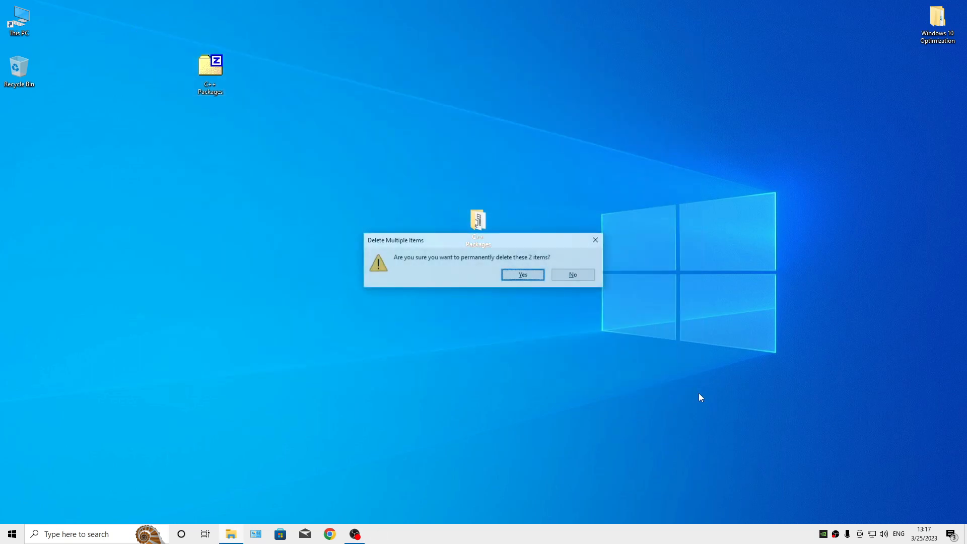
pyautogui.press('Return')
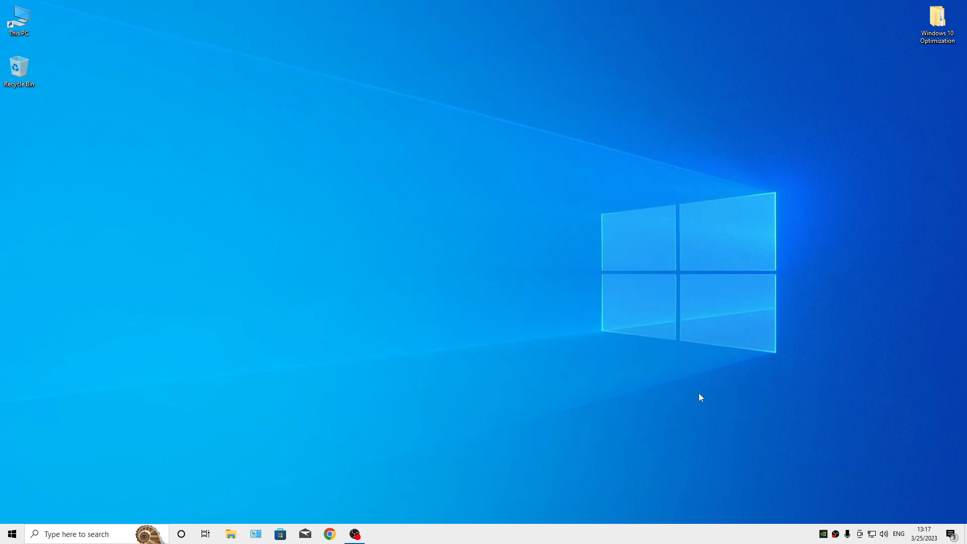
# Step: Open the 1 Set exceptions folder in Windows 10 Optimization and view instruction image 1
pyautogui.doubleClick(938, 21)
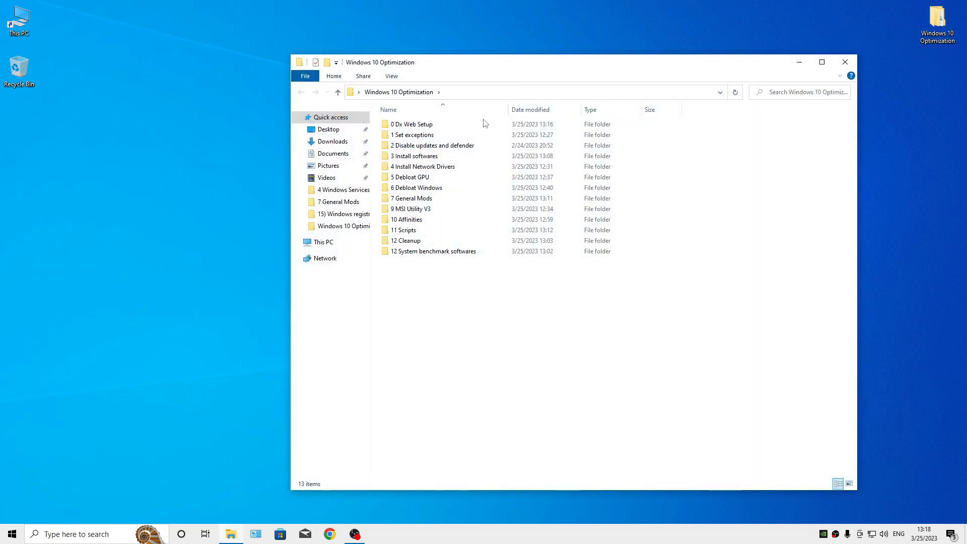
pyautogui.doubleClick(479, 133)
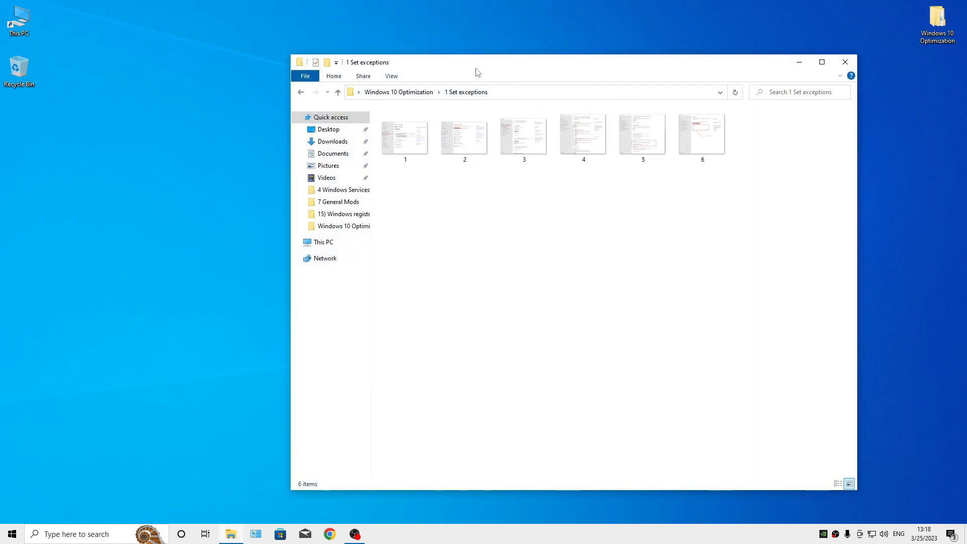
pyautogui.moveTo(476, 69); pyautogui.dragTo(445, 78)
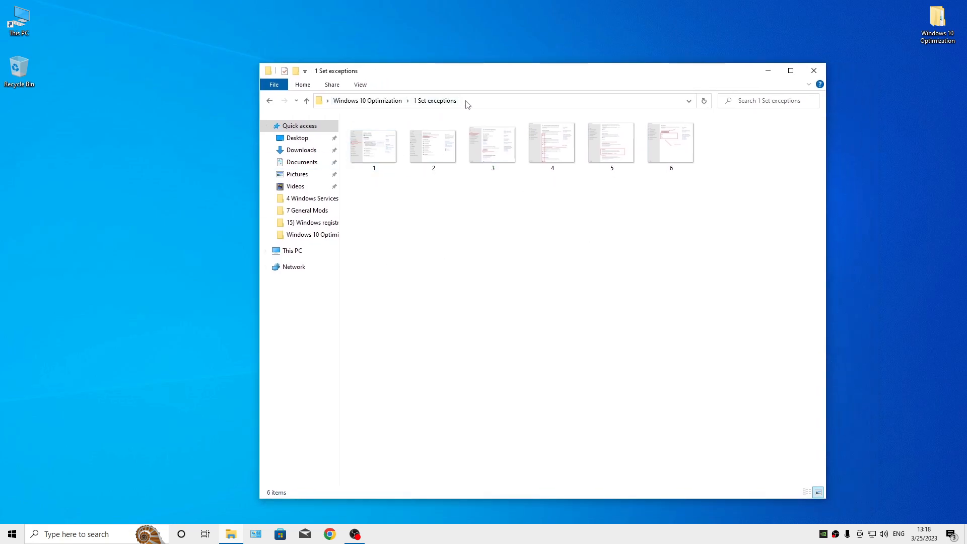
pyautogui.click(390, 150)
pyautogui.doubleClick(390, 150)
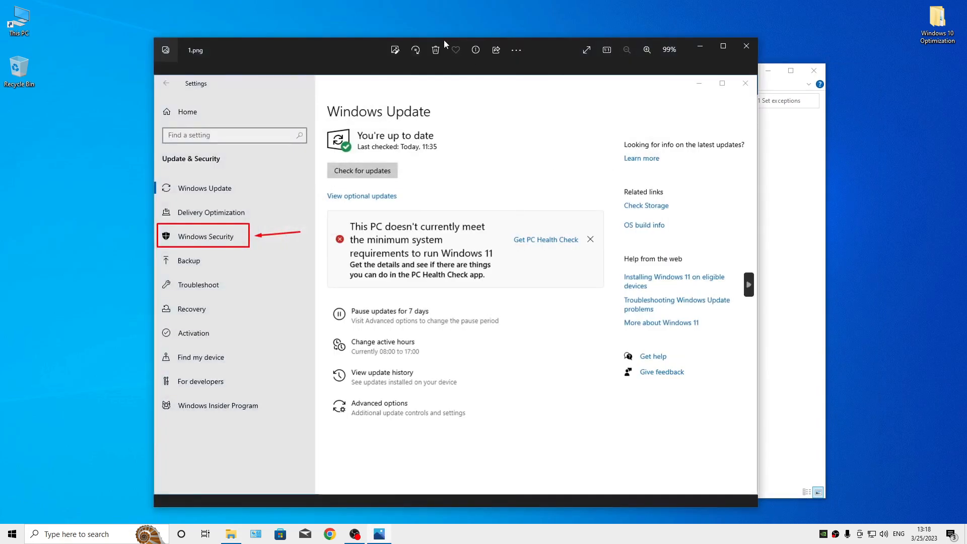
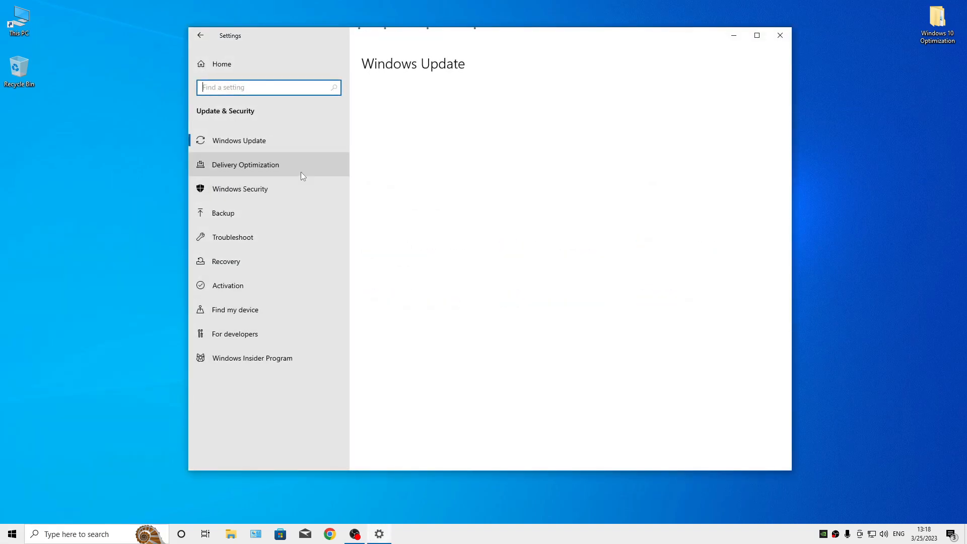
# Step: Turn off real-time, sample submission and tamper protection in Windows Security, exclude the C:\ and D:\ folders, and close the settings windows
pyautogui.click(258, 190)
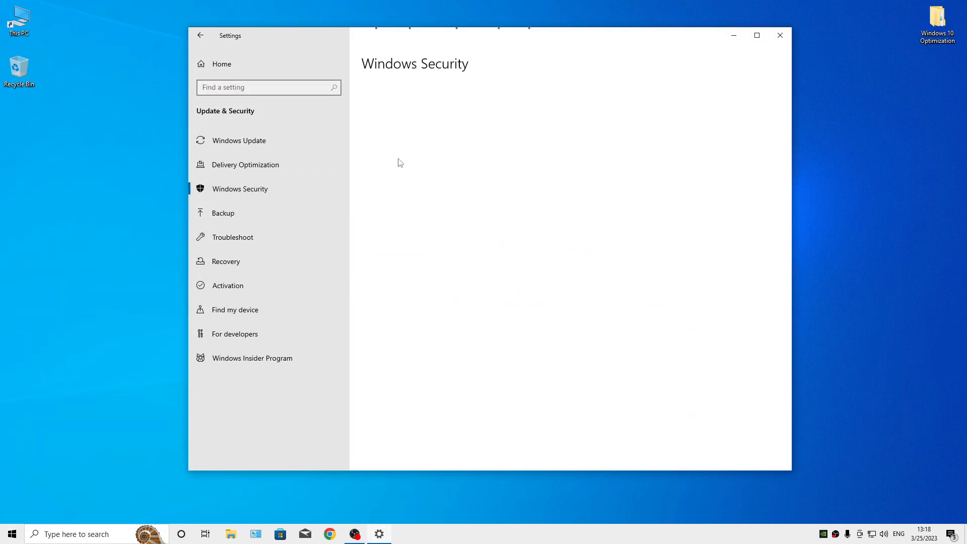
pyautogui.click(398, 112)
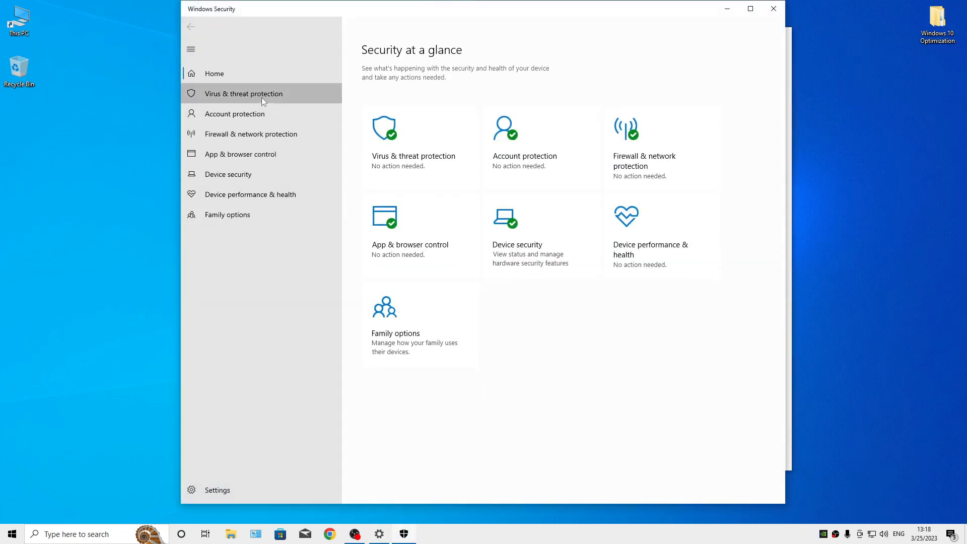
pyautogui.click(261, 98)
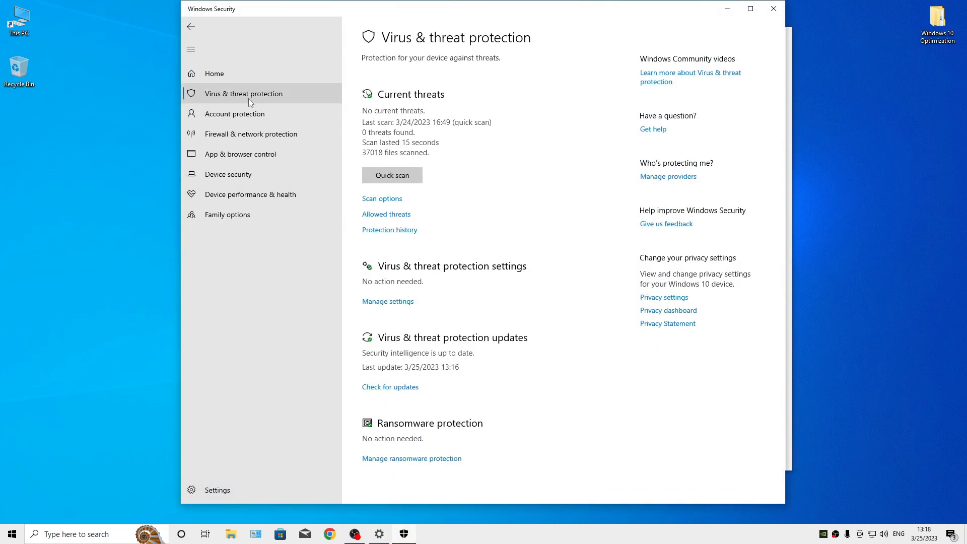
pyautogui.click(394, 304)
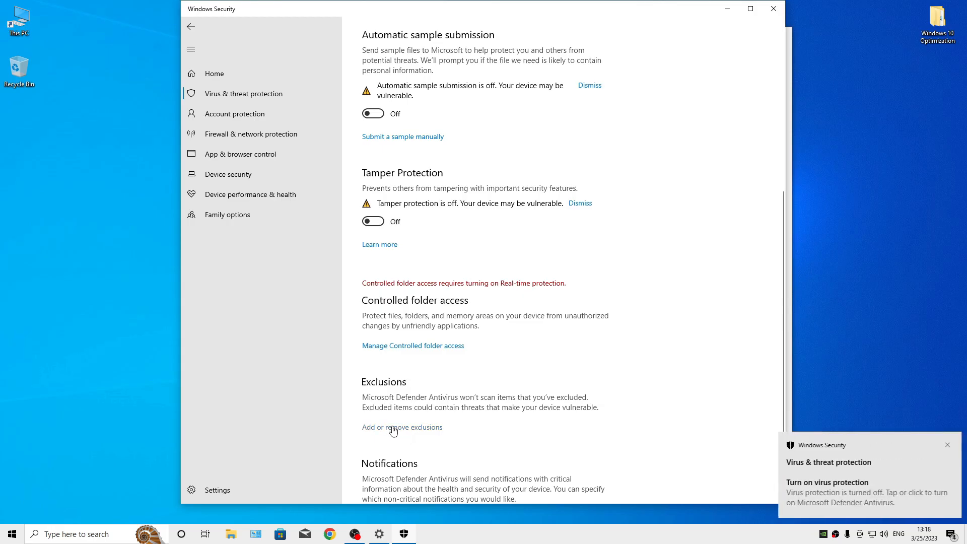
pyautogui.scroll(2, 395, 430)
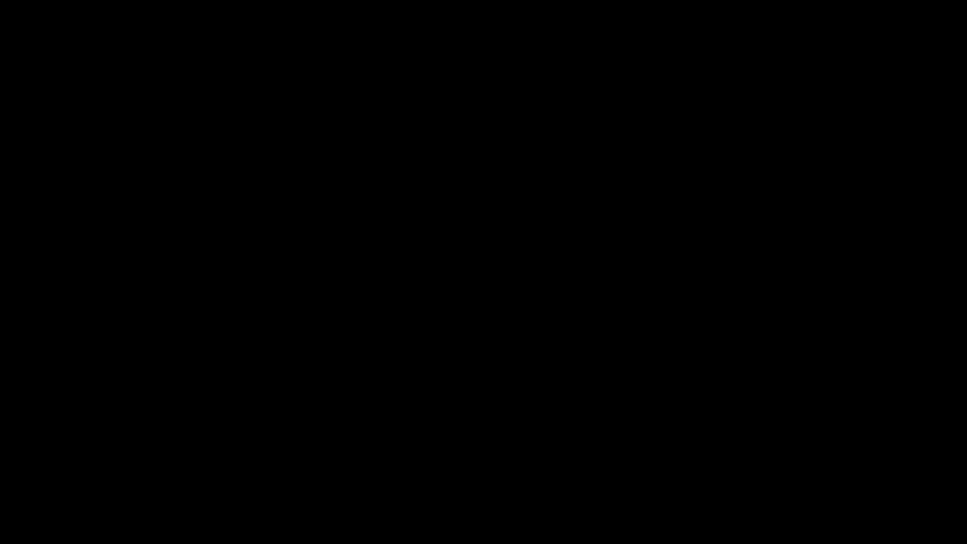
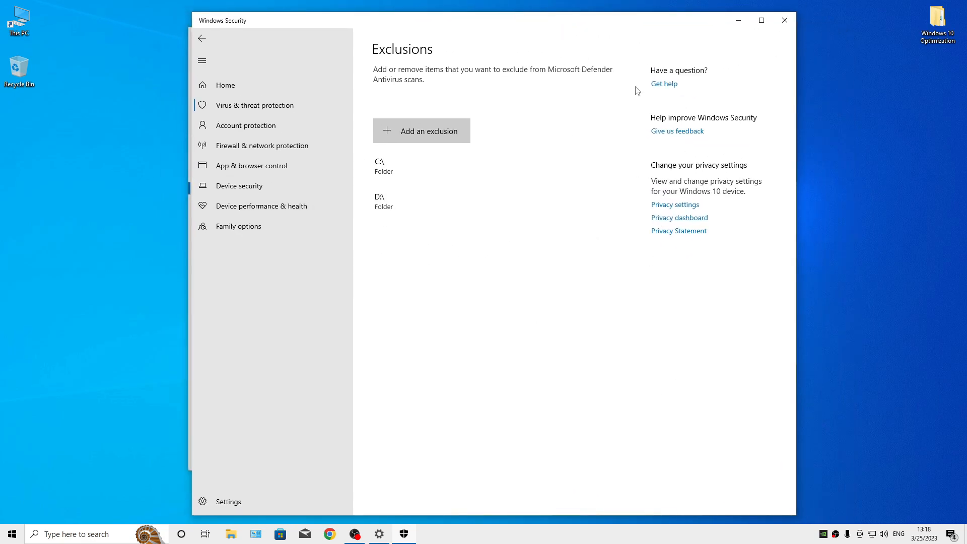
pyautogui.click(785, 20)
pyautogui.click(770, 37)
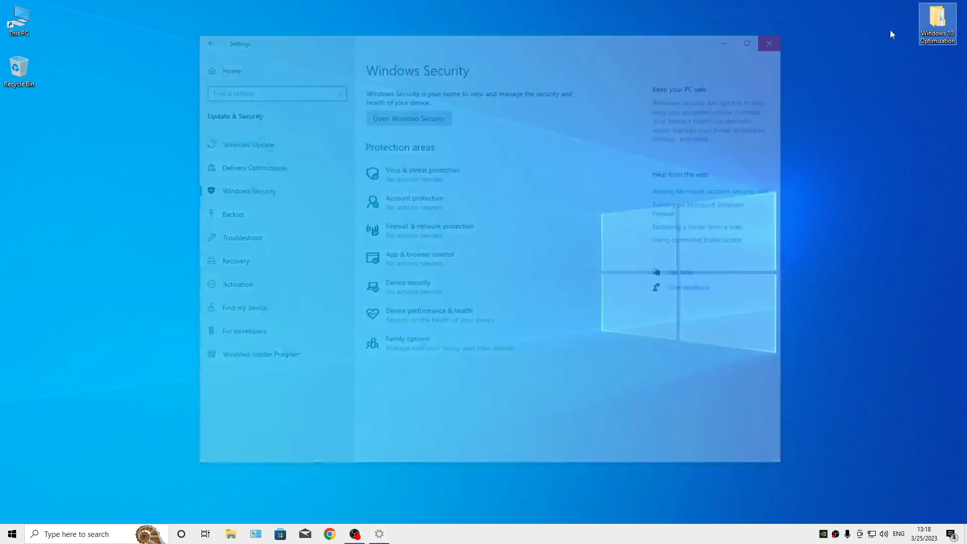
# Step: Download Defender Control v2.1 through the Disable Windows Defender shortcut in the 2 Disable updates and defender folder
pyautogui.doubleClick(932, 23)
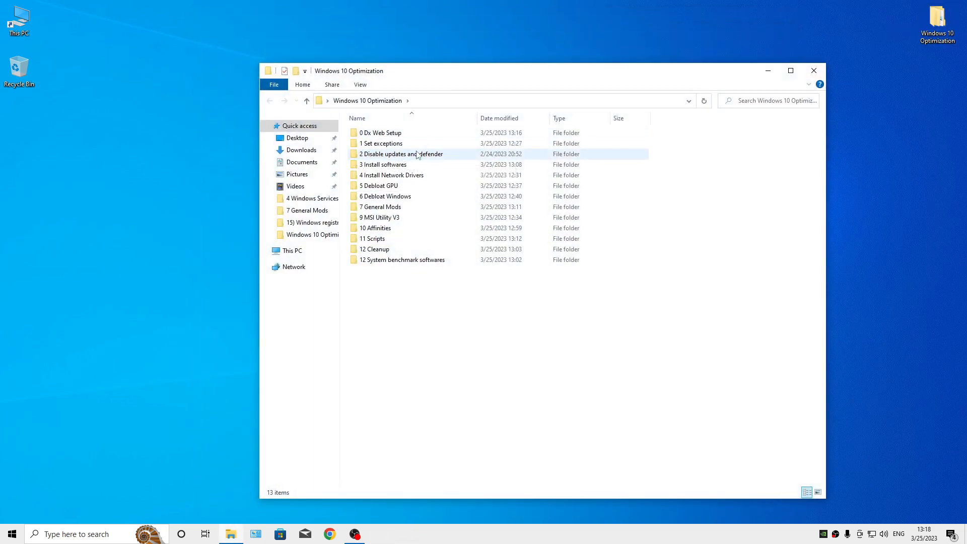
pyautogui.doubleClick(395, 154)
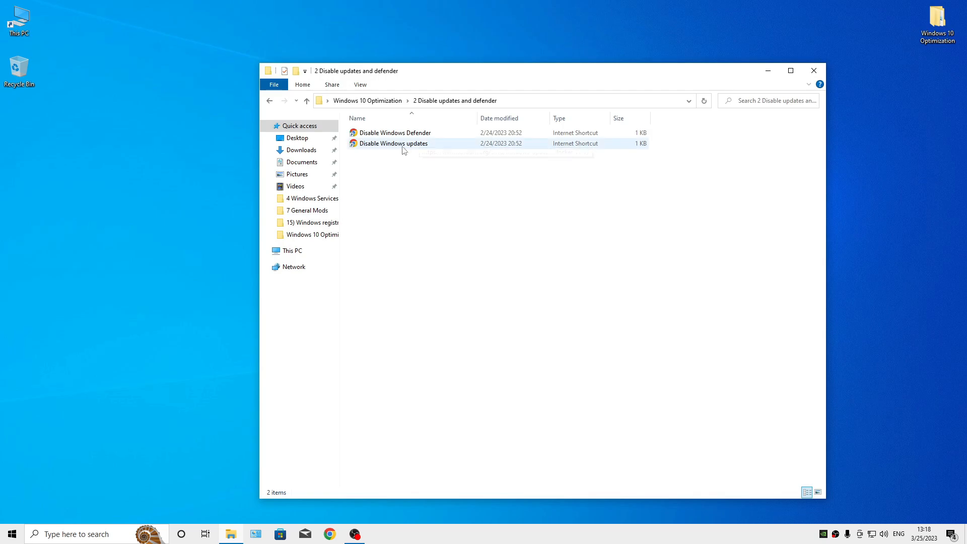
pyautogui.doubleClick(391, 134)
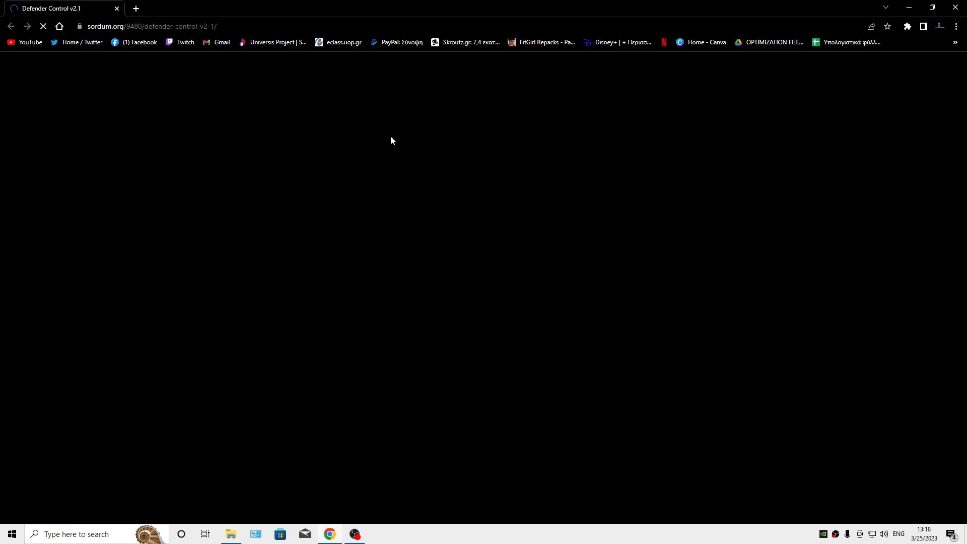
pyautogui.scroll(-3, 435, 226)
pyautogui.scroll(-10, 435, 225)
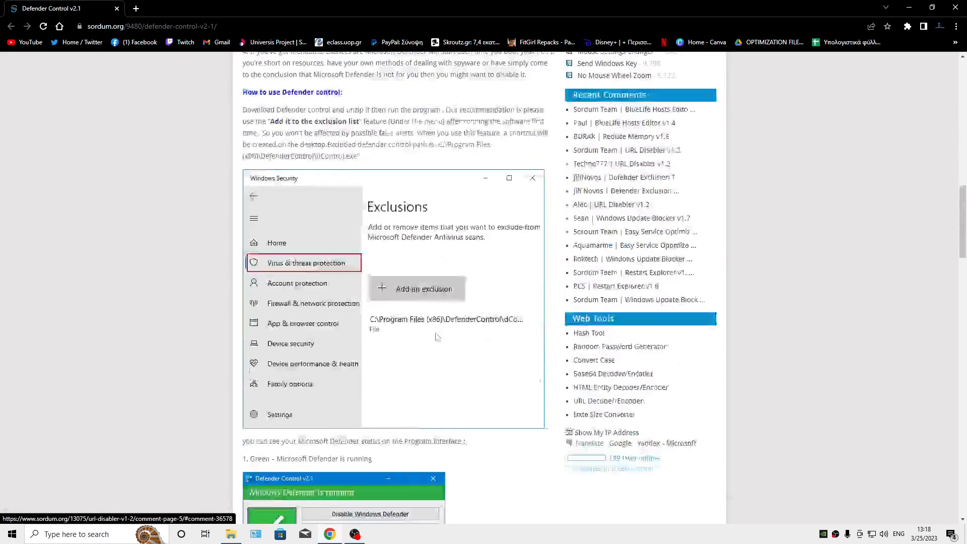
pyautogui.scroll(-15, 466, 251)
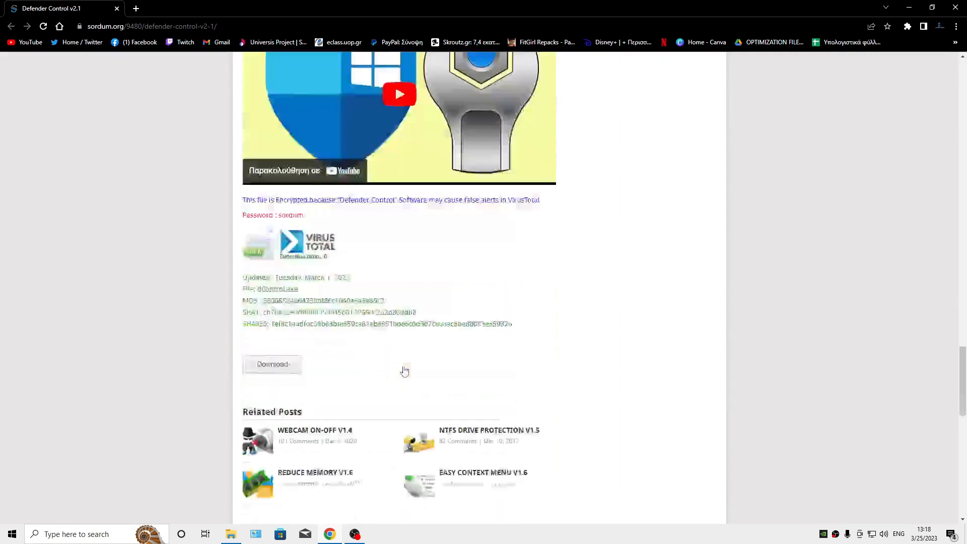
pyautogui.click(273, 291)
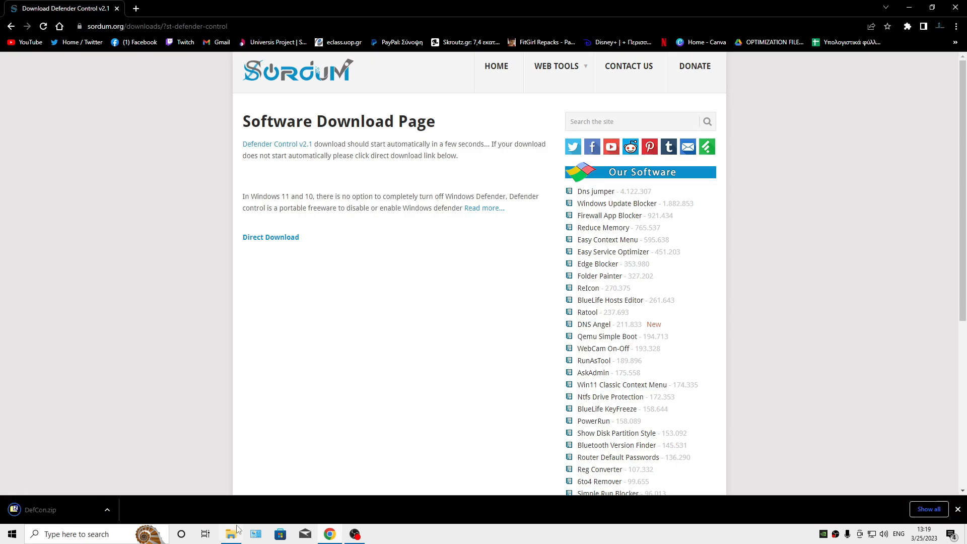
# Step: Download Windows Update Blocker v1.7 through the Disable Windows updates shortcut and close the browser
pyautogui.click(231, 537)
pyautogui.doubleClick(426, 146)
pyautogui.scroll(-20, 402, 210)
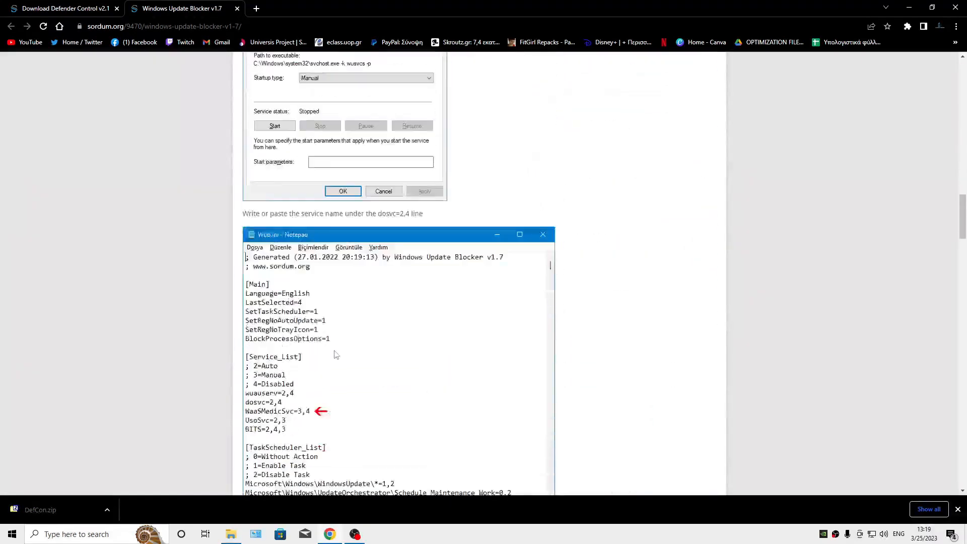
pyautogui.scroll(-15, 320, 352)
pyautogui.scroll(6, 287, 287)
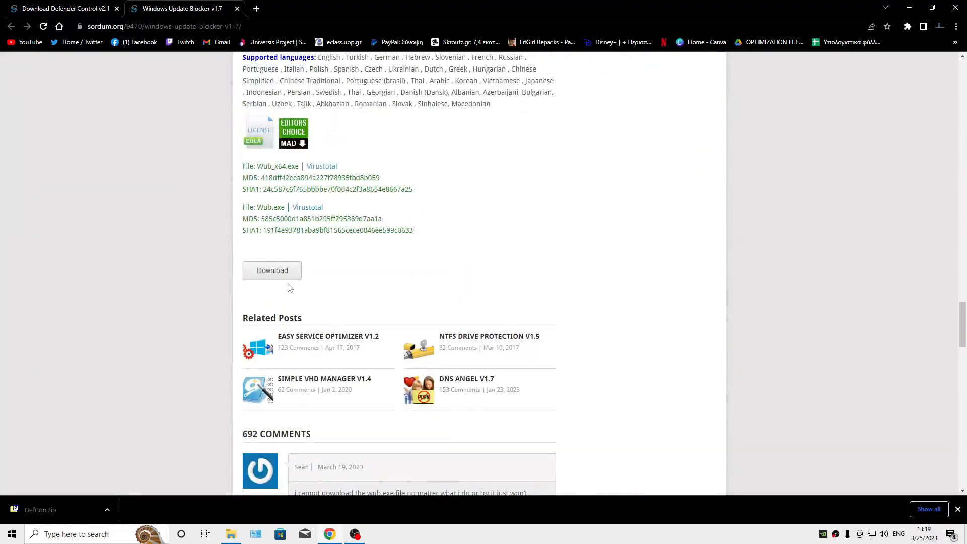
pyautogui.click(285, 271)
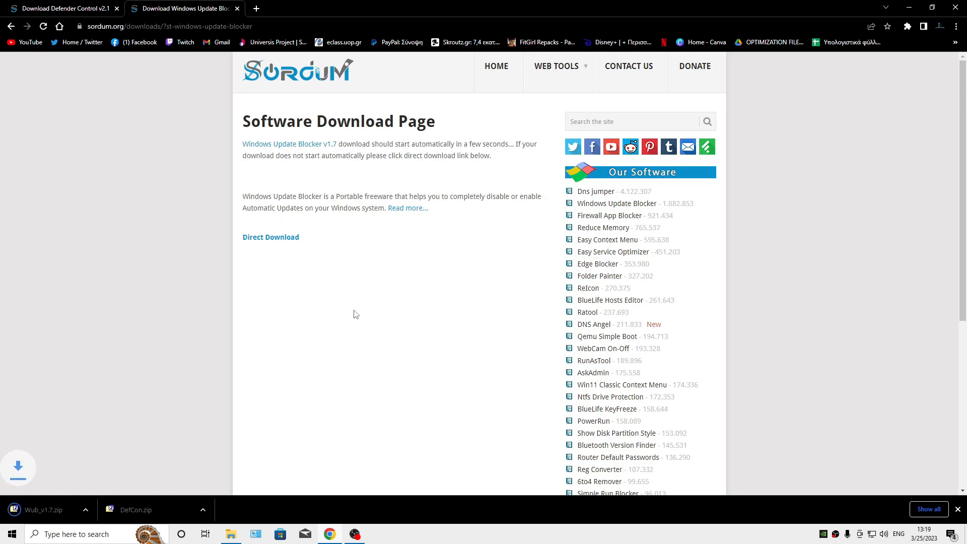
pyautogui.click(956, 8)
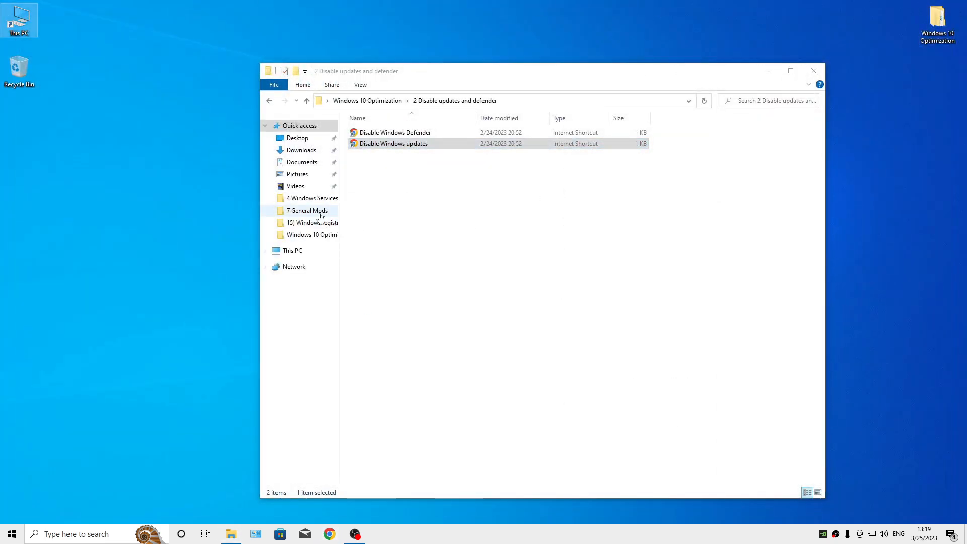
# Step: Move the DefCon and Wub_v1.7 archives from Downloads to the desktop and close the folder window
pyautogui.click(302, 151)
pyautogui.moveTo(434, 161); pyautogui.dragTo(248, 121)
pyautogui.click(809, 73)
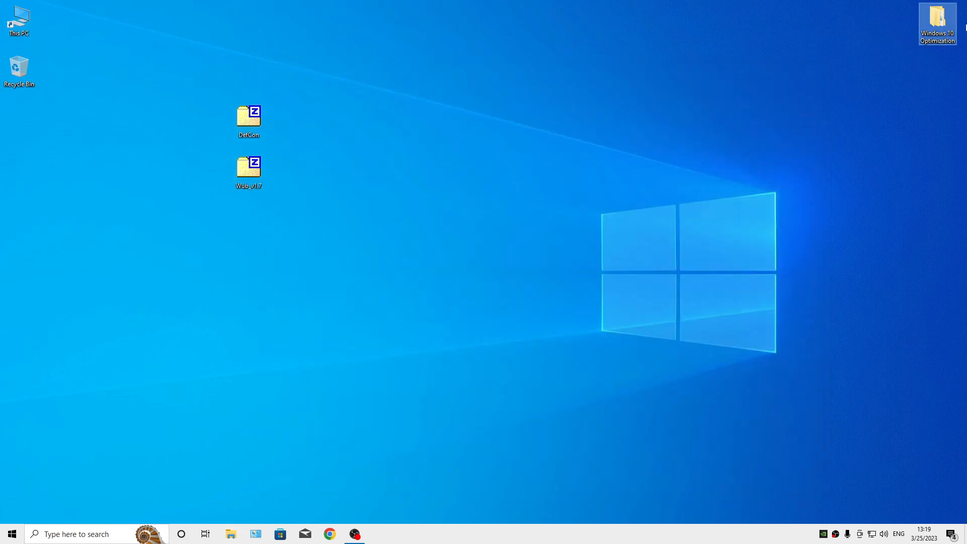
# Step: Look into the 2 Disable updates and defender folder in Windows 10 Optimization and close it again
pyautogui.doubleClick(941, 23)
pyautogui.moveTo(431, 63); pyautogui.dragTo(552, 67)
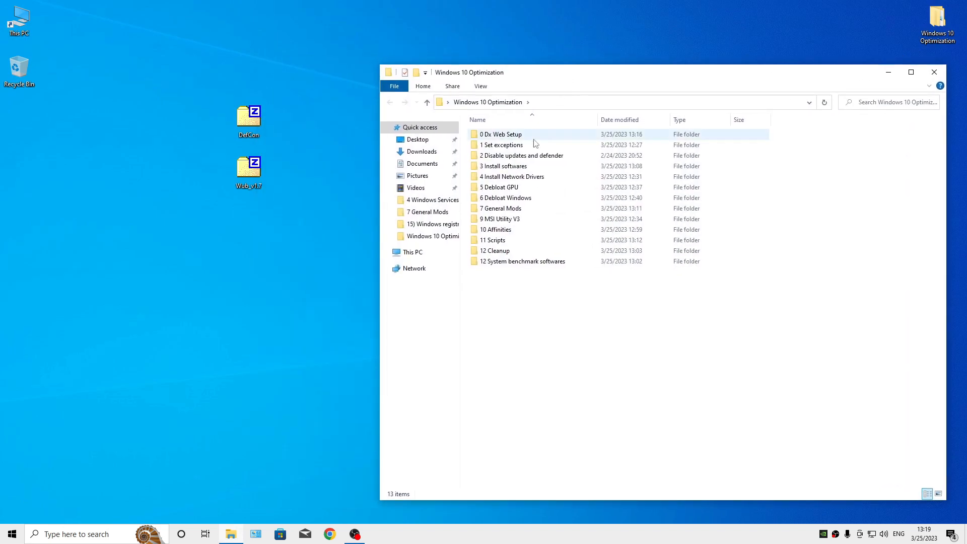
pyautogui.doubleClick(554, 155)
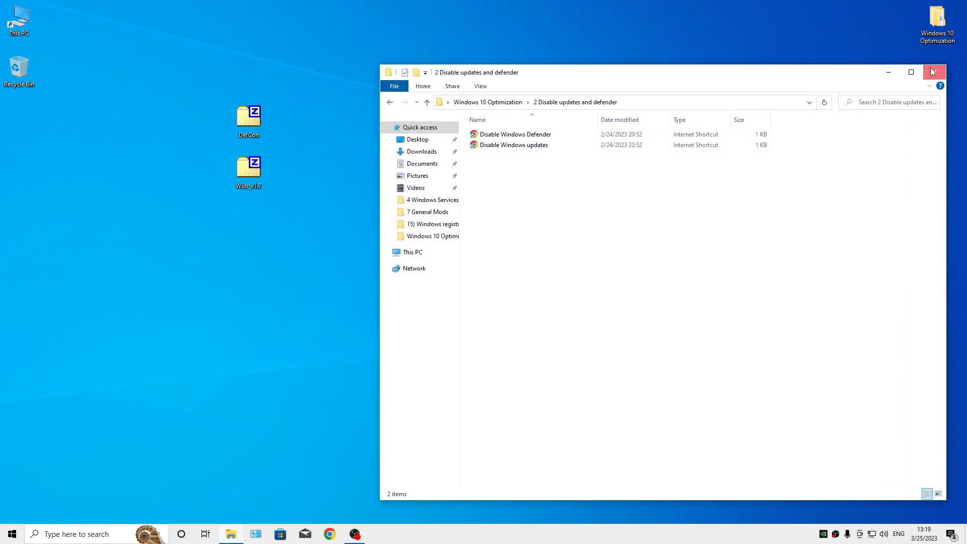
pyautogui.click(932, 71)
# Step: Extract the Wub_v1.7 archive on the desktop and open the extracted Wub folder
pyautogui.rightClick(235, 169)
pyautogui.click(371, 226)
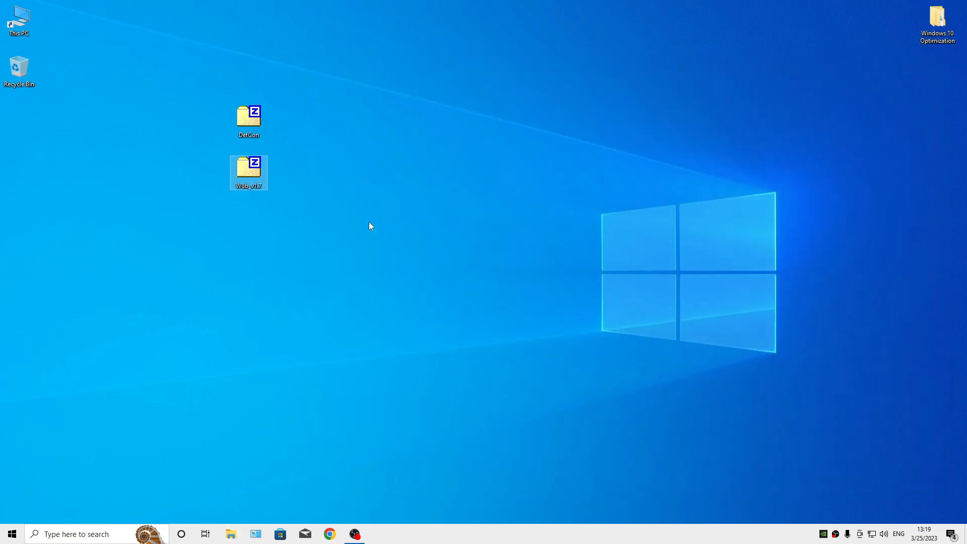
pyautogui.doubleClick(25, 129)
# Step: Run Wub_x64 as administrator, disable updates in Windows Update Blocker, and close it along with the Wub folder
pyautogui.rightClick(493, 167)
pyautogui.click(483, 170)
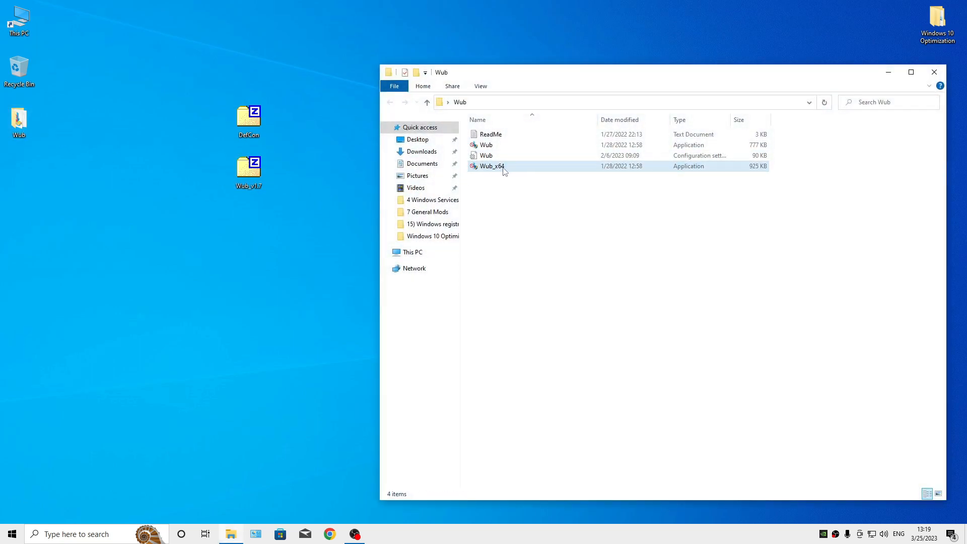
pyautogui.rightClick(499, 168)
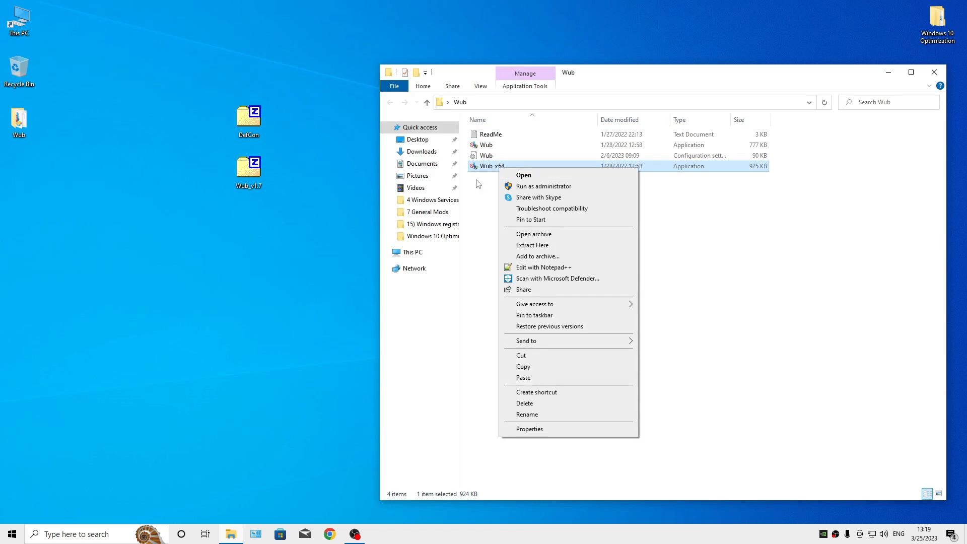
pyautogui.click(521, 188)
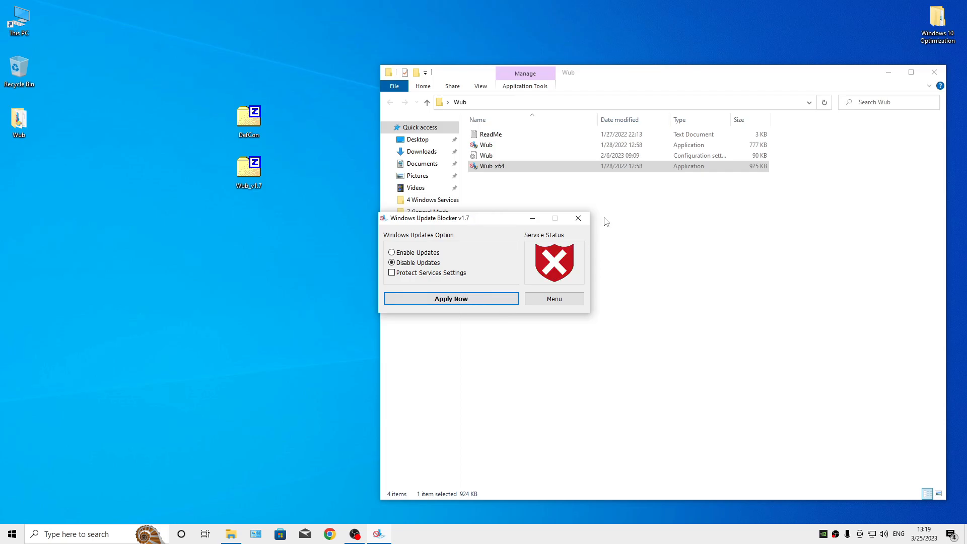
pyautogui.click(585, 217)
pyautogui.click(934, 72)
# Step: Extract the DefCon archive on the desktop and open the extracted DefCon folder
pyautogui.rightClick(245, 115)
pyautogui.click(272, 162)
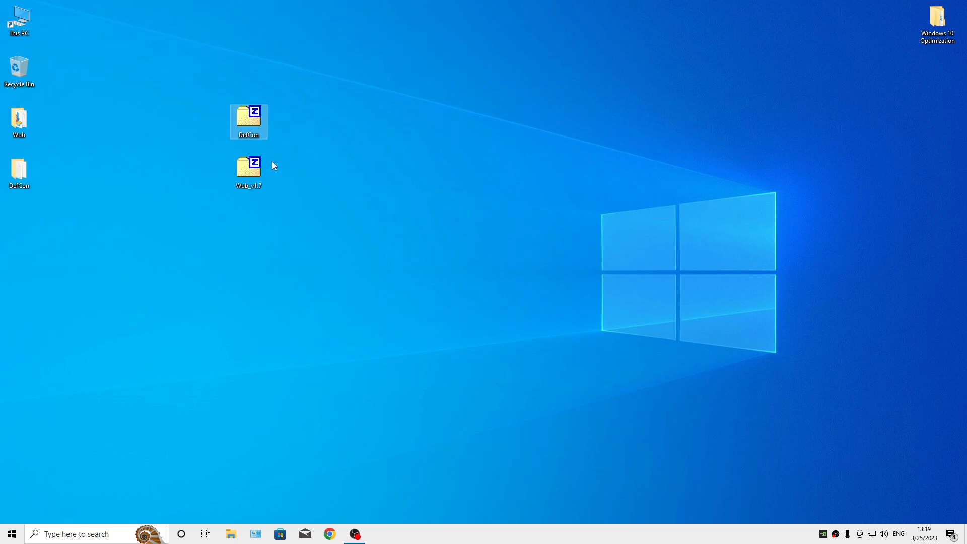
pyautogui.moveTo(21, 175); pyautogui.dragTo(448, 172)
pyautogui.doubleClick(449, 163)
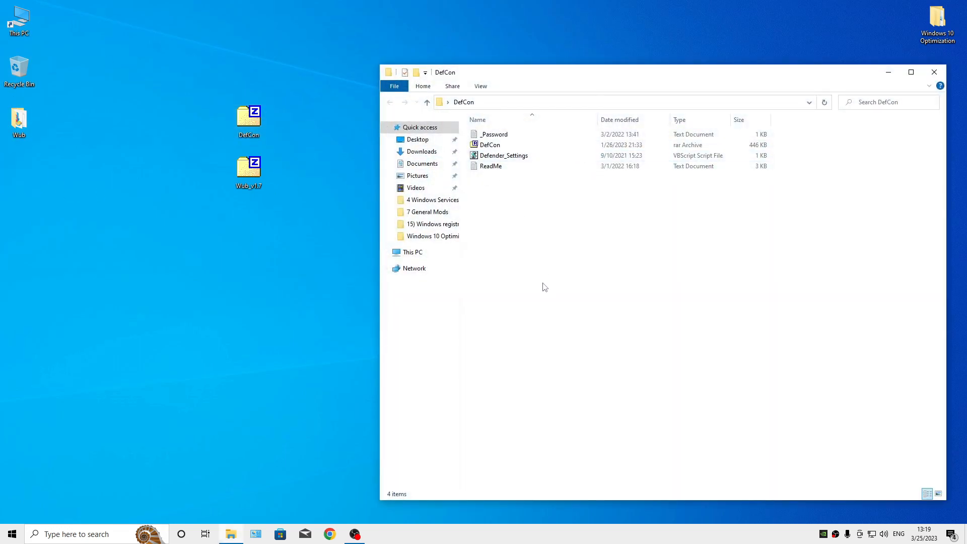
# Step: Read the archive password in the _Password text file of the DefCon folder and close the file
pyautogui.rightClick(541, 145)
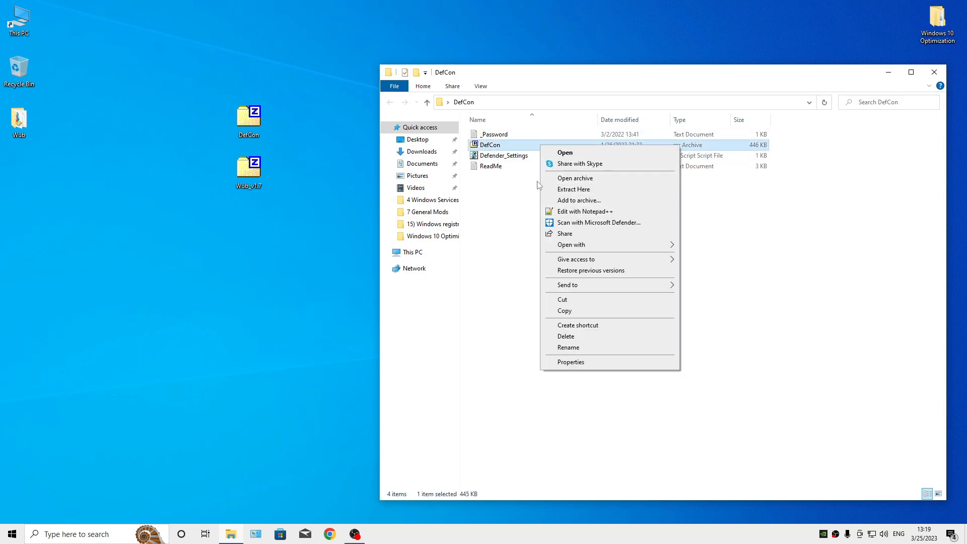
pyautogui.click(499, 147)
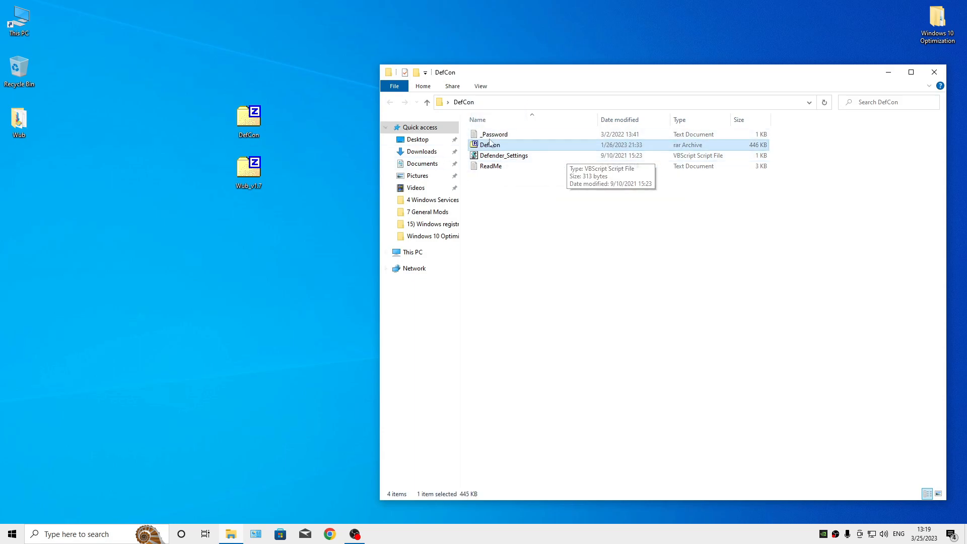
pyautogui.doubleClick(496, 135)
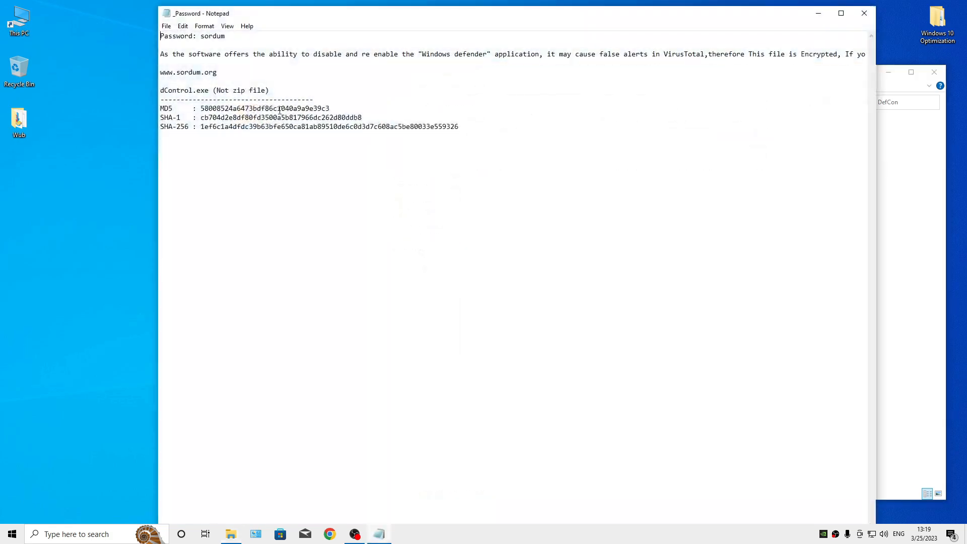
pyautogui.click(864, 13)
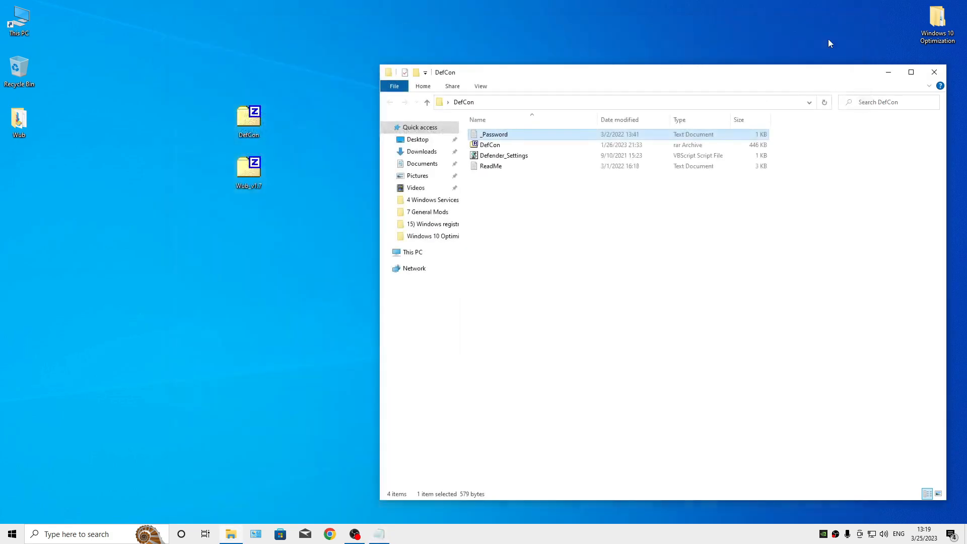
# Step: Try to extract the DefCon rar archive in place by entering the archive password
pyautogui.rightClick(504, 145)
pyautogui.click(531, 195)
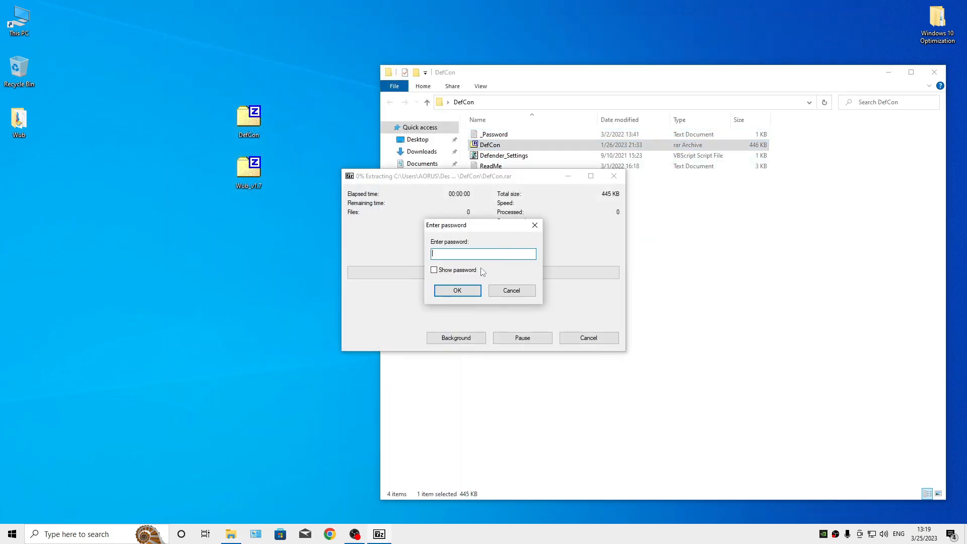
pyautogui.click(463, 296)
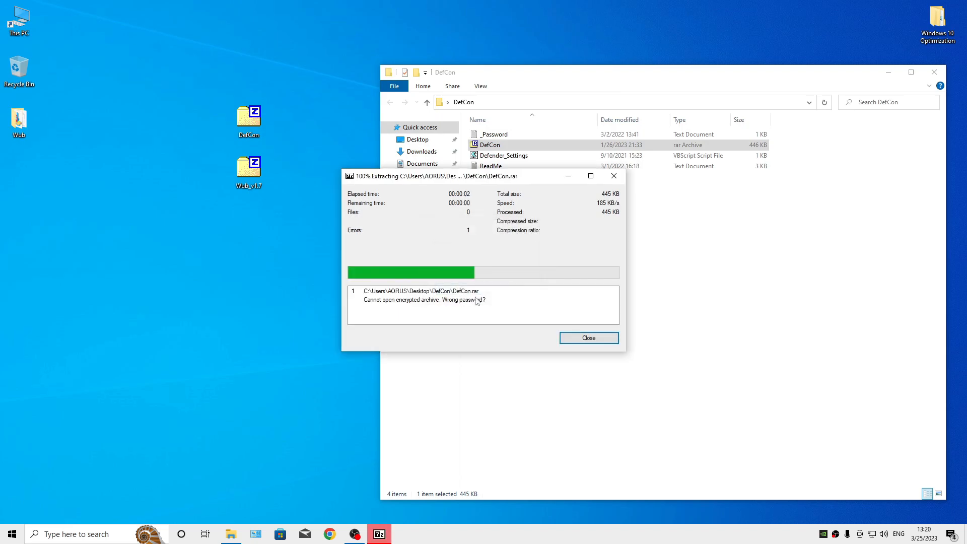
pyautogui.click(588, 337)
# Step: Extract the DefCon rar archive in place with the archive password and run dControl from the extracted folder as administrator
pyautogui.rightClick(506, 150)
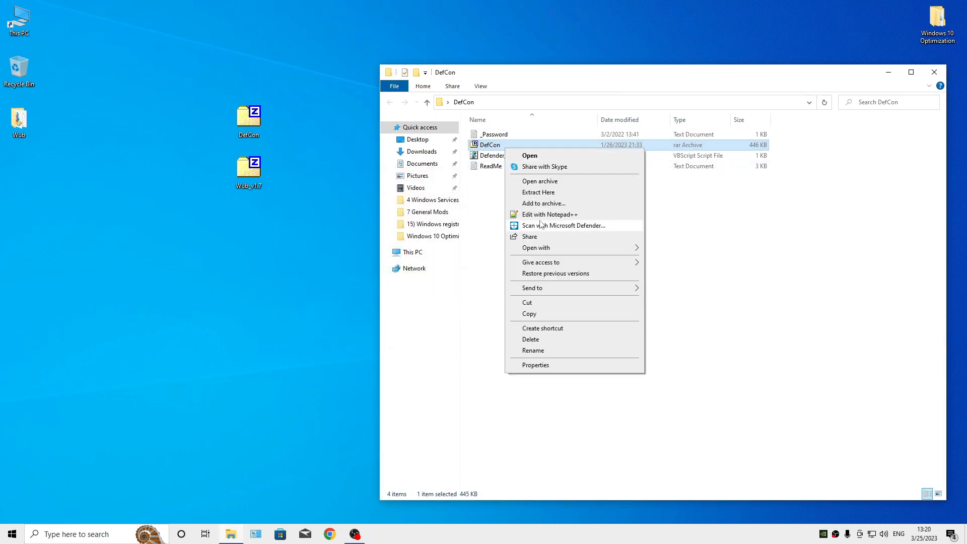
pyautogui.click(543, 198)
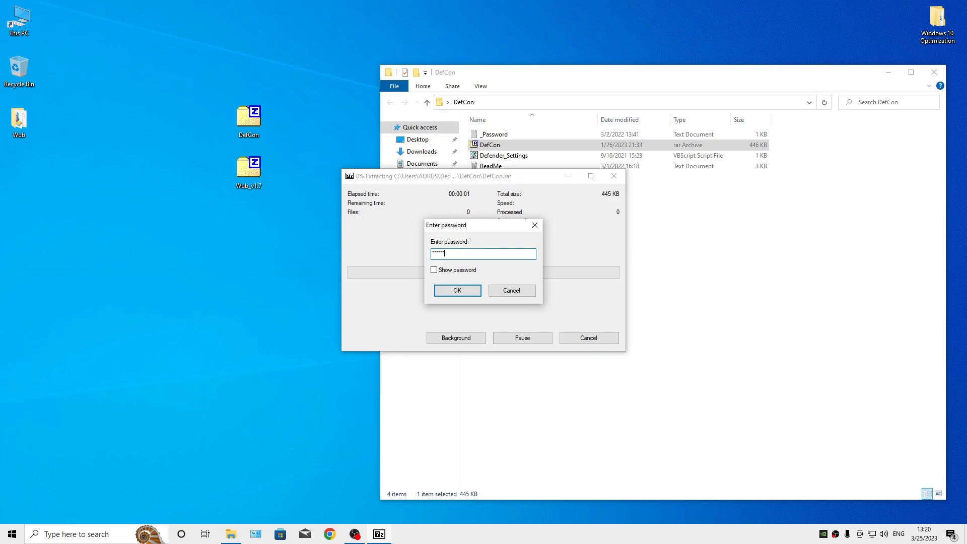
pyautogui.click(457, 290)
pyautogui.doubleClick(492, 135)
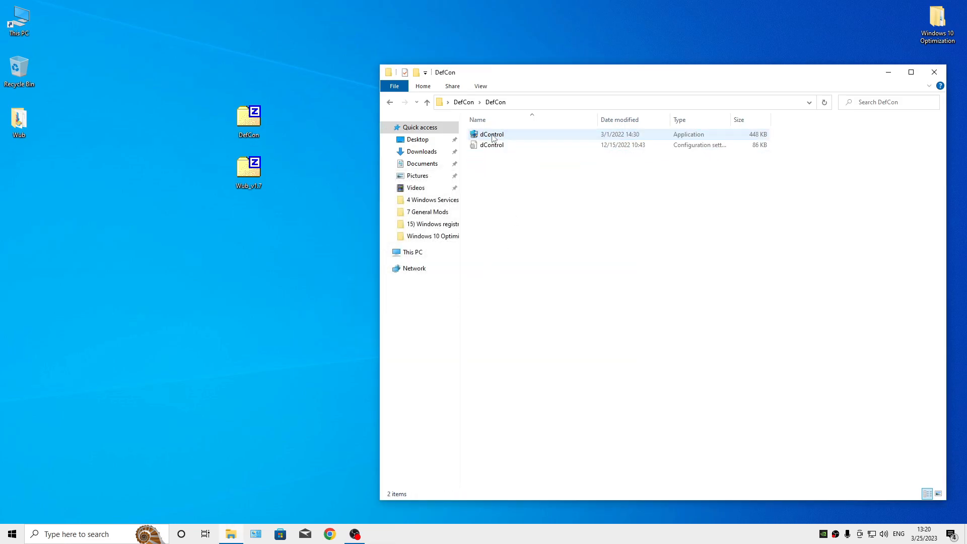
pyautogui.rightClick(493, 139)
pyautogui.click(535, 150)
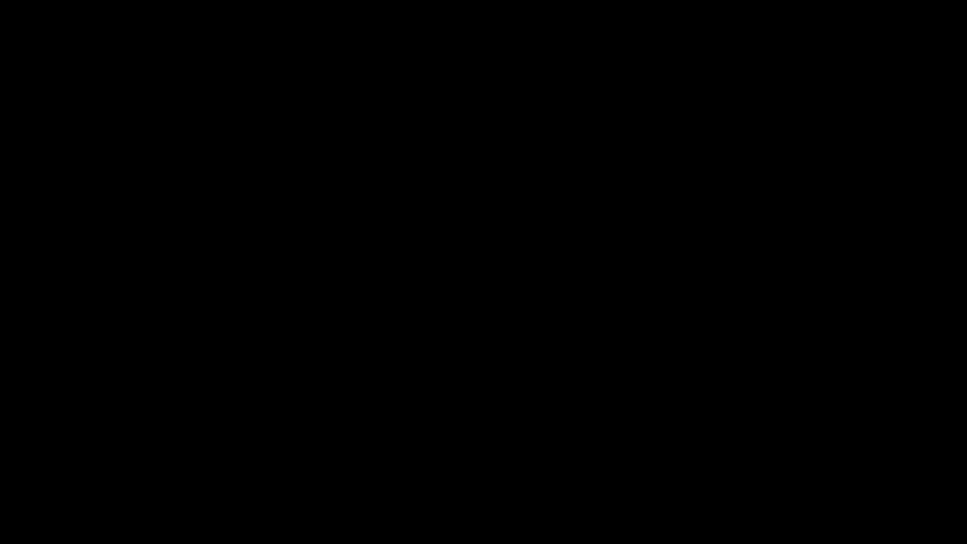
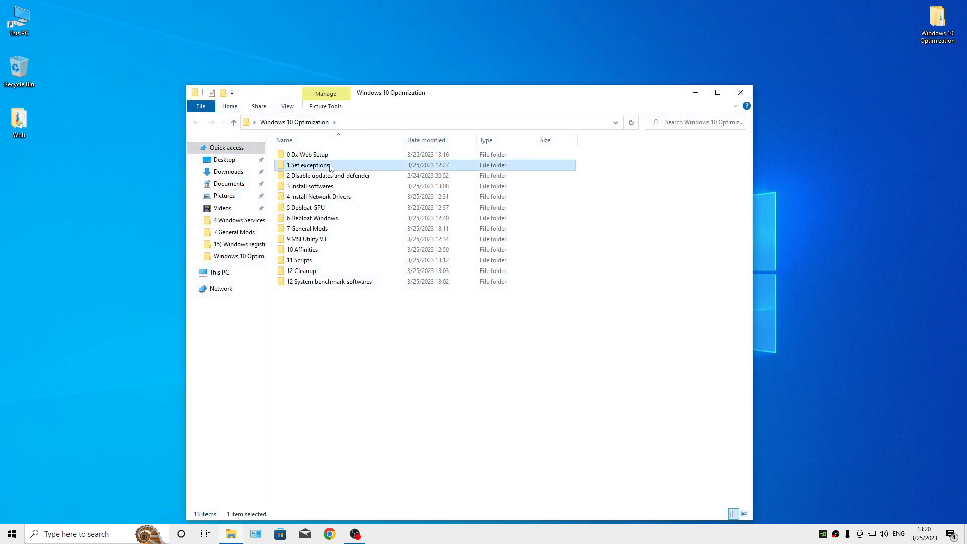
# Step: Paste the DefCon and Wub_v1.7 archives into the 2 Disable updates and defender folder
pyautogui.click(196, 122)
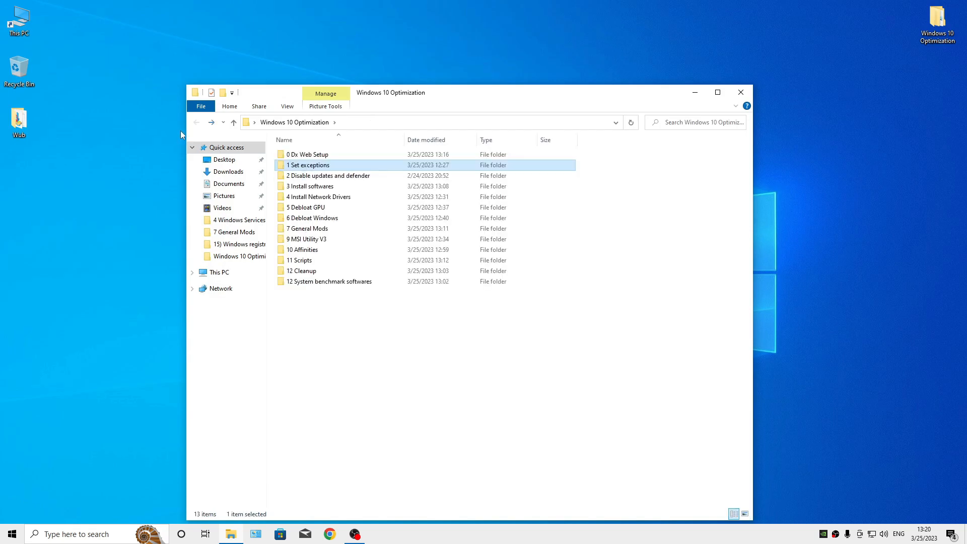
pyautogui.doubleClick(308, 177)
pyautogui.hotkey('ctrl', 'v')
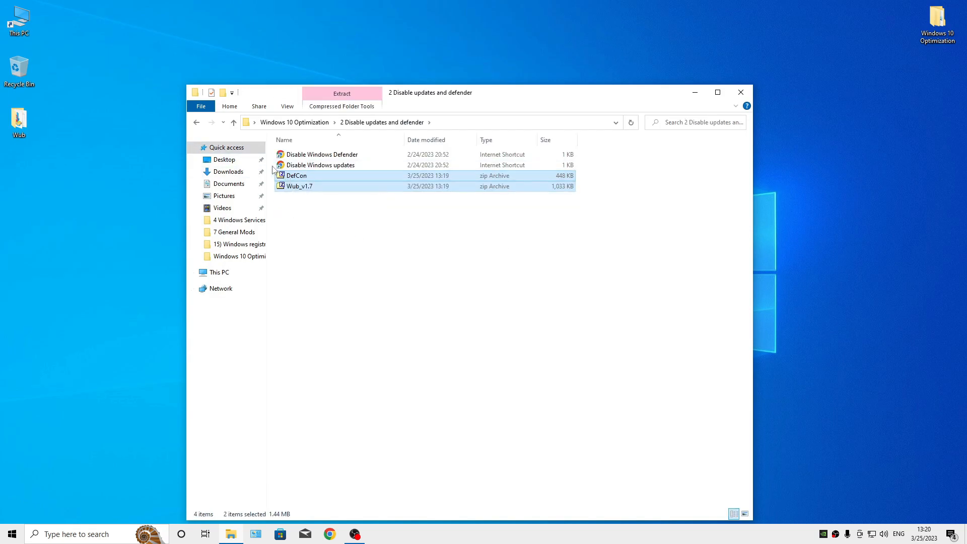
# Step: Permanently delete the Disable Windows Defender and Disable Windows updates internet shortcuts from the folder
pyautogui.moveTo(273, 168); pyautogui.dragTo(298, 156)
pyautogui.hotkey('shift', 'Delete')
pyautogui.press('Return')
# Step: Rename the DefCon archive as Disable Windows defender and the Wub_v1.7 archive as Disable Windows Updates
pyautogui.click(299, 156)
pyautogui.press('F2')
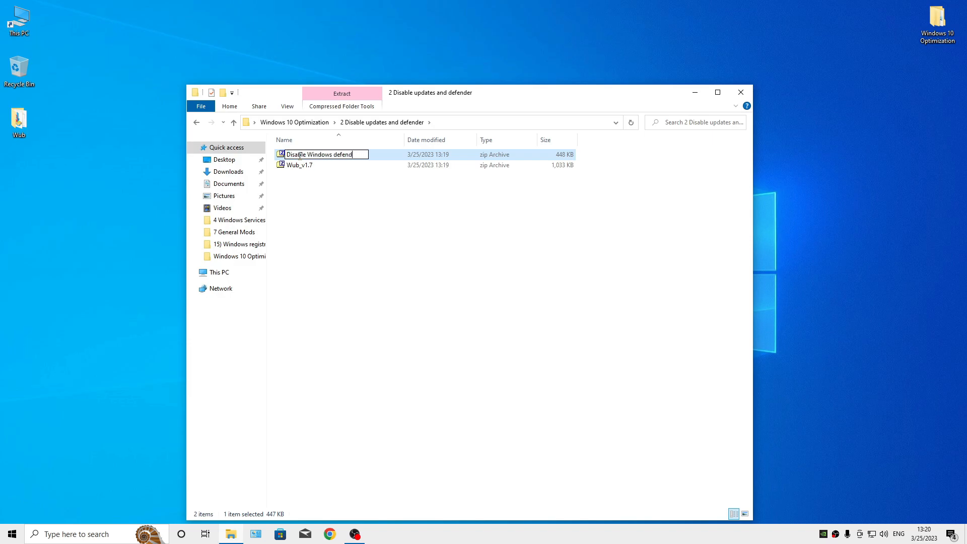
pyautogui.press('Return')
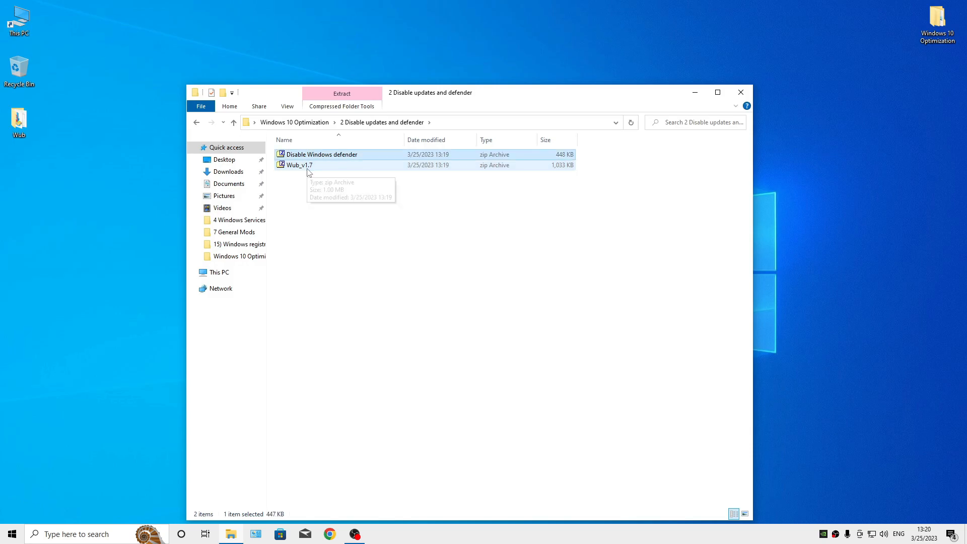
pyautogui.click(308, 168)
pyautogui.press('F2')
pyautogui.write('dIS')
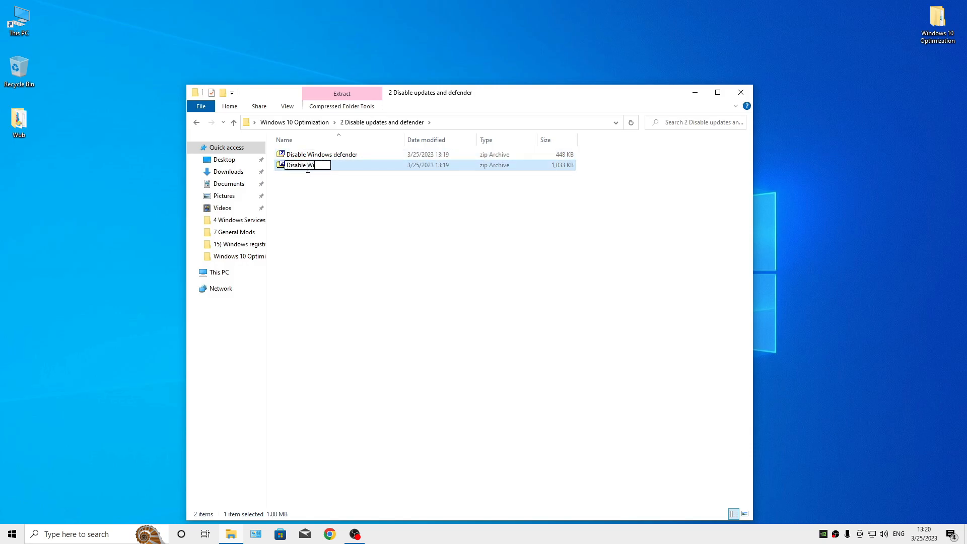
pyautogui.press('Return')
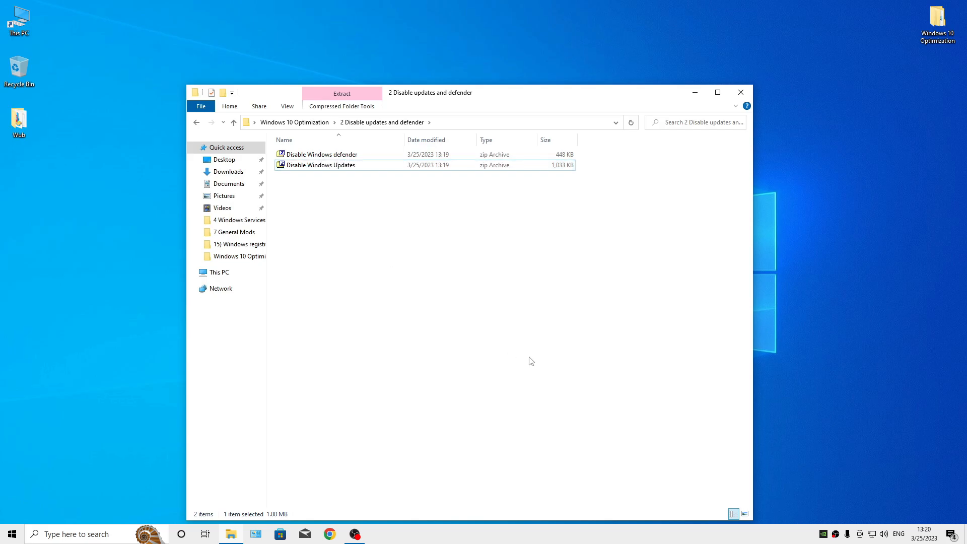
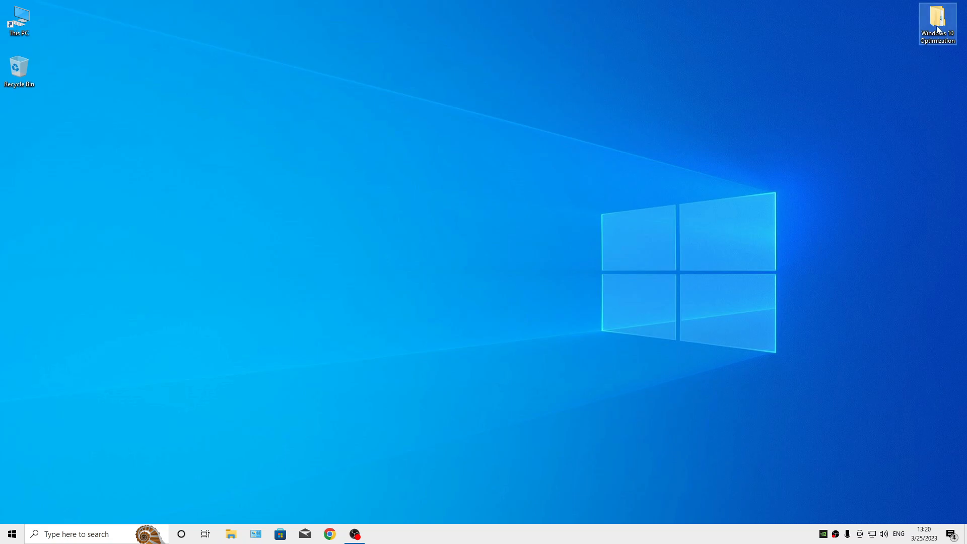
# Step: Open the 3 Install softwares folder in Windows 10 Optimization and launch its 7zip shortcut in the browser
pyautogui.doubleClick(936, 20)
pyautogui.moveTo(522, 270); pyautogui.dragTo(379, 226)
pyautogui.doubleClick(335, 185)
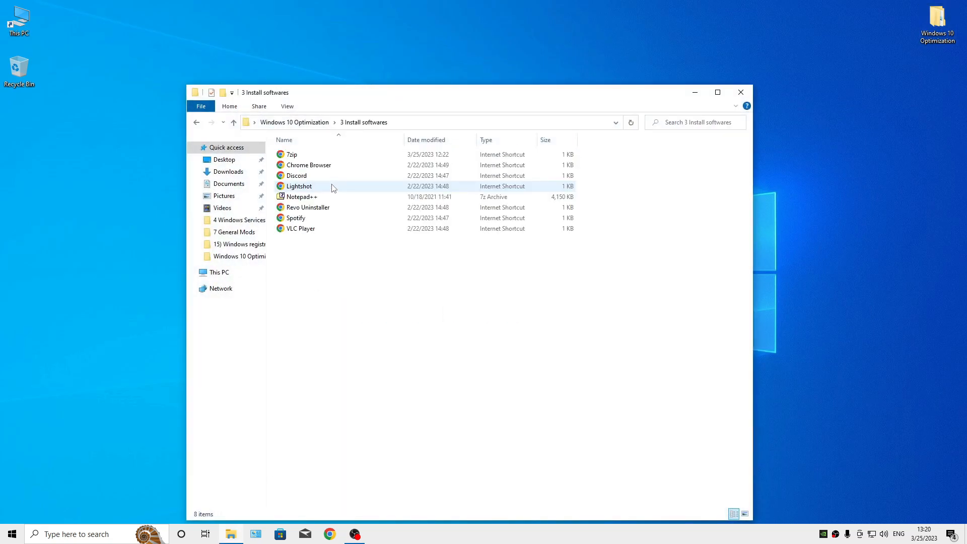
pyautogui.moveTo(463, 96); pyautogui.dragTo(538, 92)
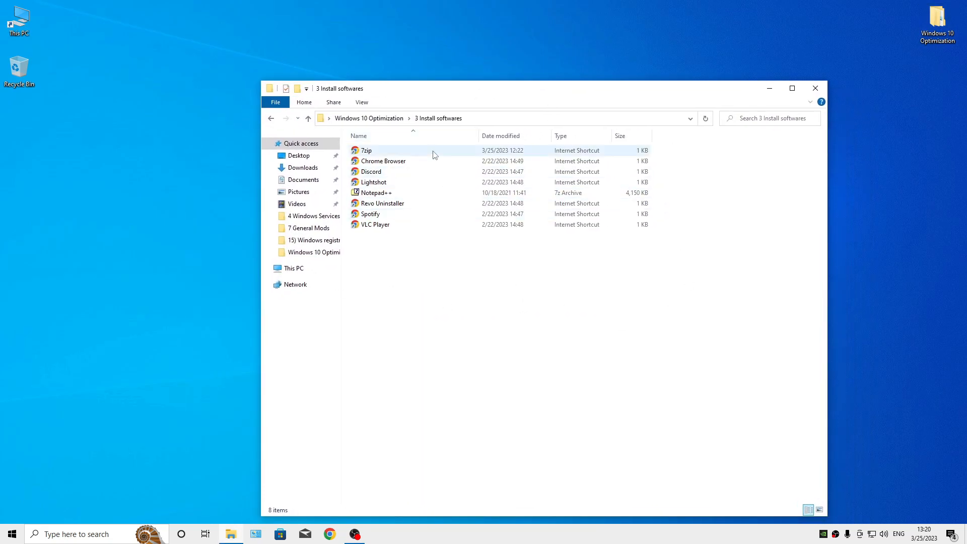
pyautogui.doubleClick(385, 151)
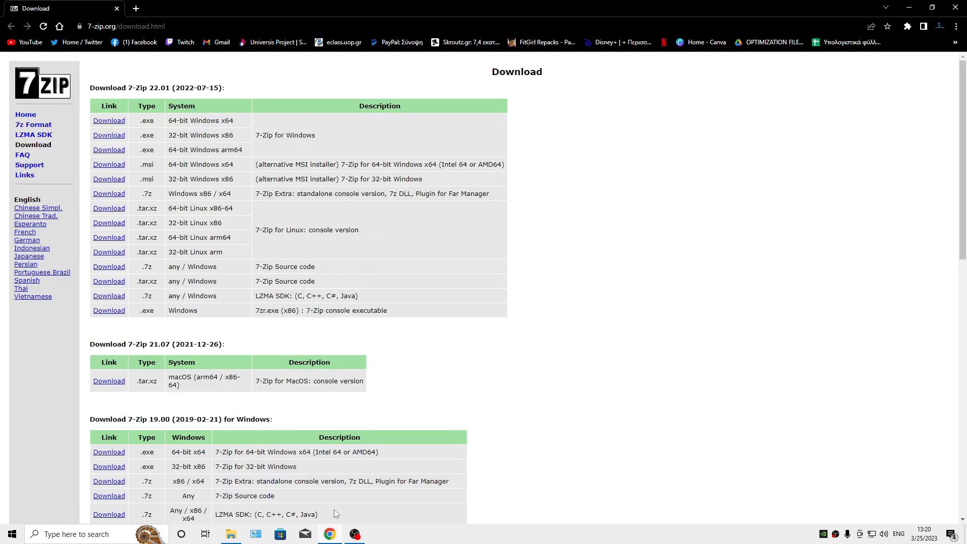
# Step: Bring the 3 Install softwares folder back beside the web page, review its software shortcuts, and close it
pyautogui.click(239, 531)
pyautogui.moveTo(482, 340); pyautogui.dragTo(404, 97)
pyautogui.moveTo(405, 91); pyautogui.dragTo(532, 91)
pyautogui.click(565, 269)
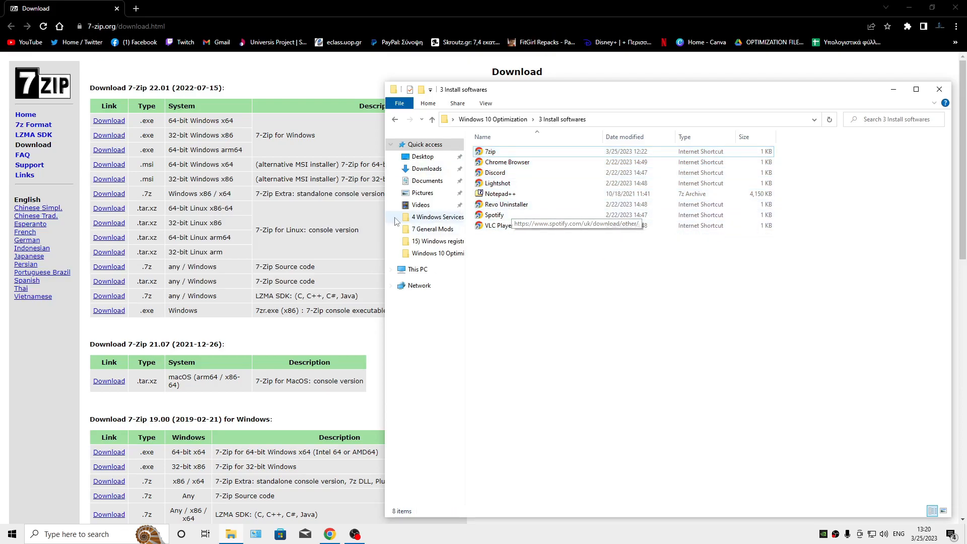
pyautogui.click(939, 90)
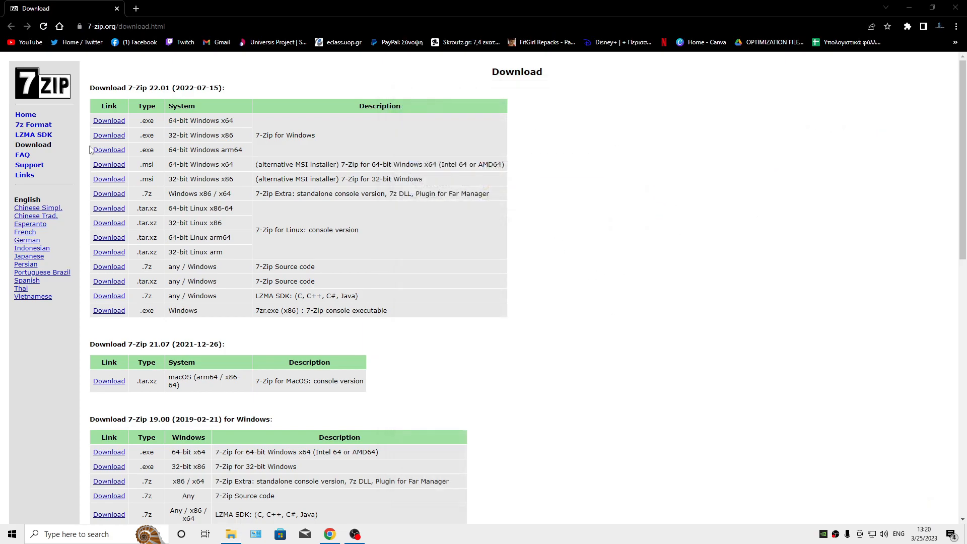
# Step: Download the 64-bit Windows x64 .exe of 7-Zip 22.01 and install it
pyautogui.click(108, 123)
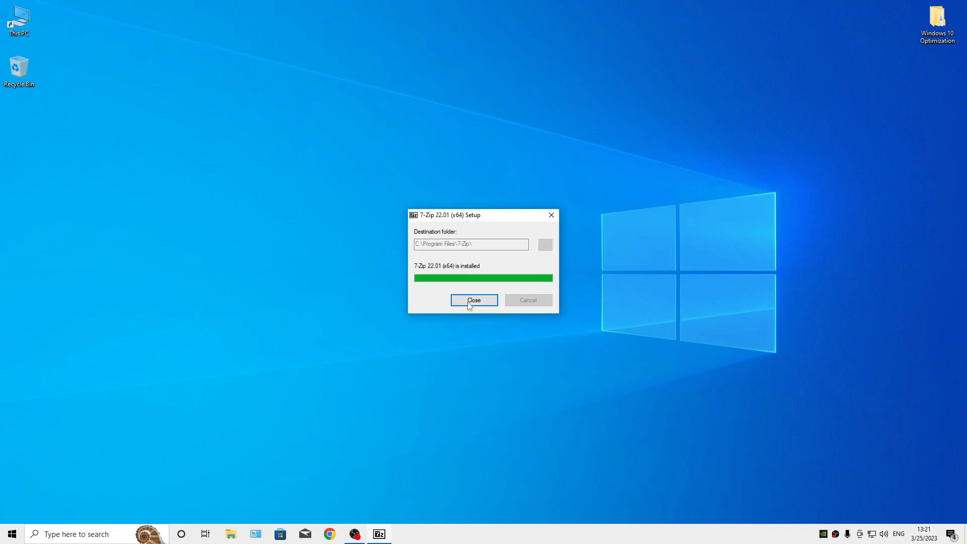
pyautogui.click(469, 302)
# Step: Search Windows for 7-Zip File Manager and run it as administrator
pyautogui.press('super')
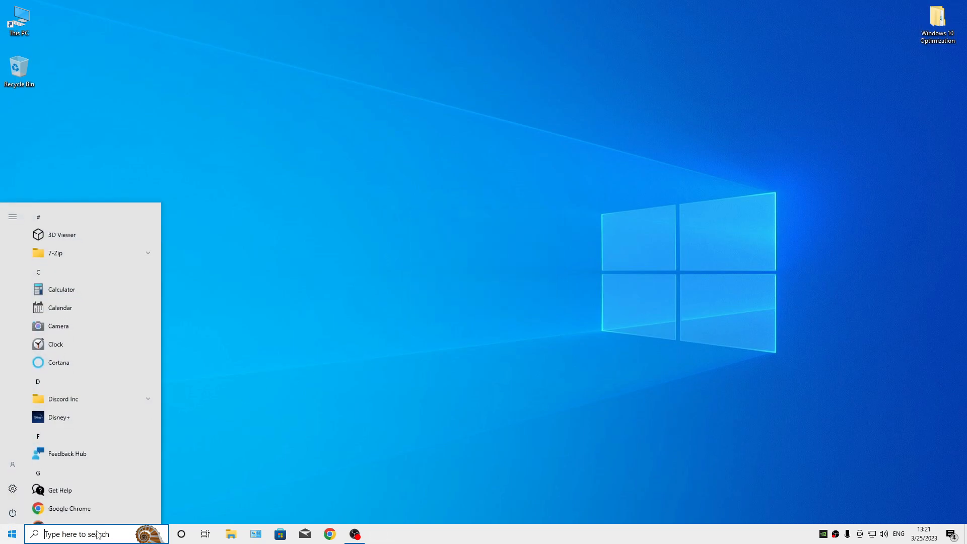
pyautogui.write('7')
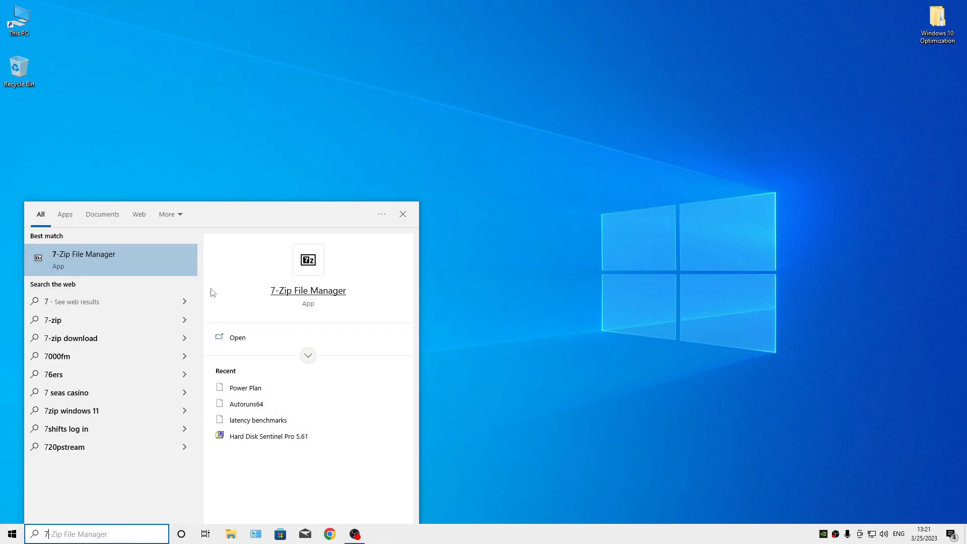
pyautogui.rightClick(174, 270)
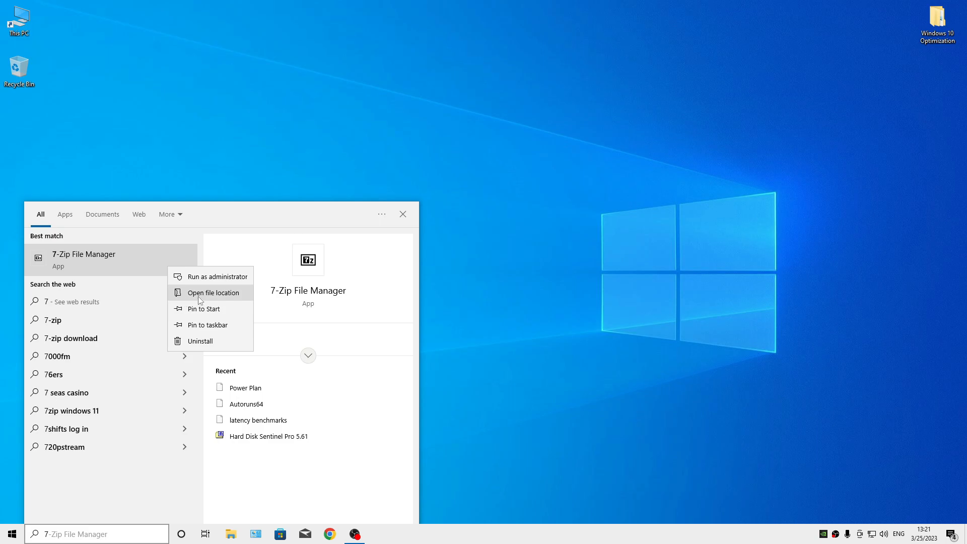
pyautogui.click(212, 277)
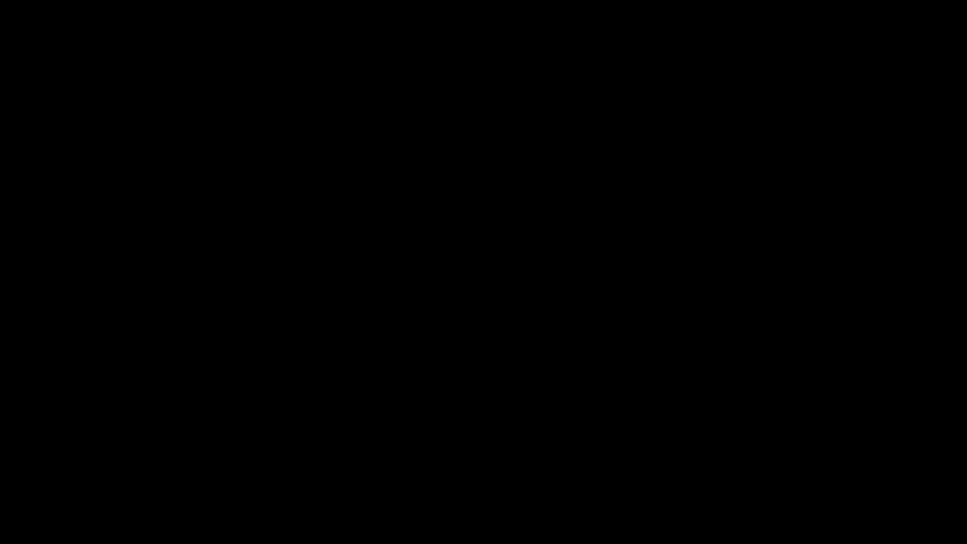
# Step: Associate 7-Zip with all listed archive types for the current user and for all users in its options
pyautogui.click(336, 112)
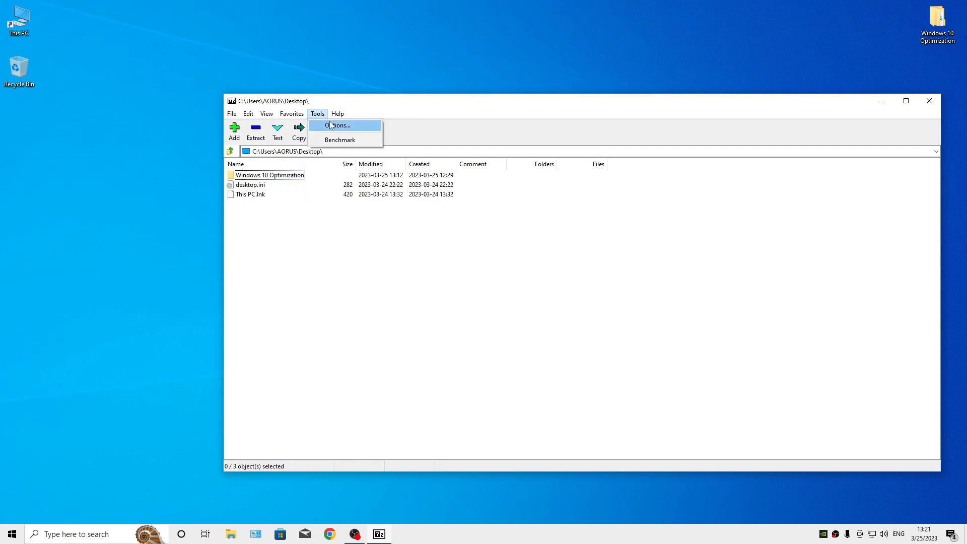
pyautogui.click(330, 124)
pyautogui.click(374, 152)
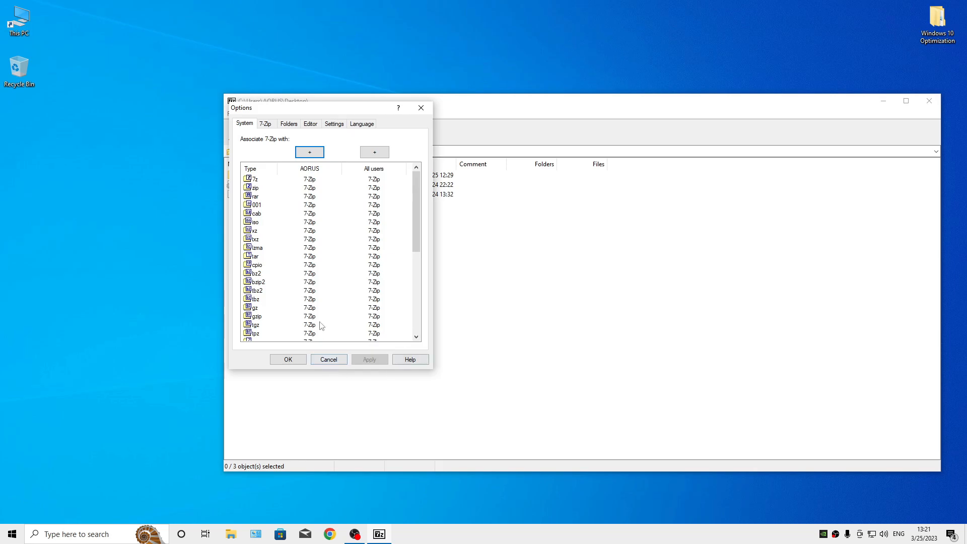
# Step: Keep only Open archive, Extract Here and Add to archive as 7-Zip context menu items, confirm the options, and close the file manager
pyautogui.click(266, 124)
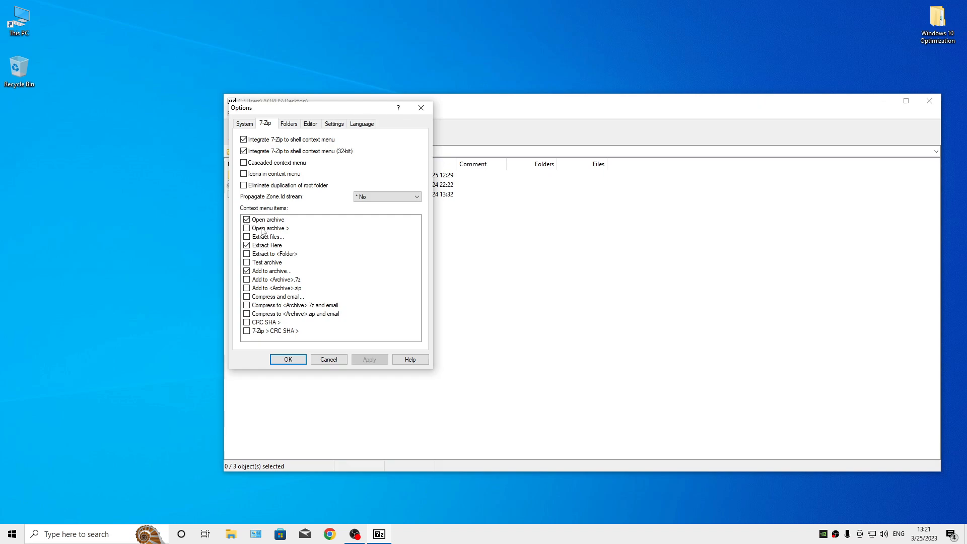
pyautogui.click(246, 221)
pyautogui.click(288, 359)
pyautogui.moveTo(668, 100); pyautogui.dragTo(603, 150)
pyautogui.click(867, 141)
# Step: Open Windows Settings maximized and go to the Notifications & actions page under System
pyautogui.click(12, 534)
pyautogui.click(12, 489)
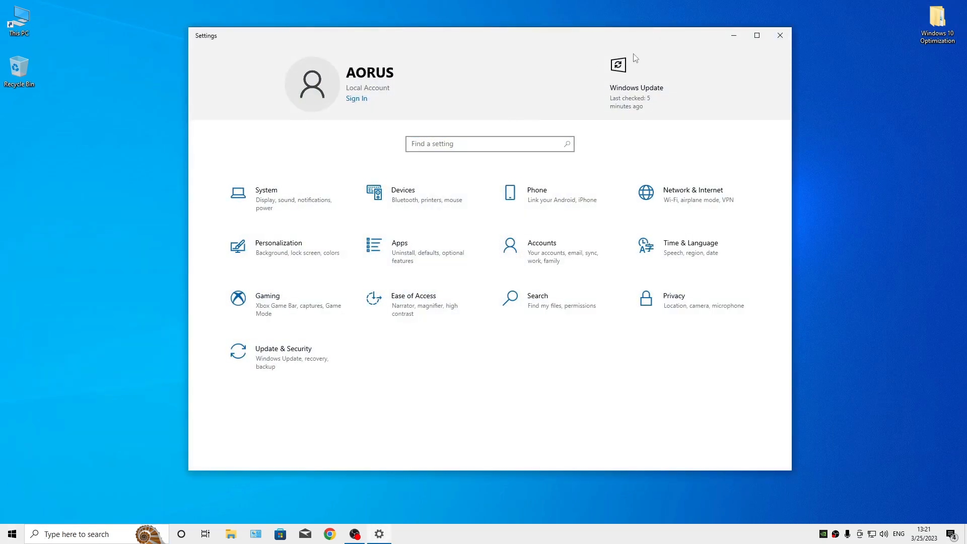
pyautogui.click(761, 38)
pyautogui.click(444, 280)
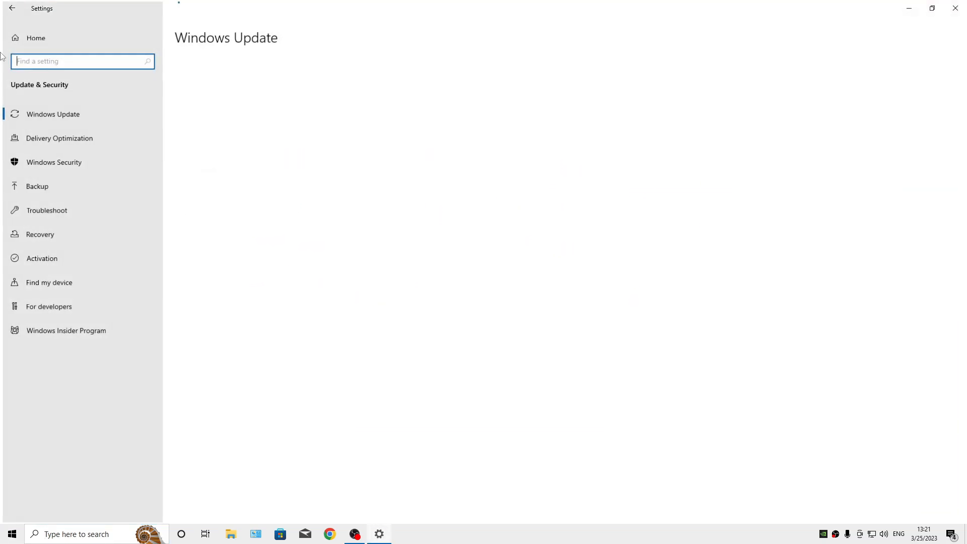
pyautogui.click(11, 8)
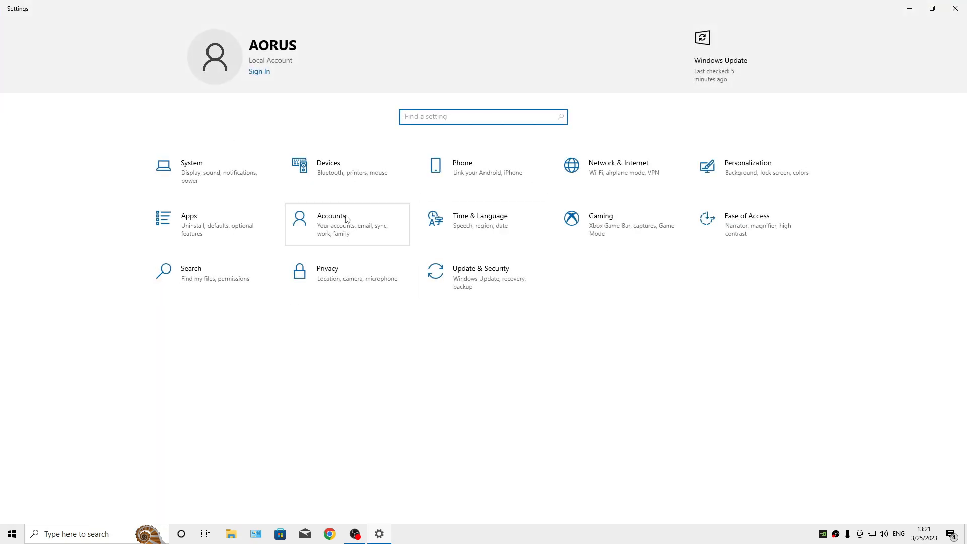
pyautogui.click(237, 177)
pyautogui.click(155, 138)
pyautogui.click(114, 166)
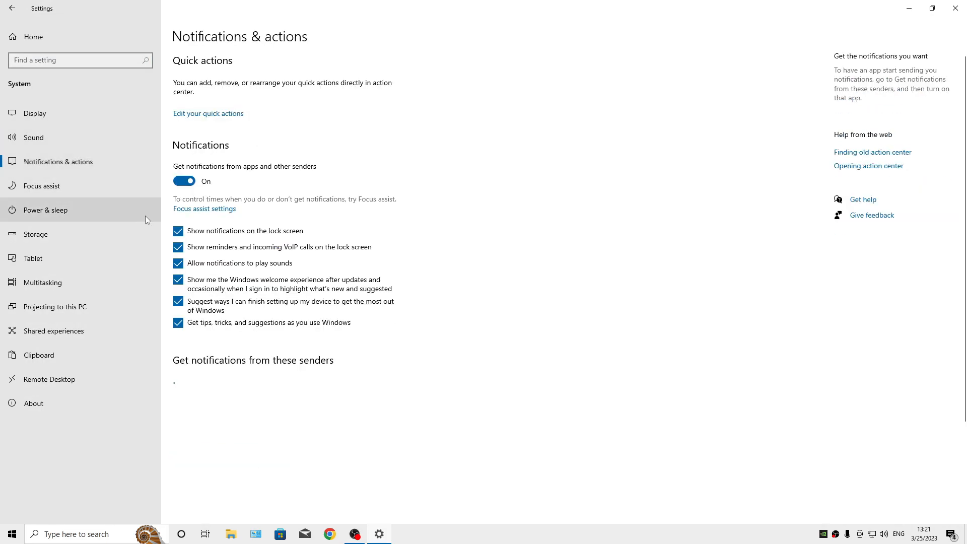
# Step: Clear all six notification options and turn off notifications from apps and other senders
pyautogui.click(178, 323)
pyautogui.click(178, 301)
pyautogui.click(178, 280)
pyautogui.click(179, 263)
pyautogui.click(178, 247)
pyautogui.click(179, 231)
pyautogui.click(186, 182)
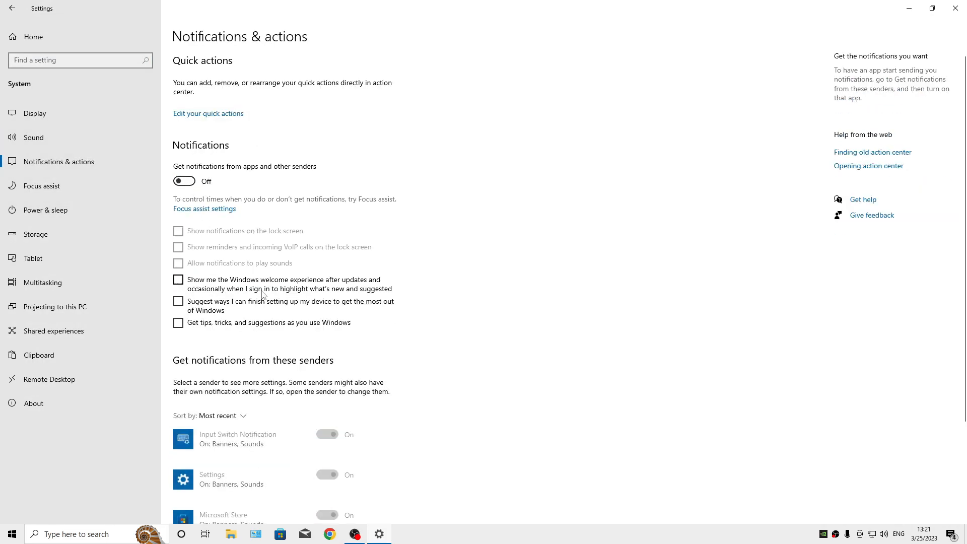
# Step: Turn app notifications back on, switch off the individual senders including Input Switch Notification, Settings and Microsoft Store, and turn app notifications off
pyautogui.click(185, 181)
pyautogui.scroll(-3, 303, 353)
pyautogui.click(328, 420)
pyautogui.click(327, 380)
pyautogui.click(325, 350)
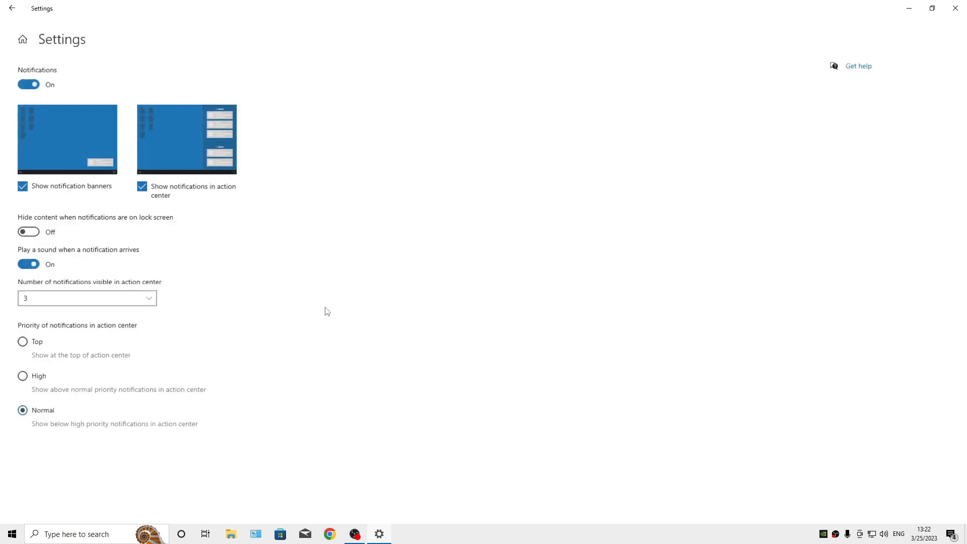
pyautogui.hotkey('alt', 'Left')
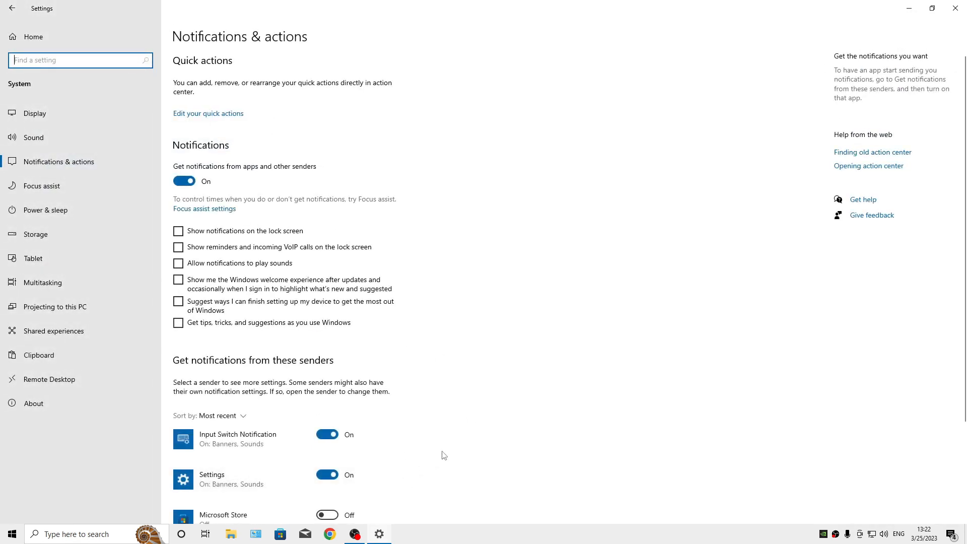
pyautogui.scroll(-2, 391, 401)
pyautogui.click(322, 400)
pyautogui.click(335, 366)
pyautogui.hotkey('alt', 'Left')
pyautogui.scroll(-3, 336, 404)
pyautogui.click(327, 300)
pyautogui.scroll(3, 328, 300)
pyautogui.click(184, 180)
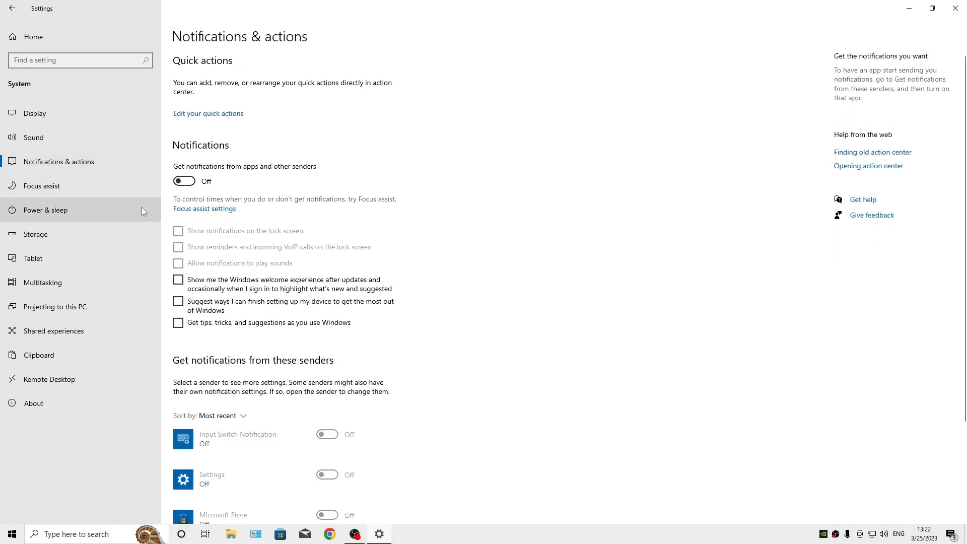
# Step: Turn off the Focus assist automatic rules for duplicating the display, playing a game and using a full-screen app
pyautogui.click(115, 187)
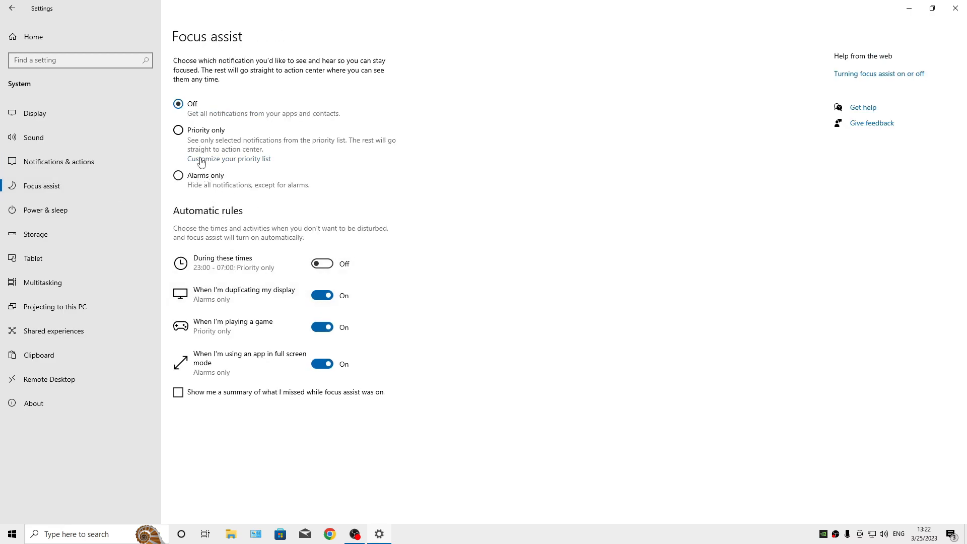
pyautogui.click(323, 296)
pyautogui.click(327, 340)
pyautogui.hotkey('alt', 'Left')
pyautogui.click(323, 328)
pyautogui.click(323, 364)
# Step: Set the Tablet sign-in behaviour to Never use tablet mode, with Don't switch to tablet mode for tablet use
pyautogui.click(62, 214)
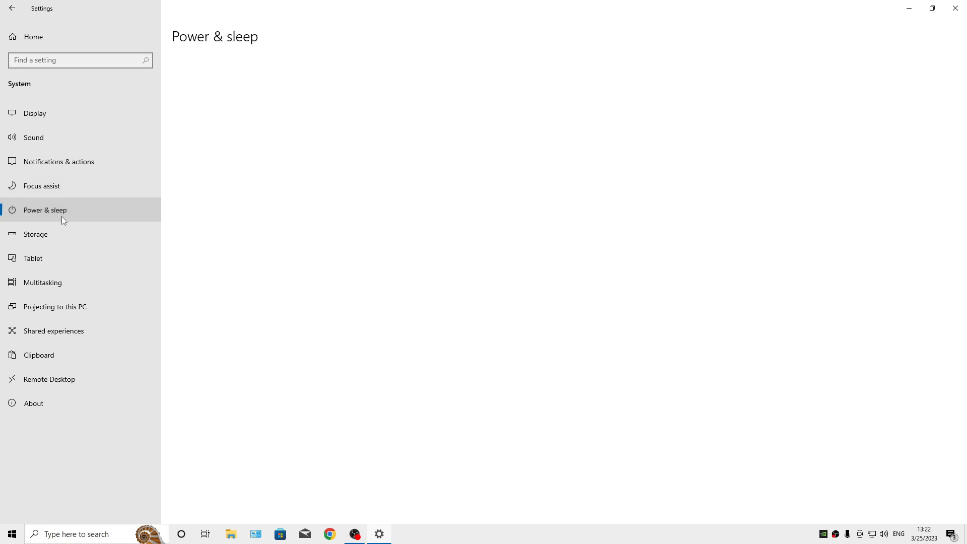
pyautogui.click(59, 244)
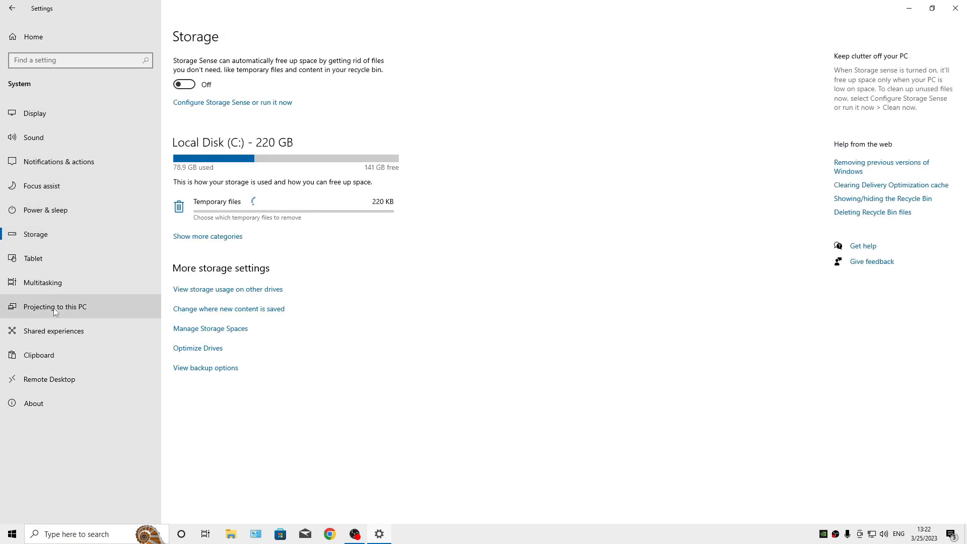
pyautogui.click(127, 256)
pyautogui.click(257, 78)
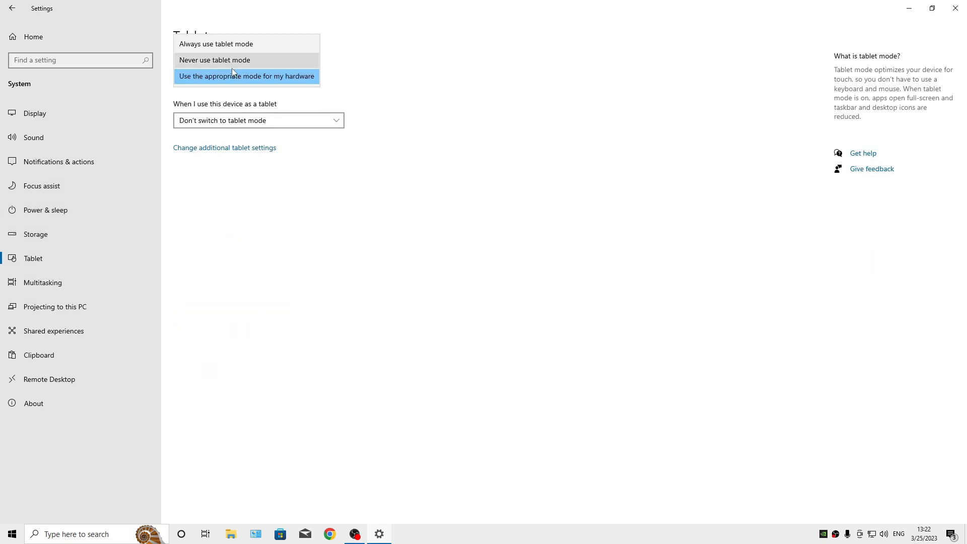
pyautogui.click(254, 63)
pyautogui.click(229, 120)
pyautogui.click(226, 121)
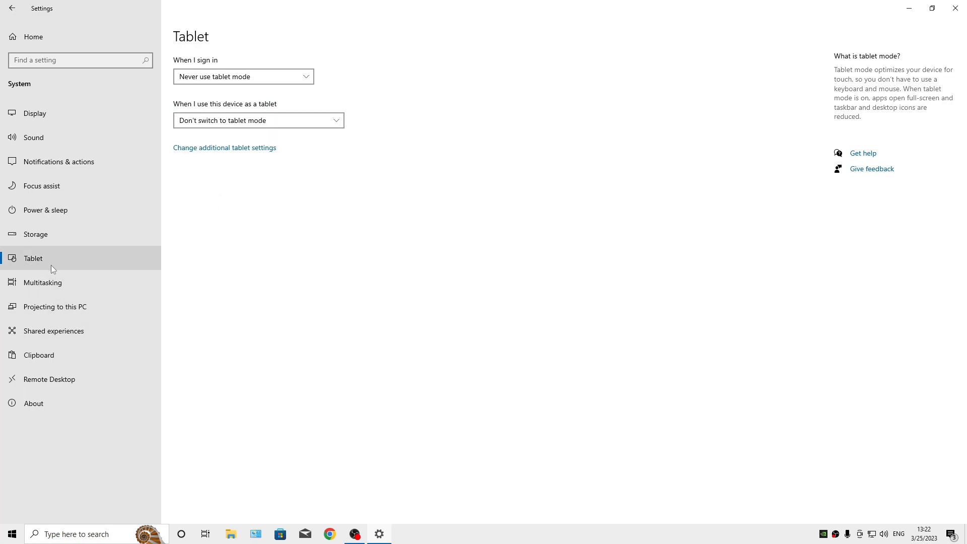
# Step: In the Multitasking settings, turn off timeline suggestions, clear the three snap options and turn off Snap windows
pyautogui.click(47, 282)
pyautogui.click(184, 260)
pyautogui.click(178, 182)
pyautogui.click(178, 165)
pyautogui.click(178, 149)
pyautogui.click(186, 129)
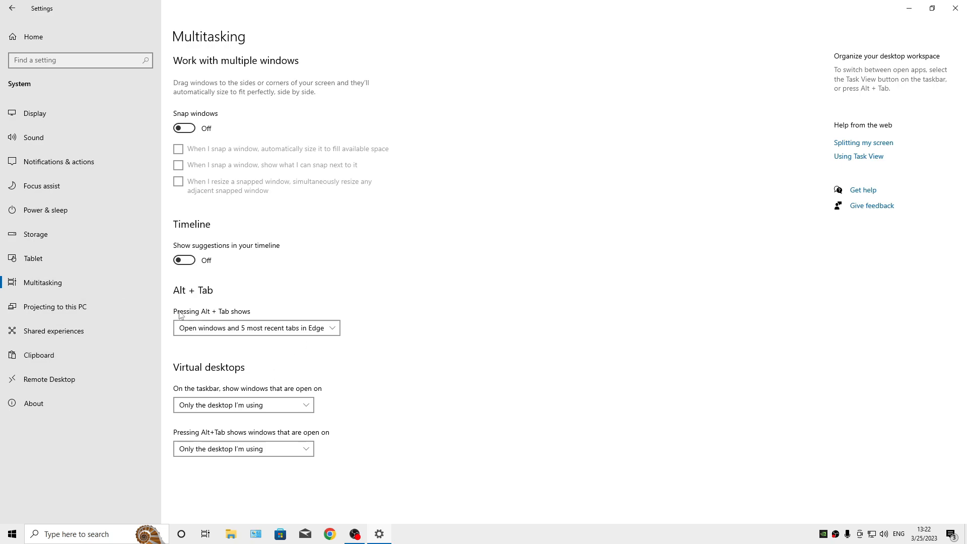
# Step: Turn off sharing across devices in the Shared experiences settings
pyautogui.click(94, 304)
pyautogui.click(76, 331)
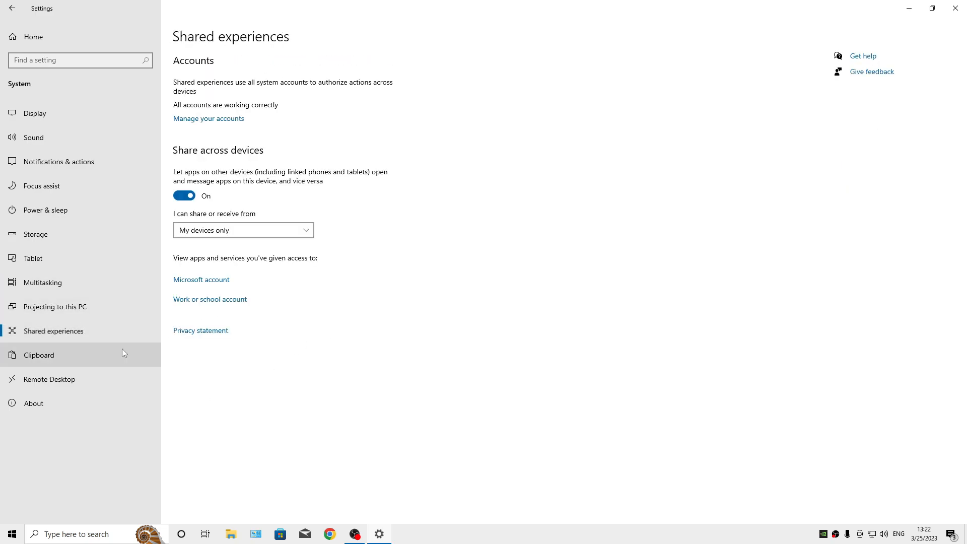
pyautogui.click(186, 196)
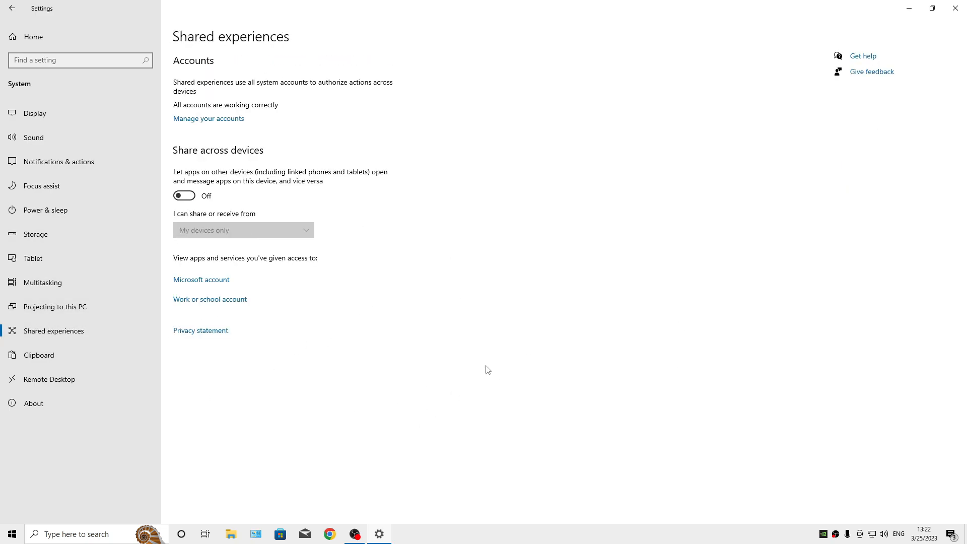
# Step: Open Advanced system settings from the About page and move the System Properties dialog to the middle of the screen
pyautogui.click(55, 355)
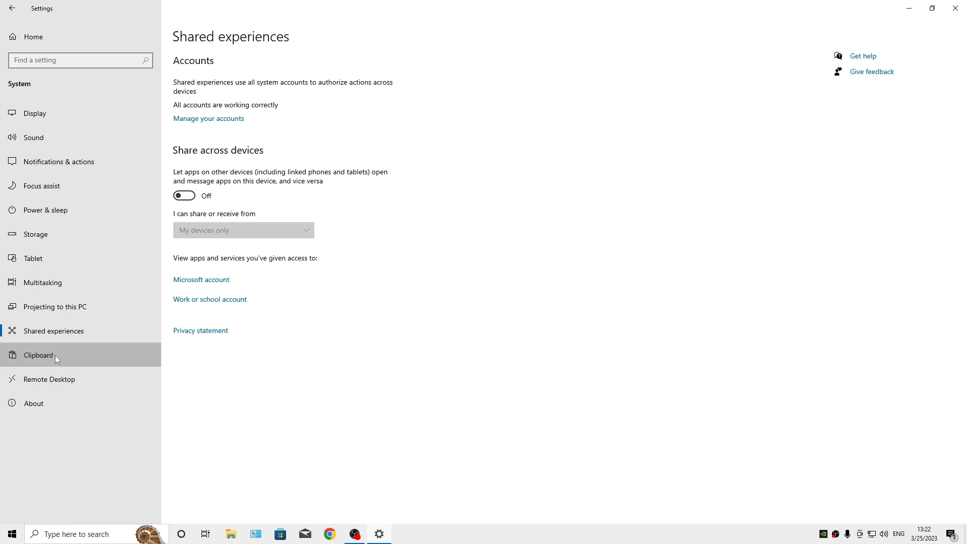
pyautogui.click(88, 379)
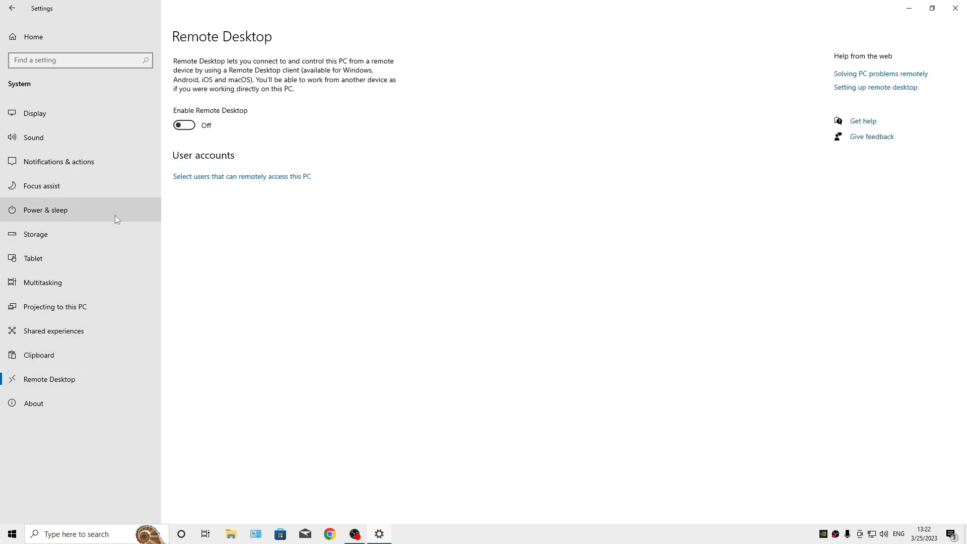
pyautogui.click(71, 403)
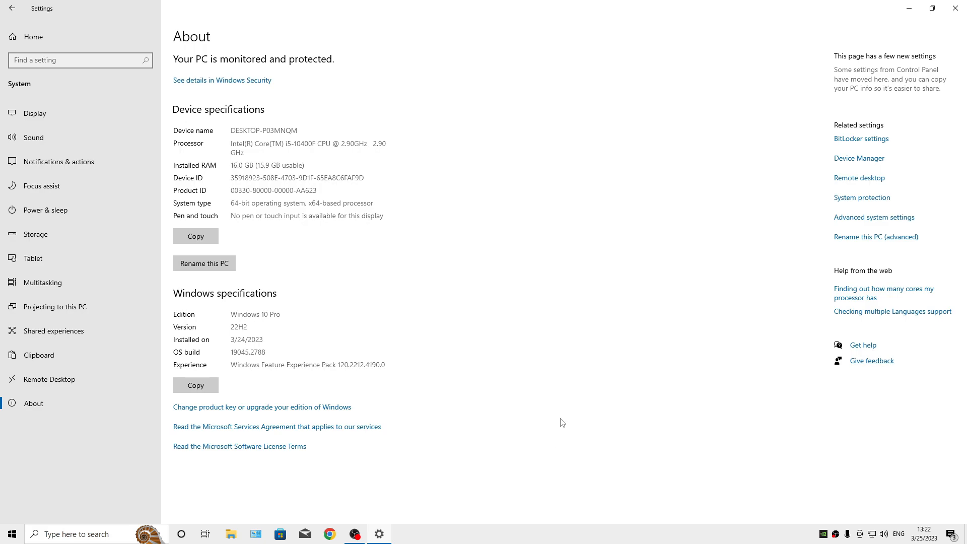
pyautogui.click(881, 218)
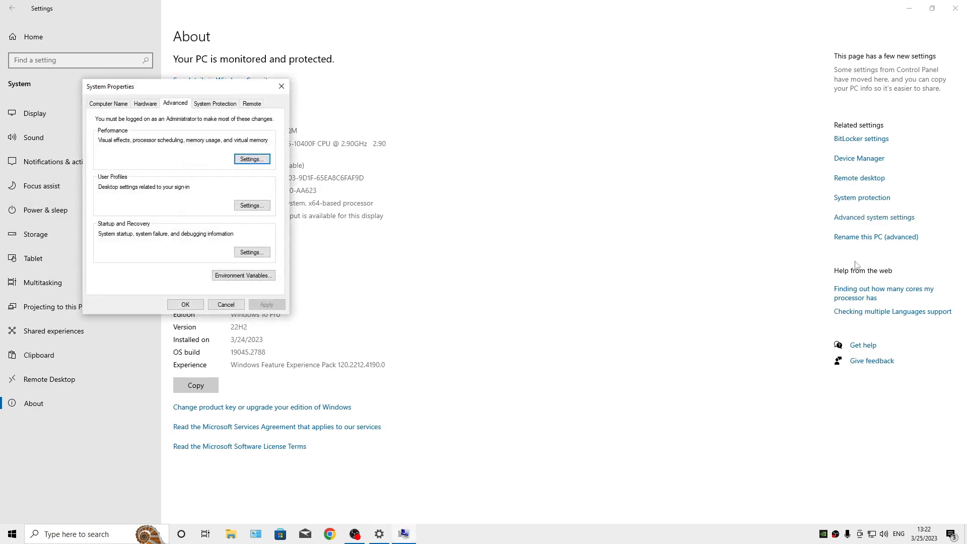
pyautogui.moveTo(184, 86); pyautogui.dragTo(505, 140)
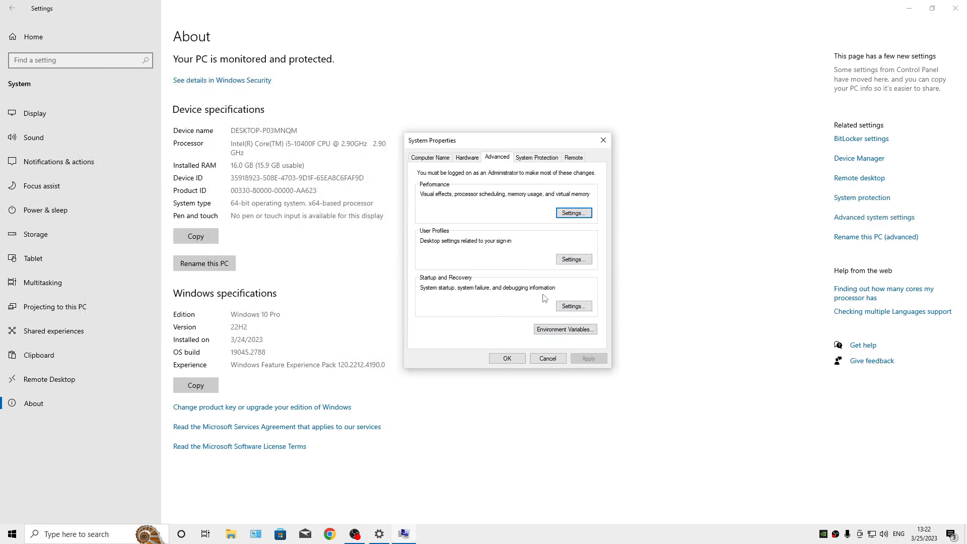
# Step: Look over the environment variables and the user profiles, closing each dialog without changes
pyautogui.click(561, 328)
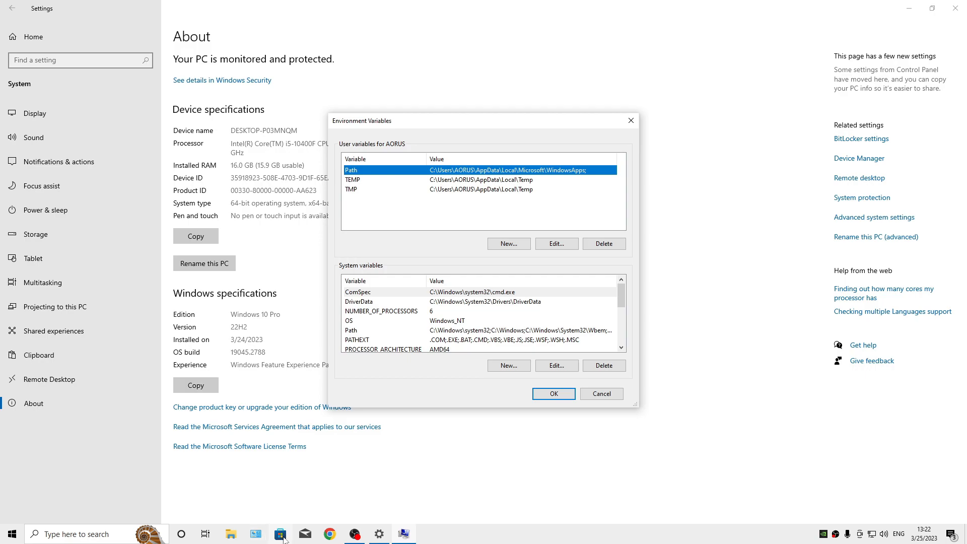
pyautogui.click(552, 393)
pyautogui.click(573, 260)
pyautogui.click(555, 372)
# Step: In Startup and Recovery, disable system log event writing, automatic restart and overwriting the existing dump file, and confirm
pyautogui.click(574, 305)
pyautogui.click(463, 304)
pyautogui.click(445, 316)
pyautogui.click(452, 387)
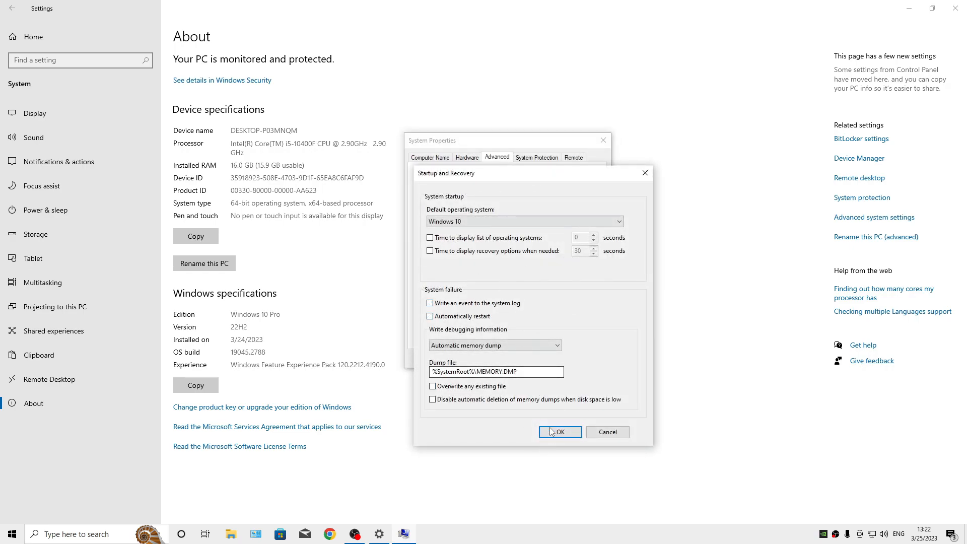
pyautogui.click(559, 432)
# Step: Adjust visual effects for best performance, keeping only smooth edges of screen fonts and thumbnails instead of icons, and apply
pyautogui.click(574, 213)
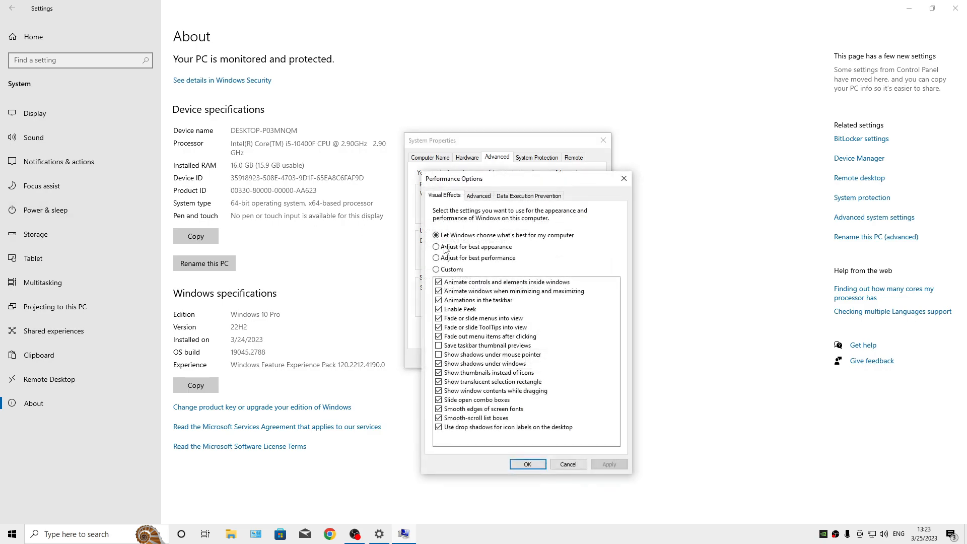
pyautogui.click(451, 259)
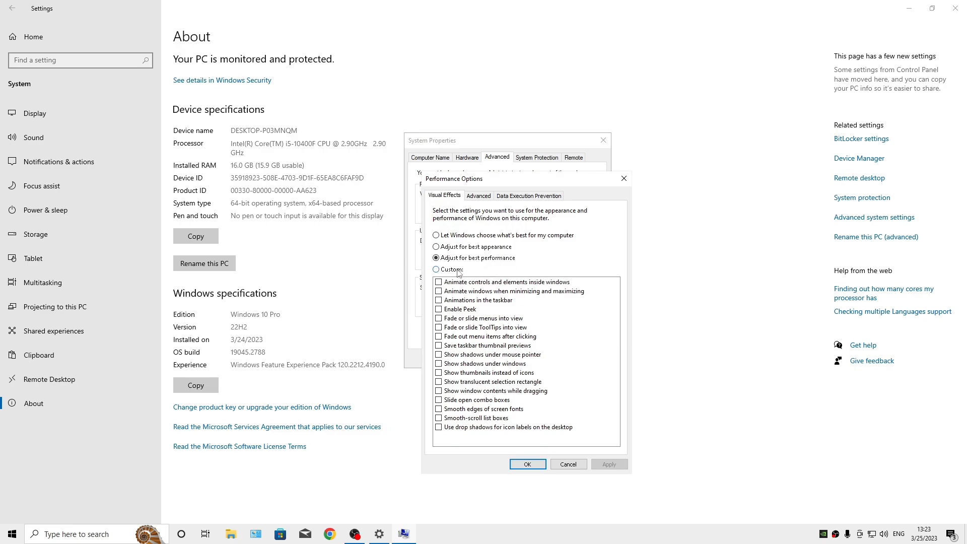
pyautogui.click(471, 410)
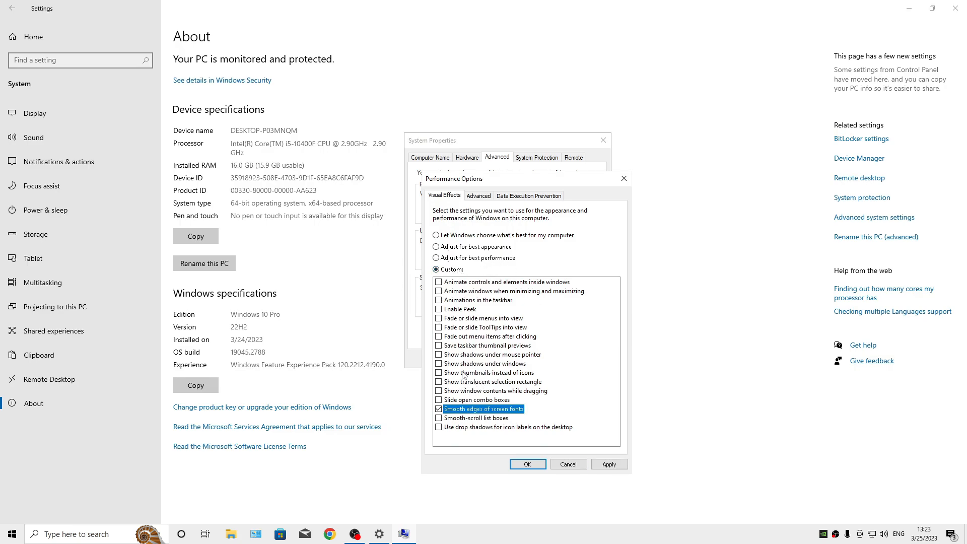
pyautogui.click(464, 373)
pyautogui.click(609, 464)
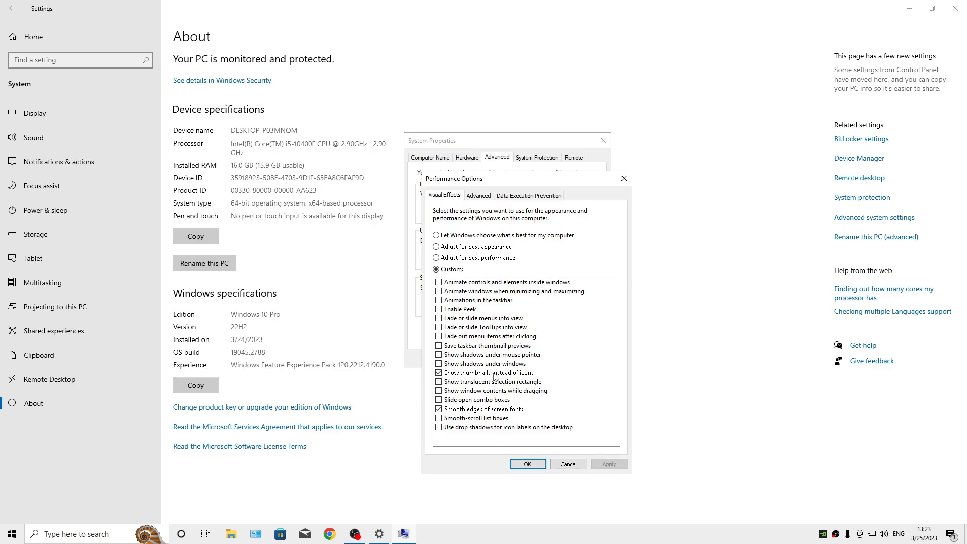
# Step: Try applying the visual effects without thumbnails and smooth font edges, and restore both options
pyautogui.click(481, 373)
pyautogui.click(468, 410)
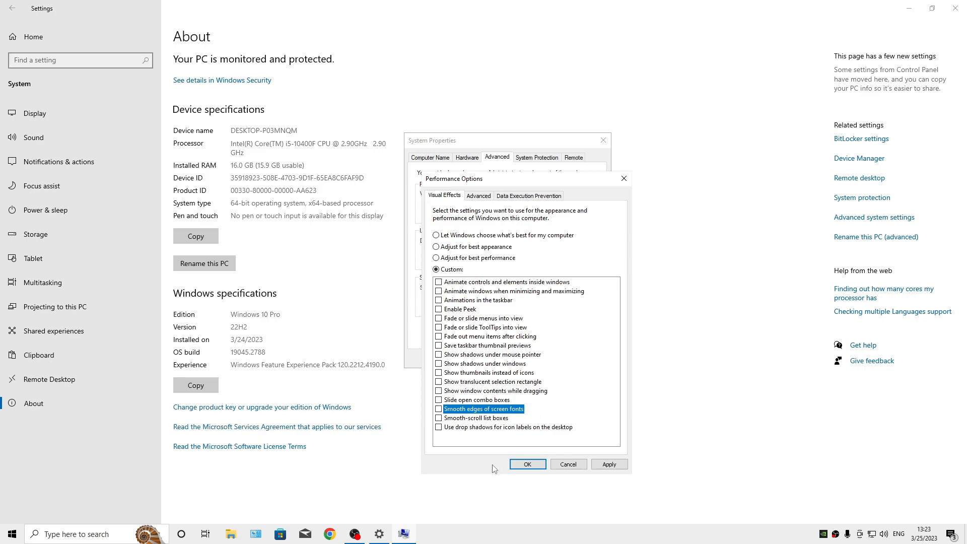
pyautogui.click(607, 464)
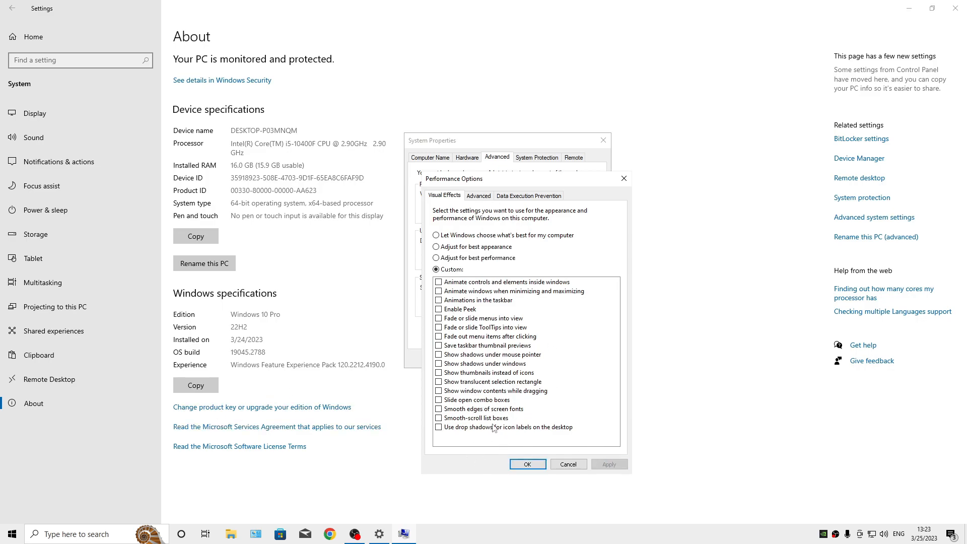
pyautogui.click(476, 410)
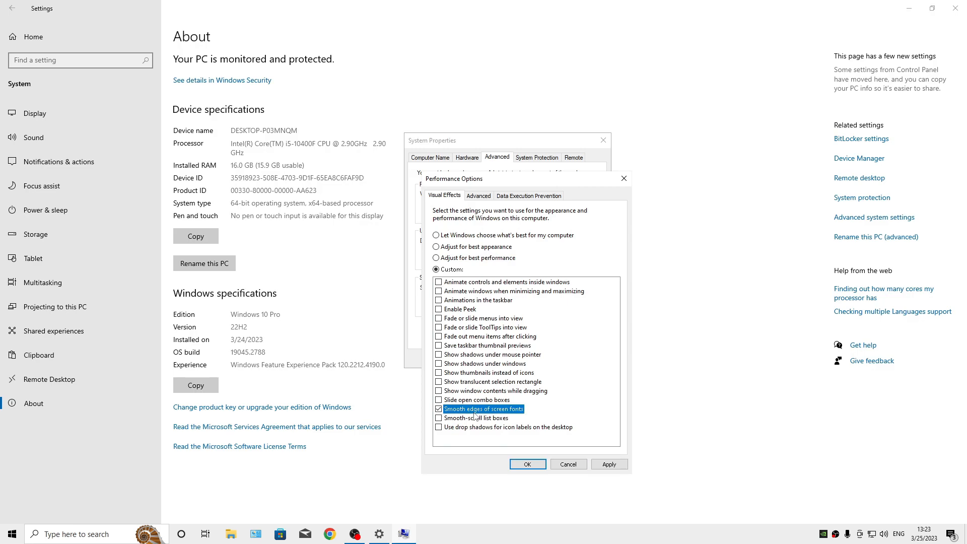
pyautogui.click(473, 375)
pyautogui.click(607, 464)
# Step: In the Virtual Memory settings, disable automatic paging file management and set drive C: to No paging file
pyautogui.click(492, 197)
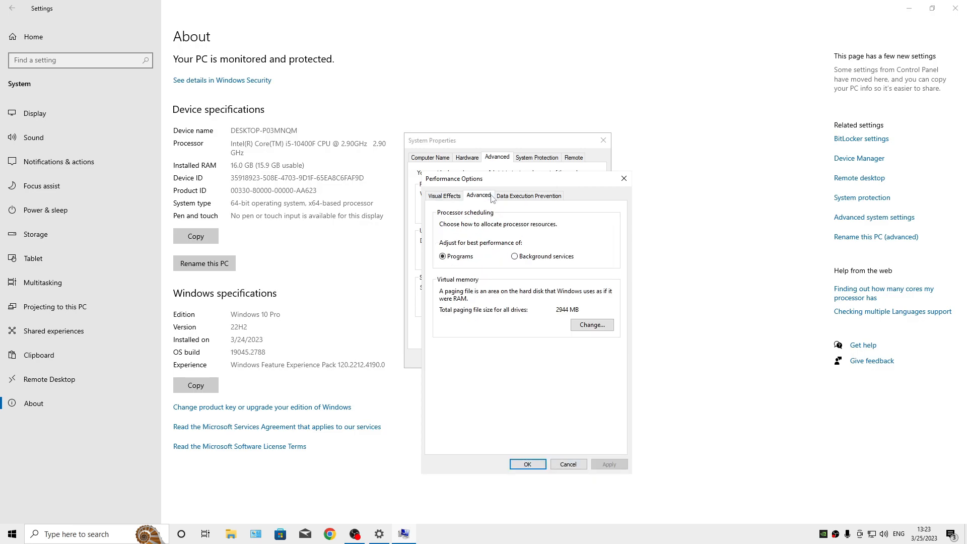
pyautogui.click(590, 326)
pyautogui.moveTo(503, 203); pyautogui.dragTo(587, 207)
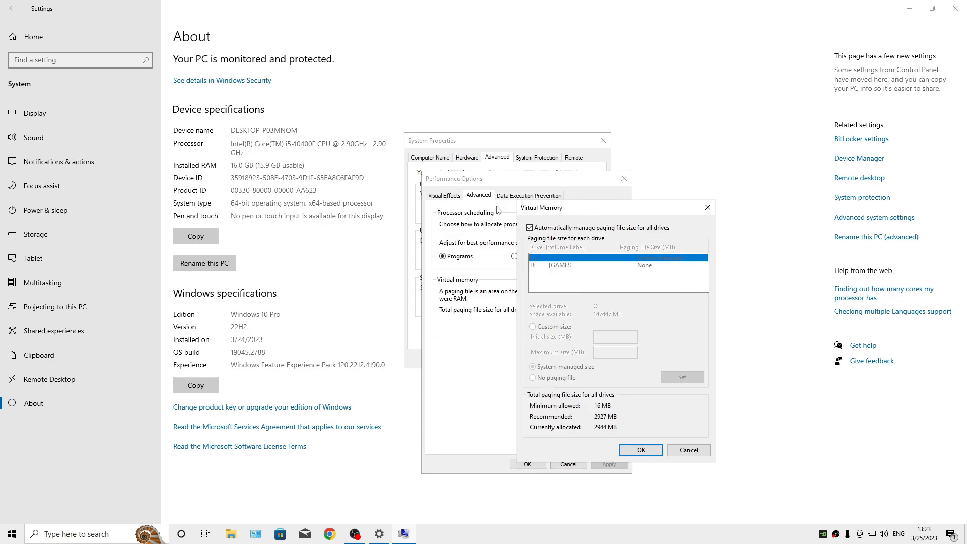
pyautogui.click(552, 231)
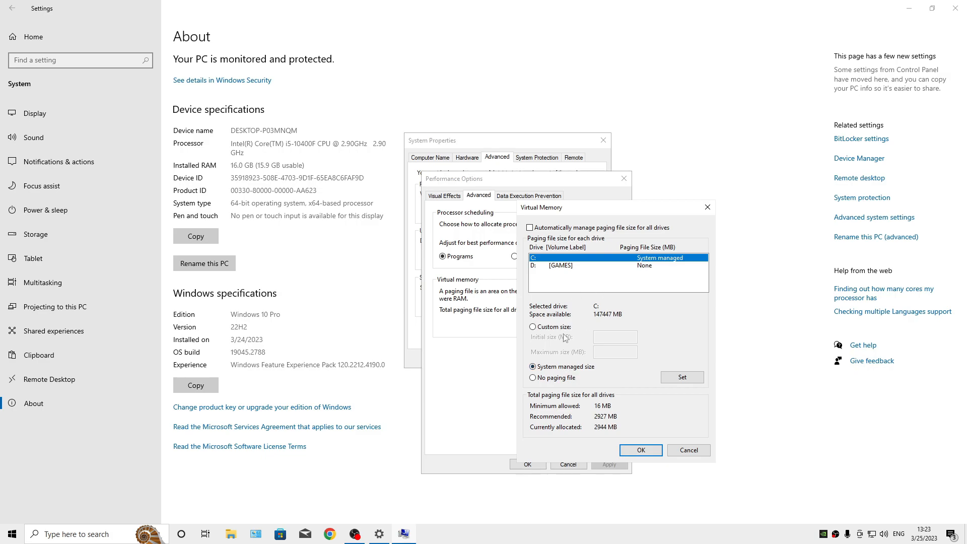
pyautogui.click(675, 383)
pyautogui.click(534, 313)
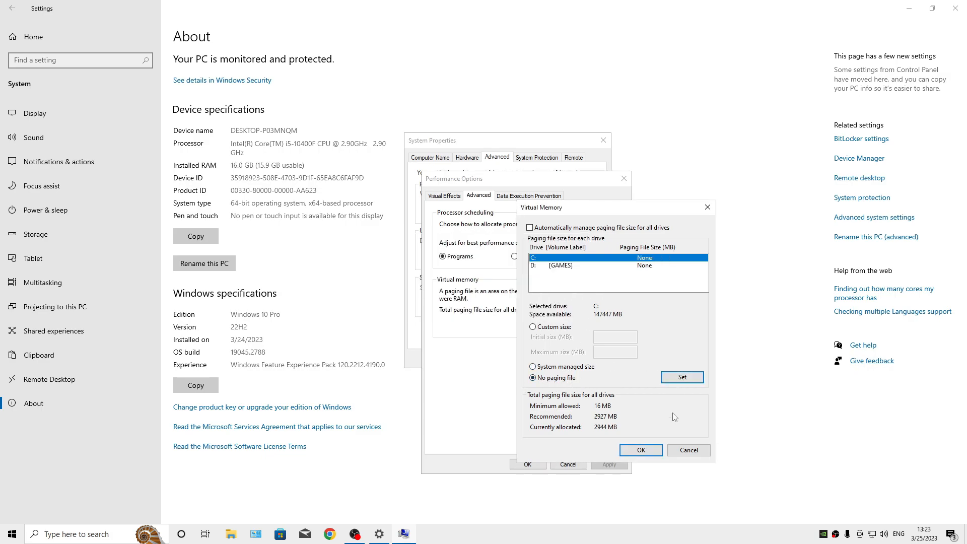
pyautogui.click(641, 450)
# Step: Turn on DEP for all programs and services except selected ones, and confirm the performance options
pyautogui.click(509, 196)
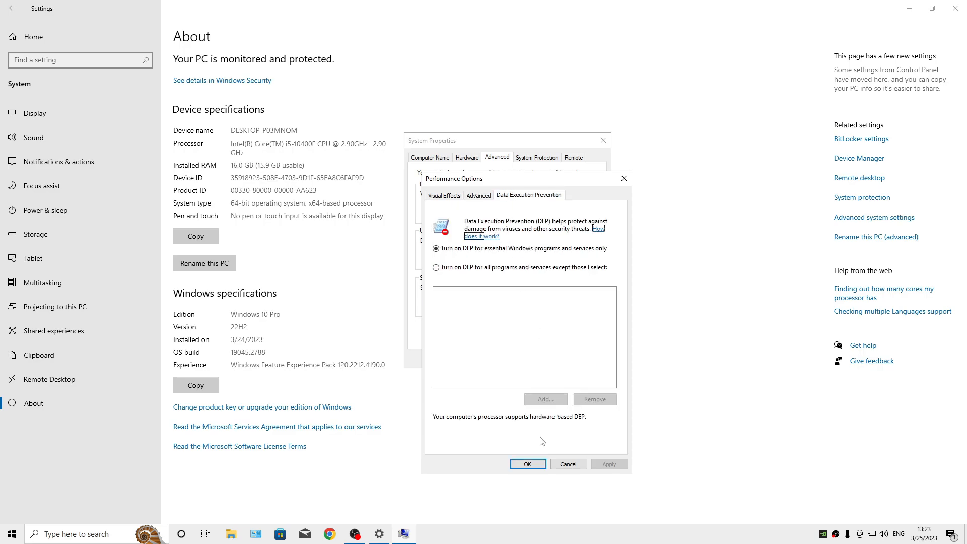
pyautogui.click(494, 268)
pyautogui.click(539, 466)
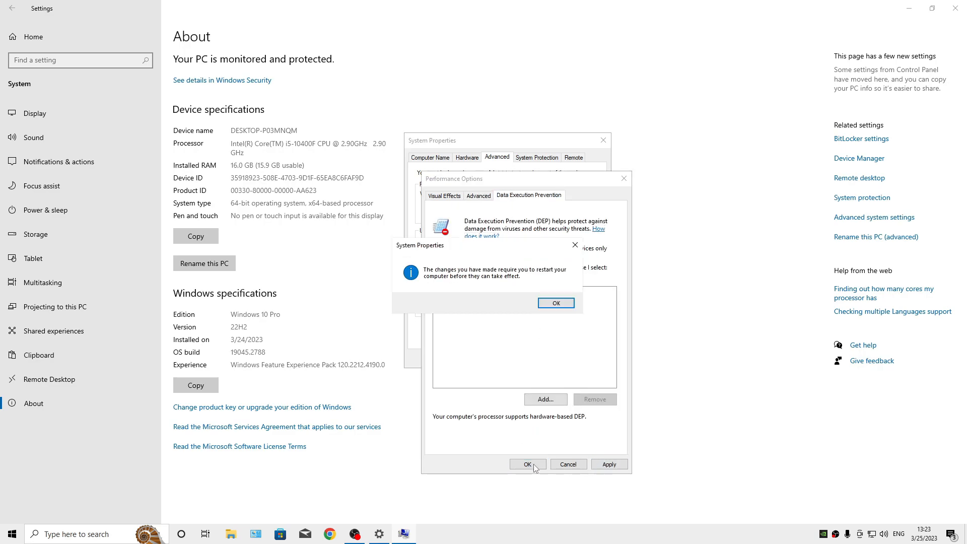
pyautogui.click(556, 303)
pyautogui.click(527, 464)
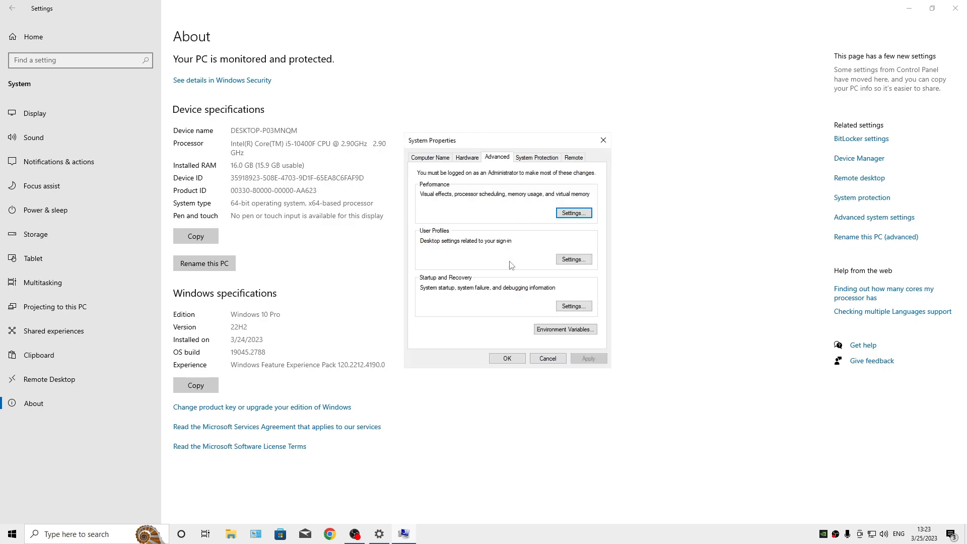
# Step: Disable system protection for Local Disk (C:) and set its maximum disk space usage to 1% (2.20 GB)
pyautogui.click(539, 157)
pyautogui.click(536, 272)
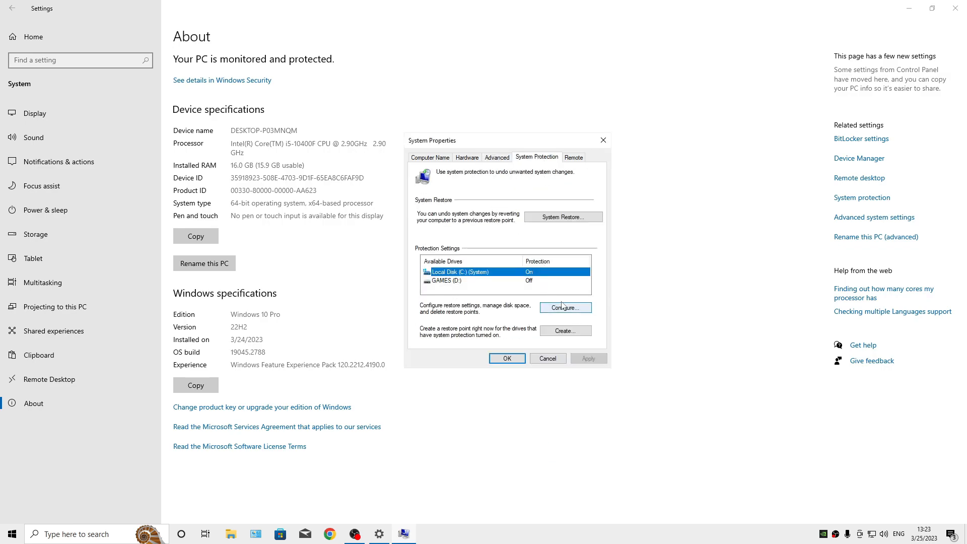
pyautogui.click(564, 308)
pyautogui.click(467, 226)
pyautogui.moveTo(498, 319); pyautogui.dragTo(473, 320)
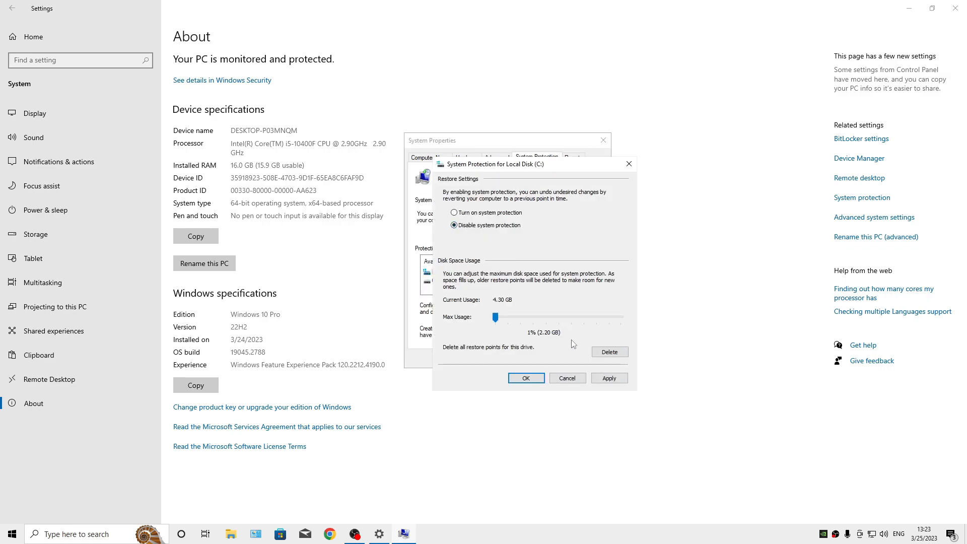
# Step: Delete all restore points for drive C: and apply the disabled system protection settings
pyautogui.click(595, 353)
pyautogui.click(577, 294)
pyautogui.click(596, 280)
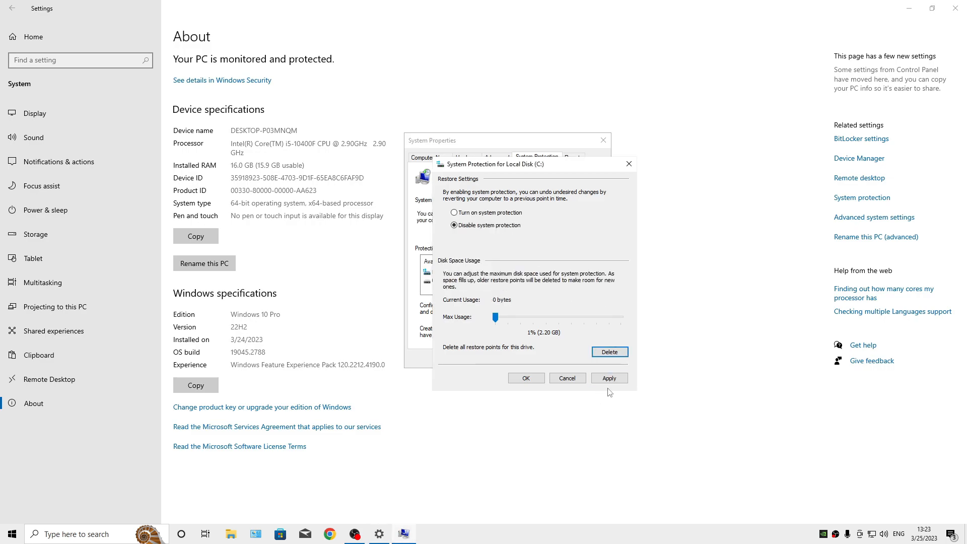
pyautogui.click(608, 378)
pyautogui.click(564, 303)
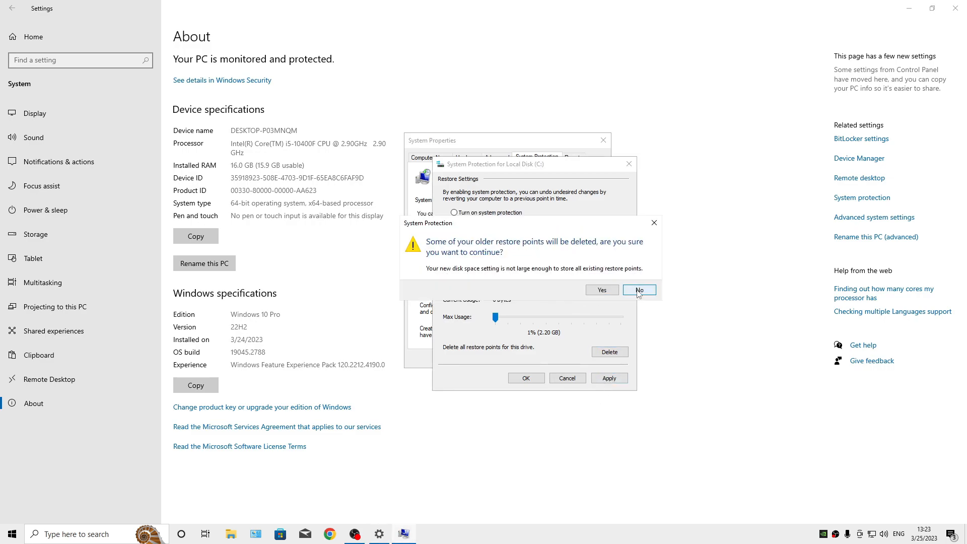
pyautogui.click(637, 291)
pyautogui.click(603, 375)
pyautogui.click(564, 303)
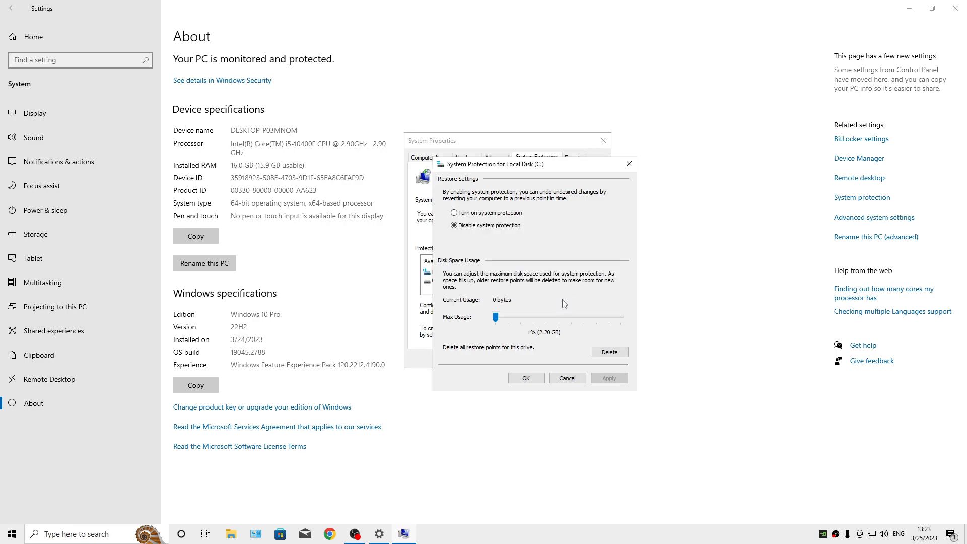
pyautogui.click(526, 378)
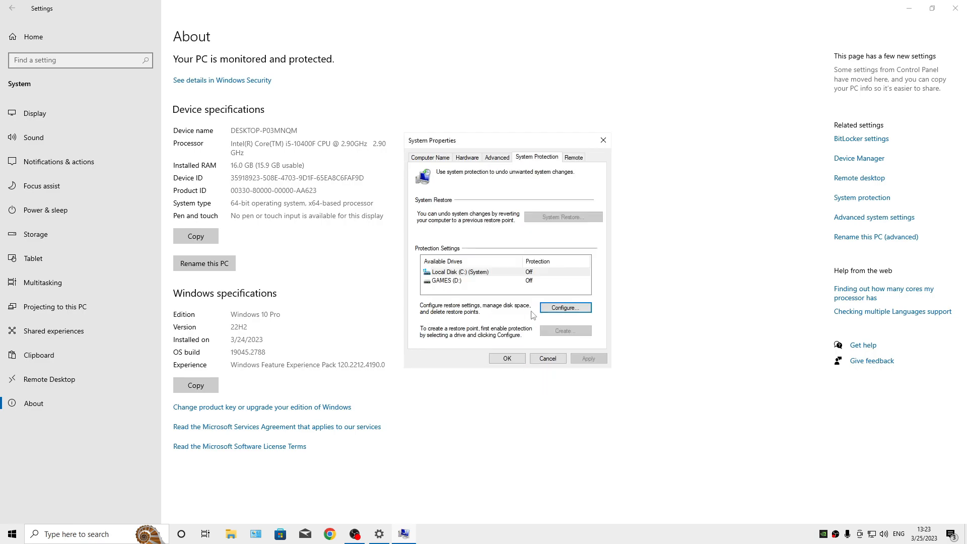
# Step: Disallow remote connections and Remote Assistance connections to this computer, apply the changes and close System Properties
pyautogui.click(575, 159)
pyautogui.click(436, 291)
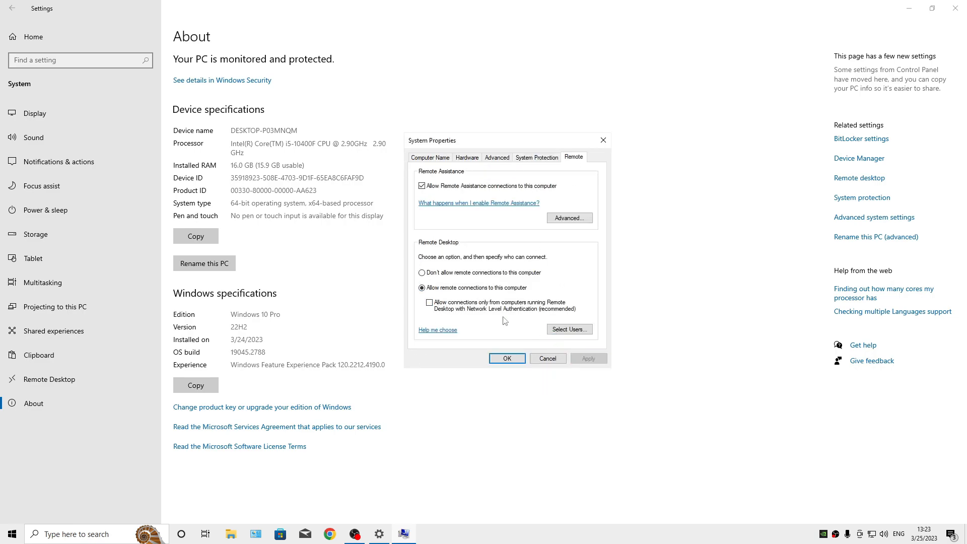
pyautogui.click(432, 272)
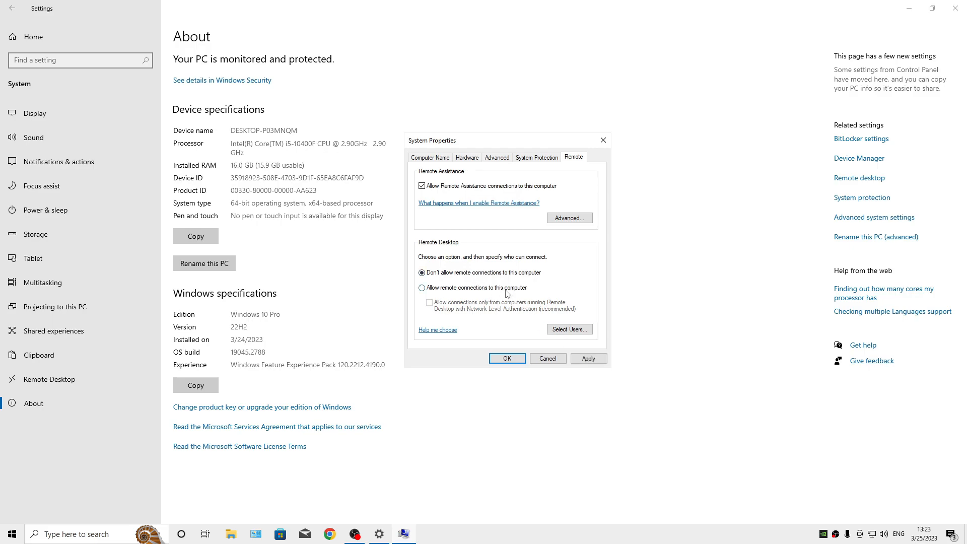
pyautogui.click(587, 359)
pyautogui.click(422, 186)
pyautogui.click(588, 359)
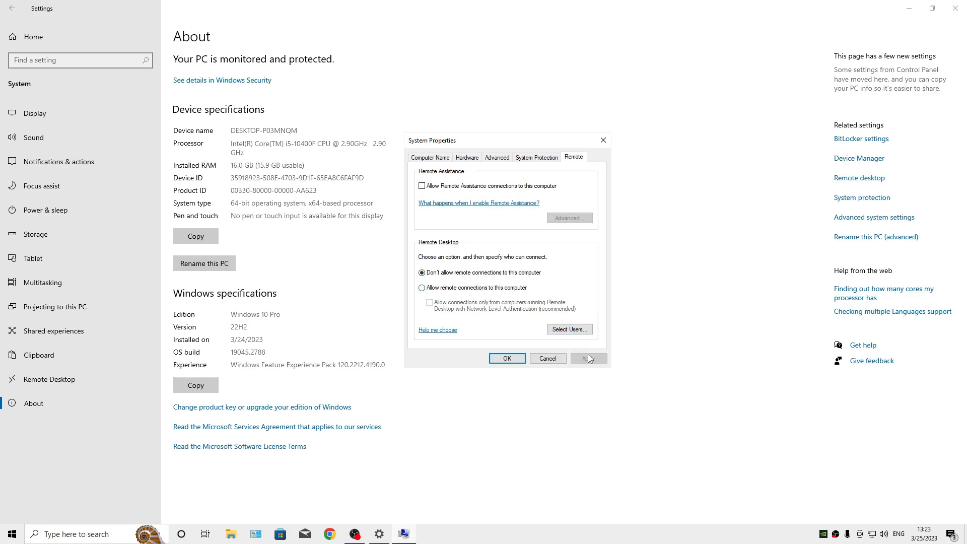
pyautogui.moveTo(512, 149); pyautogui.dragTo(550, 201)
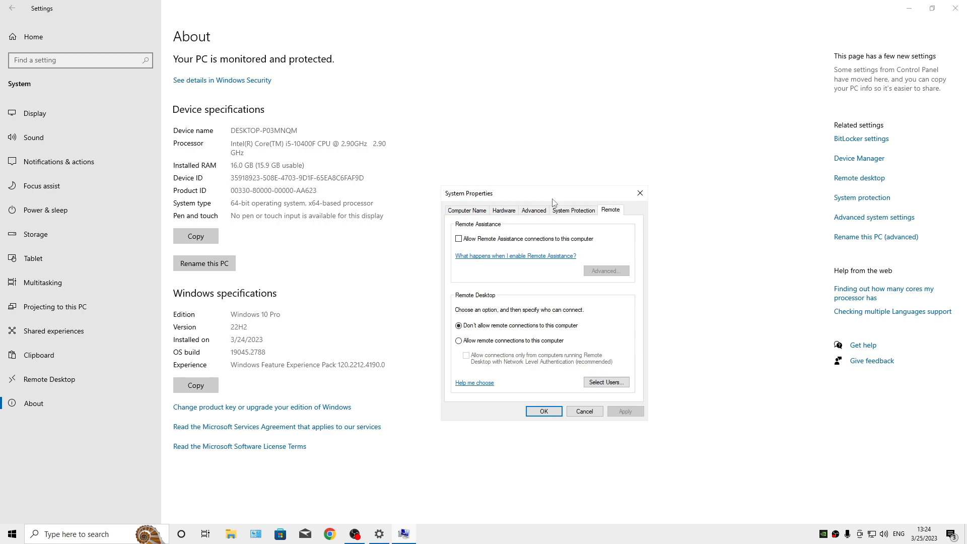
pyautogui.click(542, 210)
pyautogui.moveTo(526, 194); pyautogui.dragTo(477, 192)
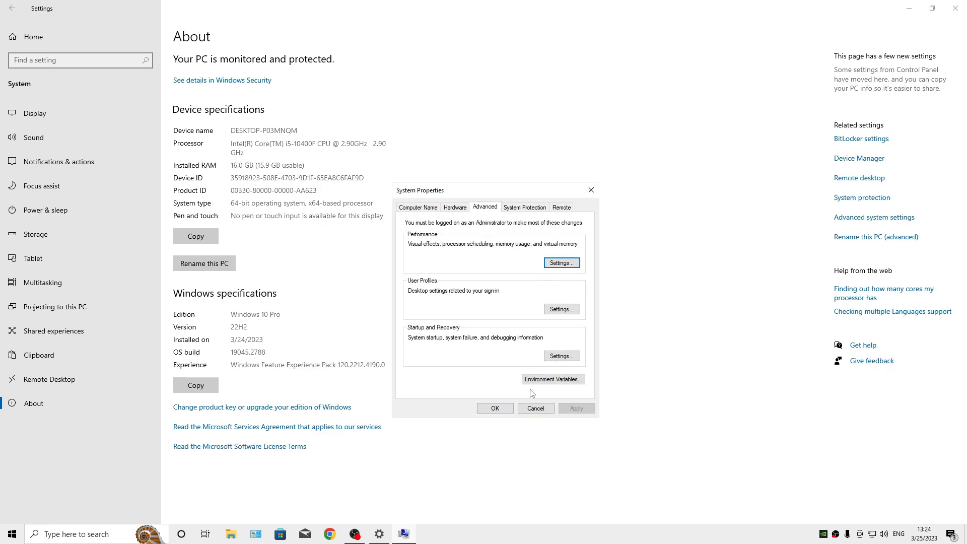
pyautogui.click(503, 411)
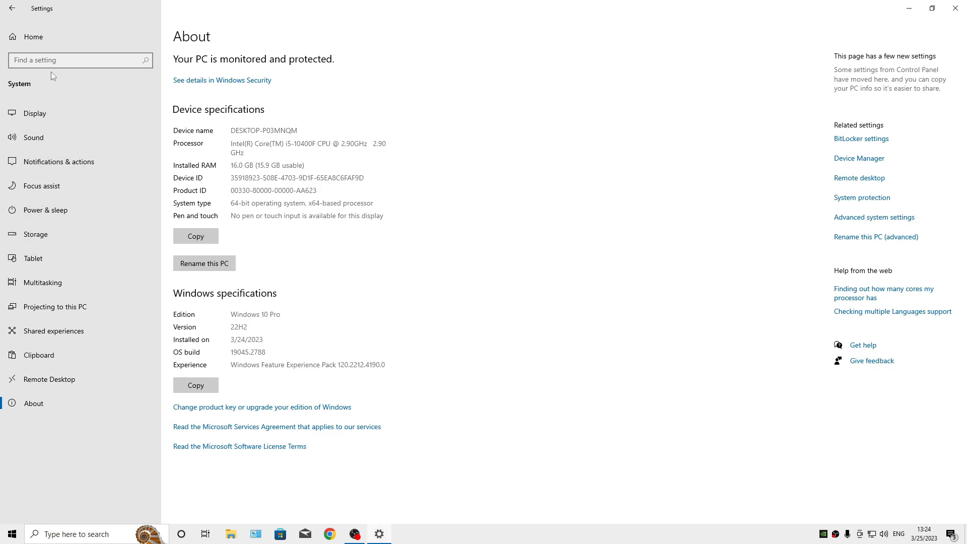
# Step: Remove the Fax and Microsoft Print to PDF devices from the installed printers
pyautogui.click(12, 9)
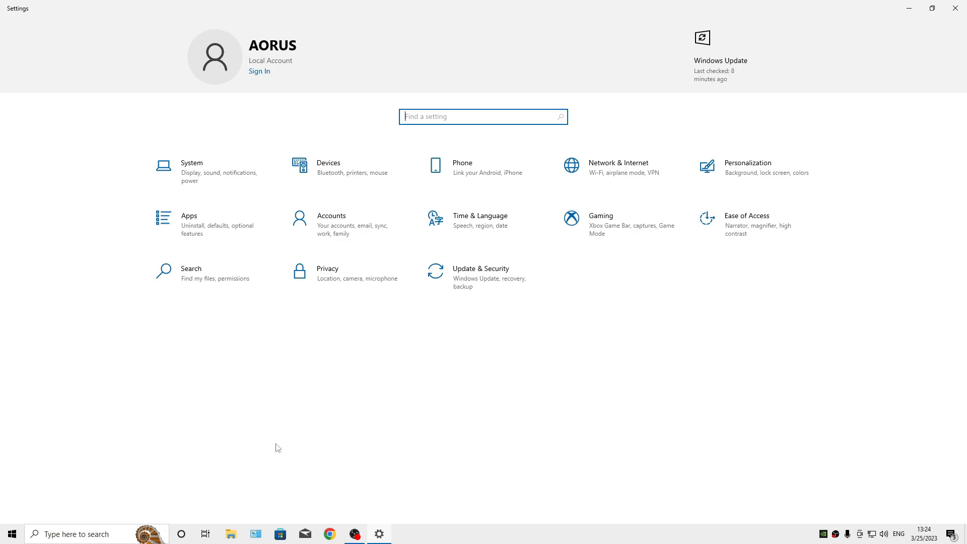
pyautogui.click(403, 186)
pyautogui.click(130, 147)
pyautogui.click(212, 155)
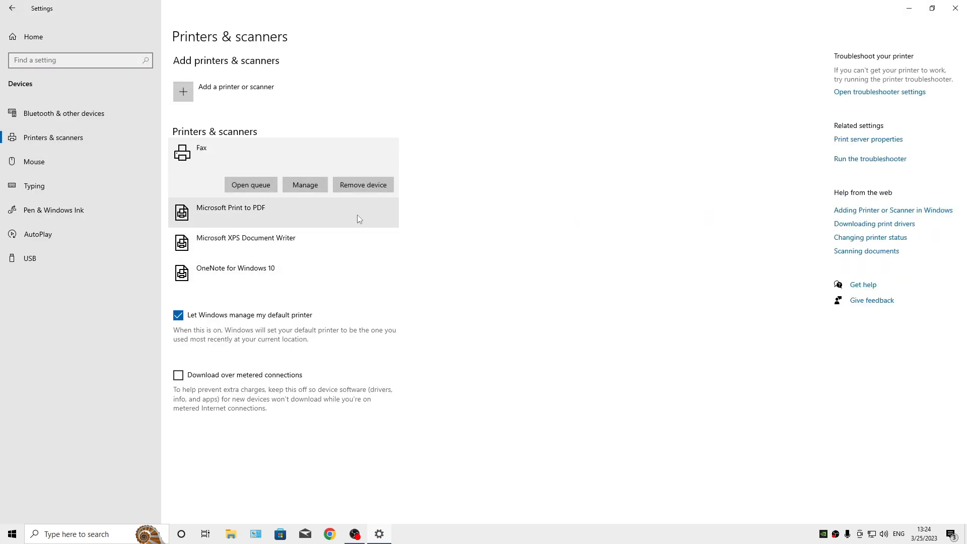
pyautogui.click(364, 185)
pyautogui.click(408, 163)
pyautogui.click(319, 154)
pyautogui.click(364, 184)
pyautogui.click(406, 156)
# Step: Remove the Microsoft XPS Document Writer and OneNote for Windows 10 printers, and stop Windows from managing the default printer
pyautogui.click(297, 168)
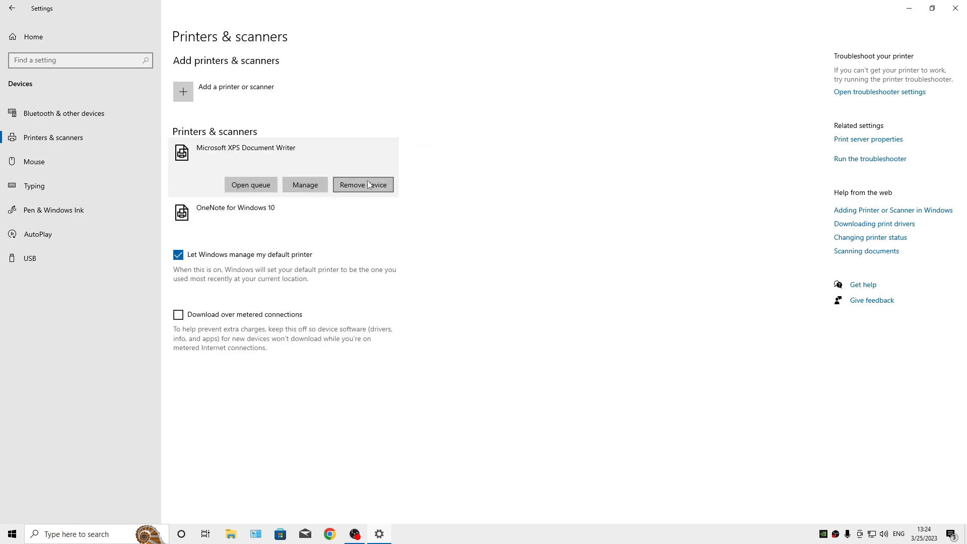
pyautogui.click(363, 184)
pyautogui.click(406, 156)
pyautogui.click(287, 162)
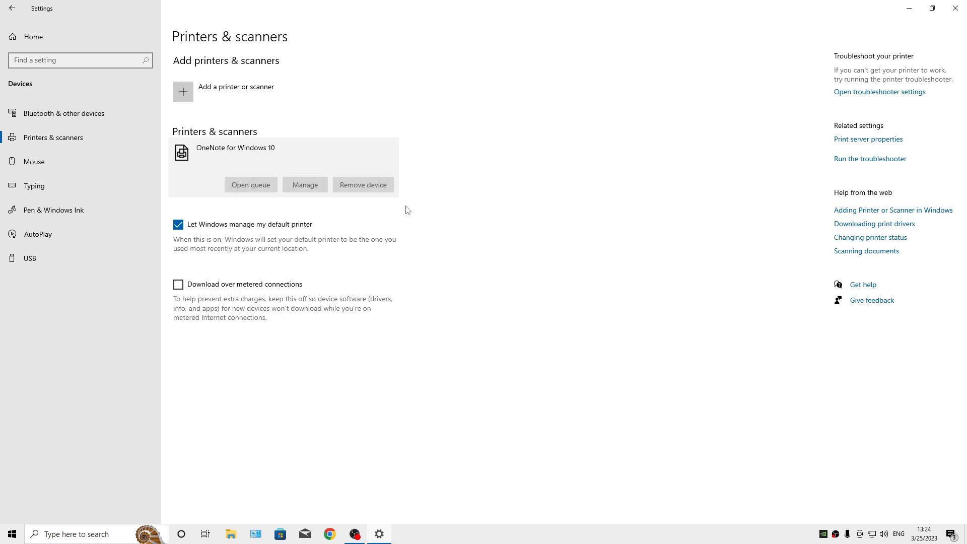
pyautogui.click(363, 185)
pyautogui.click(406, 156)
pyautogui.click(178, 135)
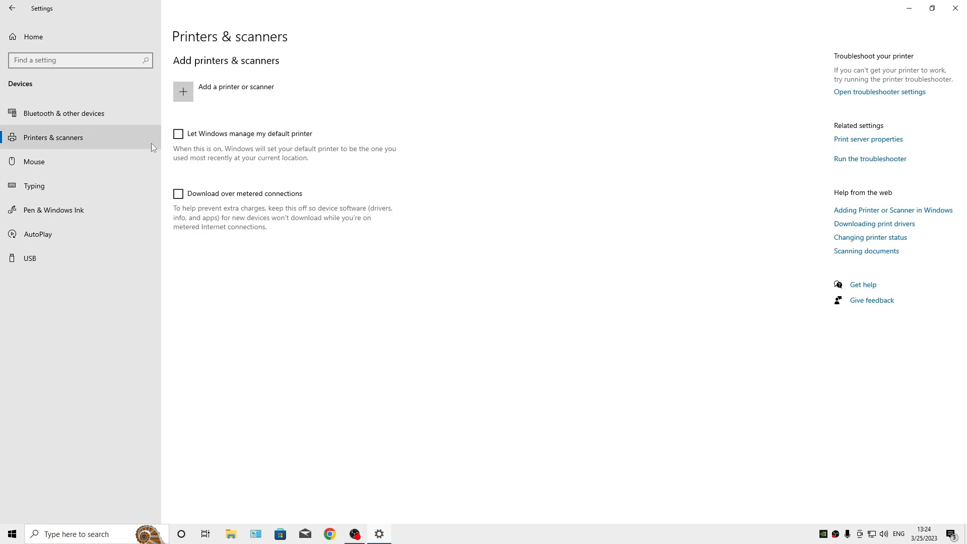
# Step: Turn off scrolling of inactive windows on hover and change the mouse pointer color to black
pyautogui.click(146, 162)
pyautogui.click(202, 245)
pyautogui.click(870, 69)
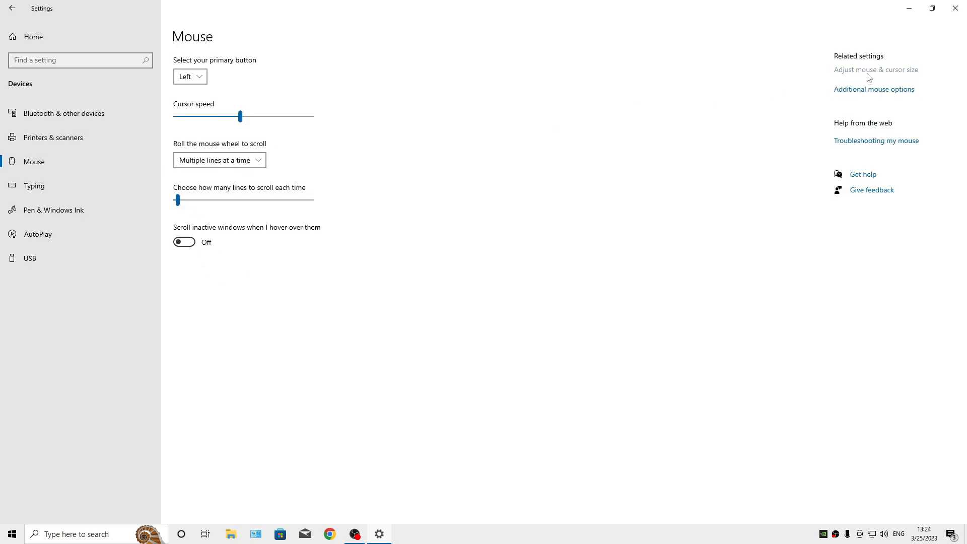
pyautogui.click(231, 189)
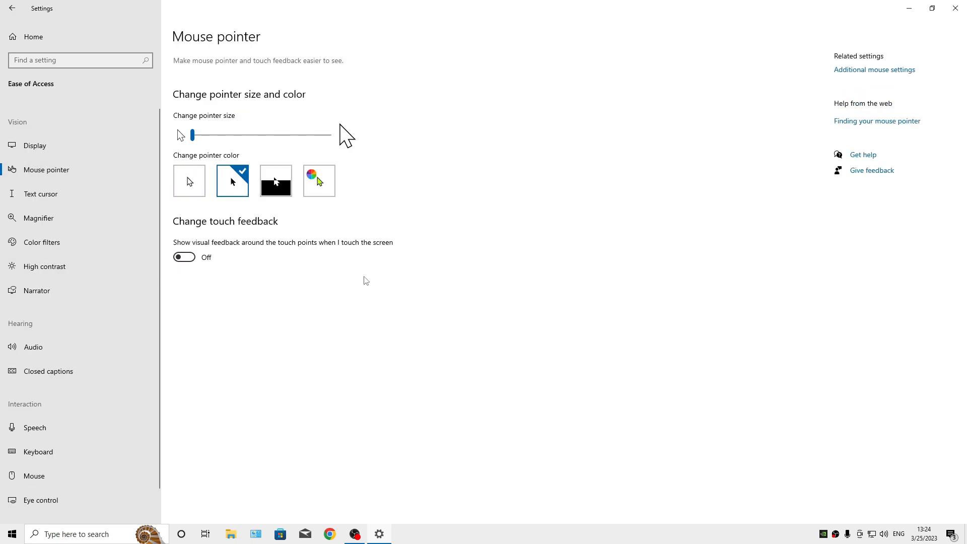
pyautogui.click(12, 8)
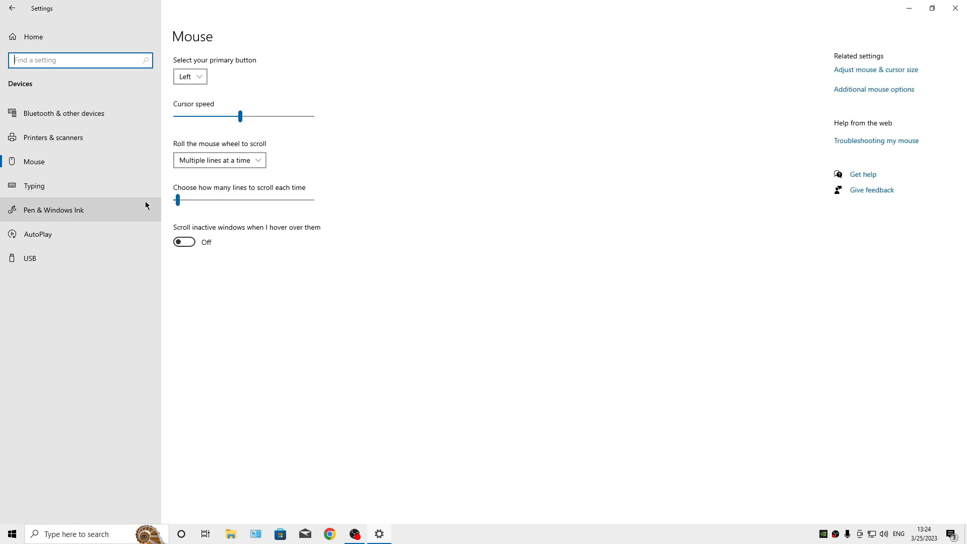
# Step: Turn off the automatic typing aids, including adding a space after a text suggestion and a period after double-tapping the Spacebar
pyautogui.click(143, 194)
pyautogui.click(185, 228)
pyautogui.click(184, 260)
pyautogui.click(184, 129)
pyautogui.click(185, 96)
pyautogui.scroll(-2, 231, 272)
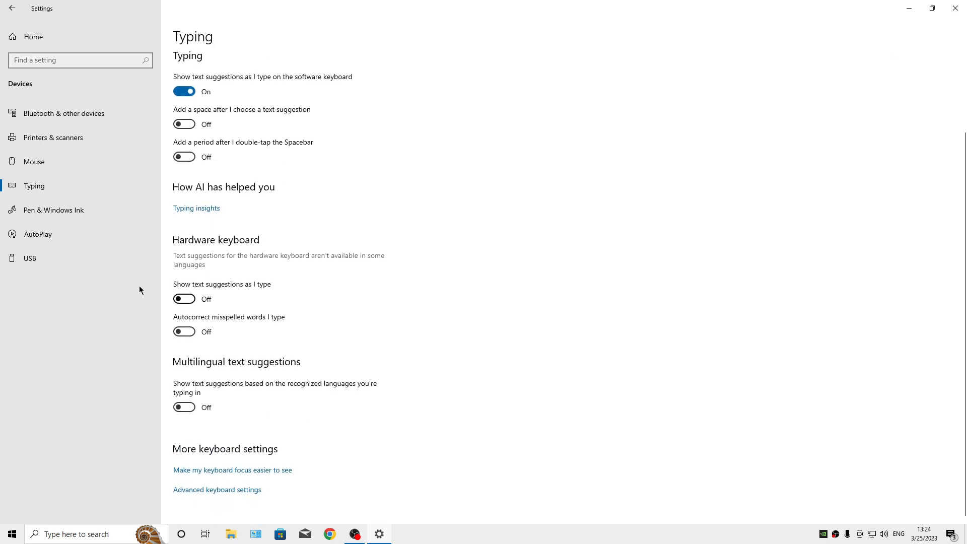
# Step: Turn off AutoPlay for all media and devices and disable notifications about USB connection issues
pyautogui.click(58, 236)
pyautogui.click(185, 75)
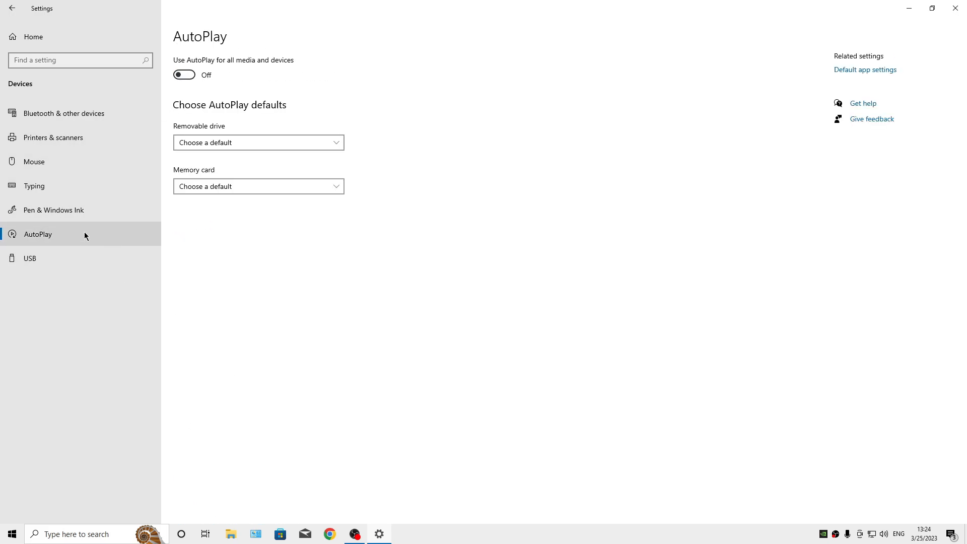
pyautogui.click(30, 258)
pyautogui.click(178, 63)
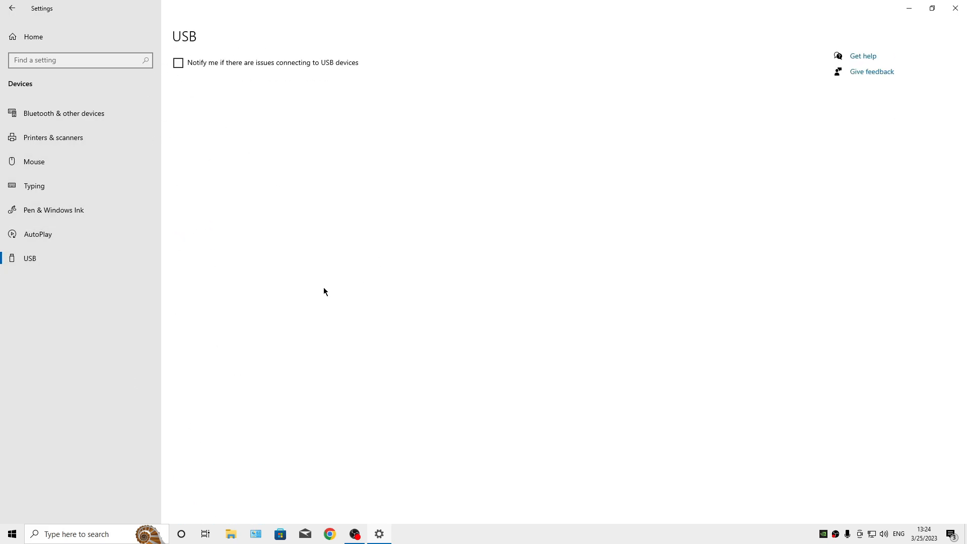
# Step: Turn off text suggestions for typing on the software keyboard
pyautogui.click(120, 204)
pyautogui.click(110, 181)
pyautogui.click(184, 195)
pyautogui.scroll(-2, 229, 317)
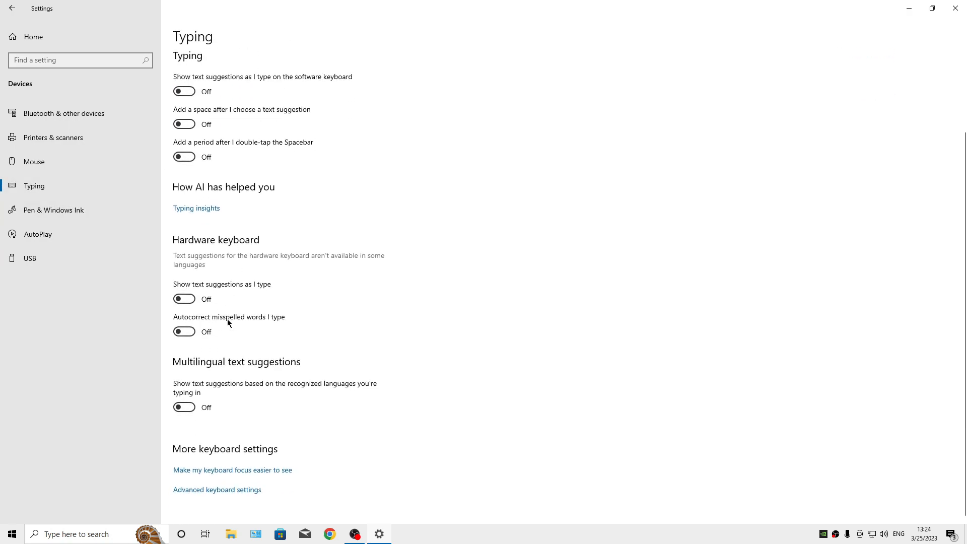
pyautogui.click(55, 151)
pyautogui.click(56, 142)
pyautogui.click(64, 115)
# Step: In the network settings, disallow VPN over metered networks and VPN while roaming
pyautogui.click(12, 8)
pyautogui.click(464, 194)
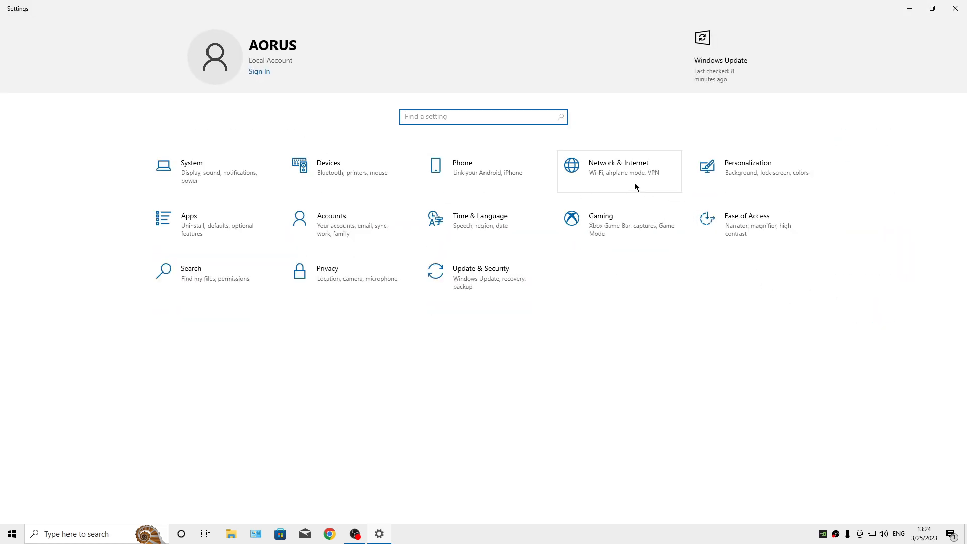
pyautogui.click(635, 183)
pyautogui.click(72, 137)
pyautogui.click(73, 162)
pyautogui.click(94, 187)
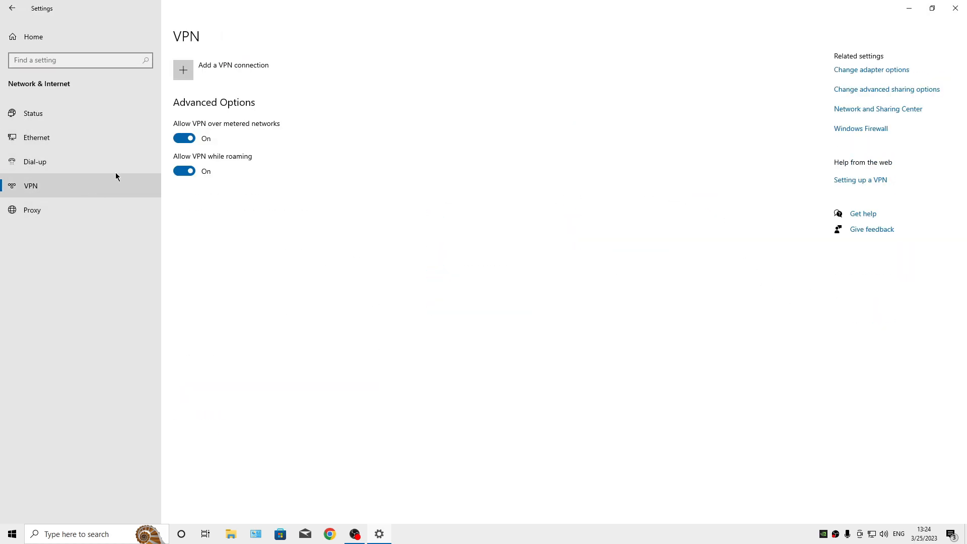
pyautogui.click(183, 171)
pyautogui.click(184, 138)
# Step: Turn off automatic detection of proxy settings
pyautogui.click(83, 212)
pyautogui.click(184, 128)
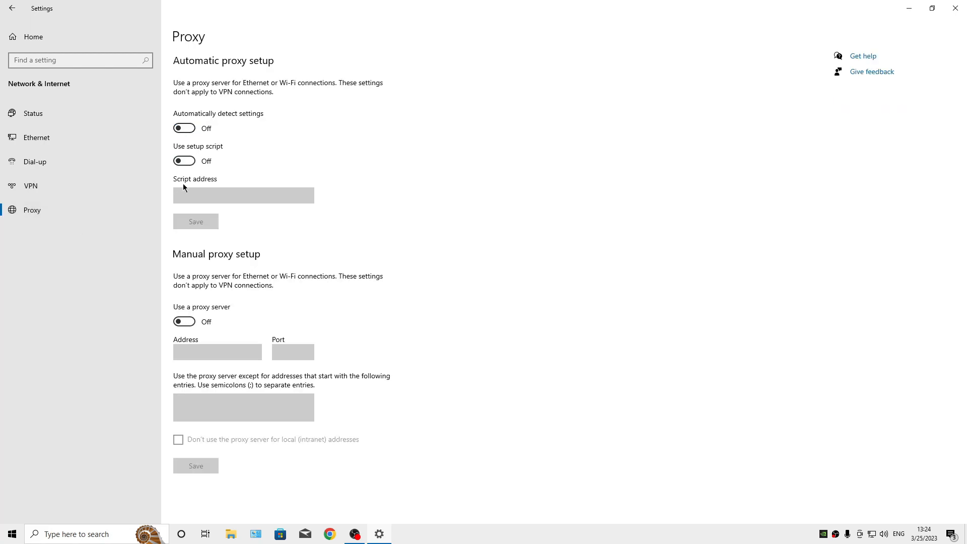
pyautogui.click(50, 141)
# Step: Set the desktop background to a solid black color and check it on the desktop
pyautogui.click(3, 6)
pyautogui.click(708, 174)
pyautogui.click(94, 136)
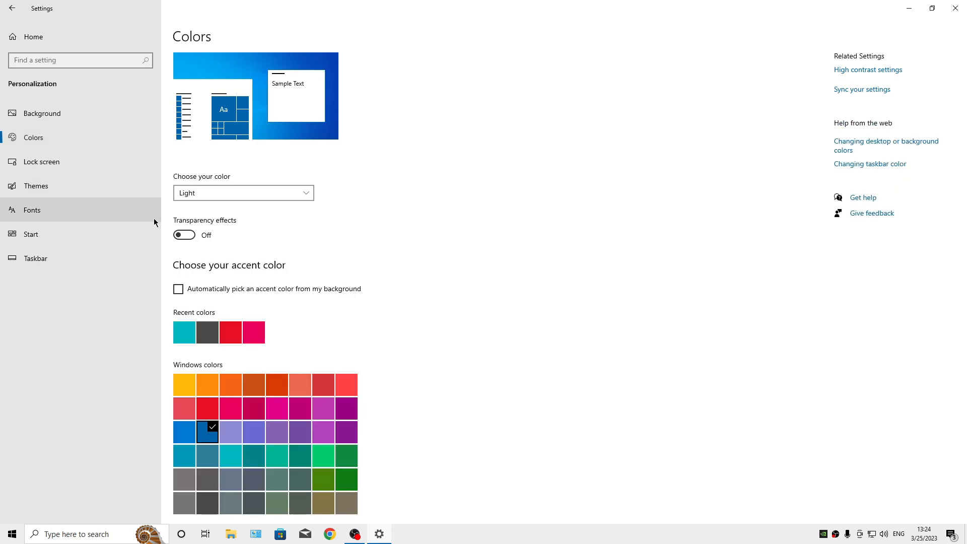
pyautogui.click(41, 113)
pyautogui.click(188, 191)
pyautogui.click(196, 207)
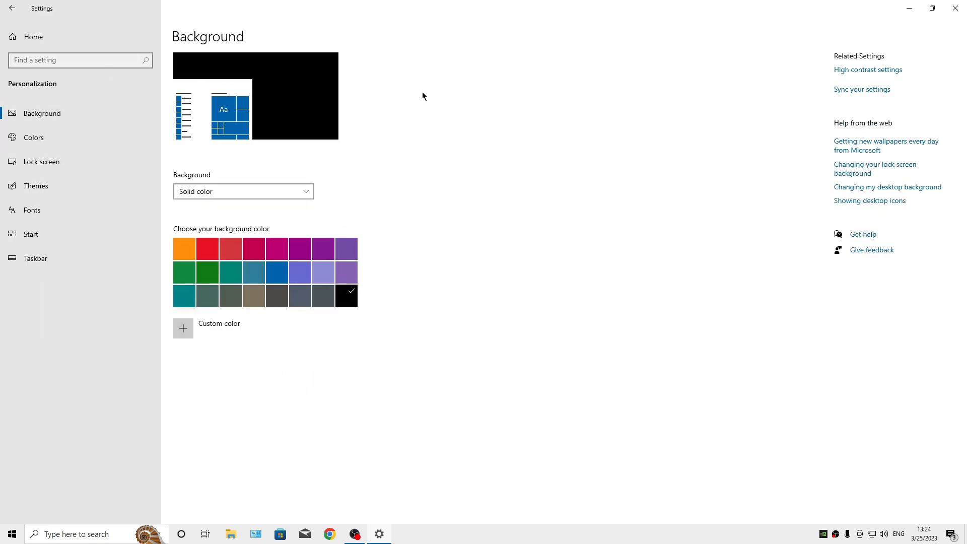
pyautogui.click(933, 7)
pyautogui.moveTo(473, 39); pyautogui.dragTo(443, 176)
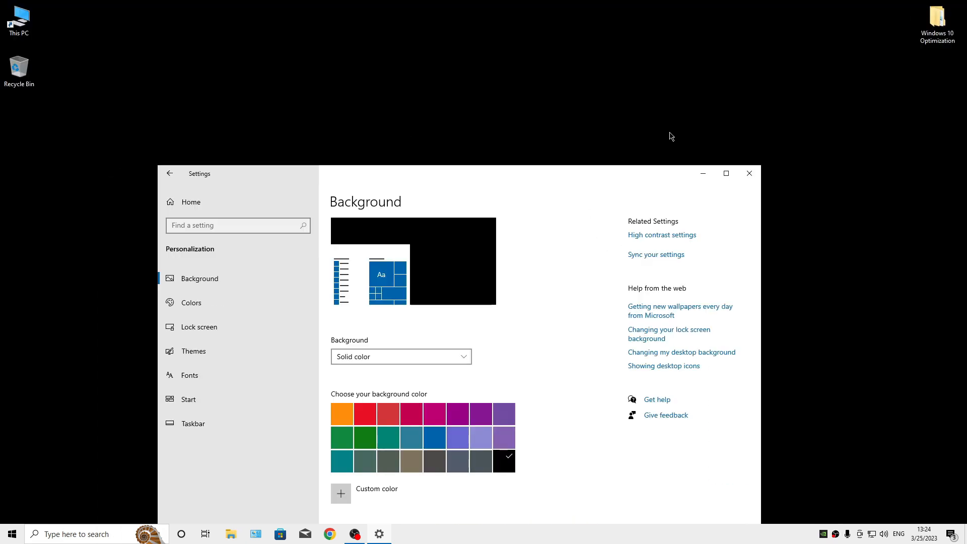
pyautogui.moveTo(606, 179); pyautogui.dragTo(686, 83)
pyautogui.click(801, 83)
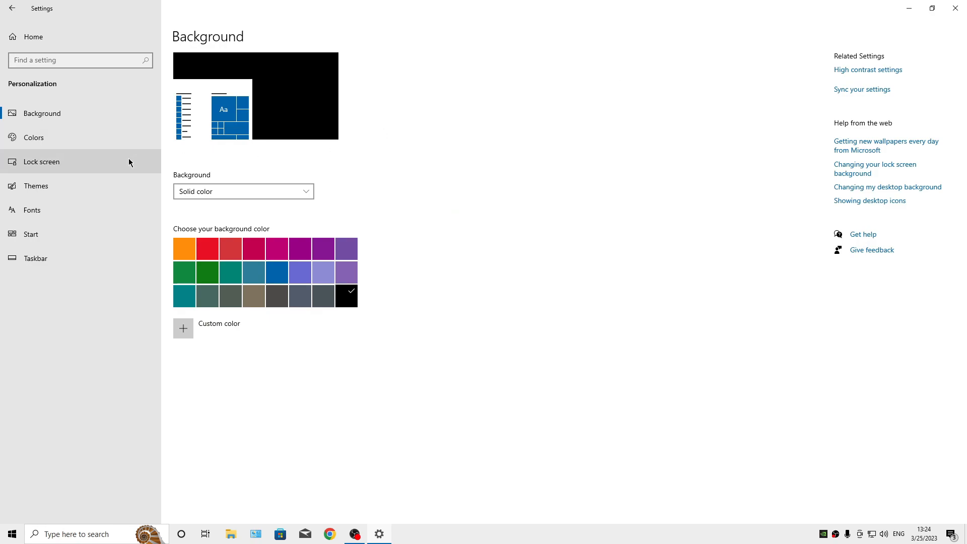
# Step: Switch the color mode to Dark, with a dark gray accent color shown on Start, taskbar, and action center
pyautogui.click(236, 195)
pyautogui.click(206, 207)
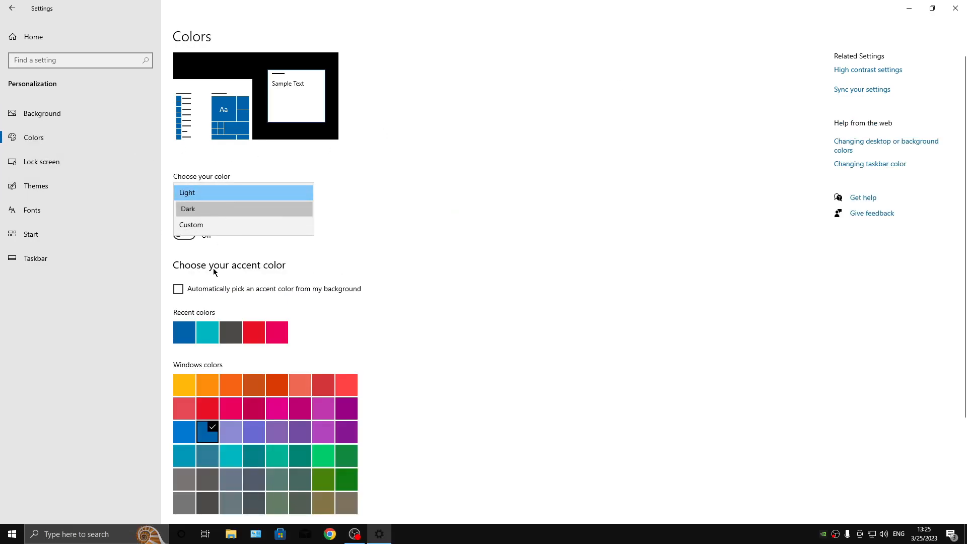
pyautogui.scroll(-3, 281, 342)
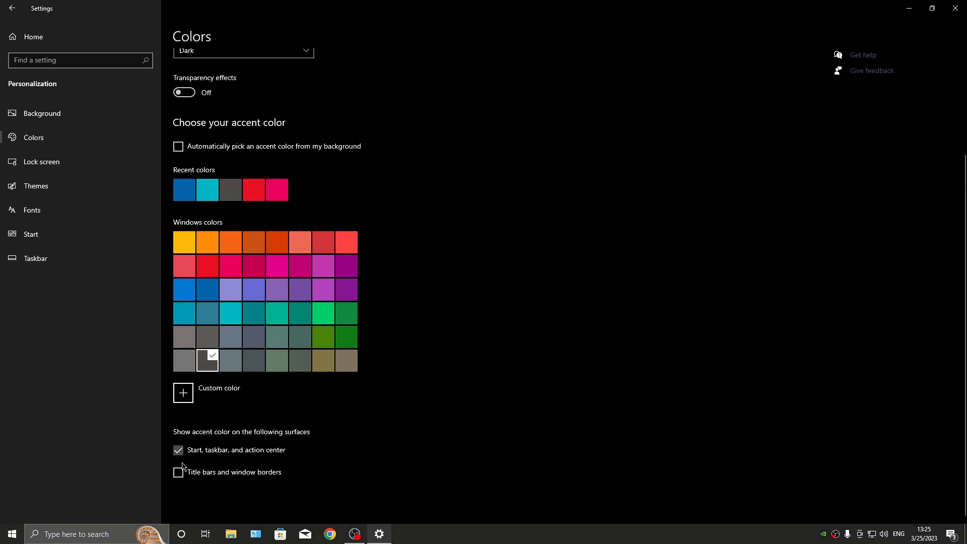
# Step: Set the lock screen background type to Picture
pyautogui.click(42, 162)
pyautogui.scroll(-3, 274, 305)
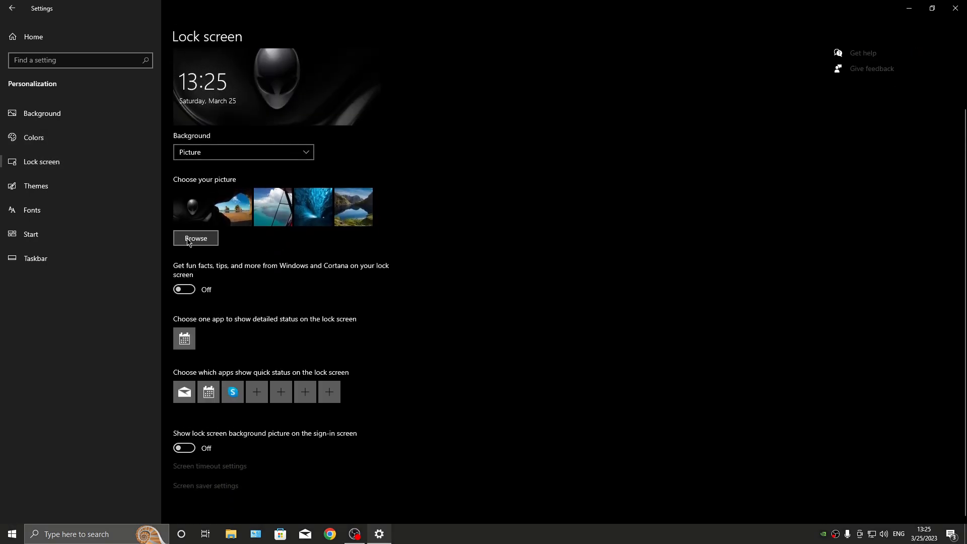
pyautogui.click(202, 152)
pyautogui.click(195, 152)
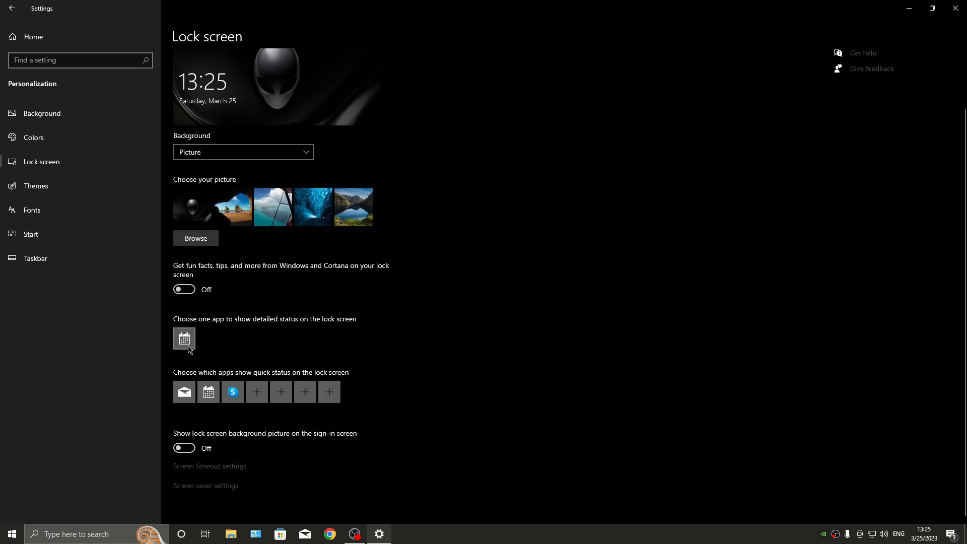
# Step: Look through the Themes, Fonts, and Start personalization settings
pyautogui.click(35, 186)
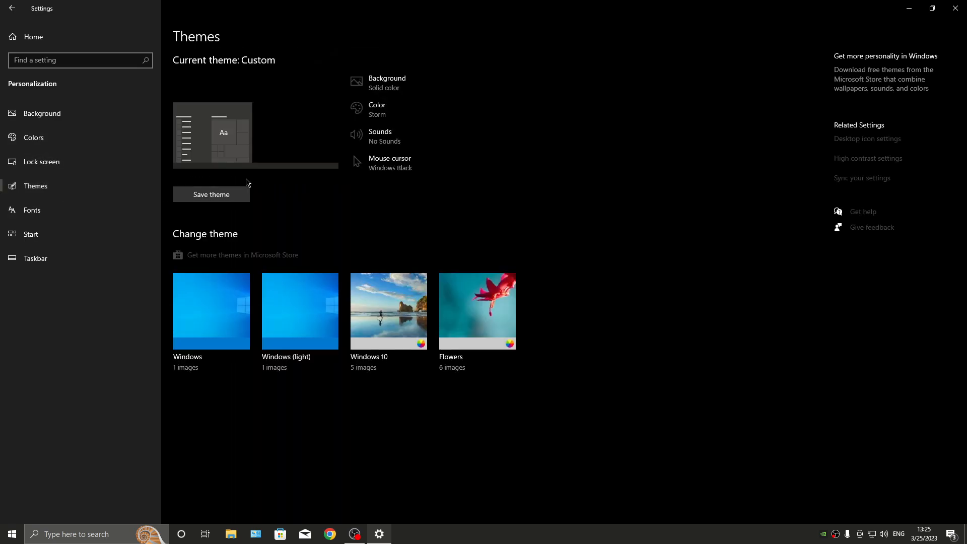
pyautogui.click(30, 210)
pyautogui.click(31, 234)
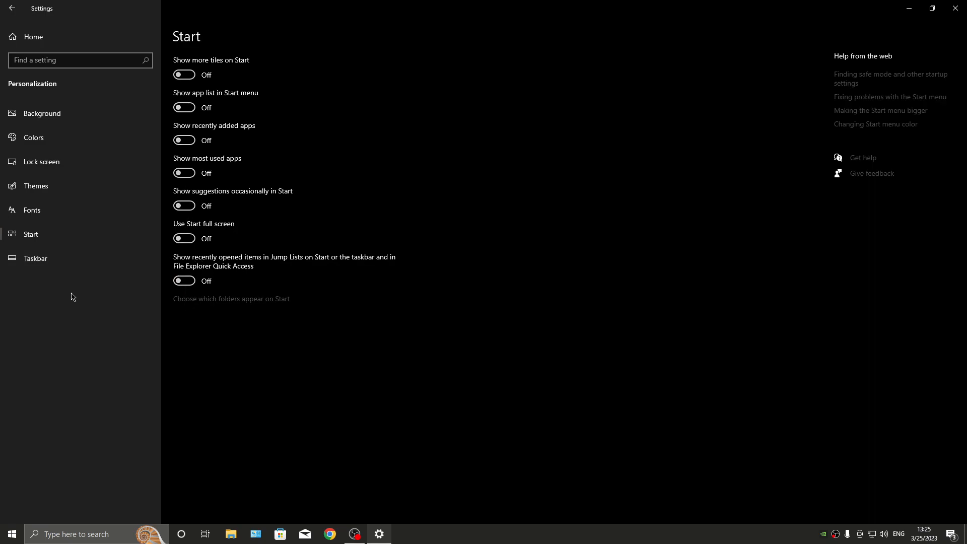
# Step: In the taskbar settings, turn off replacing Command Prompt with Windows PowerShell in the Start button's menu
pyautogui.click(87, 259)
pyautogui.scroll(-2, 178, 276)
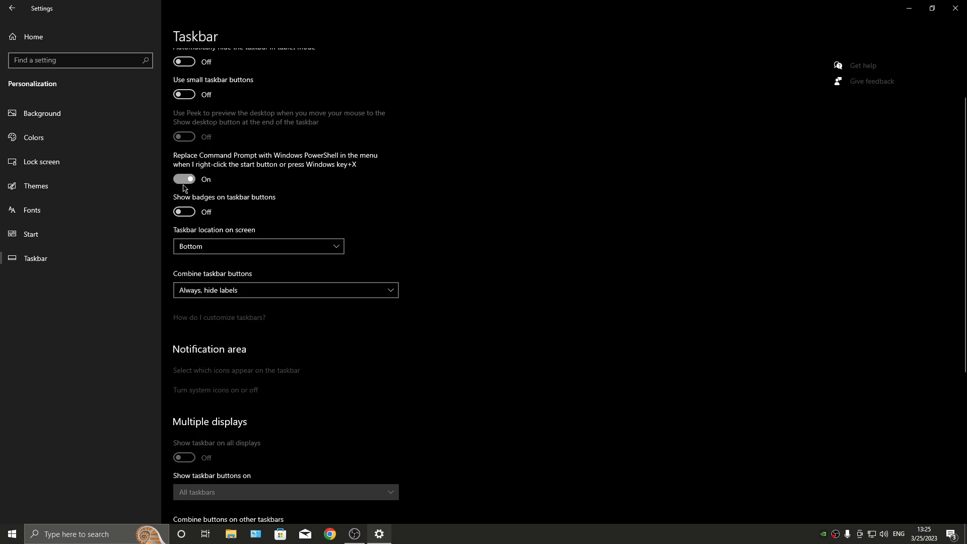
pyautogui.scroll(-5, 178, 276)
pyautogui.scroll(5, 278, 301)
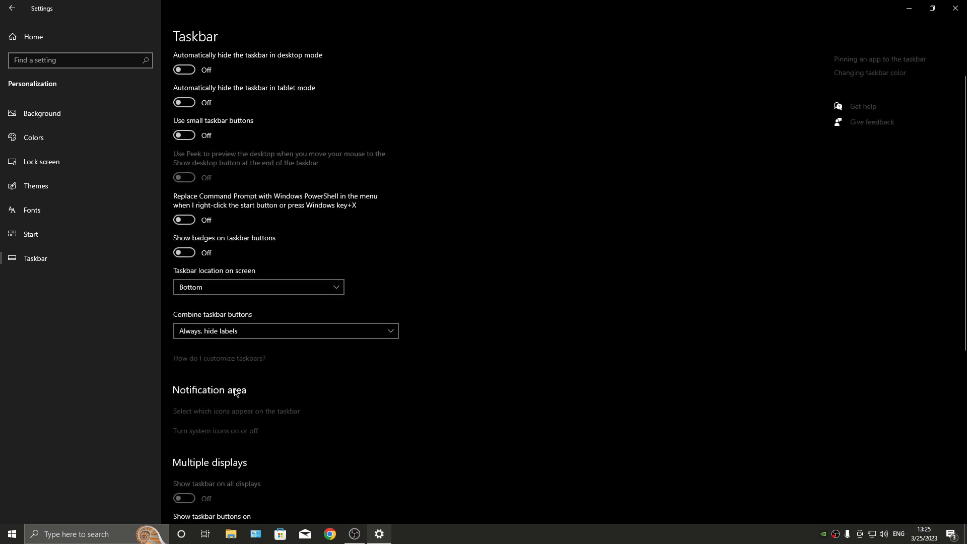
# Step: Turn on always showing all icons in the taskbar's notification area
pyautogui.click(238, 413)
pyautogui.click(25, 89)
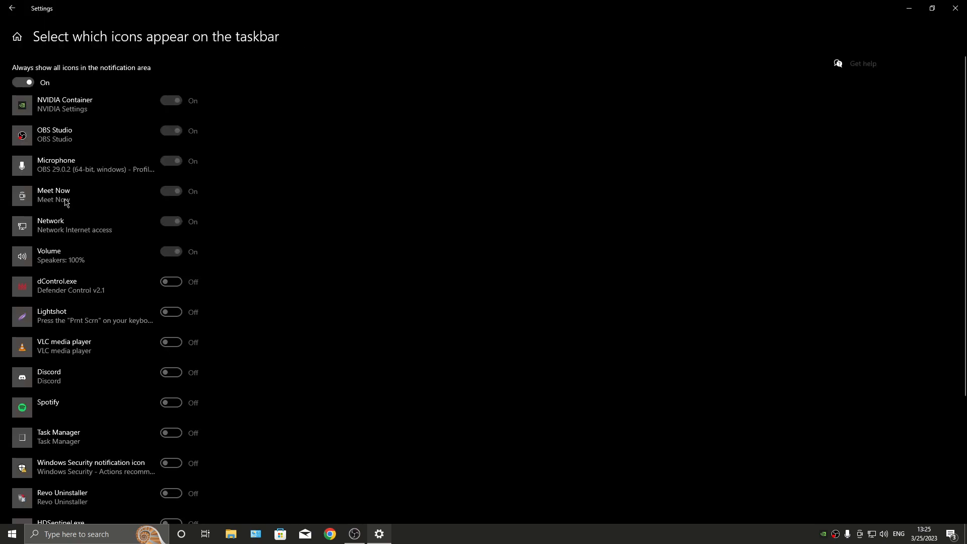
pyautogui.scroll(-4, 596, 356)
pyautogui.click(2, 1)
# Step: Turn off the Input Indicator, Location, Action Center, and Meet Now system icons
pyautogui.scroll(-2, 193, 436)
pyautogui.scroll(-5, 193, 436)
pyautogui.click(234, 157)
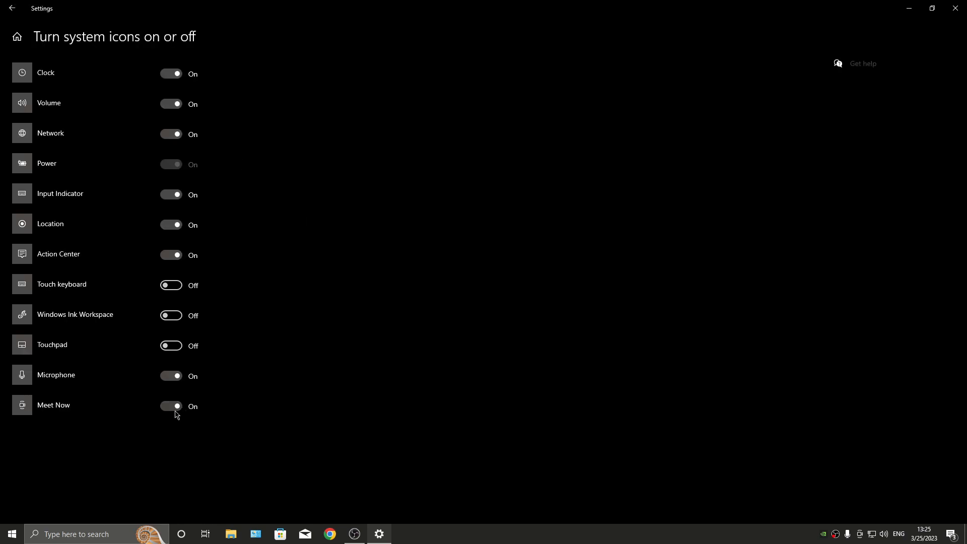
pyautogui.click(178, 258)
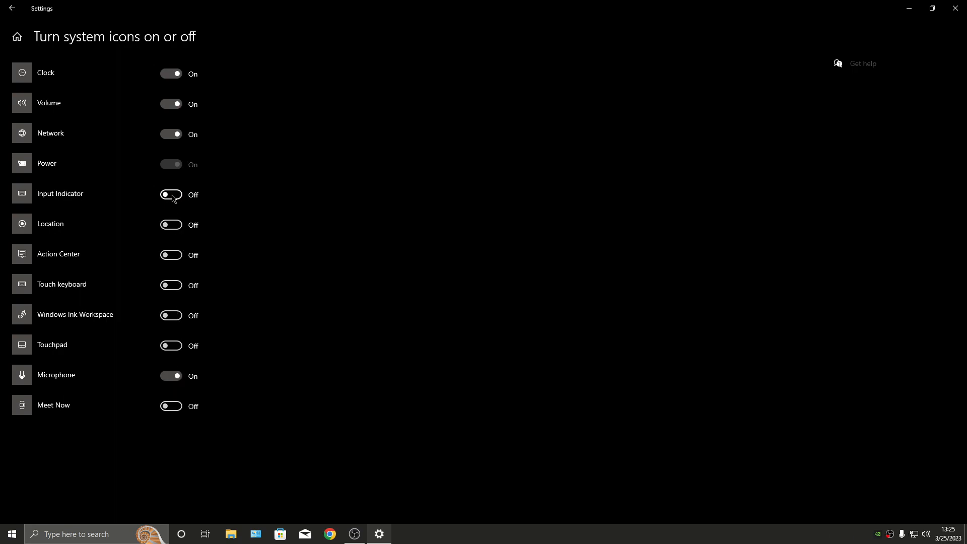
pyautogui.click(1, 4)
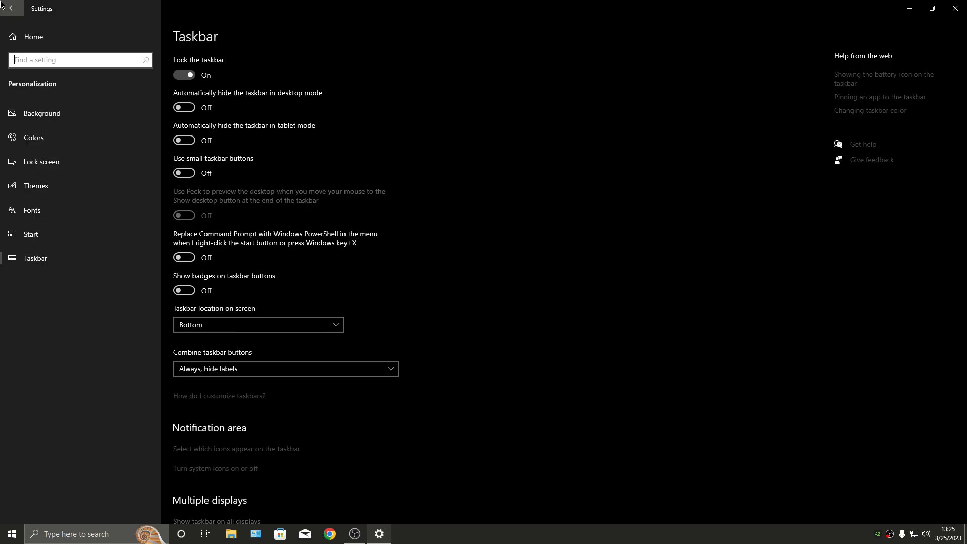
pyautogui.click(2, 4)
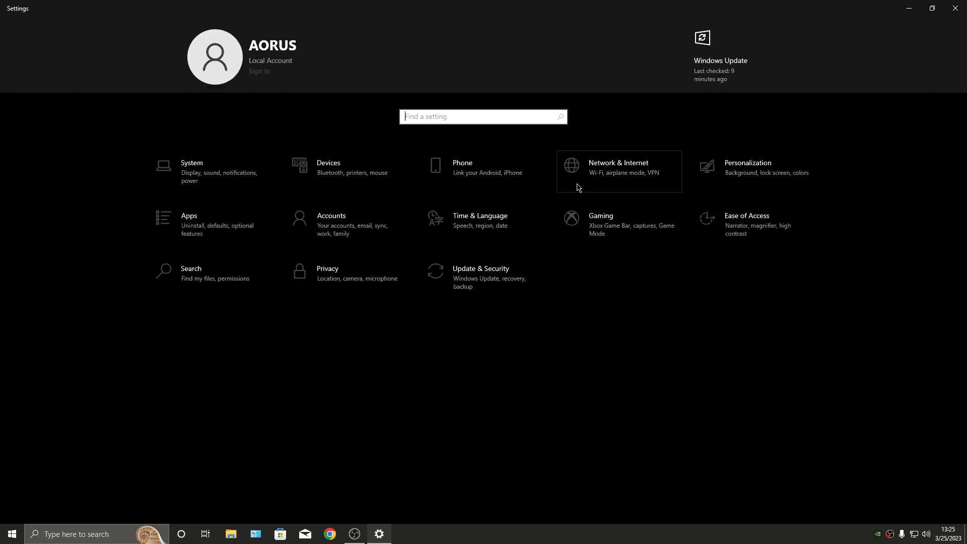
# Step: Review the app settings for default apps, offline maps, apps for websites, and startup apps
pyautogui.click(161, 236)
pyautogui.click(76, 140)
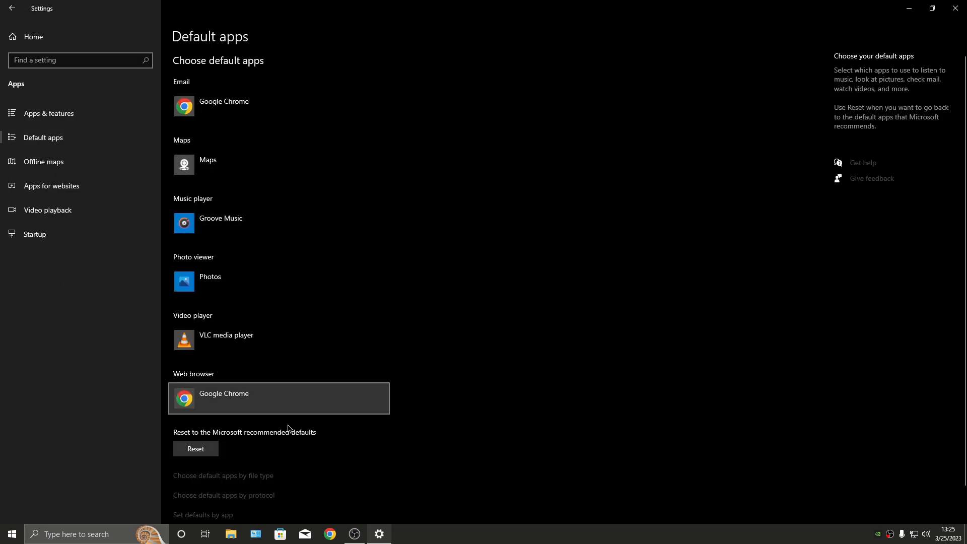
pyautogui.click(310, 171)
pyautogui.click(400, 227)
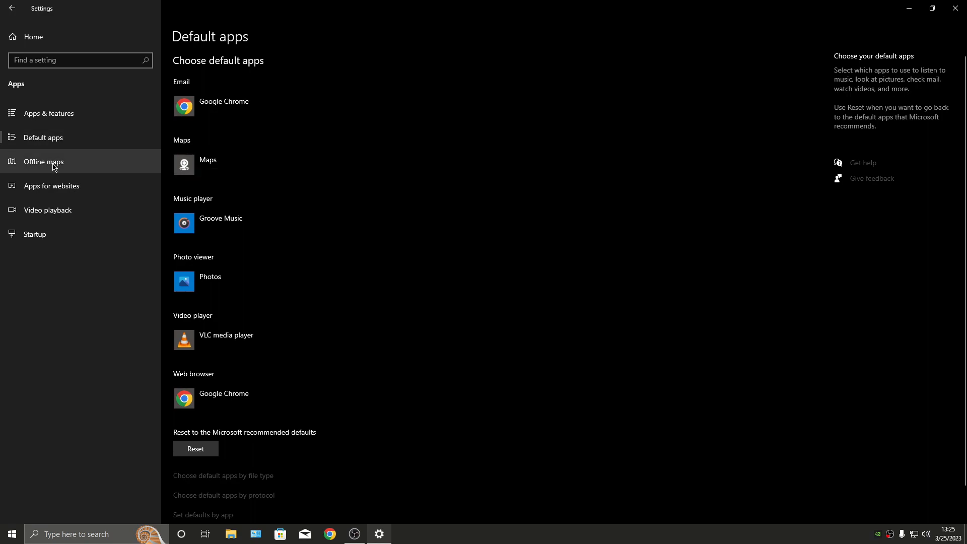
pyautogui.click(81, 162)
pyautogui.click(94, 183)
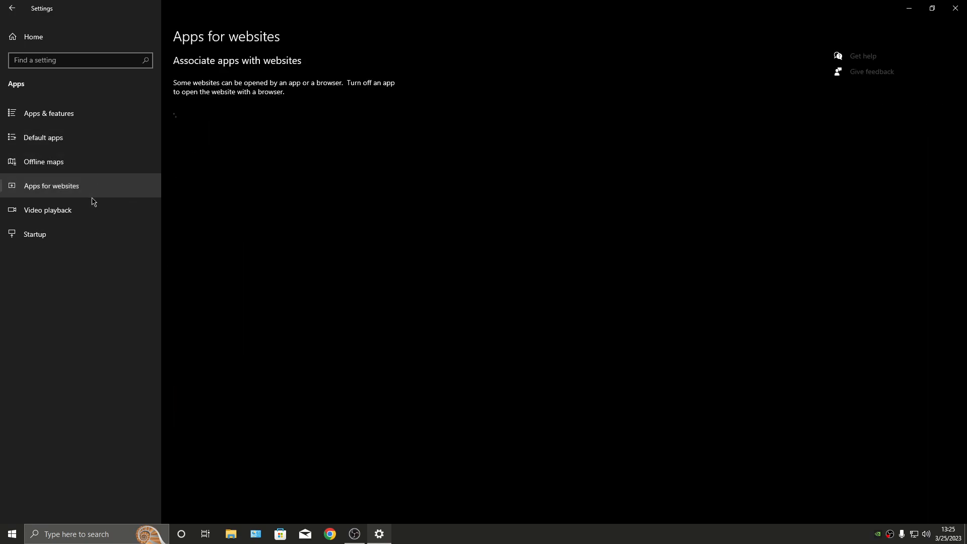
pyautogui.click(92, 233)
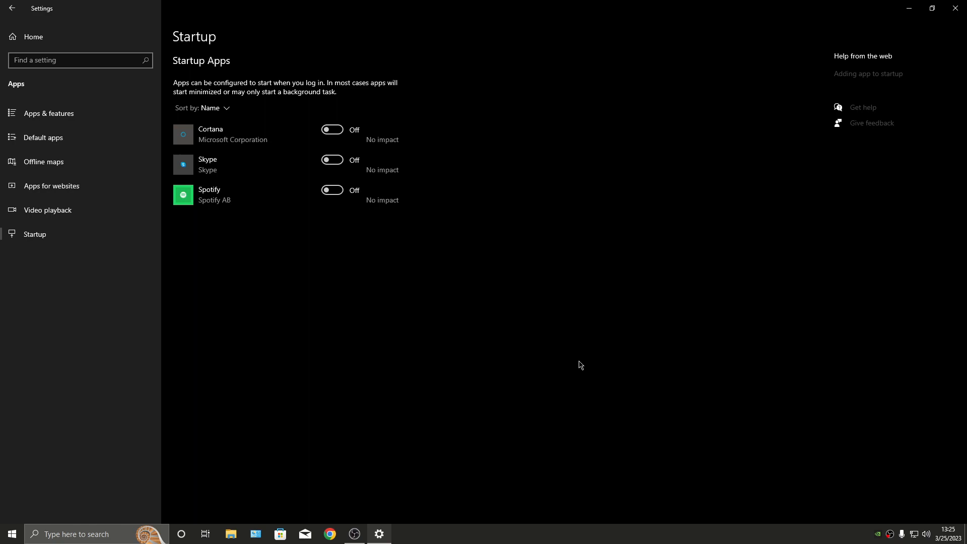
pyautogui.click(11, 9)
pyautogui.click(242, 251)
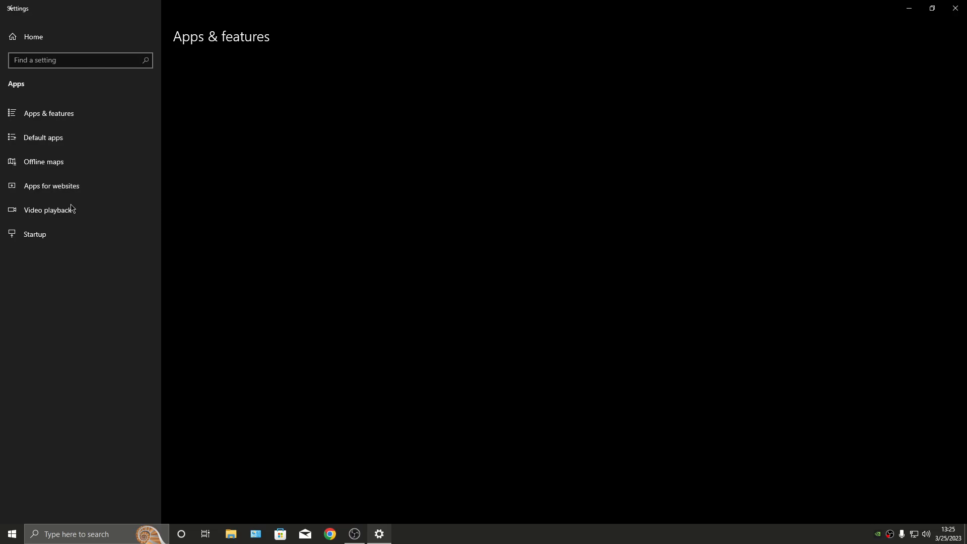
pyautogui.click(65, 242)
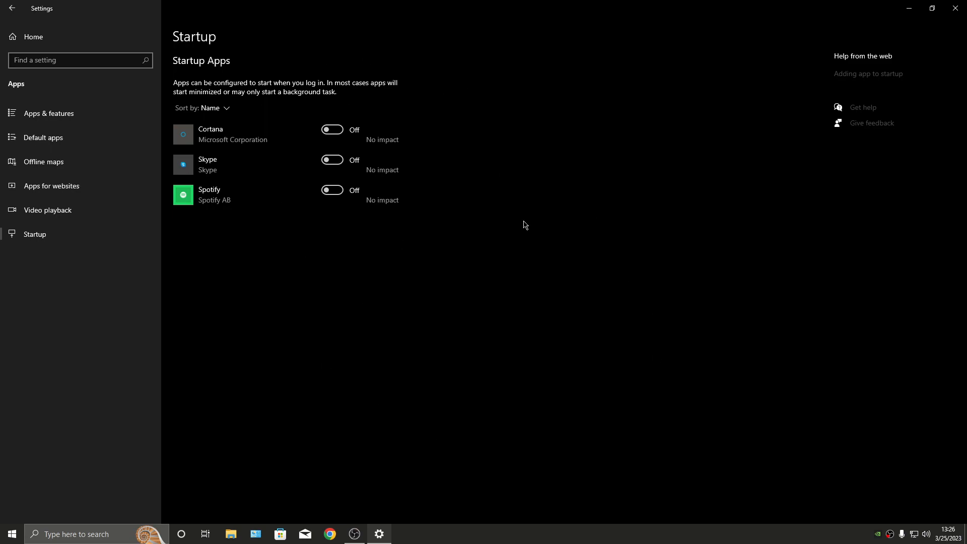
pyautogui.click(2, 5)
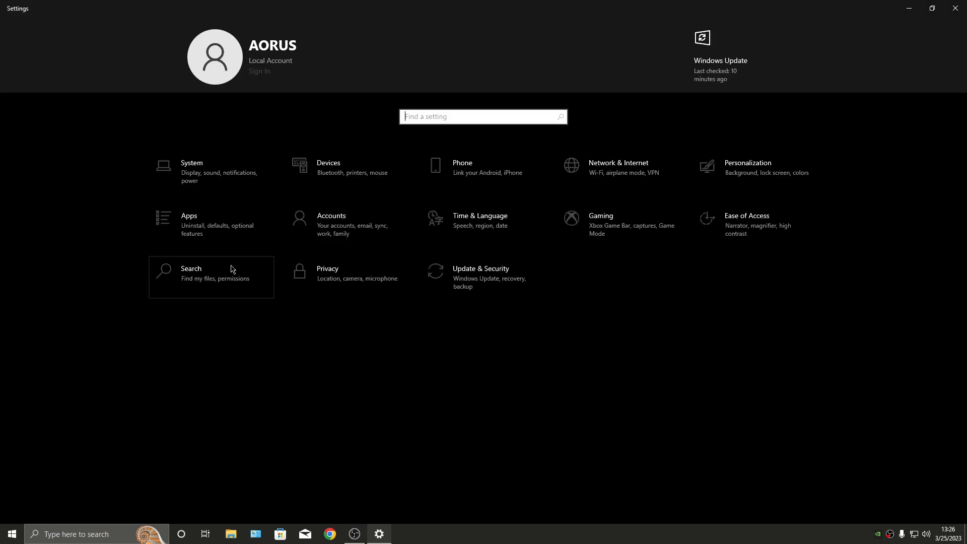
# Step: In the account sync settings, turn off syncing of passwords, language preferences, and other Windows settings
pyautogui.click(305, 225)
pyautogui.click(81, 138)
pyautogui.click(80, 163)
pyautogui.click(92, 190)
pyautogui.click(91, 210)
pyautogui.click(77, 234)
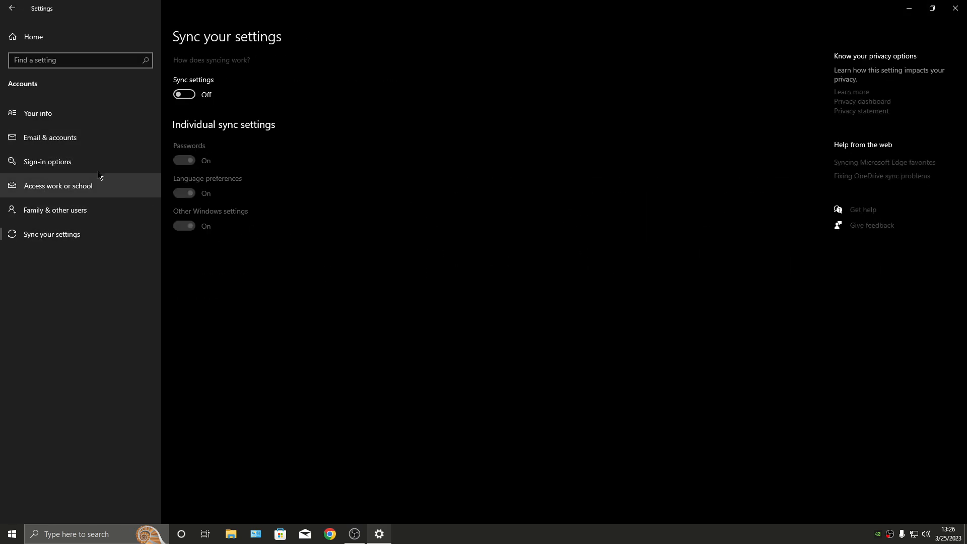
pyautogui.click(187, 95)
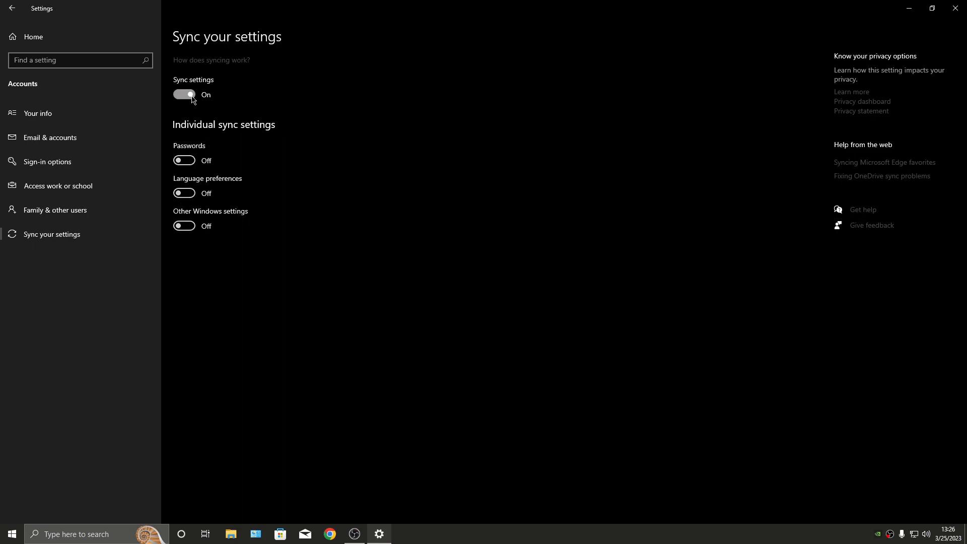
pyautogui.click(12, 8)
# Step: Review the date and time, region, and speech settings
pyautogui.click(477, 221)
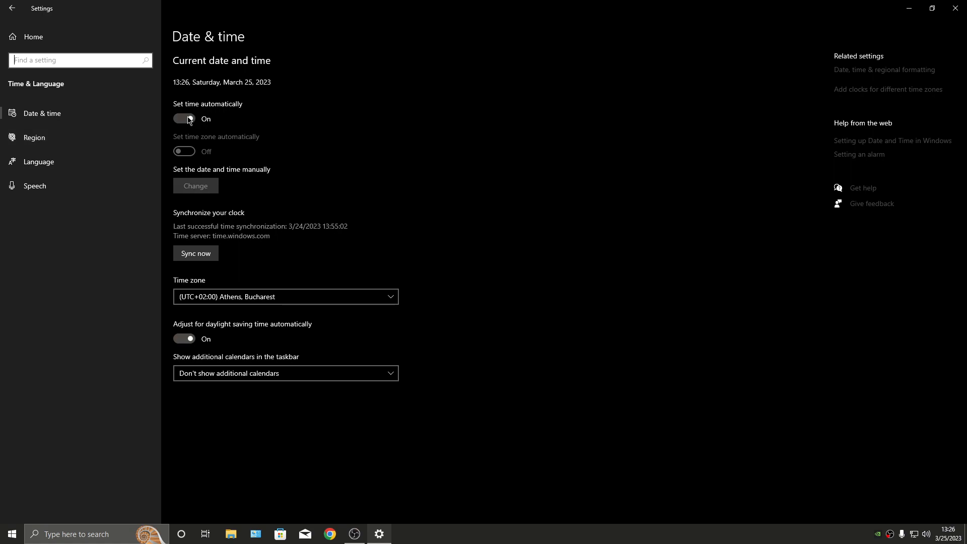
pyautogui.click(75, 137)
pyautogui.click(116, 181)
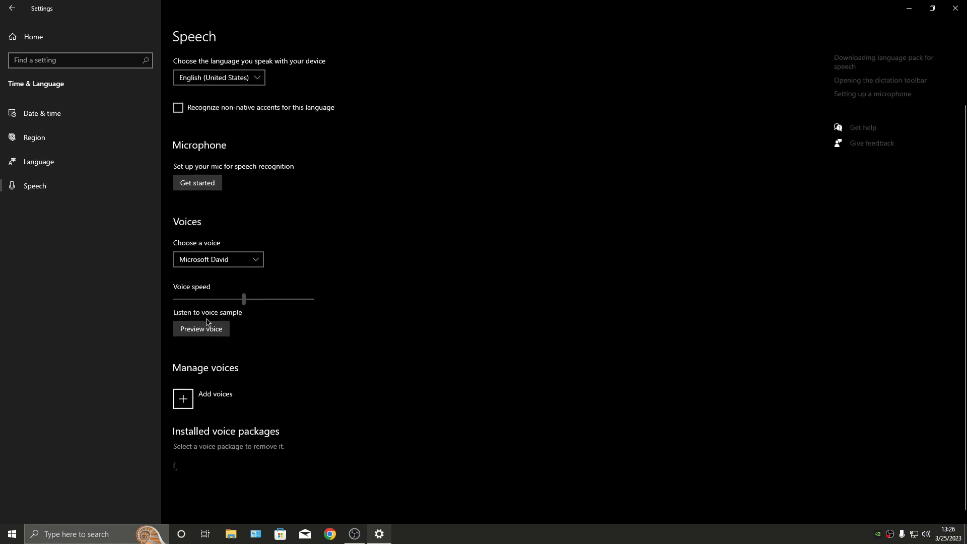
pyautogui.click(34, 37)
# Step: In the game capture settings, turn off background recording and audio recording
pyautogui.click(615, 237)
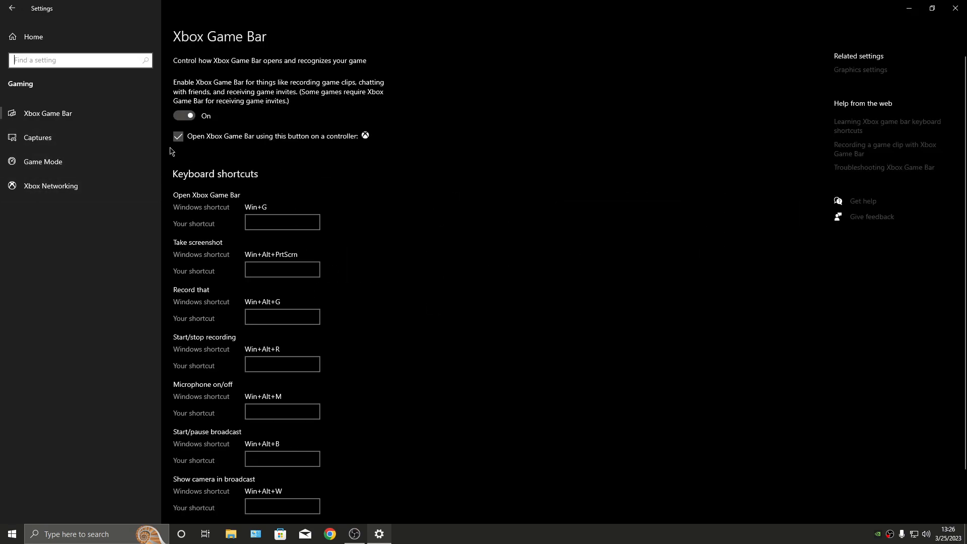
pyautogui.click(51, 140)
pyautogui.scroll(-4, 198, 271)
pyautogui.click(185, 165)
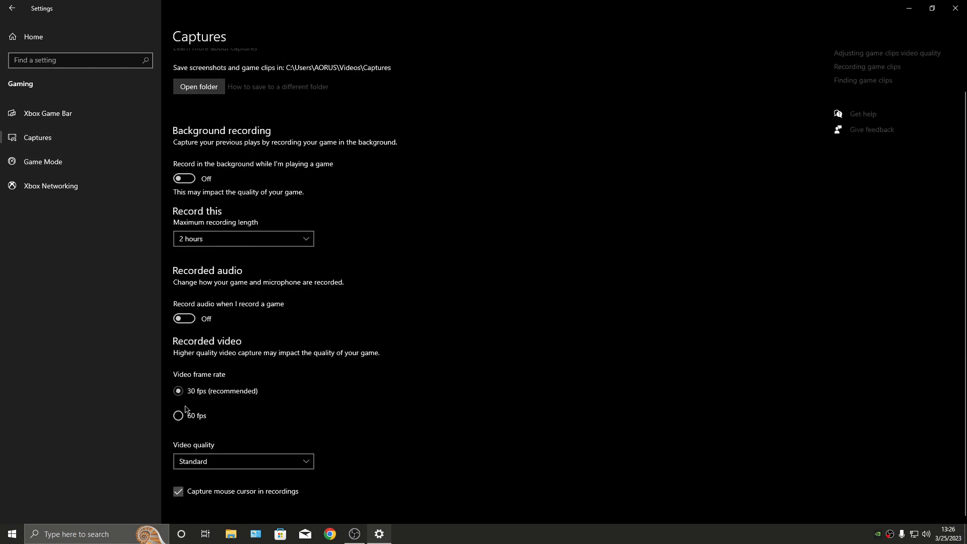
# Step: Check the Game Mode and Xbox Networking settings, and the graphics settings for GPU scheduling and app performance preferences
pyautogui.click(75, 166)
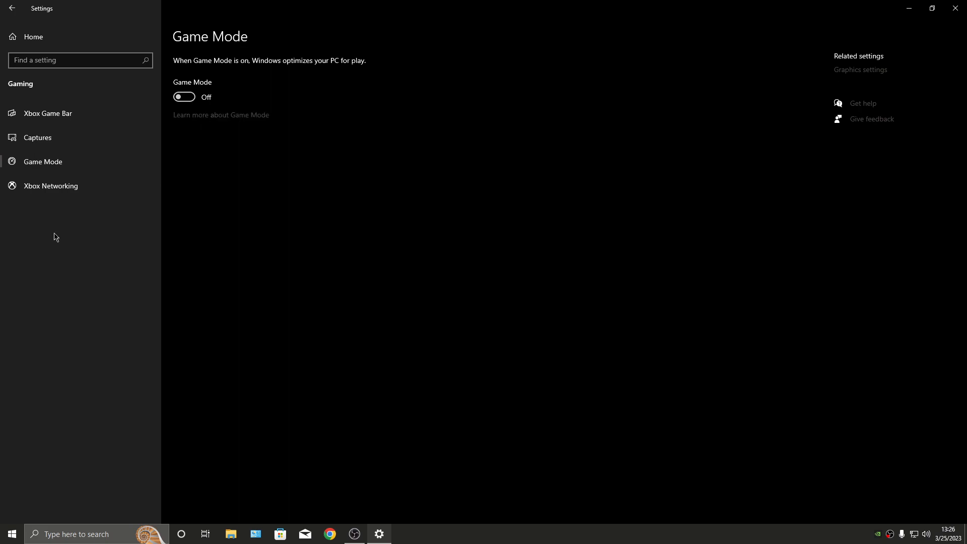
pyautogui.click(92, 185)
pyautogui.click(80, 167)
pyautogui.click(875, 70)
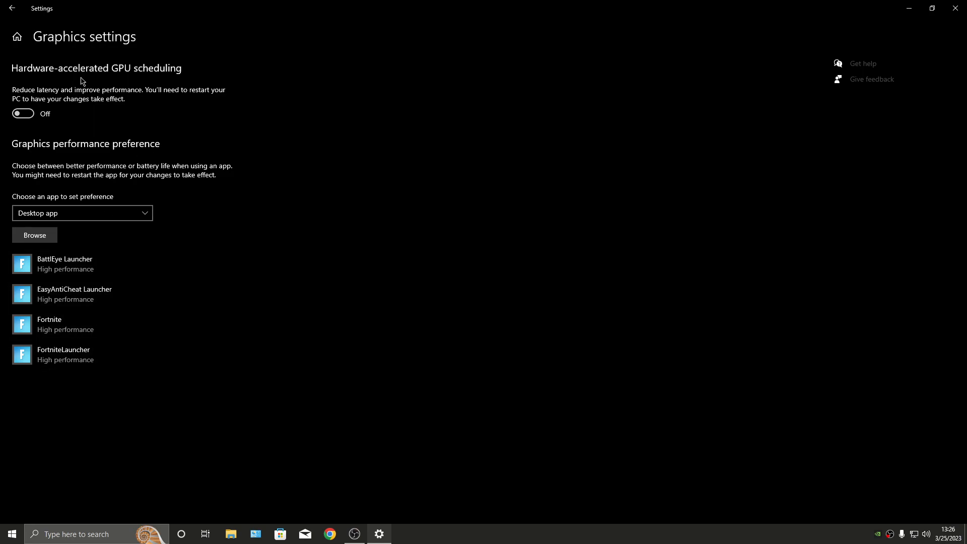
pyautogui.click(11, 8)
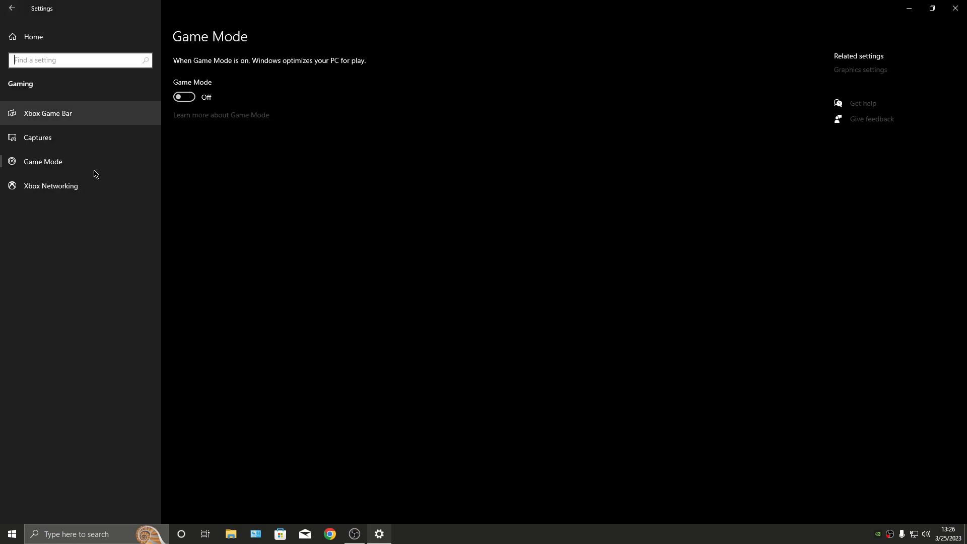
pyautogui.click(12, 8)
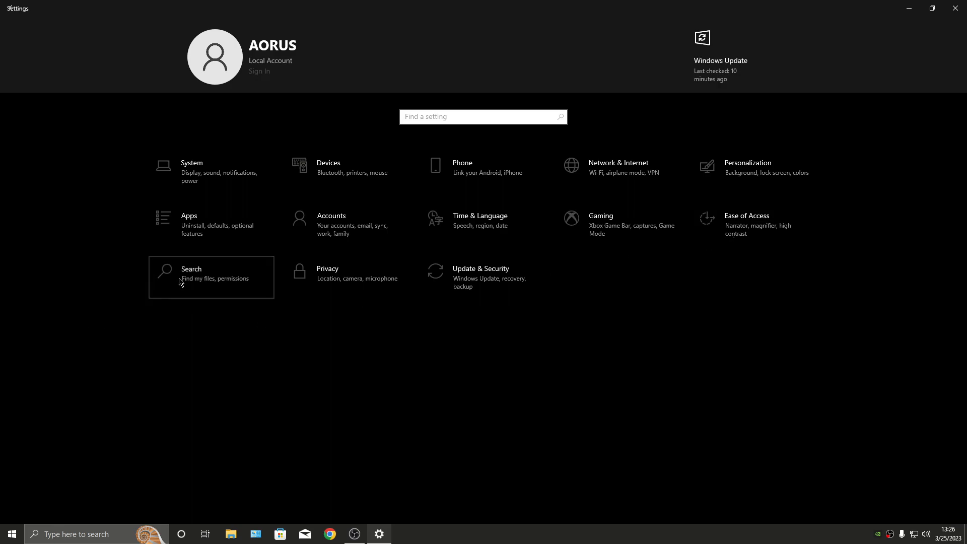
# Step: In the search permissions, set SafeSearch to Off and turn off cloud content search and device search history
pyautogui.click(180, 281)
pyautogui.click(188, 210)
pyautogui.click(184, 384)
pyautogui.scroll(-3, 186, 385)
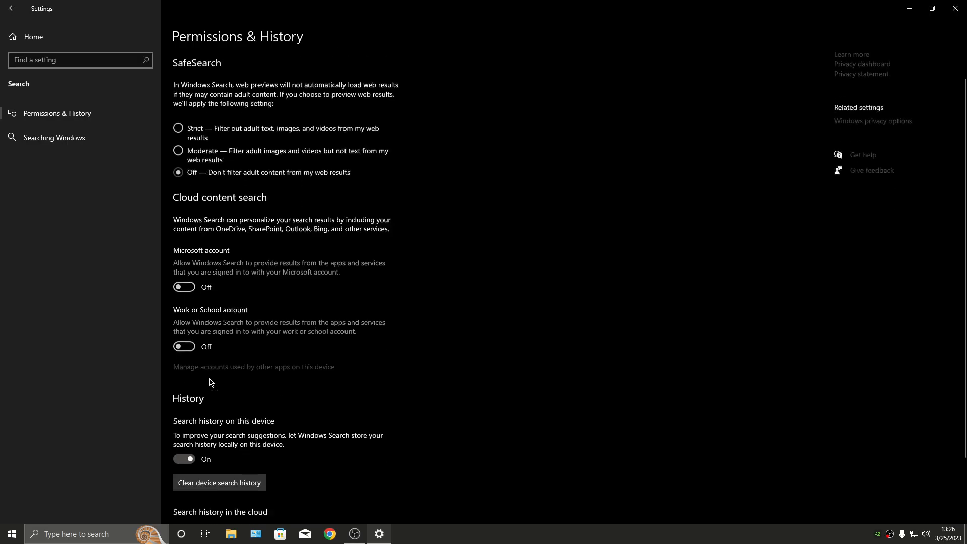
pyautogui.click(185, 386)
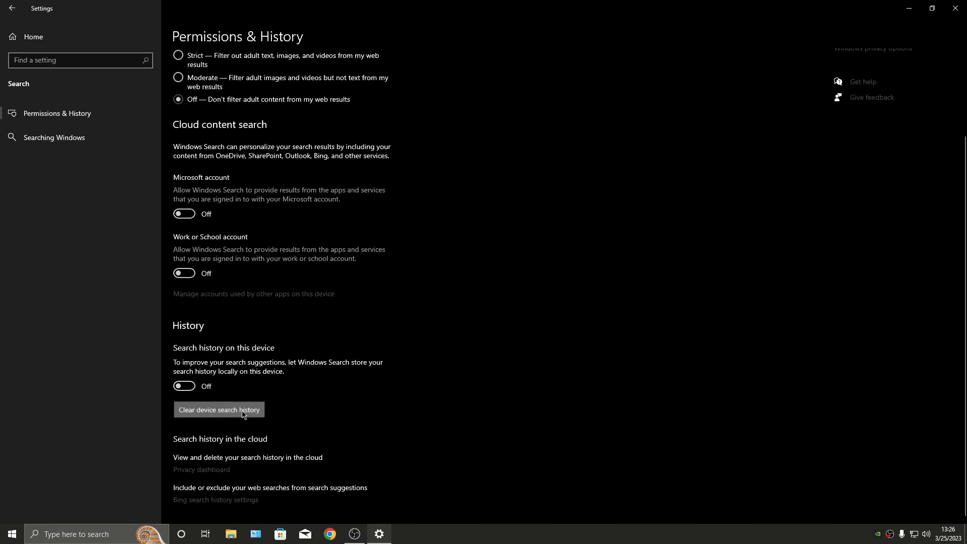
# Step: Review the Searching Windows options for file indexing, excluded folders, and indexer performance
pyautogui.click(70, 143)
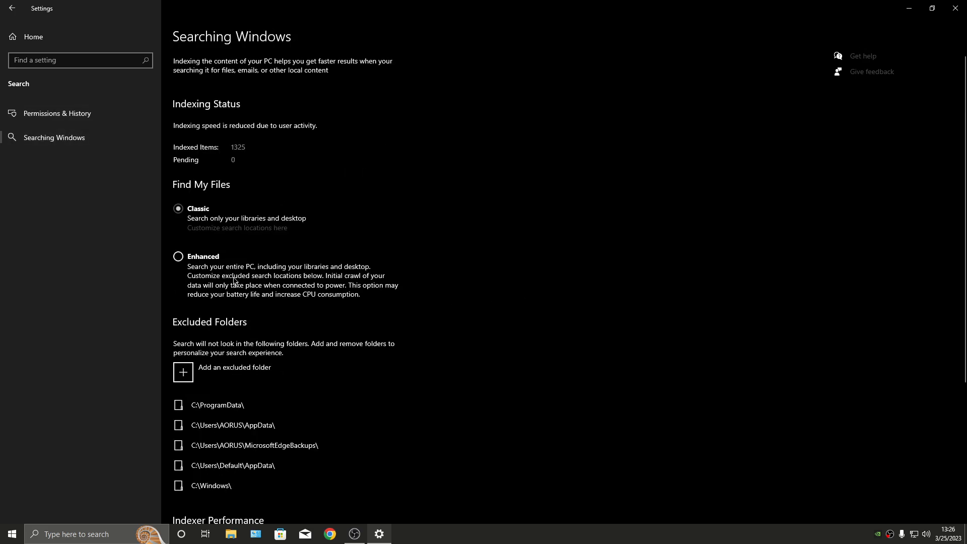
pyautogui.scroll(-6, 225, 356)
pyautogui.scroll(6, 196, 182)
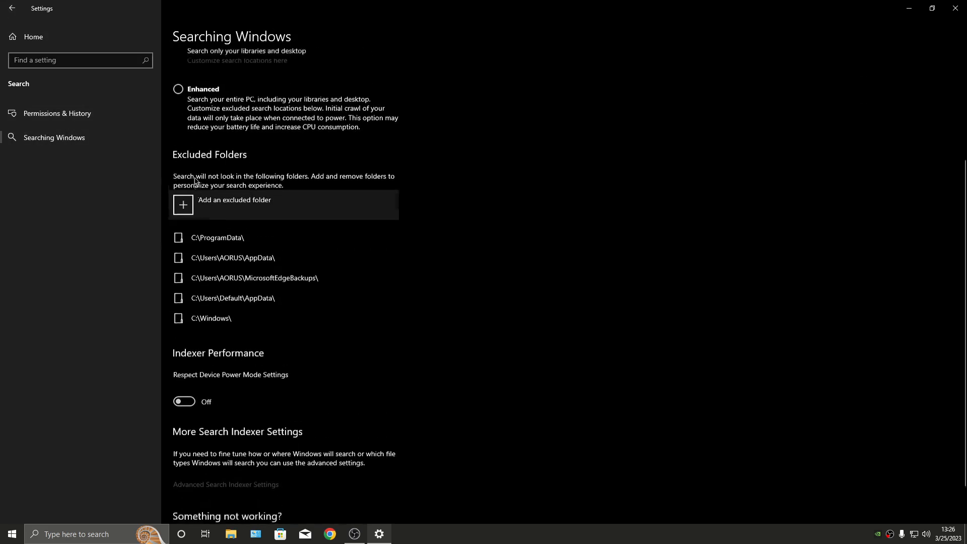
pyautogui.click(12, 8)
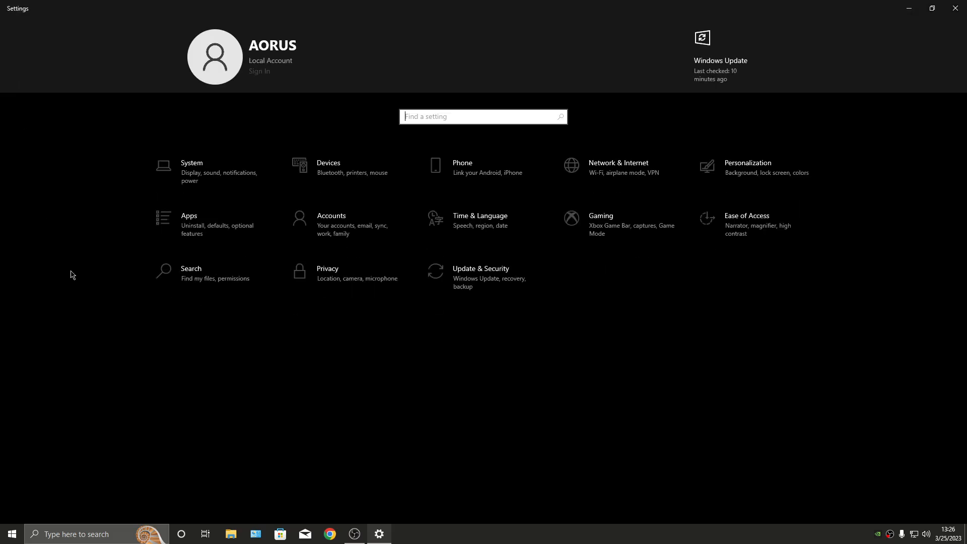
# Step: Turn off the general privacy options for advertising ID, website access to the language list, and suggested content in Settings
pyautogui.click(377, 264)
pyautogui.click(206, 149)
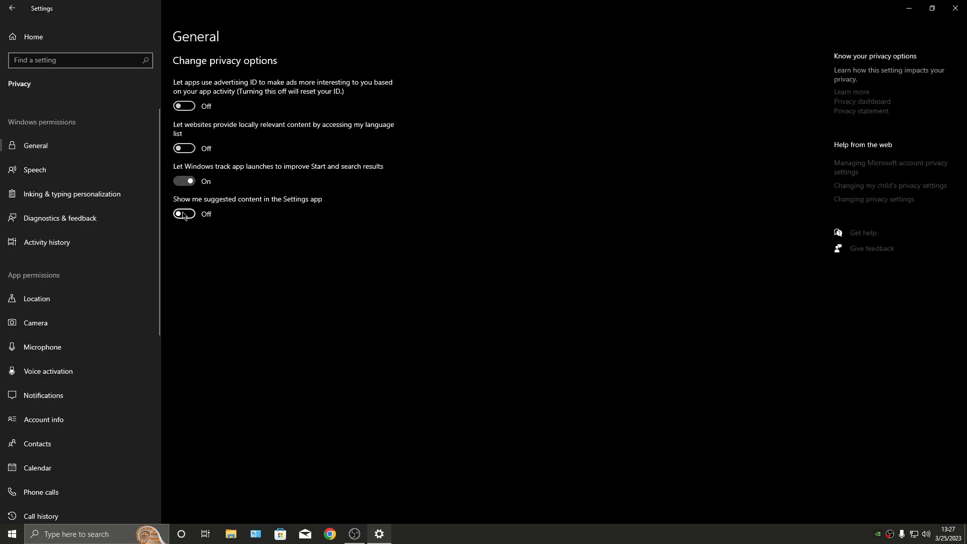
# Step: Switch the inking and typing personalization setting and open the diagnostics and feedback privacy options
pyautogui.click(111, 168)
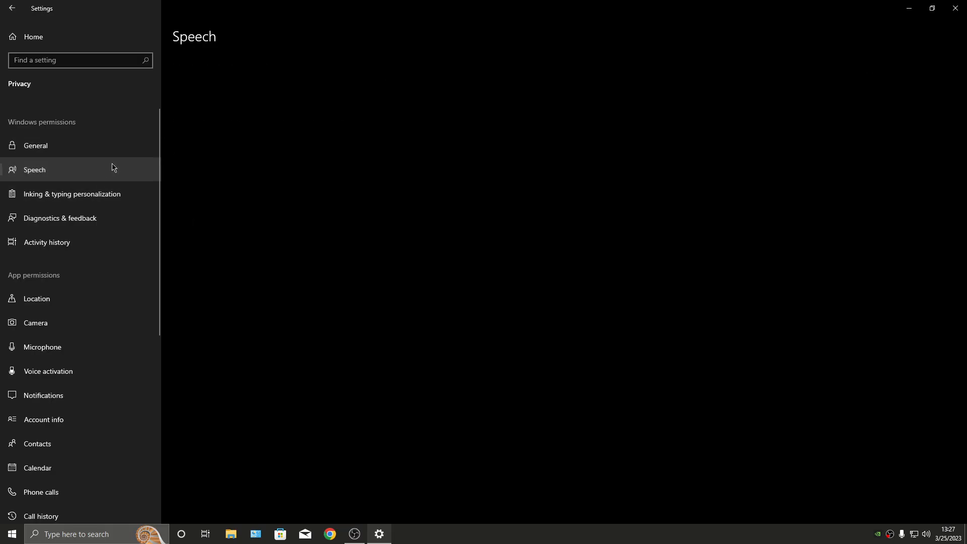
pyautogui.click(108, 203)
pyautogui.click(191, 147)
pyautogui.click(140, 221)
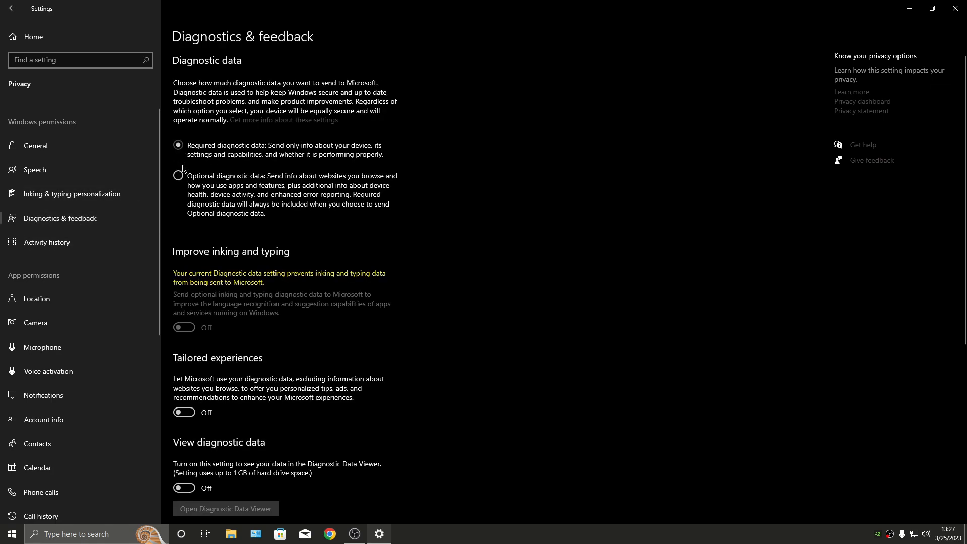
# Step: Review the activity history, location, camera and microphone privacy options
pyautogui.click(96, 242)
pyautogui.click(196, 359)
pyautogui.click(161, 335)
pyautogui.click(67, 297)
pyautogui.scroll(-5, 194, 296)
pyautogui.scroll(5, 194, 296)
pyautogui.click(71, 321)
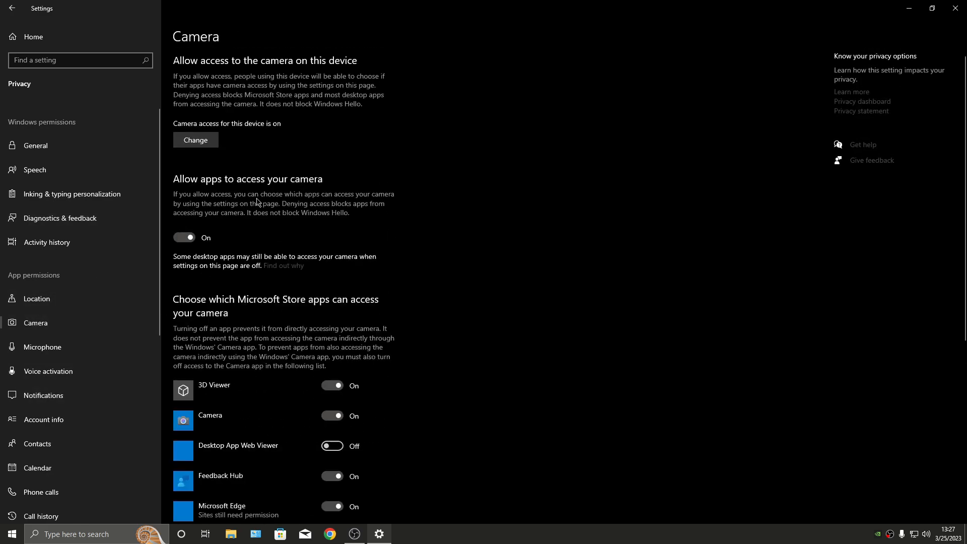
pyautogui.scroll(-1, 230, 246)
pyautogui.scroll(1, 225, 276)
pyautogui.click(44, 348)
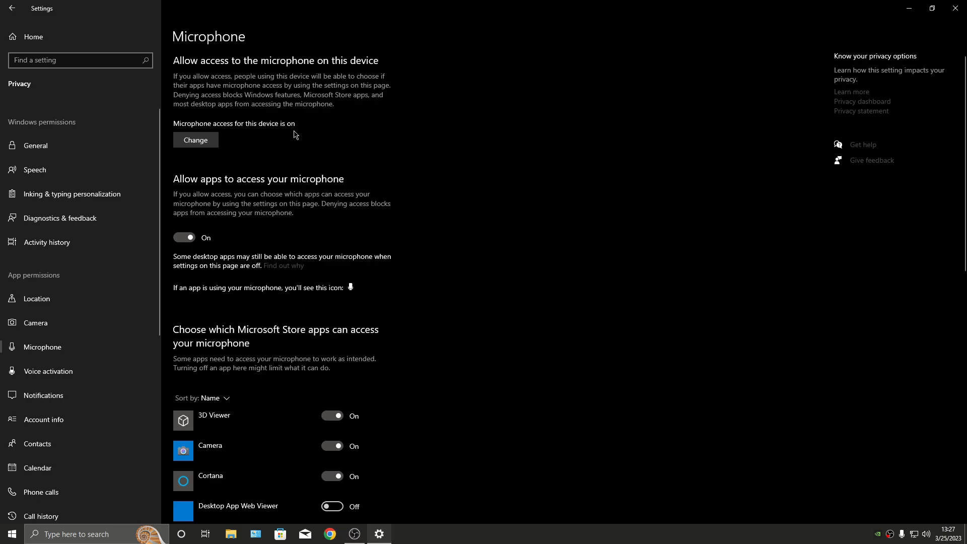
# Step: In the voice activation privacy options, turn off the default app setting for the headset button press
pyautogui.click(48, 371)
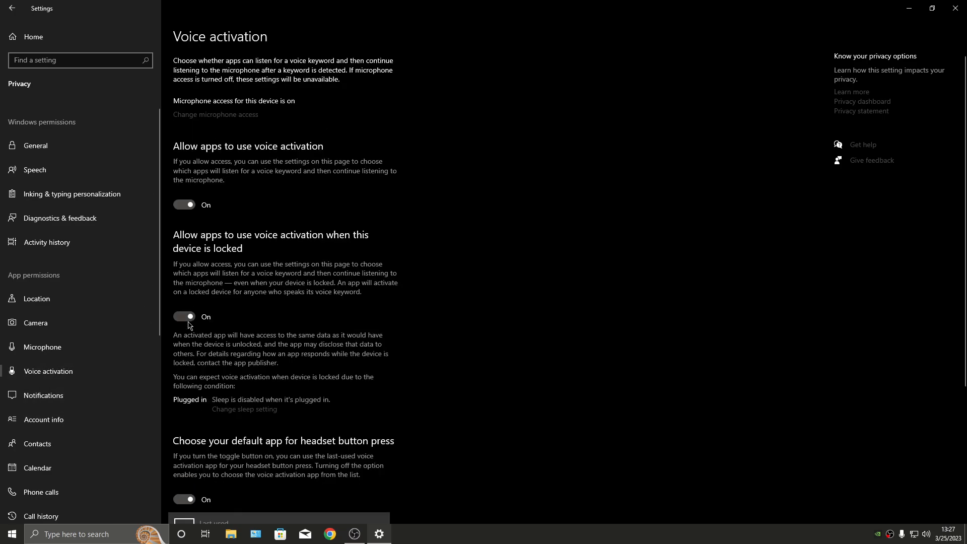
pyautogui.scroll(-4, 190, 325)
pyautogui.click(190, 298)
pyautogui.scroll(4, 191, 292)
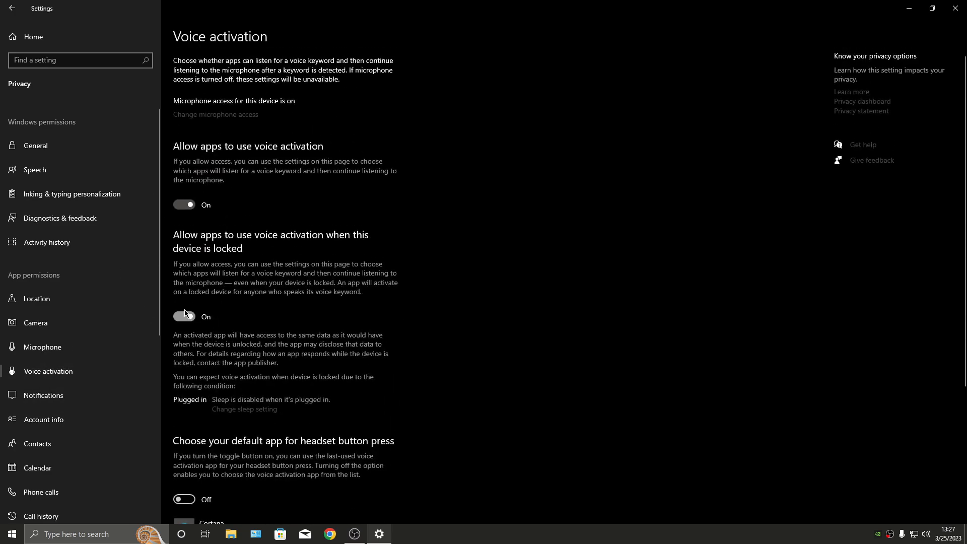
# Step: Turn off user notification access and account info access for this device
pyautogui.click(52, 396)
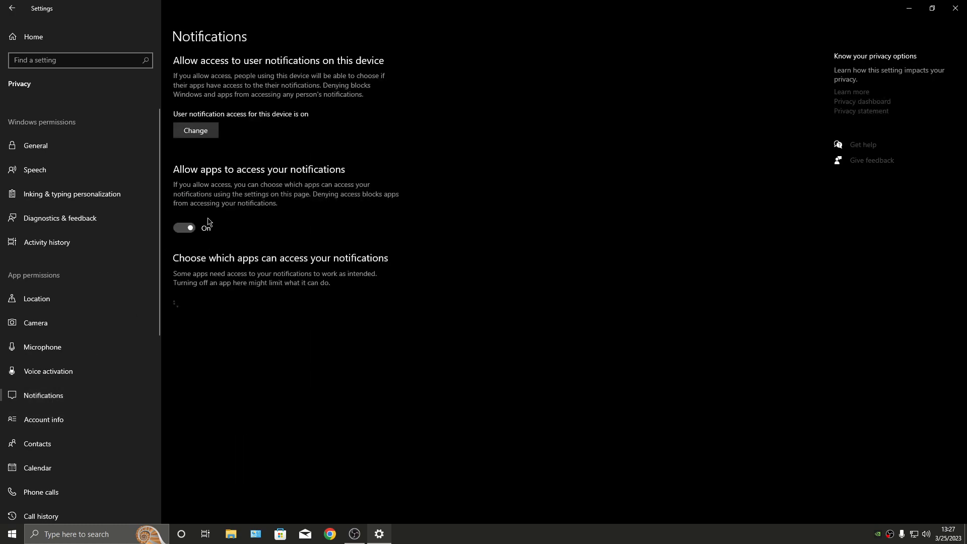
pyautogui.click(195, 130)
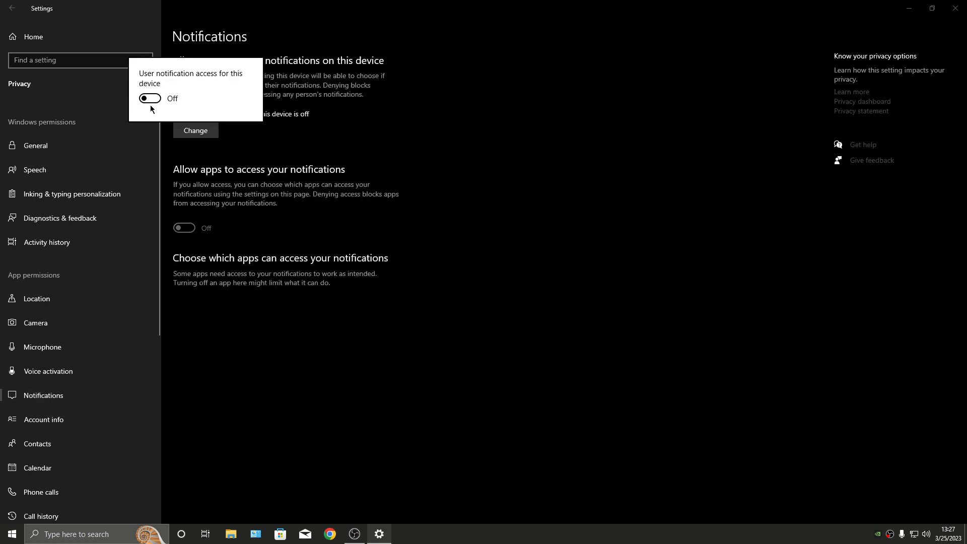
pyautogui.click(91, 400)
pyautogui.click(44, 419)
pyautogui.click(194, 141)
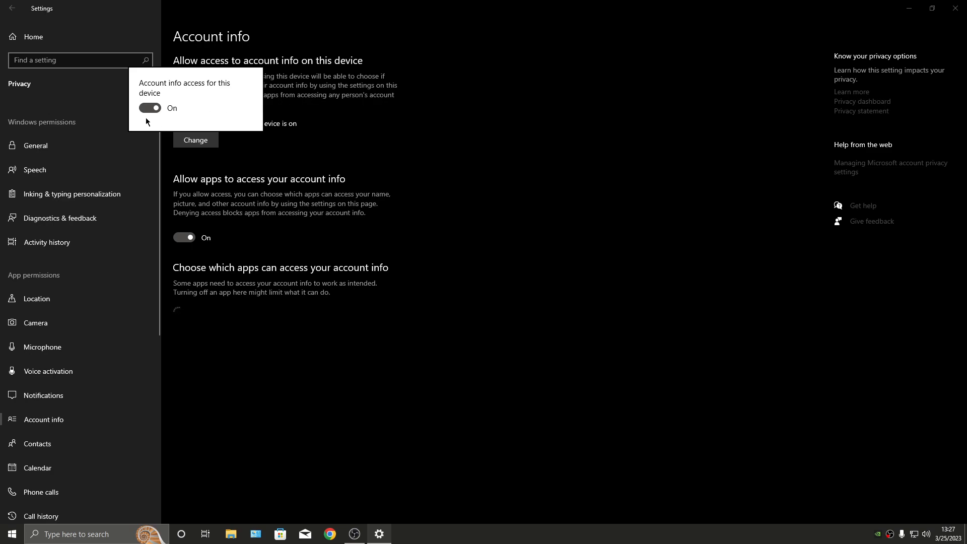
pyautogui.click(150, 107)
# Step: Turn off contacts access for this device in the app permissions
pyautogui.scroll(-3, 49, 376)
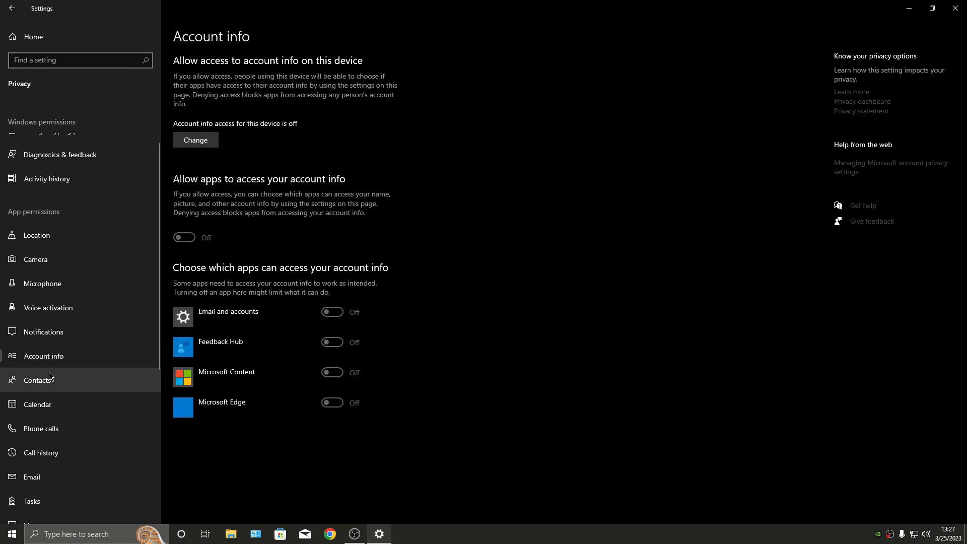
pyautogui.click(50, 379)
pyautogui.click(217, 134)
pyautogui.click(150, 100)
pyautogui.click(237, 247)
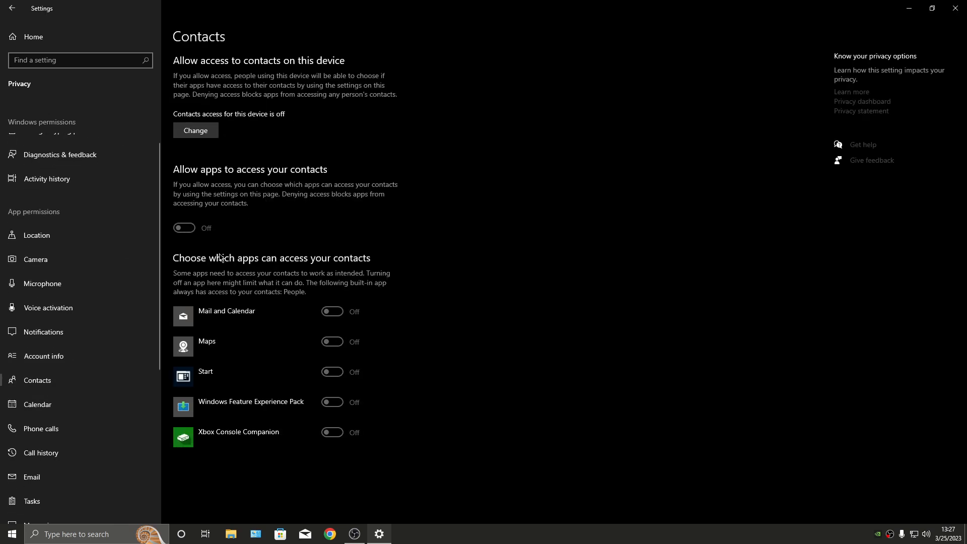
# Step: Turn off phone call access and calendar access for this device
pyautogui.click(71, 433)
pyautogui.click(184, 160)
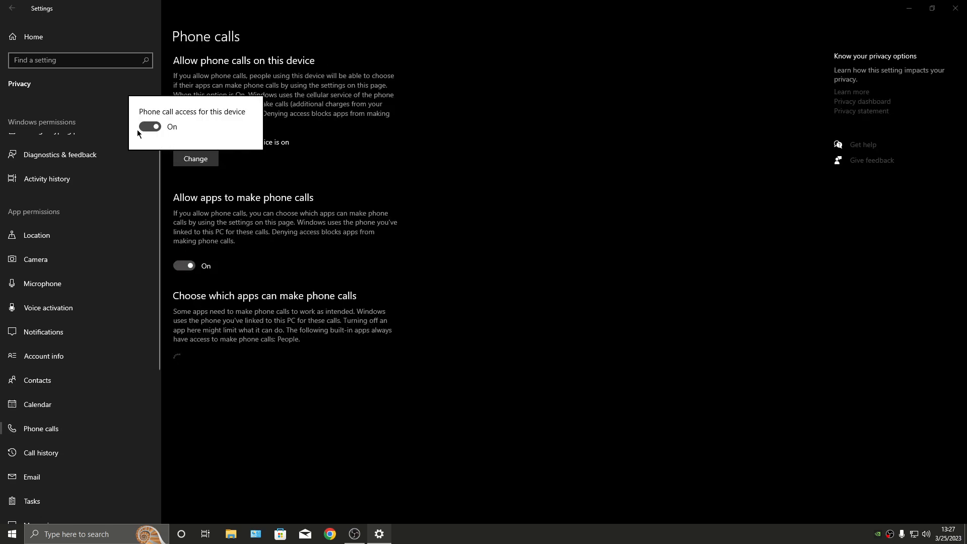
pyautogui.click(150, 127)
pyautogui.click(62, 406)
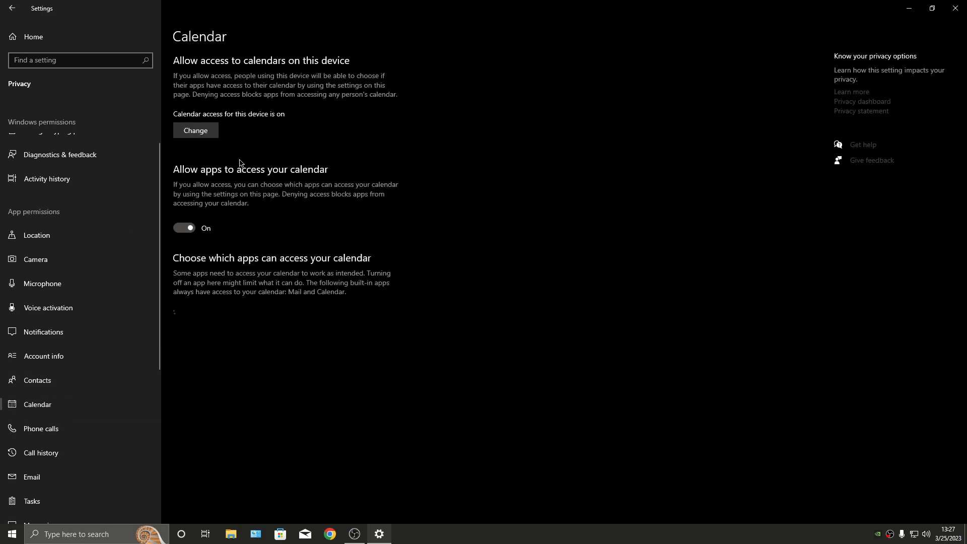
pyautogui.click(183, 133)
pyautogui.click(150, 98)
# Step: Recheck the contacts and phone calls permissions and turn off call history access for this device
pyautogui.click(37, 380)
pyautogui.click(40, 429)
pyautogui.click(39, 451)
pyautogui.scroll(-3, 71, 426)
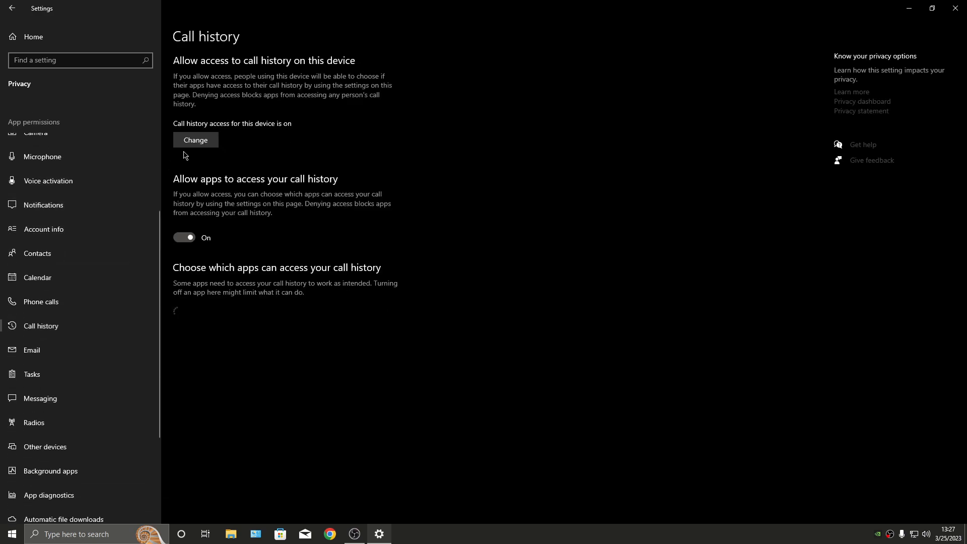
pyautogui.click(196, 140)
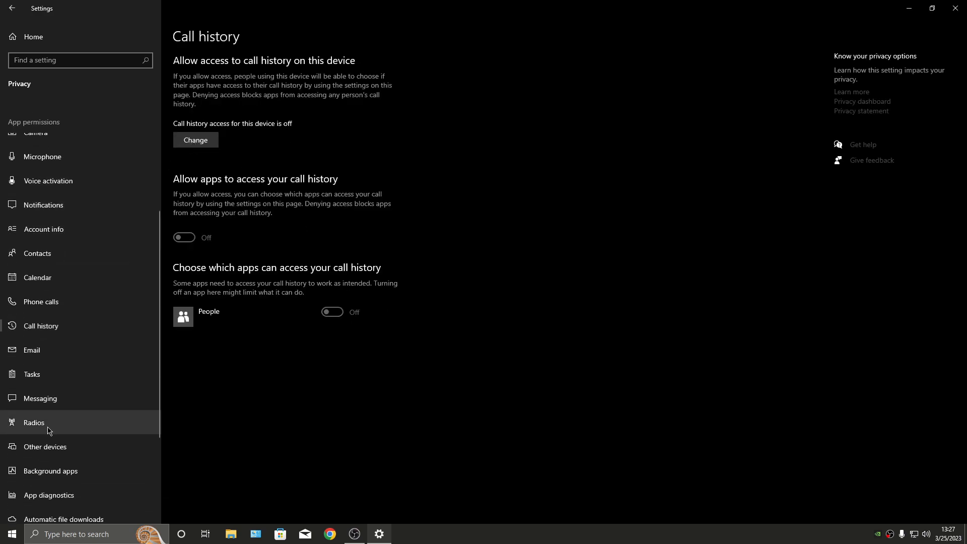
# Step: Turn off email access and messaging access for this device
pyautogui.click(32, 350)
pyautogui.click(196, 130)
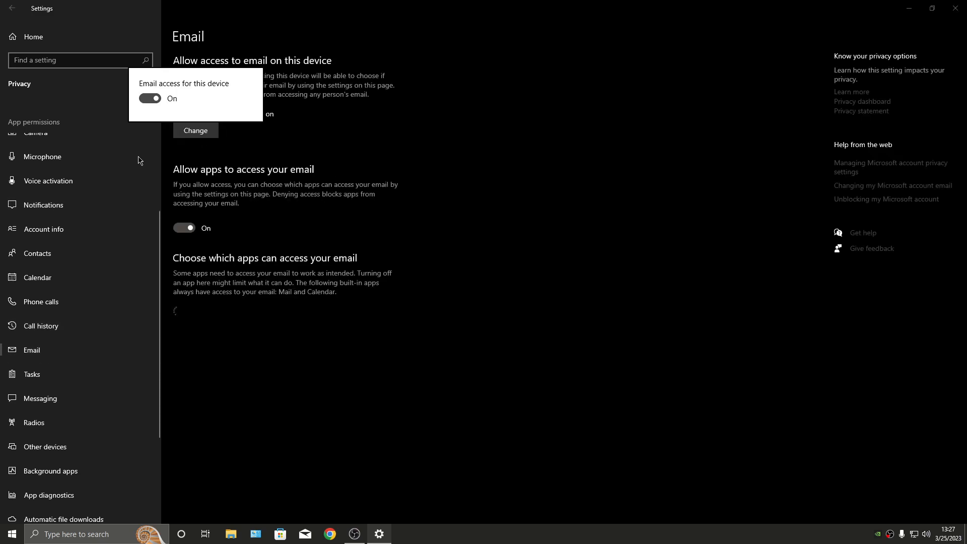
pyautogui.click(147, 98)
pyautogui.click(242, 300)
pyautogui.click(40, 398)
pyautogui.click(196, 140)
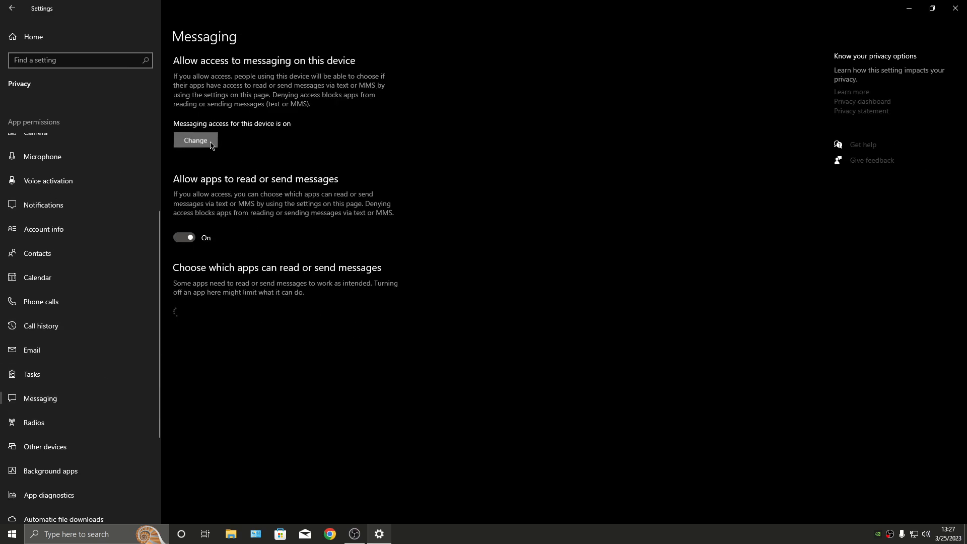
pyautogui.click(150, 108)
pyautogui.click(258, 226)
# Step: Turn off access to control radios on this device and check the permissions for other devices
pyautogui.click(64, 430)
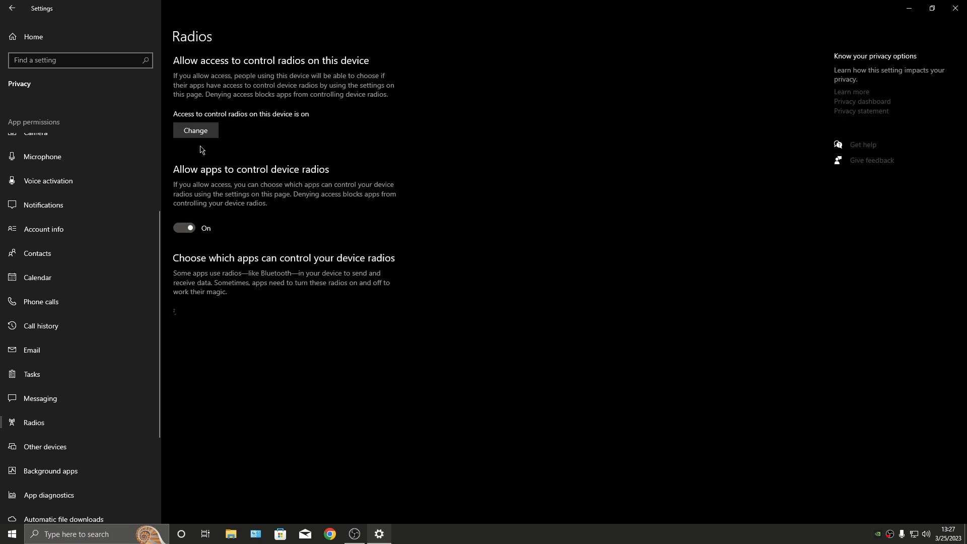
pyautogui.click(195, 131)
pyautogui.click(146, 312)
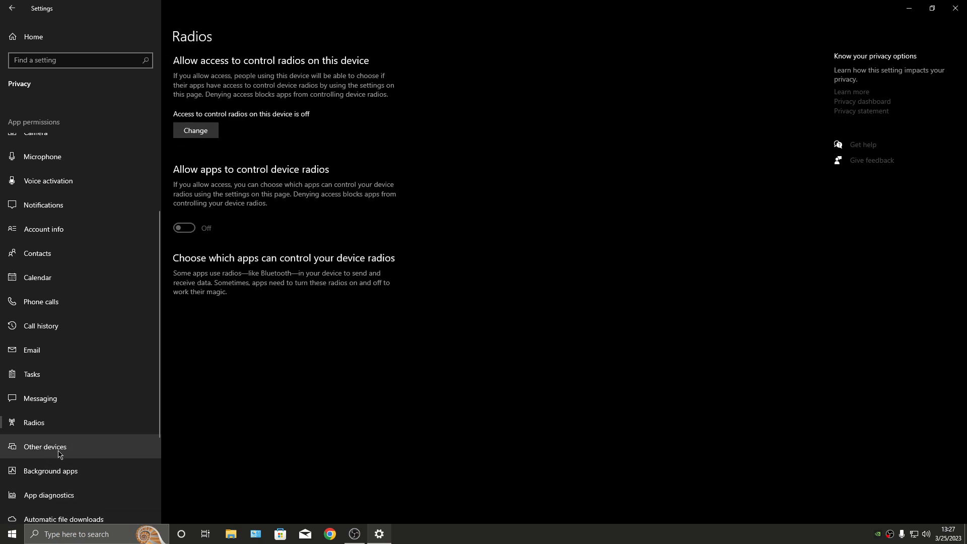
pyautogui.click(77, 452)
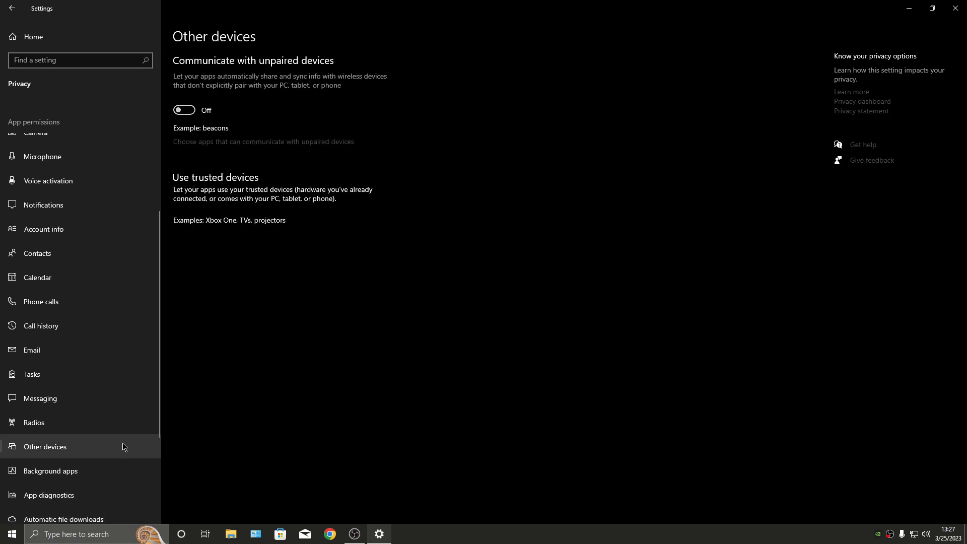
# Step: Review the background apps permission and the list of apps that can run in the background
pyautogui.scroll(-3, 114, 413)
pyautogui.click(50, 344)
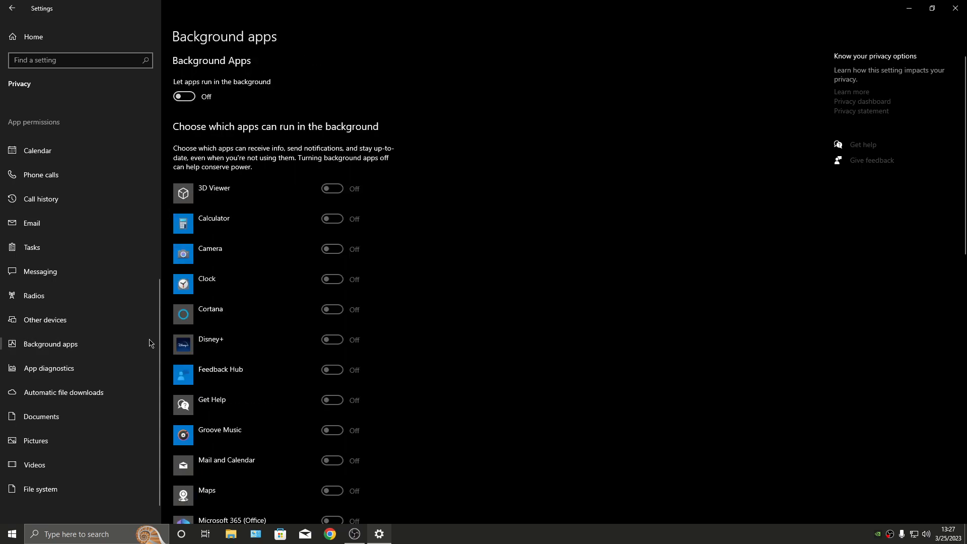
pyautogui.scroll(-1, 96, 387)
pyautogui.scroll(-10, 388, 371)
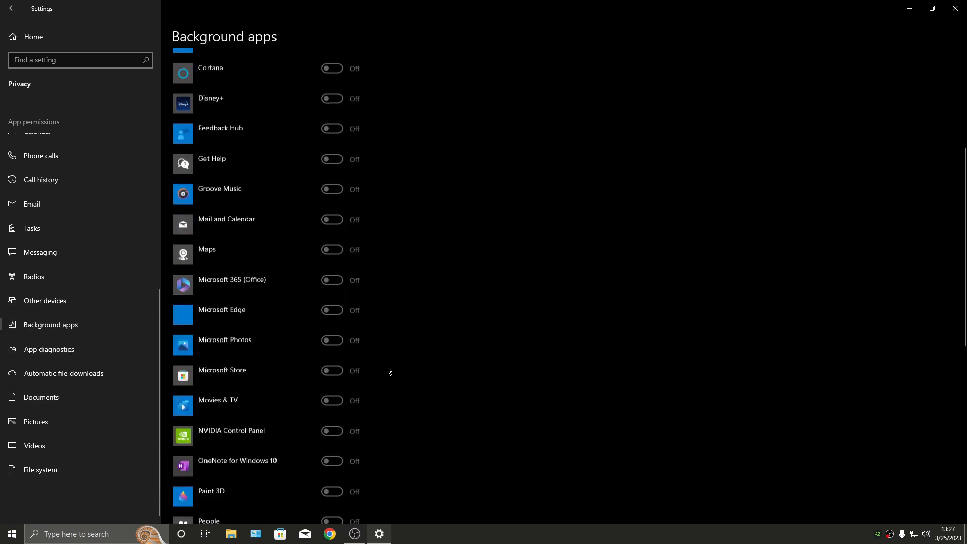
pyautogui.scroll(10, 361, 423)
pyautogui.scroll(-12, 345, 277)
pyautogui.scroll(15, 345, 277)
pyautogui.scroll(-4, 284, 301)
pyautogui.scroll(-8, 283, 302)
pyautogui.scroll(11, 369, 361)
pyautogui.scroll(-10, 341, 373)
pyautogui.scroll(10, 300, 437)
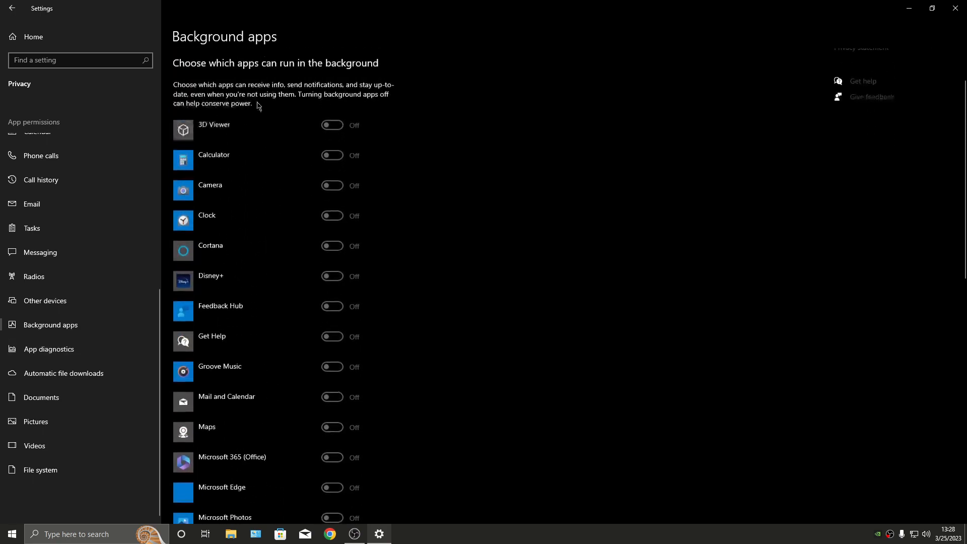
pyautogui.scroll(-8, 287, 433)
pyautogui.scroll(4, 325, 444)
pyautogui.scroll(5, 348, 369)
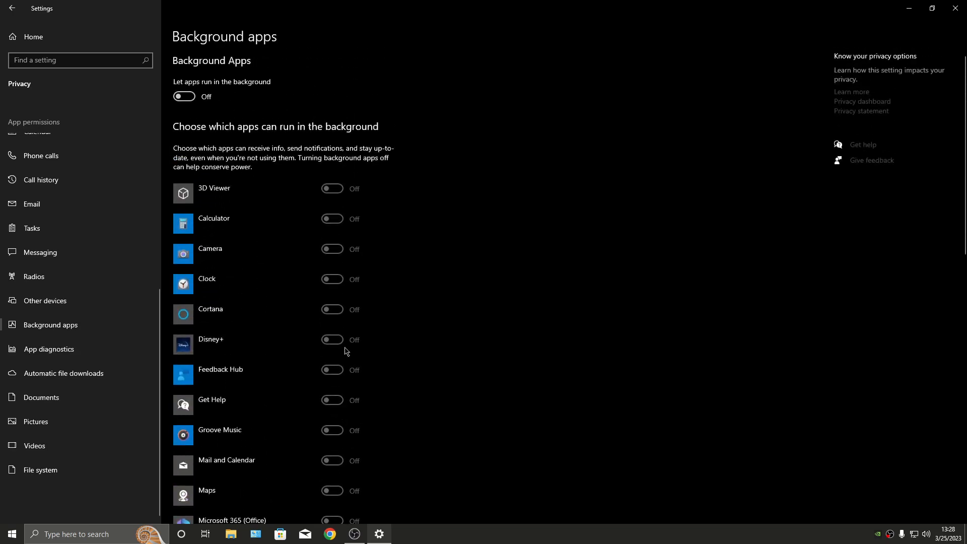
pyautogui.scroll(-8, 271, 300)
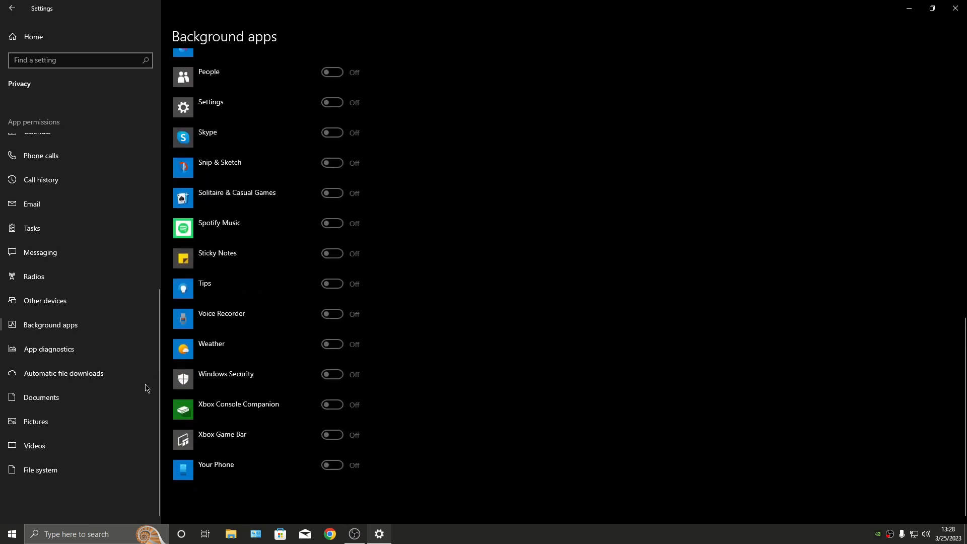
# Step: Turn off app diagnostic info access and documents library access for this device
pyautogui.click(76, 350)
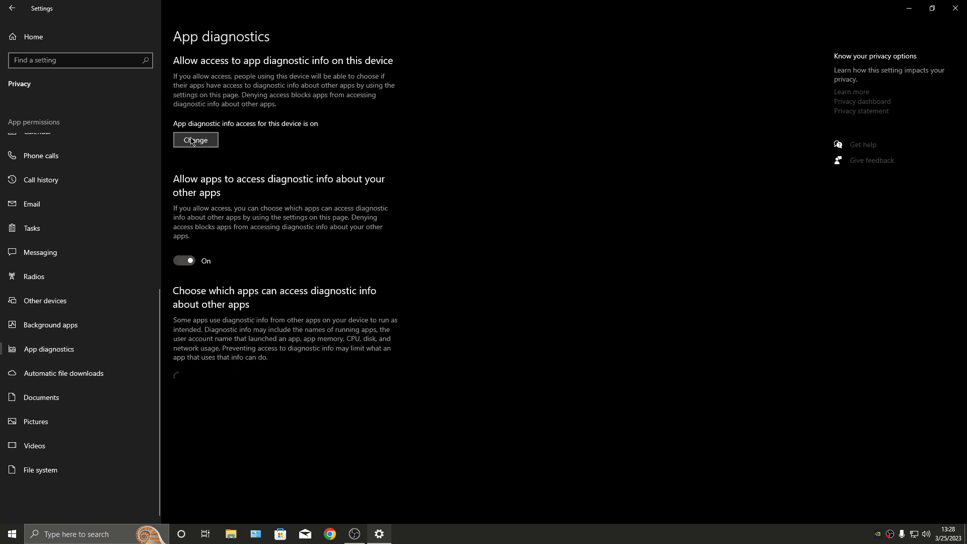
pyautogui.click(192, 141)
pyautogui.click(147, 107)
pyautogui.click(63, 373)
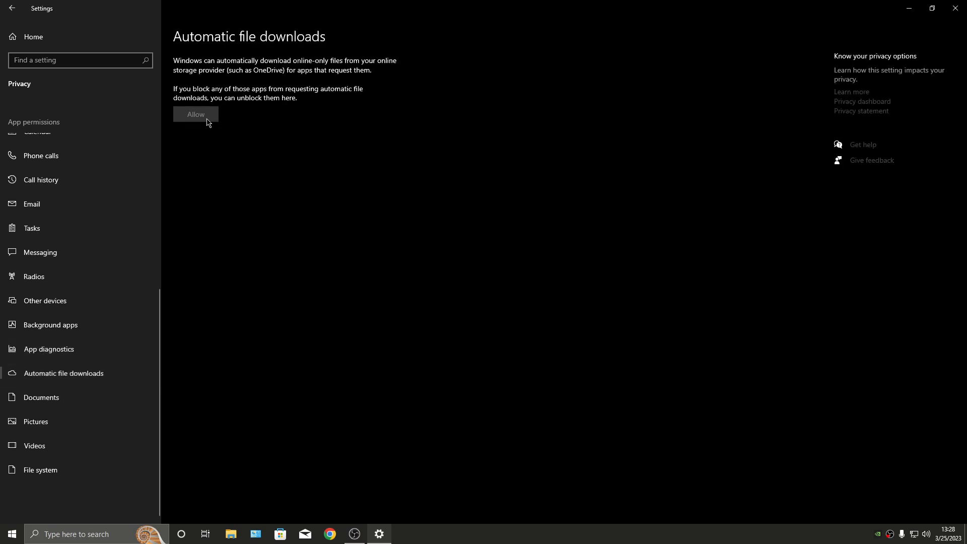
pyautogui.click(66, 400)
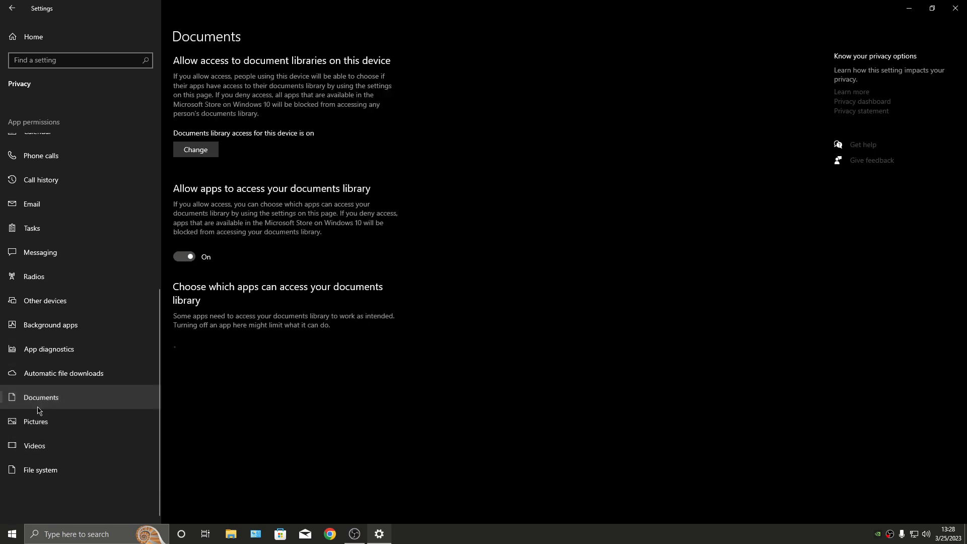
pyautogui.click(212, 156)
pyautogui.click(147, 119)
# Step: Turn off pictures library access and videos library access for this device
pyautogui.click(35, 421)
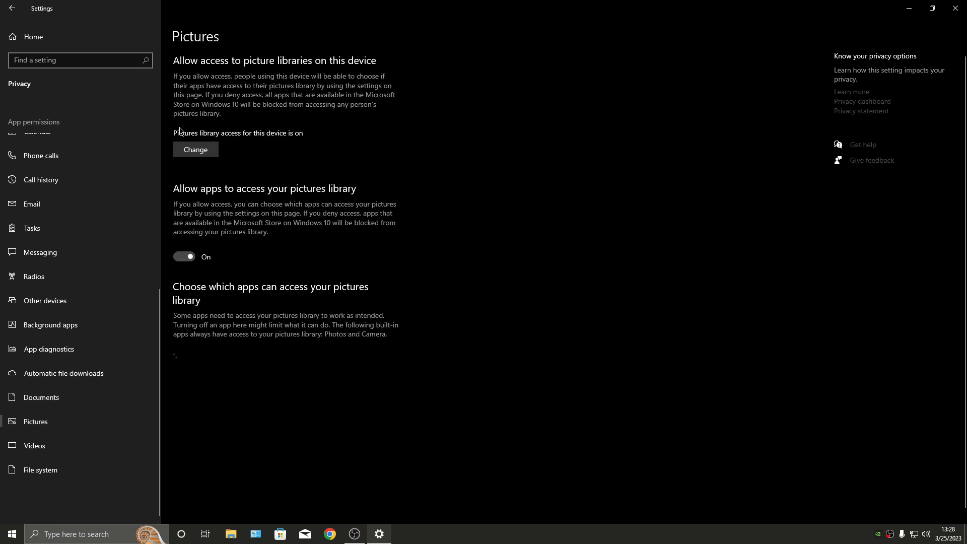
pyautogui.click(195, 149)
pyautogui.click(147, 118)
pyautogui.click(35, 446)
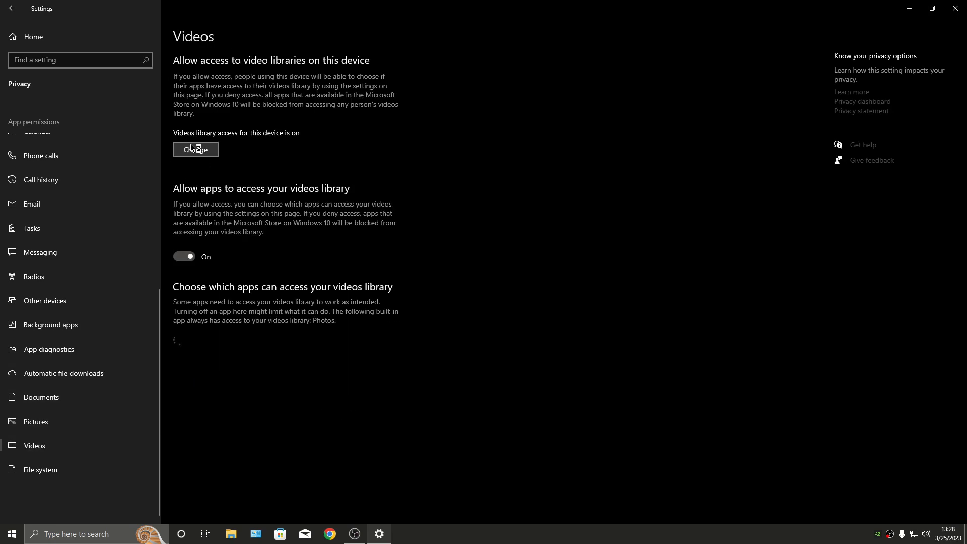
pyautogui.click(195, 150)
pyautogui.click(147, 119)
# Step: Turn off file system access for this device and return to the Settings home page
pyautogui.click(41, 470)
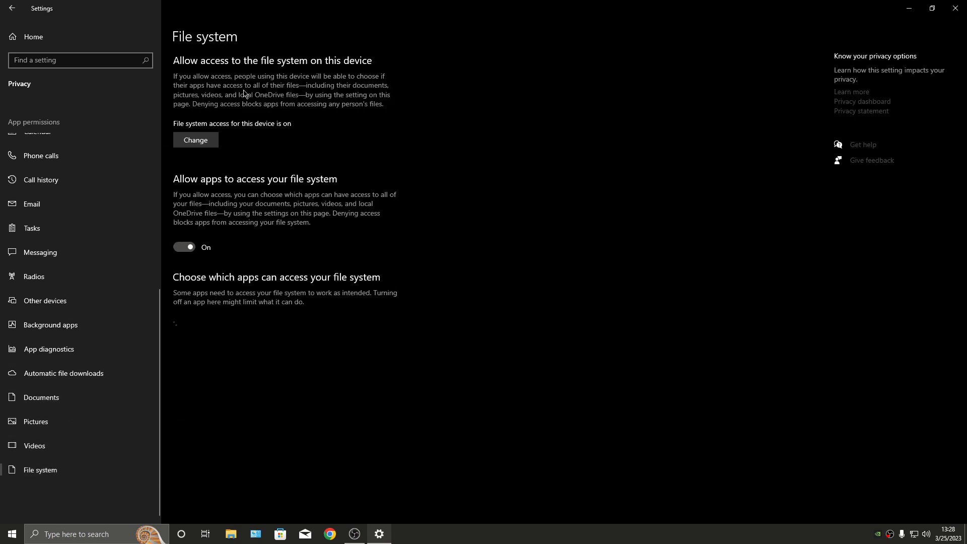
pyautogui.click(201, 141)
pyautogui.click(146, 110)
pyautogui.click(89, 36)
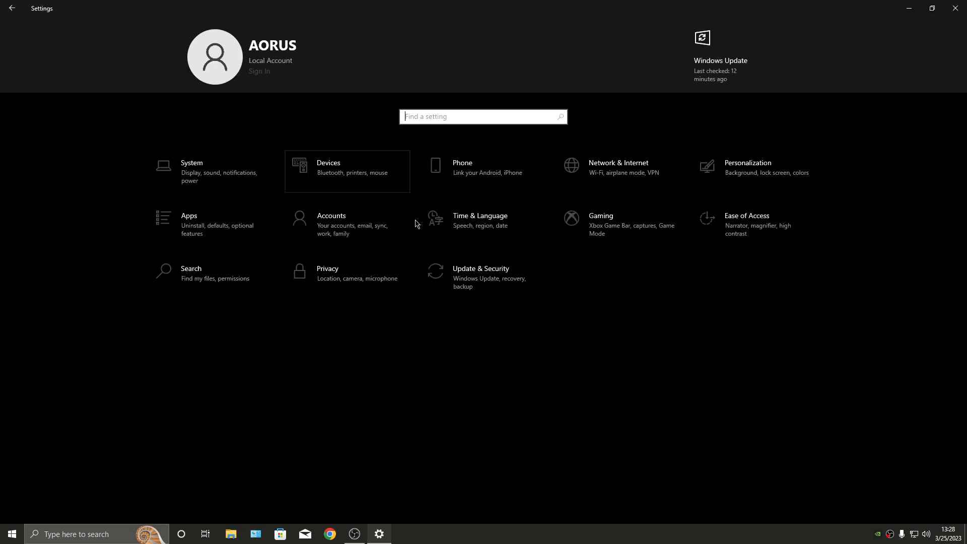
pyautogui.click(356, 279)
pyautogui.click(12, 8)
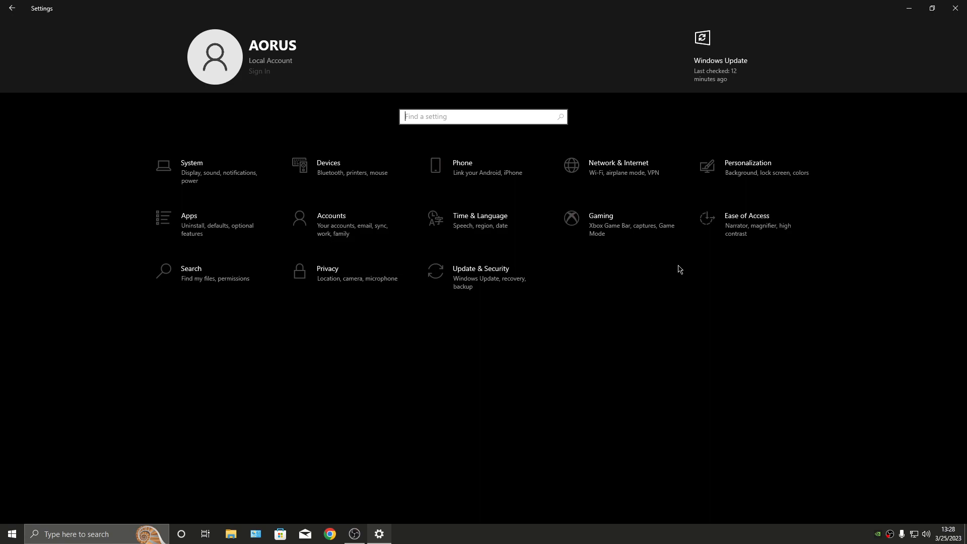
# Step: In the Ease of Access display options, turn off automatic hiding of scroll bars and check the notification duration choices
pyautogui.click(734, 237)
pyautogui.click(187, 477)
pyautogui.scroll(-2, 191, 476)
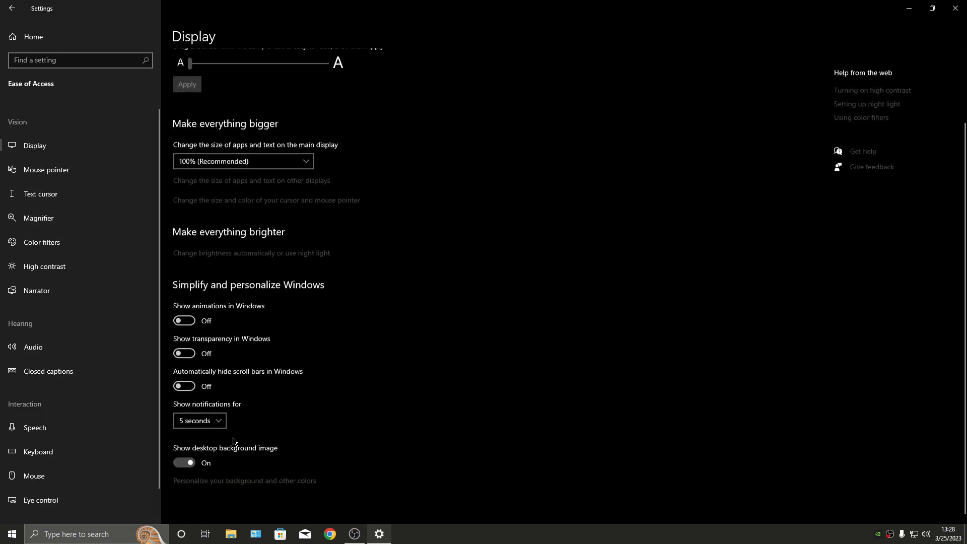
pyautogui.click(197, 419)
pyautogui.click(195, 497)
# Step: Check the Text cursor settings, and clear all the Have Magnifier follow options in the Magnifier settings
pyautogui.click(73, 205)
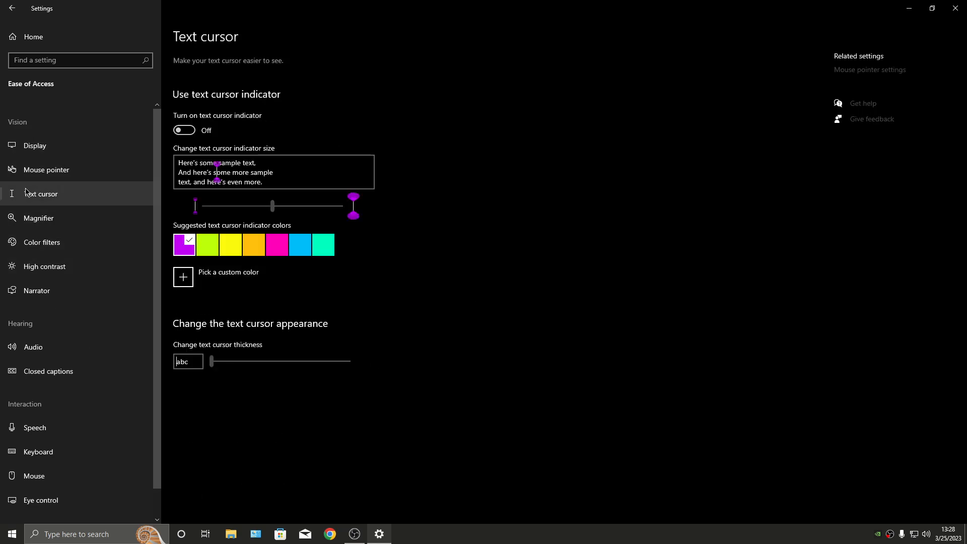
pyautogui.click(60, 243)
pyautogui.click(71, 218)
pyautogui.scroll(-7, 174, 256)
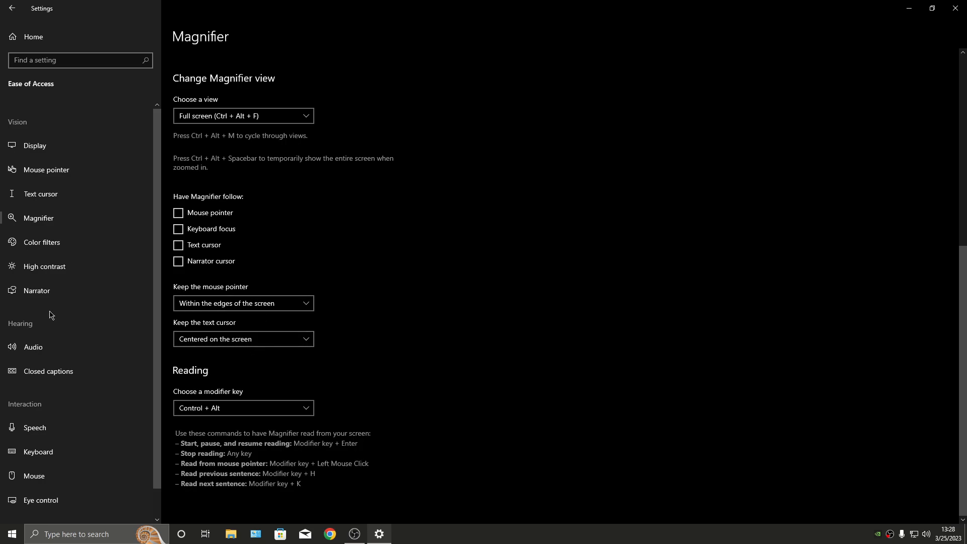
# Step: In the Narrator settings, clear the start-up options and the use of punctuation to determine reading pauses
pyautogui.click(141, 291)
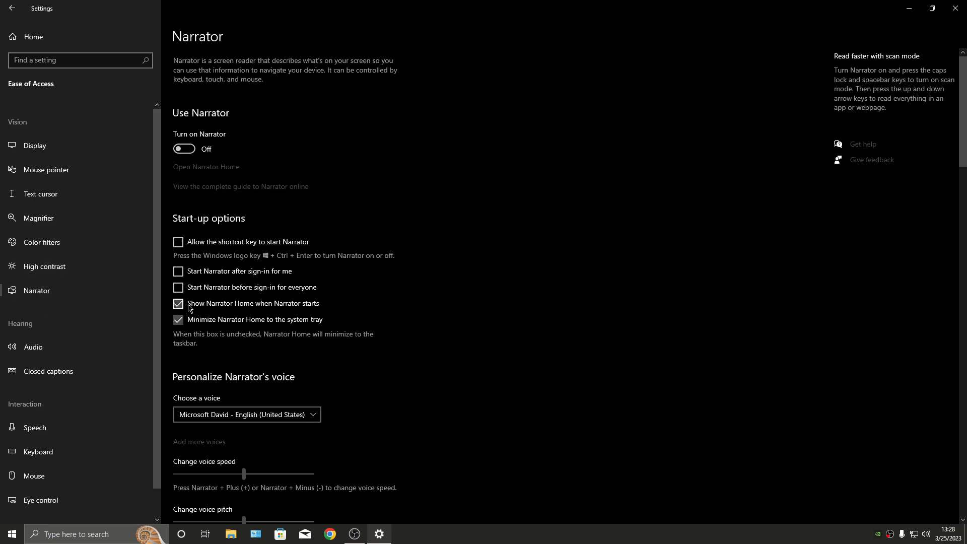
pyautogui.scroll(-15, 196, 328)
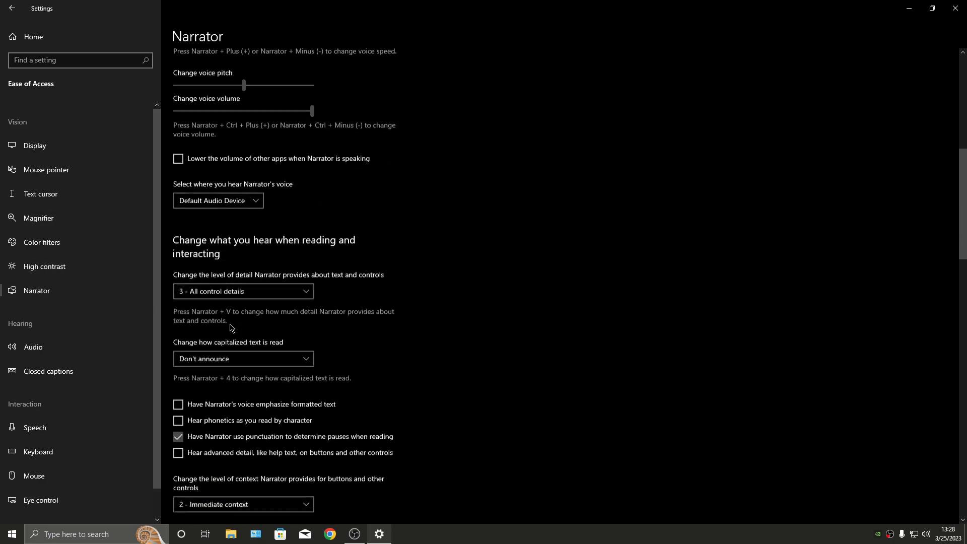
pyautogui.scroll(3, 237, 246)
pyautogui.click(216, 323)
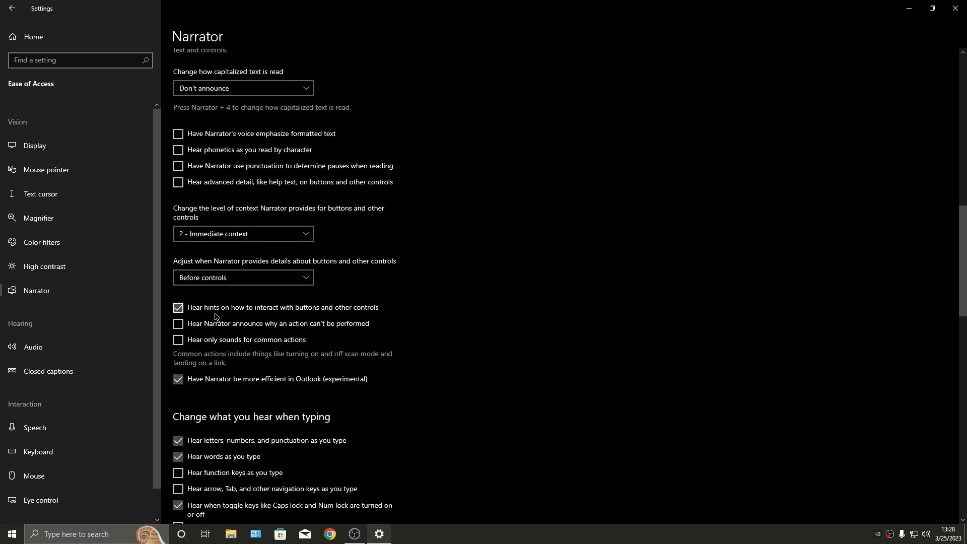
# Step: Clear Narrator's Outlook, typing and cursor options, and turn off image descriptions, page titles and popular links
pyautogui.scroll(-7, 211, 383)
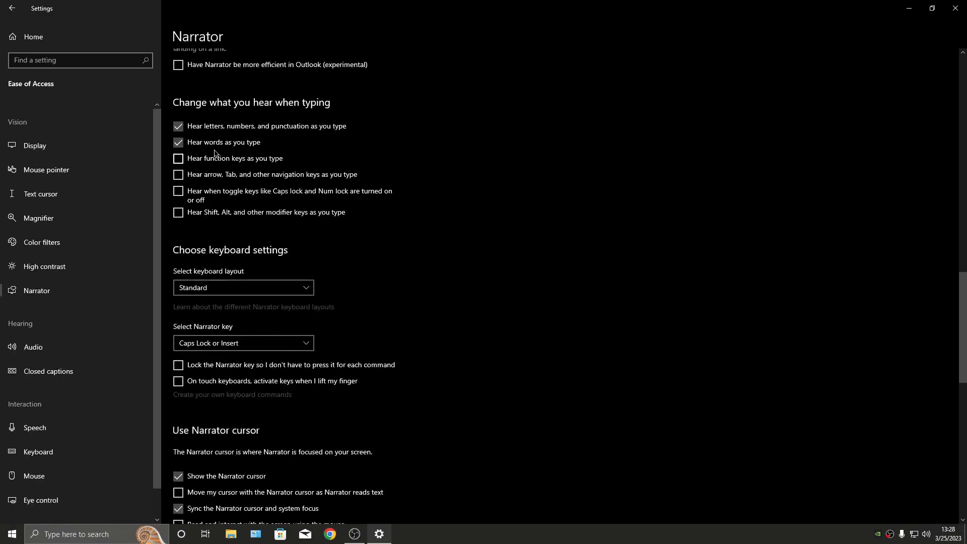
pyautogui.scroll(-7, 221, 219)
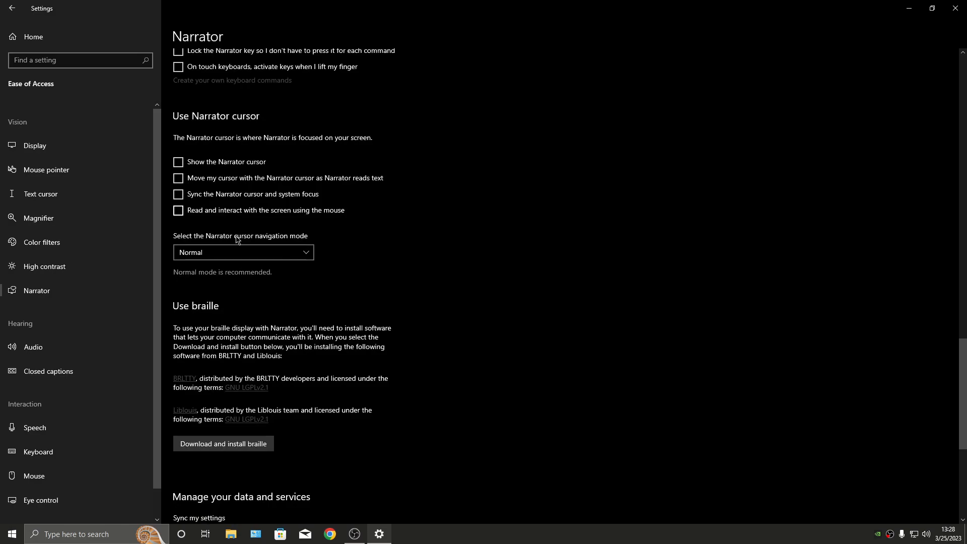
pyautogui.scroll(-6, 241, 313)
pyautogui.click(195, 297)
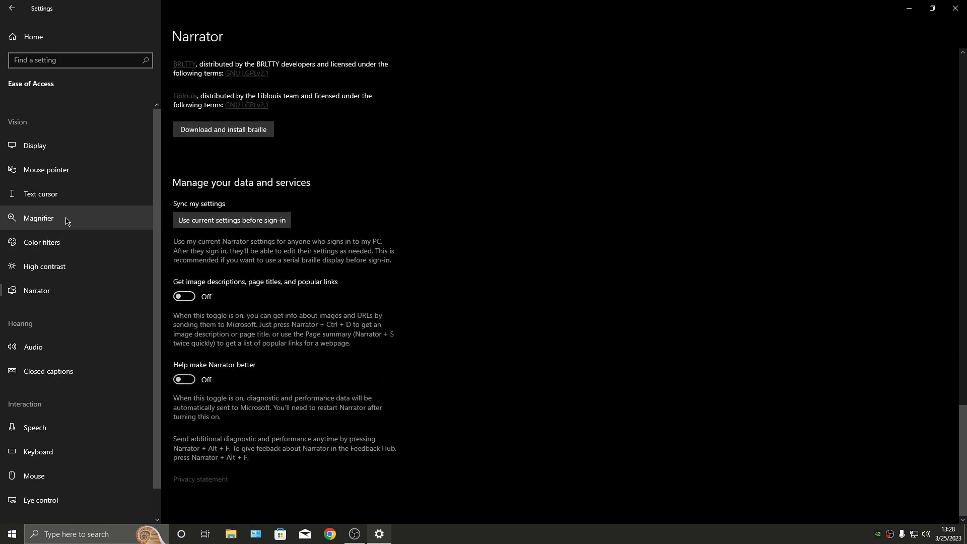
# Step: Check the Audio, Closed captions and Speech settings in Ease of Access
pyautogui.click(75, 346)
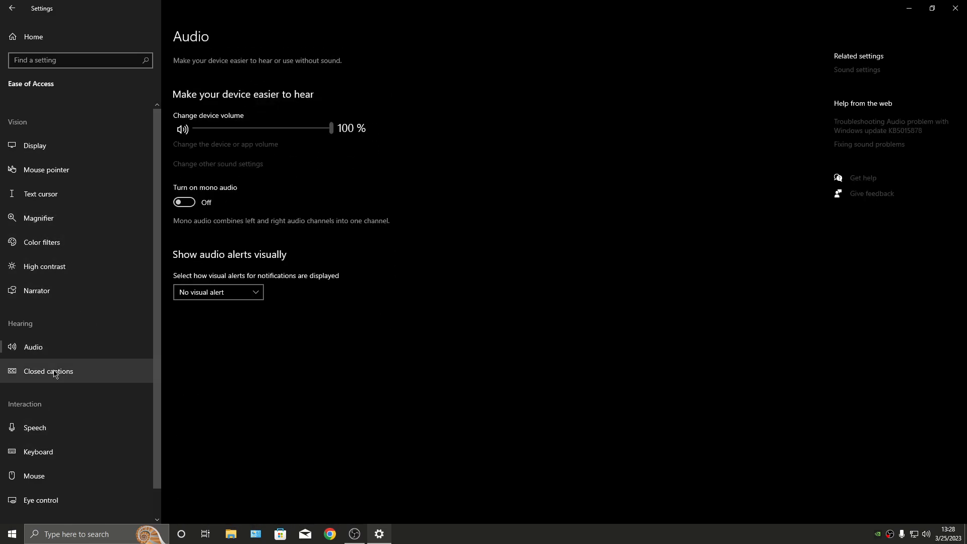
pyautogui.click(94, 372)
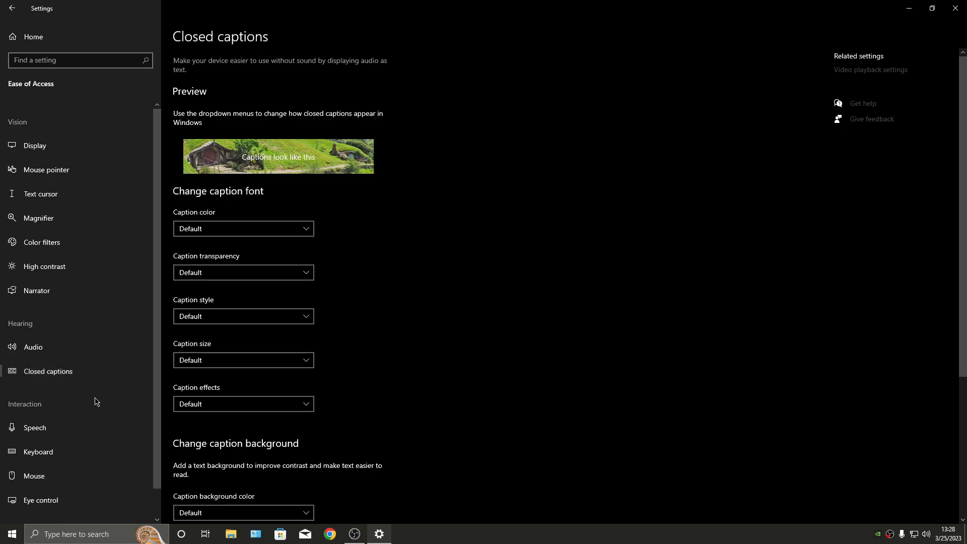
pyautogui.click(100, 428)
# Step: Turn off the enabled options in the Ease of Access Keyboard settings
pyautogui.click(101, 451)
pyautogui.click(179, 248)
pyautogui.scroll(-5, 213, 365)
pyautogui.click(179, 190)
pyautogui.click(178, 426)
pyautogui.click(178, 448)
# Step: Check the Mouse and Eye control settings and close the Settings window
pyautogui.click(81, 476)
pyautogui.click(74, 497)
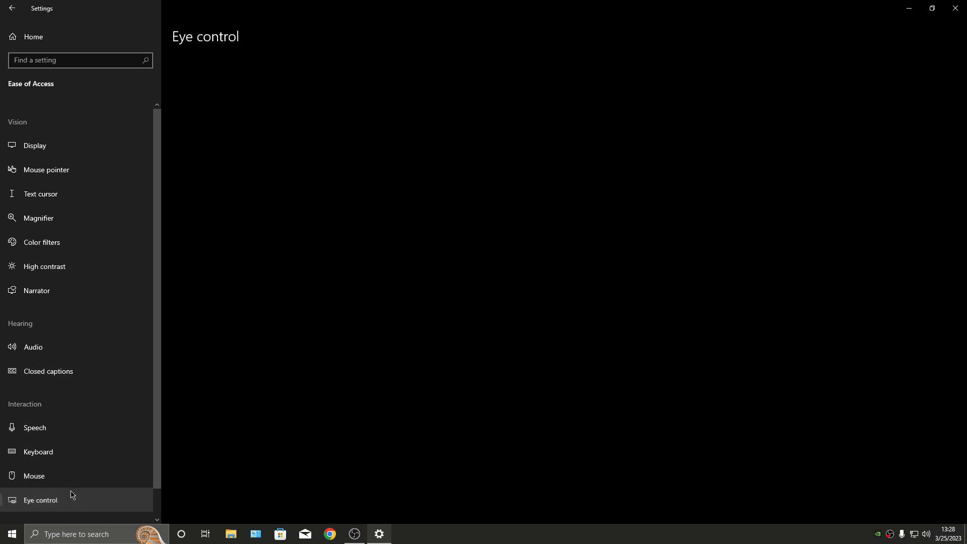
pyautogui.scroll(-1, 101, 483)
pyautogui.scroll(1, 98, 453)
pyautogui.click(12, 9)
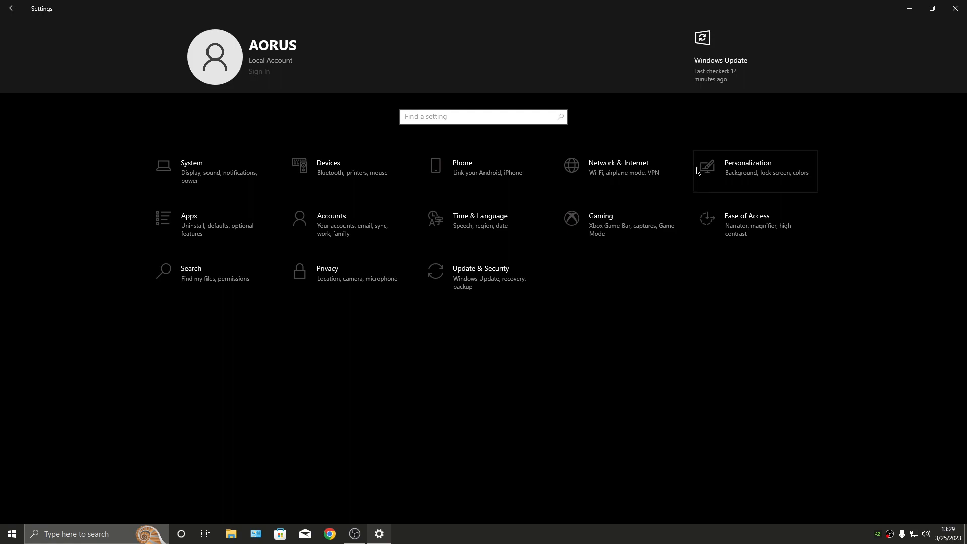
pyautogui.click(955, 8)
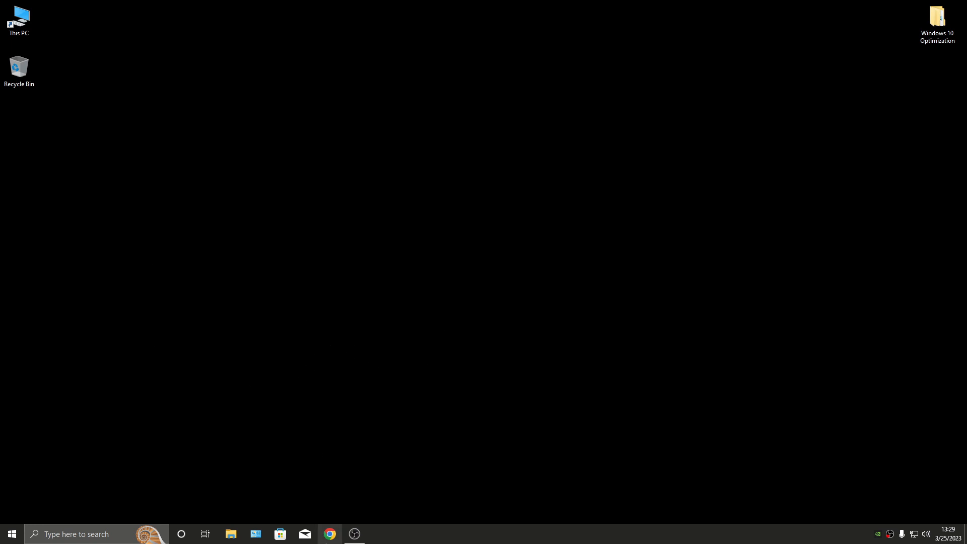
# Step: Unpin Mail and Microsoft Store from the taskbar
pyautogui.rightClick(305, 534)
pyautogui.click(281, 512)
pyautogui.rightClick(281, 534)
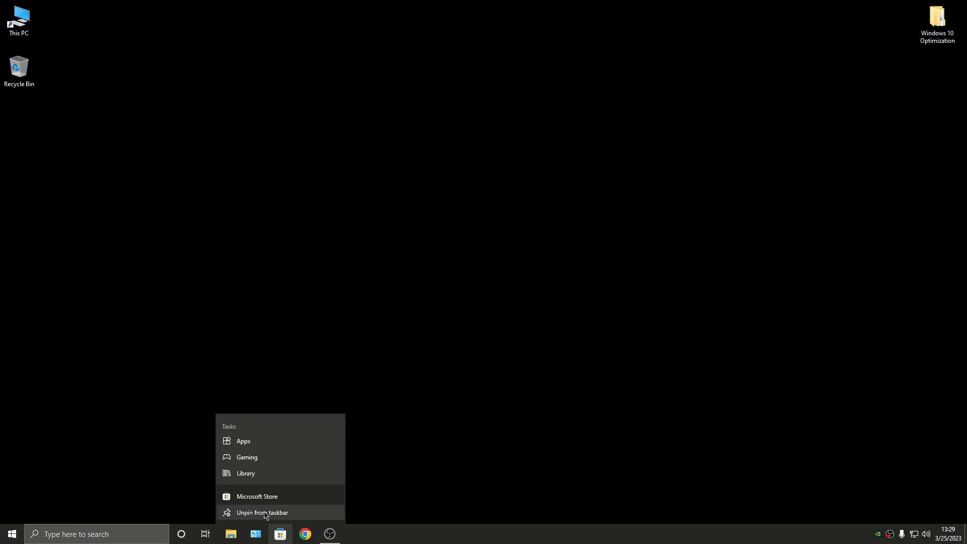
pyautogui.click(281, 512)
# Step: Hide the search box, the Cortana button and the Task View button on the taskbar
pyautogui.rightClick(477, 534)
pyautogui.moveTo(550, 325)
pyautogui.click(689, 327)
pyautogui.rightClick(473, 534)
pyautogui.click(563, 340)
pyautogui.rightClick(383, 533)
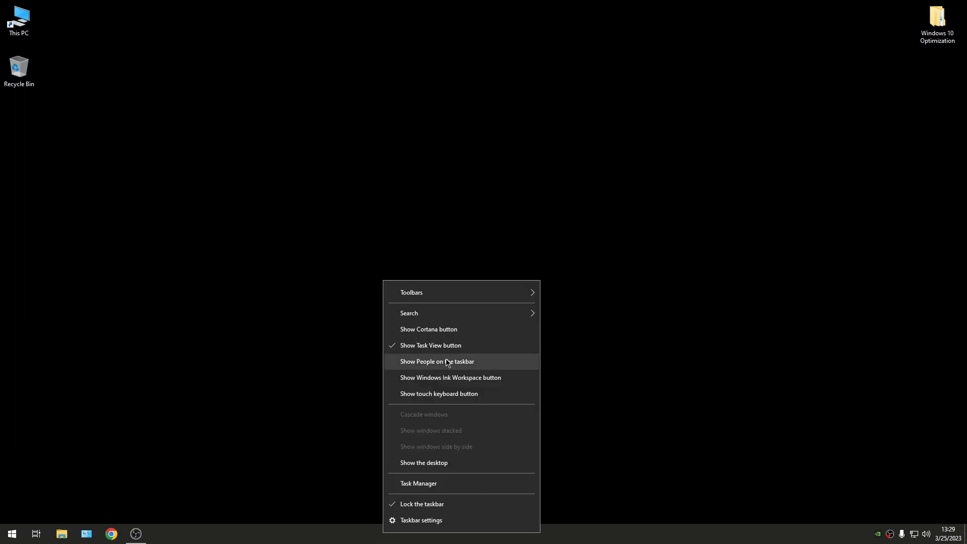
pyautogui.click(433, 345)
pyautogui.click(12, 534)
pyautogui.click(368, 242)
pyautogui.click(12, 534)
pyautogui.click(800, 161)
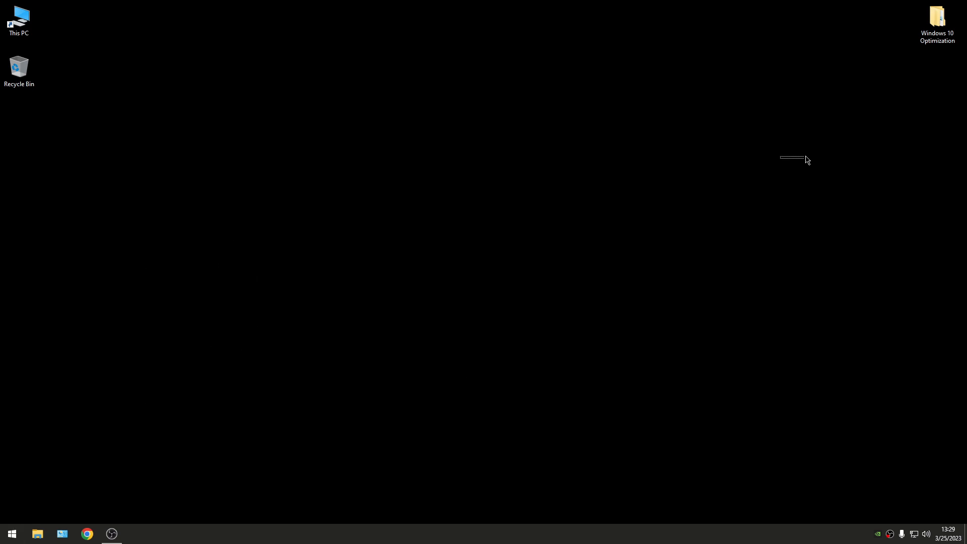
# Step: Unpin Control Panel from the taskbar and open Control Panel with a Run command
pyautogui.rightClick(62, 532)
pyautogui.click(64, 513)
pyautogui.press('super+r')
pyautogui.write('con')
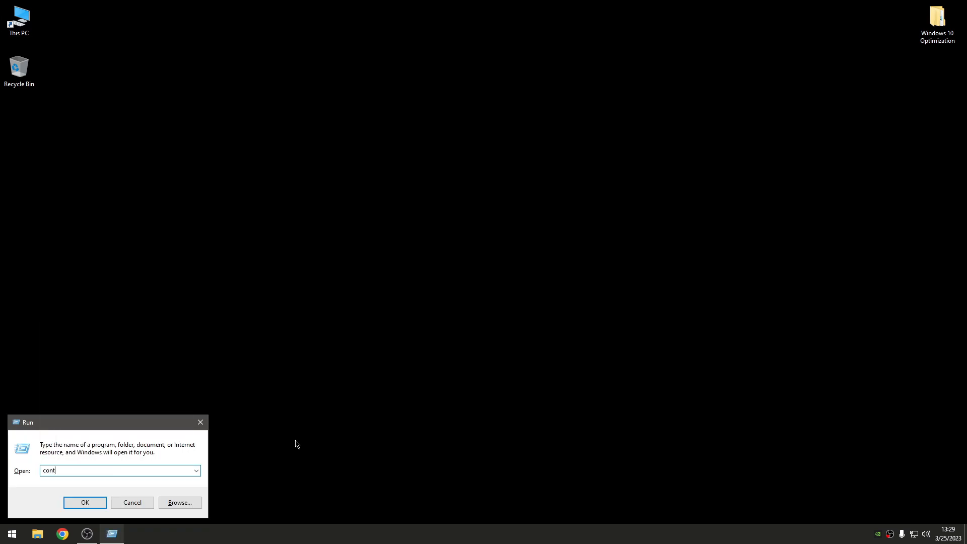
pyautogui.press('Return')
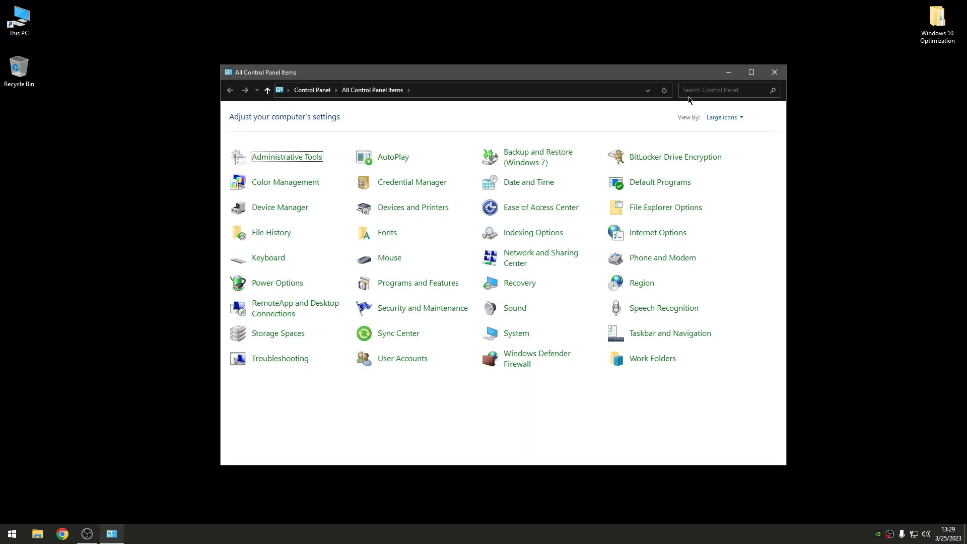
# Step: Switch Control Panel to the Category view and maximize its window
pyautogui.click(724, 118)
pyautogui.click(716, 133)
pyautogui.moveTo(558, 72); pyautogui.dragTo(577, 67)
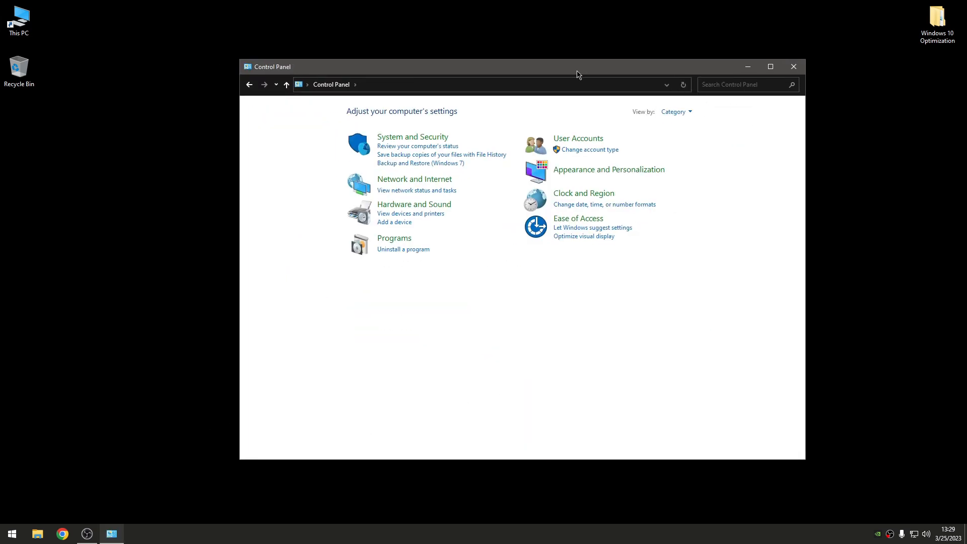
pyautogui.click(771, 66)
# Step: Turn off the Security and Maintenance messages, including Internet security settings, Network firewall, Windows Backup, Automatic Maintenance, Drive status and File History
pyautogui.click(383, 76)
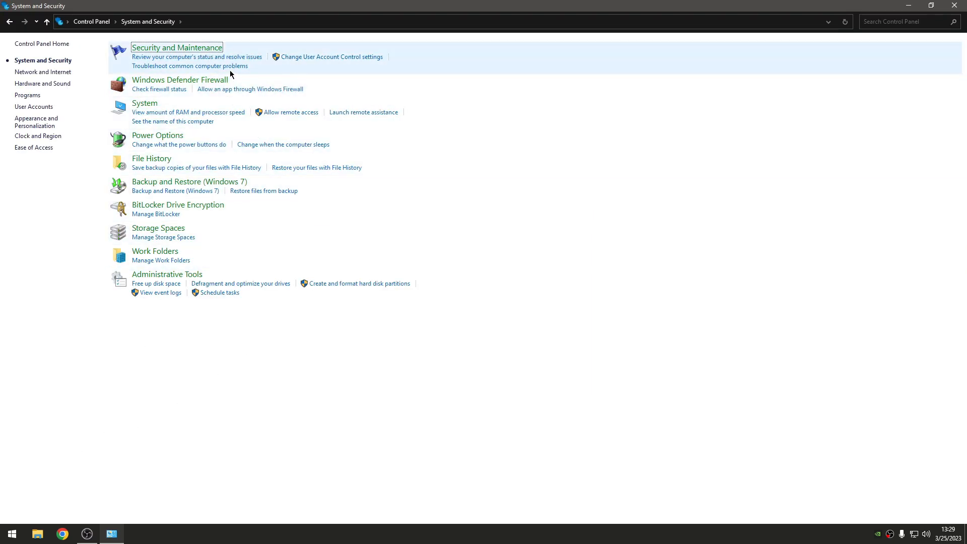
pyautogui.click(196, 49)
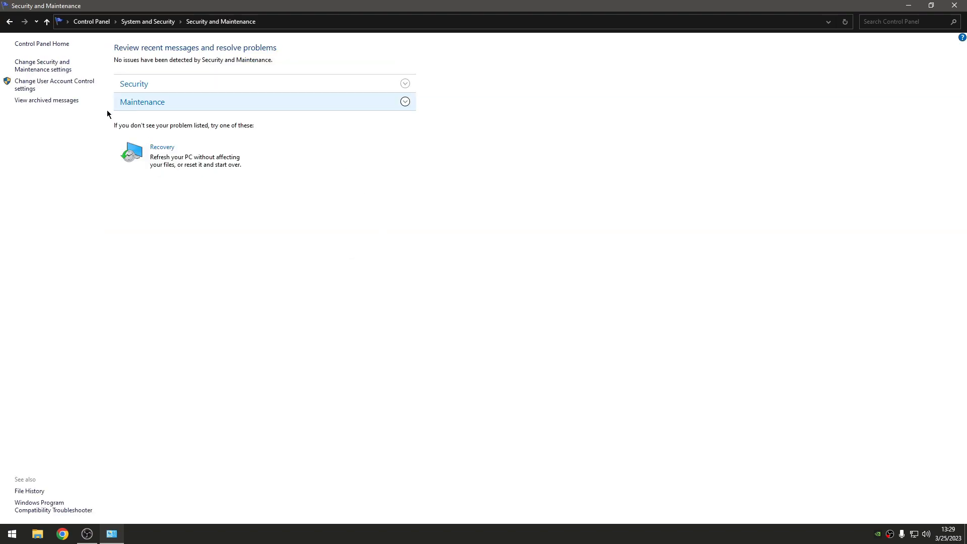
pyautogui.click(59, 69)
pyautogui.click(386, 115)
pyautogui.click(383, 126)
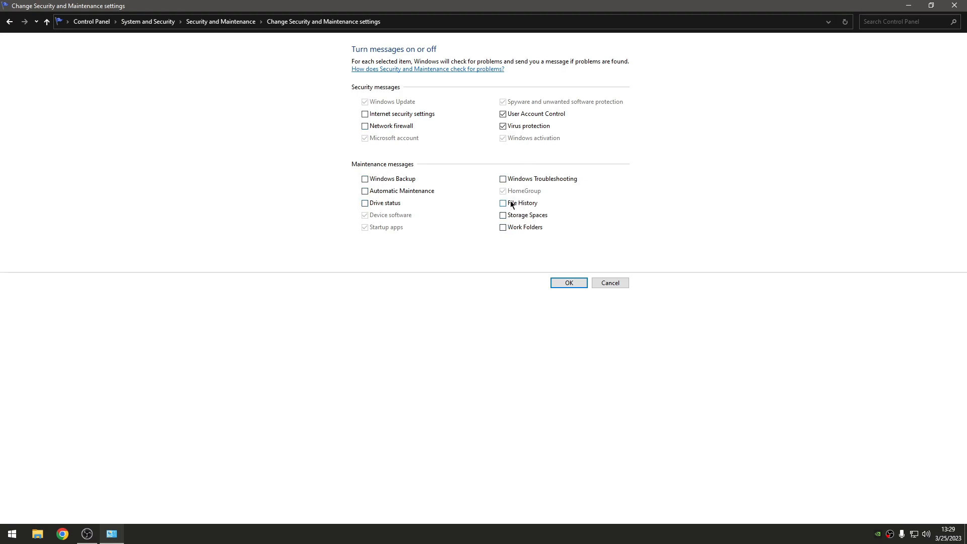
pyautogui.click(569, 282)
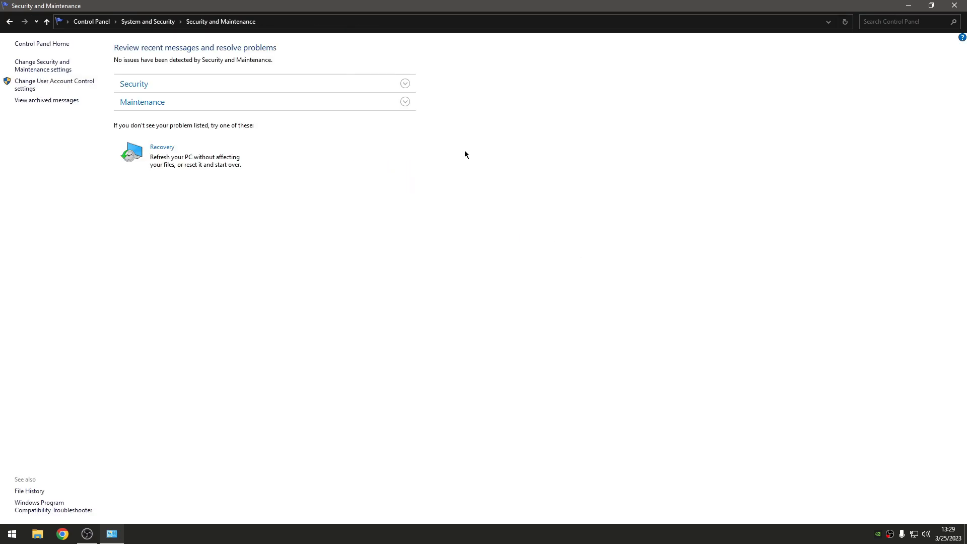
# Step: Open the network adapter settings from the Network and Sharing Center
pyautogui.click(91, 21)
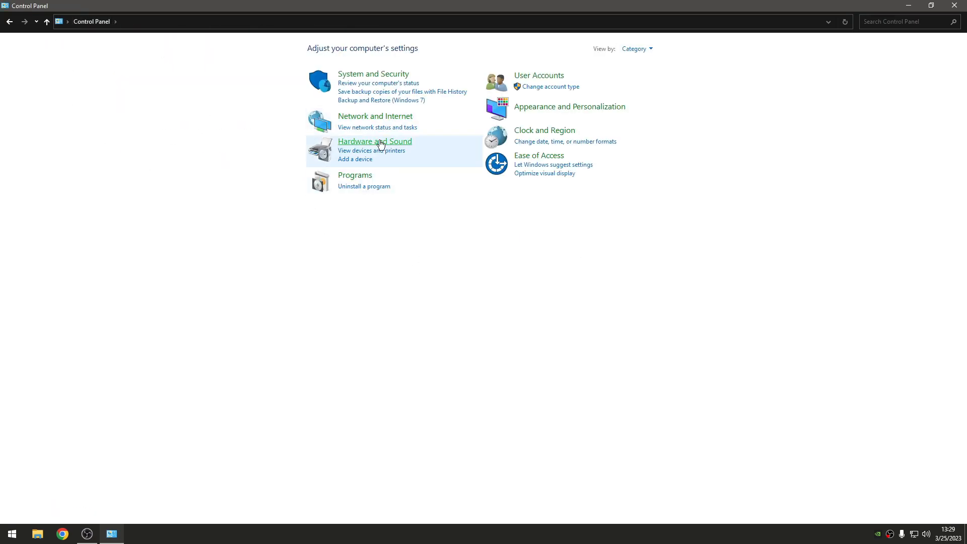
pyautogui.click(373, 118)
pyautogui.click(160, 57)
pyautogui.click(47, 62)
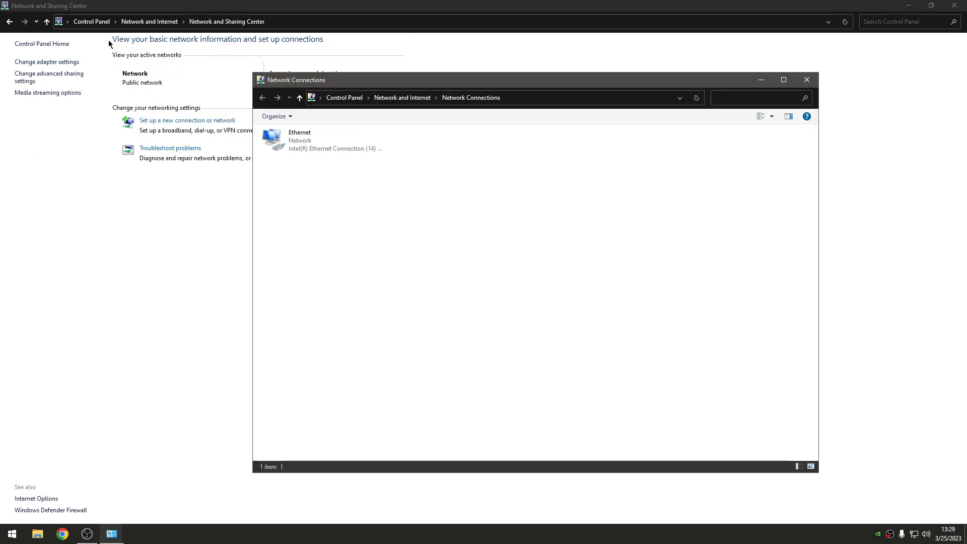
# Step: In the Ethernet connection's properties, disable Client for Microsoft Networks and File and Printer Sharing for Microsoft Networks
pyautogui.rightClick(318, 140)
pyautogui.click(373, 258)
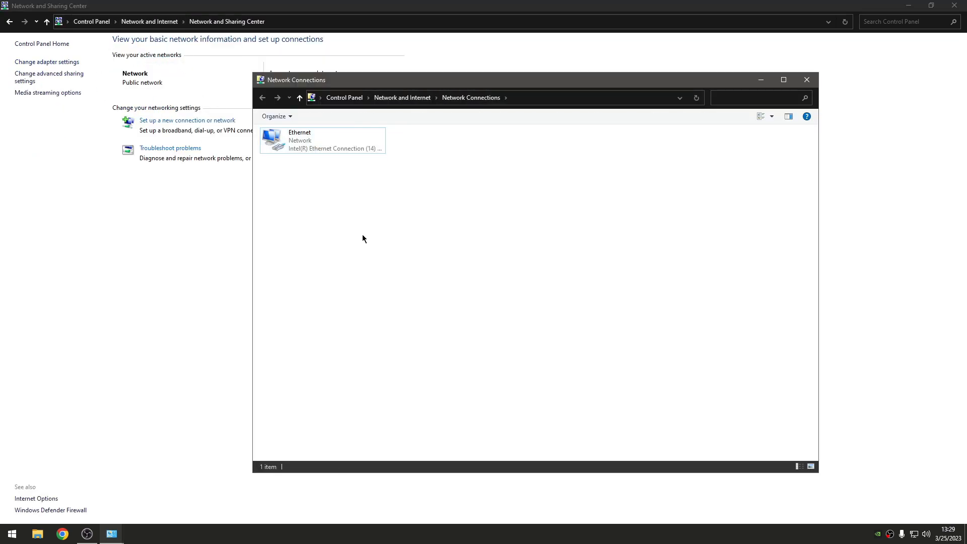
pyautogui.rightClick(330, 143)
pyautogui.click(352, 242)
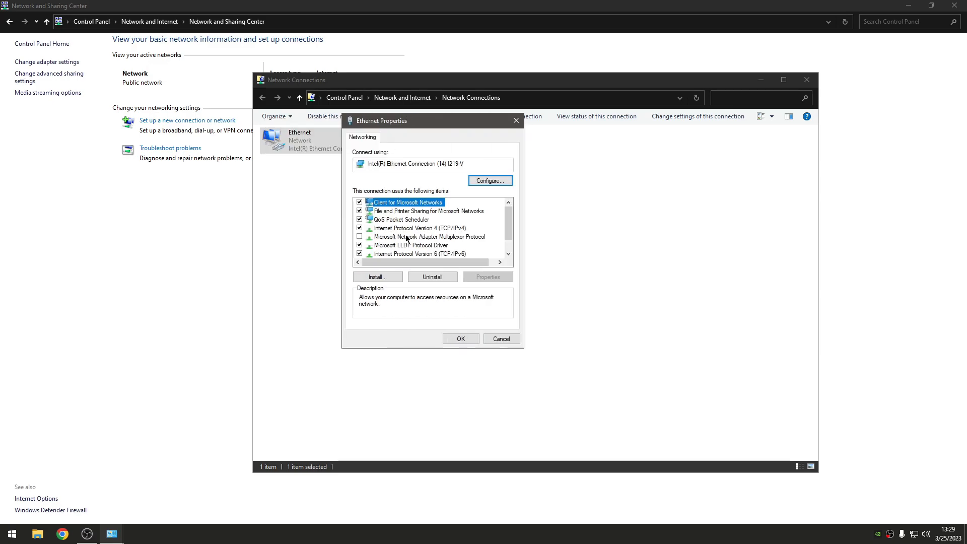
pyautogui.click(359, 211)
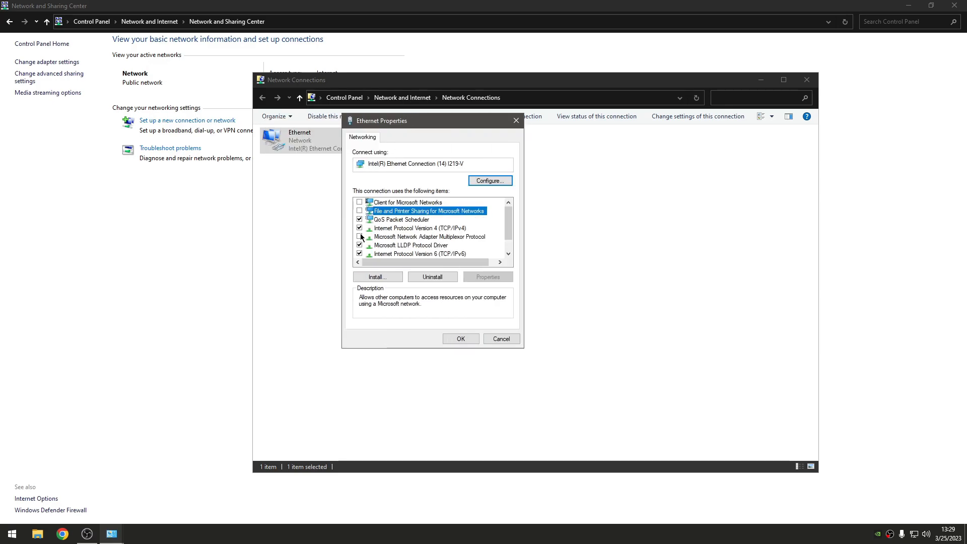
# Step: Disable every item used by the Ethernet connection except Internet Protocol Version 4 (TCP/IPv4) and confirm the properties
pyautogui.scroll(-1, 360, 237)
pyautogui.click(359, 245)
pyautogui.click(360, 228)
pyautogui.click(359, 237)
pyautogui.click(359, 246)
pyautogui.click(359, 254)
pyautogui.click(359, 230)
pyautogui.scroll(1, 361, 231)
pyautogui.click(362, 221)
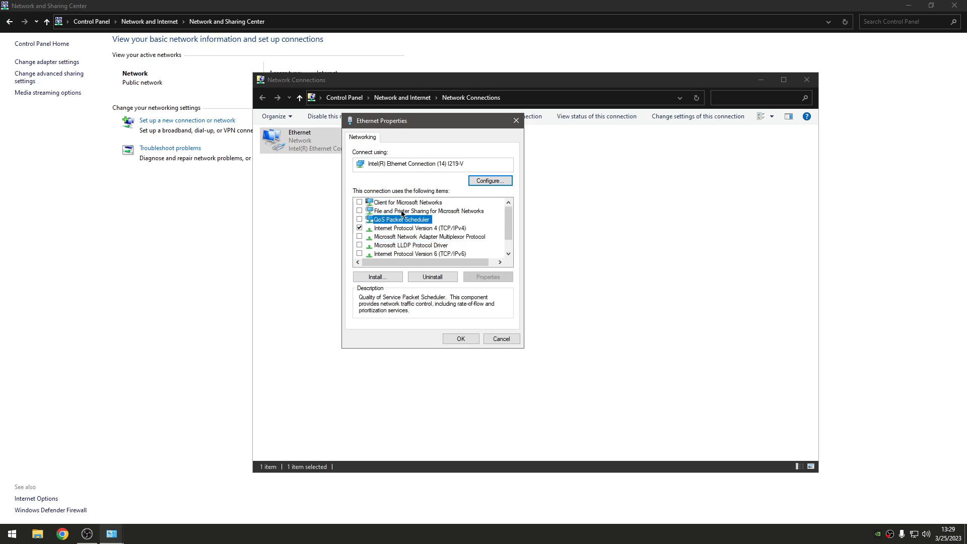
pyautogui.click(436, 211)
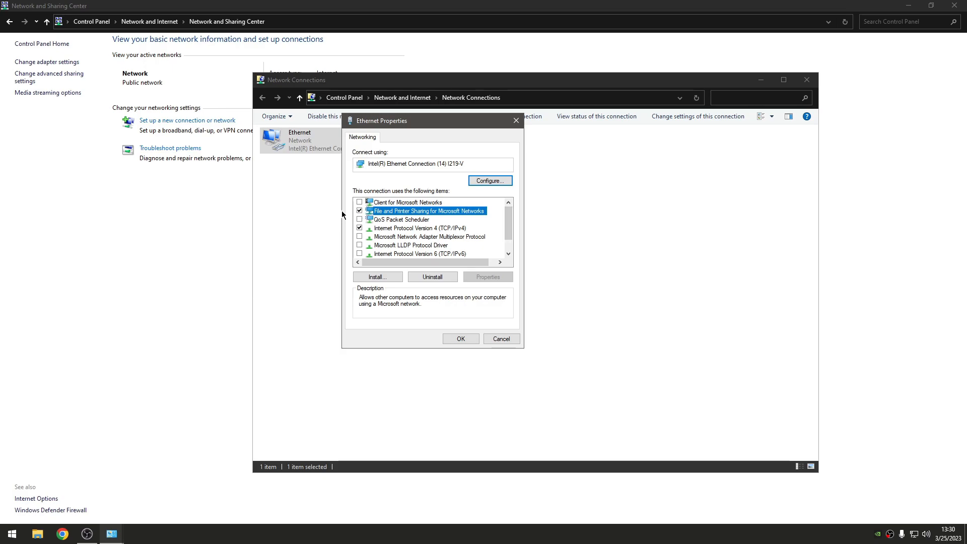
pyautogui.click(392, 229)
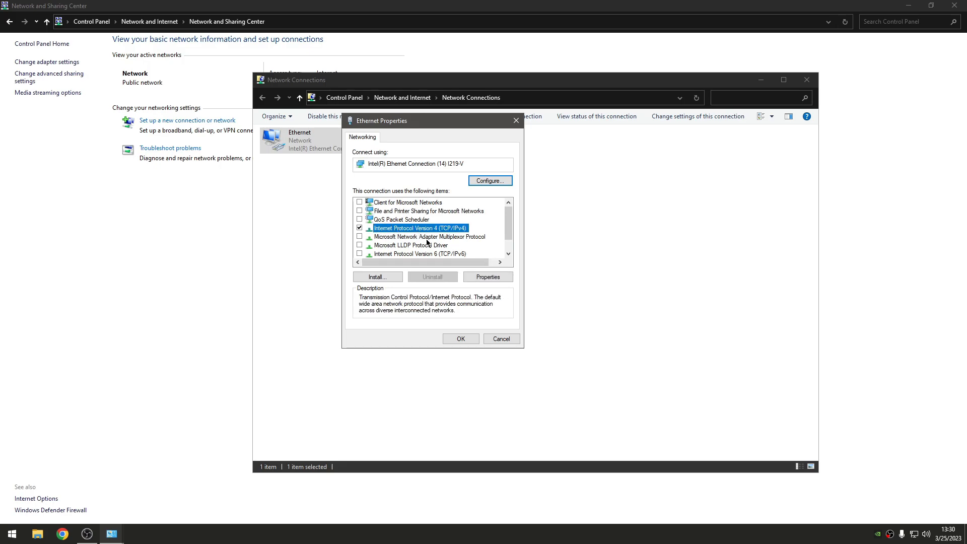
pyautogui.click(461, 339)
# Step: In the Ethernet connection's IPv4 properties, specify DNS servers manually: preferred 1.1.1.1, plus an alternate server
pyautogui.rightClick(355, 143)
pyautogui.click(381, 238)
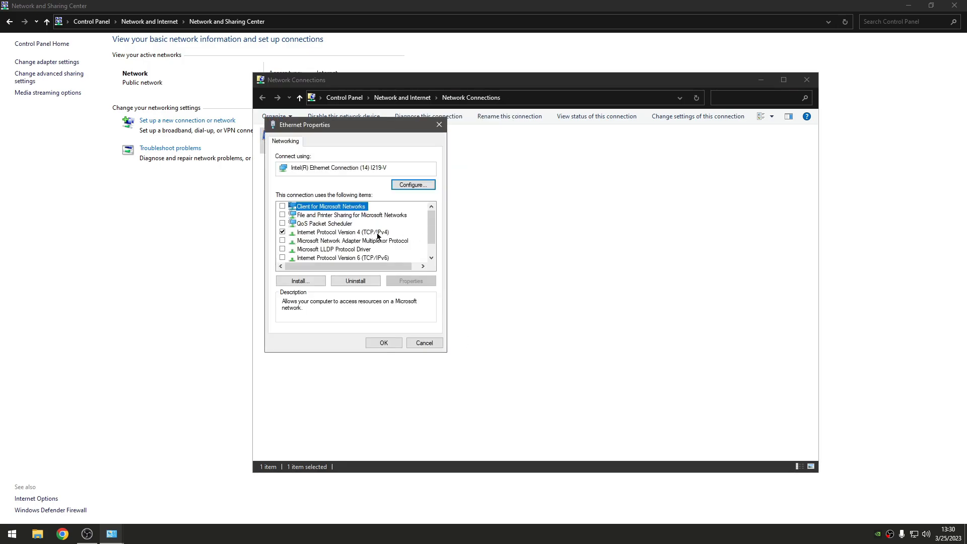
pyautogui.doubleClick(328, 233)
pyautogui.click(301, 304)
pyautogui.click(403, 315)
pyautogui.write('1')
pyautogui.write('1.1.')
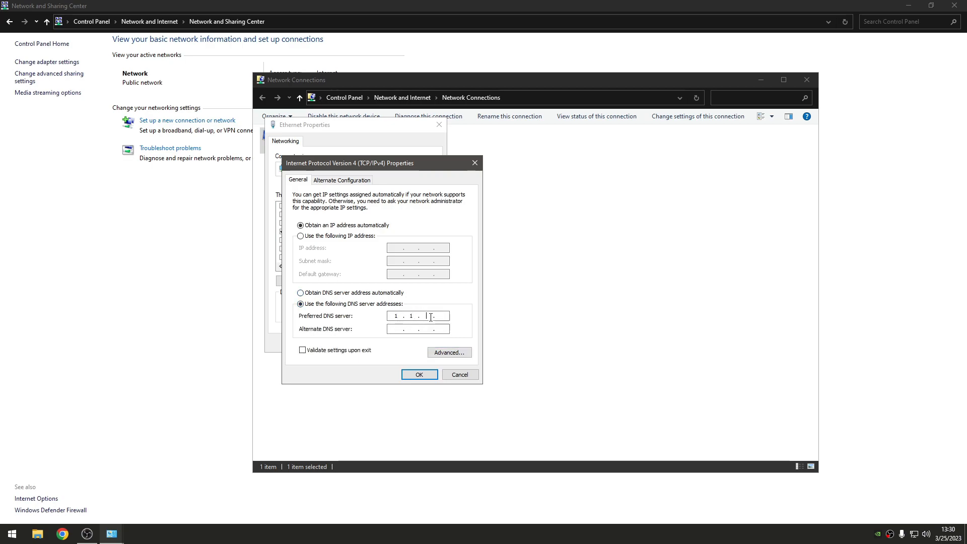
pyautogui.write('1..')
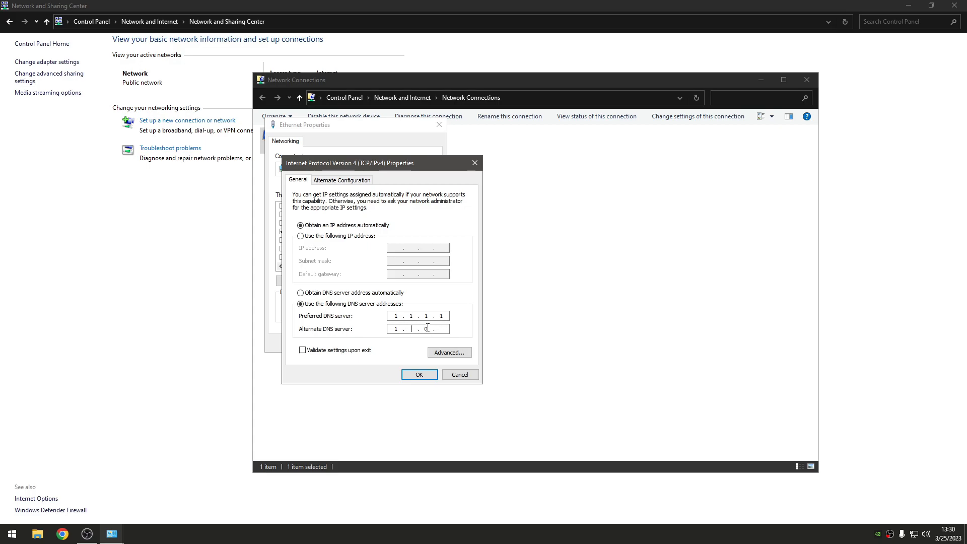
pyautogui.write('1')
pyautogui.click(421, 375)
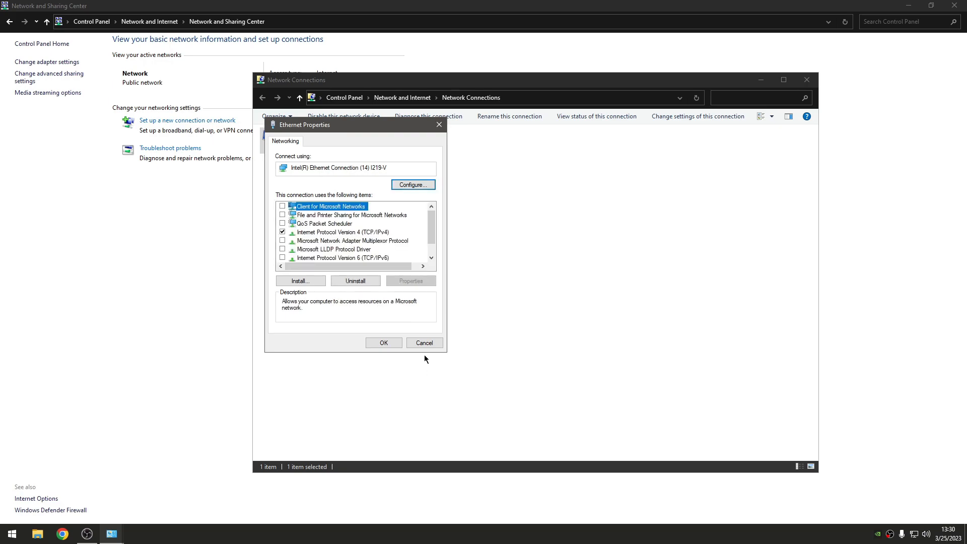
# Step: Reopen the Ethernet properties and, in the adapter's power management configuration, turn off "Allow this device to wake the computer"
pyautogui.click(416, 189)
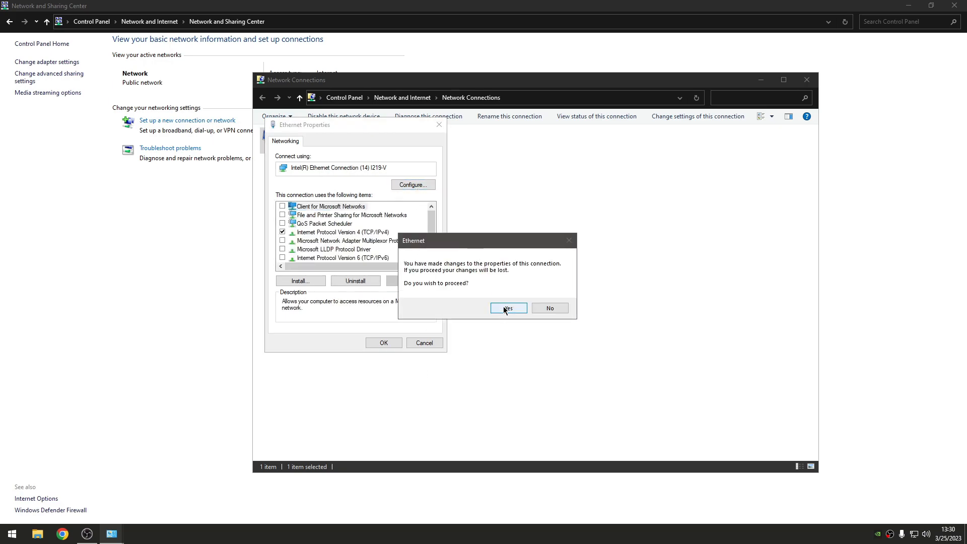
pyautogui.click(543, 308)
pyautogui.click(424, 343)
pyautogui.rightClick(349, 144)
pyautogui.click(375, 153)
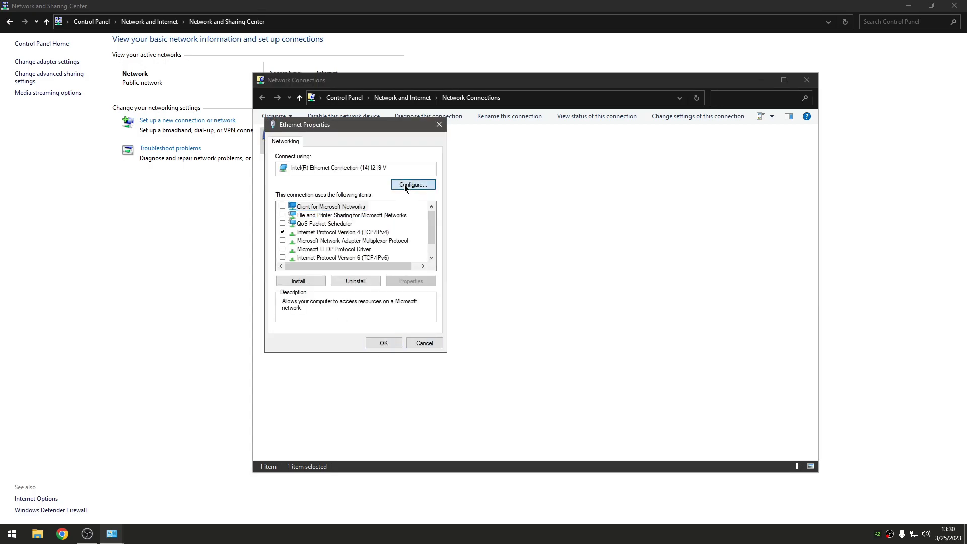
pyautogui.click(416, 188)
pyautogui.moveTo(167, 40); pyautogui.dragTo(504, 223)
pyautogui.click(524, 234)
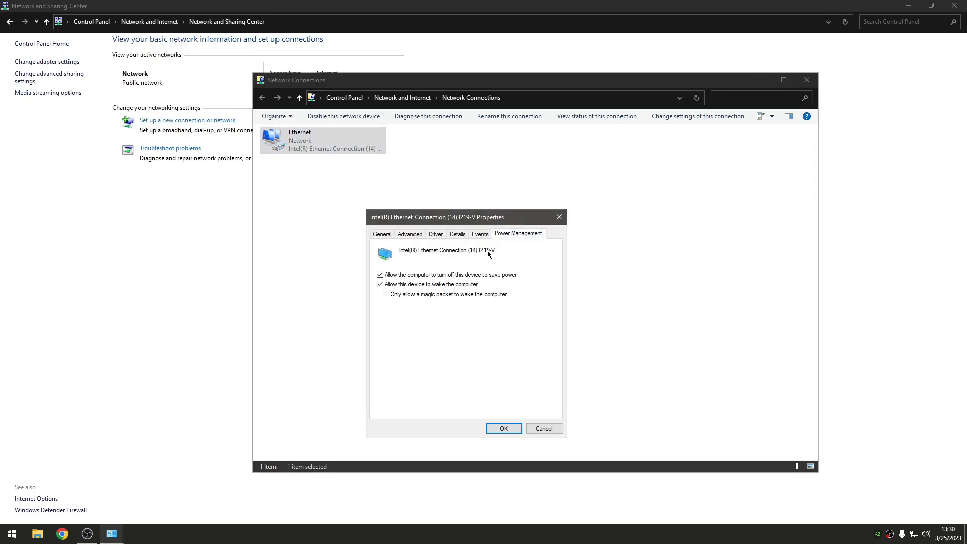
pyautogui.click(412, 284)
pyautogui.click(504, 428)
# Step: Turn off "Allow the computer to turn off this device to save power" for the Ethernet adapter
pyautogui.rightClick(339, 141)
pyautogui.click(377, 238)
pyautogui.click(402, 184)
pyautogui.click(199, 64)
pyautogui.click(57, 105)
pyautogui.click(181, 258)
# Step: Open the Ethernet adapter's advanced driver properties and set Enable PME to Disabled
pyautogui.rightClick(322, 140)
pyautogui.click(370, 240)
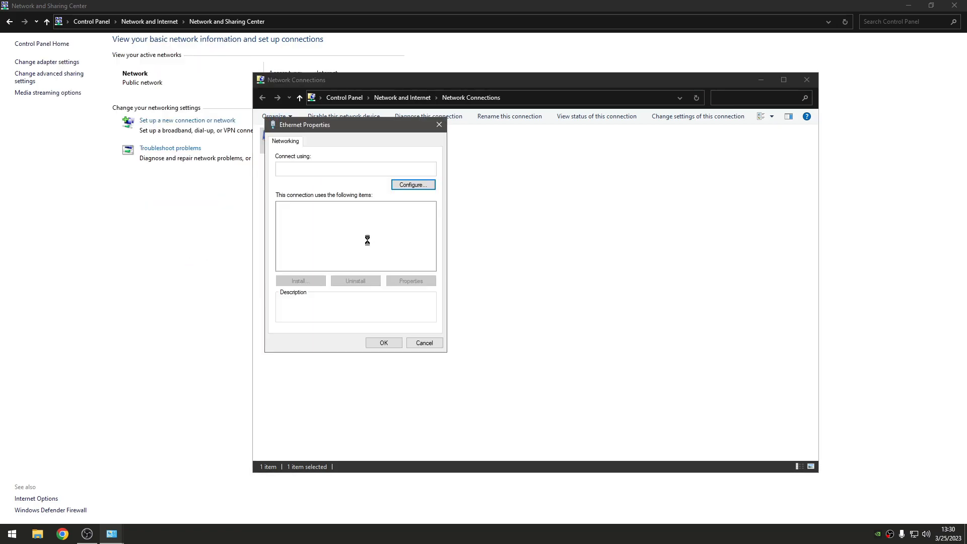
pyautogui.click(409, 188)
pyautogui.click(100, 76)
pyautogui.moveTo(147, 55); pyautogui.dragTo(464, 140)
pyautogui.click(436, 225)
pyautogui.click(440, 217)
pyautogui.click(505, 213)
pyautogui.click(505, 221)
# Step: Turn off Energy Efficient Ethernet and set Flow Control to Disabled in the adapter's advanced properties
pyautogui.click(438, 229)
pyautogui.click(458, 224)
pyautogui.click(499, 215)
pyautogui.click(499, 221)
pyautogui.click(428, 237)
pyautogui.click(527, 212)
pyautogui.click(524, 220)
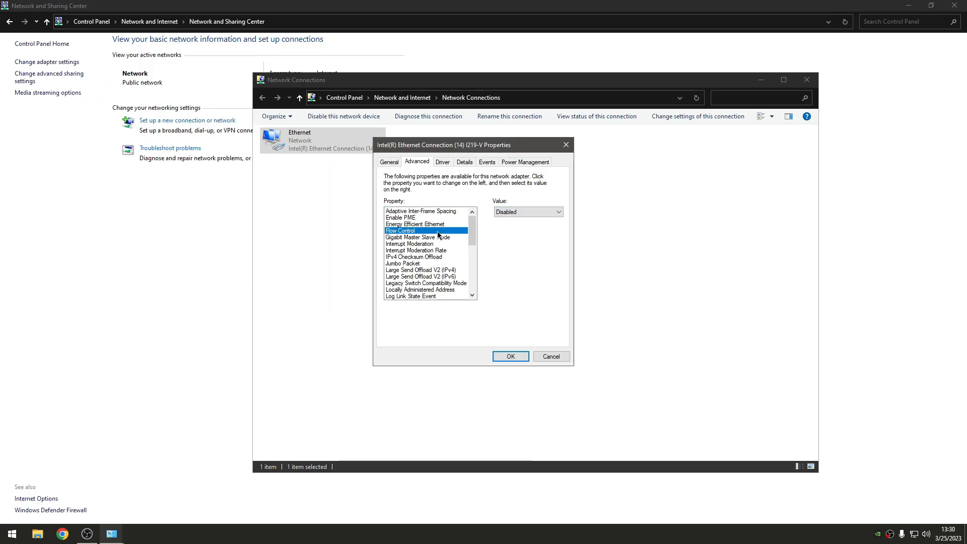
# Step: Set the adapter's Gigabit Master Slave Mode to Force Master Mode
pyautogui.click(525, 212)
pyautogui.click(524, 225)
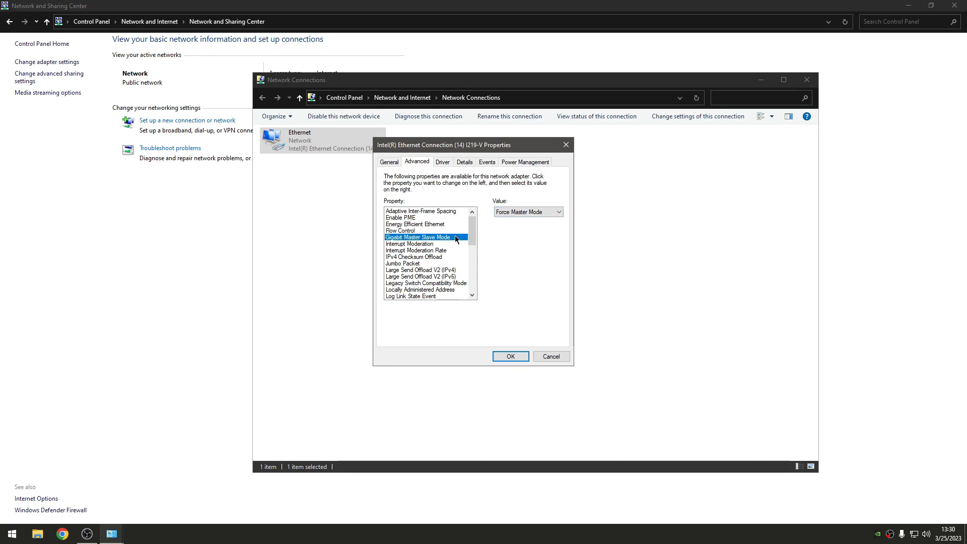
pyautogui.click(514, 212)
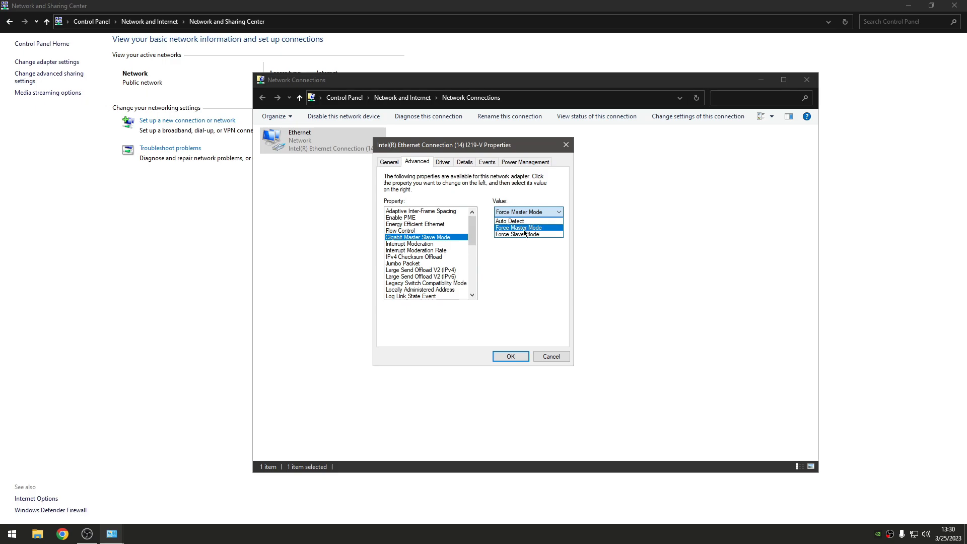
pyautogui.click(430, 239)
# Step: Set Interrupt Moderation to Disabled and Interrupt Moderation Rate to Off
pyautogui.click(429, 244)
pyautogui.click(513, 213)
pyautogui.click(506, 228)
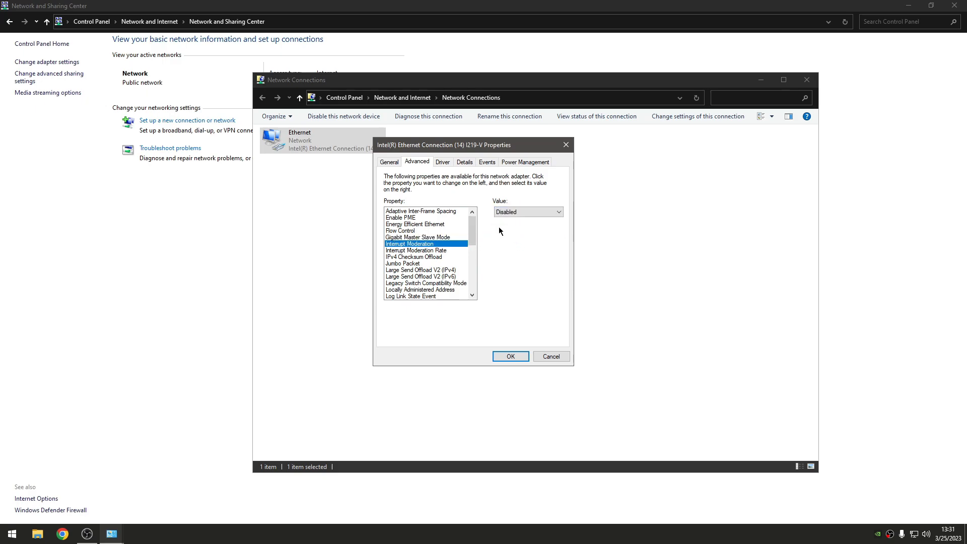
pyautogui.click(436, 251)
pyautogui.click(554, 212)
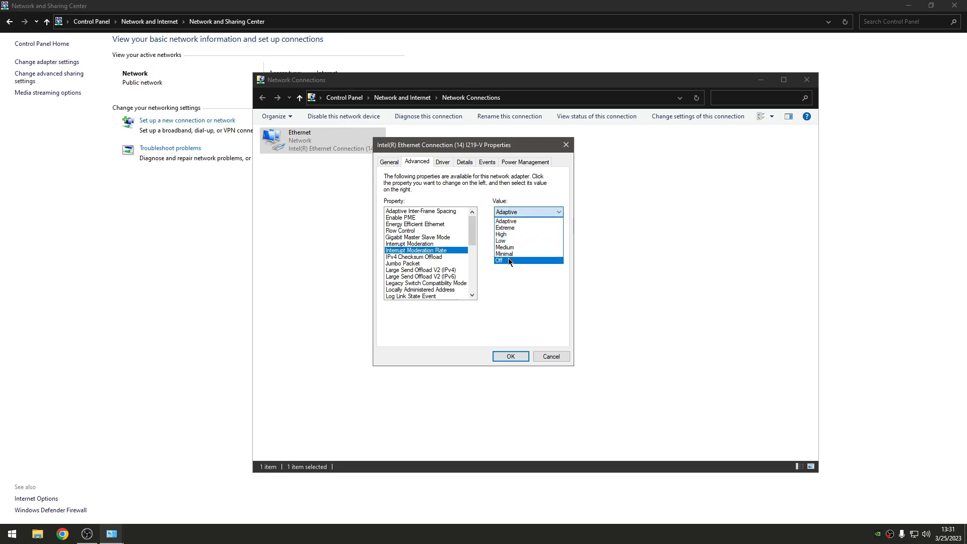
pyautogui.click(508, 261)
# Step: Set Large Send Offload V2 to Disabled for both IPv4 and IPv6
pyautogui.click(429, 257)
pyautogui.click(529, 212)
pyautogui.click(436, 264)
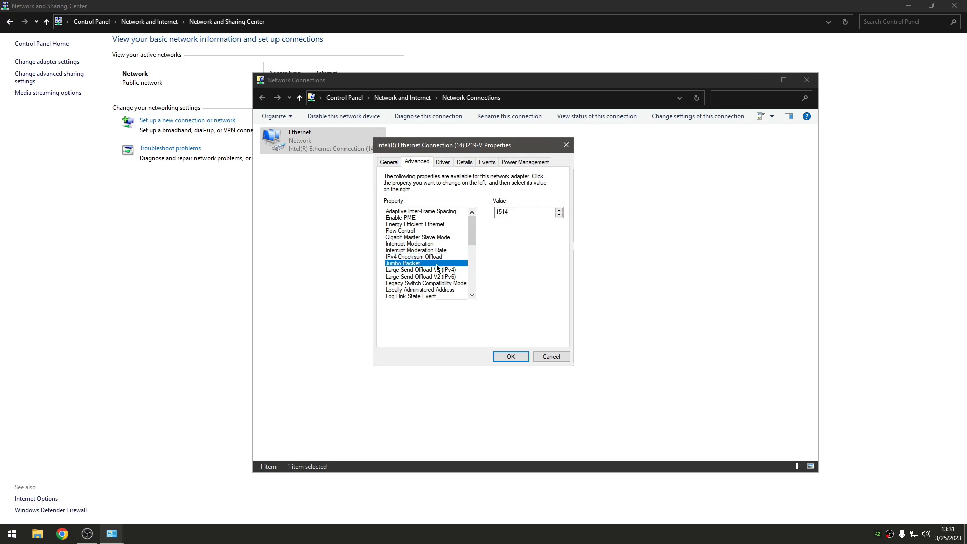
pyautogui.click(437, 270)
pyautogui.click(529, 212)
pyautogui.click(506, 222)
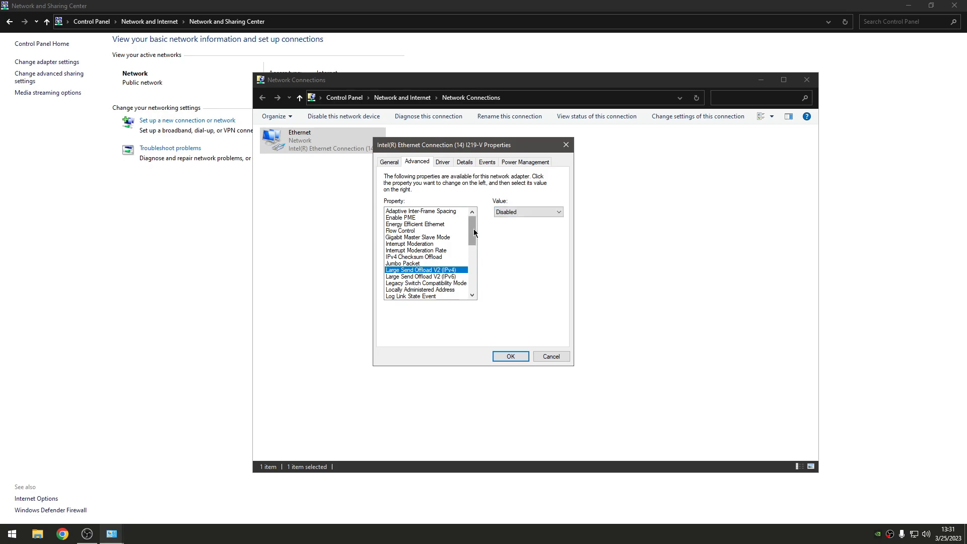
pyautogui.scroll(-1, 436, 255)
pyautogui.click(436, 257)
pyautogui.click(529, 213)
pyautogui.click(506, 222)
# Step: Set Legacy Switch Compatibility Mode to Disabled in the adapter's advanced properties
pyautogui.scroll(-1, 475, 238)
pyautogui.moveTo(475, 237); pyautogui.dragTo(475, 240)
pyautogui.click(444, 243)
pyautogui.click(527, 212)
pyautogui.click(523, 221)
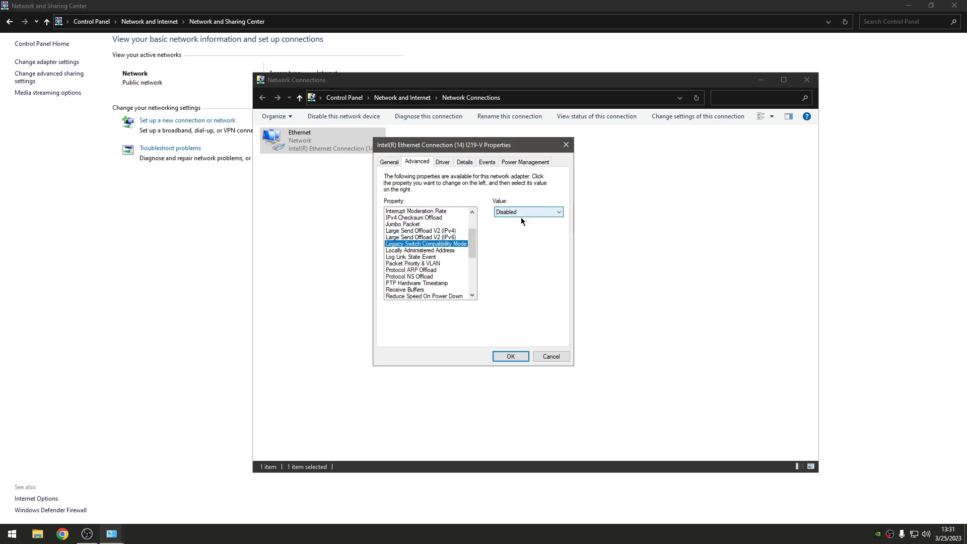
pyautogui.click(432, 251)
# Step: Disable Log Link State Event and Packet Priority & VLAN for the adapter
pyautogui.click(442, 257)
pyautogui.click(529, 212)
pyautogui.click(507, 222)
pyautogui.click(440, 263)
pyautogui.click(514, 210)
pyautogui.click(514, 223)
# Step: Disable Protocol ARP Offload and Protocol NS Offload for the adapter
pyautogui.scroll(-1, 472, 240)
pyautogui.click(423, 250)
pyautogui.click(522, 210)
pyautogui.click(516, 219)
pyautogui.click(433, 237)
pyautogui.click(529, 212)
pyautogui.click(513, 223)
# Step: Set PTP Hardware Timestamp and Reduce Speed On Power Down to Disabled
pyautogui.click(434, 244)
pyautogui.click(534, 214)
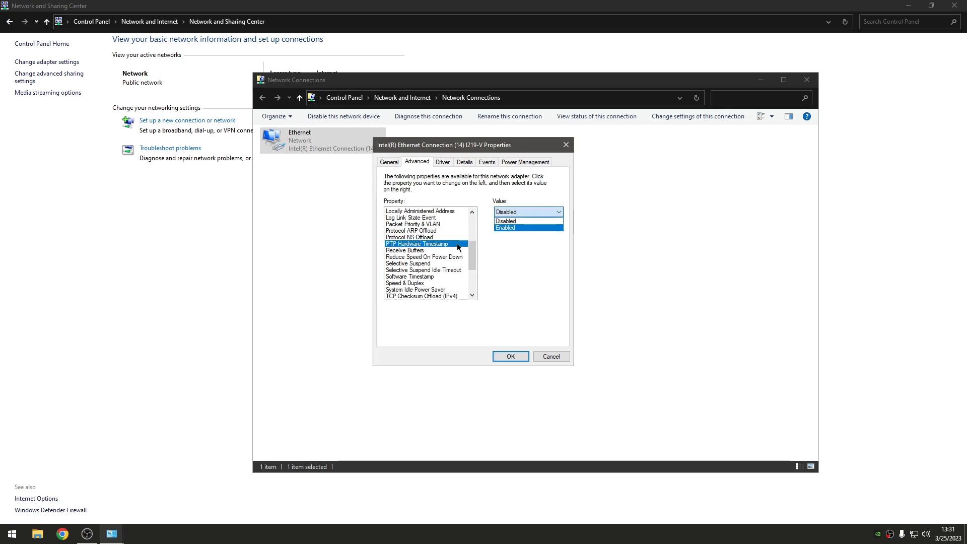
pyautogui.click(523, 224)
pyautogui.click(436, 251)
pyautogui.click(451, 257)
pyautogui.click(529, 212)
pyautogui.click(520, 219)
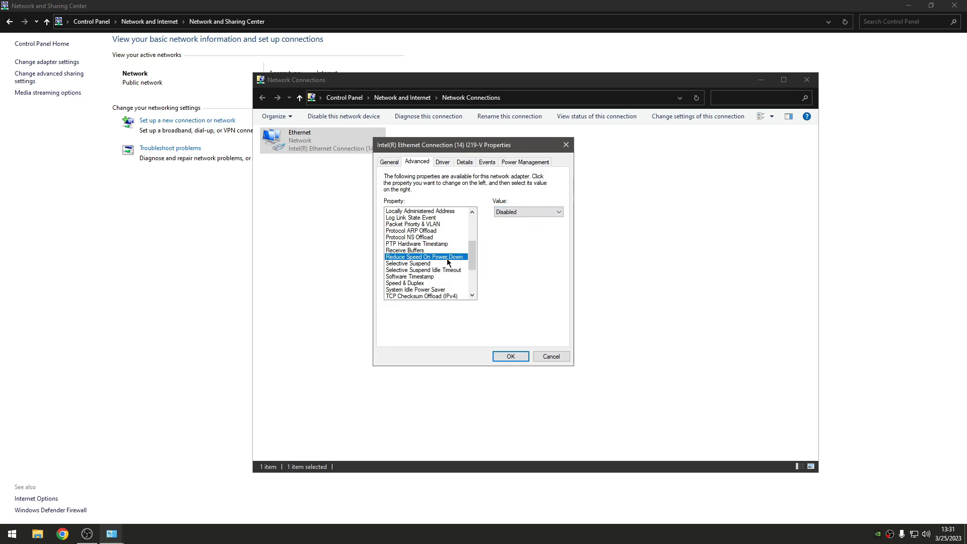
# Step: Set Selective Suspend to Disabled and check the Software Timestamp setting
pyautogui.click(447, 263)
pyautogui.click(506, 212)
pyautogui.click(505, 224)
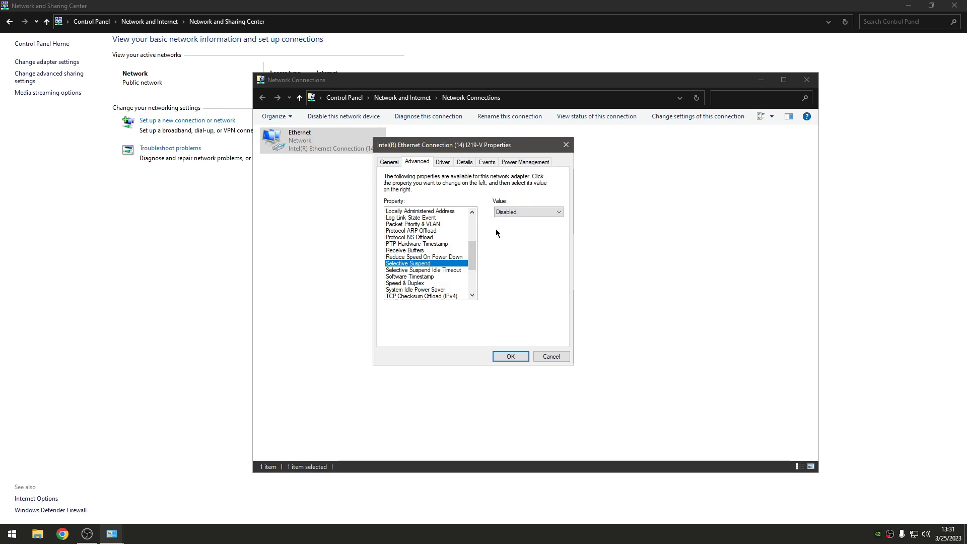
pyautogui.click(440, 270)
pyautogui.click(451, 276)
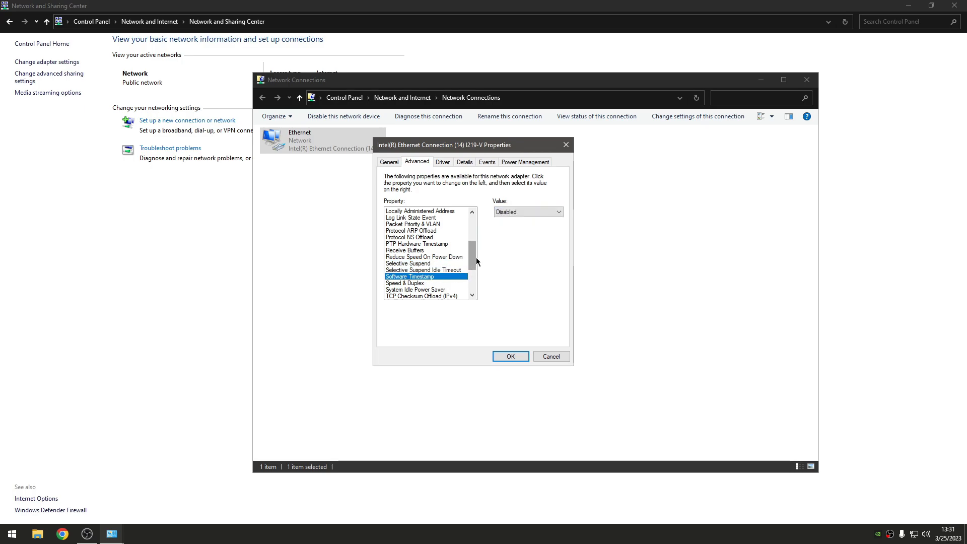
# Step: Set the adapter's Speed & Duplex to 1.0 Gbps Full Duplex
pyautogui.click(451, 283)
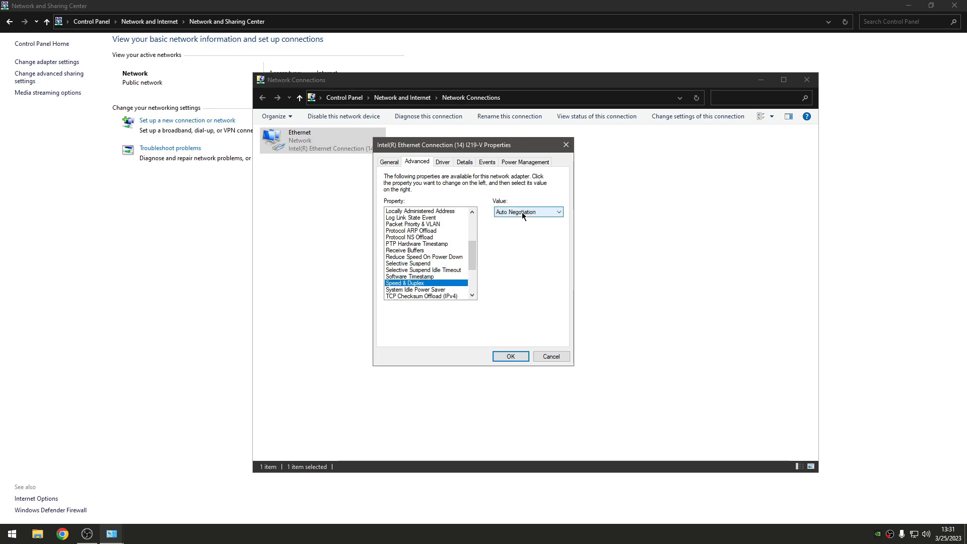
pyautogui.click(522, 214)
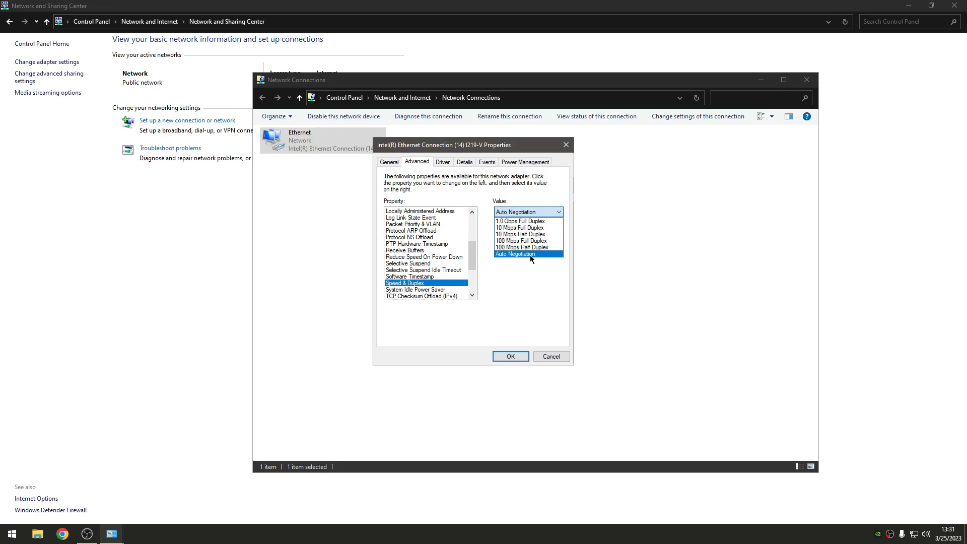
pyautogui.click(522, 221)
# Step: Disable TCP Checksum Offload for both IPv4 and IPv6
pyautogui.click(436, 290)
pyautogui.scroll(-3, 479, 246)
pyautogui.click(443, 231)
pyautogui.click(530, 216)
pyautogui.click(521, 222)
pyautogui.click(446, 237)
pyautogui.click(529, 212)
pyautogui.click(516, 222)
# Step: Disable UDP Checksum Offload for both IPv4 and IPv6
pyautogui.click(440, 245)
pyautogui.click(439, 250)
pyautogui.click(524, 215)
pyautogui.click(514, 220)
pyautogui.click(436, 257)
pyautogui.click(526, 212)
pyautogui.click(519, 221)
# Step: Set Ultra Low Power Mode to Disabled and choose the first available value for Wait for Link
pyautogui.click(437, 263)
pyautogui.click(526, 212)
pyautogui.click(507, 221)
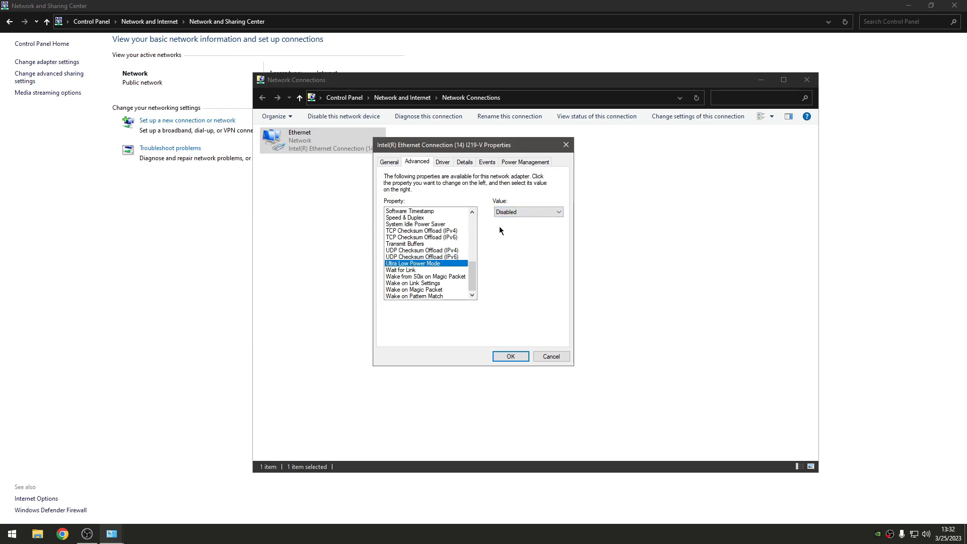
pyautogui.click(417, 270)
pyautogui.click(546, 212)
pyautogui.click(518, 222)
# Step: Disable Wake from S0ix on Magic Packet and check the Wake on Link Settings value
pyautogui.click(425, 277)
pyautogui.click(526, 212)
pyautogui.click(514, 221)
pyautogui.click(431, 283)
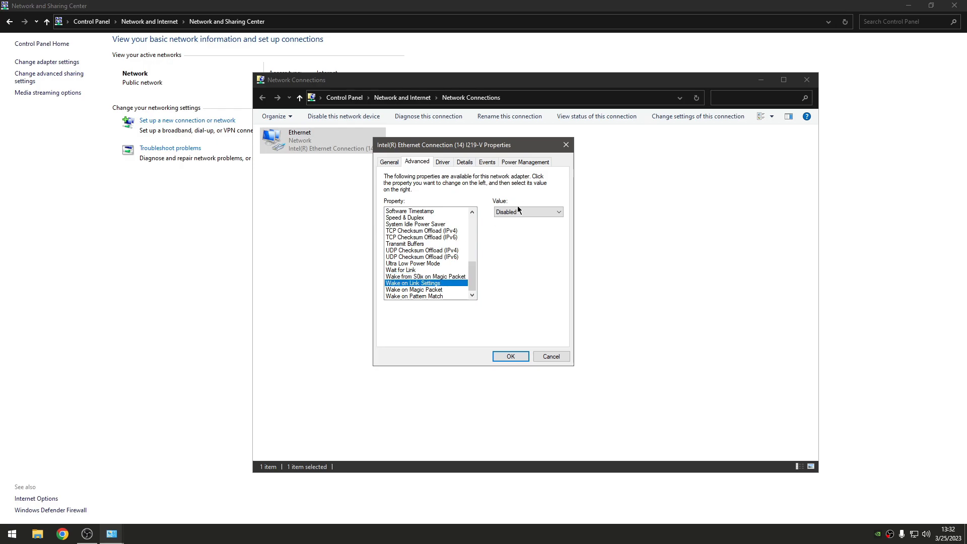
# Step: Disable Wake on Magic Packet and Wake on Pattern Match, and apply the adapter's advanced properties
pyautogui.click(415, 289)
pyautogui.click(511, 213)
pyautogui.click(509, 220)
pyautogui.click(442, 296)
pyautogui.click(518, 213)
pyautogui.click(508, 220)
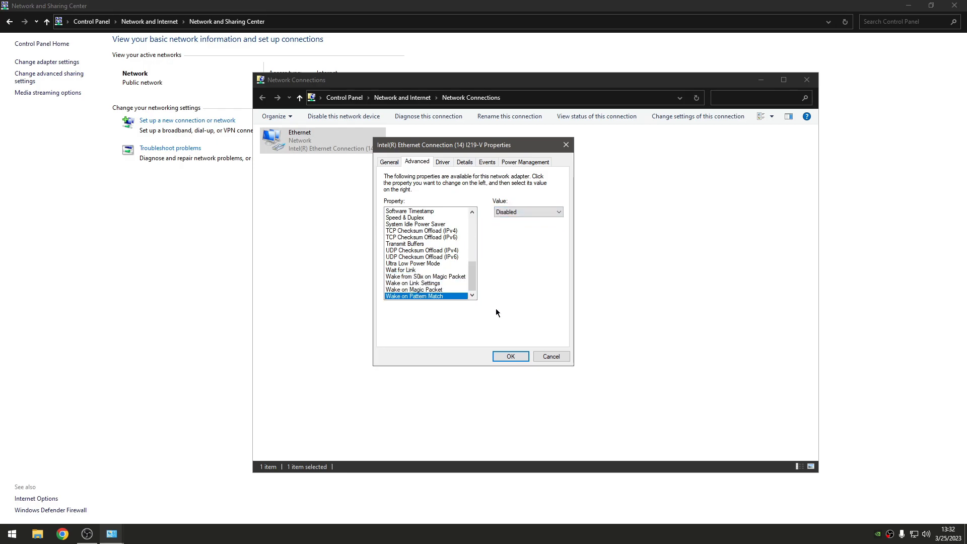
pyautogui.click(507, 356)
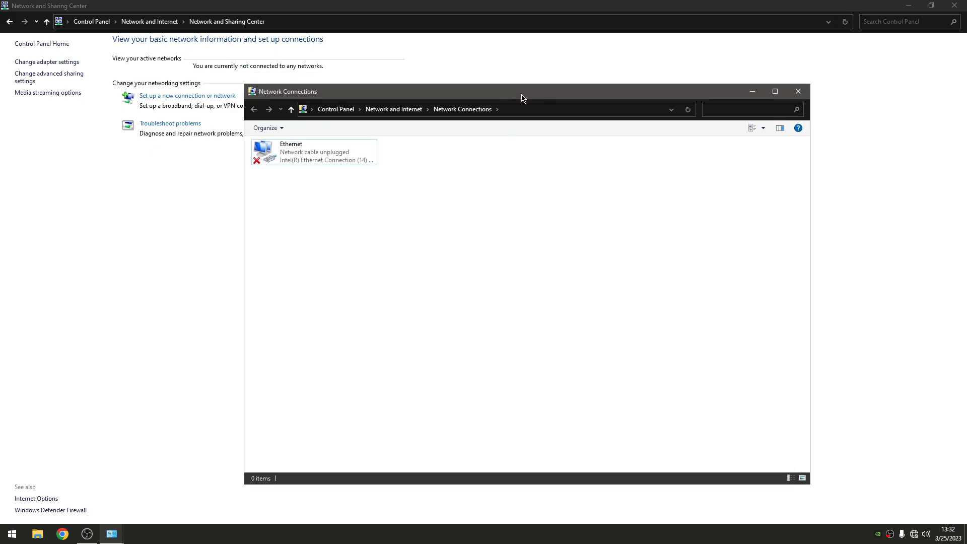
# Step: In the advanced sharing settings for all networks, choose 128-bit encryption for file sharing connections and save the changes
pyautogui.click(797, 92)
pyautogui.click(51, 75)
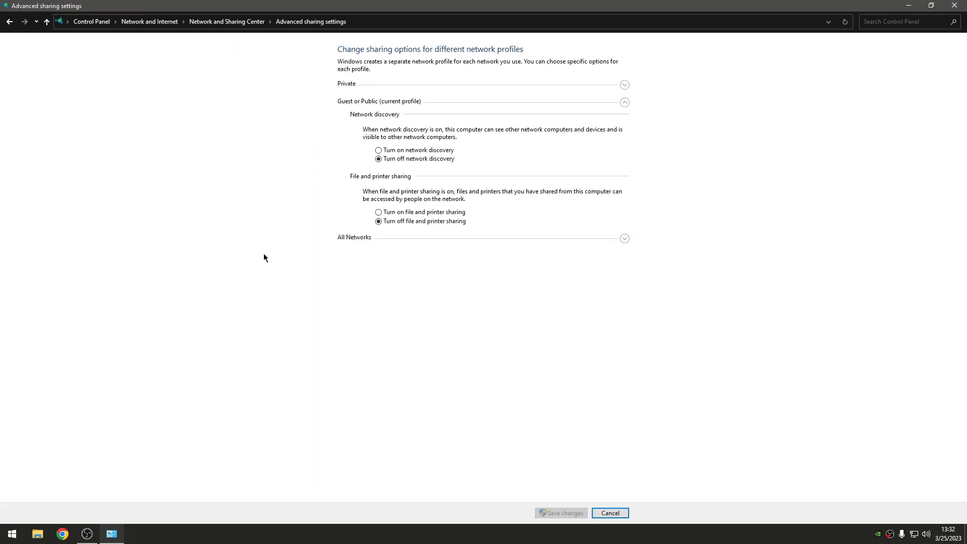
pyautogui.click(377, 238)
pyautogui.click(391, 302)
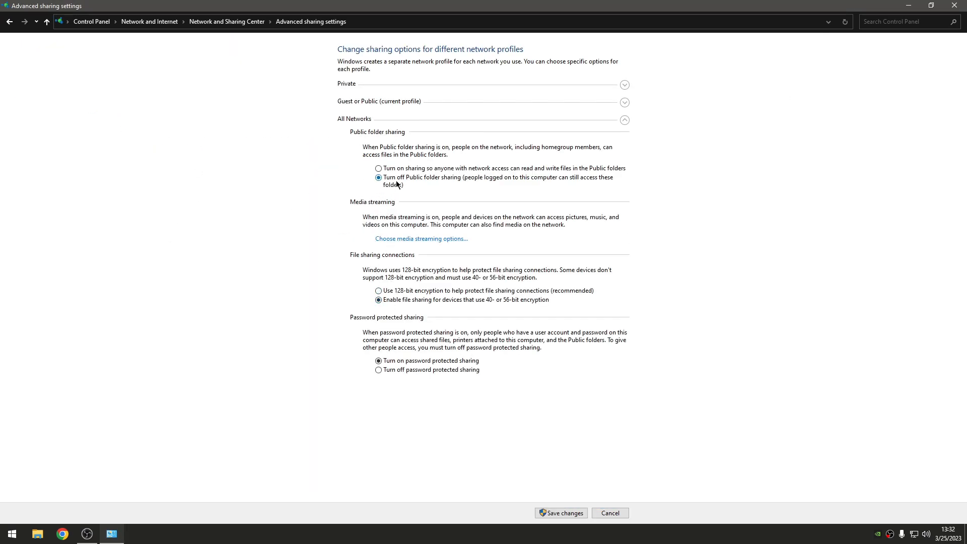
pyautogui.click(387, 293)
pyautogui.click(551, 512)
# Step: Check whether media streaming is turned on and return to the Network and Internet overview
pyautogui.click(61, 94)
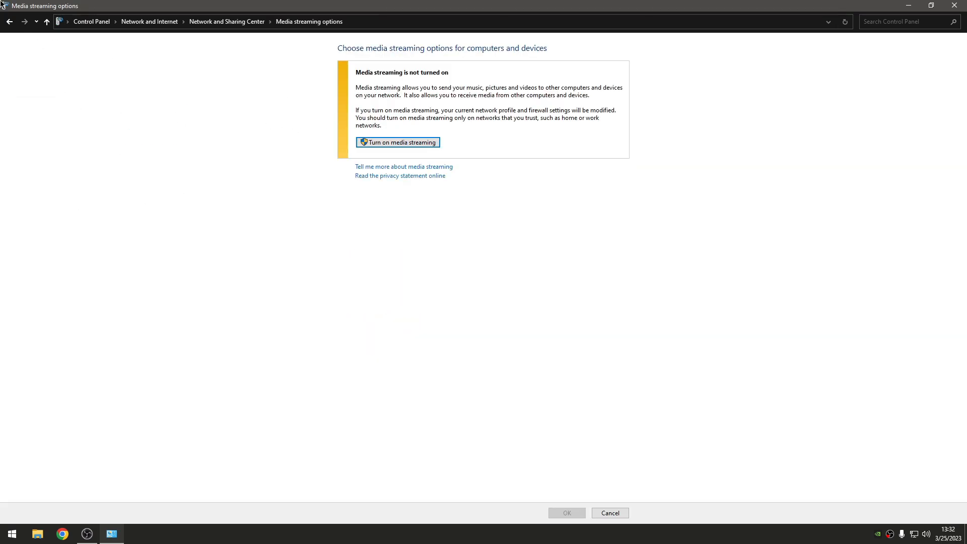
pyautogui.click(9, 22)
pyautogui.click(10, 21)
# Step: Open Internet Options and review the website data settings for browsing history without changing them
pyautogui.click(158, 73)
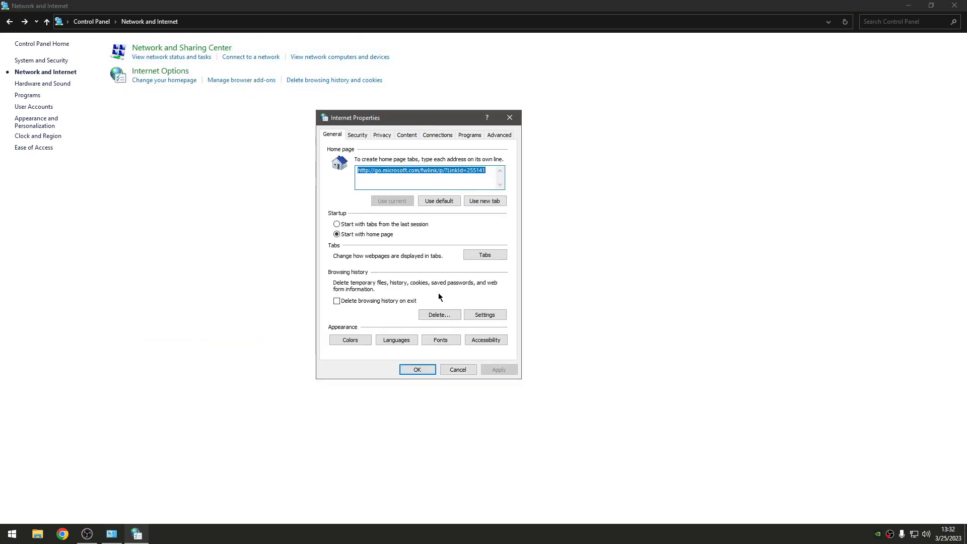
pyautogui.click(484, 313)
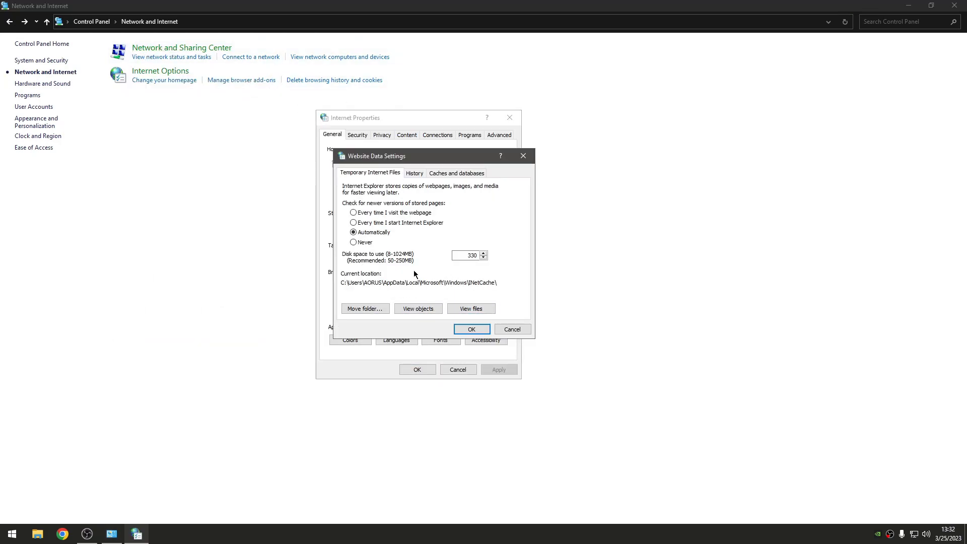
pyautogui.click(511, 330)
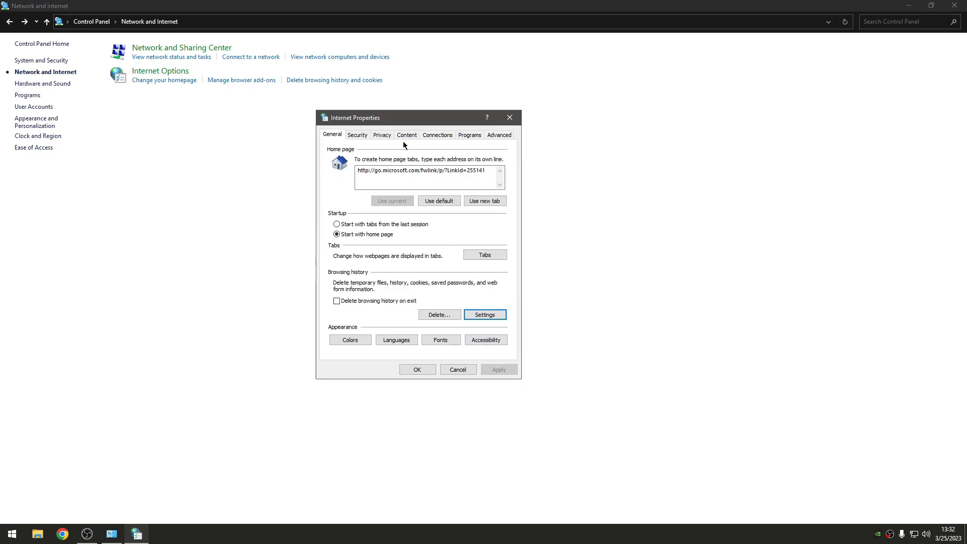
# Step: Review the Security, Privacy, Connections and Programs settings in Internet Properties without changing them
pyautogui.click(365, 135)
pyautogui.click(382, 135)
pyautogui.click(485, 219)
pyautogui.click(528, 133)
pyautogui.click(438, 135)
pyautogui.click(469, 135)
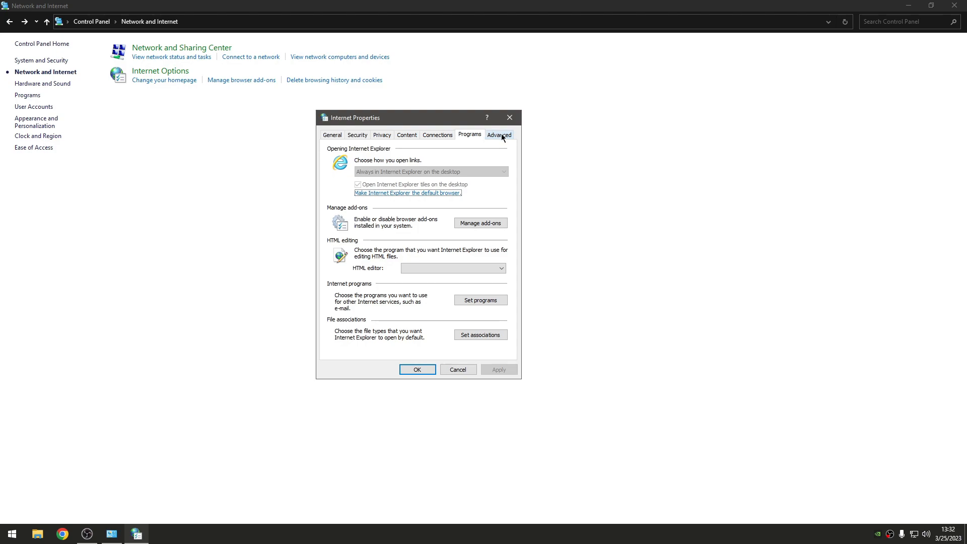
# Step: Open the browser add-on manager and review the toolbars and extensions, search providers and accelerators
pyautogui.click(481, 222)
pyautogui.click(208, 169)
pyautogui.click(210, 158)
pyautogui.click(206, 181)
pyautogui.click(213, 160)
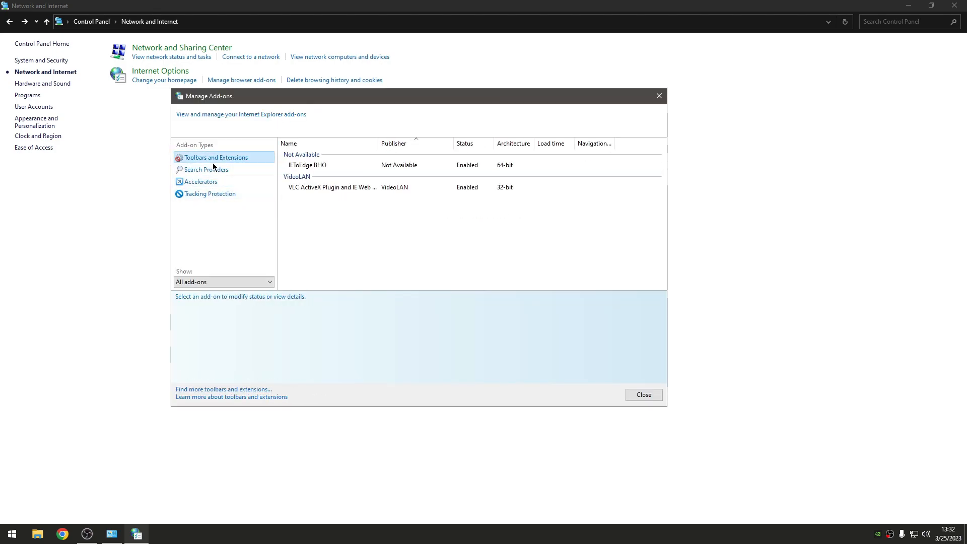
# Step: List the add-ons that run without permission, disable all of them, and confirm the Internet properties
pyautogui.click(190, 282)
pyautogui.click(211, 299)
pyautogui.click(359, 197)
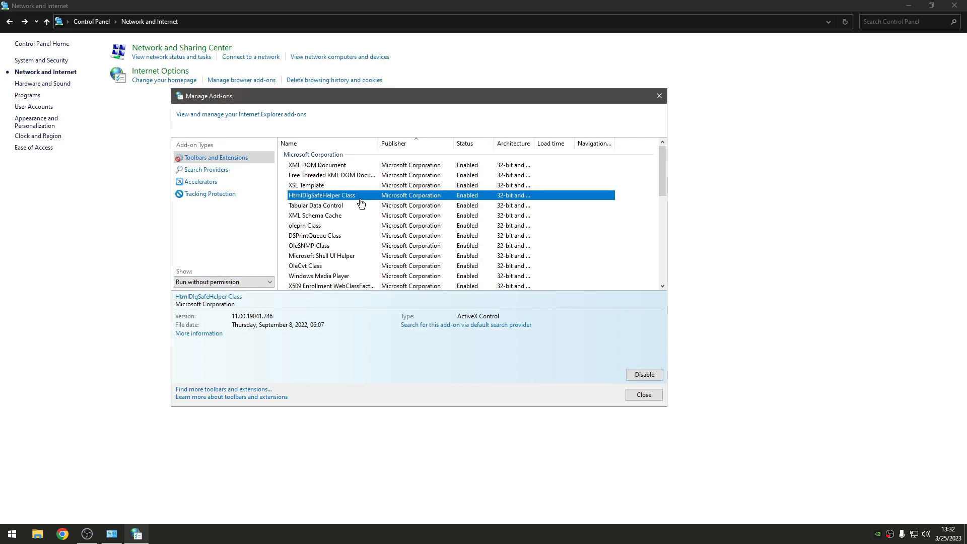
pyautogui.hotkey('ctrl', 'a')
pyautogui.click(649, 376)
pyautogui.click(644, 395)
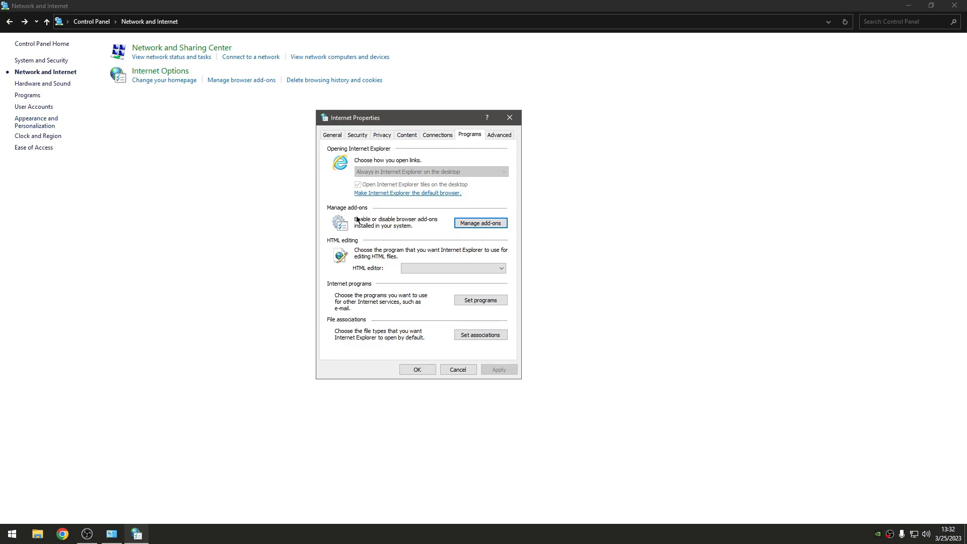
pyautogui.click(405, 373)
# Step: Go to Hardware and Sound, check the installed hardware in Devices and Printers, and return to the category
pyautogui.click(115, 22)
pyautogui.click(88, 21)
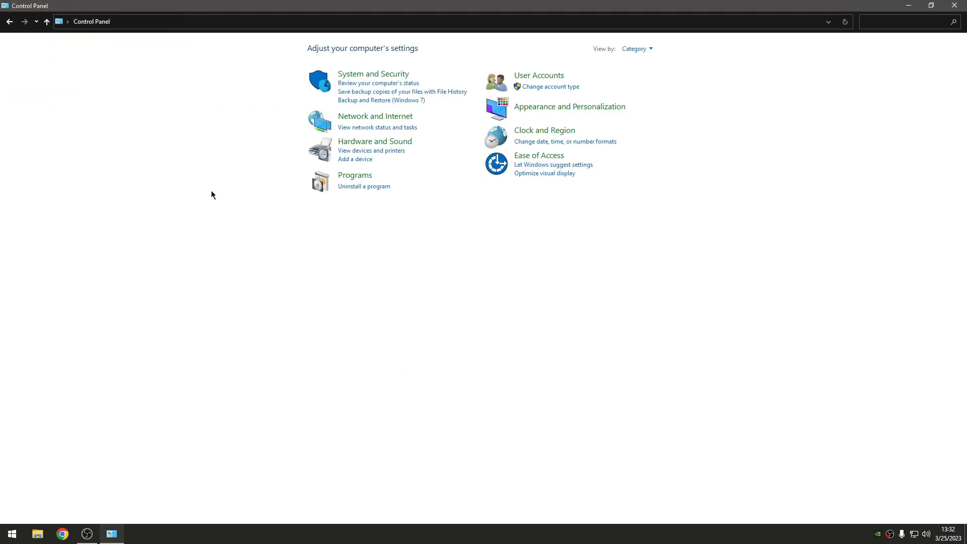
pyautogui.click(394, 142)
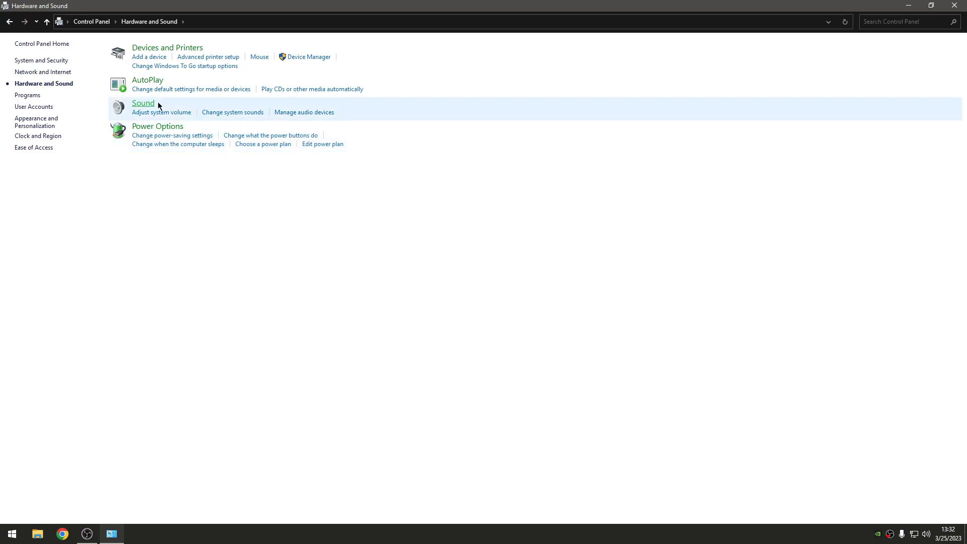
pyautogui.click(162, 58)
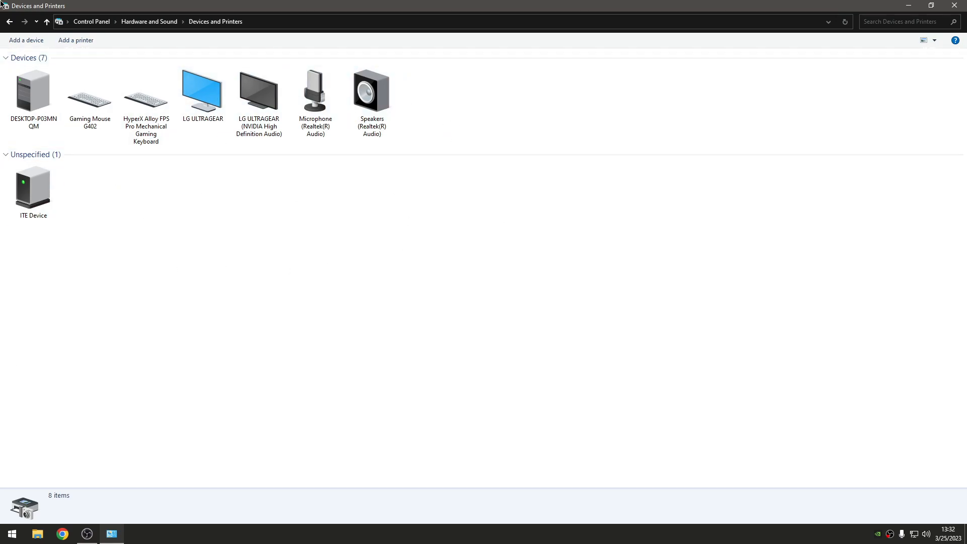
pyautogui.click(10, 22)
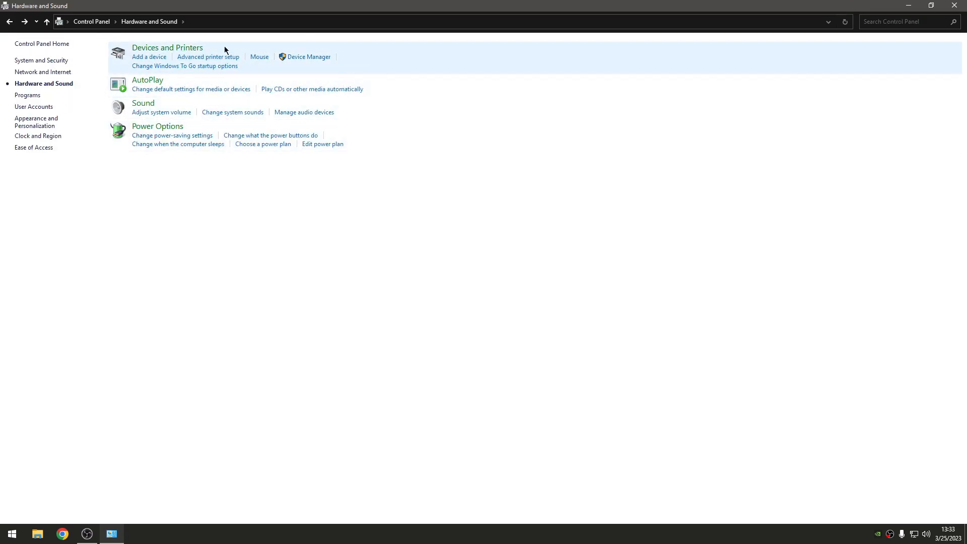
# Step: Turn off Enhance pointer precision in the mouse properties and apply the change
pyautogui.click(258, 57)
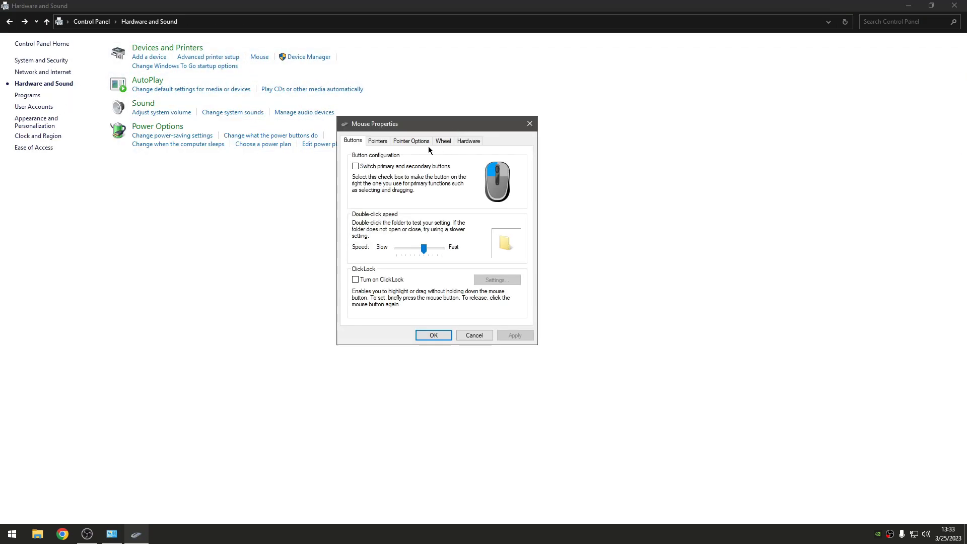
pyautogui.click(411, 140)
pyautogui.click(385, 194)
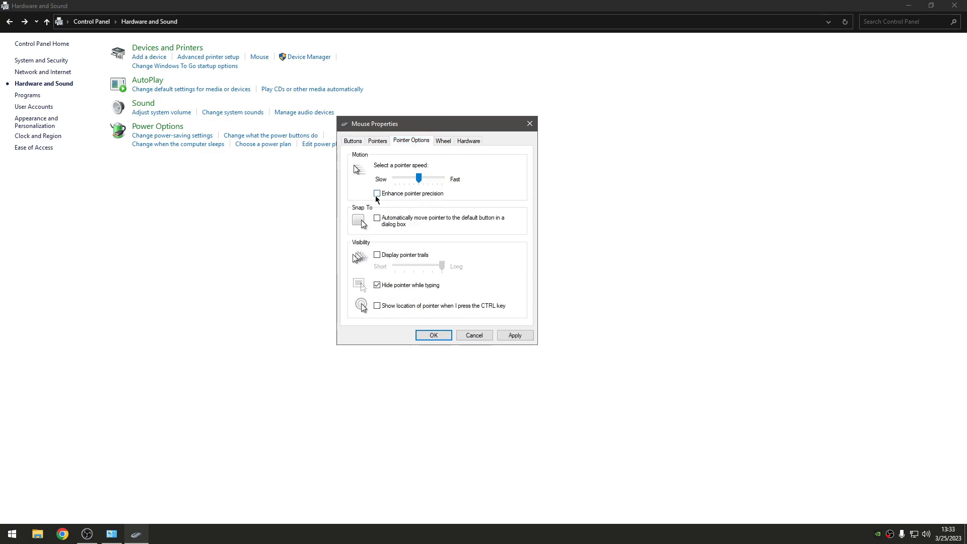
pyautogui.click(526, 335)
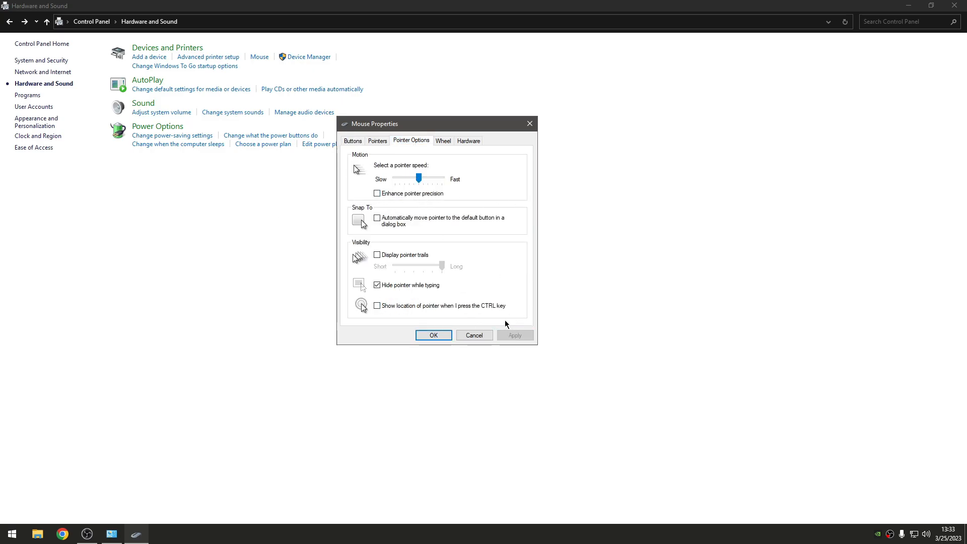
# Step: Check the pointer scheme, then set the mouse double-click speed to the fastest value and apply it
pyautogui.click(378, 140)
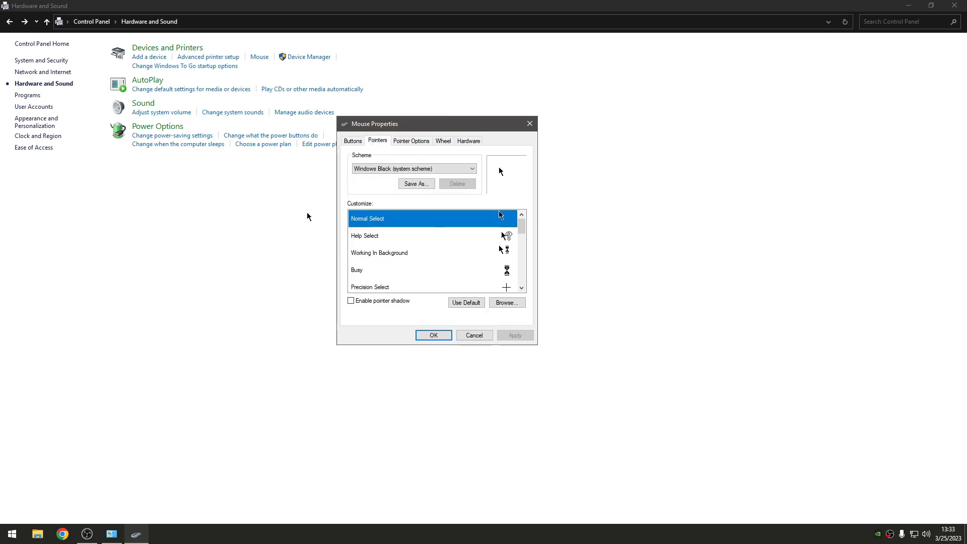
pyautogui.click(409, 141)
pyautogui.moveTo(424, 121); pyautogui.dragTo(455, 140)
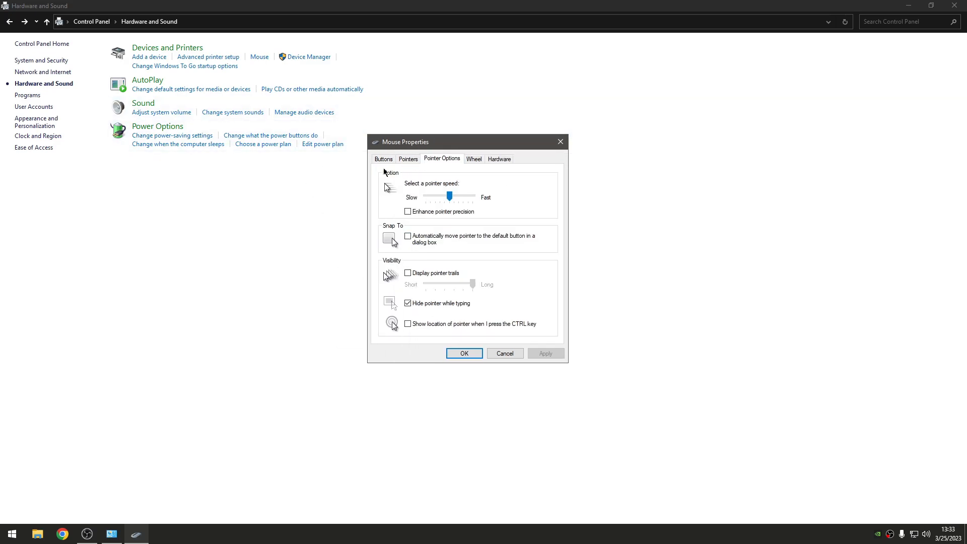
pyautogui.click(415, 157)
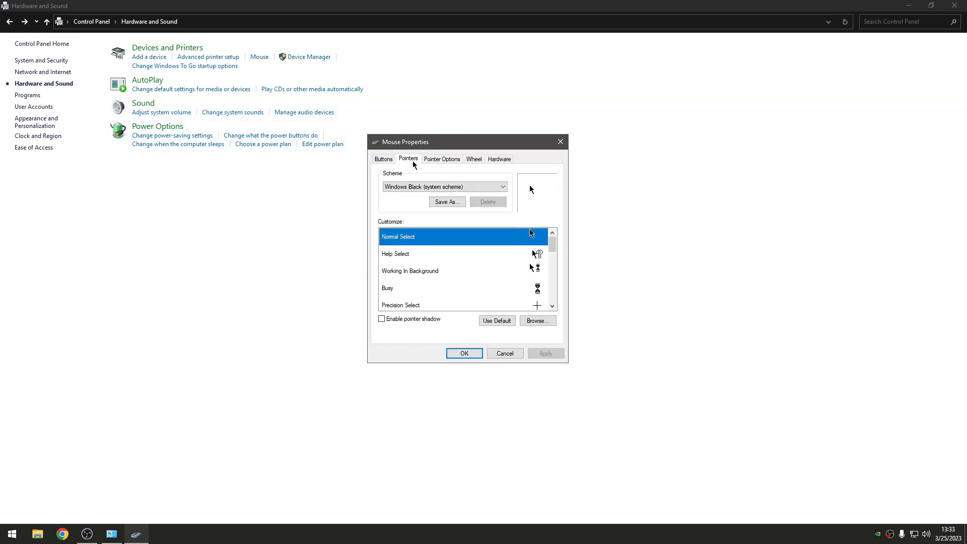
pyautogui.click(387, 159)
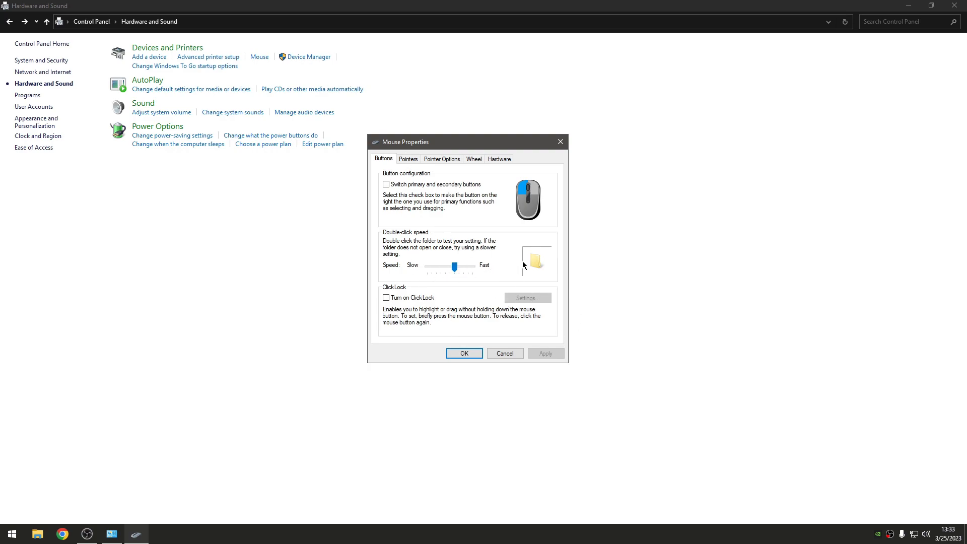
pyautogui.moveTo(454, 267); pyautogui.dragTo(483, 277)
pyautogui.click(547, 356)
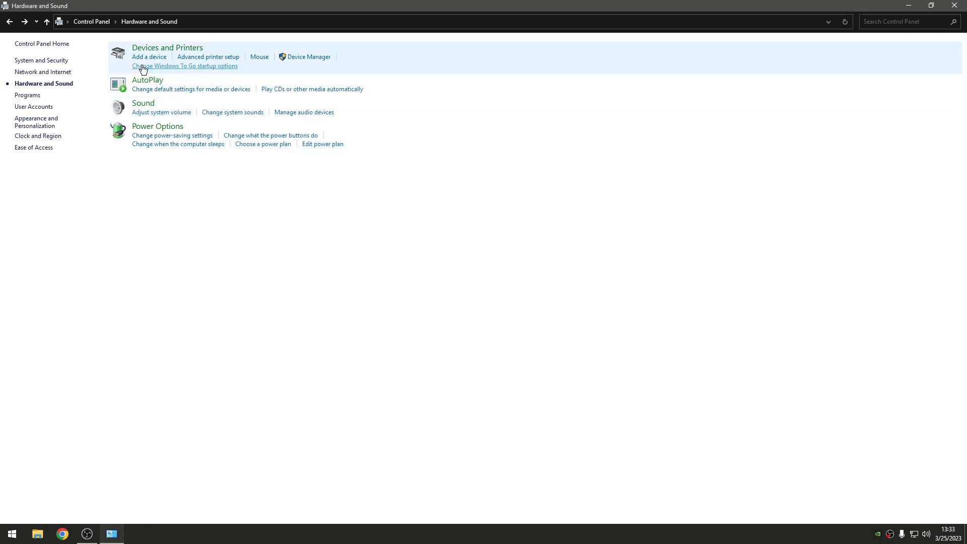
# Step: In the Sound settings, disable the LG ULTRAGEAR and the three NVIDIA Output playback devices
pyautogui.click(149, 104)
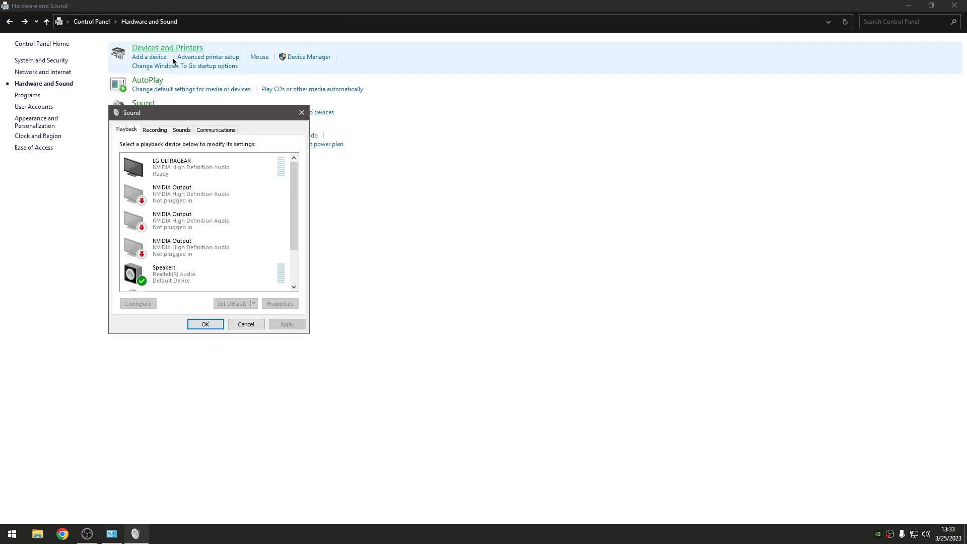
pyautogui.rightClick(389, 165)
pyautogui.click(408, 188)
pyautogui.rightClick(363, 195)
pyautogui.click(373, 210)
pyautogui.rightClick(369, 222)
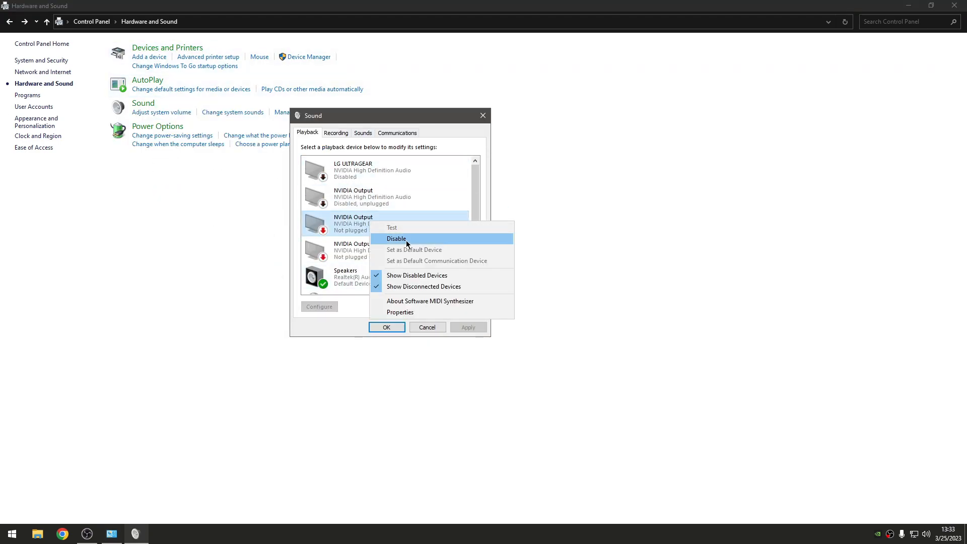
pyautogui.click(409, 238)
pyautogui.rightClick(395, 235)
pyautogui.click(424, 255)
# Step: Disable the Realtek Digital Output playback device and hide disabled devices from the list
pyautogui.scroll(-2, 370, 257)
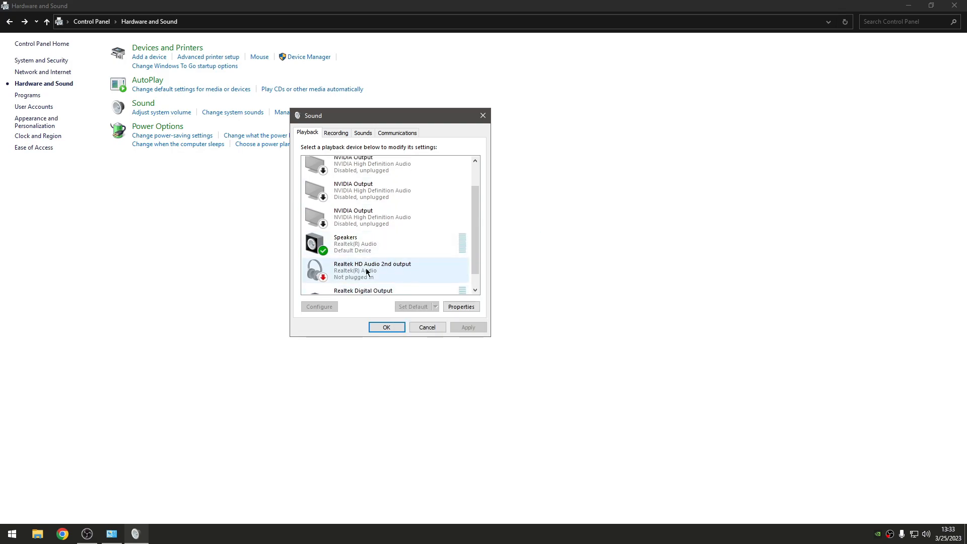
pyautogui.rightClick(391, 290)
pyautogui.click(409, 304)
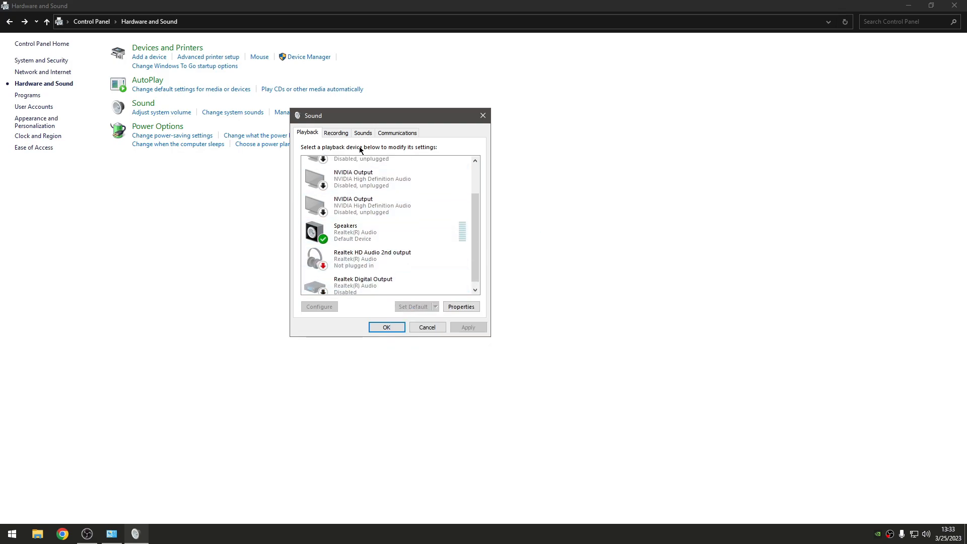
pyautogui.scroll(1, 384, 218)
pyautogui.scroll(1, 385, 218)
pyautogui.rightClick(355, 192)
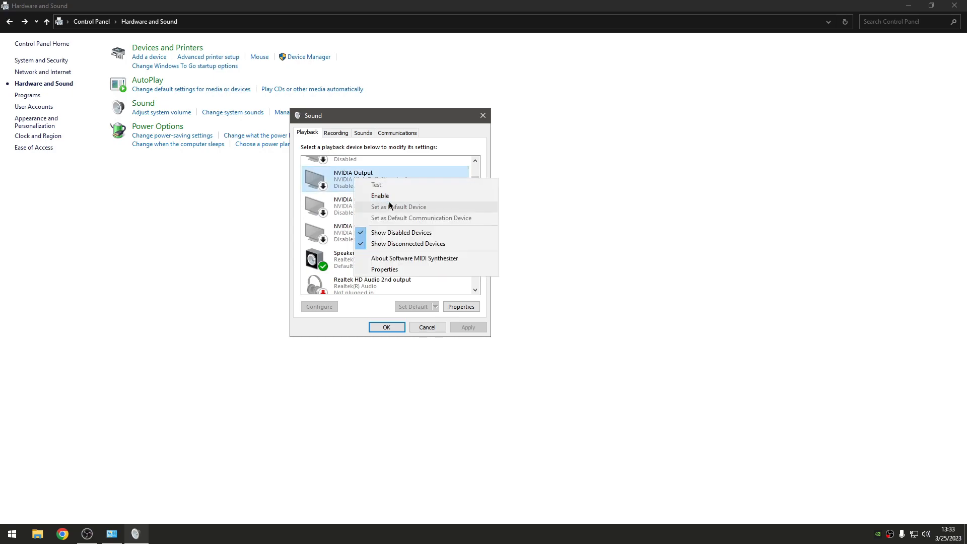
pyautogui.click(363, 229)
# Step: Choose the No Sounds scheme and check how Windows reacts to communications activity
pyautogui.click(363, 133)
pyautogui.click(347, 181)
pyautogui.click(347, 189)
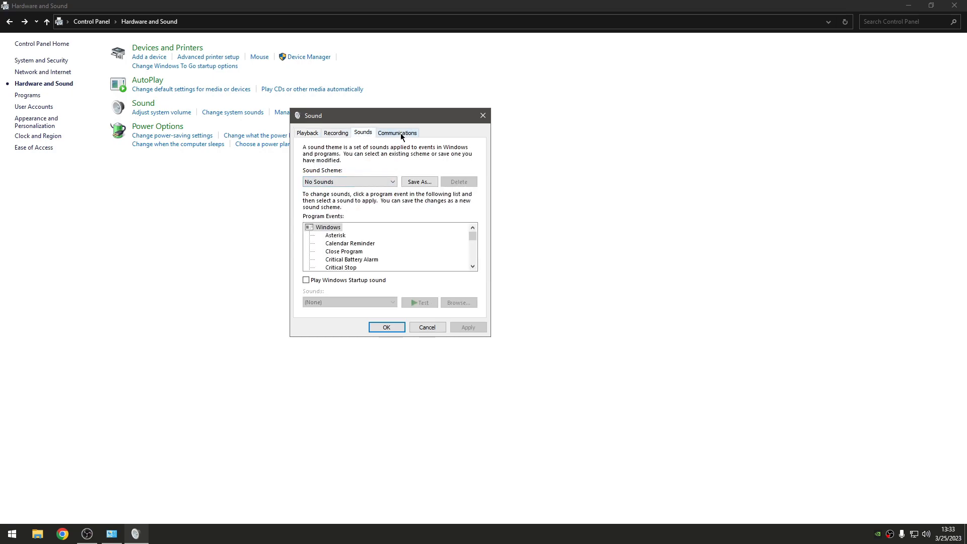
pyautogui.click(397, 133)
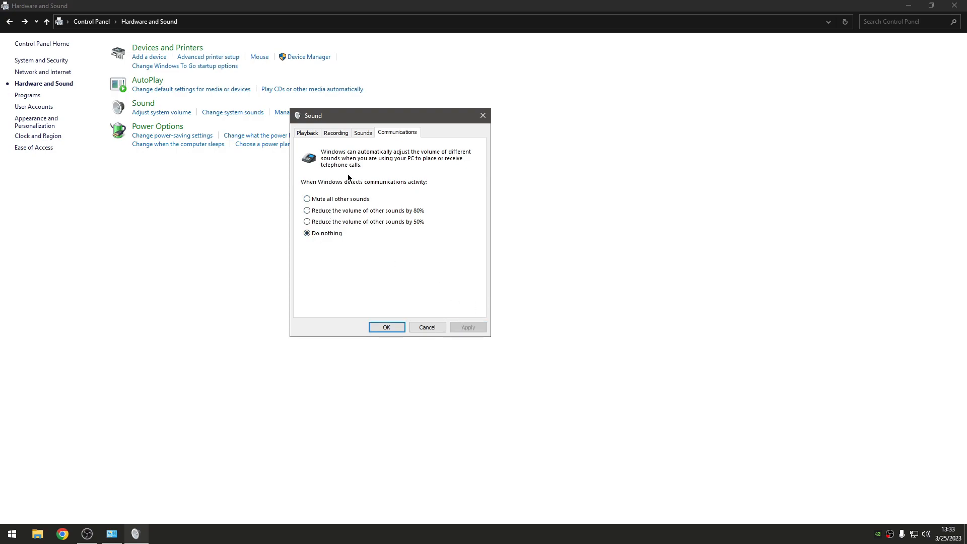
# Step: Check the listening and power management options of the microphone recording device, then close its properties
pyautogui.click(336, 133)
pyautogui.doubleClick(363, 174)
pyautogui.click(346, 171)
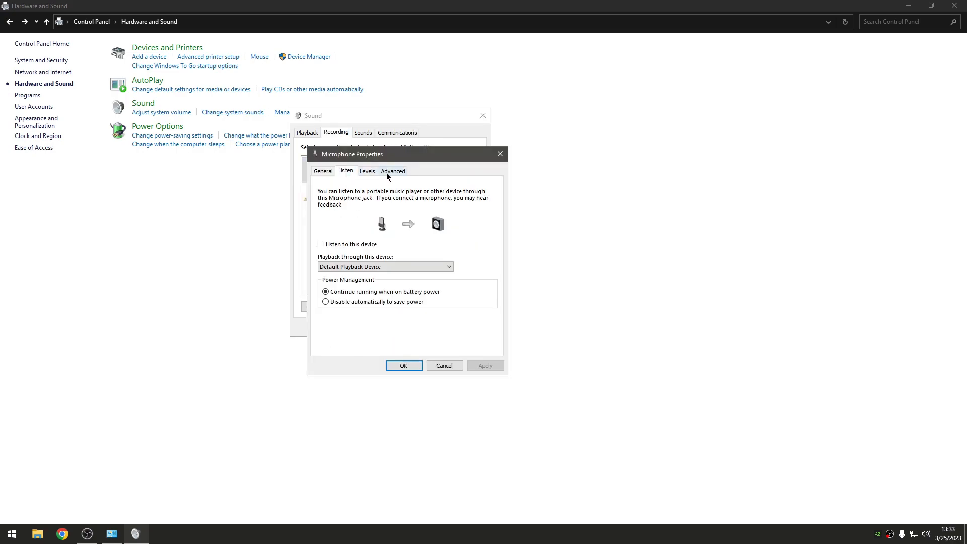
pyautogui.click(501, 154)
# Step: Set the speakers' default format to 24 bit, 48000 Hz (Studio Quality) and confirm the Sound settings
pyautogui.click(317, 134)
pyautogui.doubleClick(365, 174)
pyautogui.click(346, 171)
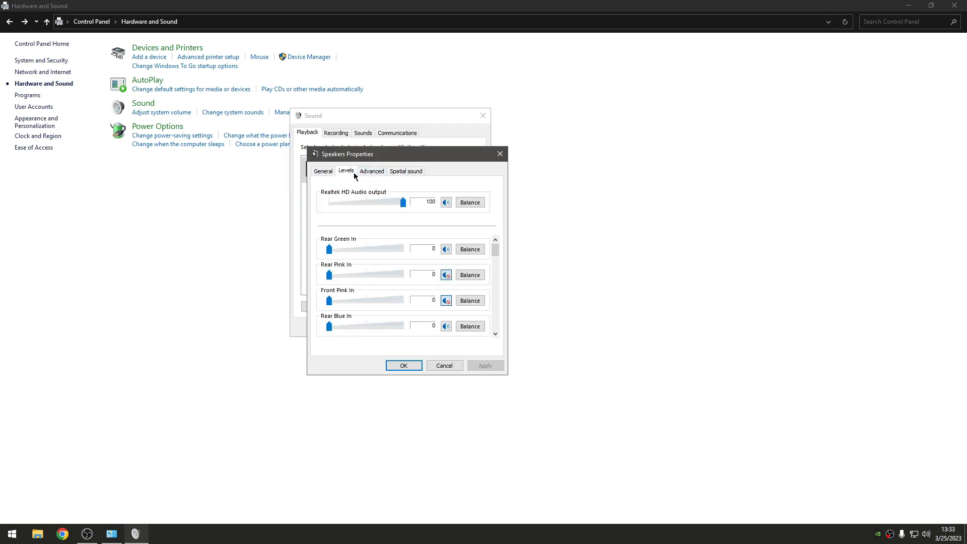
pyautogui.click(378, 172)
pyautogui.click(388, 217)
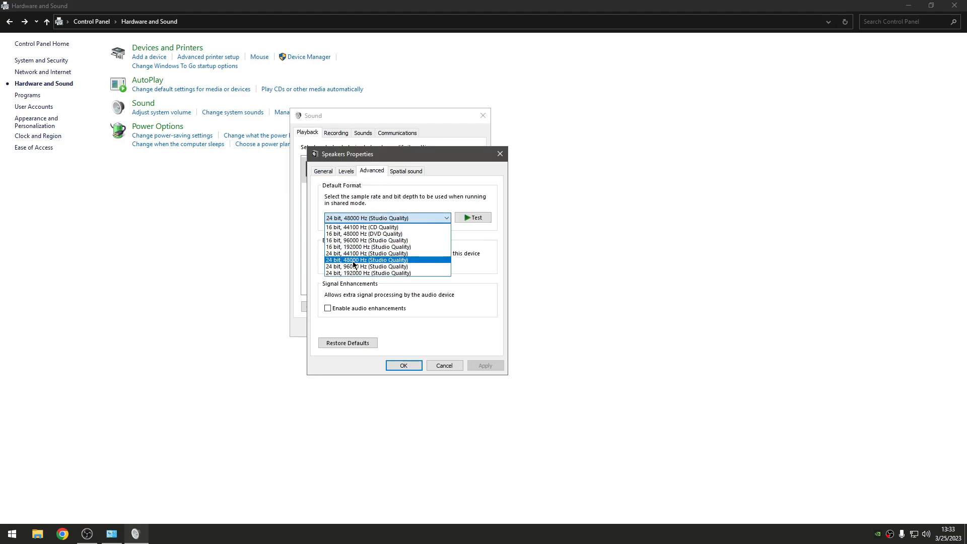
pyautogui.click(355, 263)
pyautogui.click(403, 366)
pyautogui.click(396, 328)
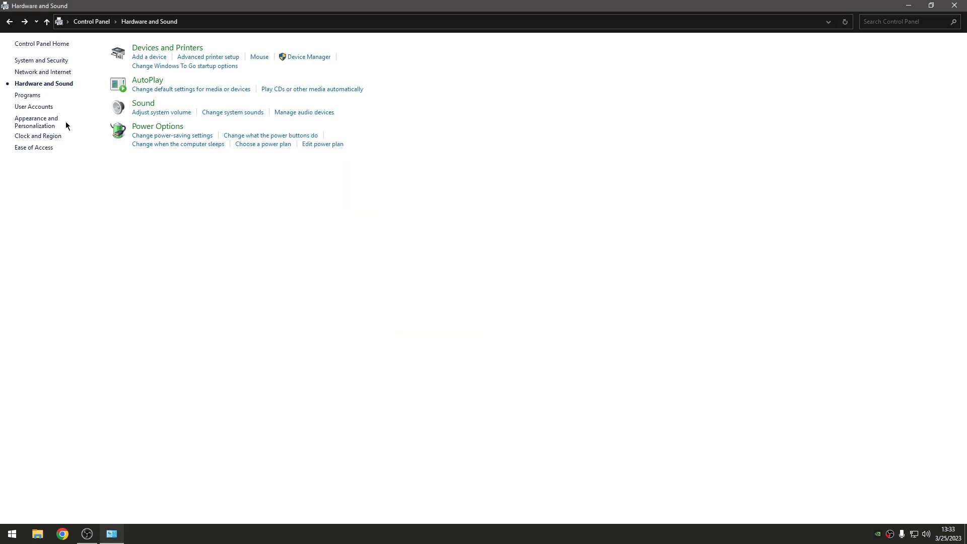
# Step: From the installed programs page, open the Windows features list, enlarge it, and examine the components of .NET Framework 3.5
pyautogui.click(106, 22)
pyautogui.click(383, 186)
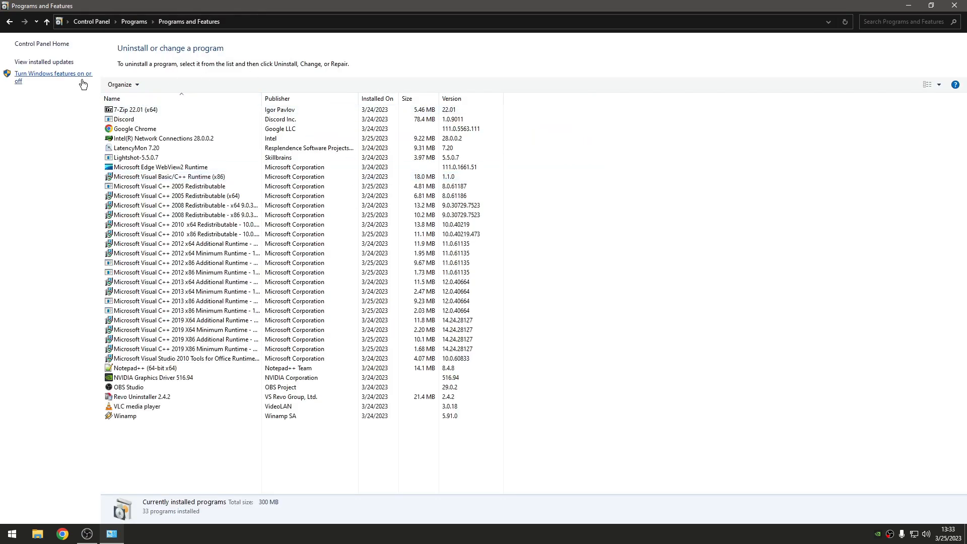
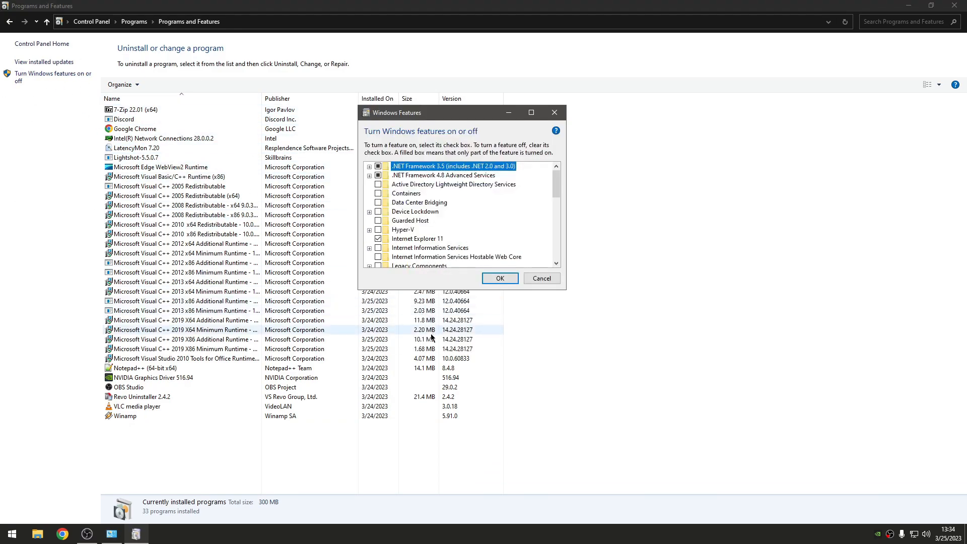
pyautogui.moveTo(424, 289); pyautogui.dragTo(423, 436)
pyautogui.scroll(-1, 461, 175)
pyautogui.scroll(1, 464, 165)
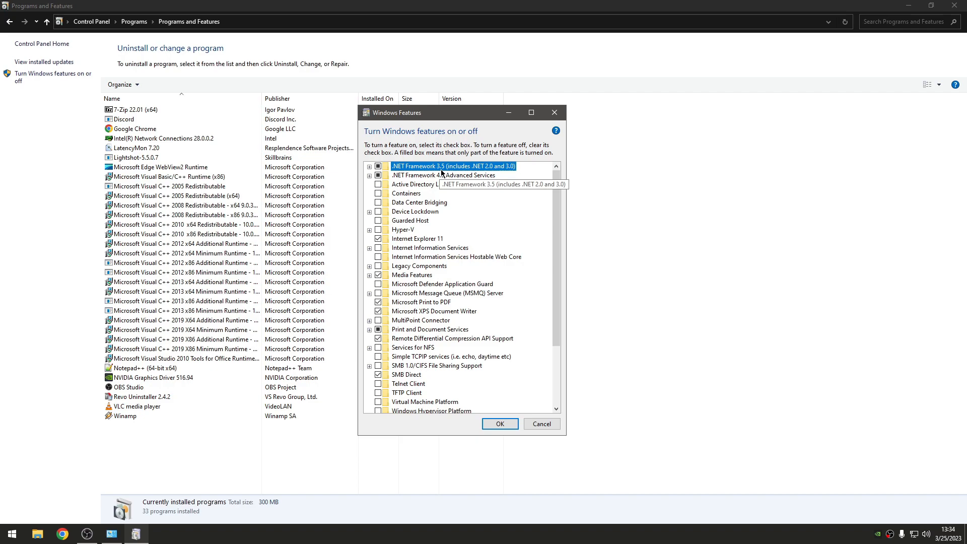
pyautogui.click(369, 166)
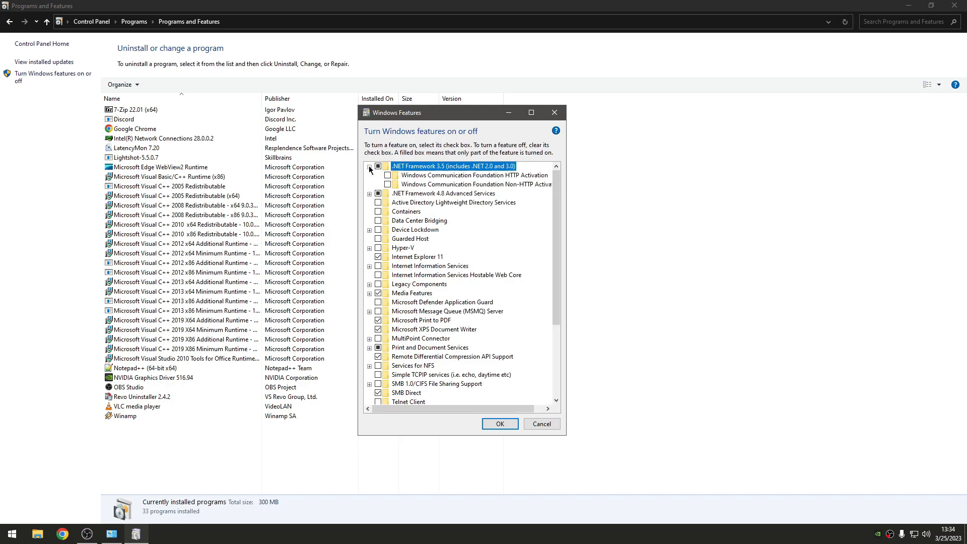
pyautogui.click(369, 166)
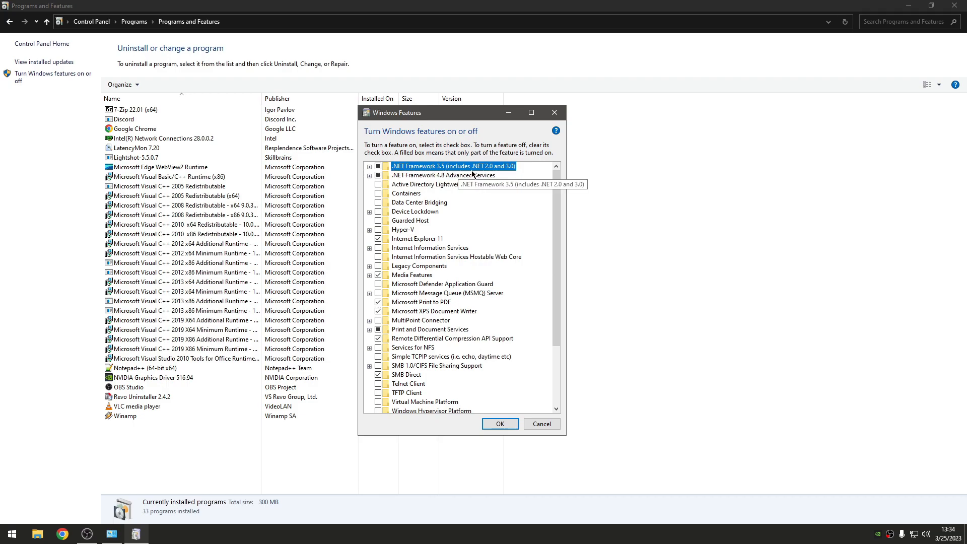
# Step: Clear unneeded Windows features, including Windows PowerShell 2.0, SMB Direct, Remote Differential Compression API Support, and Print and Document Services
pyautogui.scroll(-3, 472, 174)
pyautogui.click(378, 401)
pyautogui.click(378, 348)
pyautogui.scroll(1, 378, 353)
pyautogui.click(378, 311)
pyautogui.scroll(1, 379, 282)
pyautogui.click(377, 293)
pyautogui.click(378, 284)
pyautogui.scroll(1, 379, 284)
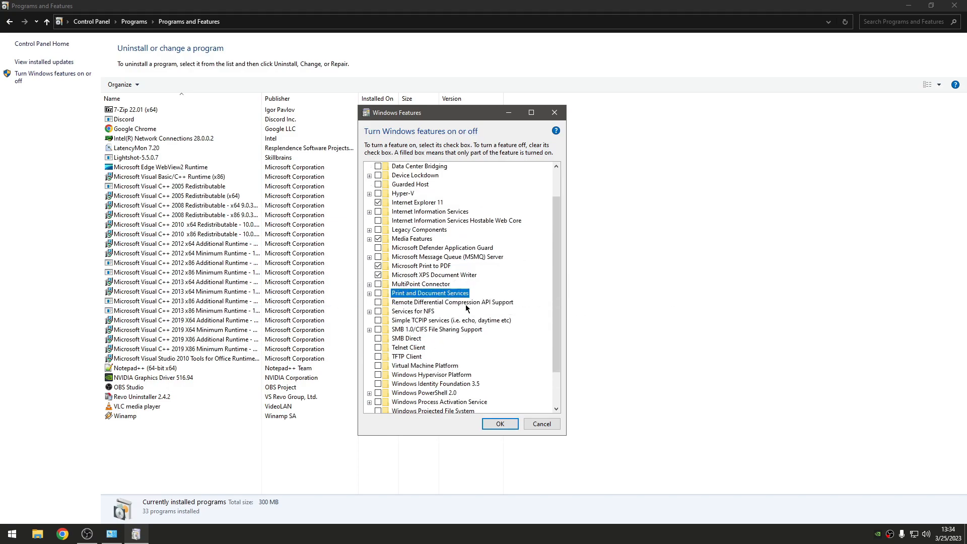
# Step: Clear Microsoft Print to PDF, Microsoft XPS Document Writer and Media Features, including Windows Media Player, in the Windows features
pyautogui.click(378, 266)
pyautogui.click(378, 275)
pyautogui.scroll(1, 433, 282)
pyautogui.click(370, 256)
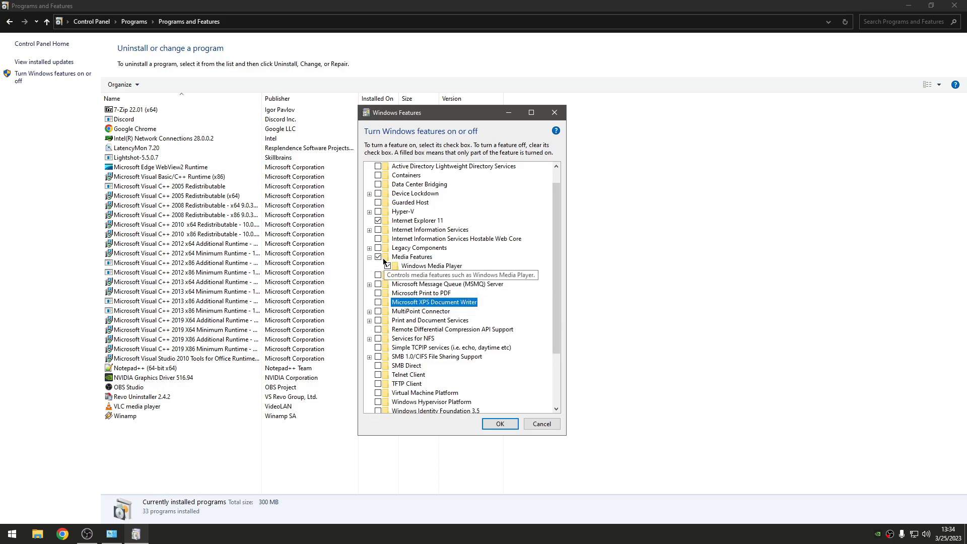
pyautogui.click(378, 257)
pyautogui.click(509, 297)
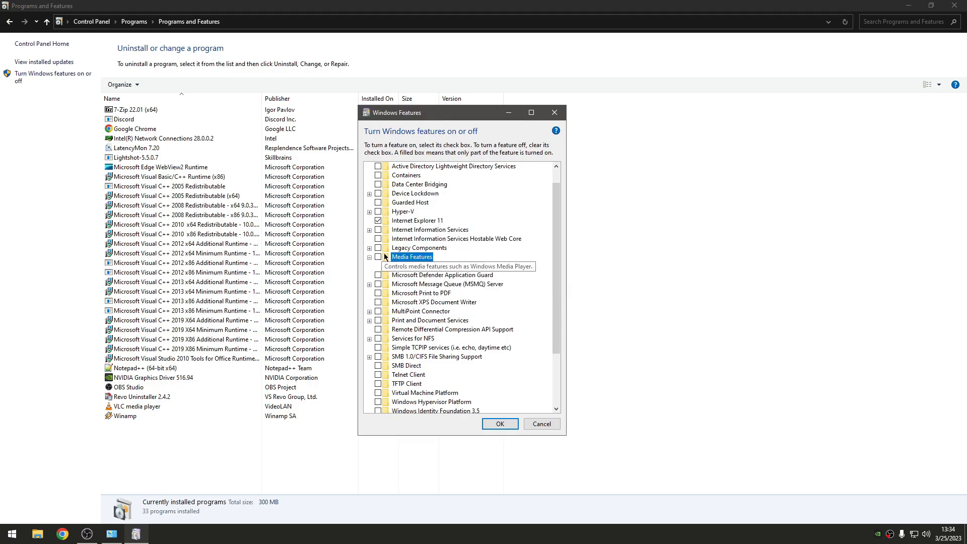
# Step: Turn off Internet Explorer 11 and enable DirectPlay under Legacy Components in the Windows features
pyautogui.click(378, 222)
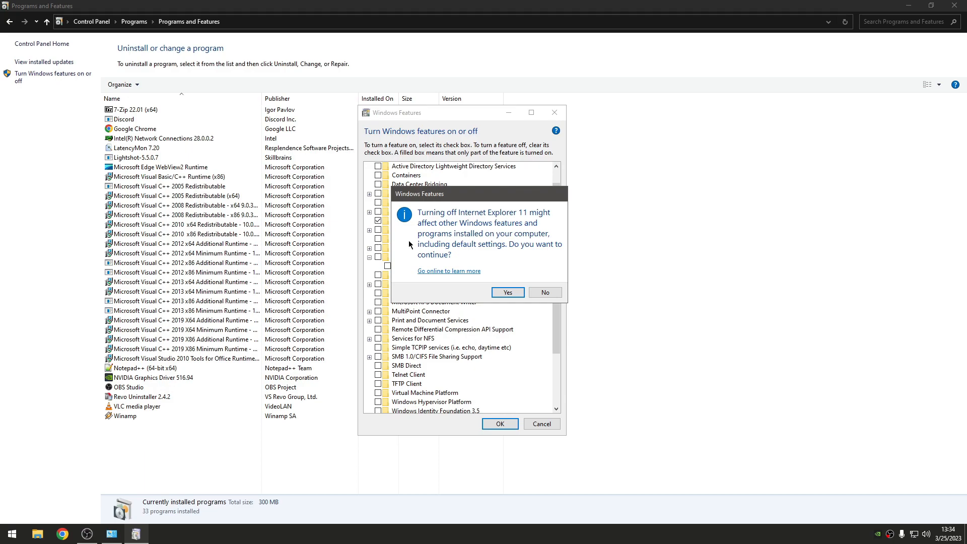
pyautogui.click(507, 293)
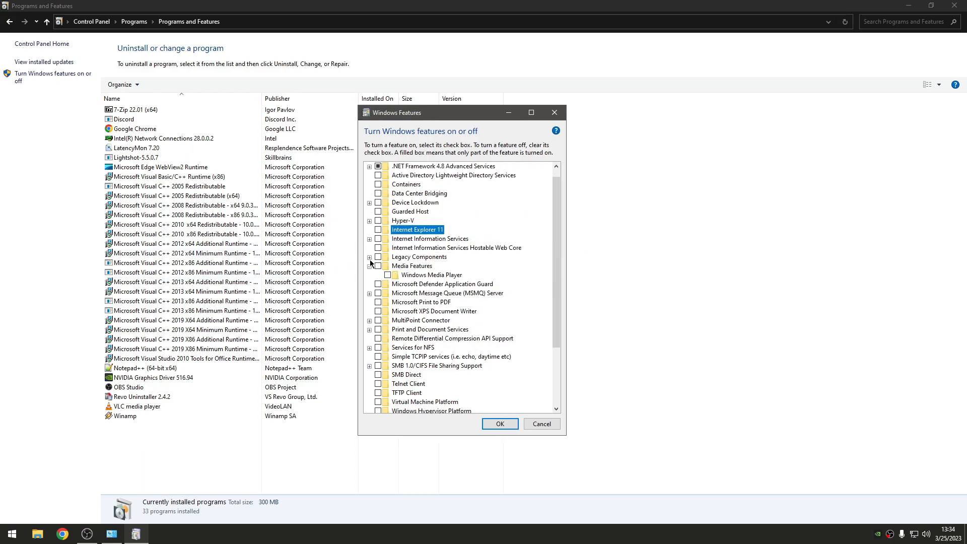
pyautogui.click(369, 257)
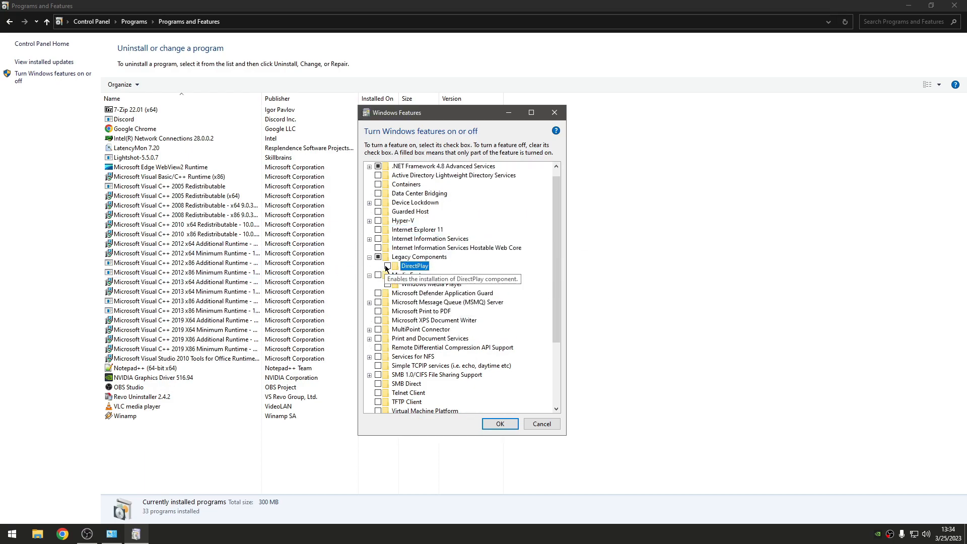
pyautogui.click(386, 266)
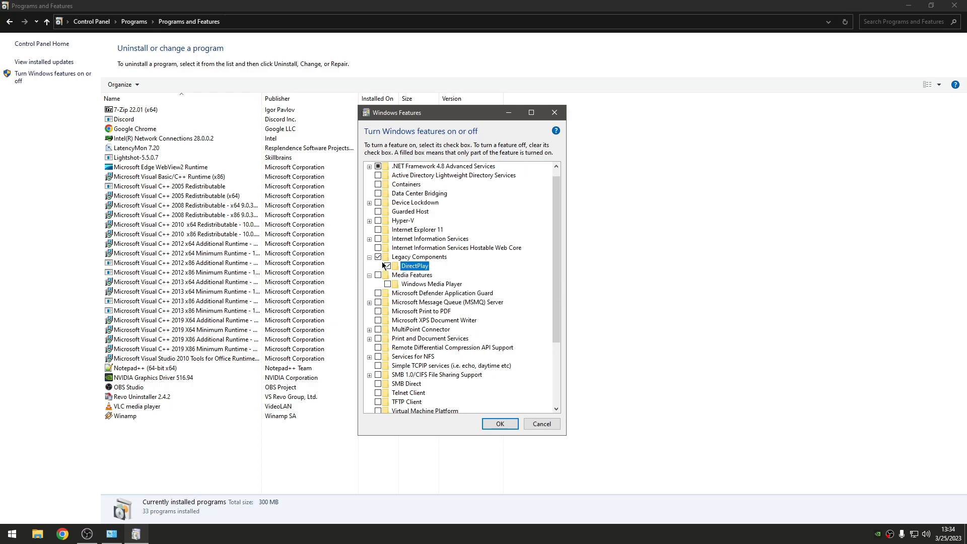
# Step: Apply the Windows features changes and close the installed programs window
pyautogui.click(499, 424)
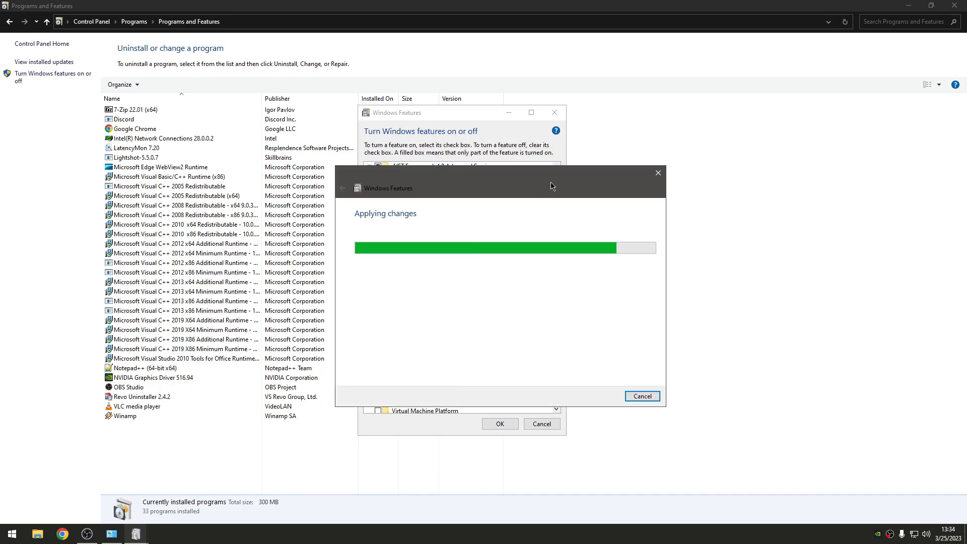
pyautogui.click(633, 398)
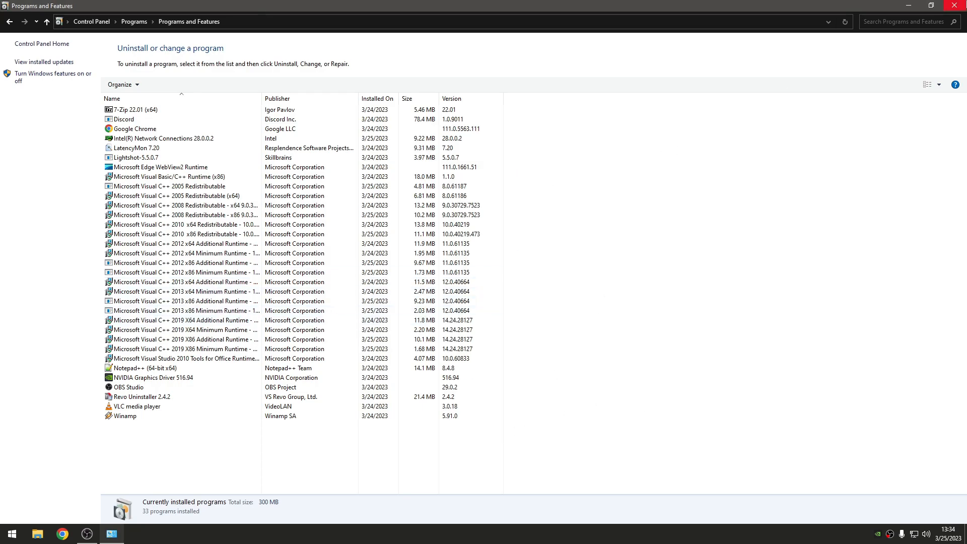
pyautogui.click(954, 5)
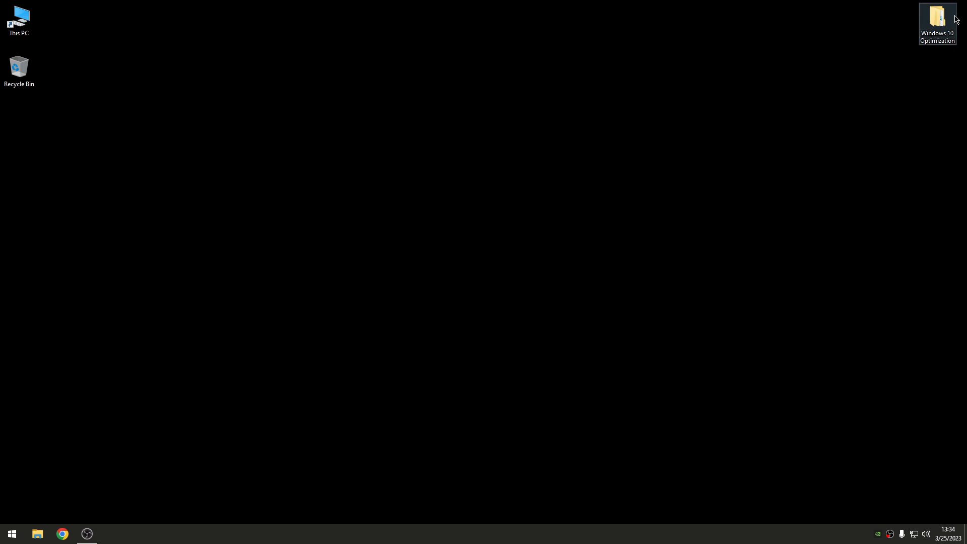
# Step: Reopen Control Panel and examine the user account's environment variables and advanced user profile properties
pyautogui.press('super+r')
pyautogui.write('con')
pyautogui.press('Return')
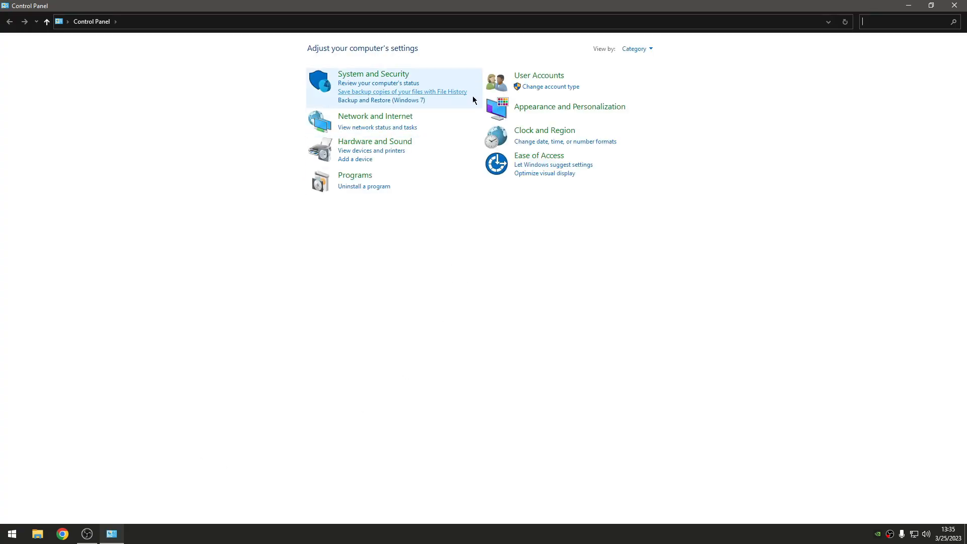
pyautogui.click(554, 79)
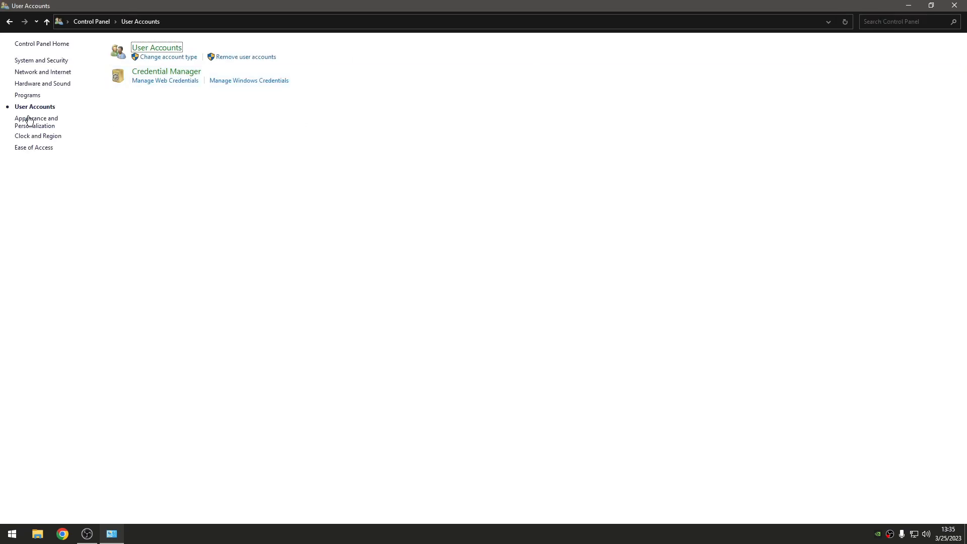
pyautogui.click(171, 48)
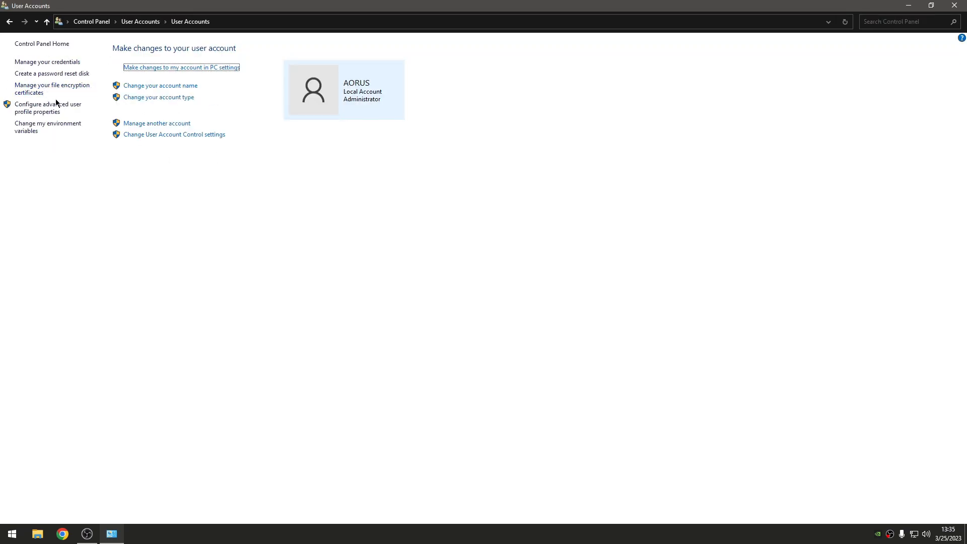
pyautogui.click(50, 131)
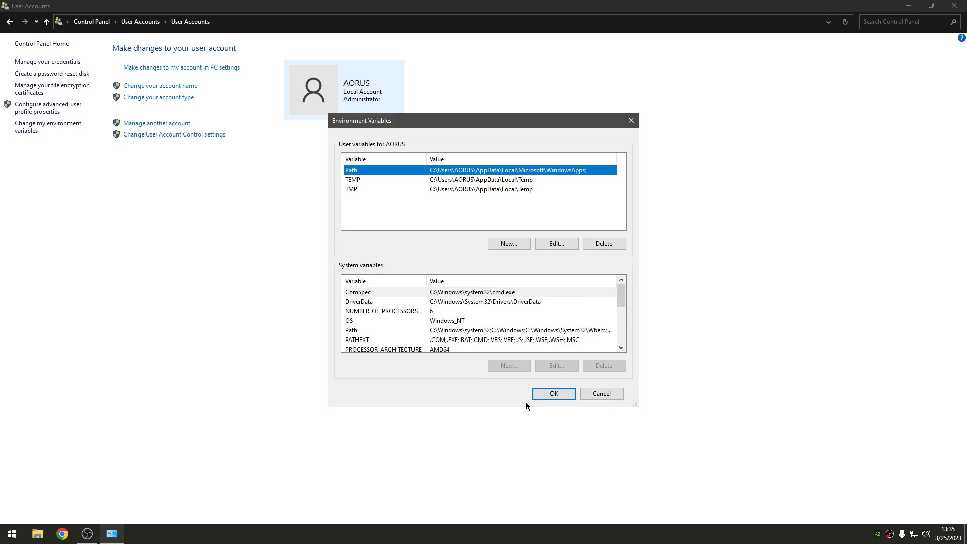
pyautogui.click(542, 396)
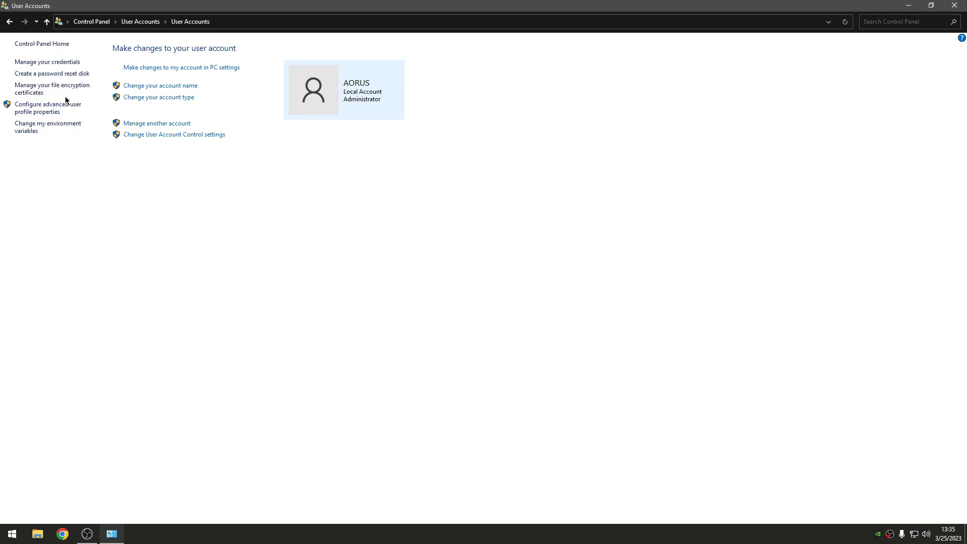
pyautogui.click(51, 106)
pyautogui.click(204, 265)
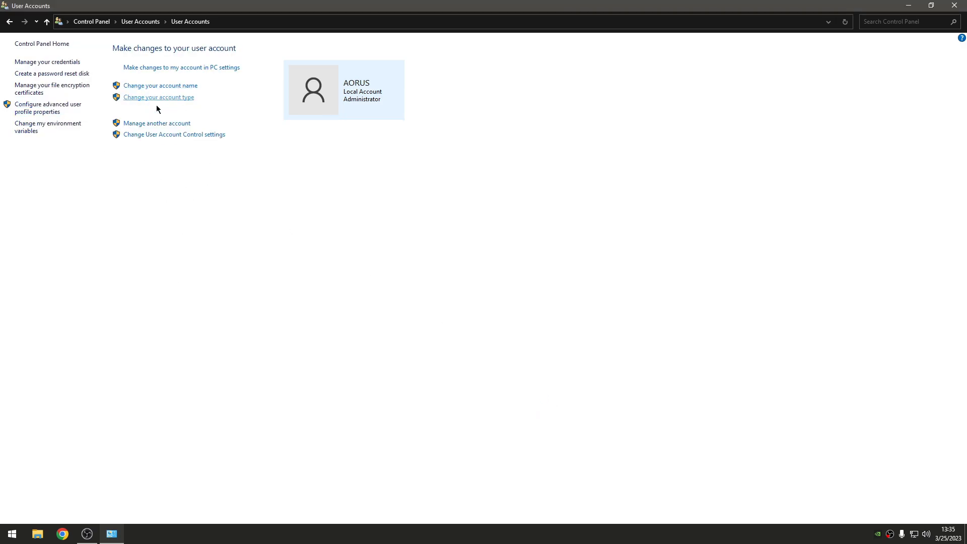
# Step: Set User Account Control to Never notify and confirm the setting
pyautogui.click(162, 135)
pyautogui.click(371, 298)
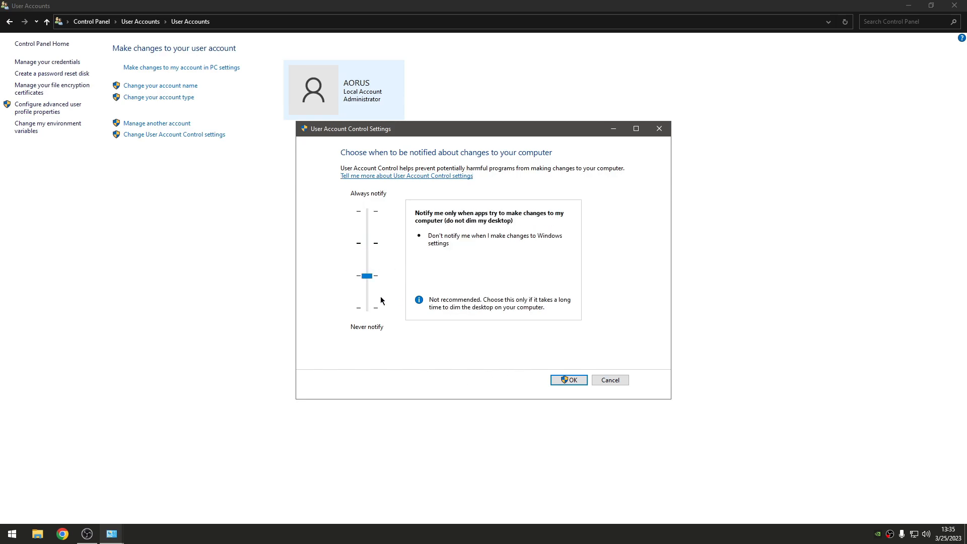
pyautogui.click(369, 306)
pyautogui.click(572, 381)
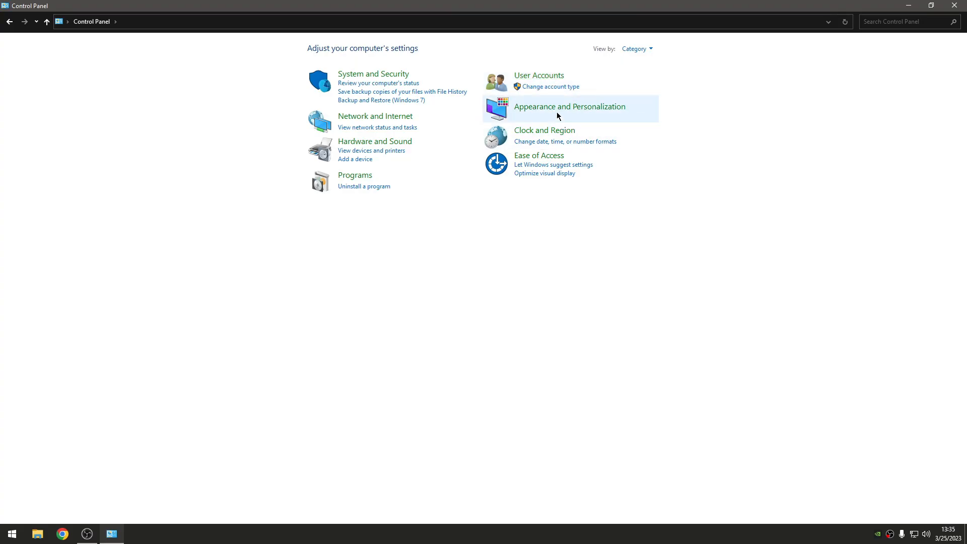
# Step: In File Explorer Options under Appearance and Personalization, set File Explorer to open to This PC and clear its history
pyautogui.click(558, 111)
pyautogui.click(168, 96)
pyautogui.moveTo(225, 93); pyautogui.dragTo(542, 102)
pyautogui.click(505, 127)
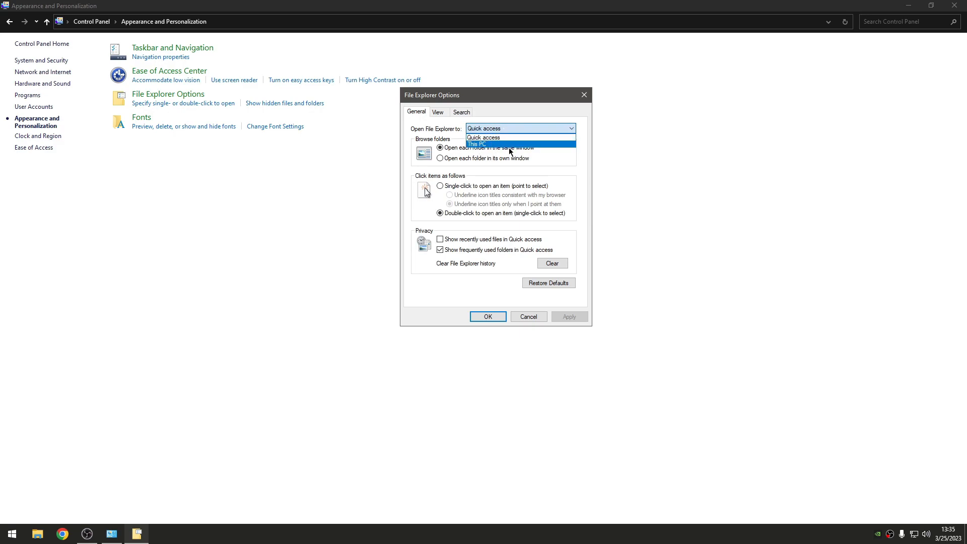
pyautogui.click(485, 144)
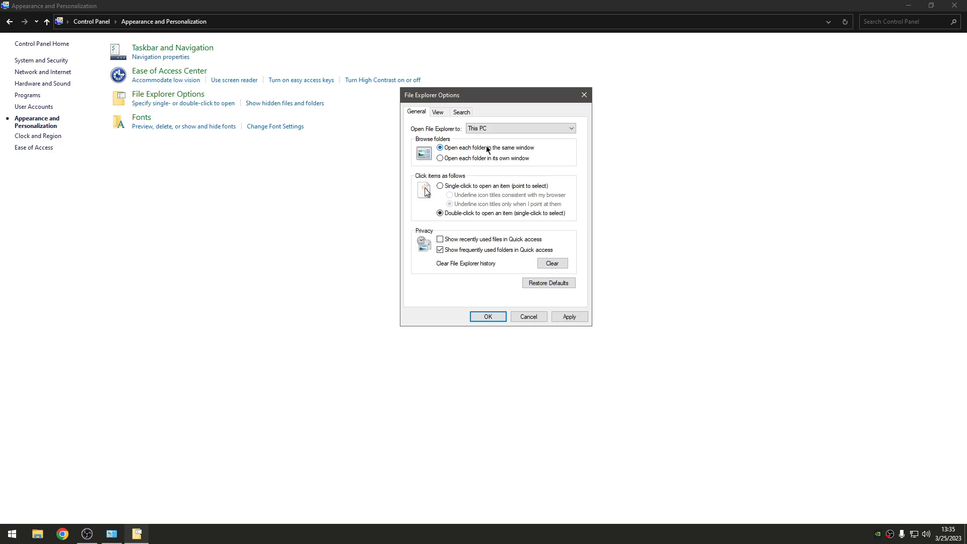
pyautogui.click(552, 265)
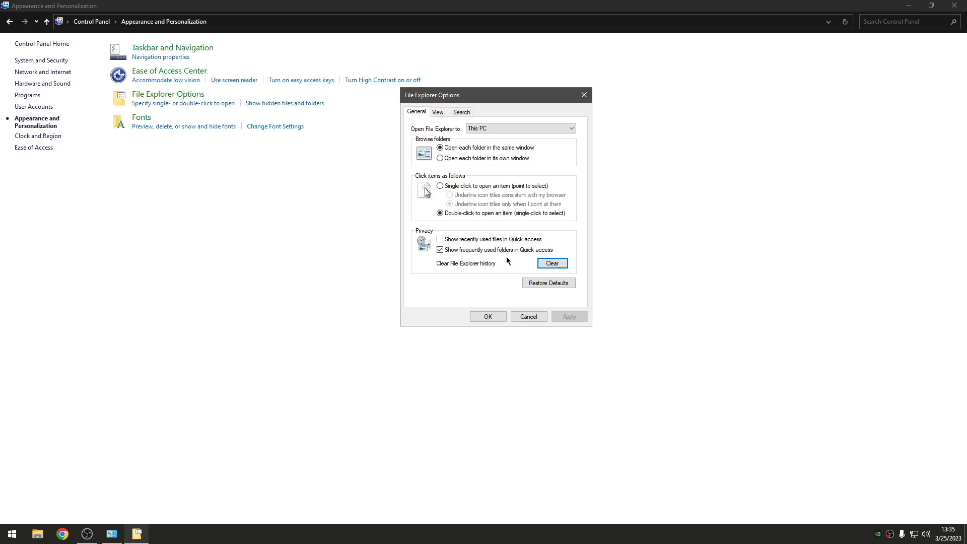
# Step: Enable displaying the full path in the title bar, turn off Use Sharing Wizard, and apply these folder view settings
pyautogui.click(438, 111)
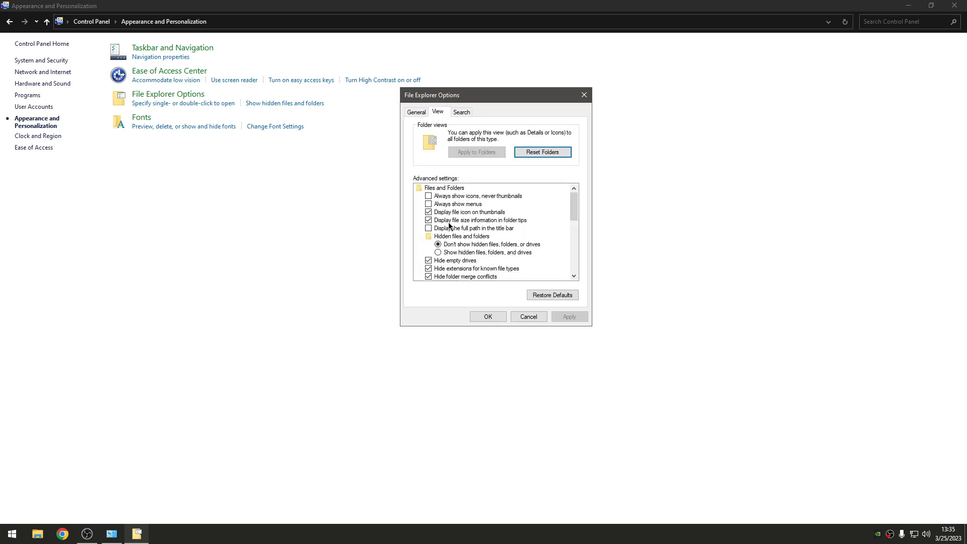
pyautogui.click(433, 228)
pyautogui.scroll(-7, 438, 237)
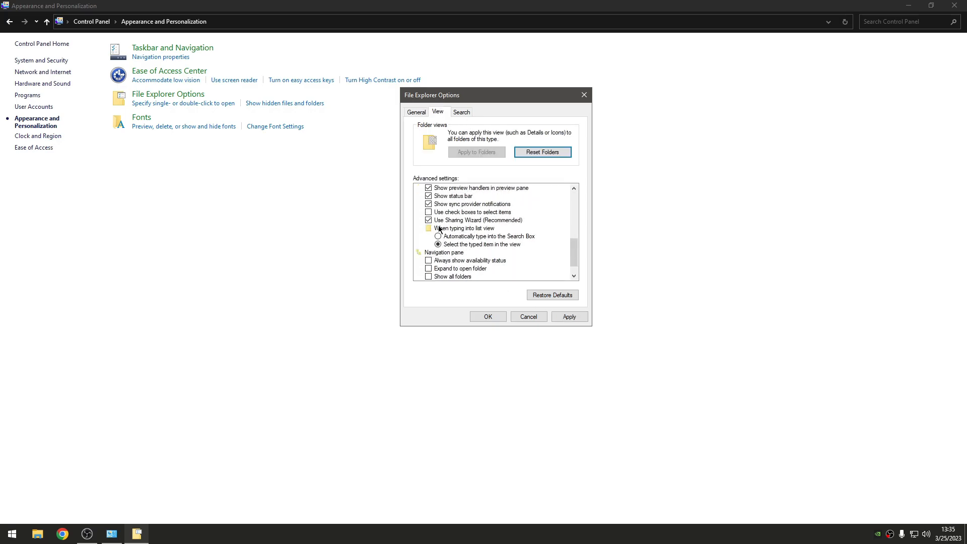
pyautogui.click(440, 221)
pyautogui.scroll(2, 443, 271)
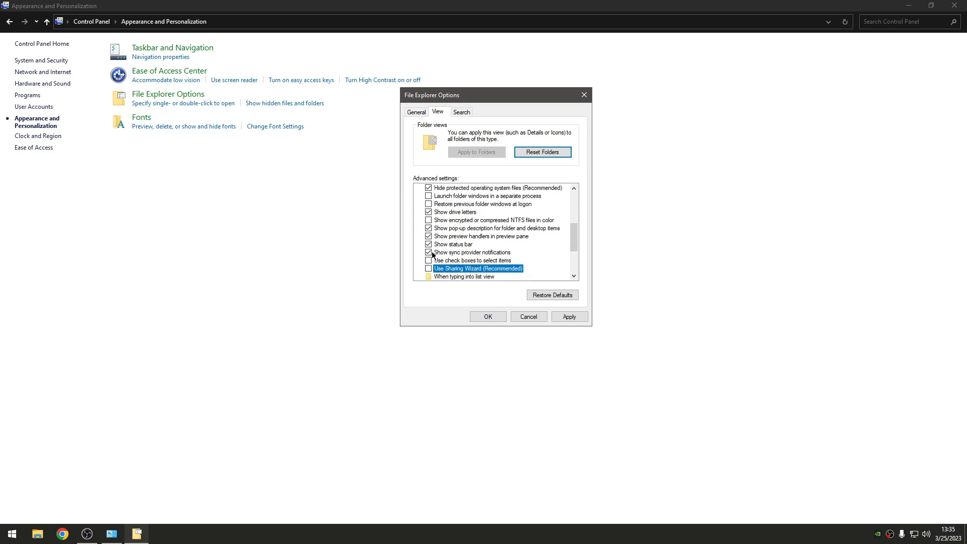
pyautogui.scroll(2, 430, 246)
pyautogui.click(569, 318)
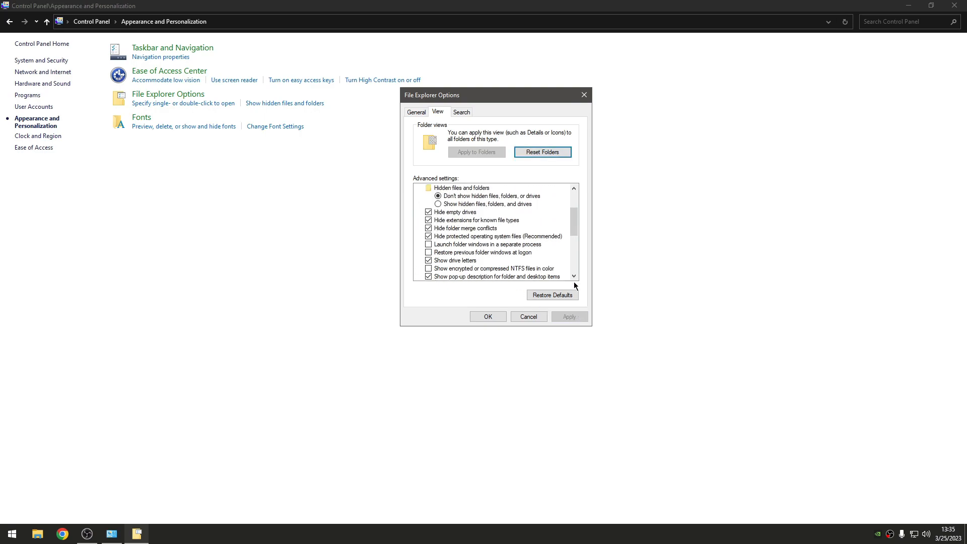
# Step: Adjust File Explorer's search options and confirm the File Explorer Options
pyautogui.click(462, 112)
pyautogui.click(465, 172)
pyautogui.click(488, 317)
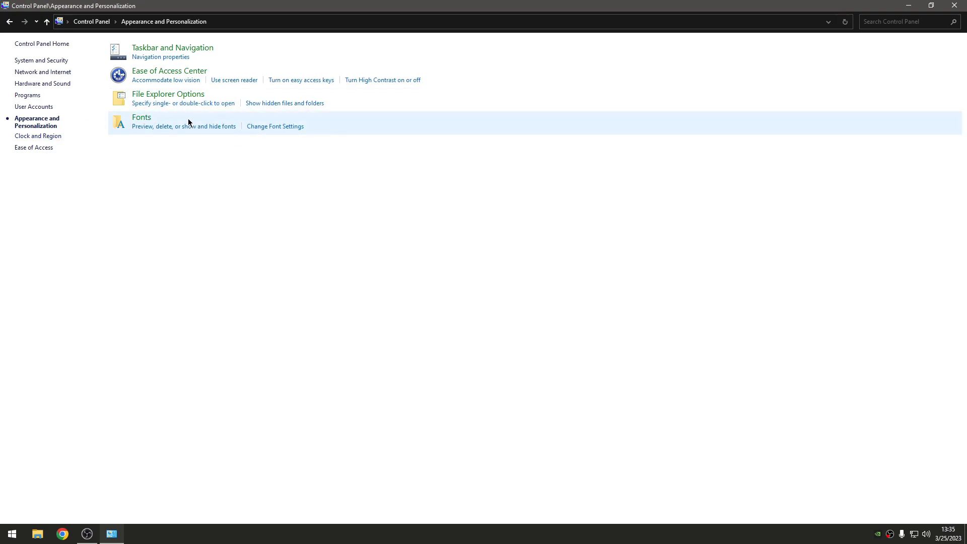
# Step: From the Fonts page, open the ClearType Text Tuner, look at its first text samples, and leave it without finishing
pyautogui.click(141, 117)
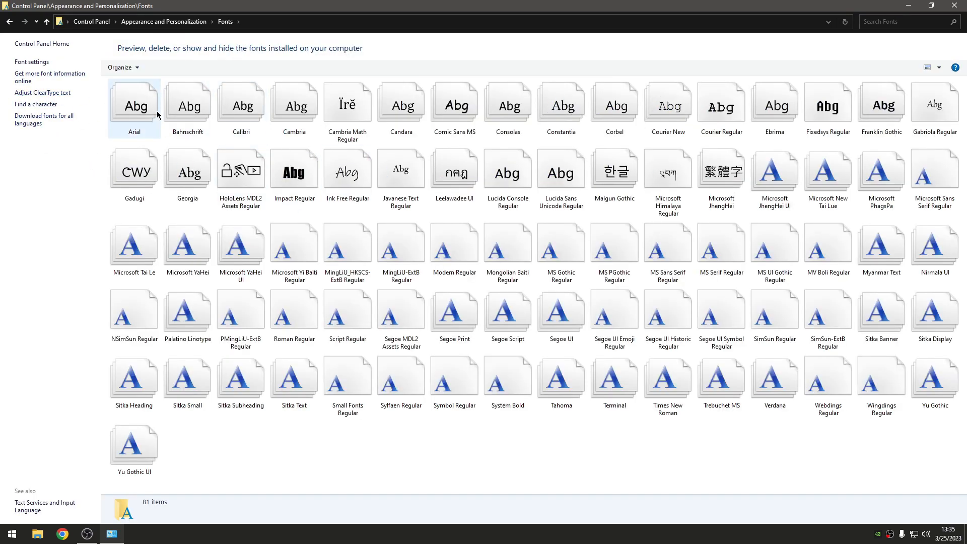
pyautogui.click(49, 92)
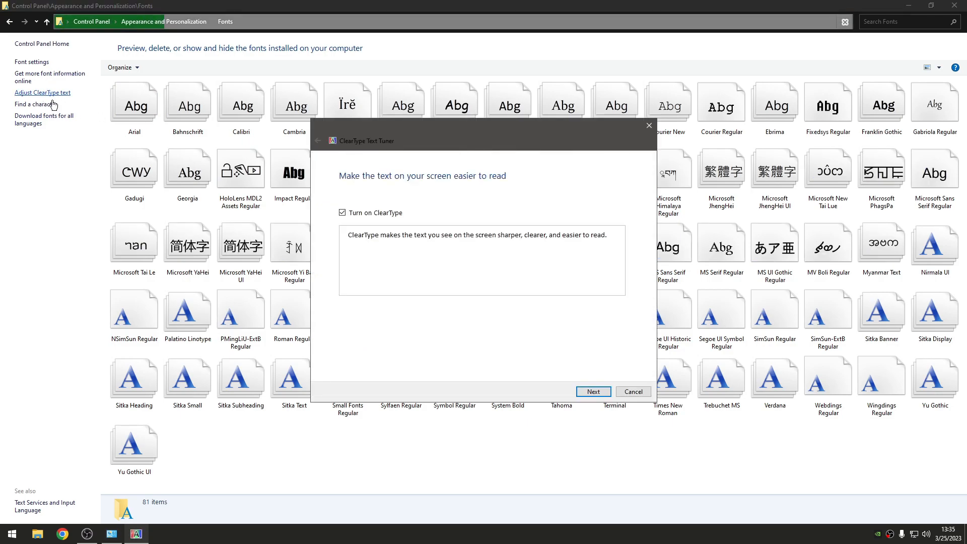
pyautogui.click(593, 391)
pyautogui.click(594, 392)
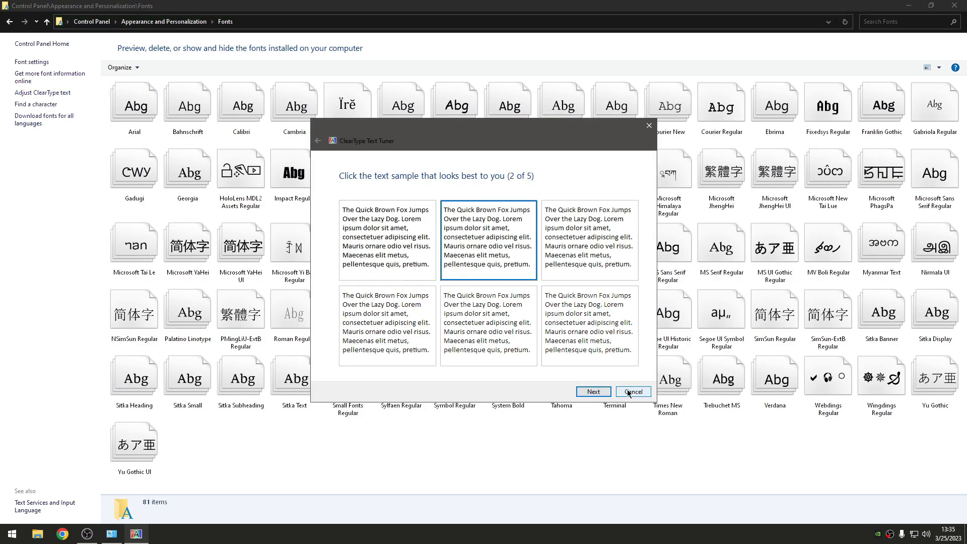
pyautogui.click(633, 391)
# Step: Turn off ClearType in the ClearType Text Tuner, and reopen the tuner to check the setting
pyautogui.click(51, 92)
pyautogui.click(343, 212)
pyautogui.click(600, 391)
pyautogui.click(600, 391)
pyautogui.click(633, 391)
pyautogui.click(48, 93)
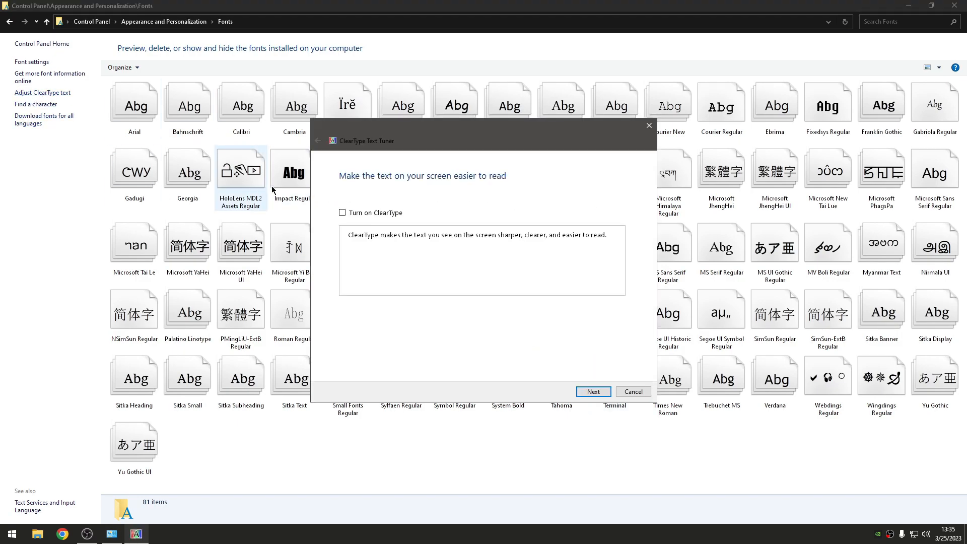
pyautogui.click(649, 125)
pyautogui.click(160, 22)
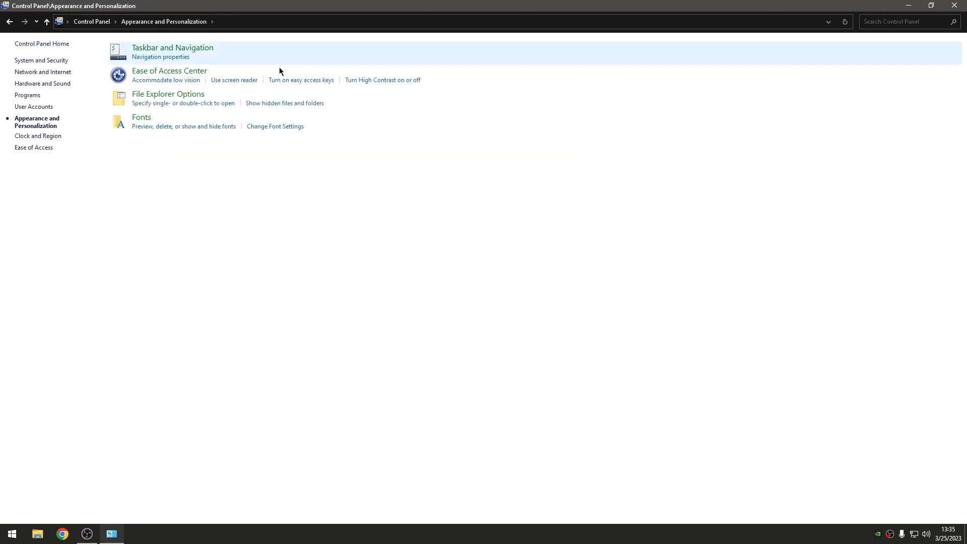
pyautogui.click(91, 22)
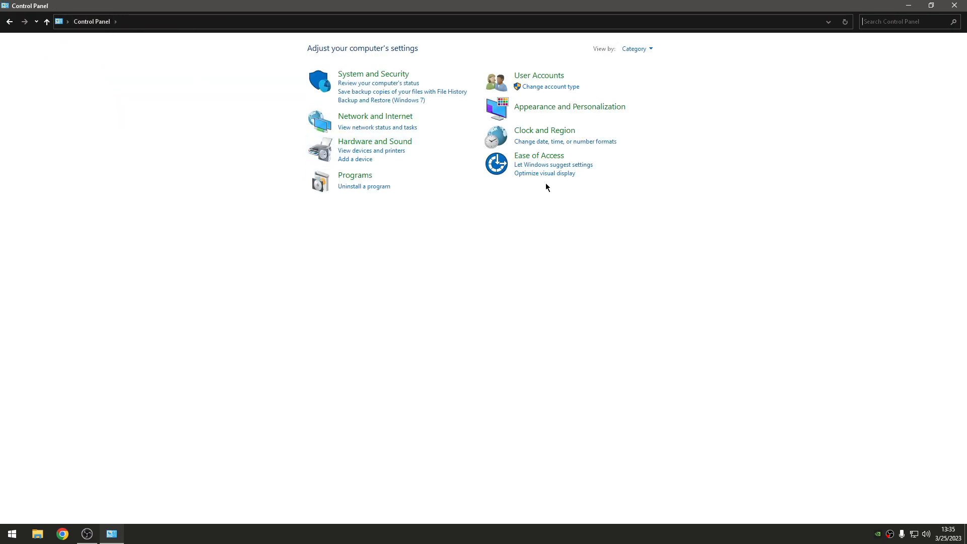
pyautogui.click(544, 130)
pyautogui.click(92, 21)
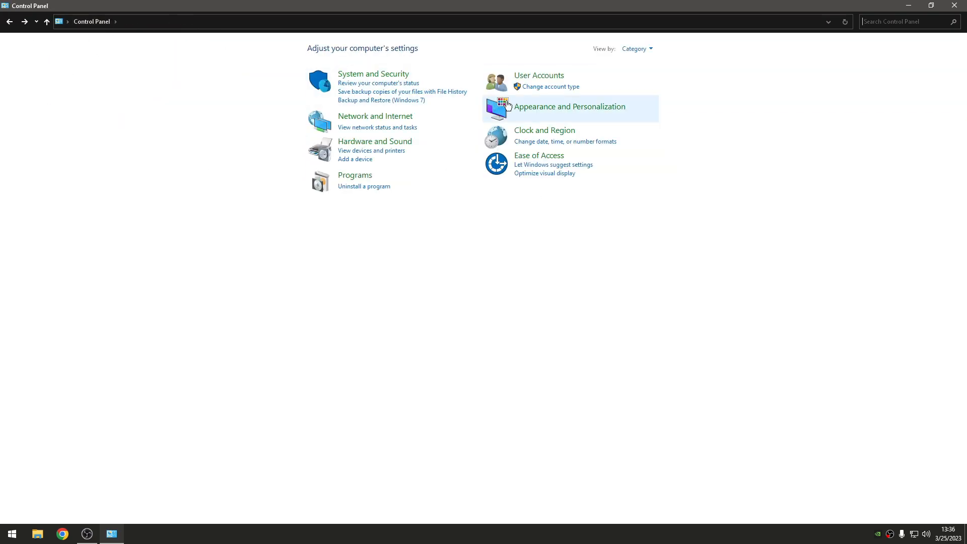
pyautogui.click(568, 106)
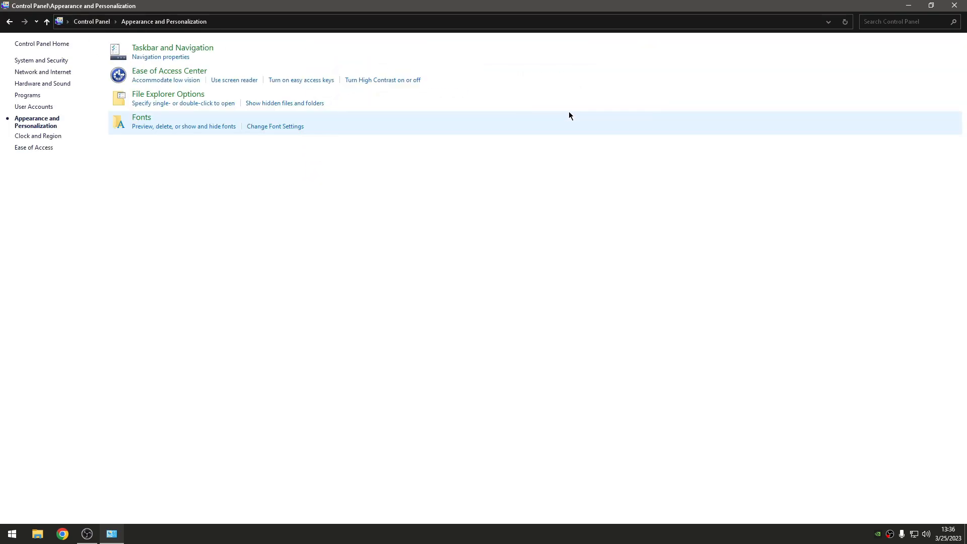
pyautogui.click(9, 22)
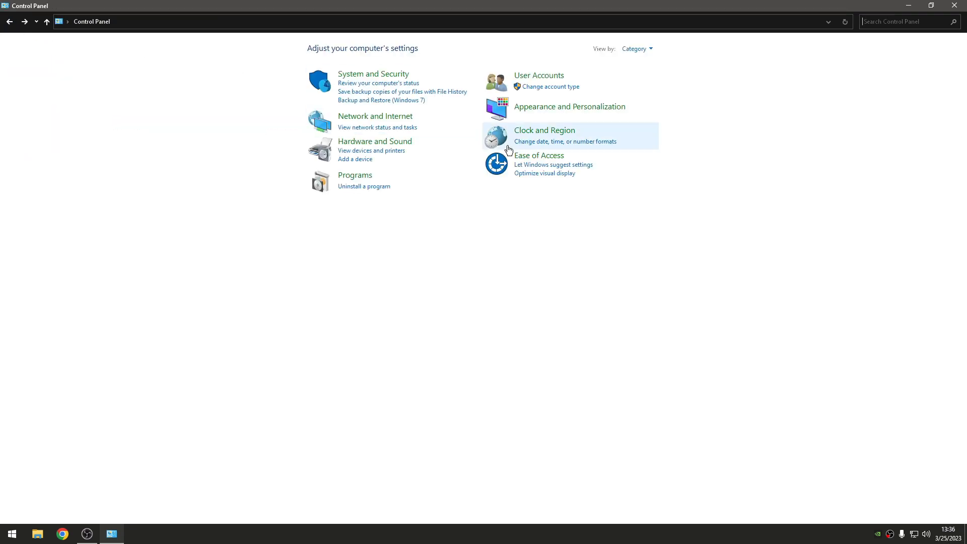
# Step: In the Date and Time settings under Clock and Region, turn off notification of clock changes and confirm
pyautogui.click(550, 131)
pyautogui.click(178, 50)
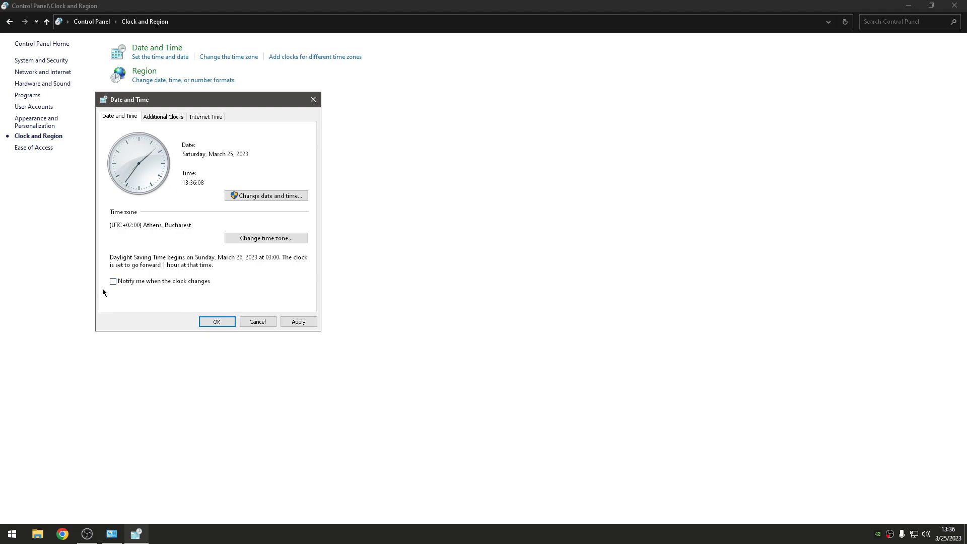
pyautogui.click(210, 323)
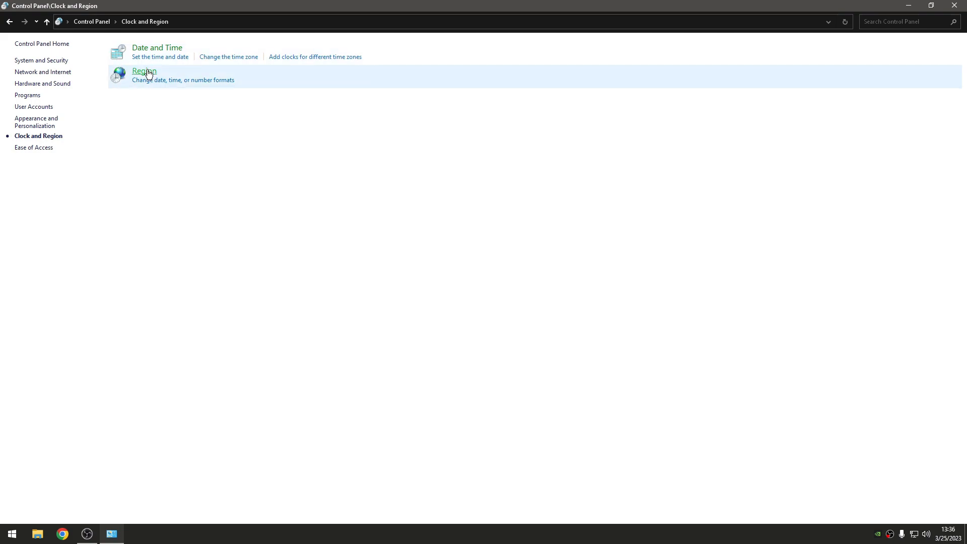
# Step: Review the date, time and number formats in the Region settings, confirm them, and return to the Control Panel home
pyautogui.click(165, 76)
pyautogui.moveTo(231, 114); pyautogui.dragTo(448, 136)
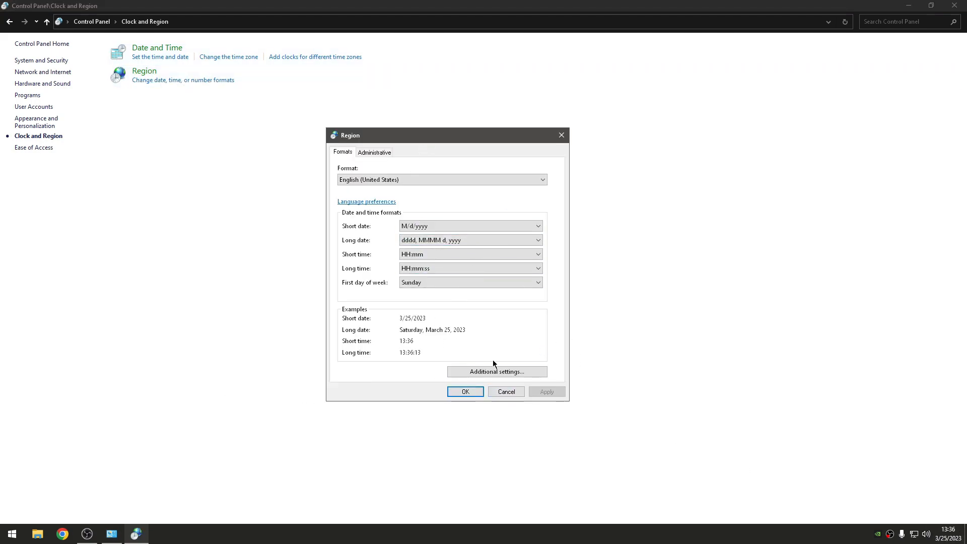
pyautogui.click(466, 393)
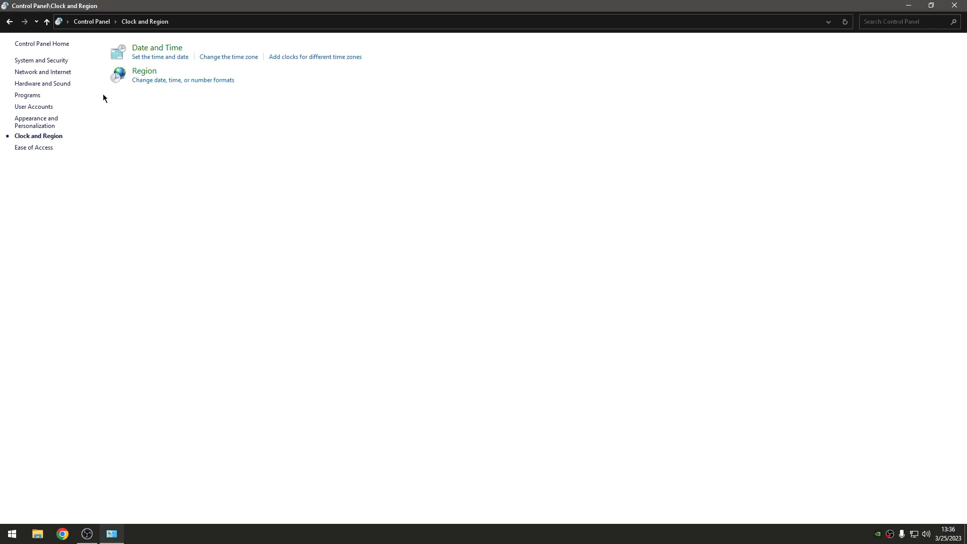
pyautogui.click(12, 23)
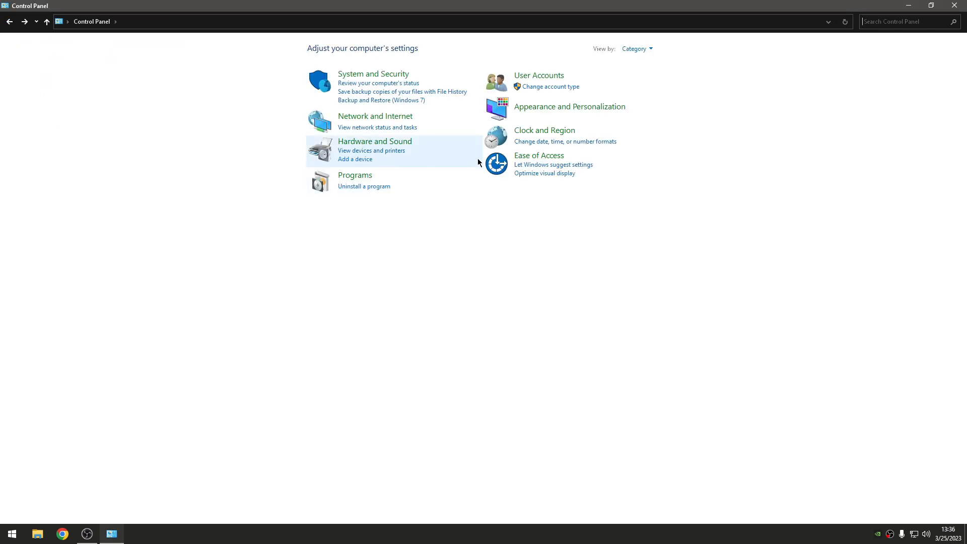
# Step: Look at the Speech Recognition options under Ease of Access and return to the Ease of Access page
pyautogui.click(531, 160)
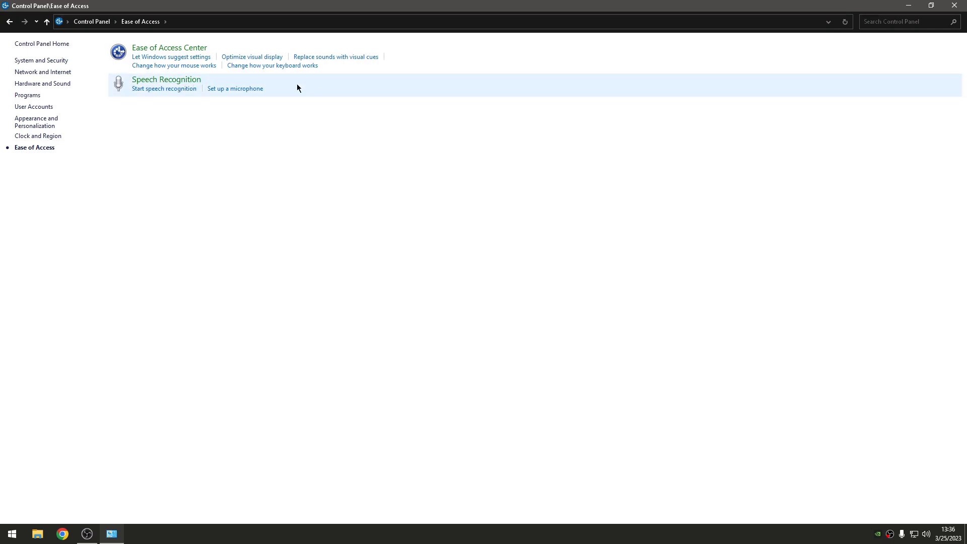
pyautogui.click(189, 81)
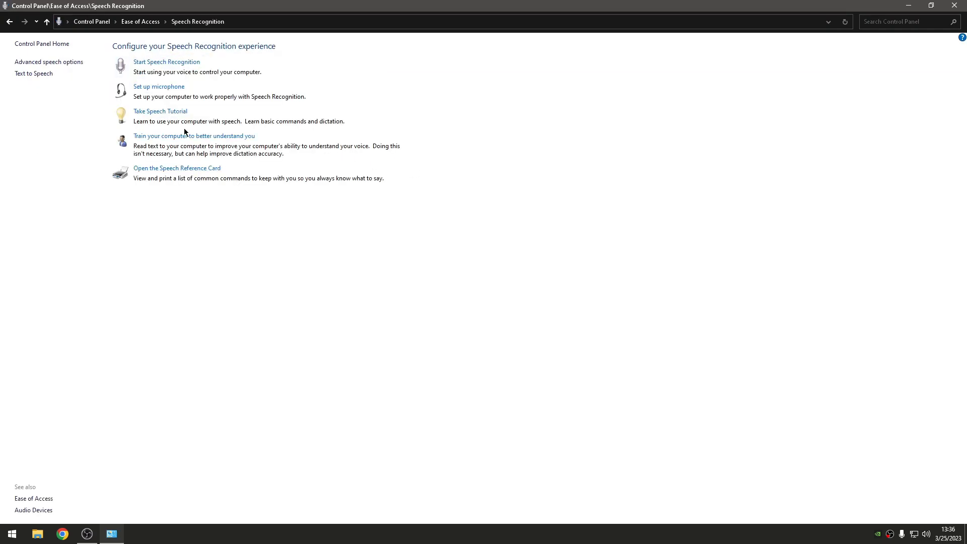
pyautogui.click(8, 24)
# Step: In the Ease of Access Center, turn off always reading and scanning the quick access section, and check the settings for using the computer without a display
pyautogui.click(203, 44)
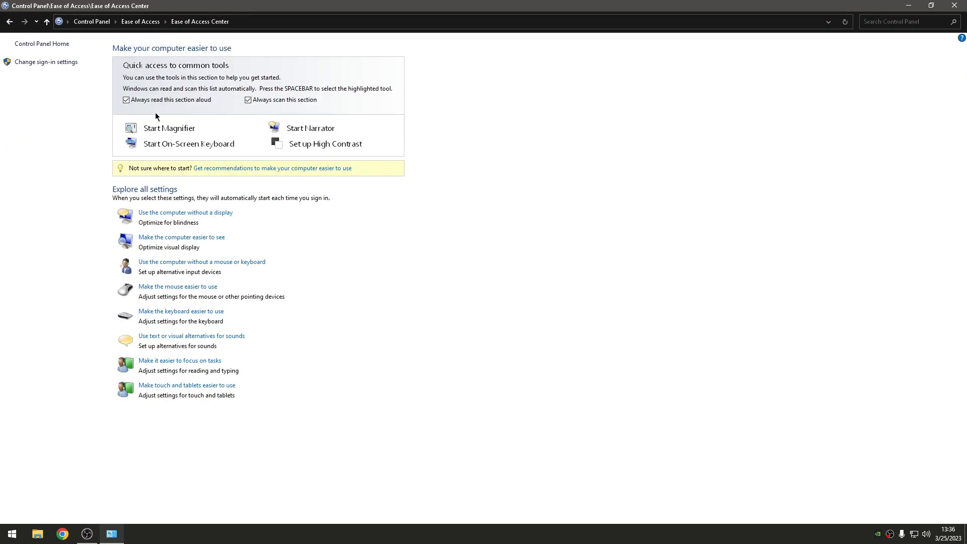
pyautogui.click(180, 213)
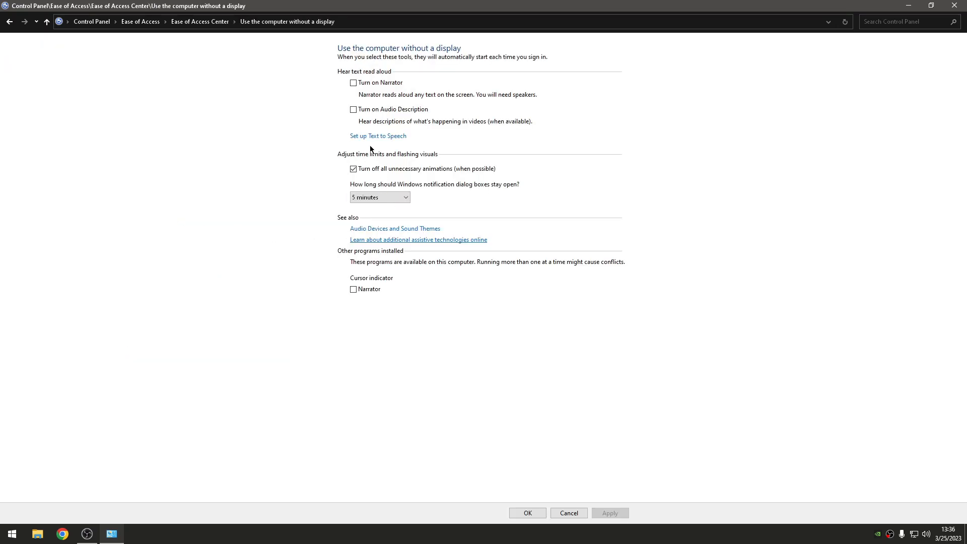
pyautogui.click(10, 21)
# Step: In the settings that make the computer easier to see, disable the High Contrast keyboard shortcut and all unnecessary animations, and apply
pyautogui.click(158, 241)
pyautogui.click(380, 96)
pyautogui.click(378, 352)
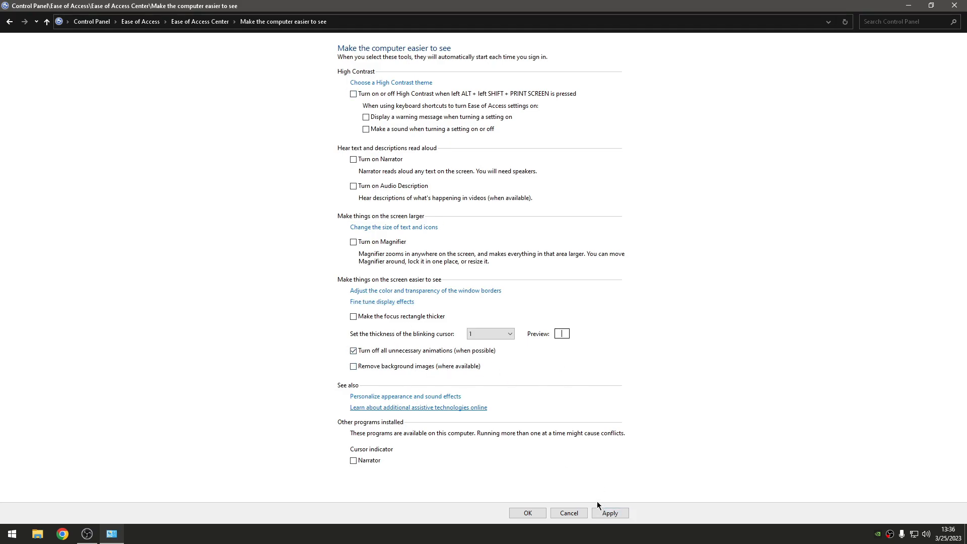
pyautogui.click(610, 513)
# Step: Check the settings for using the computer without a mouse or keyboard and return to the Ease of Access Center
pyautogui.click(10, 25)
pyautogui.click(189, 263)
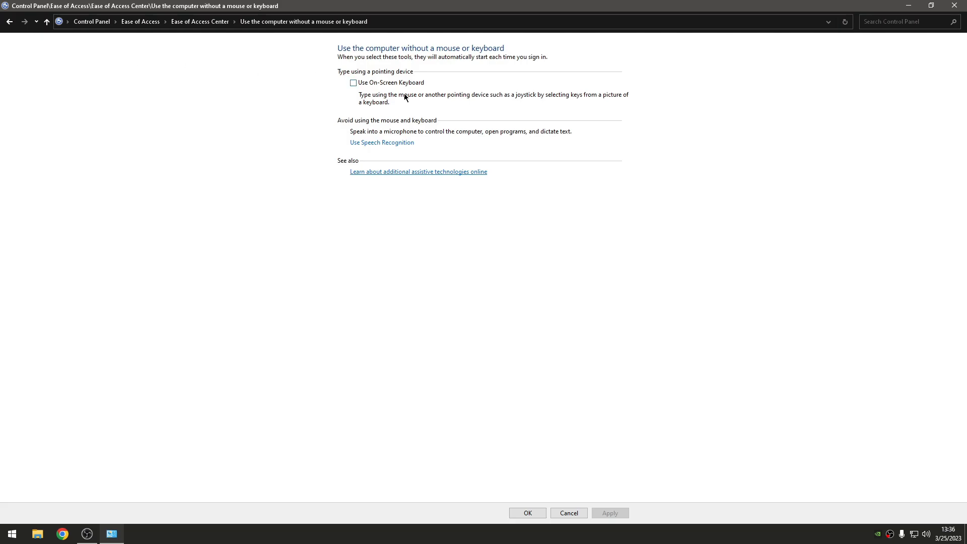
pyautogui.click(5, 24)
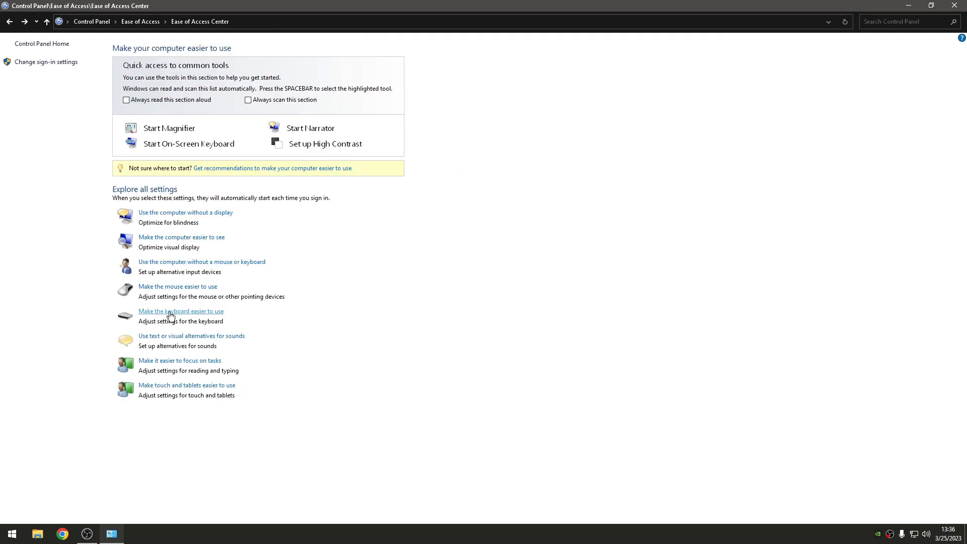
# Step: In the settings that make the mouse easier to use, clear the option preventing automatic window arrangement at screen edges, and apply
pyautogui.click(171, 295)
pyautogui.click(385, 266)
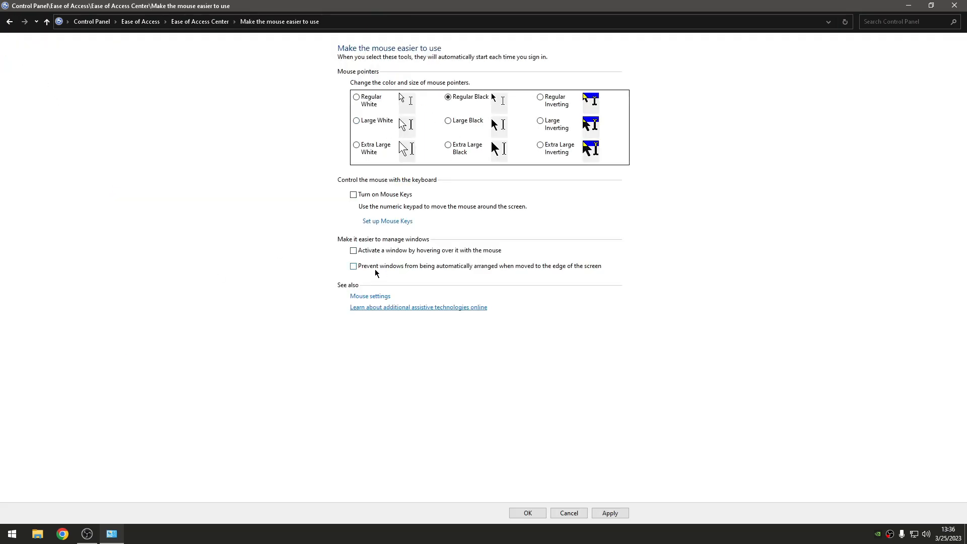
pyautogui.click(610, 513)
# Step: In the Mouse Keys setup, turn off the left ALT + left SHIFT + NUM LOCK shortcut and confirm
pyautogui.click(395, 222)
pyautogui.click(354, 102)
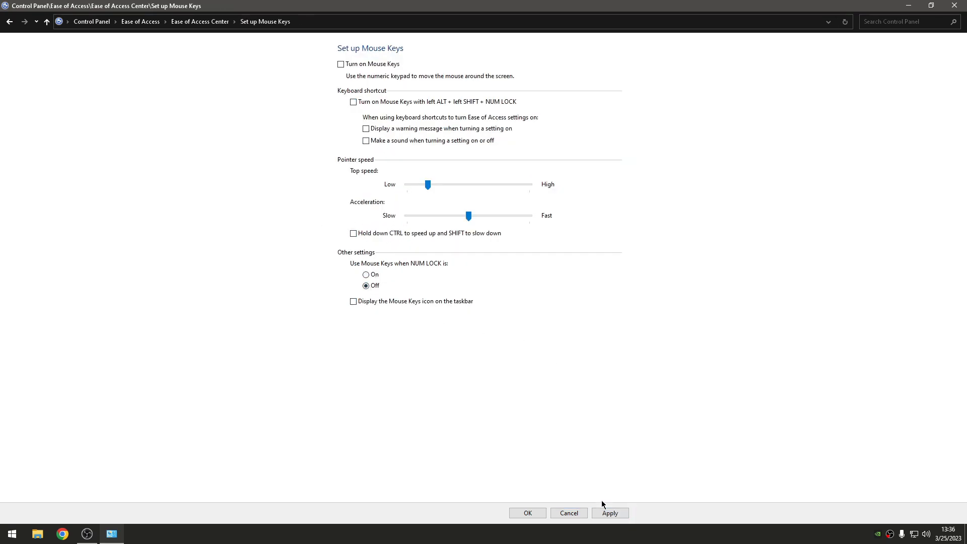
pyautogui.click(528, 513)
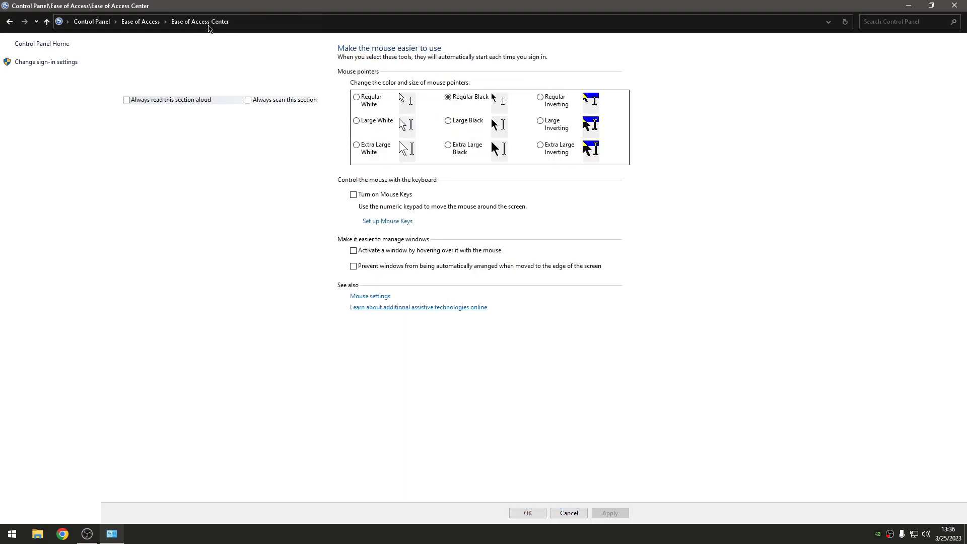
# Step: From the settings that make the keyboard easier to use, open Keyboard Properties, set the shortest repeat delay and cursor blink rate None, and confirm
pyautogui.click(208, 23)
pyautogui.click(219, 315)
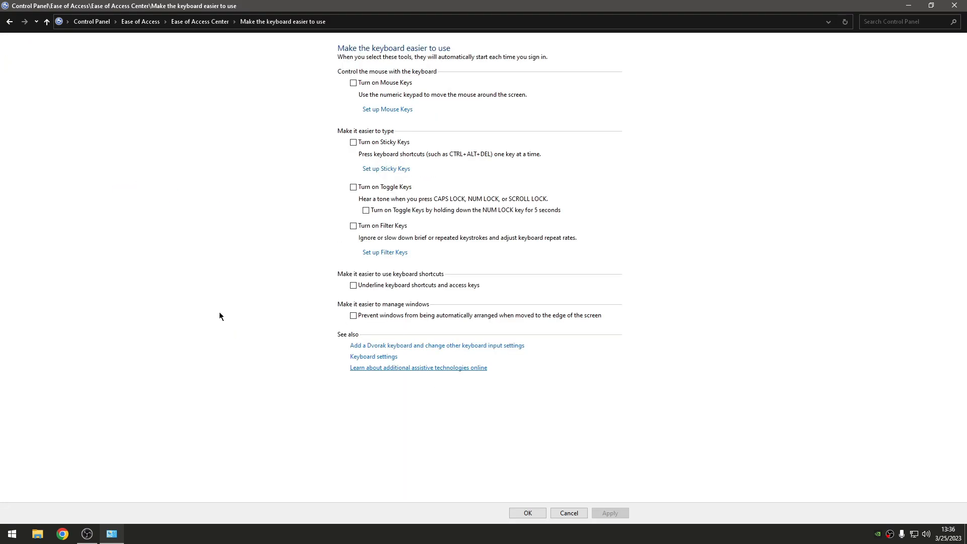
pyautogui.click(377, 356)
pyautogui.click(450, 203)
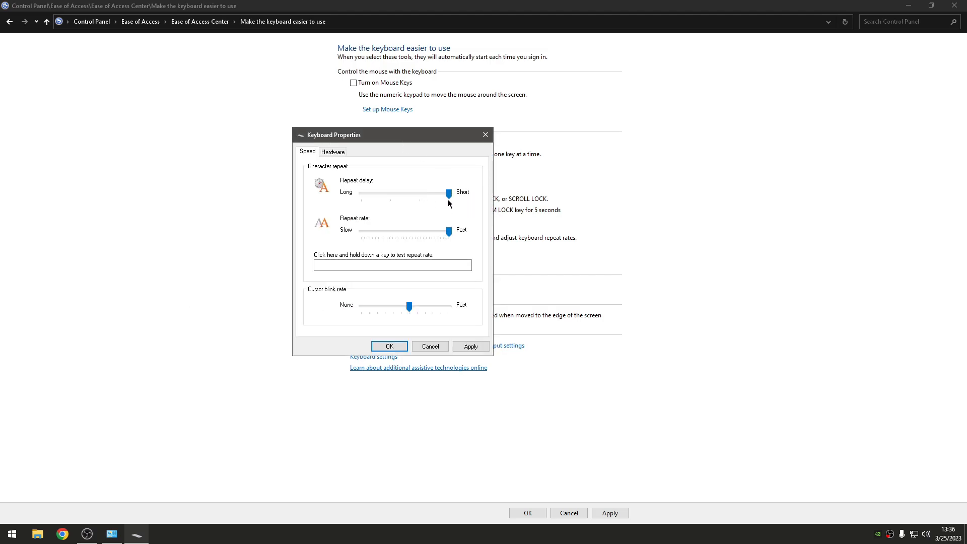
pyautogui.click(415, 314)
pyautogui.click(392, 309)
pyautogui.moveTo(456, 315); pyautogui.dragTo(426, 311)
pyautogui.click(445, 311)
pyautogui.click(456, 350)
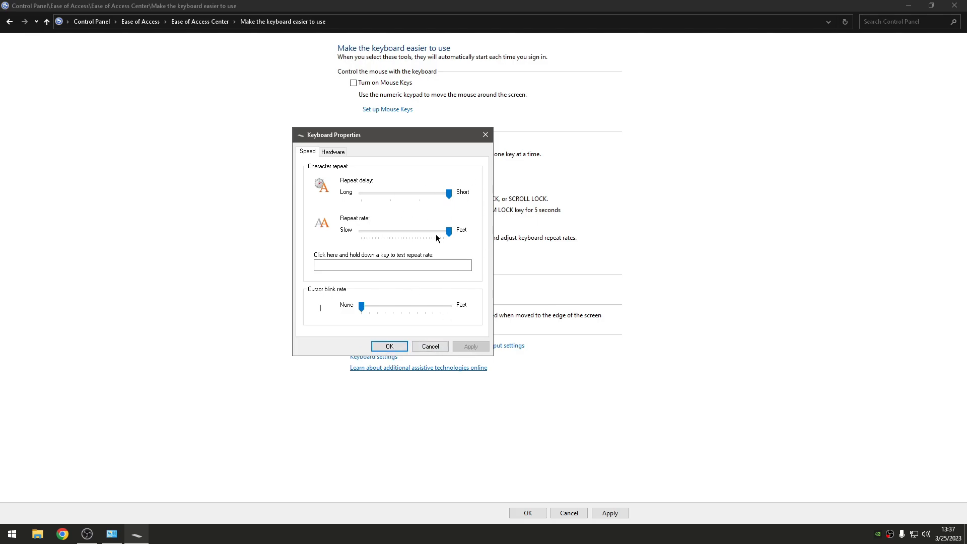
pyautogui.click(390, 347)
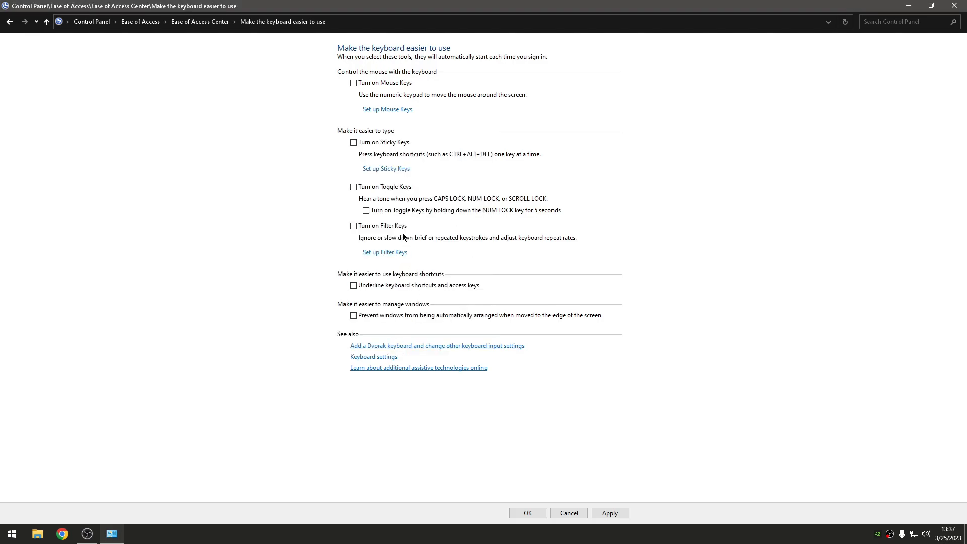
# Step: Turn off the Filter Keys taskbar icon, adjust the Sticky Keys setup options, and confirm both setup pages
pyautogui.click(392, 253)
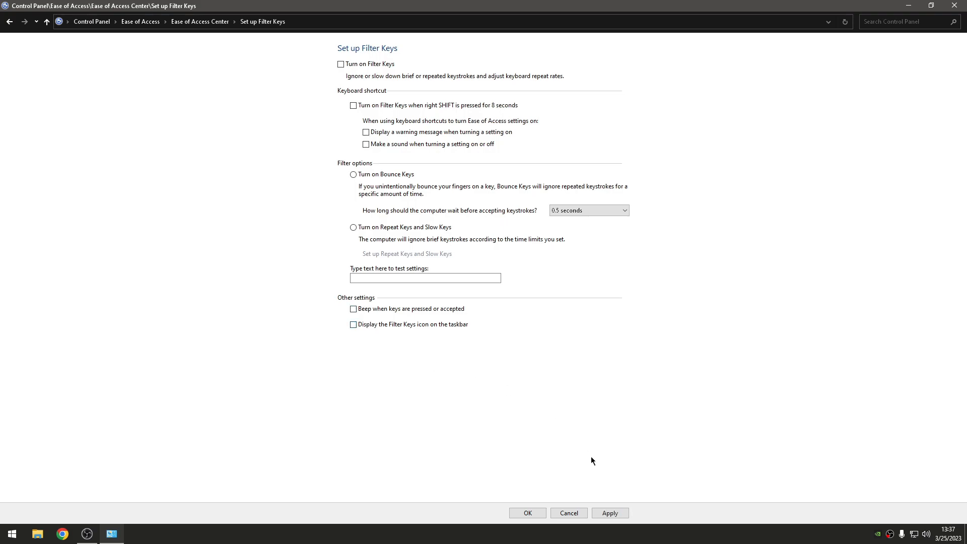
pyautogui.click(525, 513)
pyautogui.click(387, 168)
pyautogui.click(354, 183)
pyautogui.click(401, 184)
pyautogui.click(524, 512)
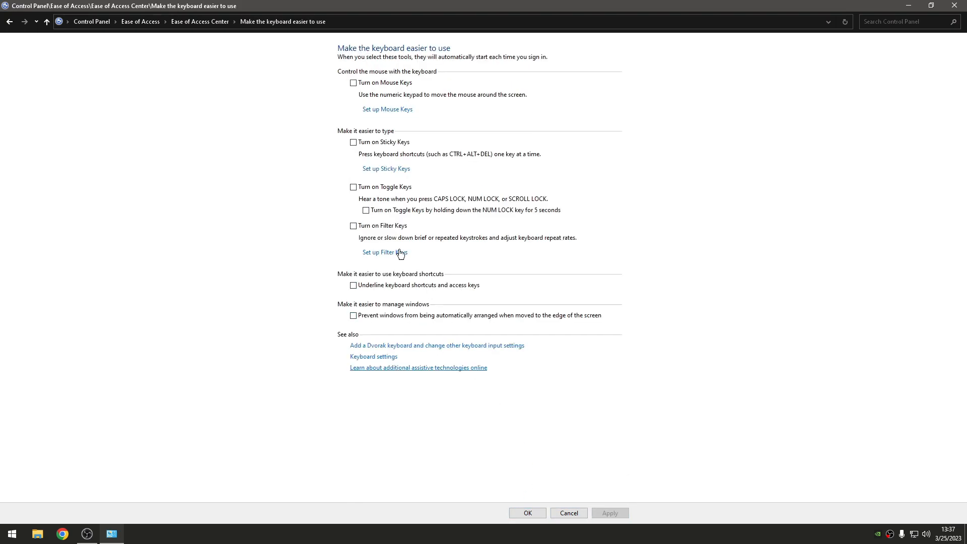
# Step: Recheck the Filter Keys and Mouse Keys setup pages and return to the keyboard settings
pyautogui.click(392, 252)
pyautogui.hotkey('alt', 'Left')
pyautogui.click(391, 113)
pyautogui.click(527, 513)
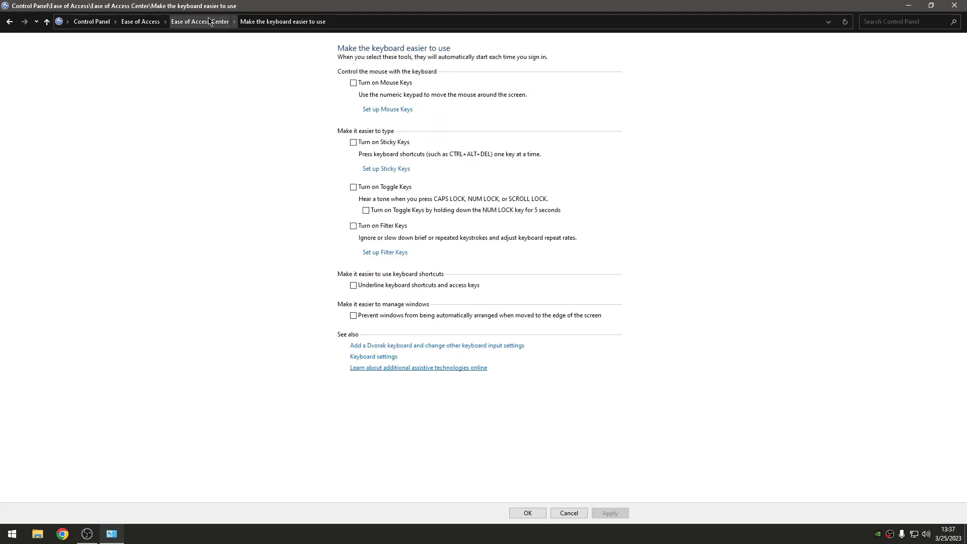
# Step: In the text or visual alternatives for sounds, set the visual warning to None and confirm
pyautogui.click(200, 21)
pyautogui.click(166, 336)
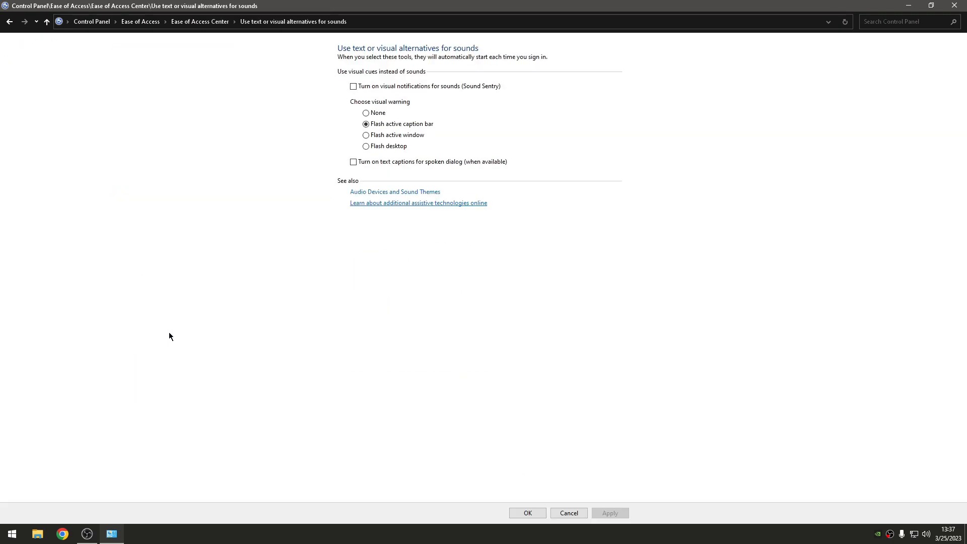
pyautogui.click(378, 113)
pyautogui.click(532, 513)
# Step: Try to clear the option that turns off unnecessary animations in the focus-on-tasks settings, apply it, and reopen the page to check
pyautogui.click(191, 362)
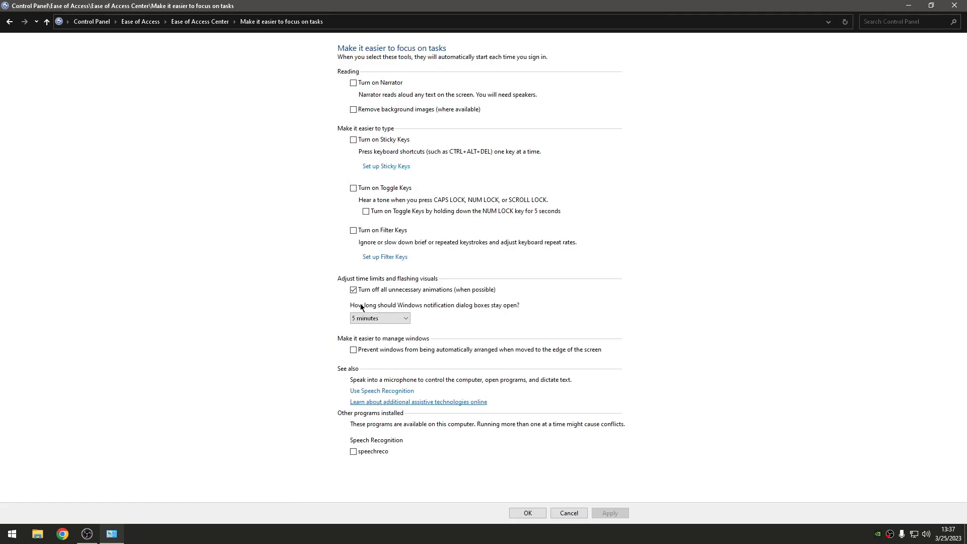
pyautogui.click(374, 288)
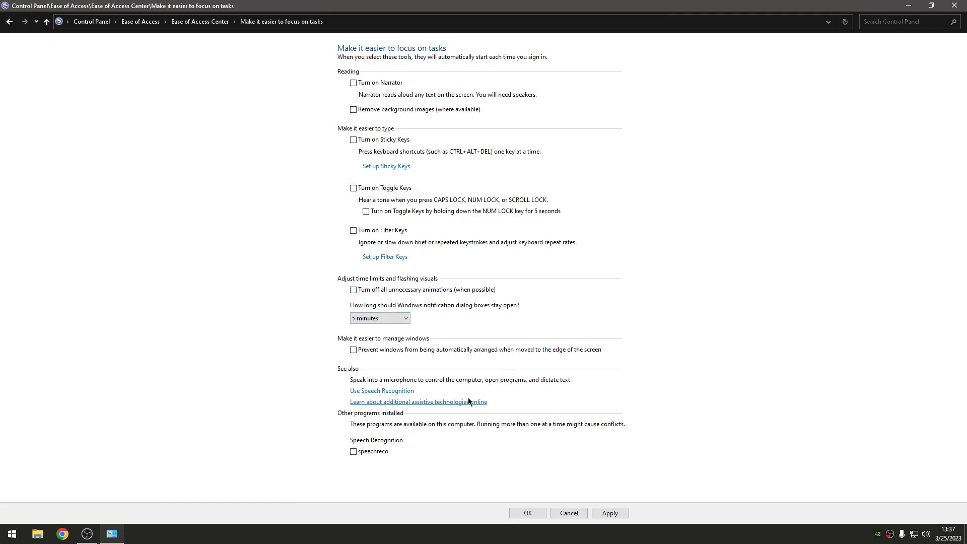
pyautogui.click(625, 512)
pyautogui.click(528, 513)
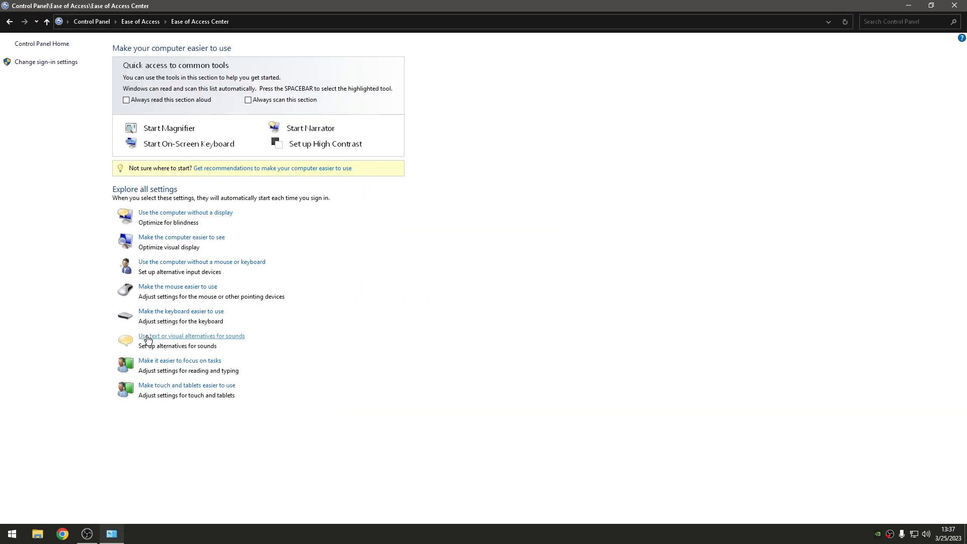
pyautogui.click(159, 359)
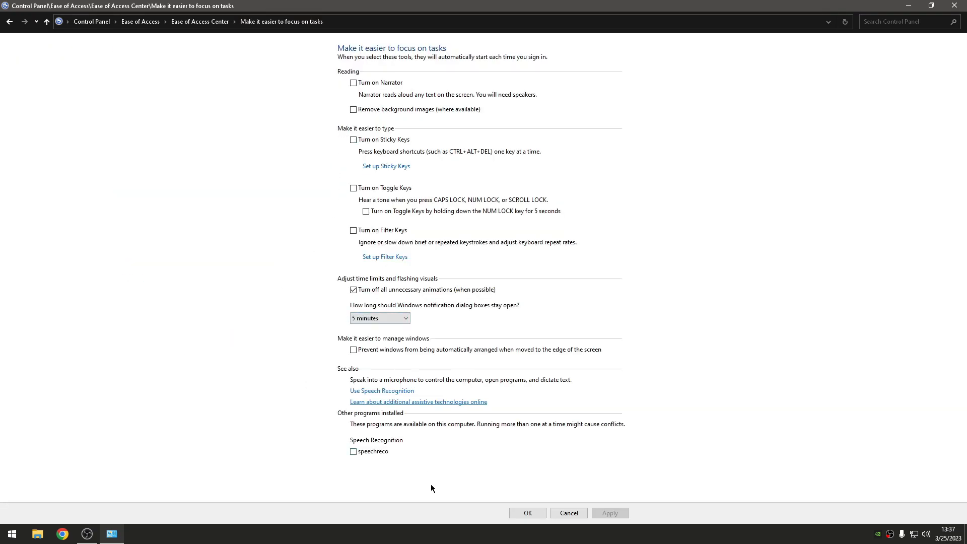
pyautogui.click(524, 513)
# Step: Adjust the options that make touch and tablets easier to use and confirm them
pyautogui.click(172, 385)
pyautogui.click(382, 112)
pyautogui.click(355, 123)
pyautogui.click(524, 513)
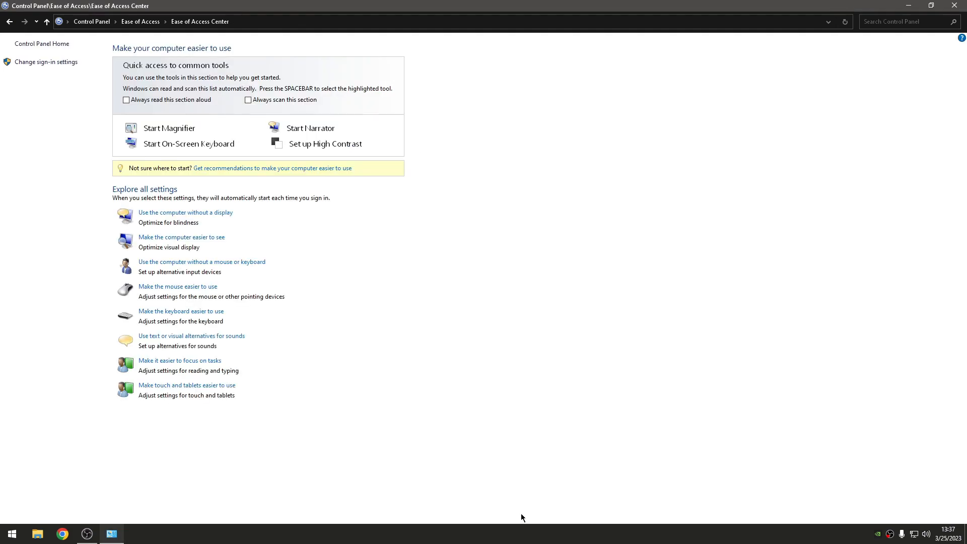
# Step: Return to the Control Panel home, restore the window from full size, and close it
pyautogui.click(91, 21)
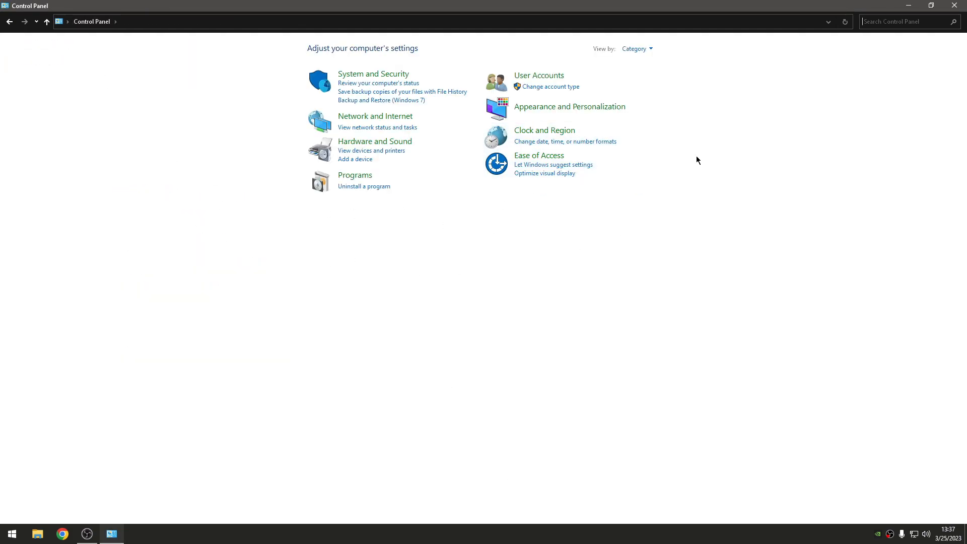
pyautogui.click(931, 5)
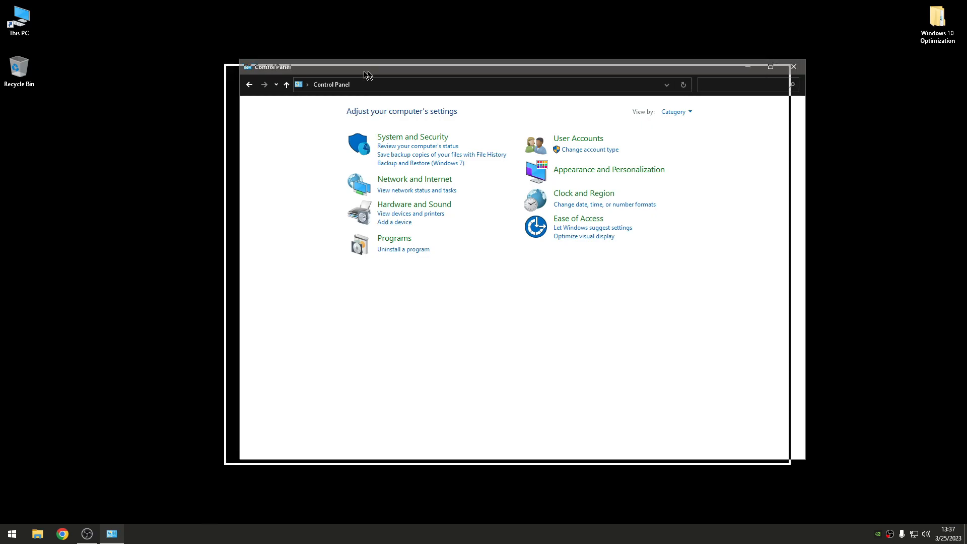
pyautogui.click(773, 75)
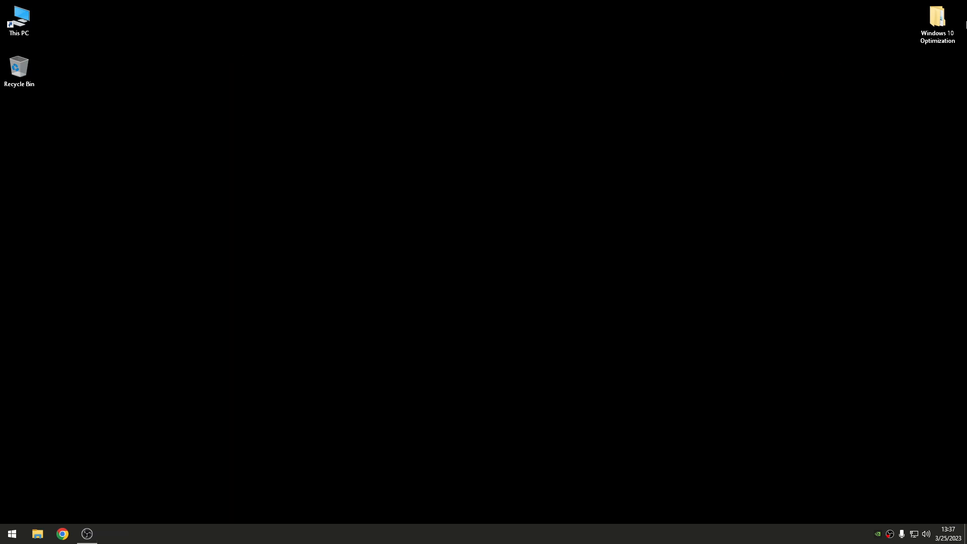
# Step: Open the Windows 10 Optimization folder from the desktop and reposition its window
pyautogui.doubleClick(957, 17)
pyautogui.moveTo(641, 87); pyautogui.dragTo(793, 84)
pyautogui.moveTo(633, 86); pyautogui.dragTo(550, 76)
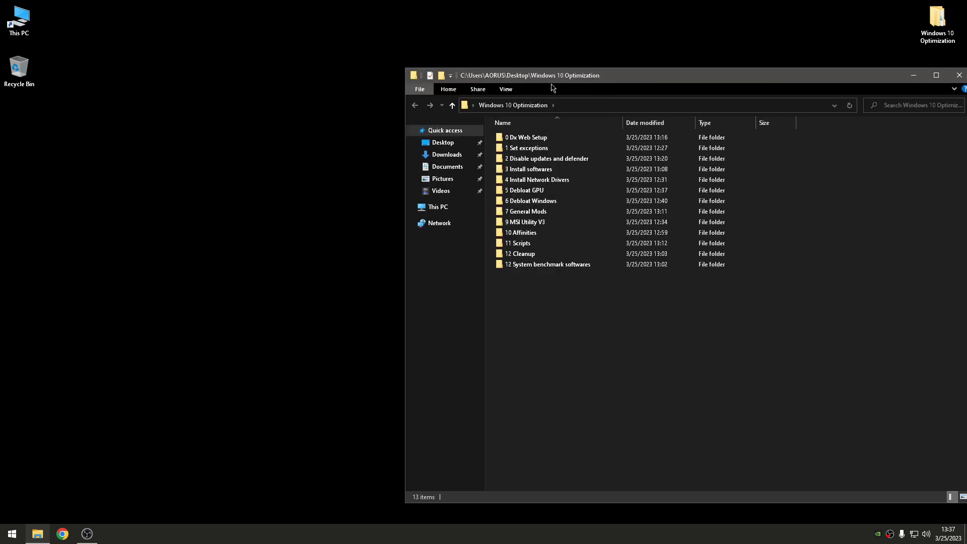
# Step: Look at the Intel and Realtek shortcuts in the 4 Install Network Drivers folder and return to the parent folder
pyautogui.doubleClick(605, 180)
pyautogui.moveTo(604, 217); pyautogui.dragTo(518, 133)
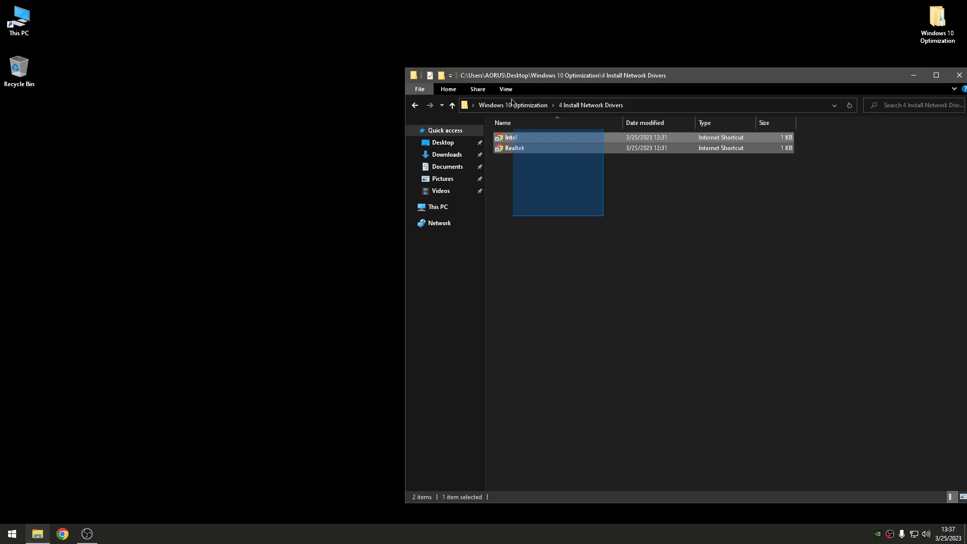
pyautogui.click(667, 261)
pyautogui.click(415, 105)
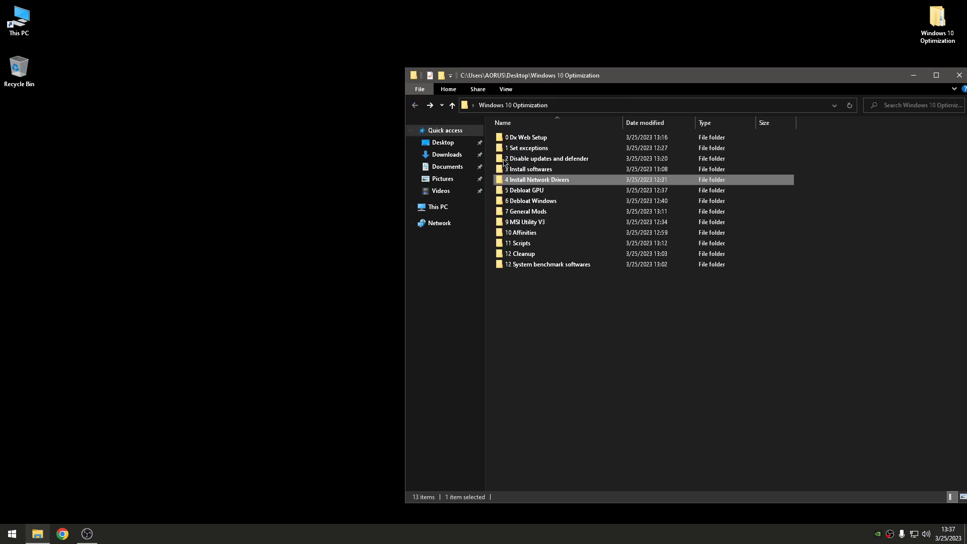
# Step: Open the 5 Debloat GPU folder, look inside its NVIDIA subfolder, reposition the window, and return to 5 Debloat GPU
pyautogui.doubleClick(554, 190)
pyautogui.doubleClick(539, 142)
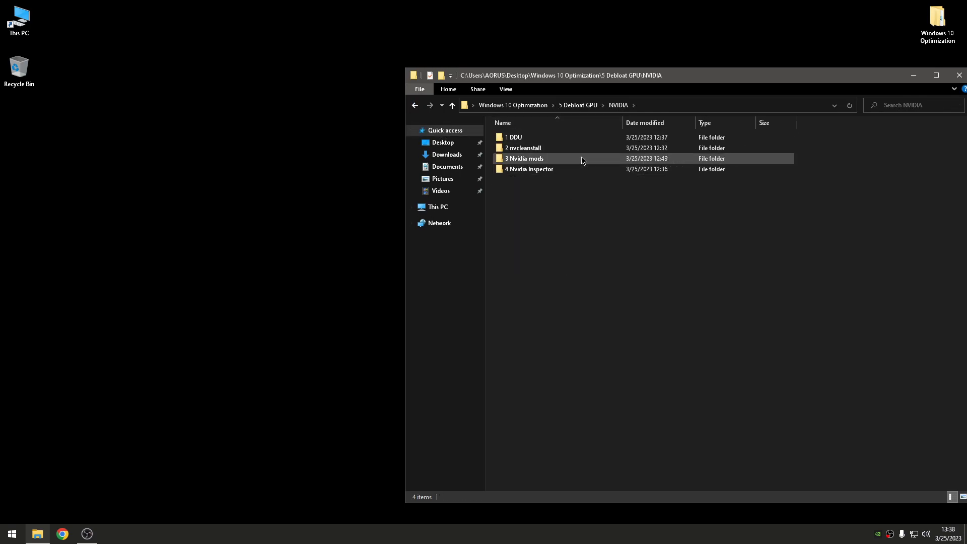
pyautogui.moveTo(509, 76); pyautogui.dragTo(458, 75)
pyautogui.click(364, 105)
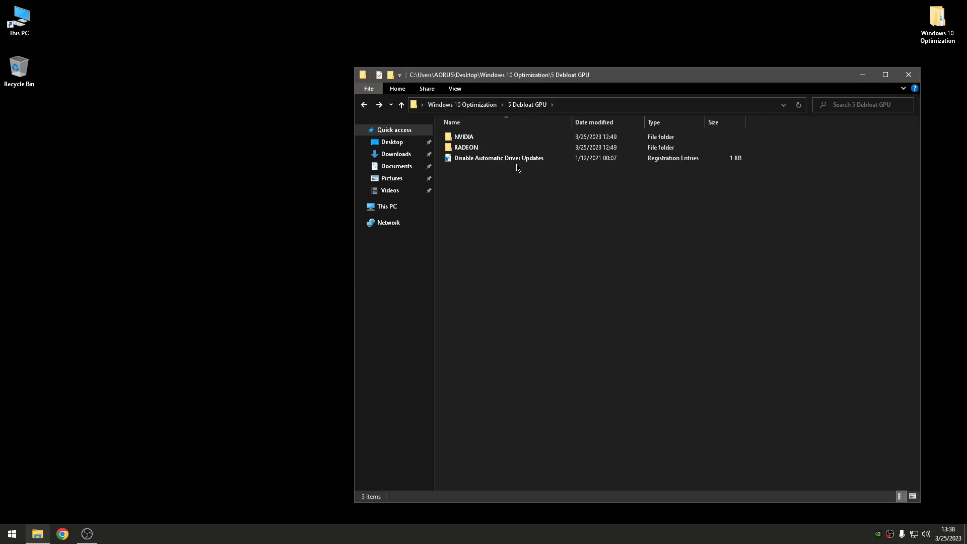
# Step: Merge the Disable Automatic Driver Updates registry file into the registry and confirm the prompts
pyautogui.doubleClick(492, 160)
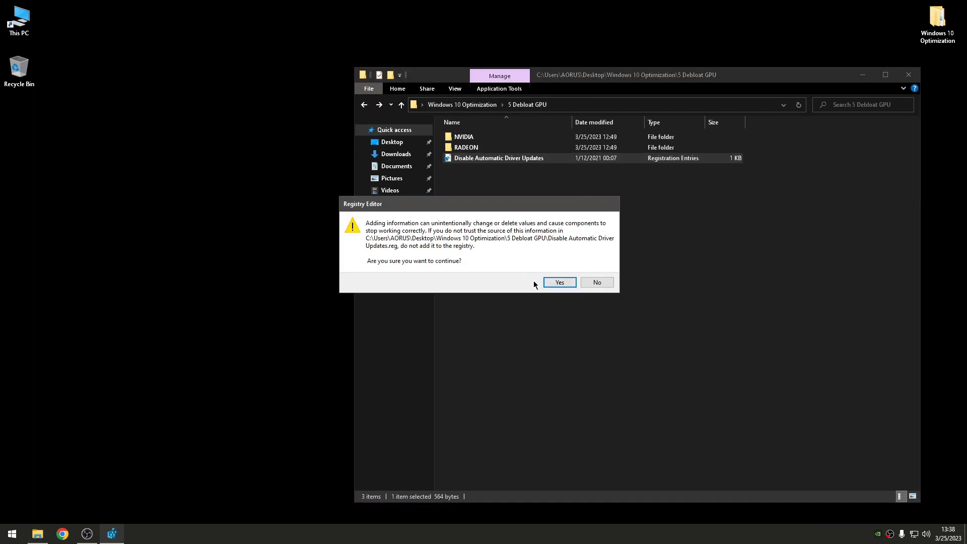
pyautogui.click(573, 281)
pyautogui.click(600, 271)
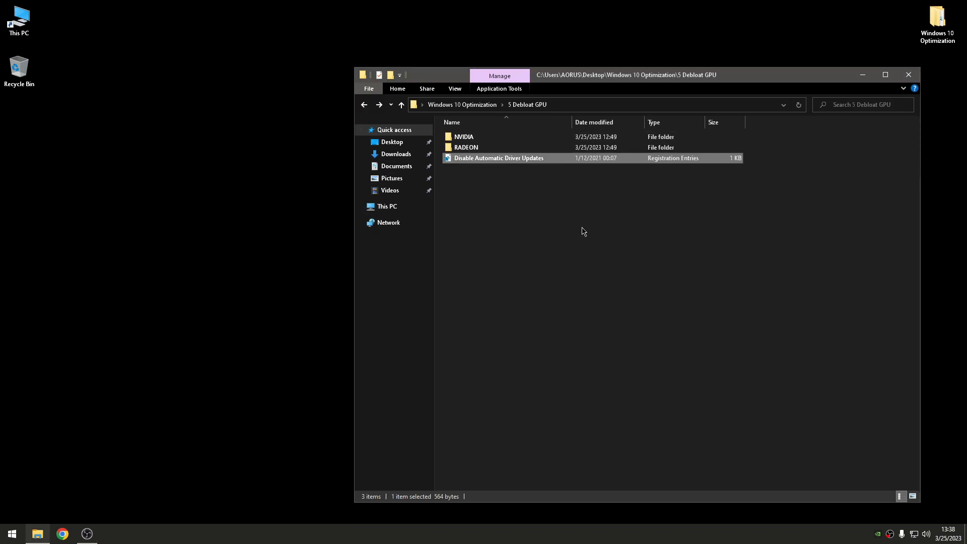
pyautogui.click(588, 248)
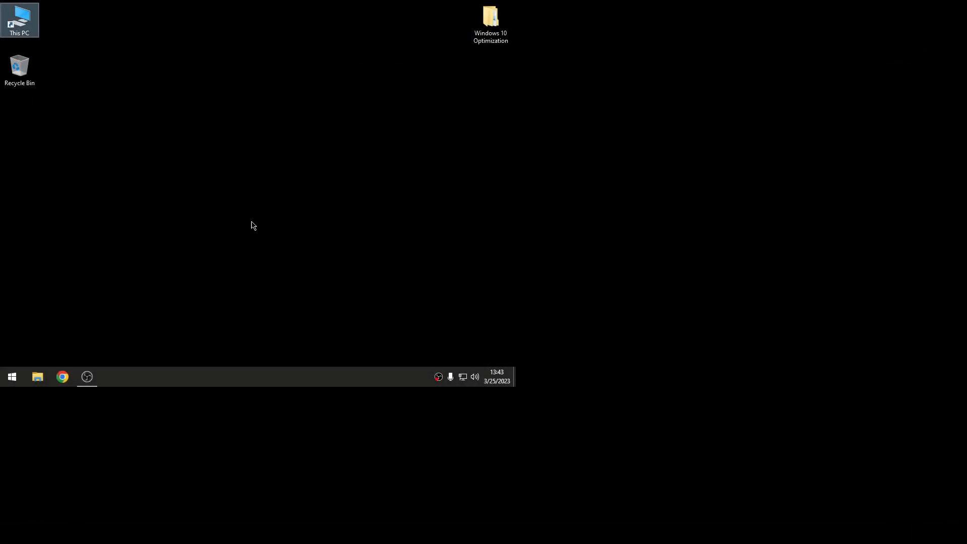
# Step: Open Windows 10 Optimization, 5 Debloat GPU and NVIDIA, look inside 1 DDU, and return to the NVIDIA folder
pyautogui.doubleClick(501, 26)
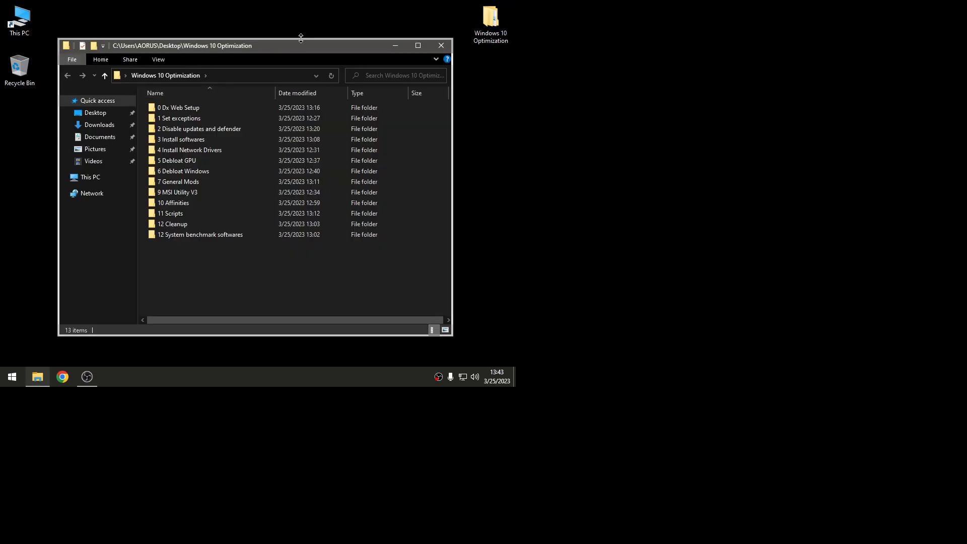
pyautogui.doubleClick(177, 162)
pyautogui.moveTo(242, 47); pyautogui.dragTo(301, 46)
pyautogui.click(236, 109)
pyautogui.doubleClick(236, 110)
pyautogui.doubleClick(236, 107)
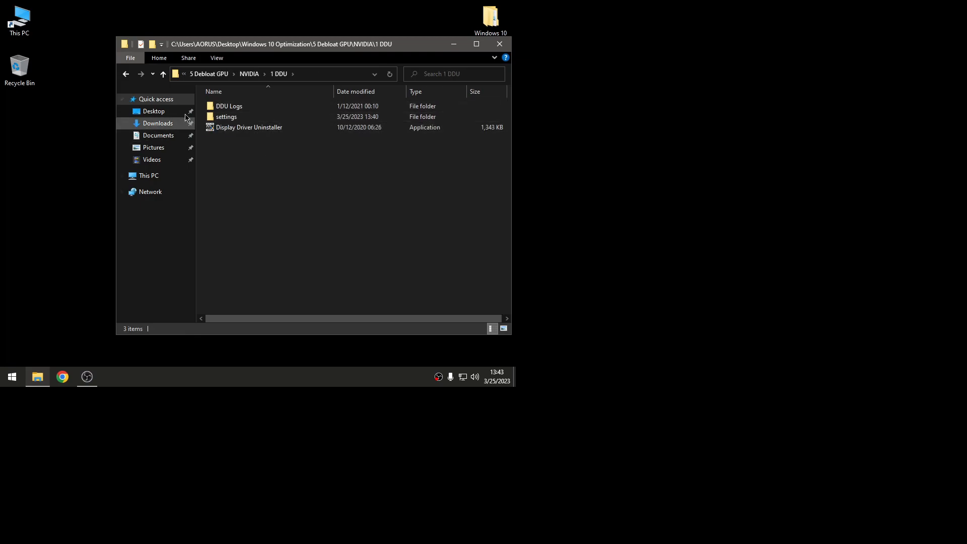
pyautogui.click(126, 74)
# Step: Launch NVCleanstall from the 2 nvcleanstall folder and reposition its window
pyautogui.click(253, 118)
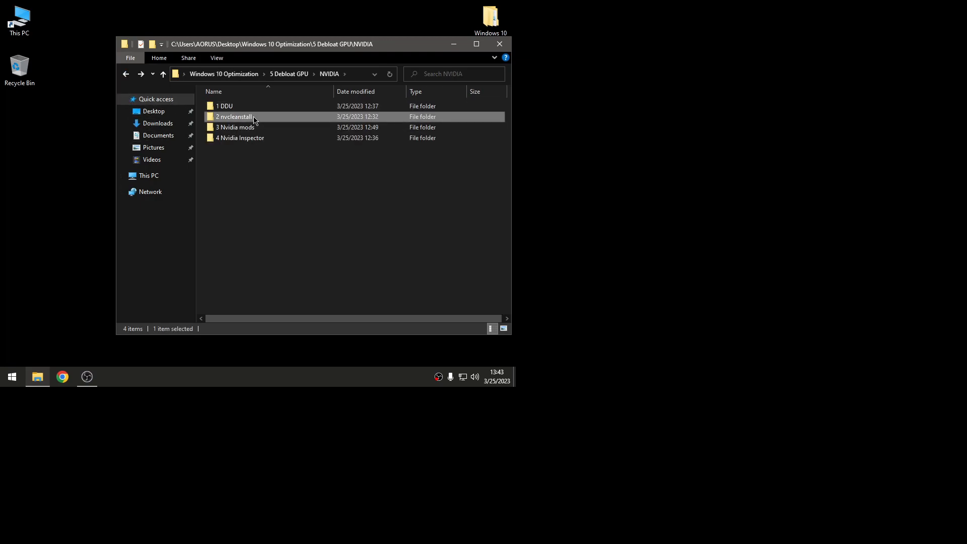
pyautogui.doubleClick(253, 118)
pyautogui.rightClick(259, 111)
pyautogui.click(285, 130)
pyautogui.click(354, 59)
pyautogui.moveTo(209, 24); pyautogui.dragTo(238, 22)
# Step: Manually select driver version 531.41, Windows 10, 64 bit, Desktop, DCH from all versions and proceed to component selection
pyautogui.click(196, 149)
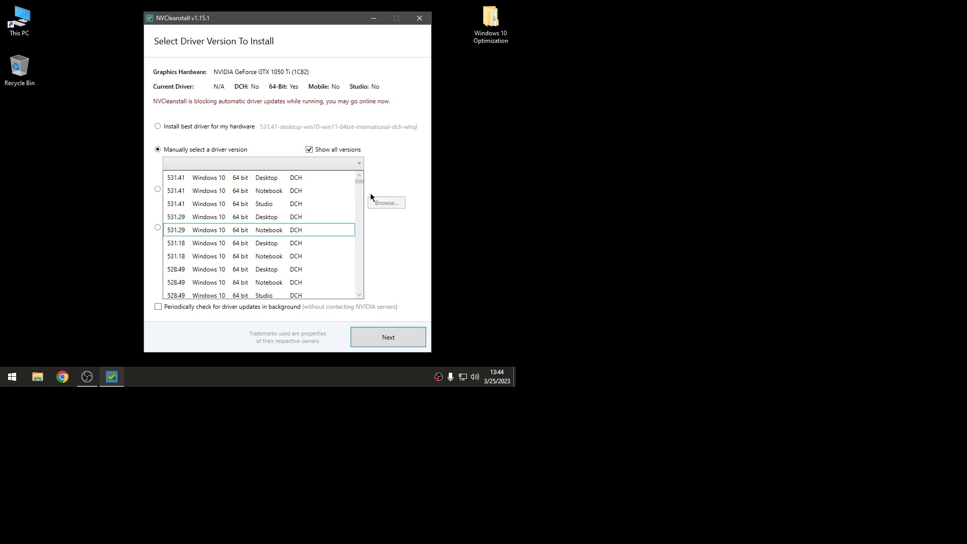
pyautogui.moveTo(359, 181); pyautogui.dragTo(362, 178)
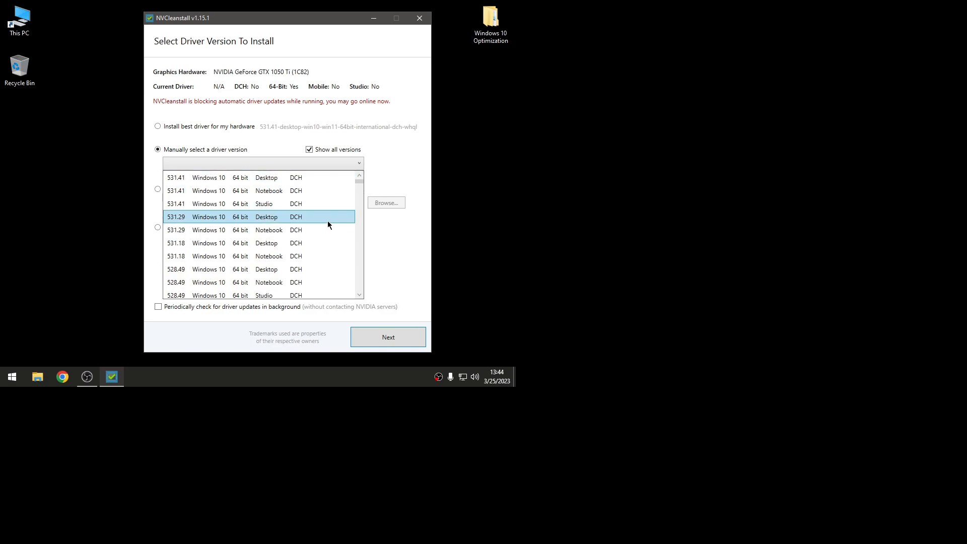
pyautogui.scroll(-10, 341, 200)
pyautogui.scroll(10, 357, 206)
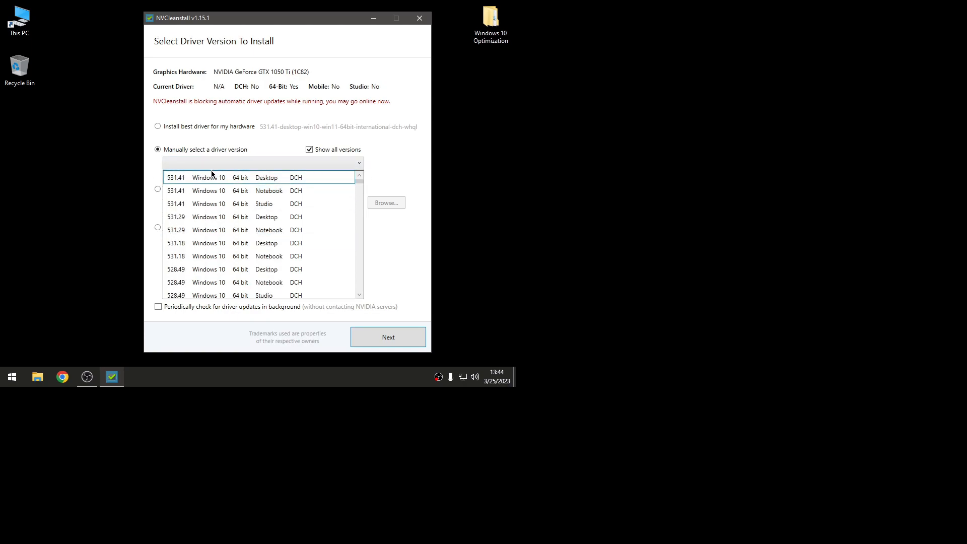
pyautogui.scroll(-4, 323, 202)
pyautogui.scroll(-3, 323, 201)
pyautogui.scroll(3, 322, 203)
pyautogui.scroll(3, 320, 204)
pyautogui.scroll(-10, 182, 284)
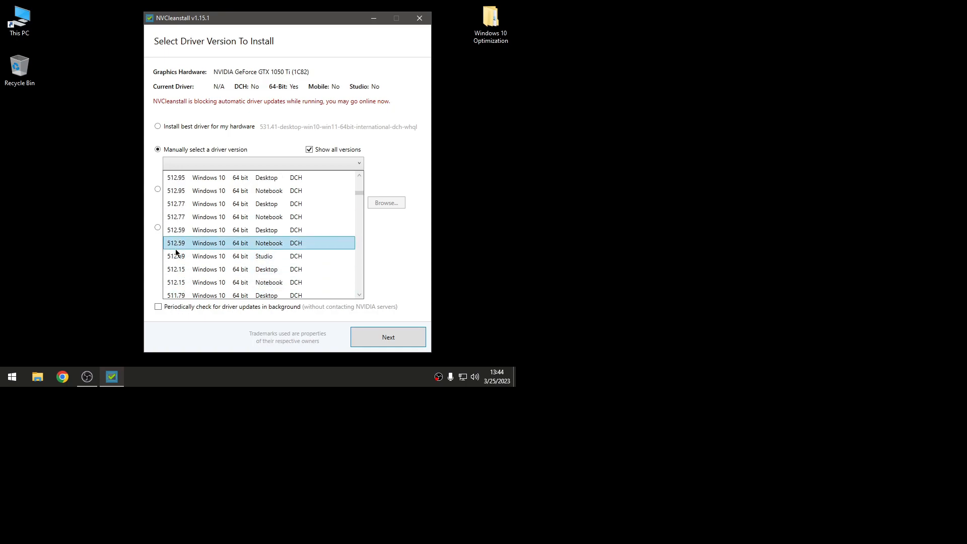
pyautogui.scroll(5, 217, 244)
pyautogui.scroll(6, 223, 245)
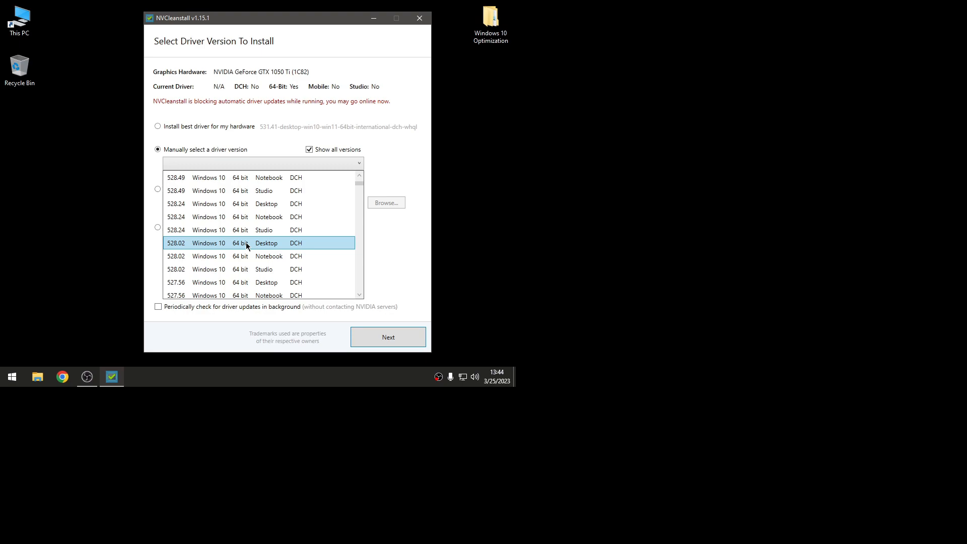
pyautogui.scroll(3, 202, 236)
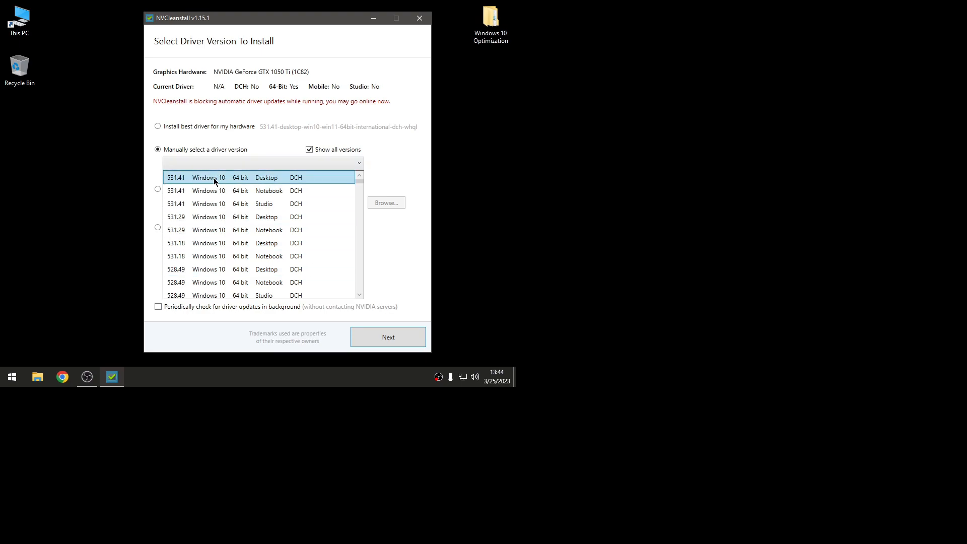
pyautogui.click(213, 178)
pyautogui.click(375, 337)
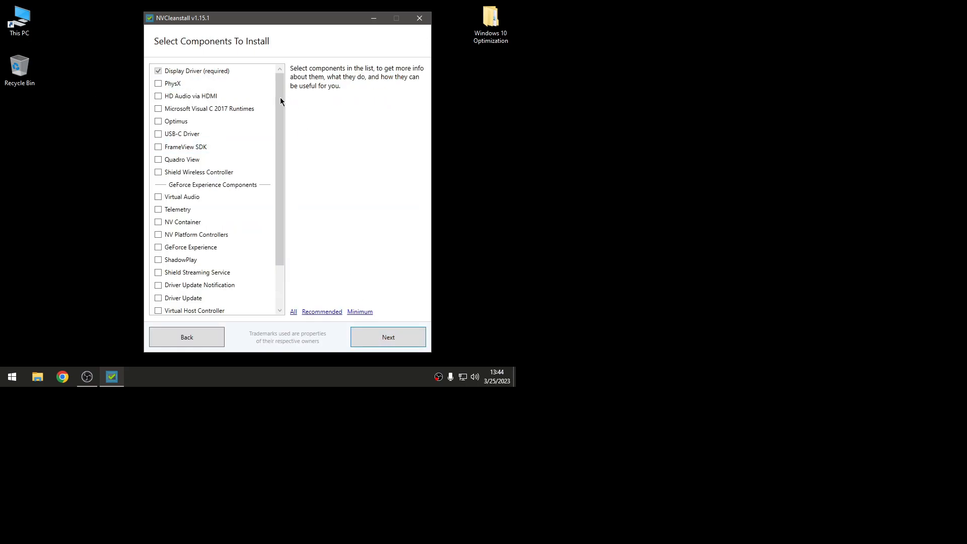
# Step: Review the component list, keep only the required Display Driver, and start preparing the installer files
pyautogui.moveTo(282, 127); pyautogui.dragTo(277, 92)
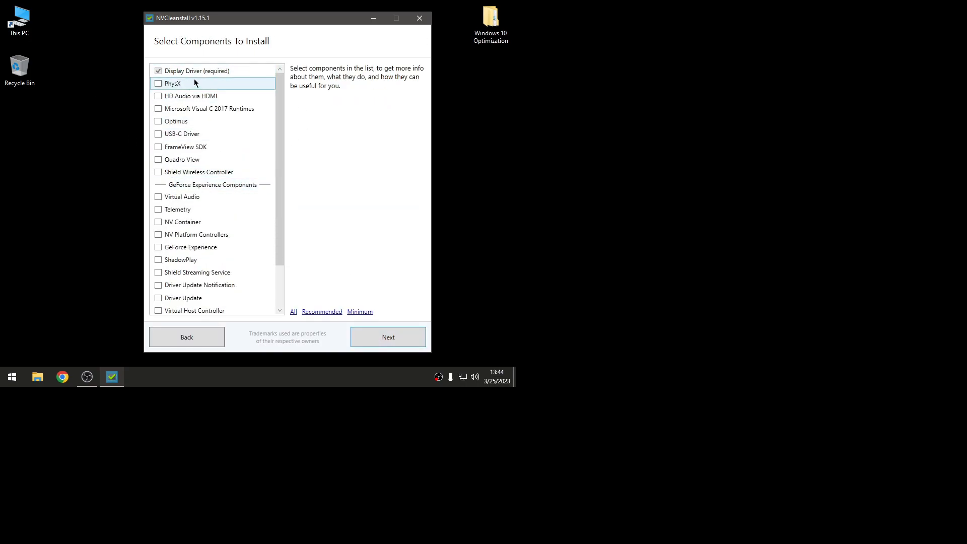
pyautogui.scroll(-2, 227, 202)
pyautogui.scroll(2, 198, 283)
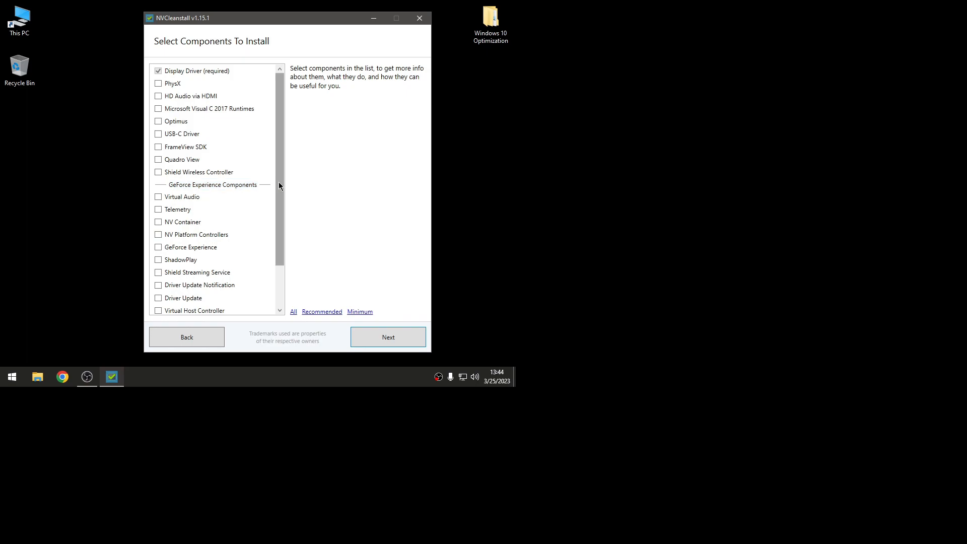
pyautogui.moveTo(280, 182); pyautogui.dragTo(287, 244)
pyautogui.click(274, 198)
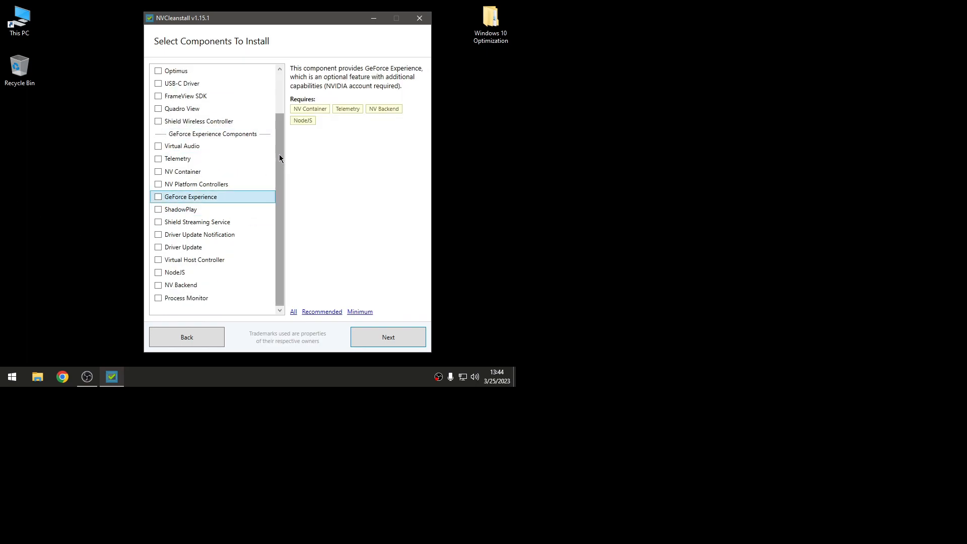
pyautogui.moveTo(280, 157); pyautogui.dragTo(285, 102)
pyautogui.click(388, 337)
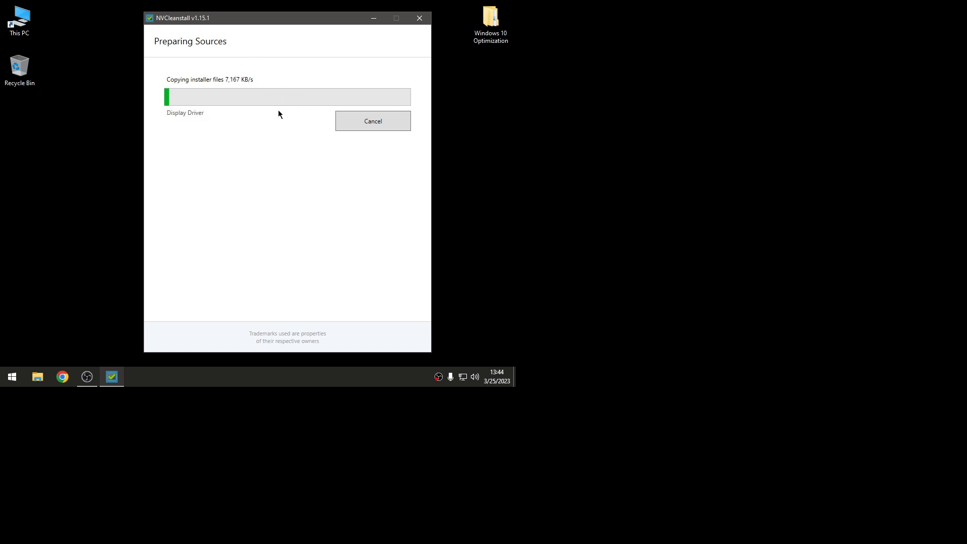
pyautogui.moveTo(269, 21); pyautogui.dragTo(258, 18)
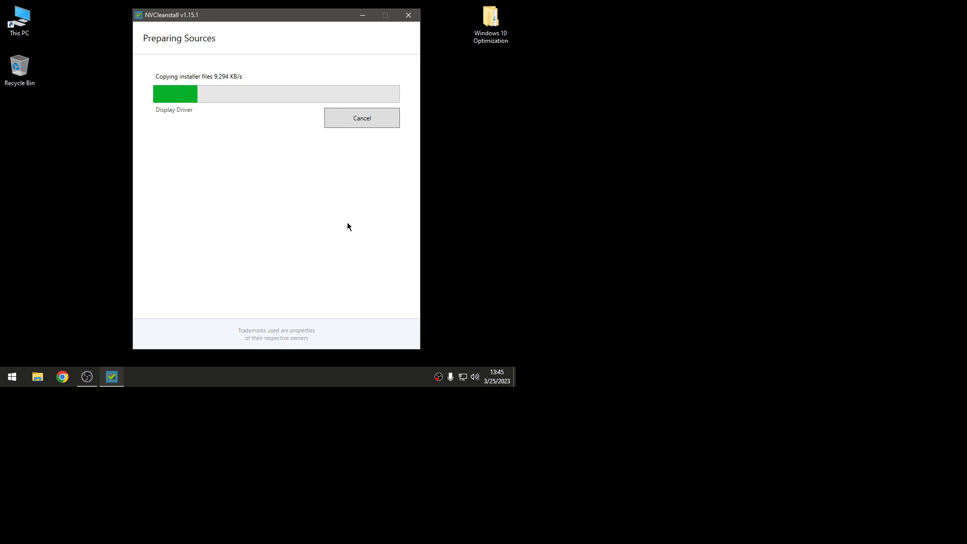
pyautogui.click(89, 380)
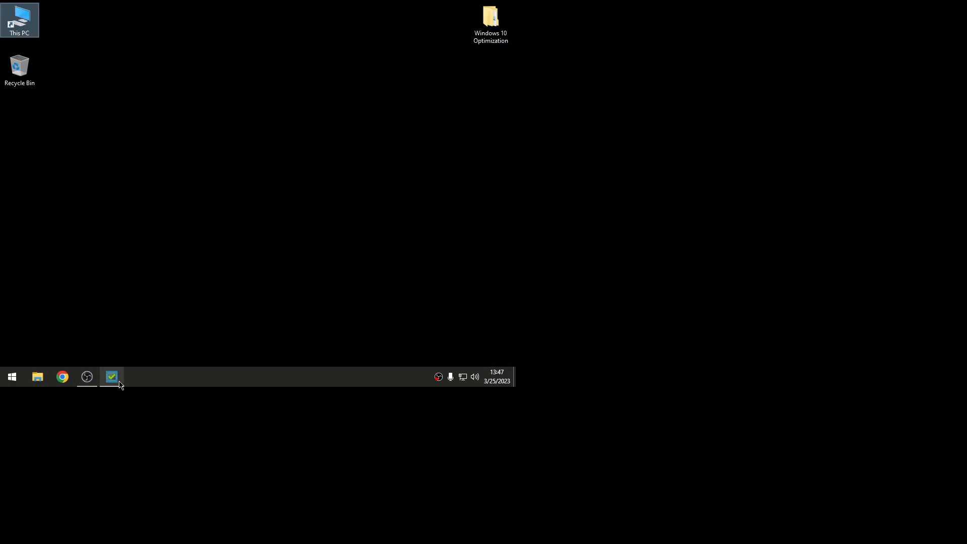
# Step: Bring back NVCleanstall and enable Disable Installer Telemetry & Advertising, Unattended Express Installation with automatic reboot, and Perform a Clean Installation
pyautogui.click(112, 377)
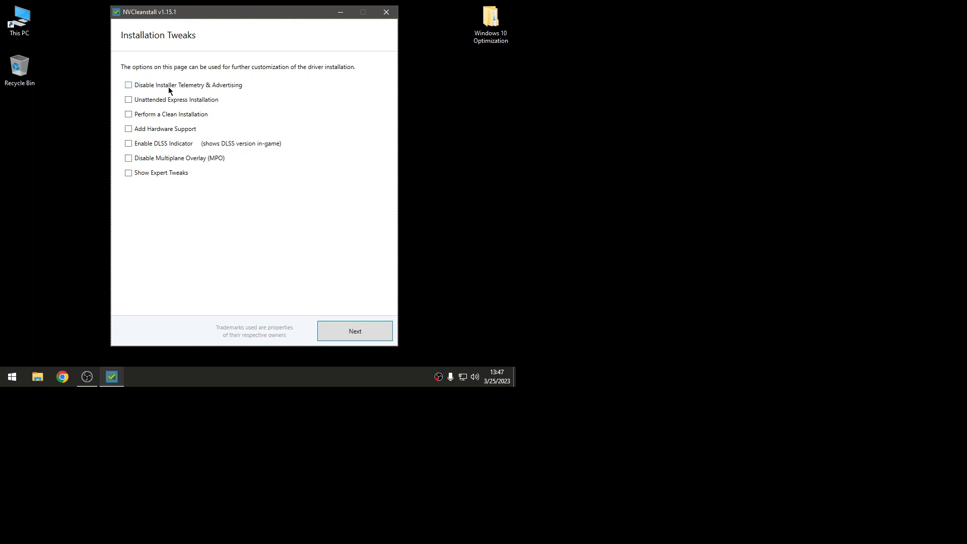
pyautogui.click(189, 91)
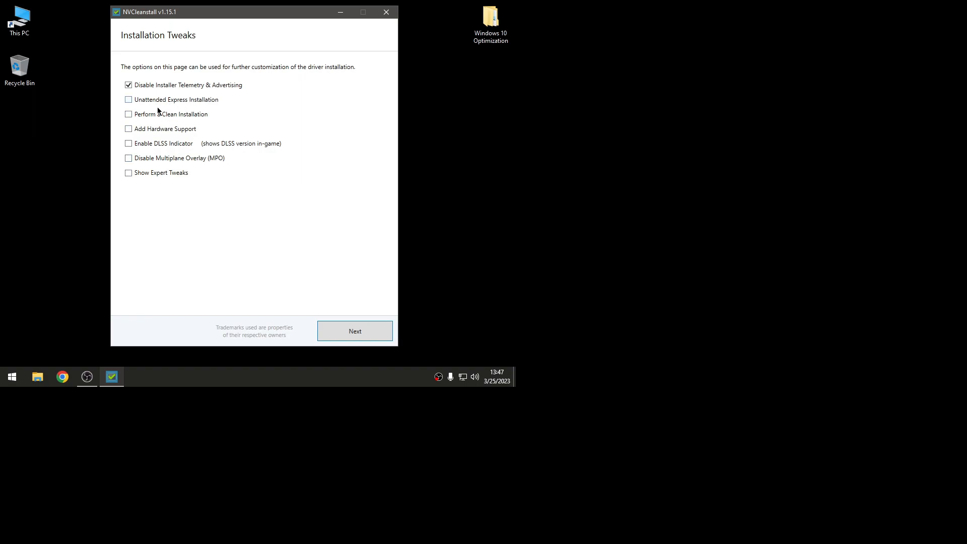
pyautogui.click(176, 86)
pyautogui.moveTo(216, 16); pyautogui.dragTo(245, 9)
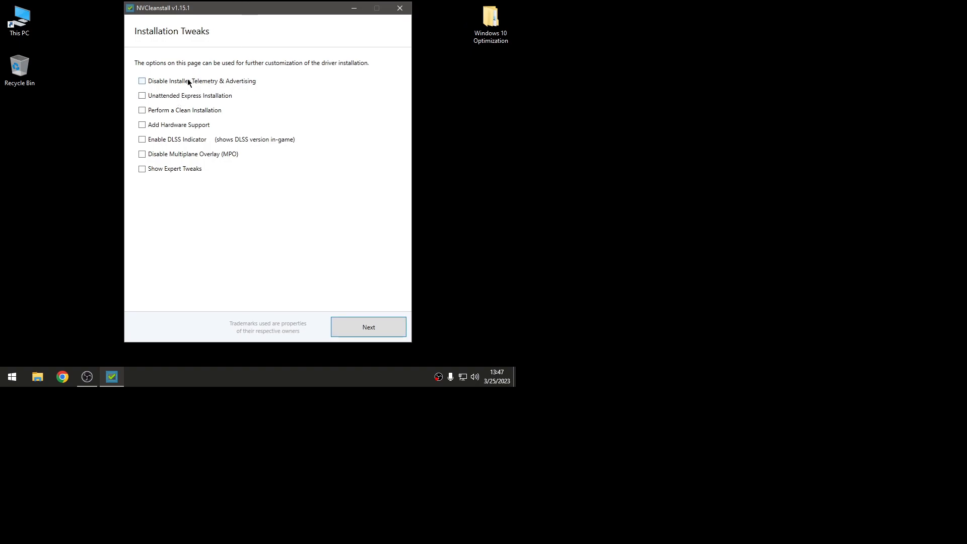
pyautogui.click(188, 82)
pyautogui.click(160, 99)
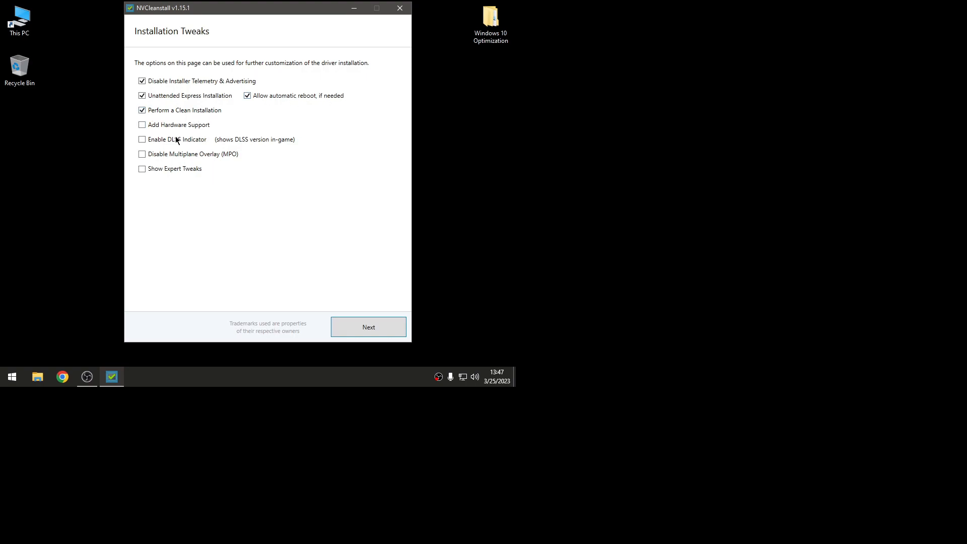
# Step: Show the expert tweaks and enable Disable Driver Telemetry, Disable NVIDIA HD Audio device sleep timer, and Disable HDCP
pyautogui.click(164, 171)
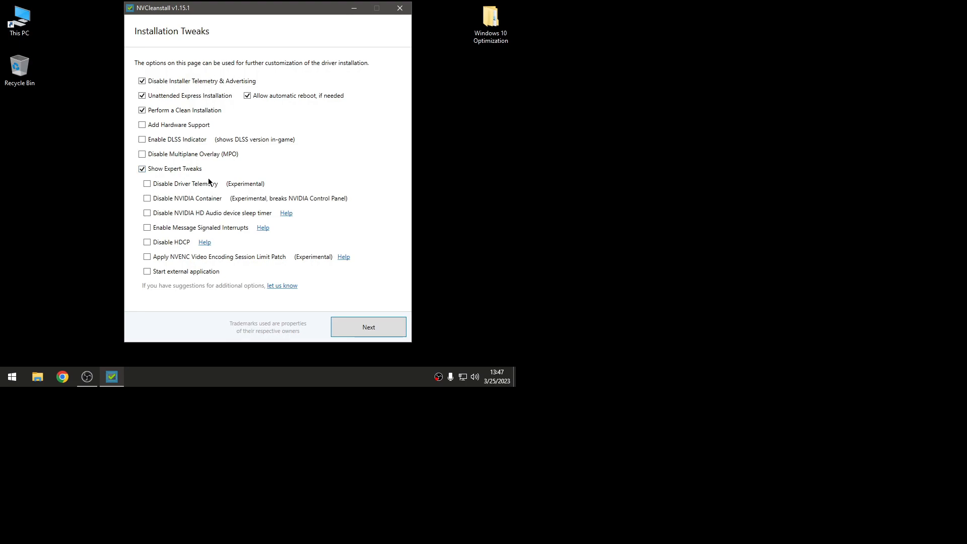
pyautogui.click(147, 184)
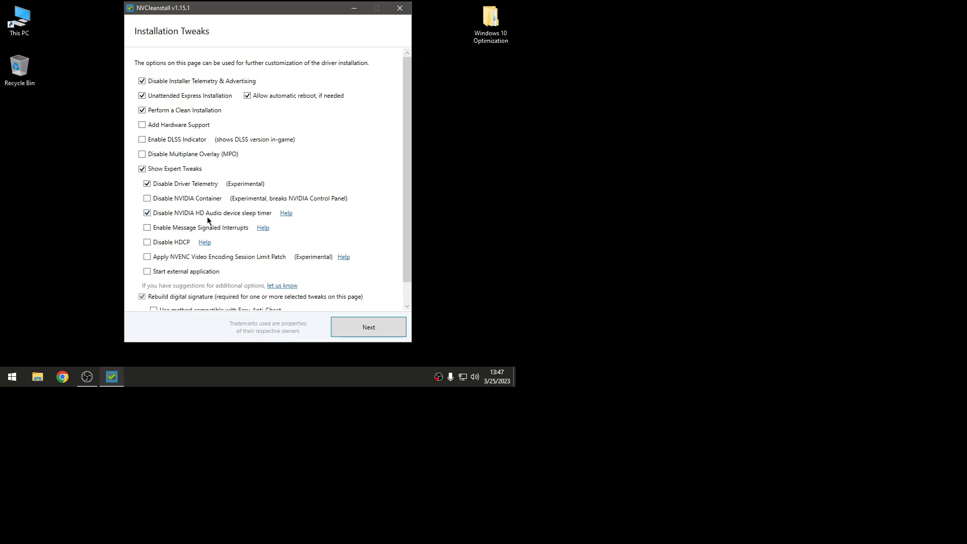
pyautogui.scroll(-1, 148, 241)
pyautogui.click(155, 222)
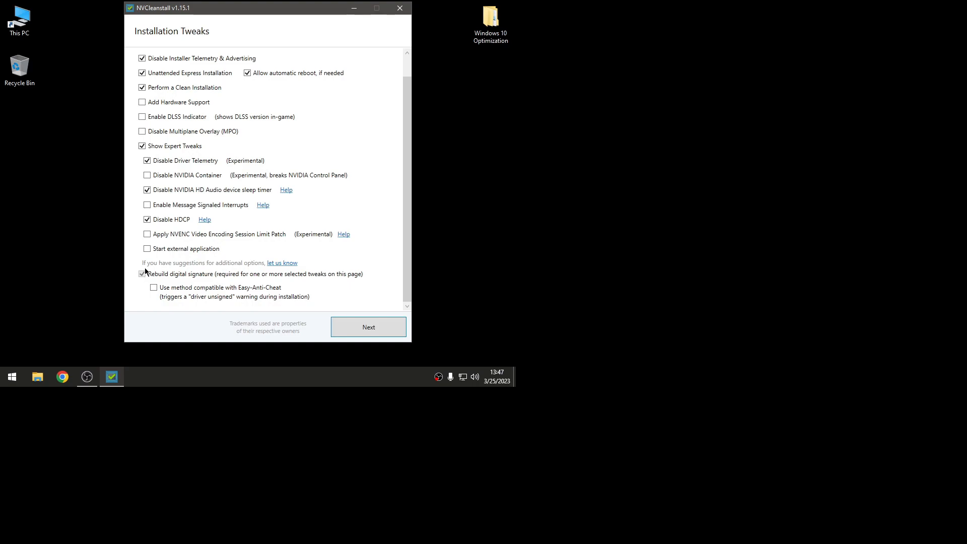
pyautogui.scroll(1, 187, 230)
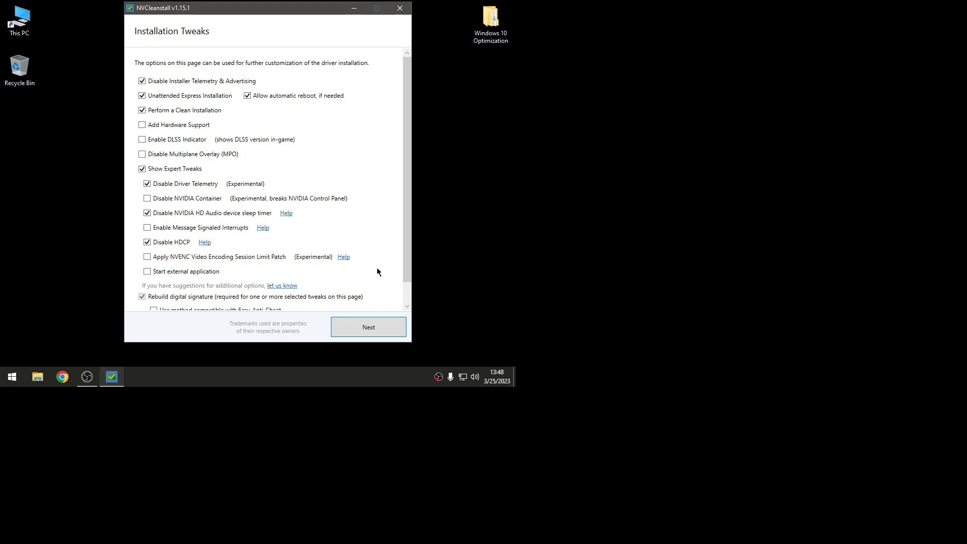
# Step: Reposition the NVIDIA folder window, open 3 Nvidia mods, and merge the Nvidia mods registry file into the registry
pyautogui.rightClick(268, 143)
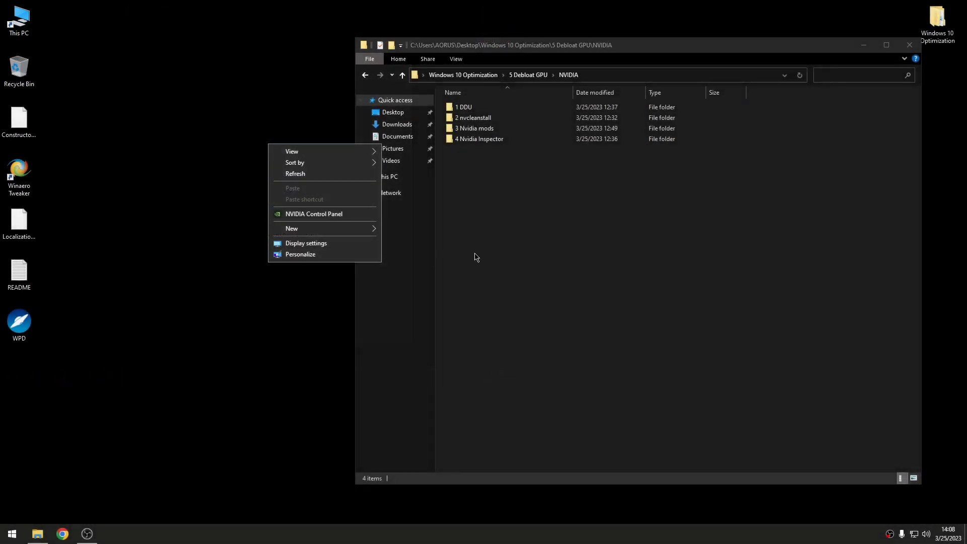
pyautogui.click(682, 208)
pyautogui.moveTo(569, 39); pyautogui.dragTo(652, 64)
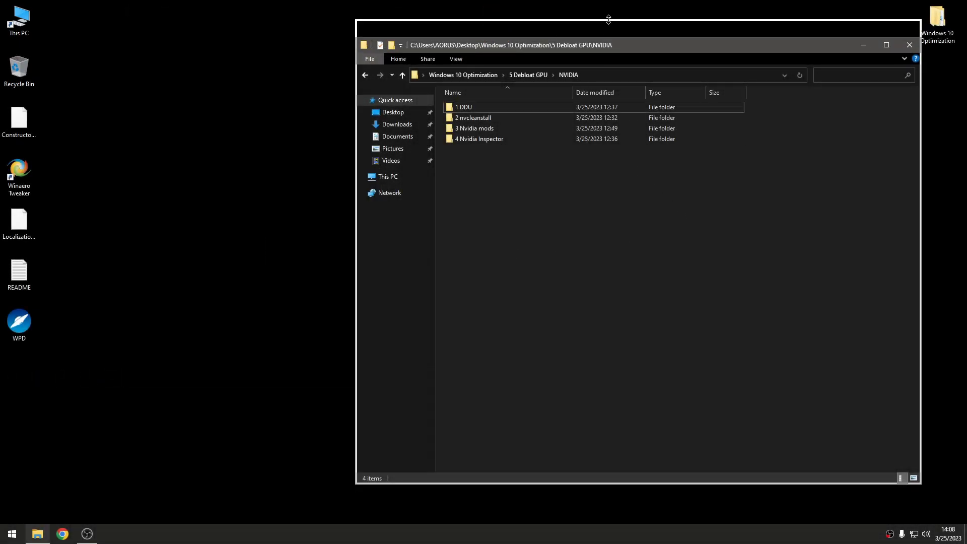
pyautogui.moveTo(655, 216); pyautogui.dragTo(624, 171)
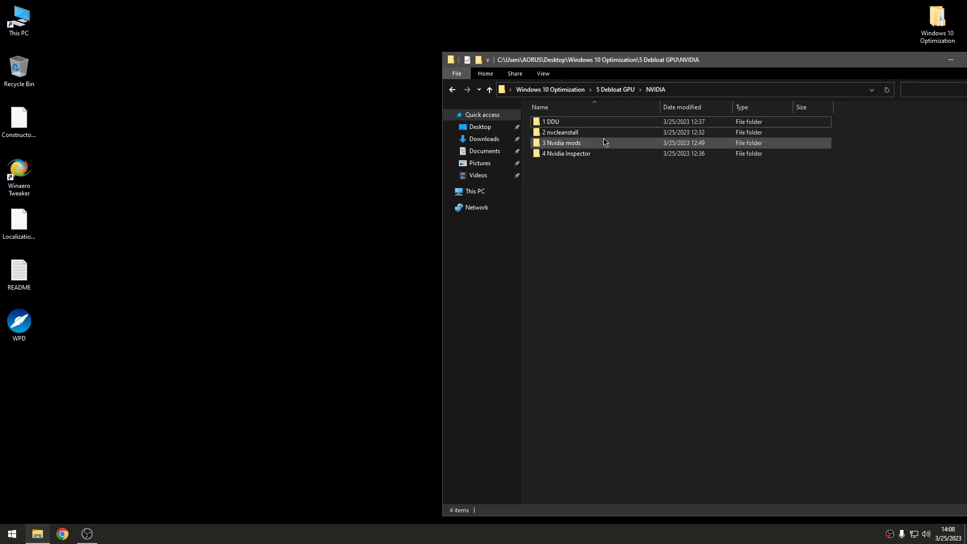
pyautogui.doubleClick(597, 150)
pyautogui.doubleClick(579, 126)
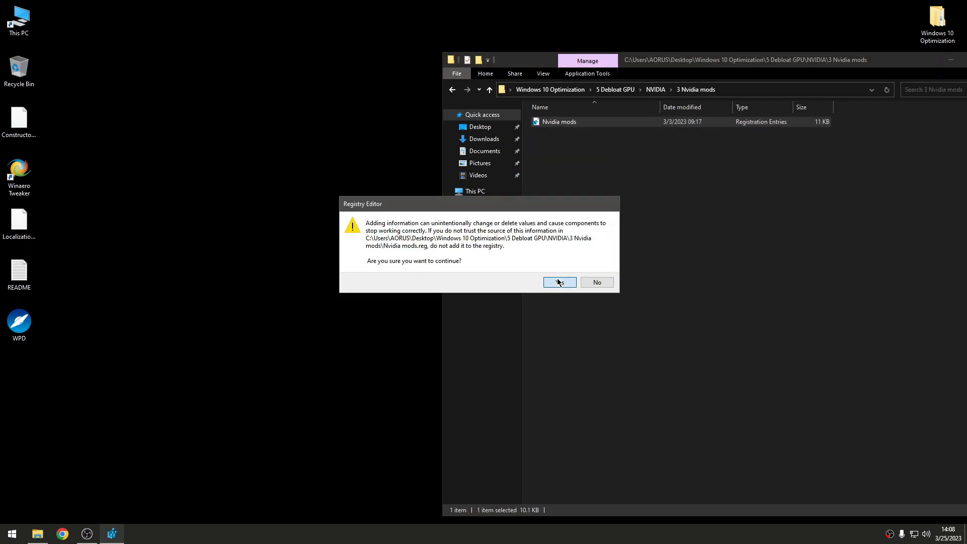
pyautogui.click(559, 283)
# Step: Open the Nvidia mods registry file in Notepad and examine its NVTweak, latency tolerance and preemption entries
pyautogui.rightClick(570, 120)
pyautogui.click(584, 136)
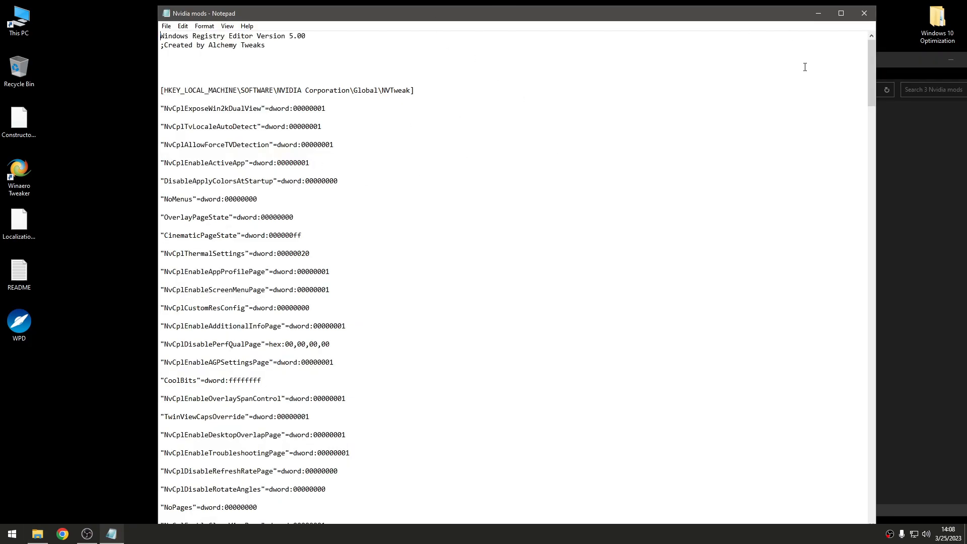
pyautogui.moveTo(870, 61); pyautogui.dragTo(839, 58)
pyautogui.moveTo(160, 91); pyautogui.dragTo(838, 168)
pyautogui.moveTo(160, 154); pyautogui.dragTo(361, 154)
pyautogui.moveTo(403, 471); pyautogui.dragTo(433, 272)
pyautogui.moveTo(484, 317); pyautogui.dragTo(494, 329)
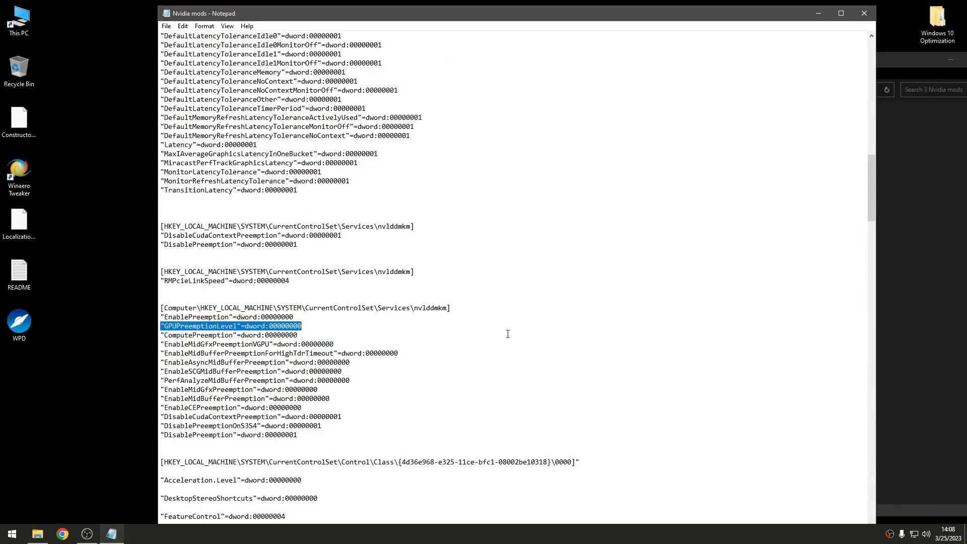
# Step: Examine the Nvidia mods file from its NVTweak section through the nvlddmkm PCIe link speed and preemption entries
pyautogui.moveTo(872, 194); pyautogui.dragTo(881, 50)
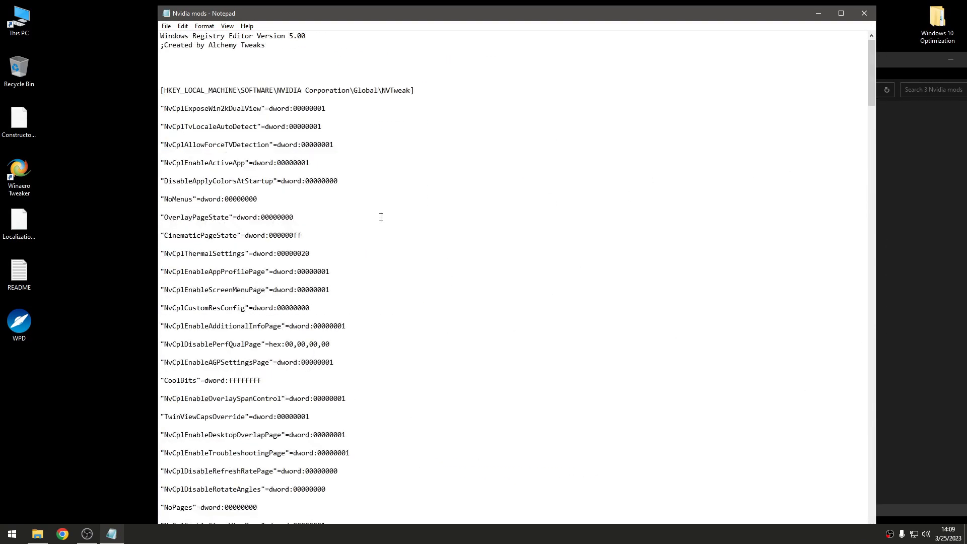
pyautogui.scroll(-15, 414, 204)
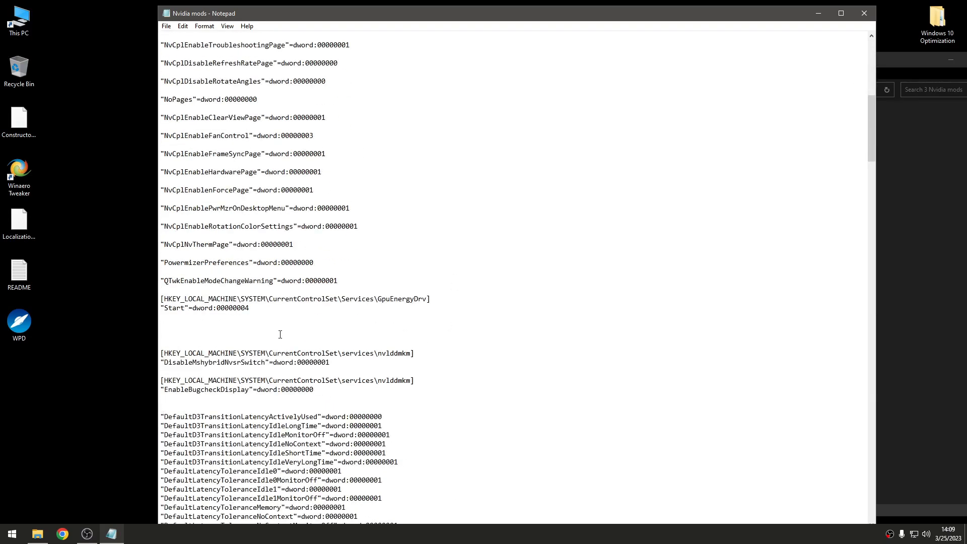
pyautogui.scroll(15, 285, 318)
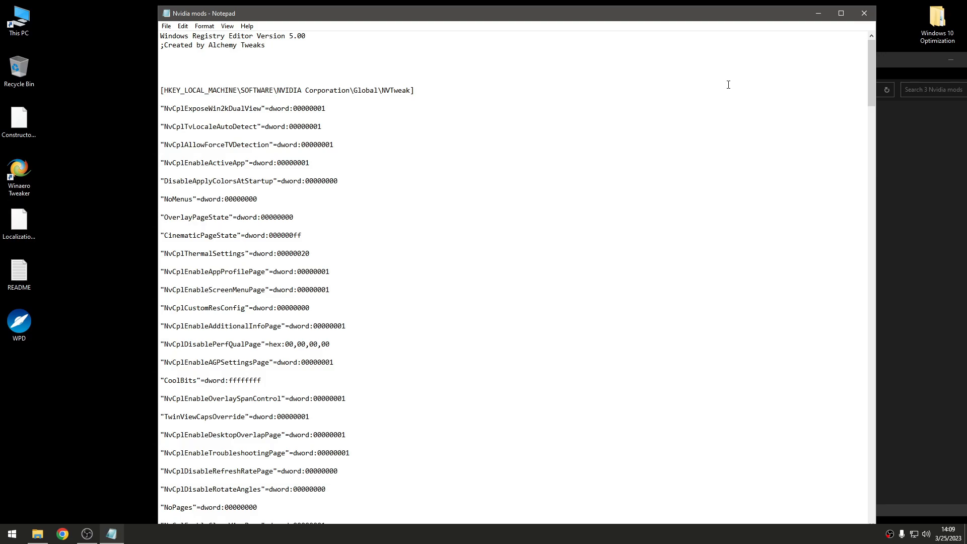
pyautogui.moveTo(872, 85); pyautogui.dragTo(862, 275)
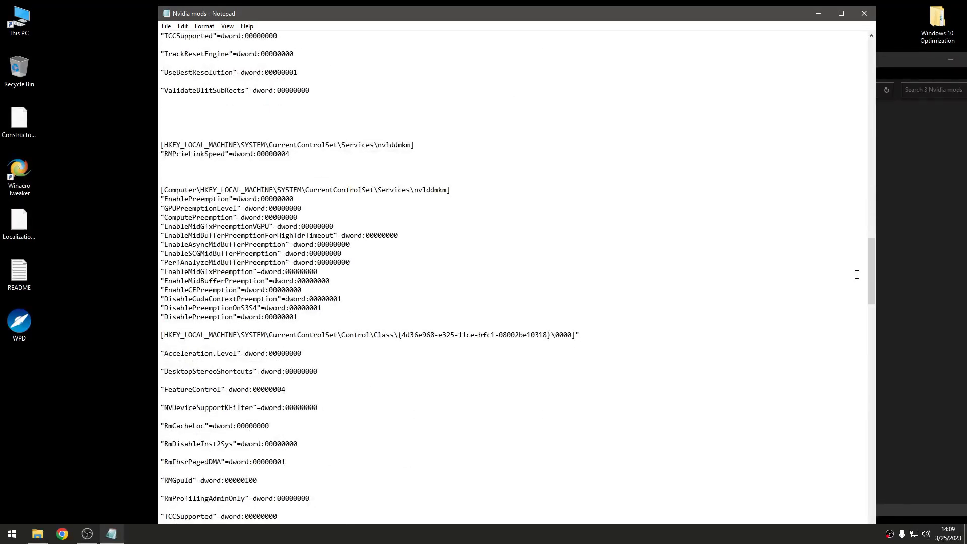
pyautogui.moveTo(877, 264); pyautogui.dragTo(878, 221)
pyautogui.moveTo(435, 334); pyautogui.dragTo(126, 206)
pyautogui.click(386, 257)
pyautogui.moveTo(347, 318); pyautogui.dragTo(80, 191)
pyautogui.moveTo(331, 297); pyautogui.dragTo(197, 200)
pyautogui.click(412, 315)
pyautogui.click(503, 264)
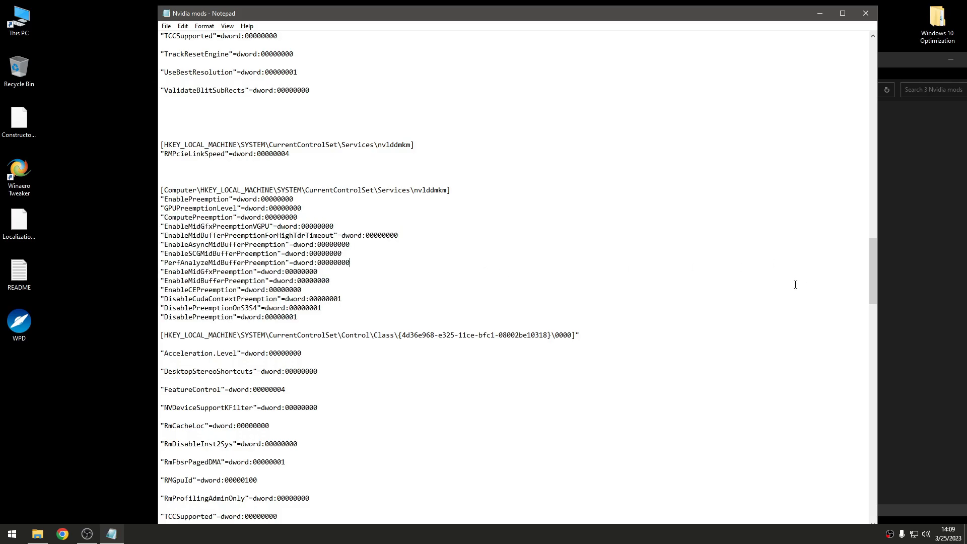
pyautogui.moveTo(878, 267); pyautogui.dragTo(882, 47)
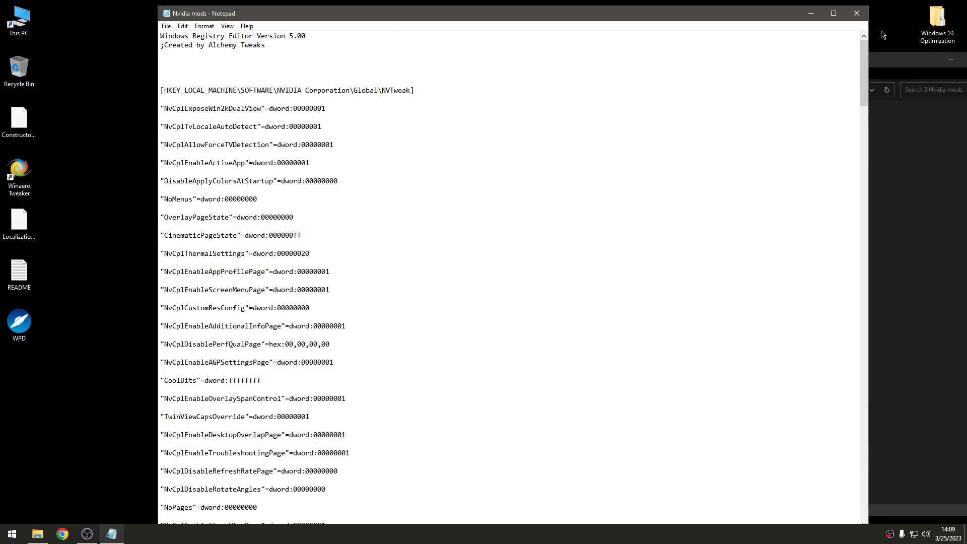
# Step: Close the file in Notepad, merge Nvidia mods into the registry, and return to the NVIDIA folder
pyautogui.click(865, 11)
pyautogui.doubleClick(559, 121)
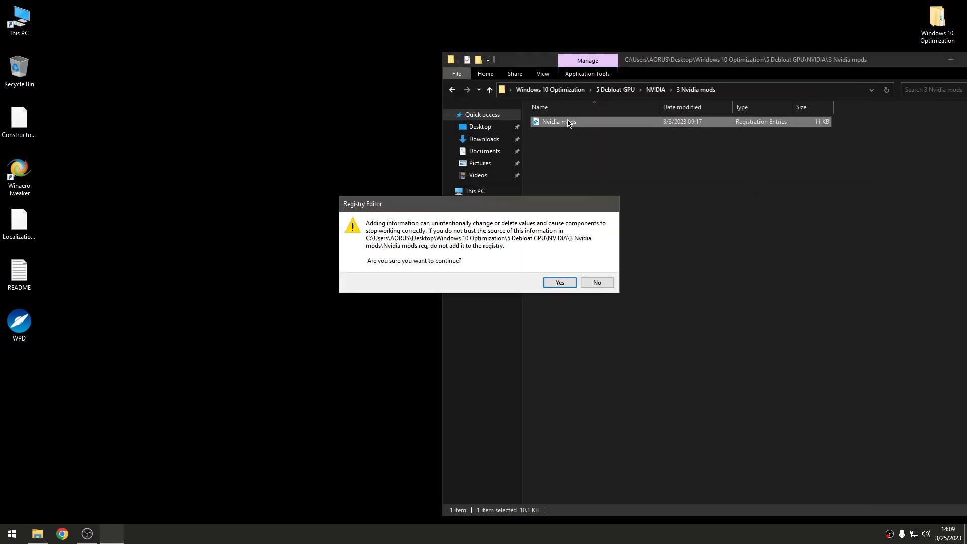
pyautogui.click(559, 282)
pyautogui.click(611, 270)
pyautogui.click(451, 89)
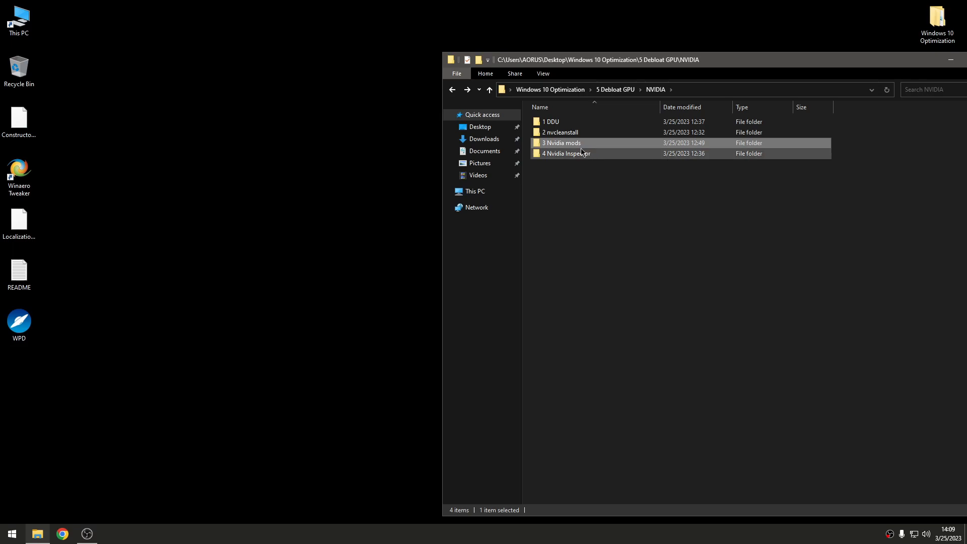
# Step: Open the NVIDIA Control Panel and review its Desktop options, image preview settings and global Manage 3D Settings
pyautogui.rightClick(302, 119)
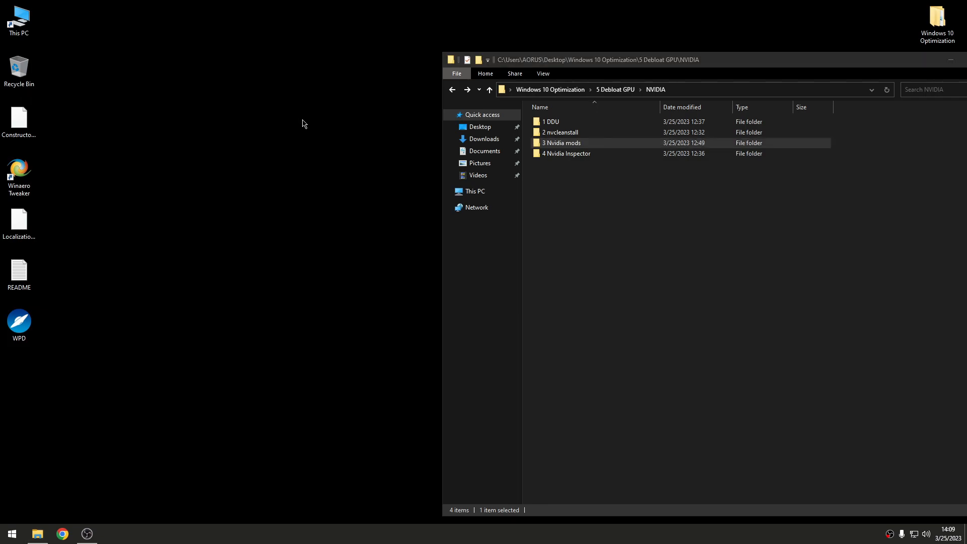
pyautogui.click(353, 190)
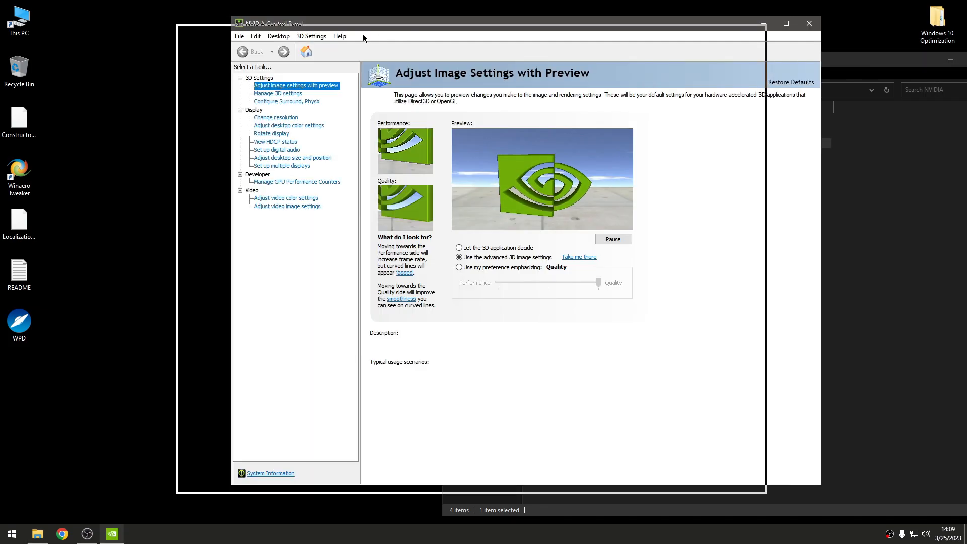
pyautogui.click(224, 44)
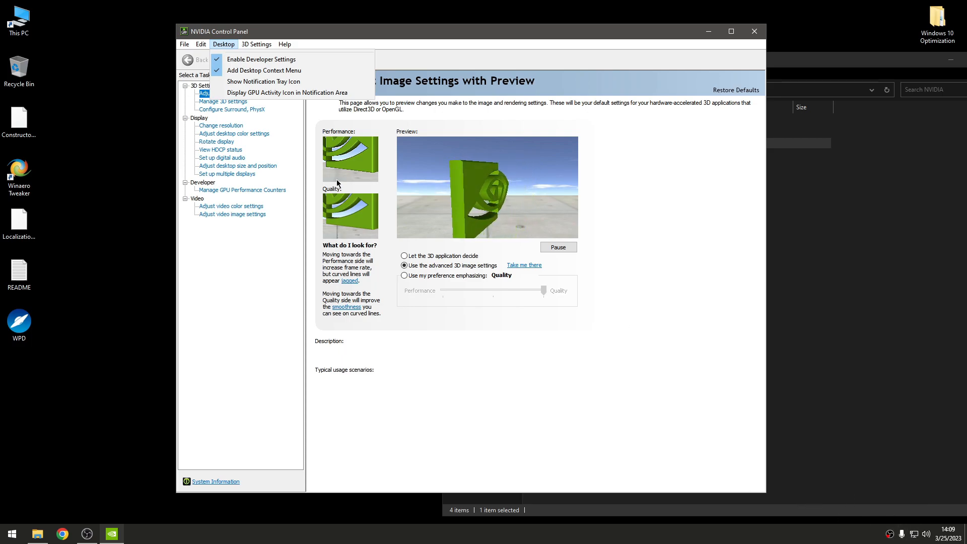
pyautogui.click(437, 359)
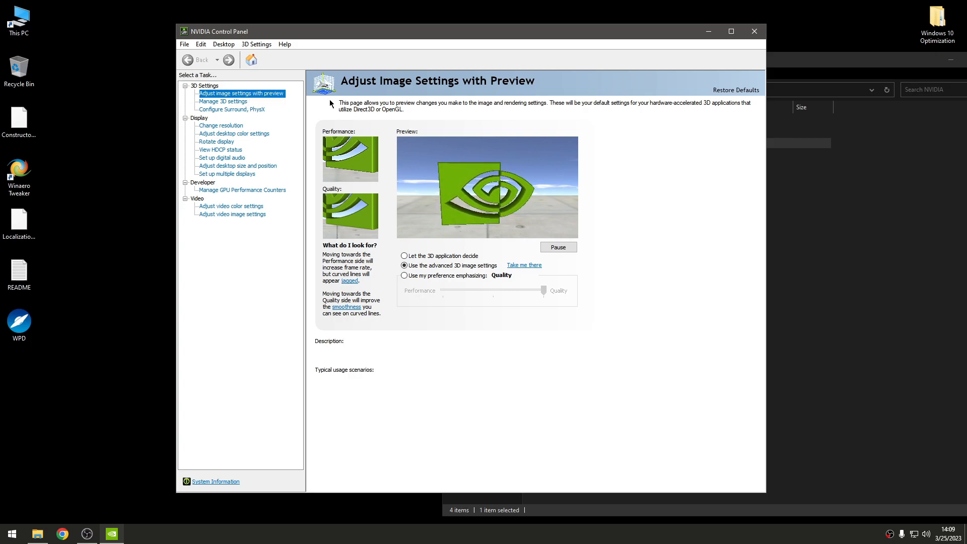
pyautogui.moveTo(432, 268)
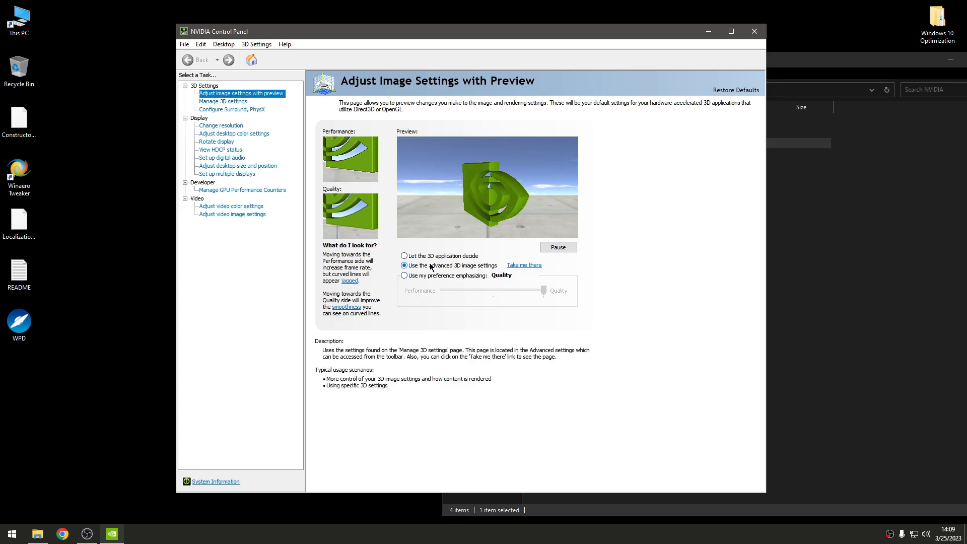
pyautogui.click(226, 102)
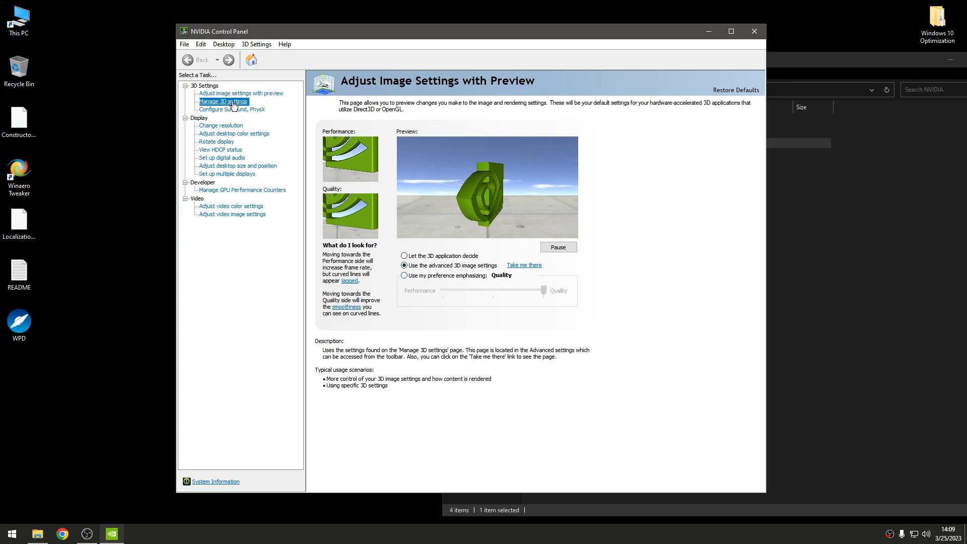
pyautogui.moveTo(567, 199)
pyautogui.mouseDown()
pyautogui.moveTo(573, 320)
pyautogui.moveTo(574, 205)
pyautogui.mouseUp()
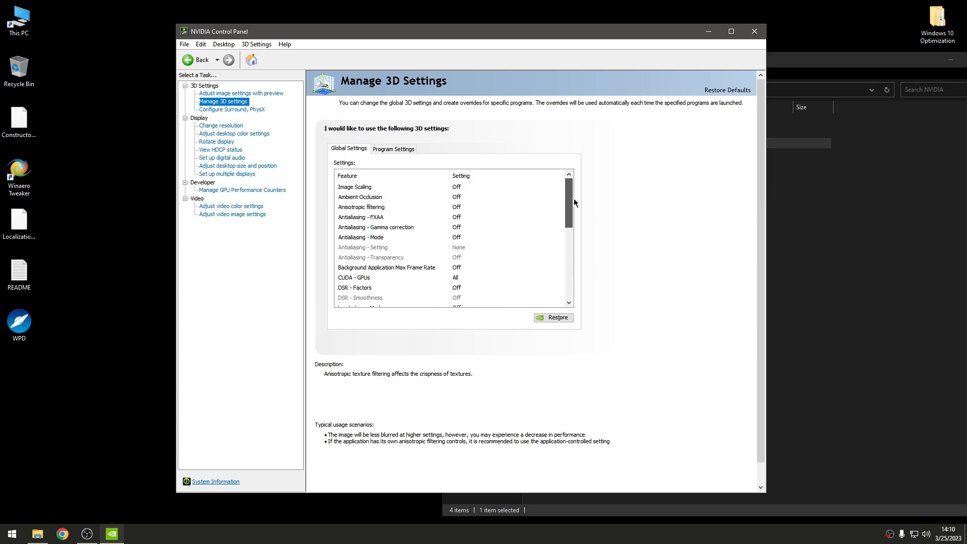
# Step: Switch to File Explorer, open the 4 Nvidia Inspector folder, and reposition its window beside the NVIDIA Control Panel
pyautogui.hotkey('alt', 'Tab')
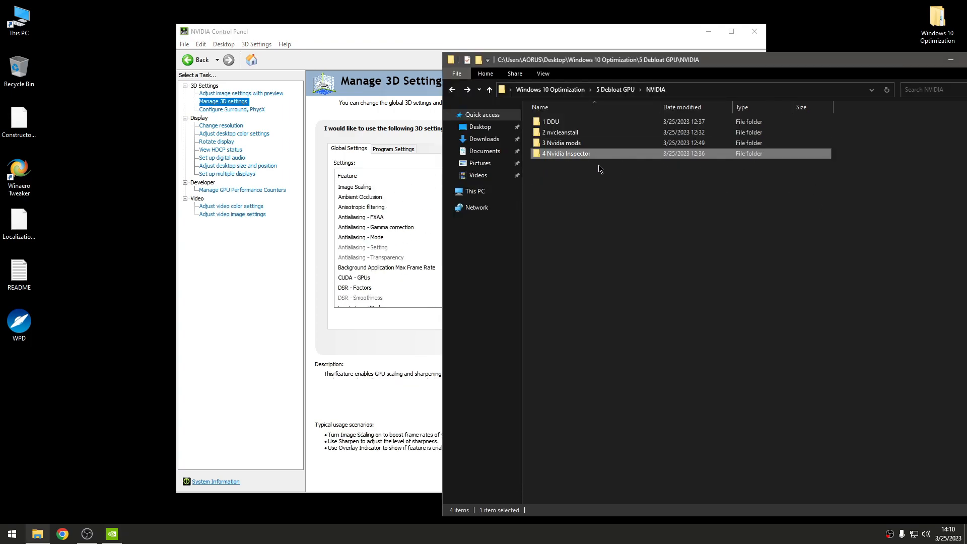
pyautogui.doubleClick(581, 157)
pyautogui.moveTo(567, 61); pyautogui.dragTo(688, 69)
pyautogui.moveTo(741, 199); pyautogui.dragTo(686, 140)
pyautogui.moveTo(653, 73); pyautogui.dragTo(622, 93)
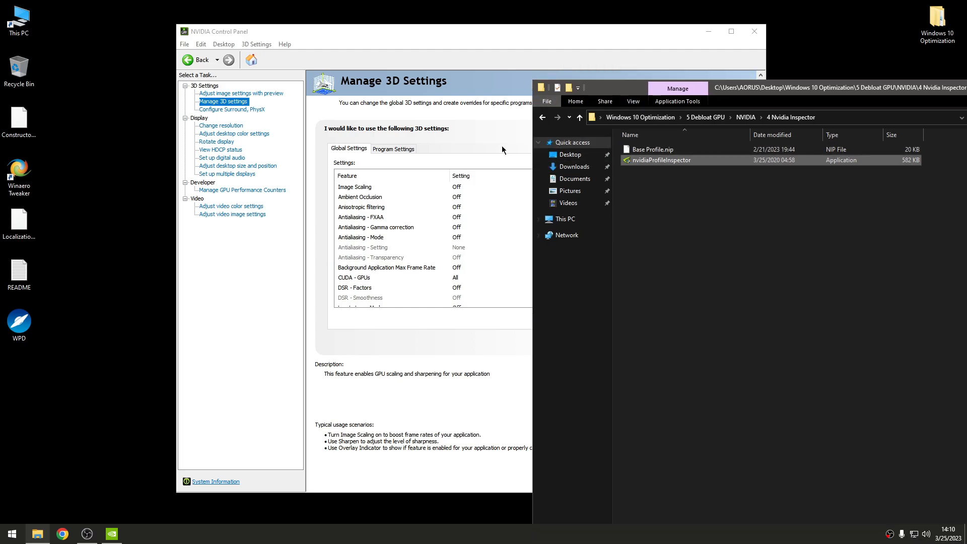
# Step: Return to the NVIDIA Control Panel and review the PhysX processor choices in Configure Surround, PhysX
pyautogui.click(255, 111)
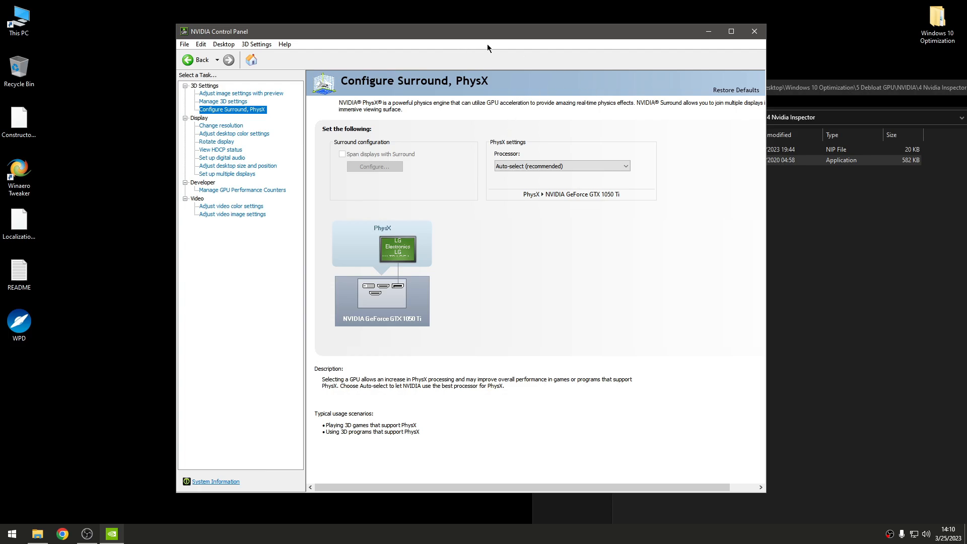
pyautogui.moveTo(487, 42); pyautogui.dragTo(519, 68)
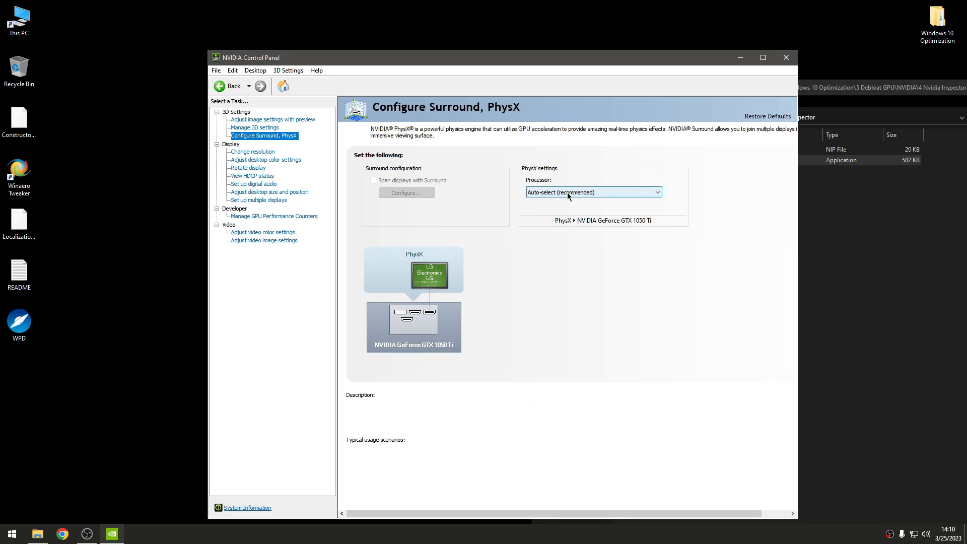
pyautogui.click(651, 192)
pyautogui.click(556, 233)
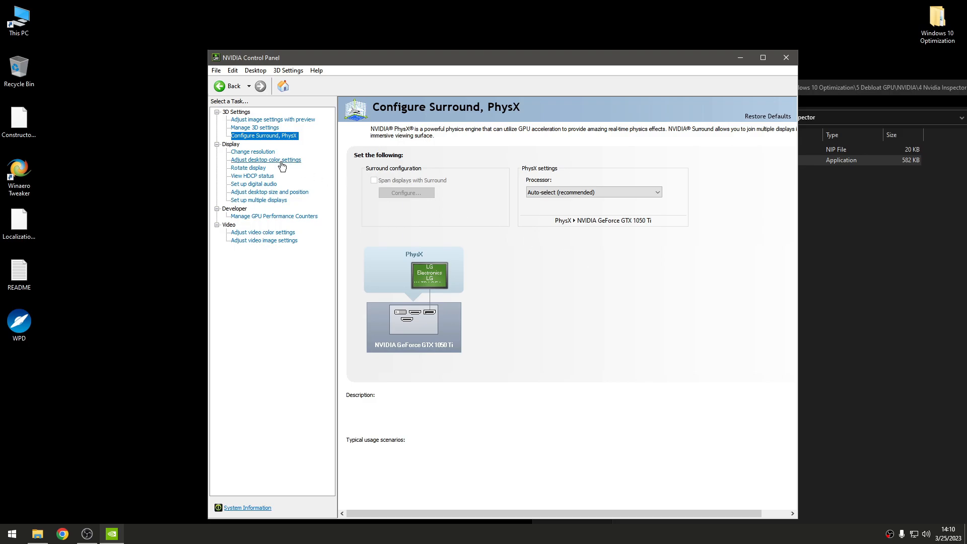
# Step: Examine the resolution, refresh rate and NVIDIA color settings under Change resolution
pyautogui.click(252, 151)
pyautogui.scroll(-1, 559, 252)
pyautogui.scroll(-1, 546, 310)
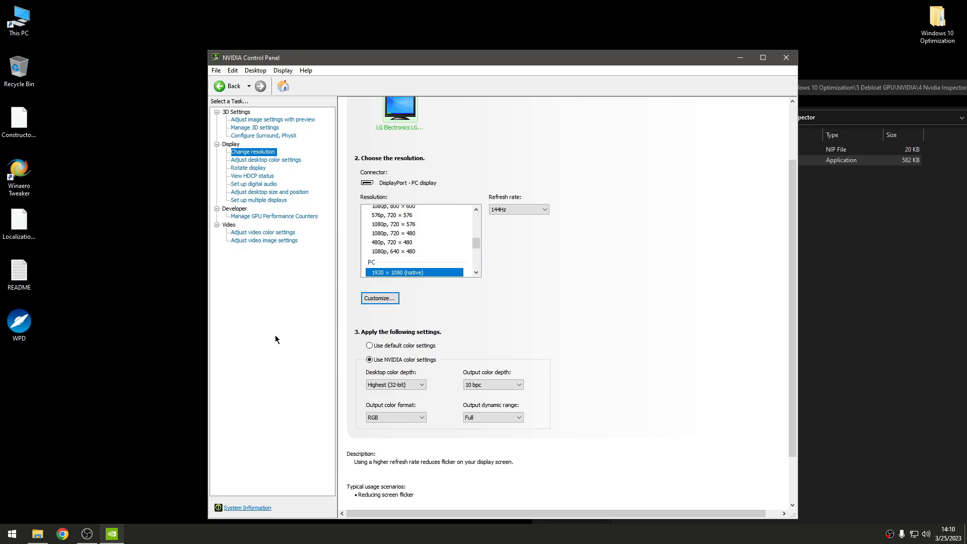
# Step: Set the digital vibrance to 100% in the desktop color settings and apply the change
pyautogui.click(281, 159)
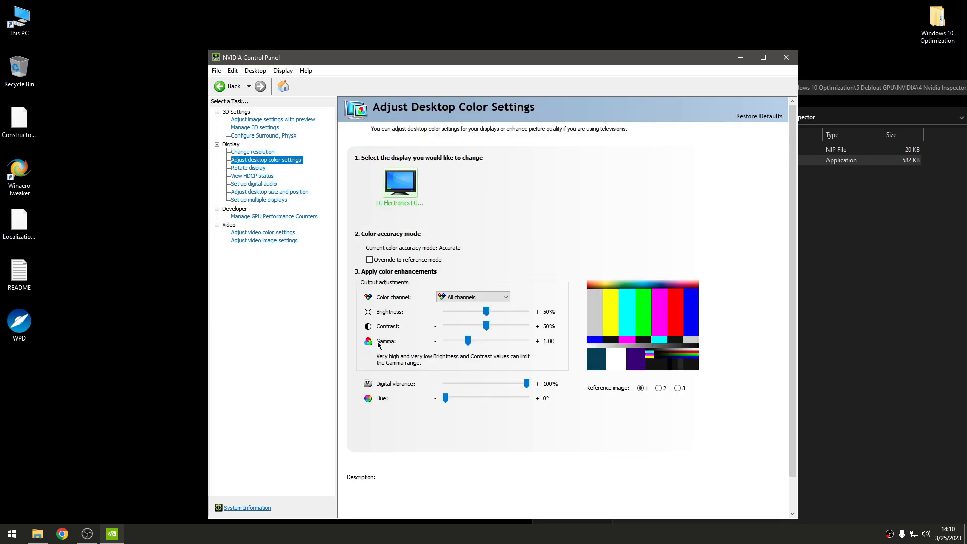
pyautogui.moveTo(527, 385)
pyautogui.mouseDown()
pyautogui.moveTo(457, 384)
pyautogui.moveTo(527, 385)
pyautogui.mouseUp()
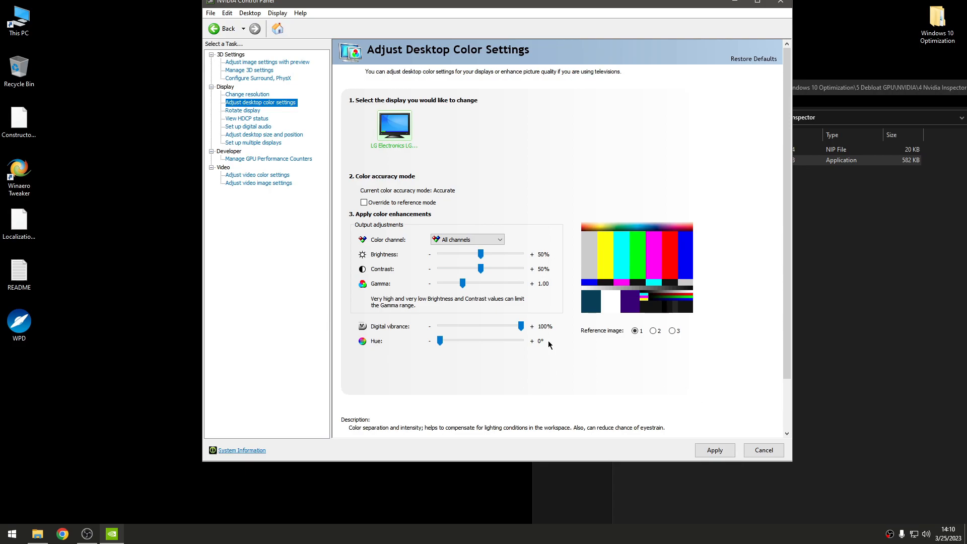
pyautogui.click(715, 450)
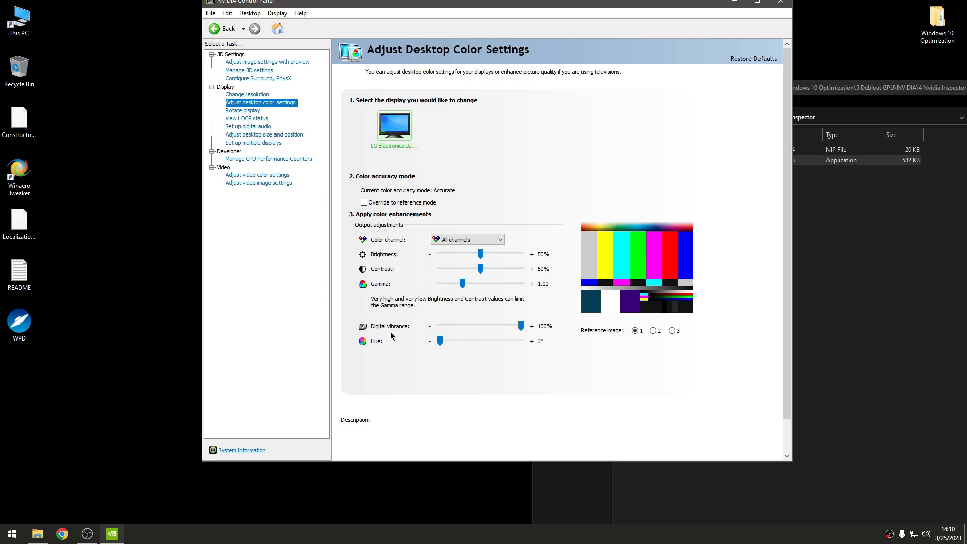
# Step: Review the Rotate display, View HDCP status and Set up digital audio pages
pyautogui.click(243, 110)
pyautogui.click(247, 118)
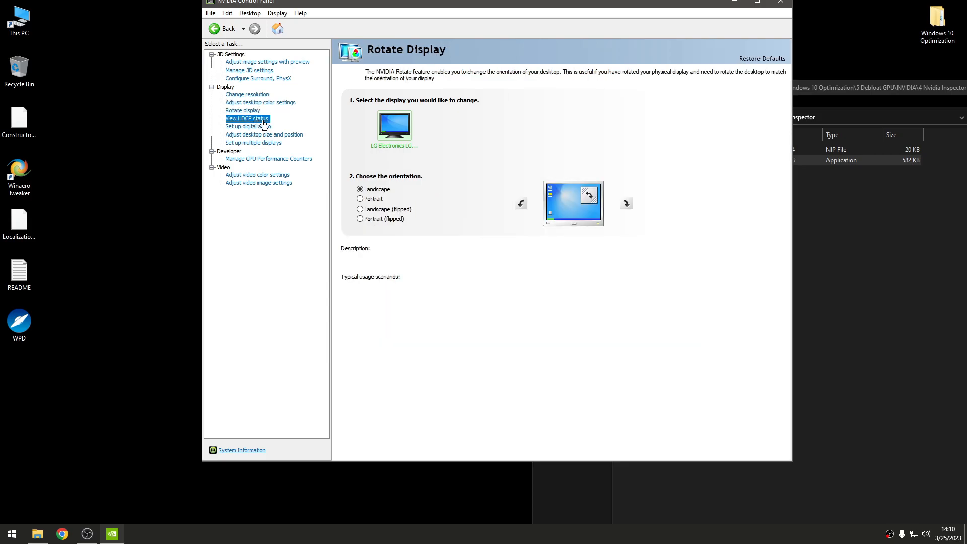
pyautogui.click(255, 127)
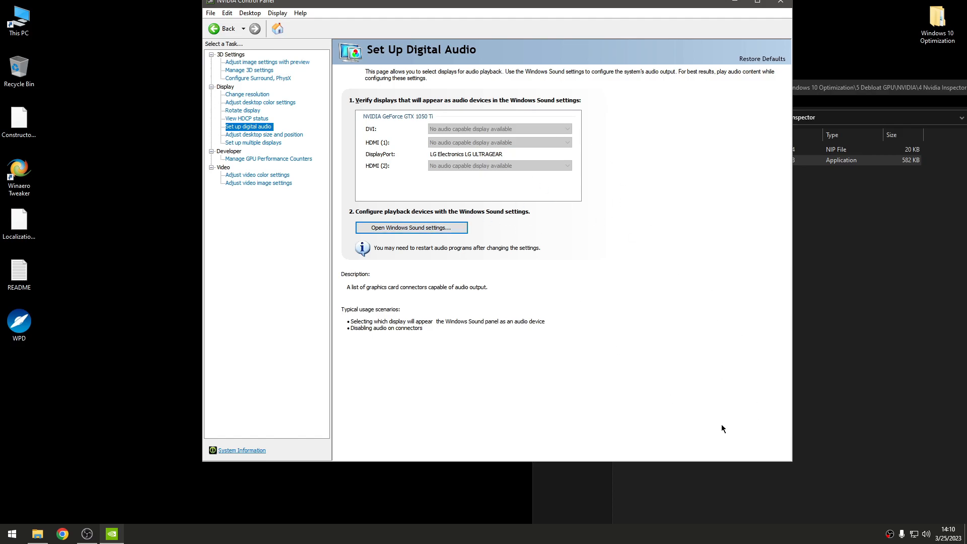
# Step: Disable the LG ULTRAGEAR playback device in the Windows Sound settings and close the Sound dialog
pyautogui.rightClick(926, 534)
pyautogui.click(859, 510)
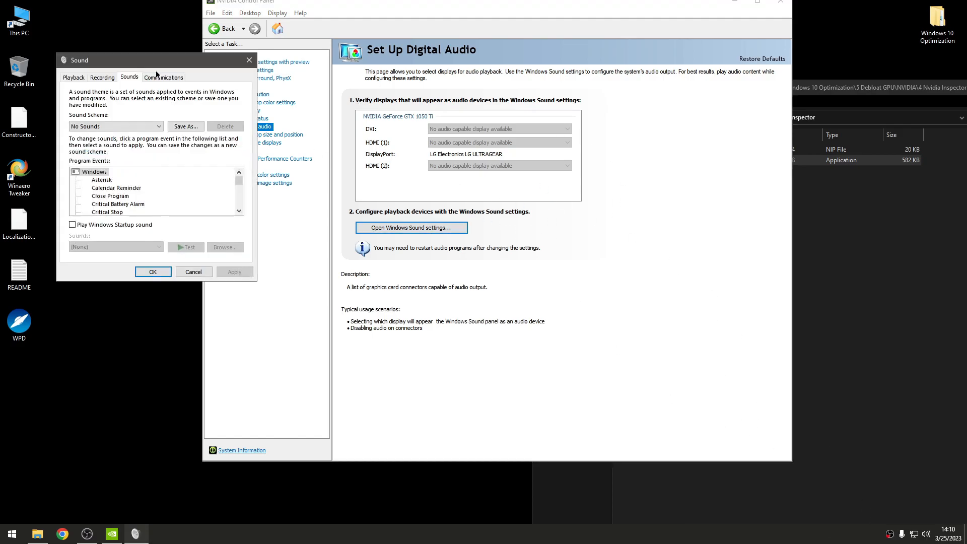
pyautogui.click(552, 167)
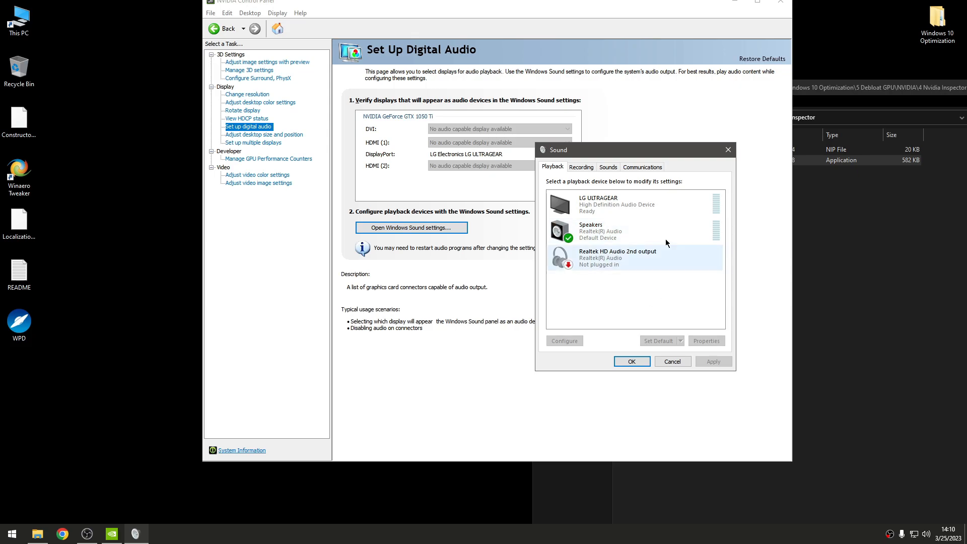
pyautogui.click(624, 204)
pyautogui.rightClick(624, 204)
pyautogui.click(650, 233)
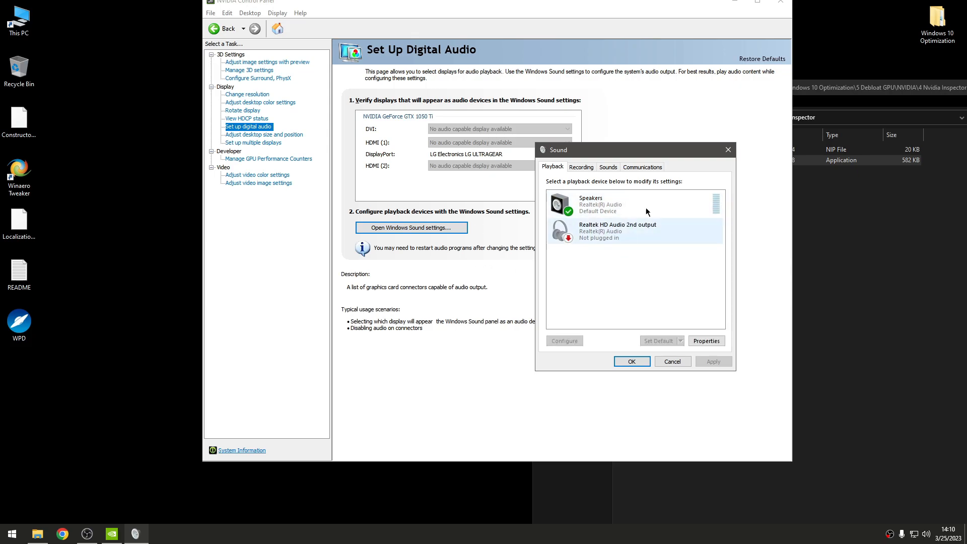
pyautogui.moveTo(621, 157); pyautogui.dragTo(608, 197)
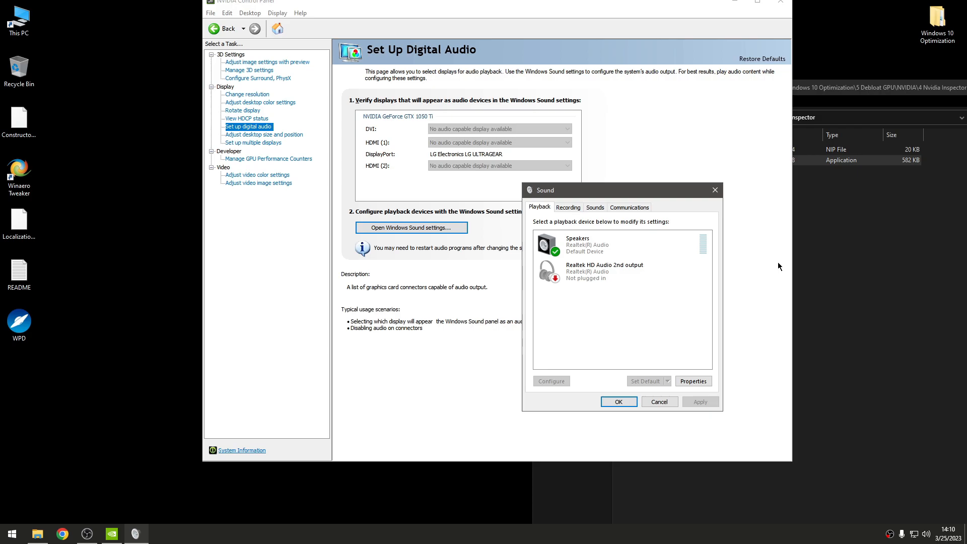
pyautogui.click(715, 191)
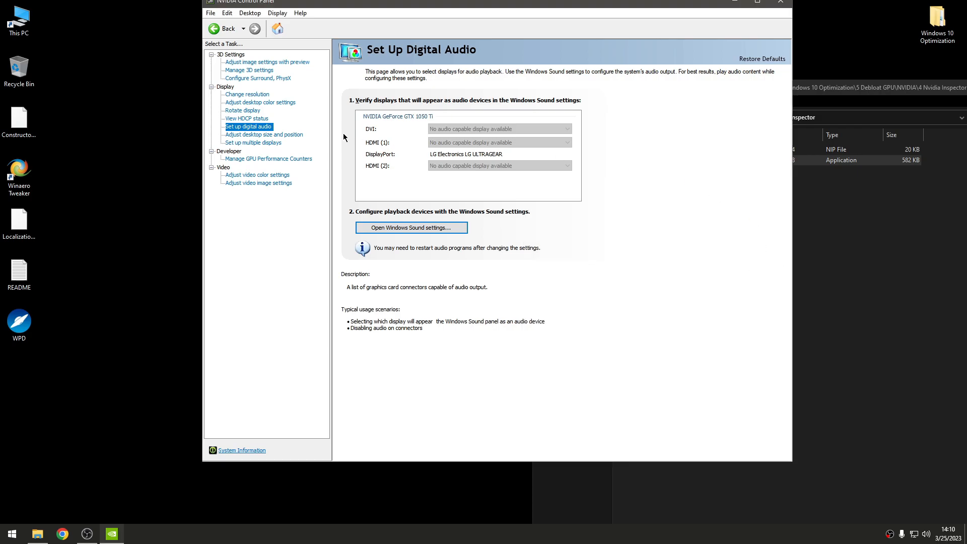
# Step: Review the desktop size and position, multiple displays, GPU performance counters and video color settings pages
pyautogui.click(289, 136)
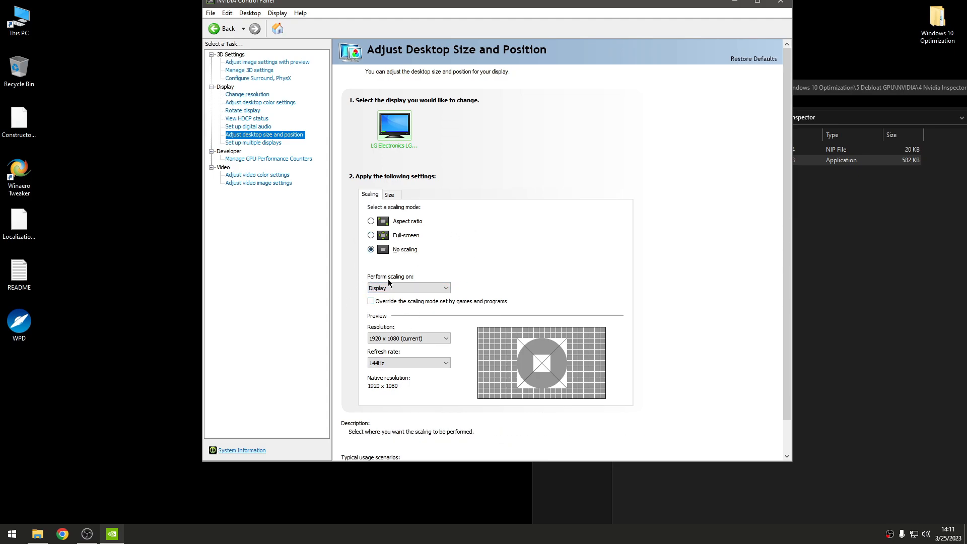
pyautogui.click(266, 143)
pyautogui.click(479, 316)
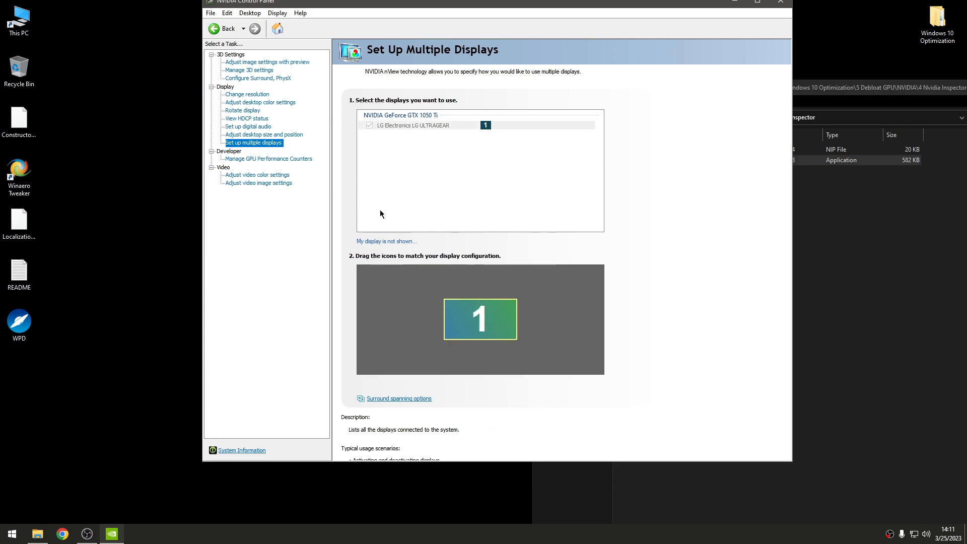
pyautogui.click(279, 159)
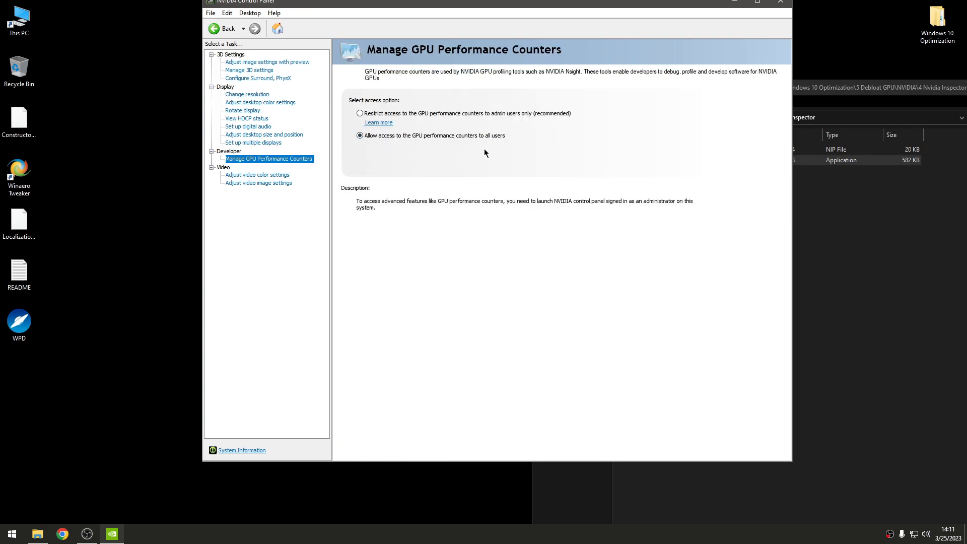
pyautogui.click(261, 175)
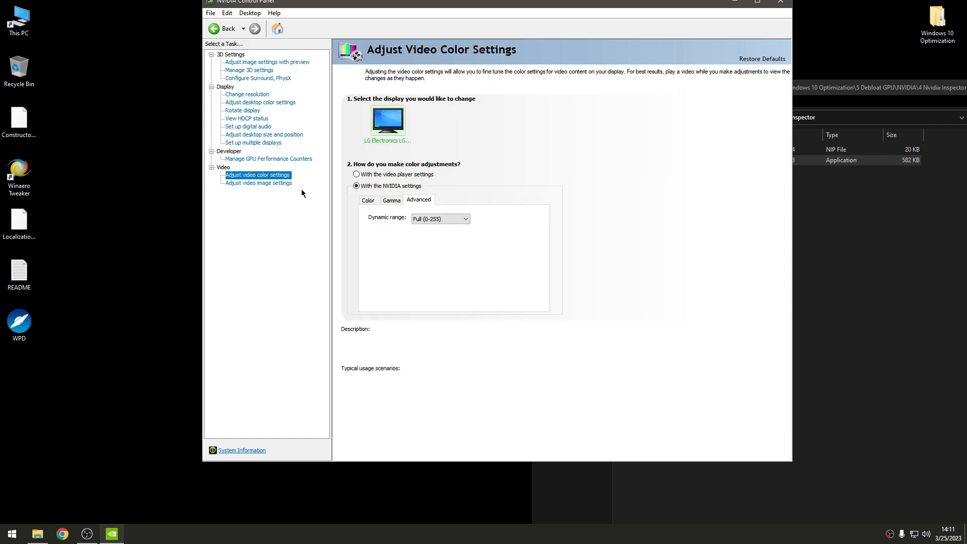
# Step: Review the video image and video color settings pages and close the NVIDIA Control Panel
pyautogui.click(271, 183)
pyautogui.click(276, 175)
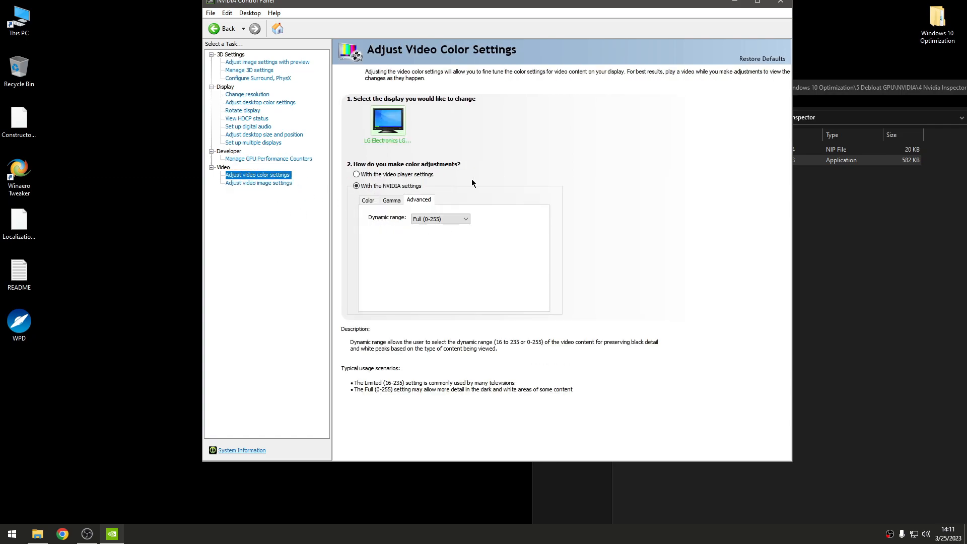
pyautogui.click(789, 3)
# Step: Import Base Profile.nip into NVIDIA Profile Inspector, apply the changes and close the program
pyautogui.doubleClick(666, 161)
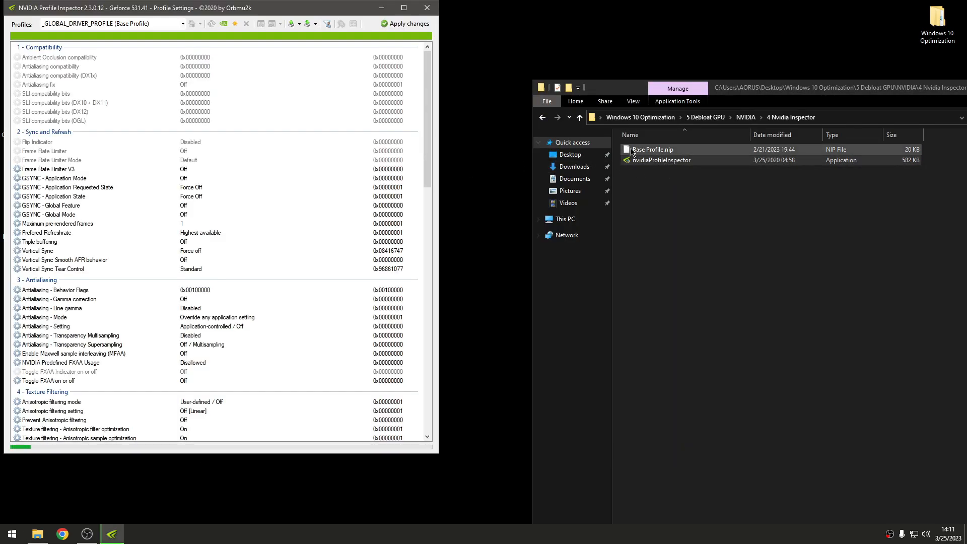
pyautogui.click(649, 151)
pyautogui.moveTo(649, 151); pyautogui.dragTo(257, 196)
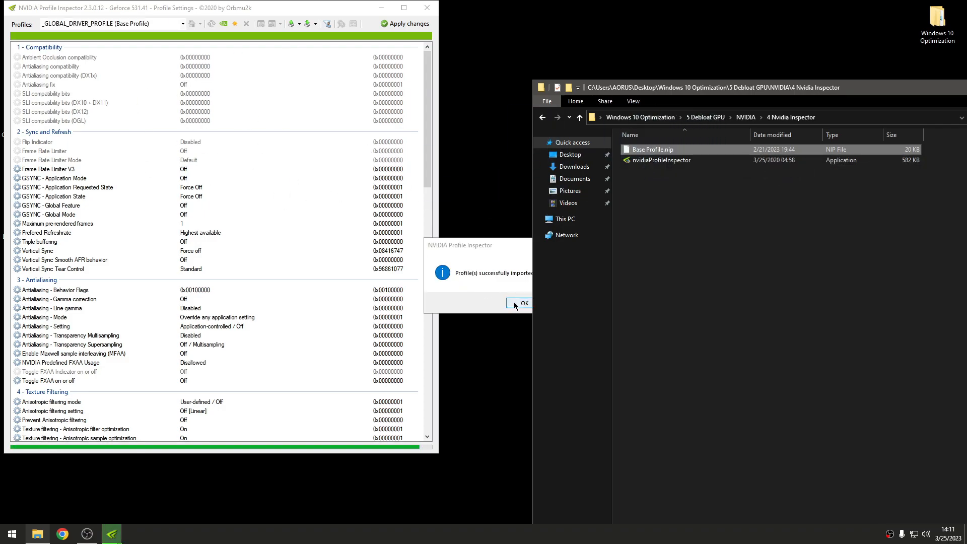
pyautogui.click(523, 304)
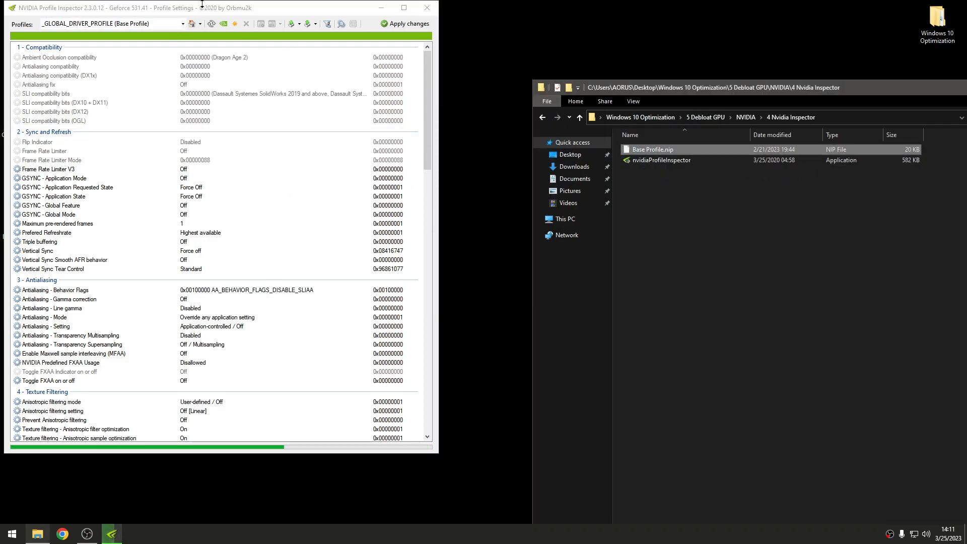
pyautogui.moveTo(306, 5); pyautogui.dragTo(366, 30)
pyautogui.click(469, 47)
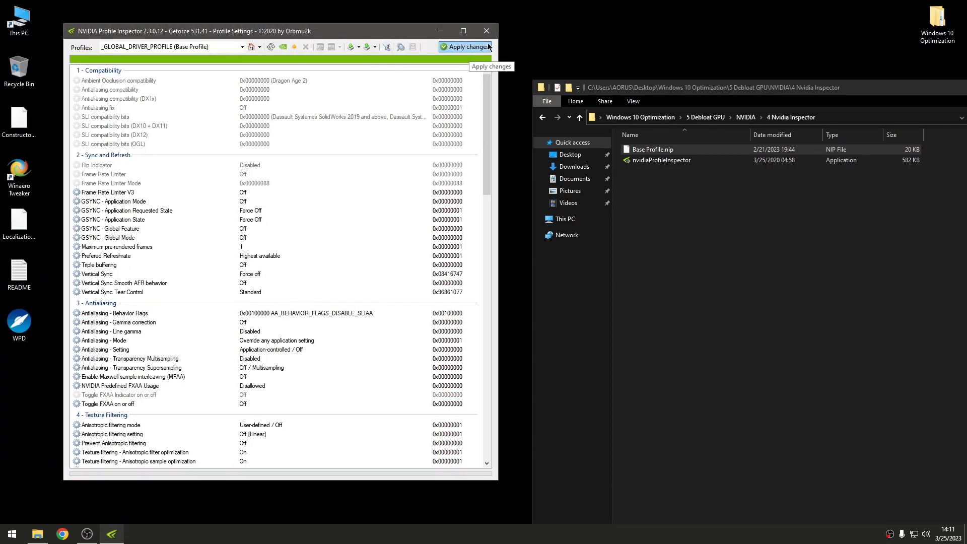
pyautogui.click(486, 32)
# Step: Check the contents of the 6 Debloat Windows folder inside Windows 10 Optimization and close the folder window
pyautogui.click(636, 101)
pyautogui.moveTo(670, 94); pyautogui.dragTo(553, 82)
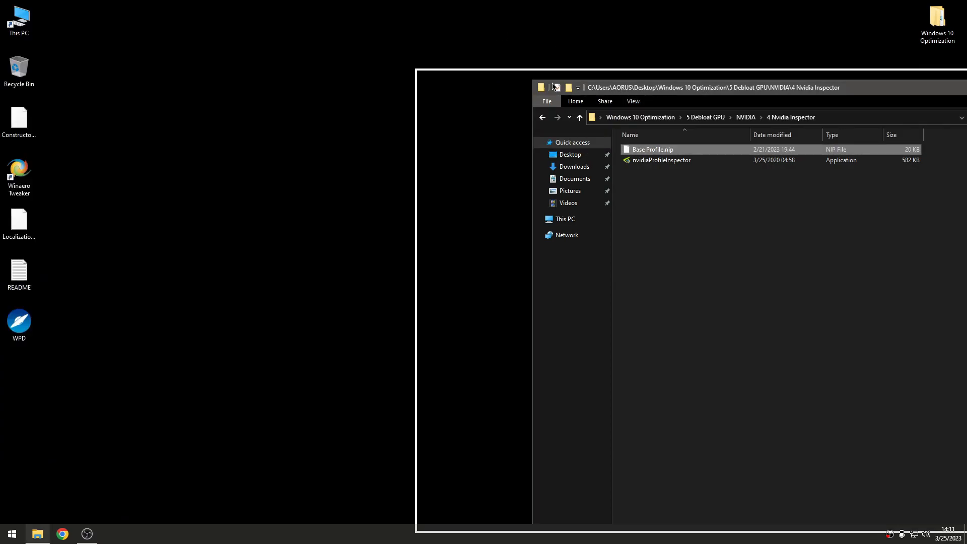
pyautogui.click(424, 105)
pyautogui.moveTo(492, 78); pyautogui.dragTo(337, 67)
pyautogui.click(835, 74)
pyautogui.click(813, 65)
pyautogui.doubleClick(937, 21)
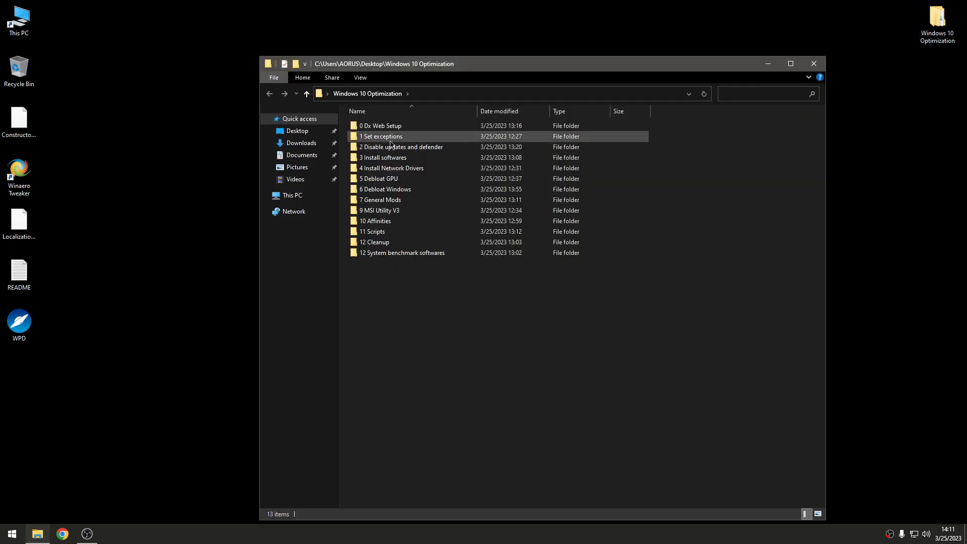
pyautogui.doubleClick(417, 191)
pyautogui.moveTo(425, 67); pyautogui.dragTo(477, 70)
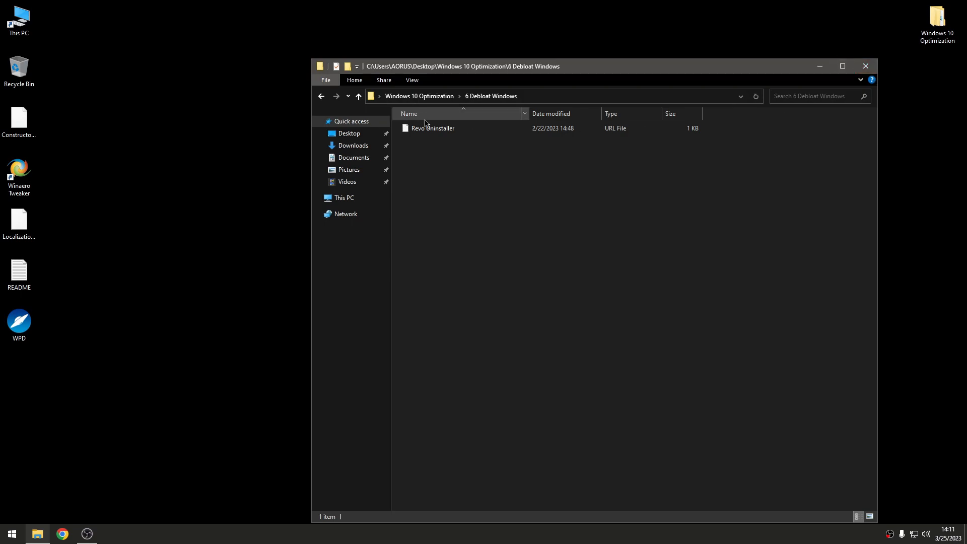
pyautogui.click(875, 74)
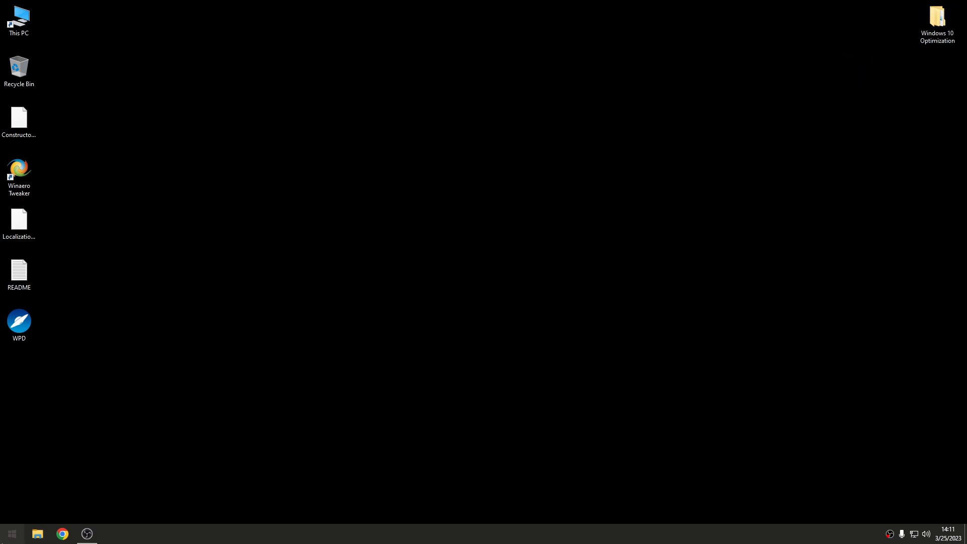
# Step: Launch Revo Uninstaller and review the installed Windows apps, including Store Experience Host, Spotify Music and NVIDIA Control Panel
pyautogui.press('super')
pyautogui.write('rev')
pyautogui.press('Return')
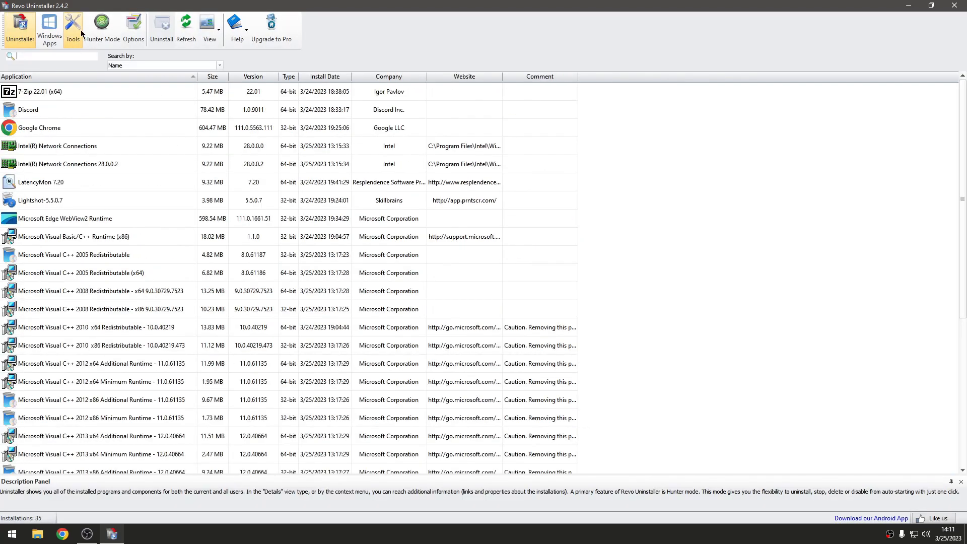
pyautogui.click(49, 29)
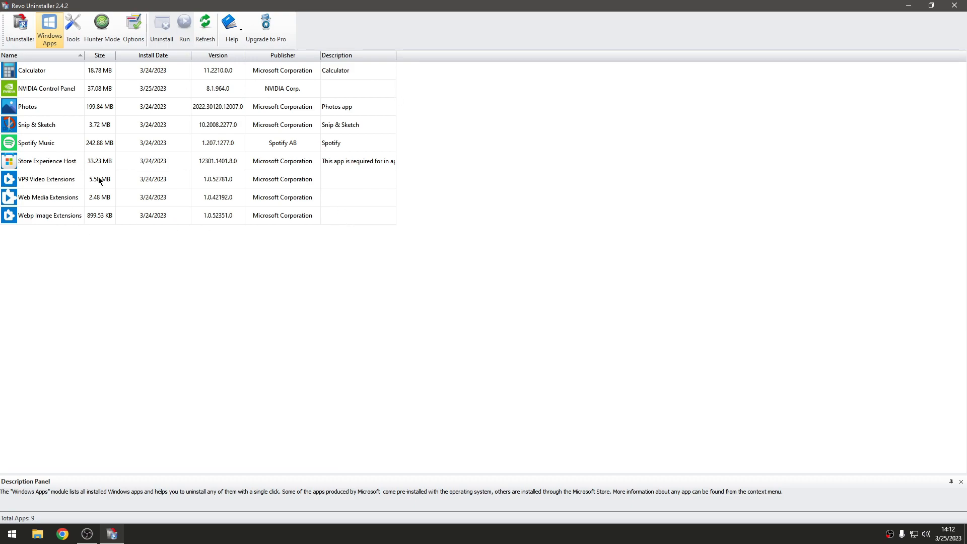
pyautogui.click(74, 164)
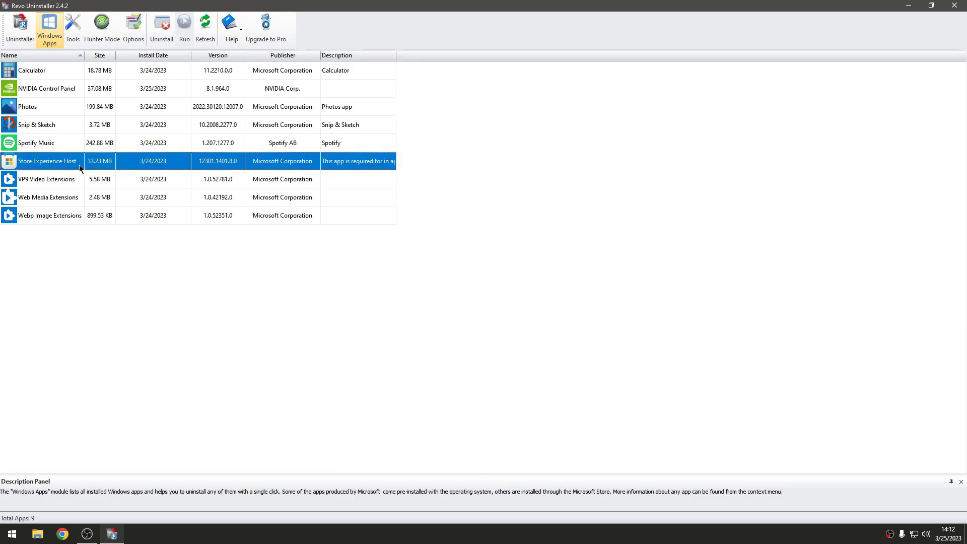
pyautogui.click(58, 148)
pyautogui.click(59, 164)
pyautogui.click(50, 92)
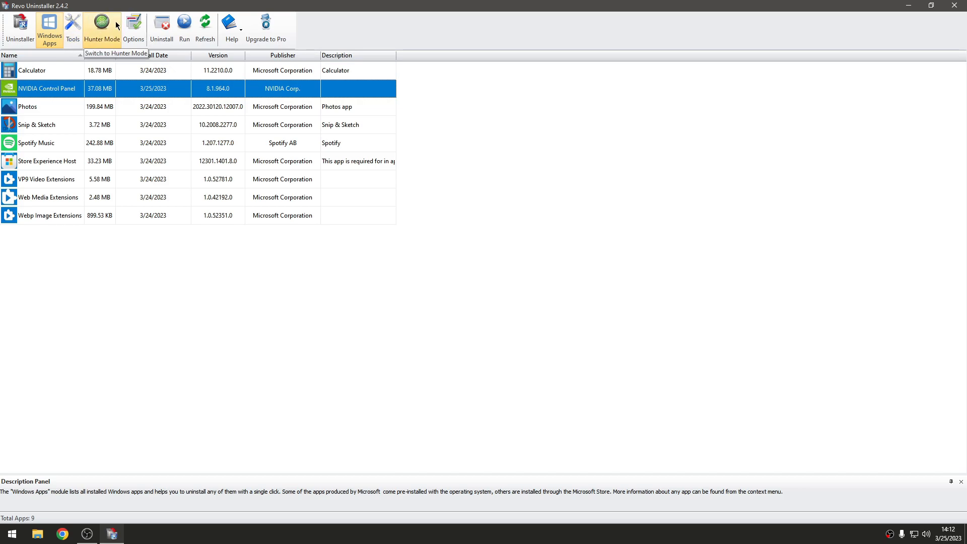
# Step: Review the Junk Files Cleaner and Uninstaller options of Revo Uninstaller and close the options
pyautogui.click(134, 32)
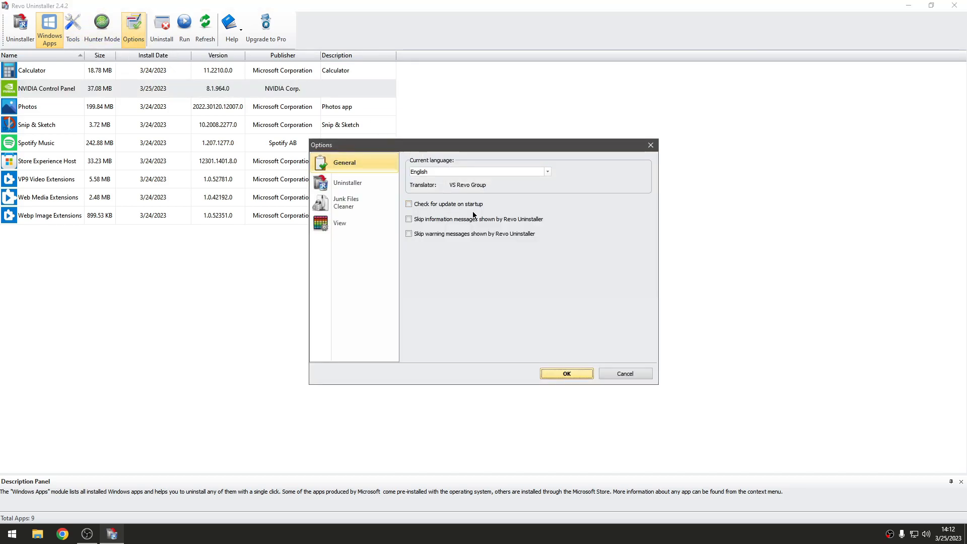
pyautogui.click(368, 203)
pyautogui.click(353, 183)
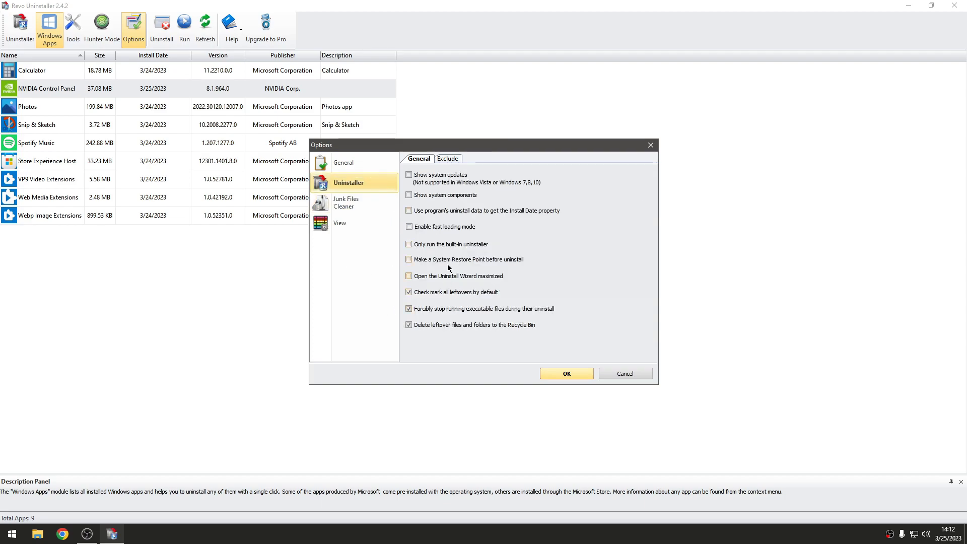
pyautogui.click(564, 382)
# Step: Uninstall Microsoft Edge WebView2 Runtime from the list of installed programs without making a System Restore Point
pyautogui.click(19, 28)
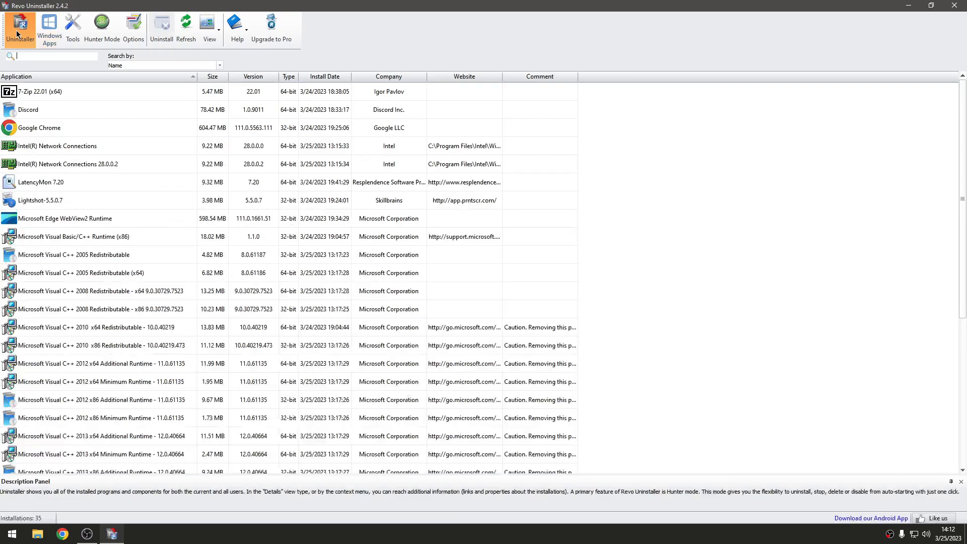
pyautogui.click(114, 217)
pyautogui.scroll(-5, 253, 246)
pyautogui.scroll(5, 254, 246)
pyautogui.scroll(-5, 254, 246)
pyautogui.scroll(5, 254, 246)
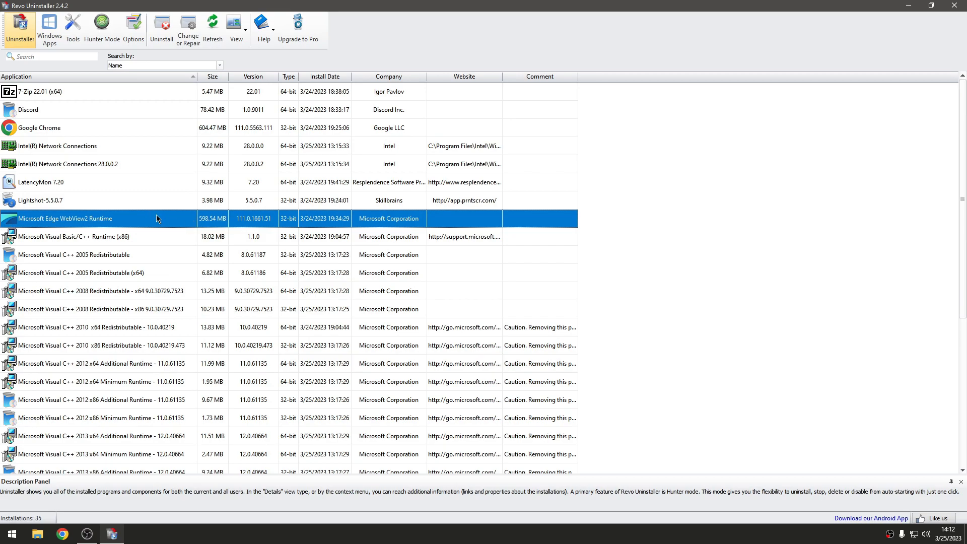
pyautogui.doubleClick(135, 222)
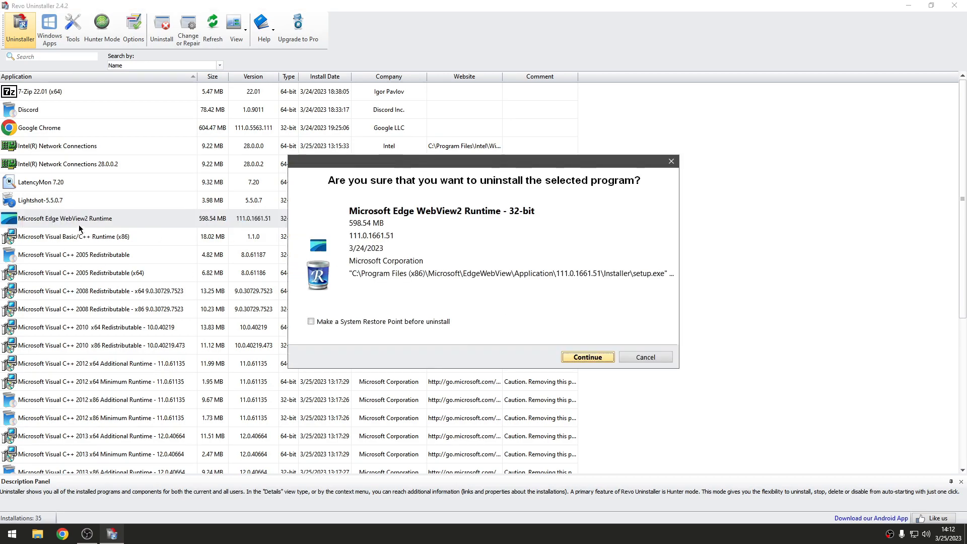
pyautogui.click(586, 358)
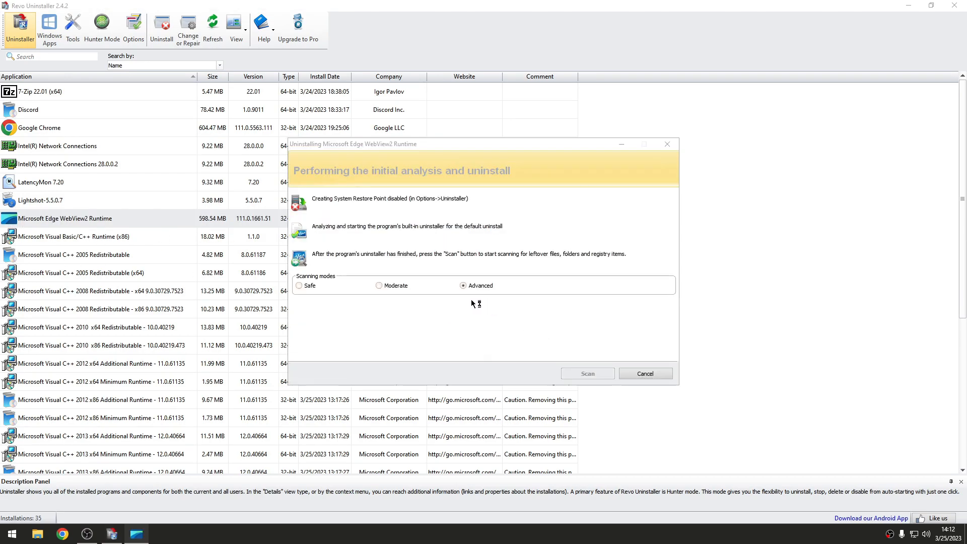
pyautogui.click(524, 276)
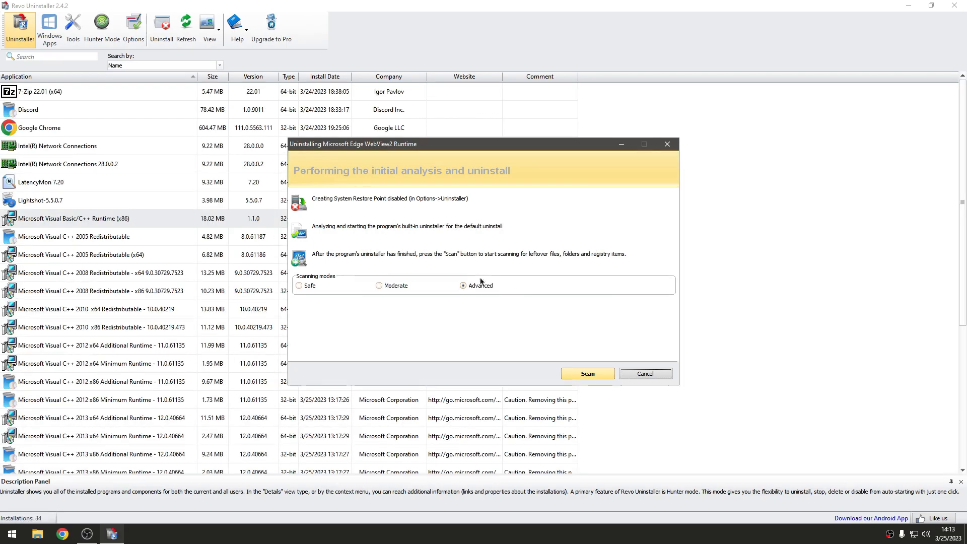
# Step: Scan for Microsoft Edge WebView2 Runtime leftovers in Advanced mode and delete all the found files
pyautogui.click(594, 371)
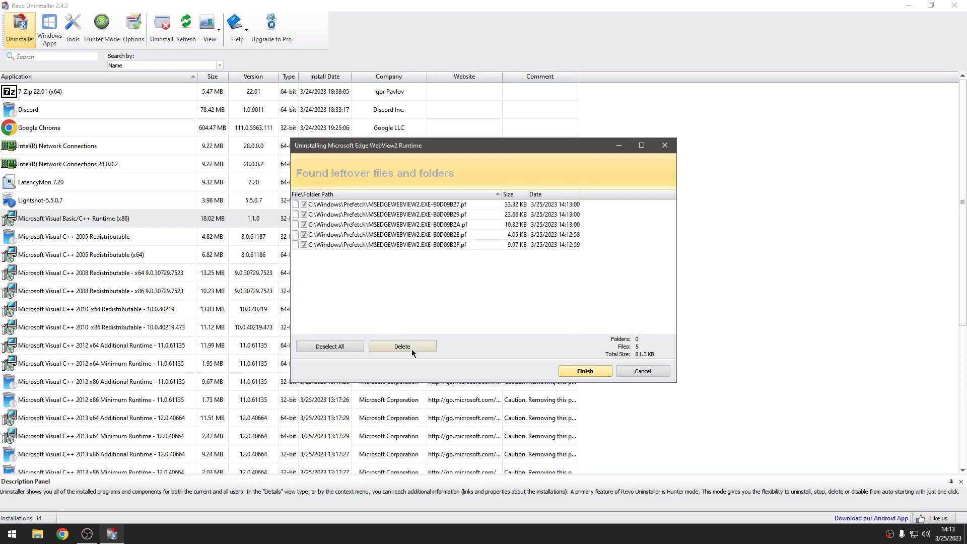
pyautogui.click(411, 346)
pyautogui.click(510, 288)
# Step: Look through the remaining installed programs and close Revo Uninstaller
pyautogui.click(200, 243)
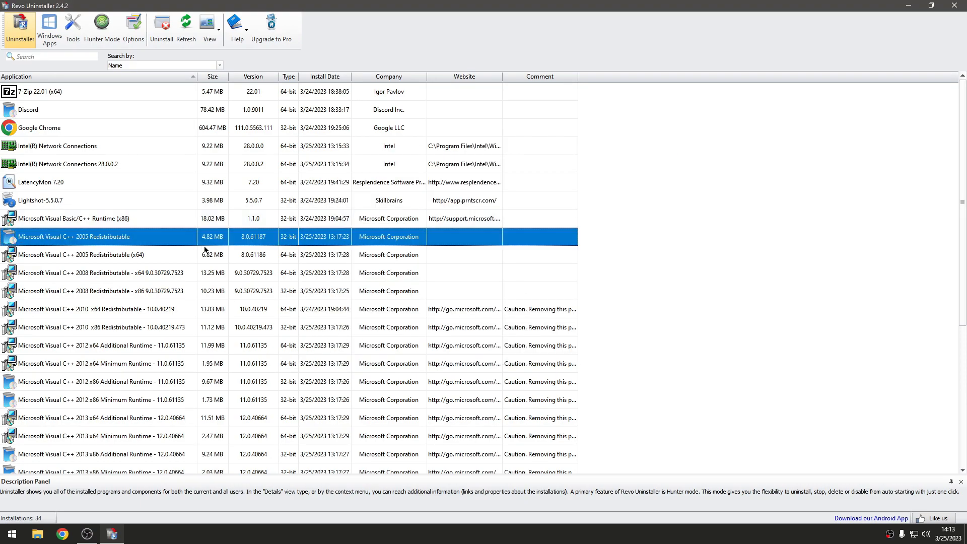
pyautogui.scroll(-5, 272, 272)
pyautogui.scroll(5, 297, 302)
pyautogui.scroll(-3, 358, 301)
pyautogui.scroll(3, 81, 129)
pyautogui.click(956, 5)
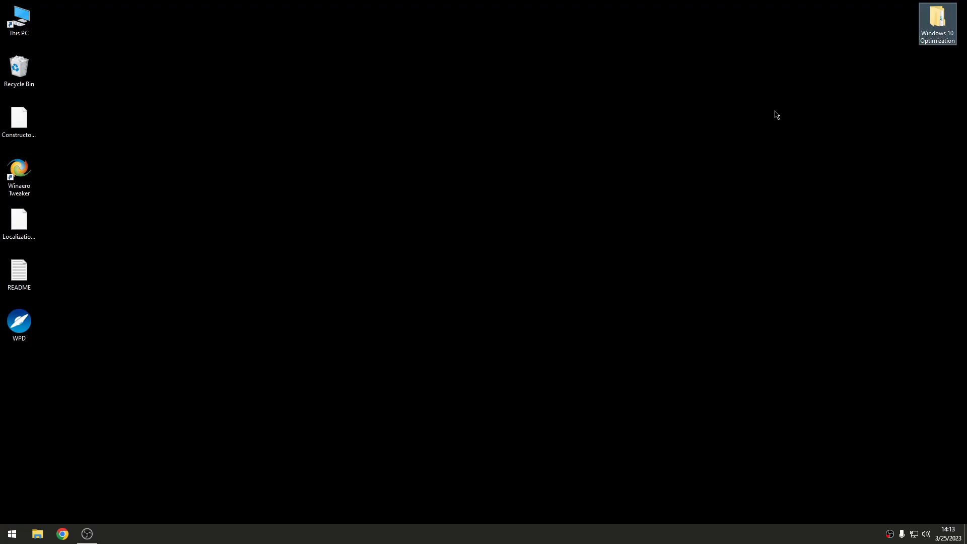
# Step: Open the 6 Debloat Windows folder in Windows 10 Optimization to reach the Revo Uninstaller URL file
pyautogui.doubleClick(953, 9)
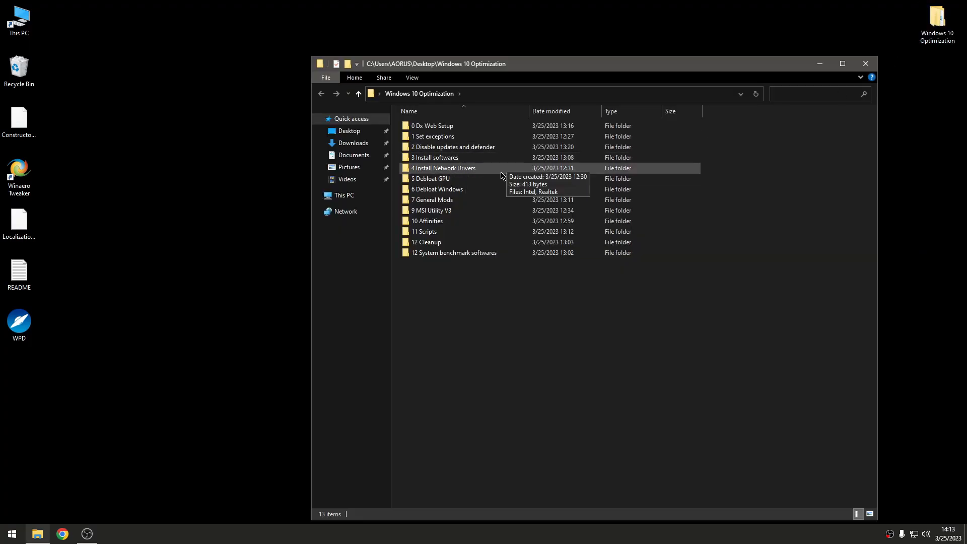
pyautogui.doubleClick(497, 179)
pyautogui.click(321, 94)
pyautogui.doubleClick(457, 189)
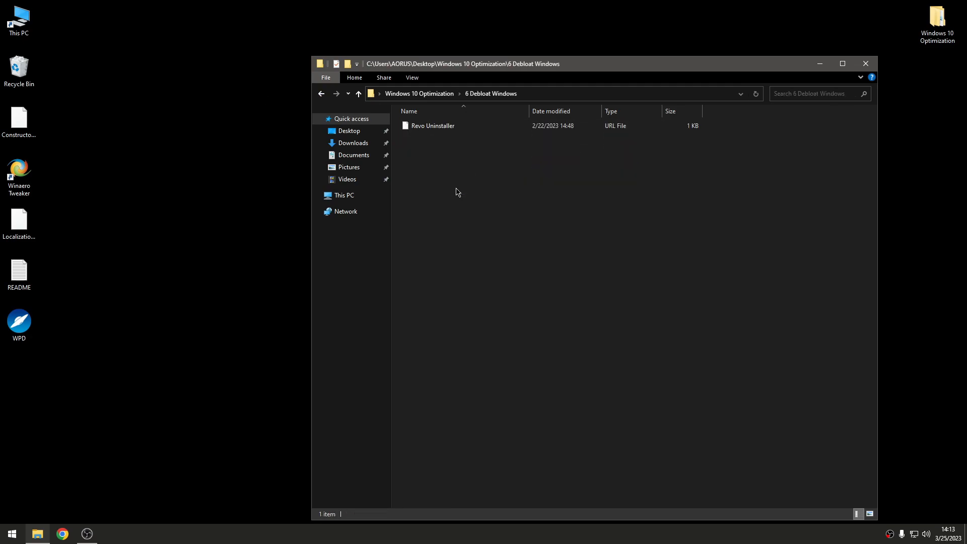
pyautogui.click(482, 128)
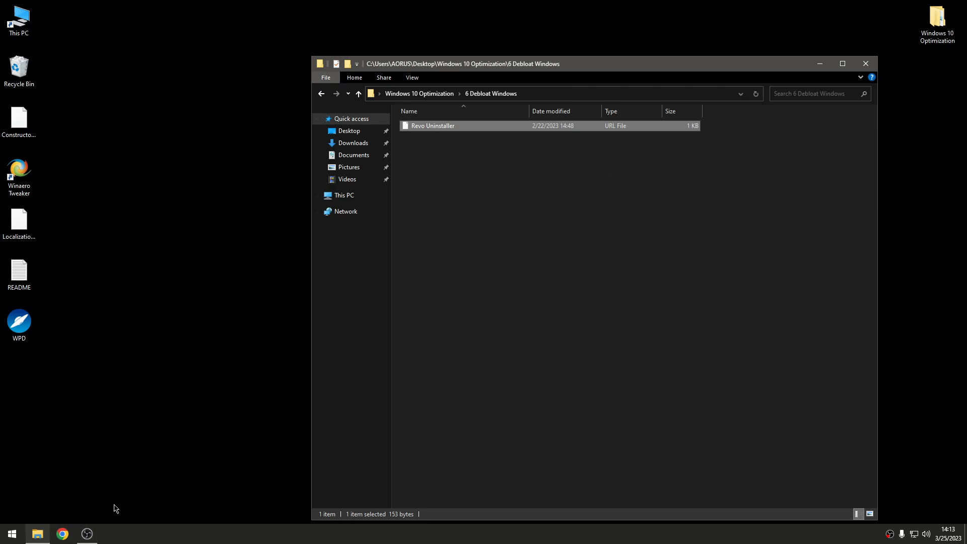
pyautogui.click(493, 228)
pyautogui.moveTo(623, 60); pyautogui.dragTo(633, 48)
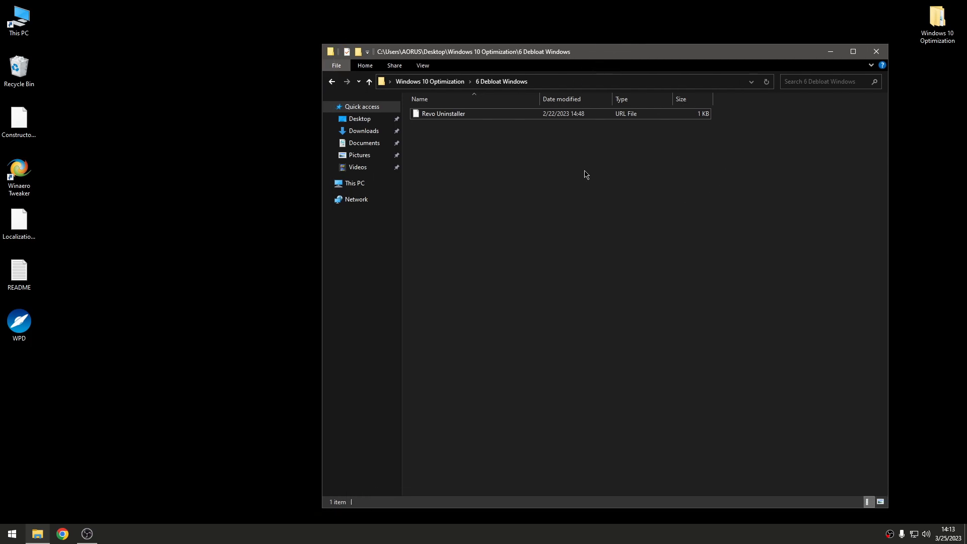
# Step: Try to open the Revo Uninstaller URL file with an app always used for .url files and close the folder
pyautogui.doubleClick(530, 115)
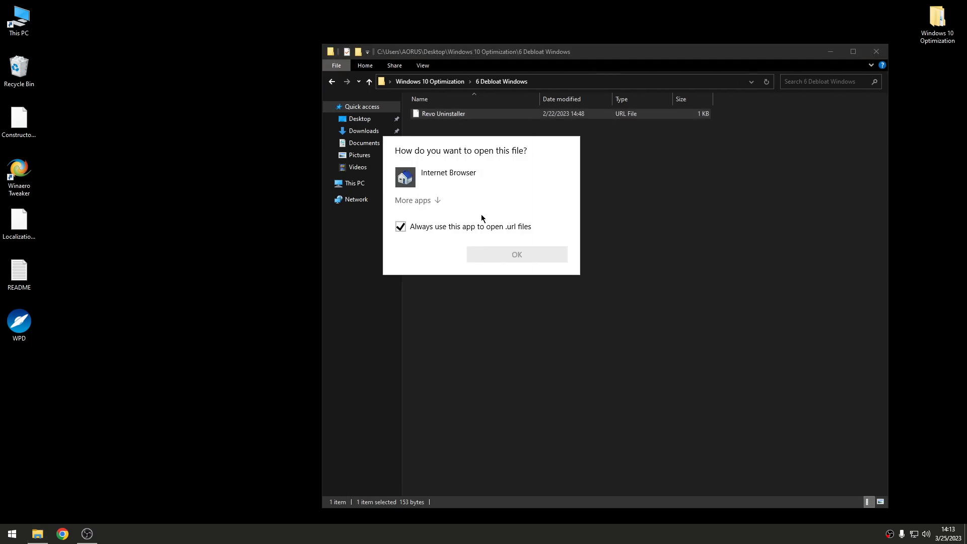
pyautogui.click(423, 200)
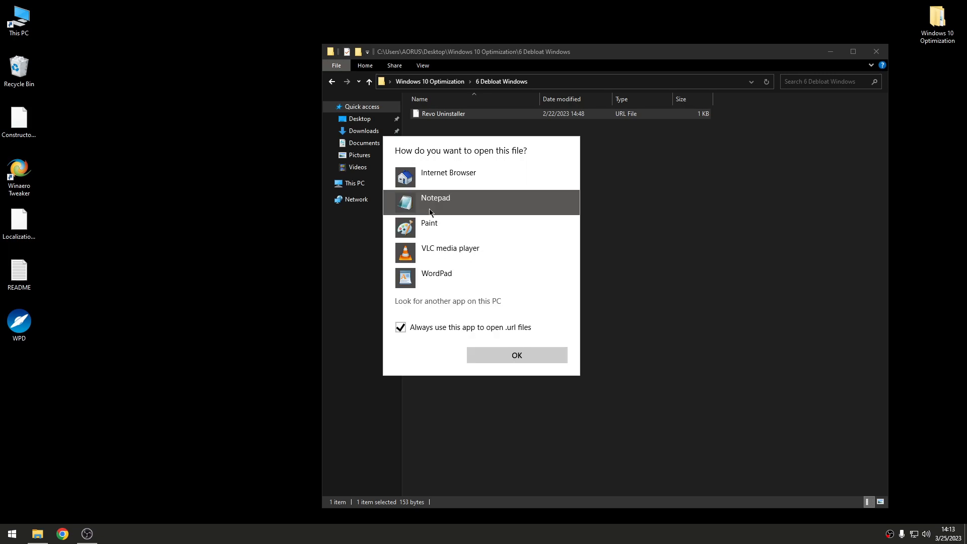
pyautogui.click(517, 355)
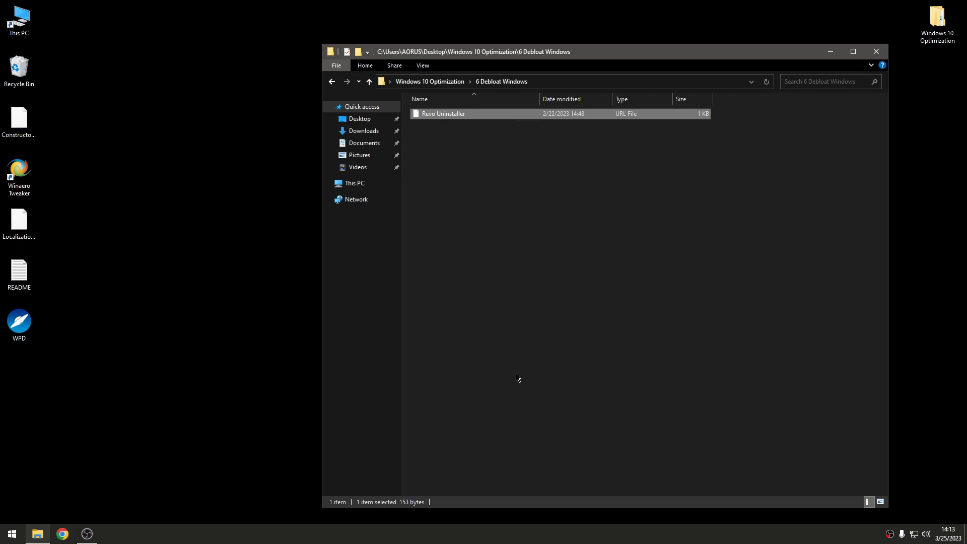
pyautogui.moveTo(562, 60); pyautogui.dragTo(521, 70)
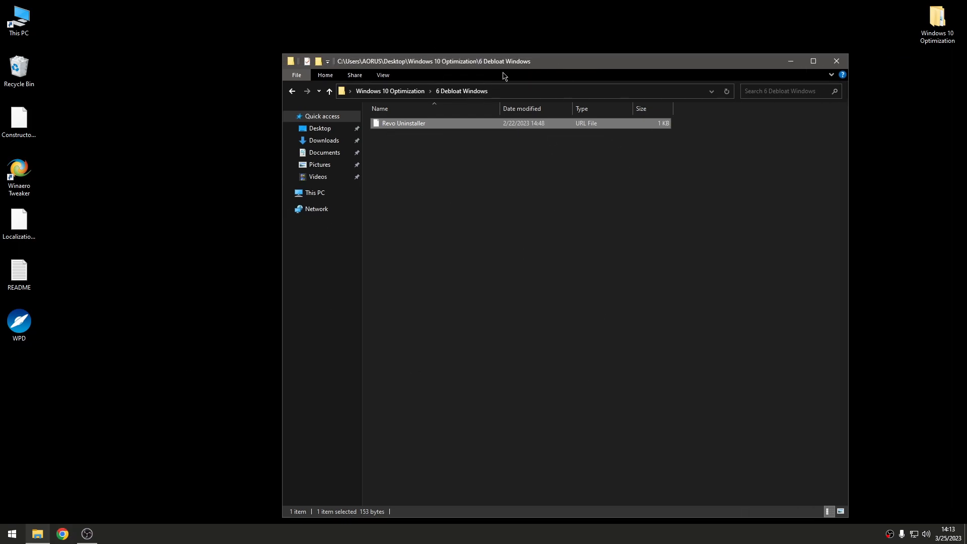
pyautogui.click(112, 385)
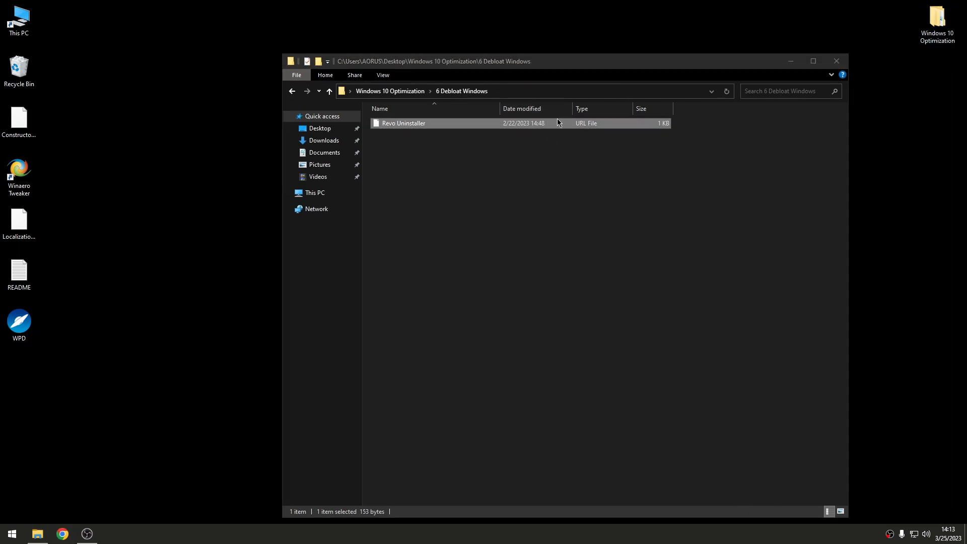
pyautogui.doubleClick(530, 127)
pyautogui.click(620, 262)
pyautogui.click(837, 61)
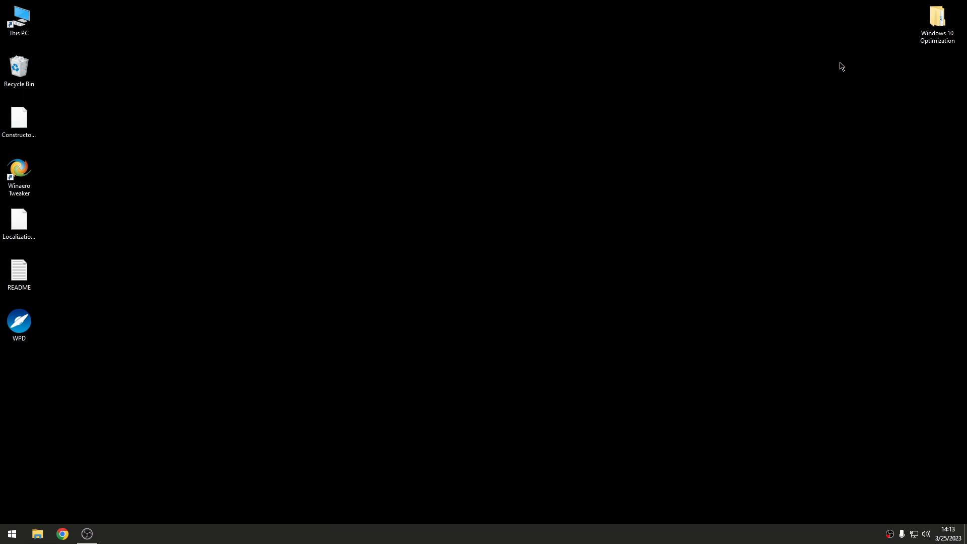
# Step: Open the Default apps page in the Apps section of Windows Settings
pyautogui.press('super')
pyautogui.click(12, 488)
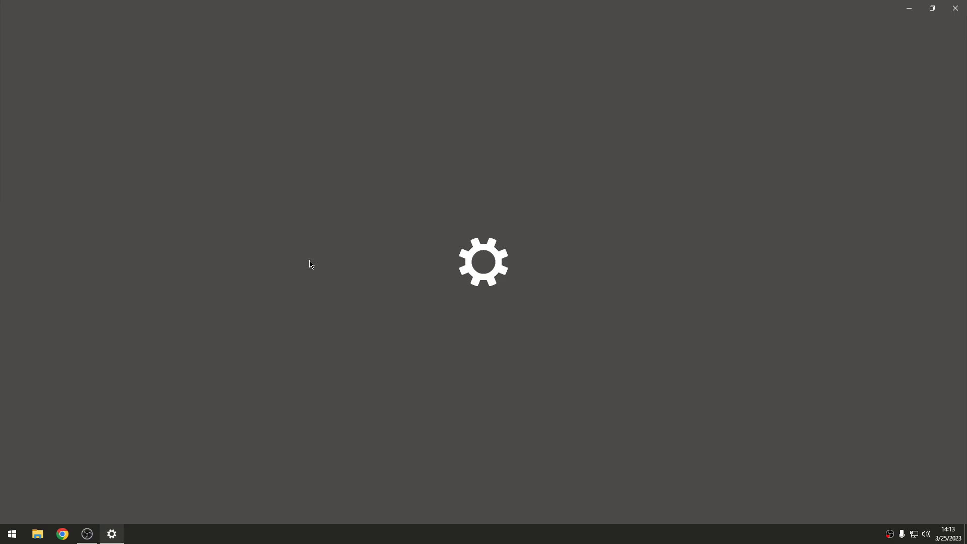
pyautogui.click(204, 222)
pyautogui.click(71, 138)
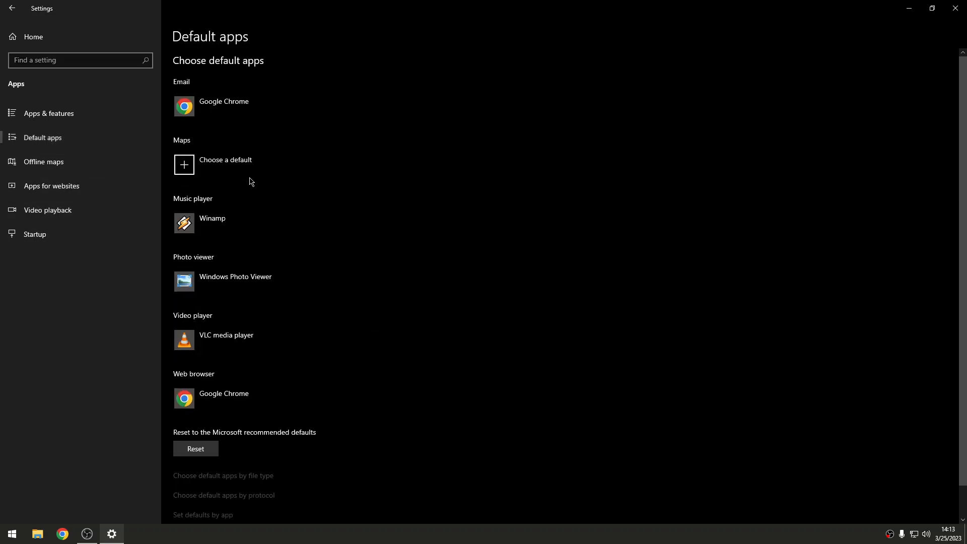
# Step: Set Internet Browser as the default app for the .URL file type under Choose default apps by file type
pyautogui.scroll(-1, 261, 448)
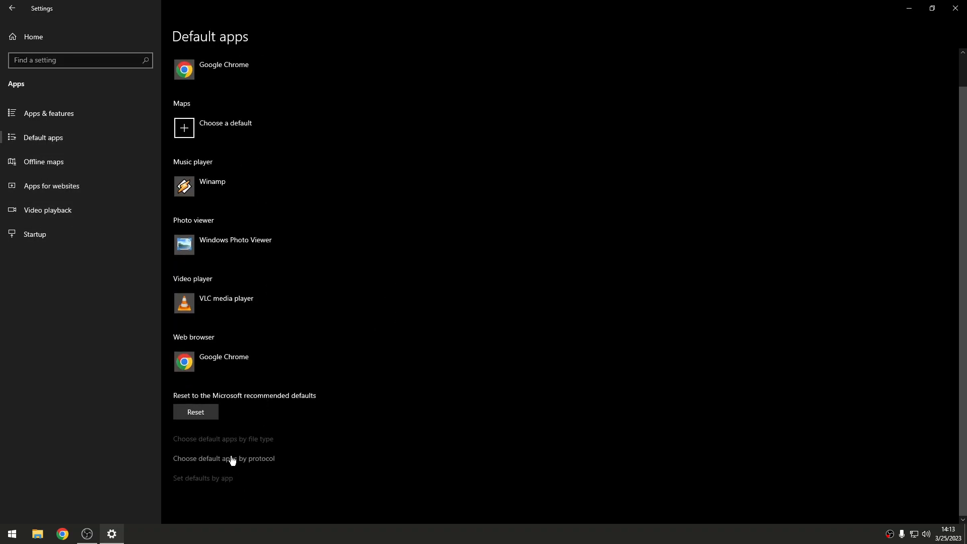
pyautogui.click(248, 441)
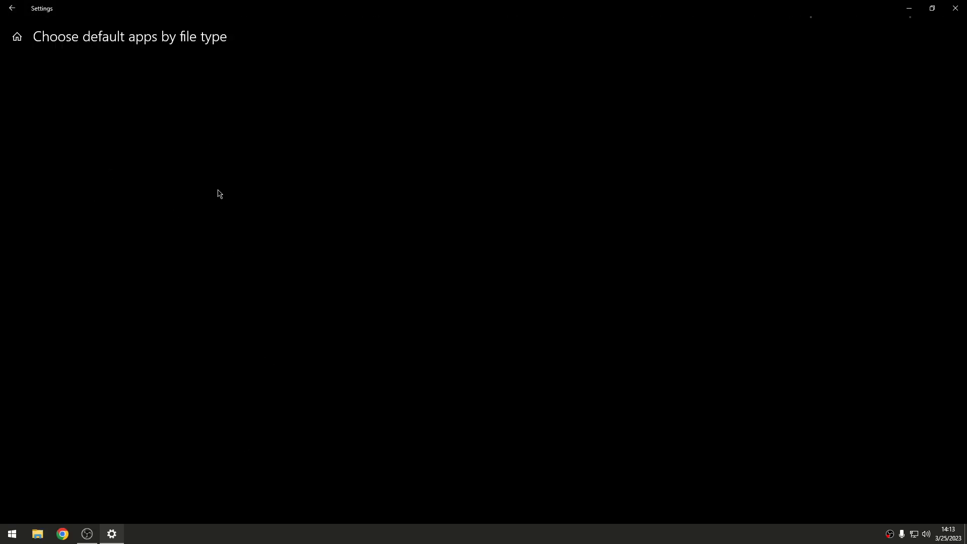
pyautogui.scroll(-3, 245, 286)
pyautogui.scroll(3, 245, 286)
pyautogui.scroll(-20, 209, 250)
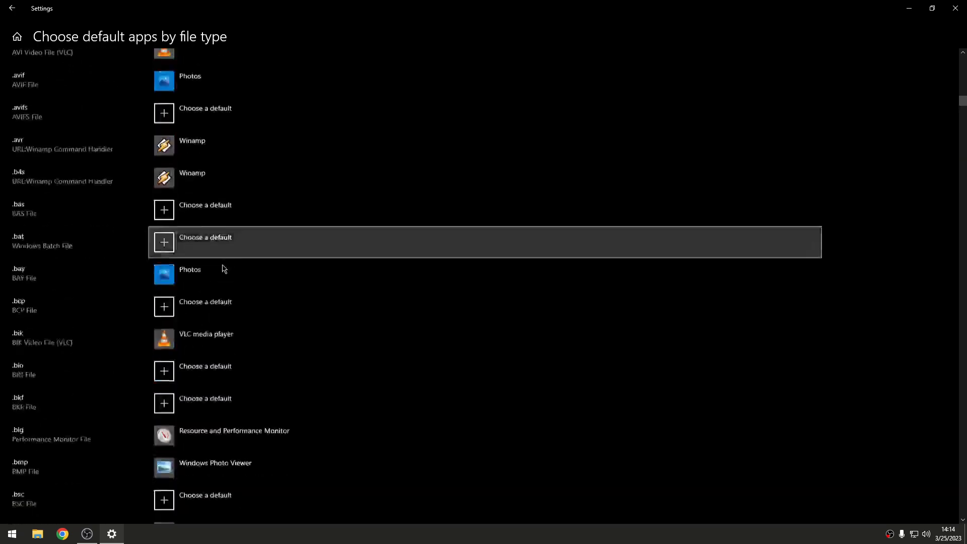
pyautogui.scroll(-20, 265, 297)
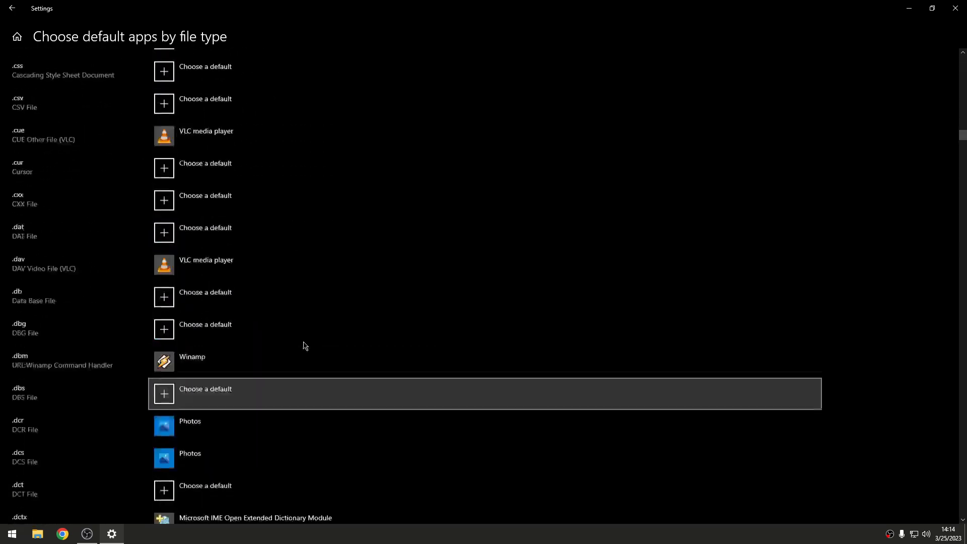
pyautogui.scroll(-10, 330, 345)
pyautogui.moveTo(963, 179); pyautogui.dragTo(965, 451)
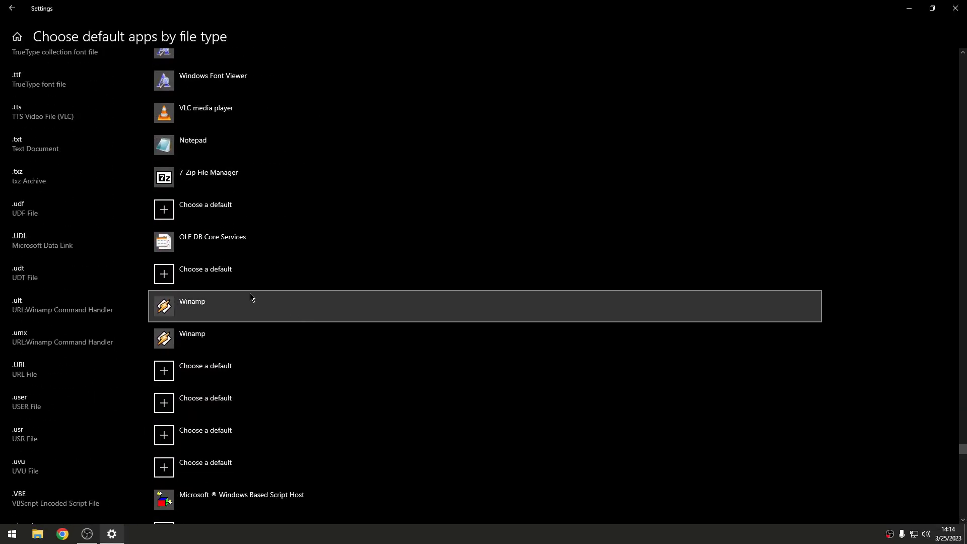
pyautogui.click(170, 373)
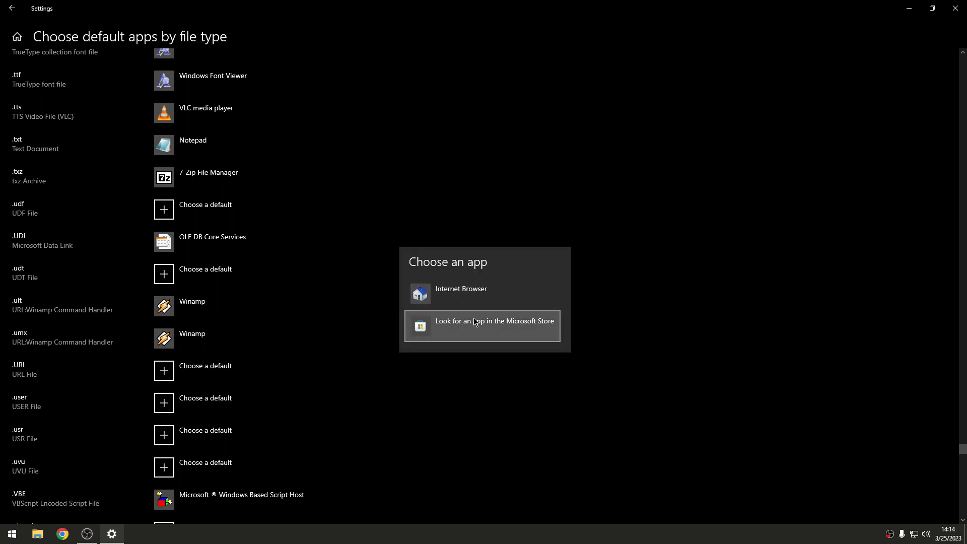
pyautogui.click(409, 311)
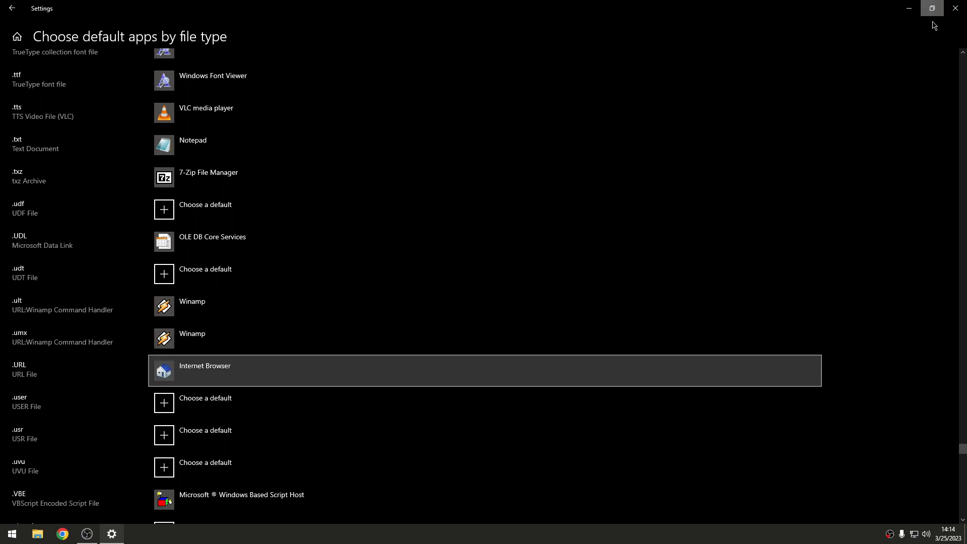
# Step: Open the Revo Uninstaller internet shortcut from the 6 Debloat Windows folder in Windows 10 Optimization and close Windows Settings
pyautogui.click(909, 10)
pyautogui.doubleClick(937, 20)
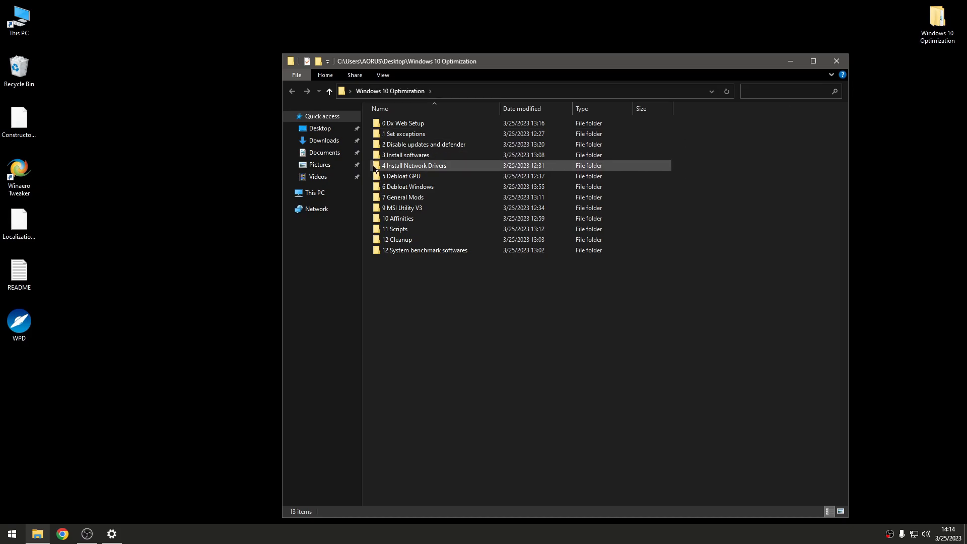
pyautogui.click(427, 187)
pyautogui.doubleClick(427, 190)
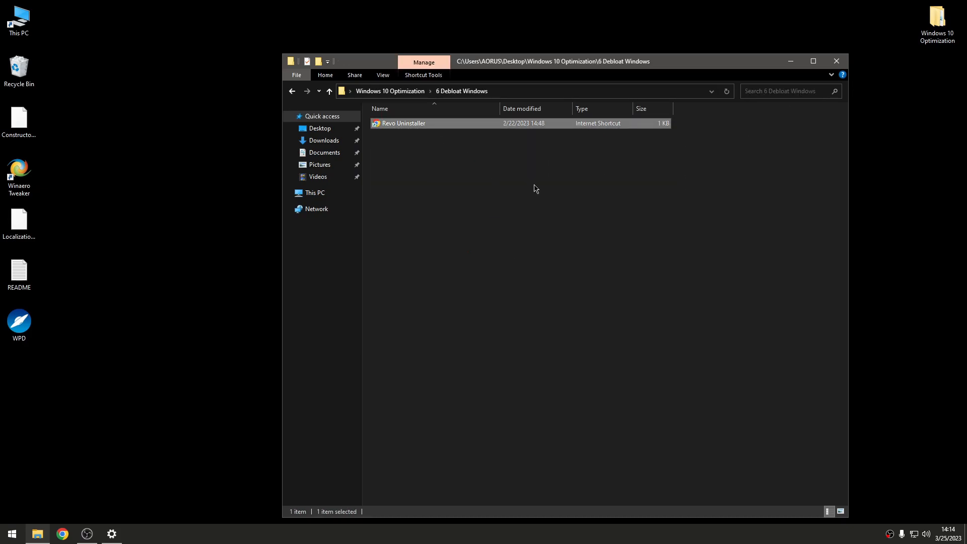
pyautogui.click(112, 533)
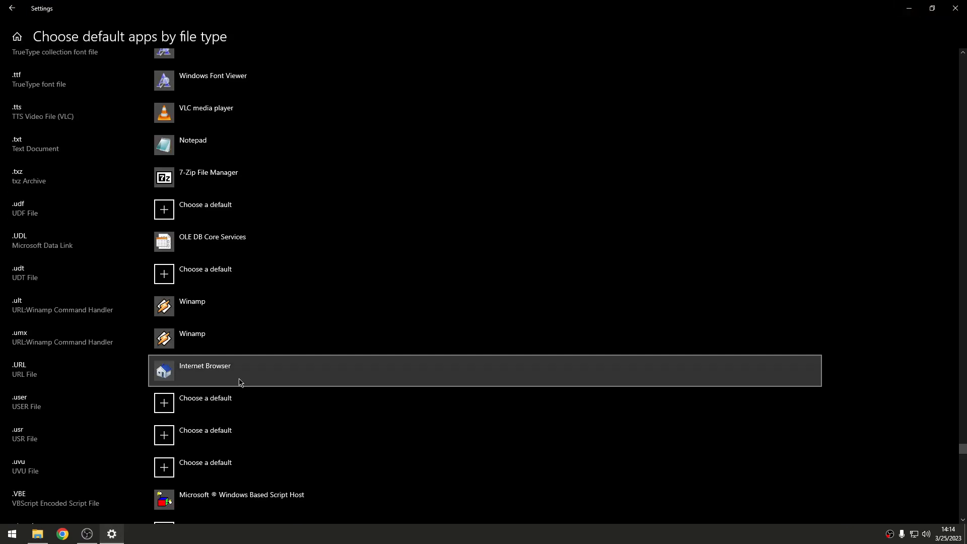
pyautogui.click(956, 9)
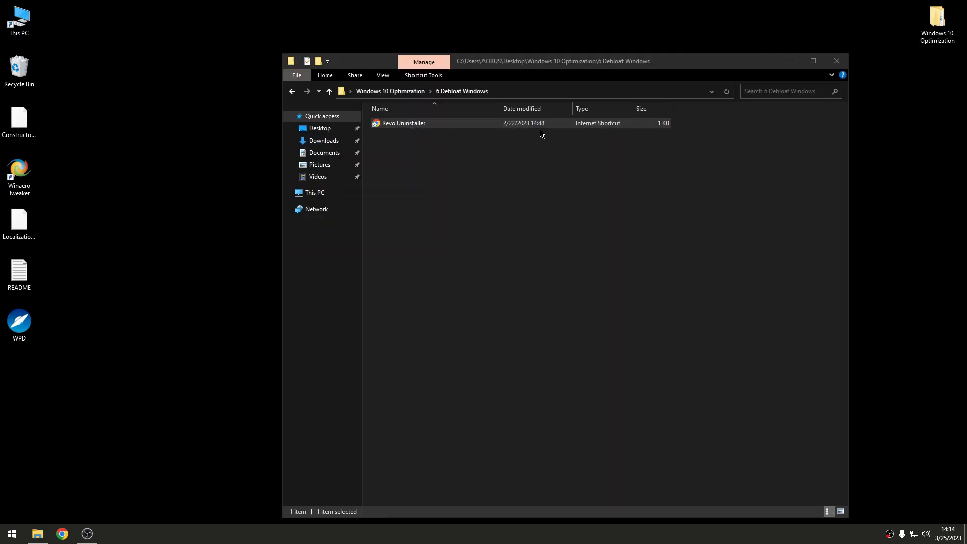
pyautogui.click(520, 129)
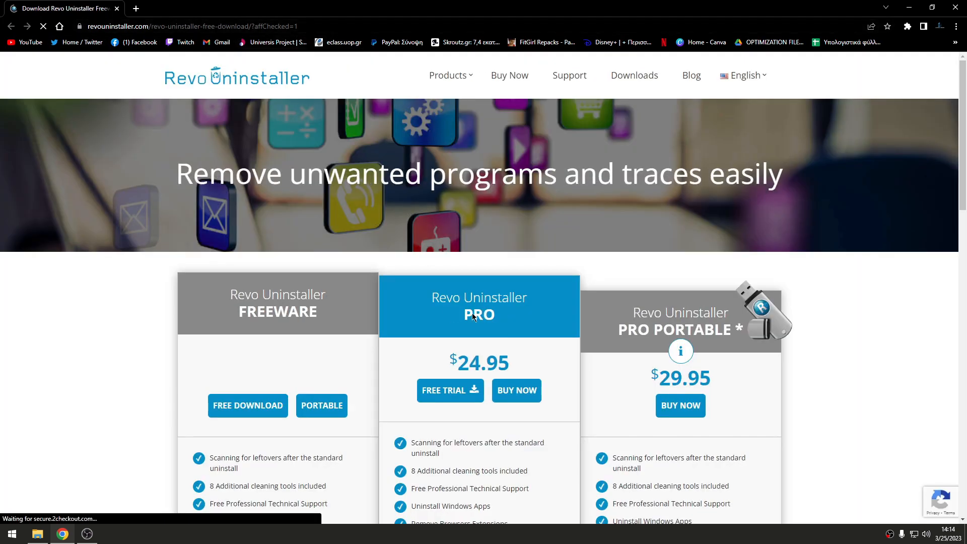
# Step: Examine the Revo Uninstaller Freeware feature list on the download page, and close the browser and the 6 Debloat Windows folder
pyautogui.scroll(-4, 291, 303)
pyautogui.scroll(2, 291, 302)
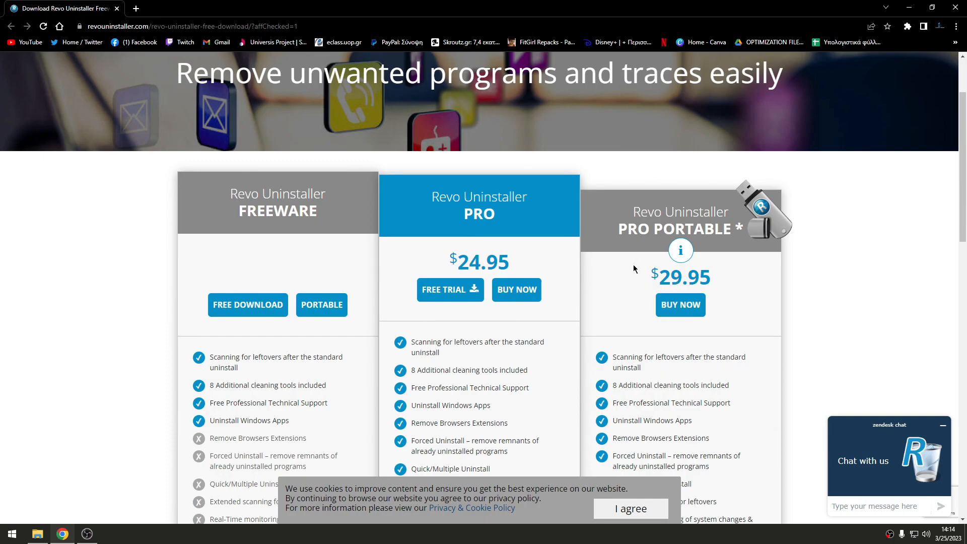
pyautogui.scroll(-10, 633, 269)
pyautogui.scroll(8, 720, 286)
pyautogui.moveTo(210, 256); pyautogui.dragTo(333, 322)
pyautogui.click(330, 322)
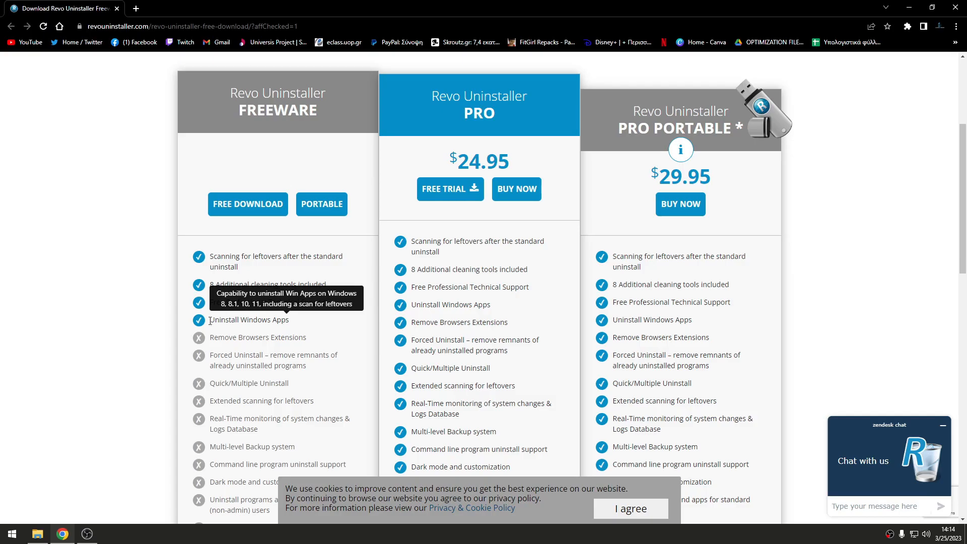
pyautogui.click(955, 7)
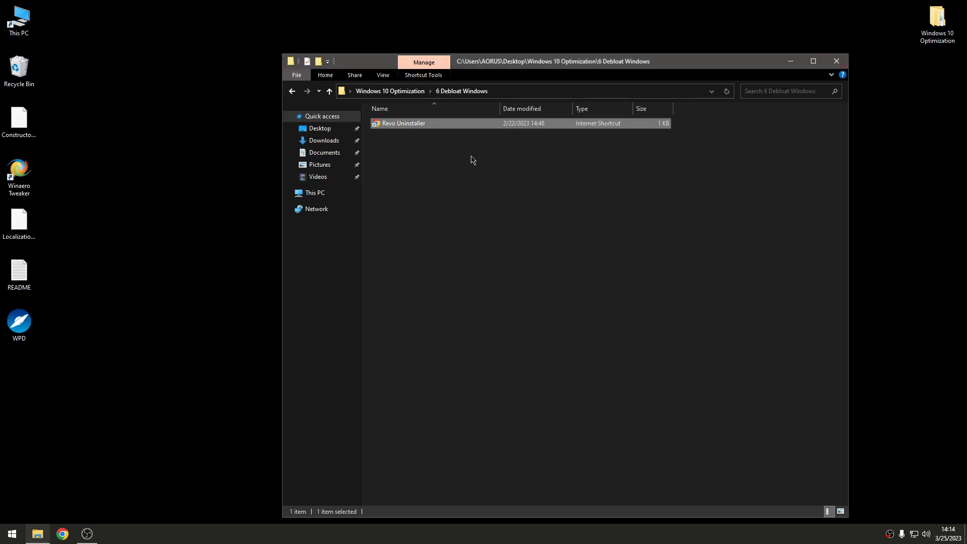
pyautogui.click(839, 64)
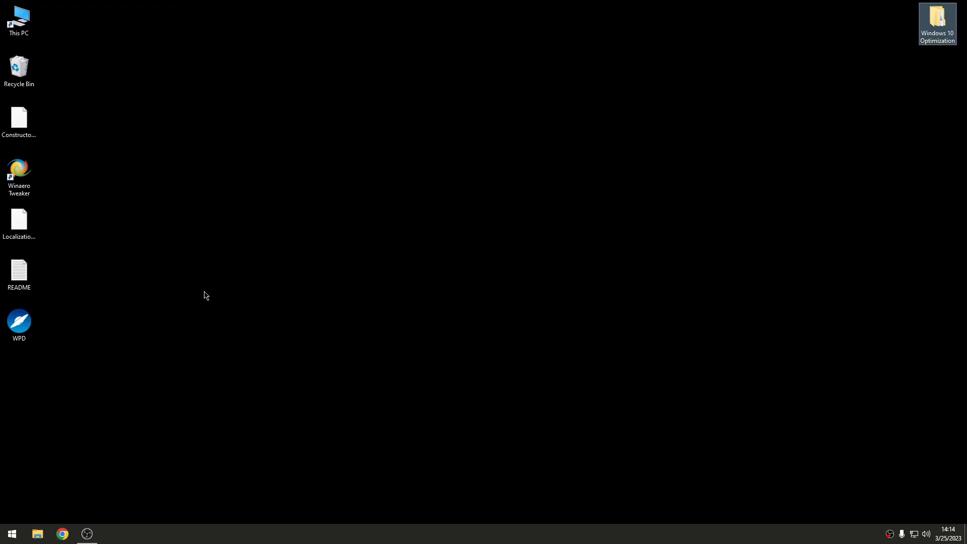
# Step: Launch Winaero Tweaker from its desktop shortcut and look over its list of tweaks
pyautogui.rightClick(29, 177)
pyautogui.click(73, 206)
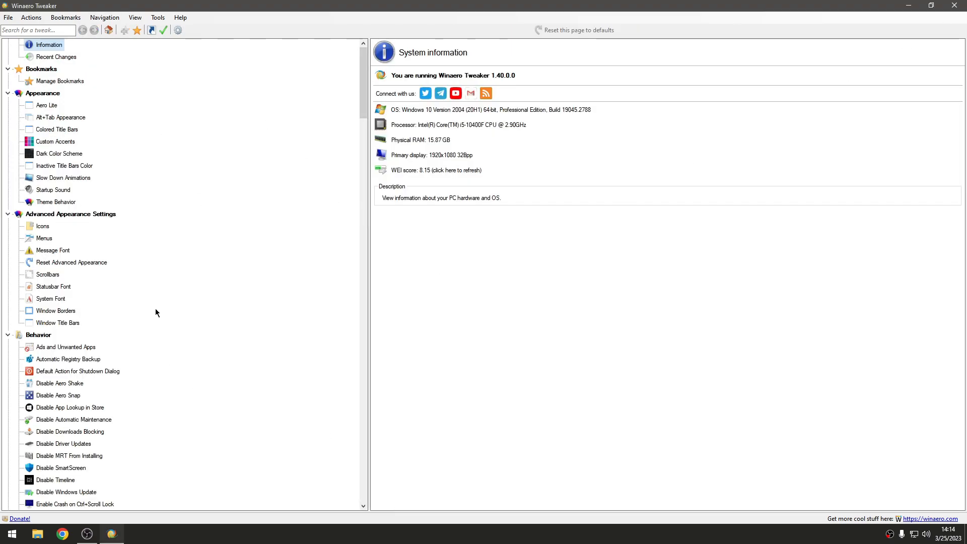
pyautogui.scroll(-4, 156, 306)
pyautogui.scroll(5, 160, 287)
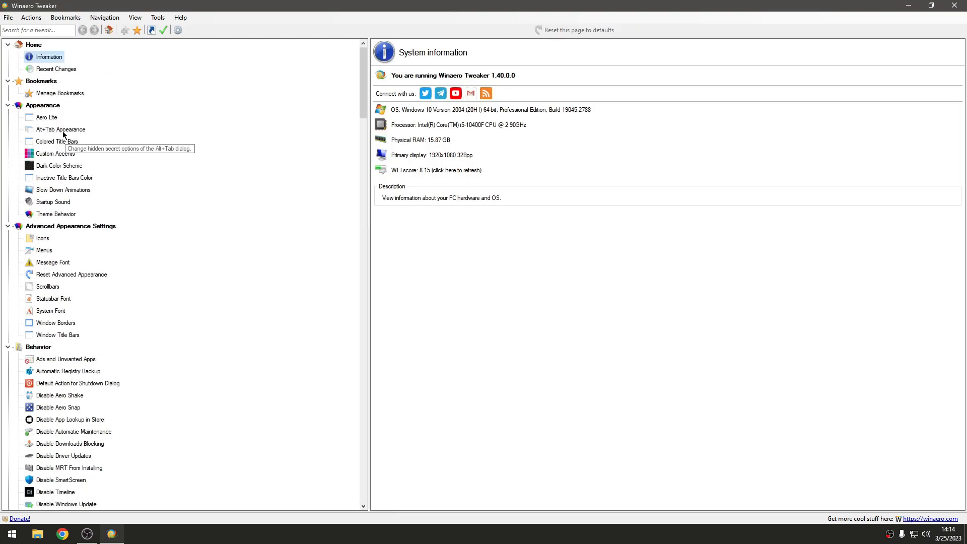
# Step: Include Personalized ads and Tailored experiences in the disabled ads on the Ads and Unwanted Apps page
pyautogui.click(82, 360)
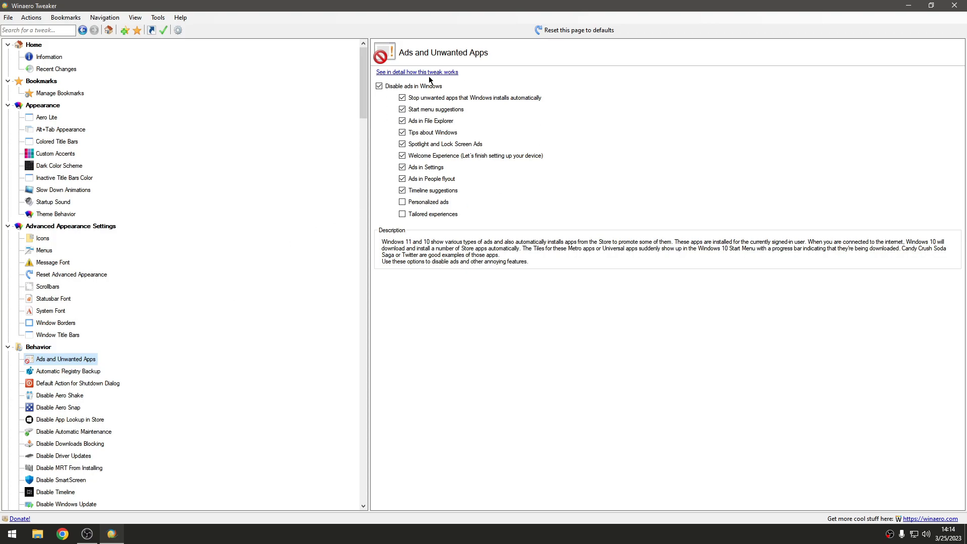
pyautogui.click(426, 215)
pyautogui.click(426, 202)
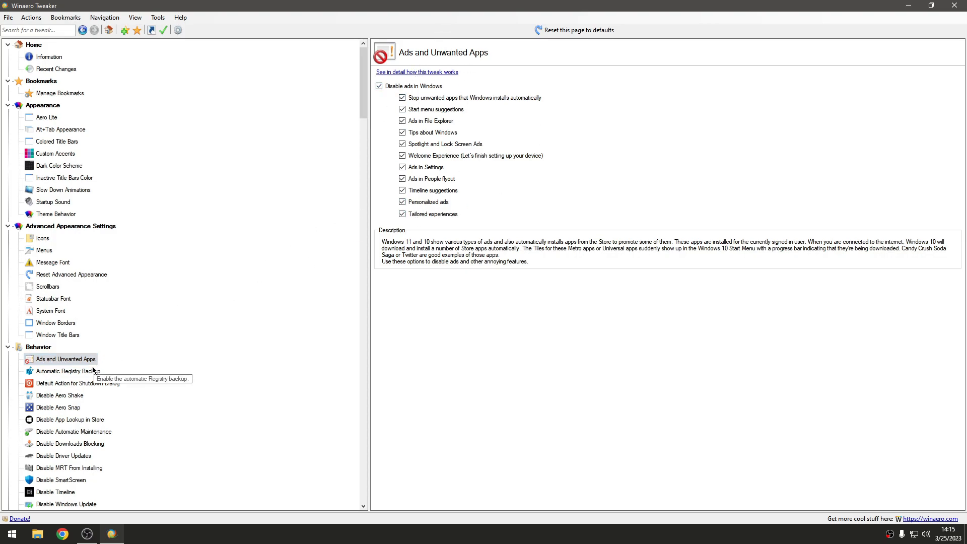
# Step: Review the Behavior tweaks from Disable Aero Shake through Disable MRT From Installing, including app lookup, automatic maintenance, downloads blocking and driver updates
pyautogui.click(60, 396)
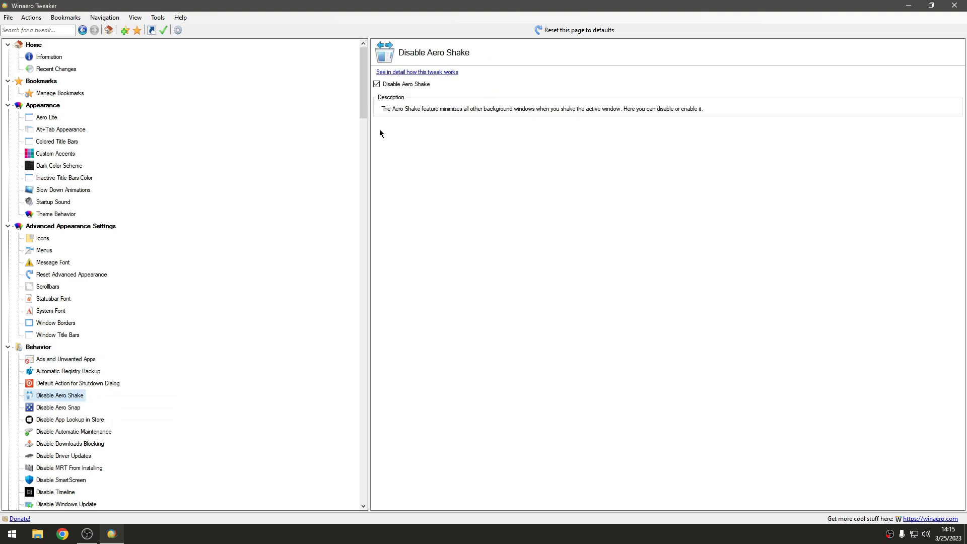
pyautogui.click(71, 407)
pyautogui.click(91, 421)
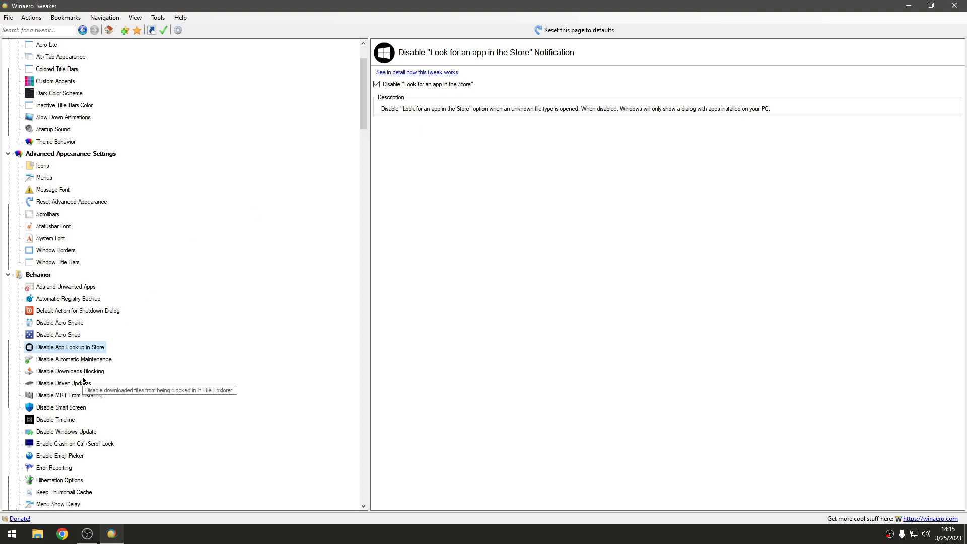
pyautogui.click(81, 360)
pyautogui.click(97, 370)
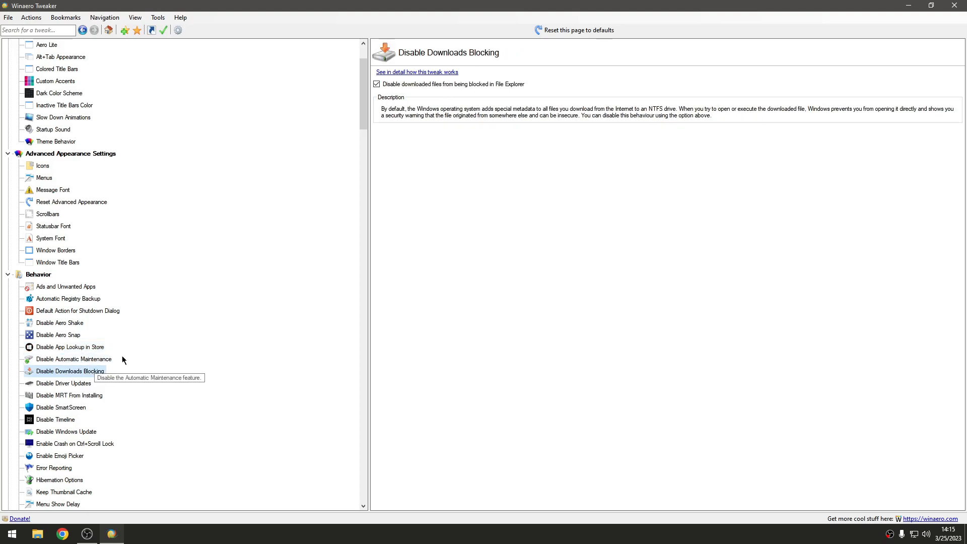
pyautogui.click(63, 384)
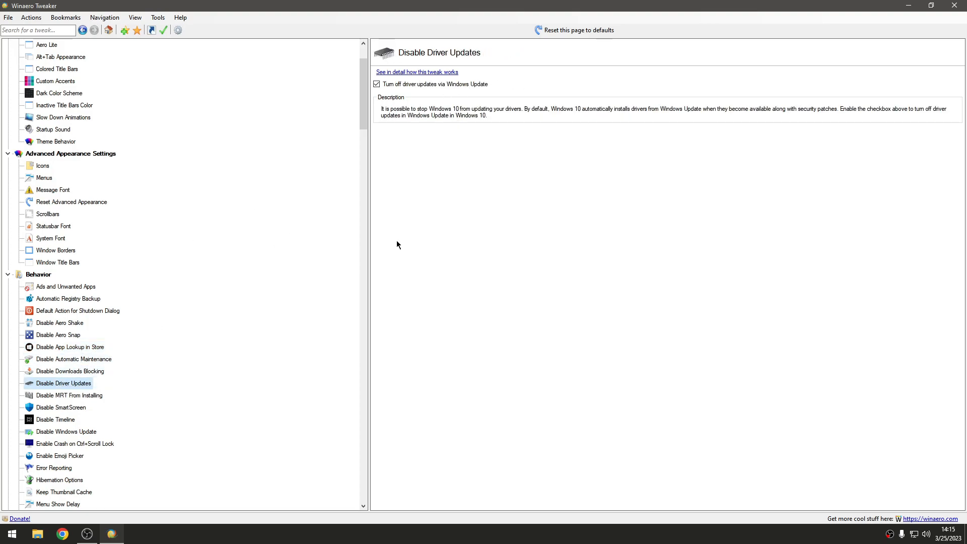
pyautogui.click(96, 395)
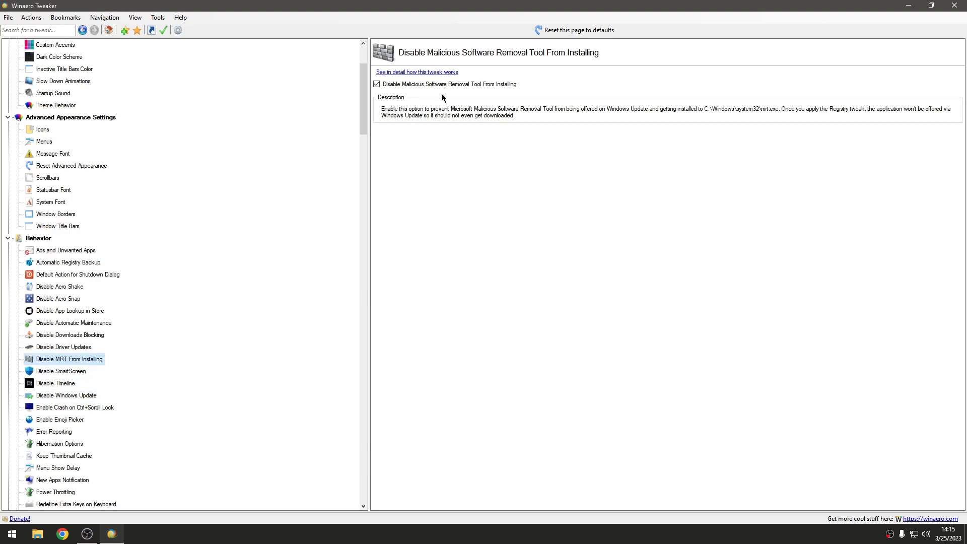
# Step: Disable SmartScreen in Windows in the SmartScreen tweak
pyautogui.click(58, 371)
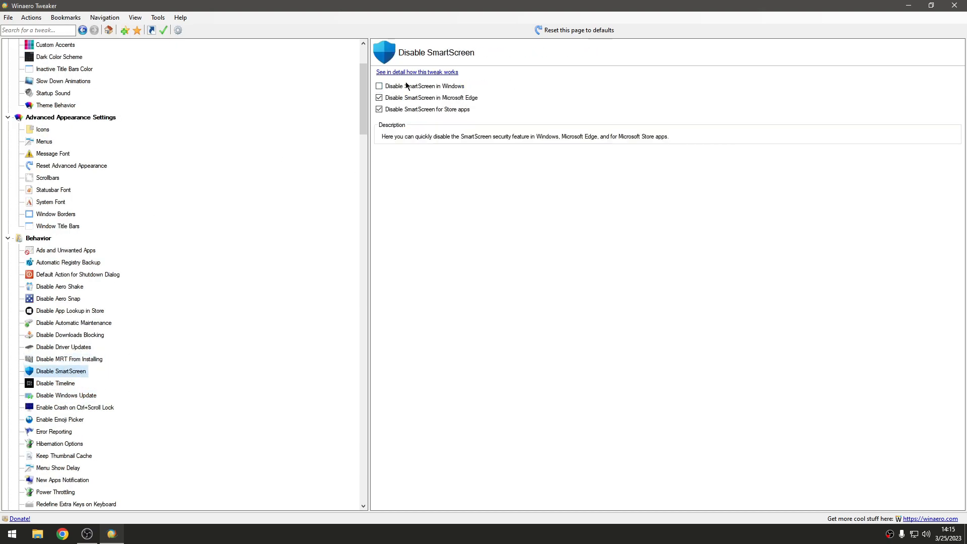
pyautogui.click(379, 86)
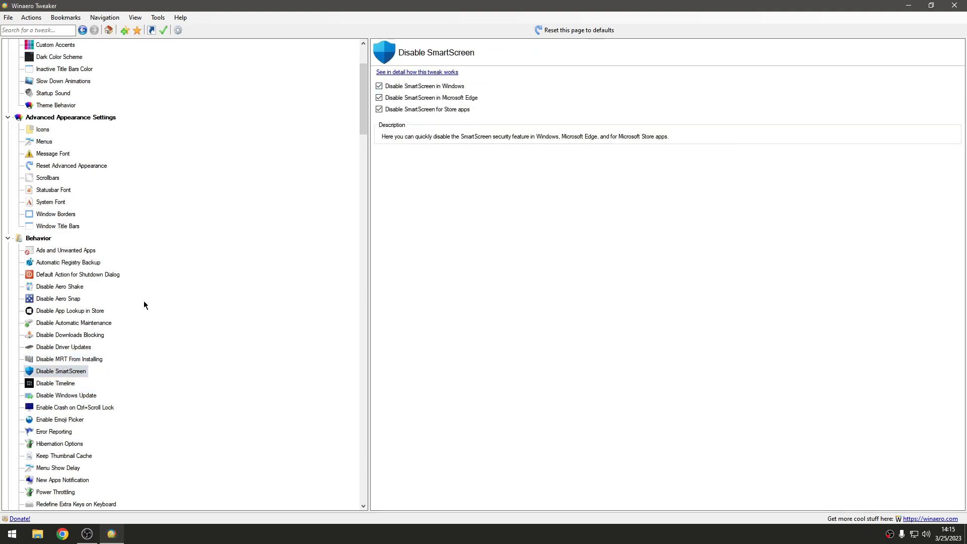
# Step: Review the Windows Update, Emoji Picker and Error Reporting tweaks in the Behavior section
pyautogui.click(75, 383)
pyautogui.click(83, 394)
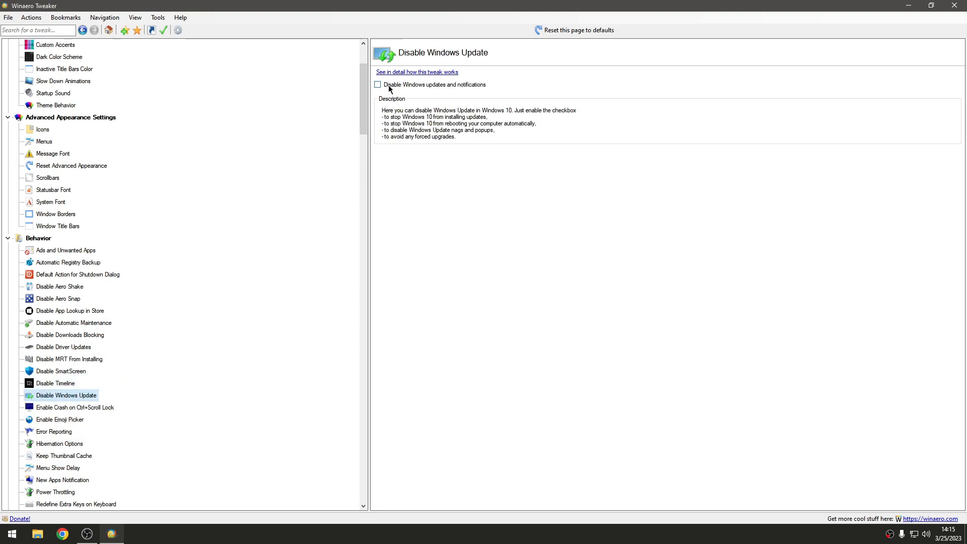
pyautogui.scroll(-3, 406, 164)
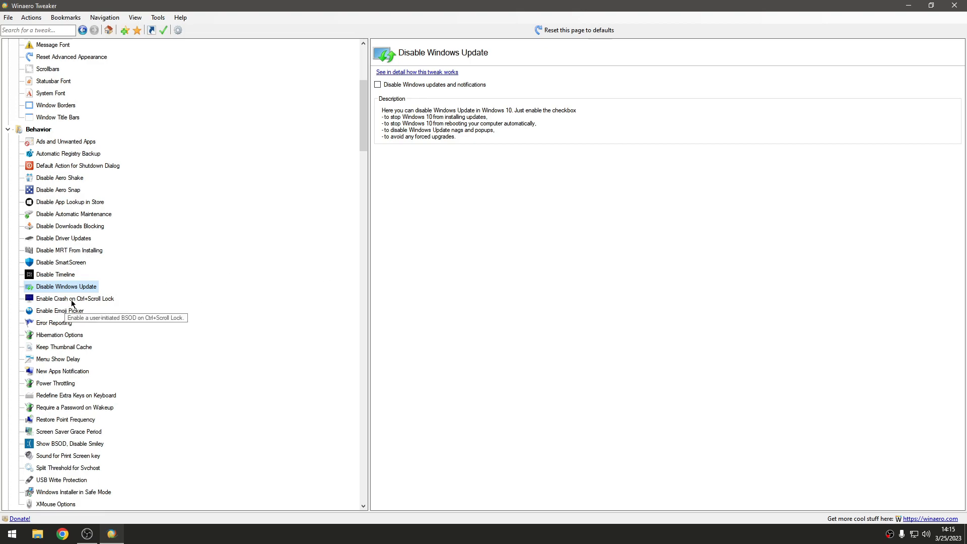
pyautogui.click(59, 286)
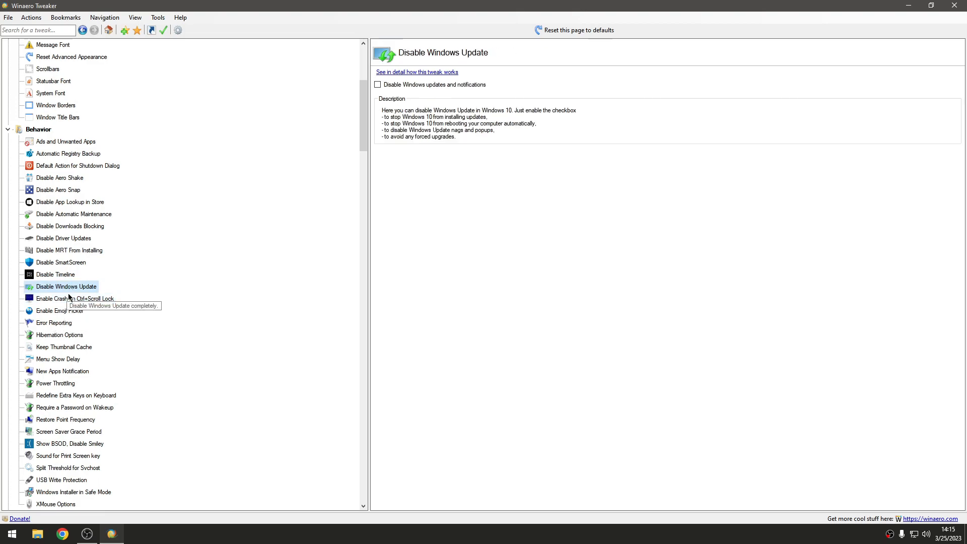
pyautogui.click(59, 310)
pyautogui.click(54, 323)
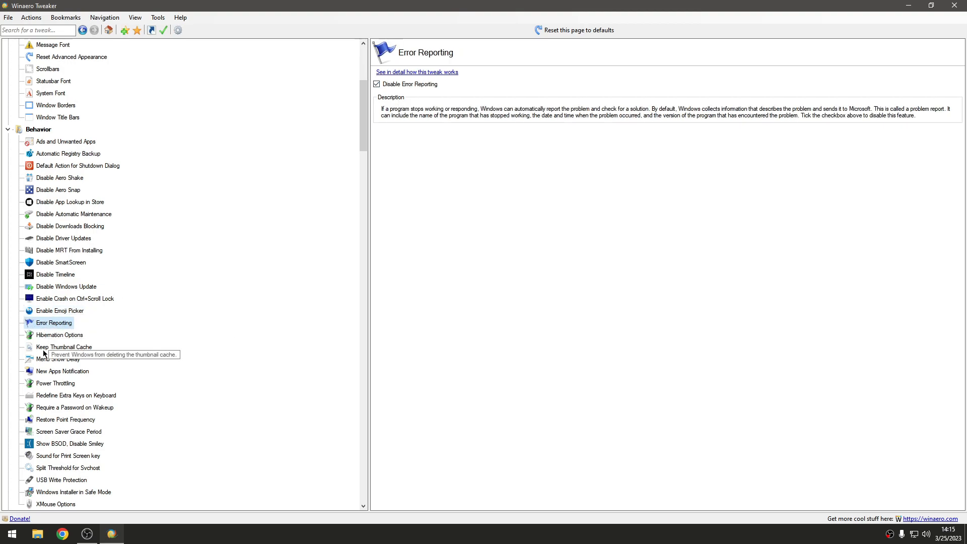
# Step: Choose to disable hibernation completely in the Hibernation Options tweak
pyautogui.click(59, 334)
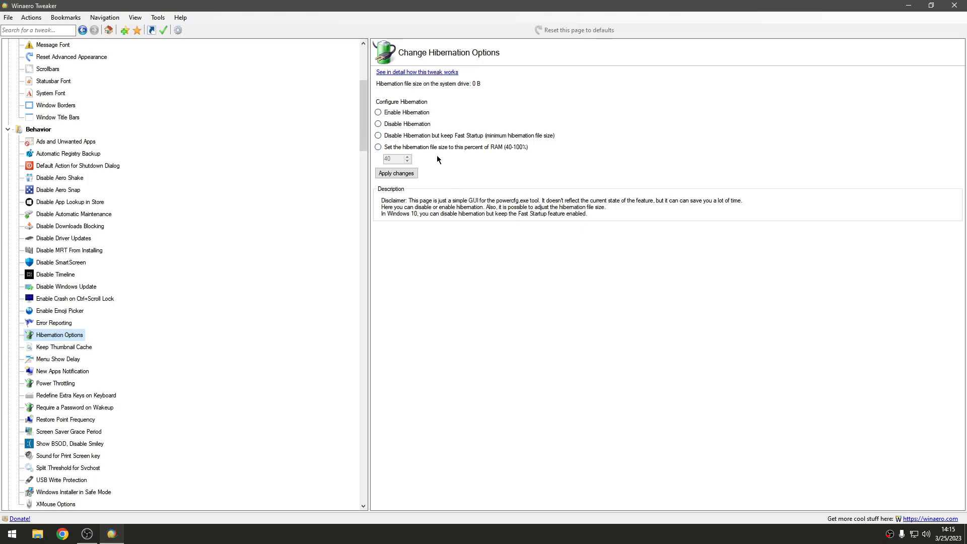
pyautogui.click(407, 126)
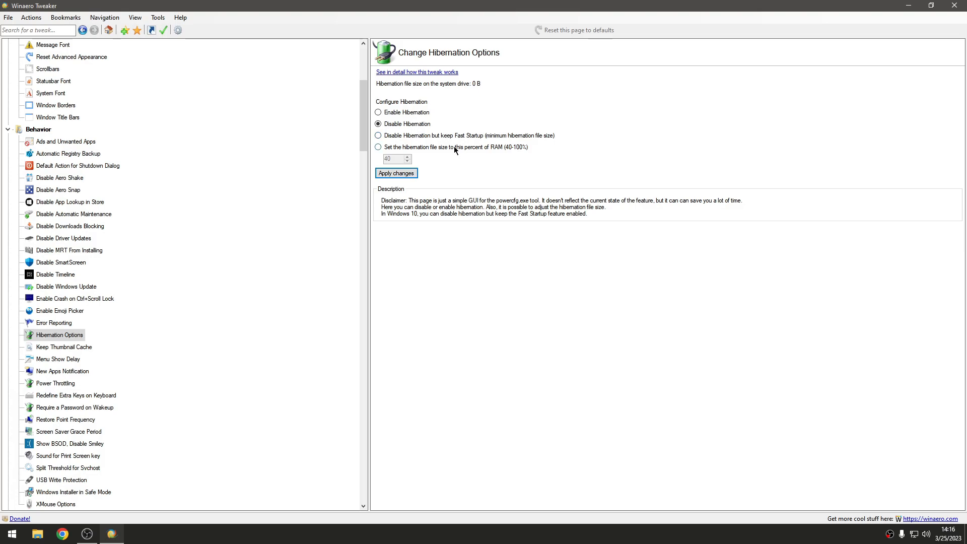
# Step: Set the menu show delay before a submenu pops up to 0
pyautogui.click(71, 358)
pyautogui.moveTo(381, 106); pyautogui.dragTo(365, 112)
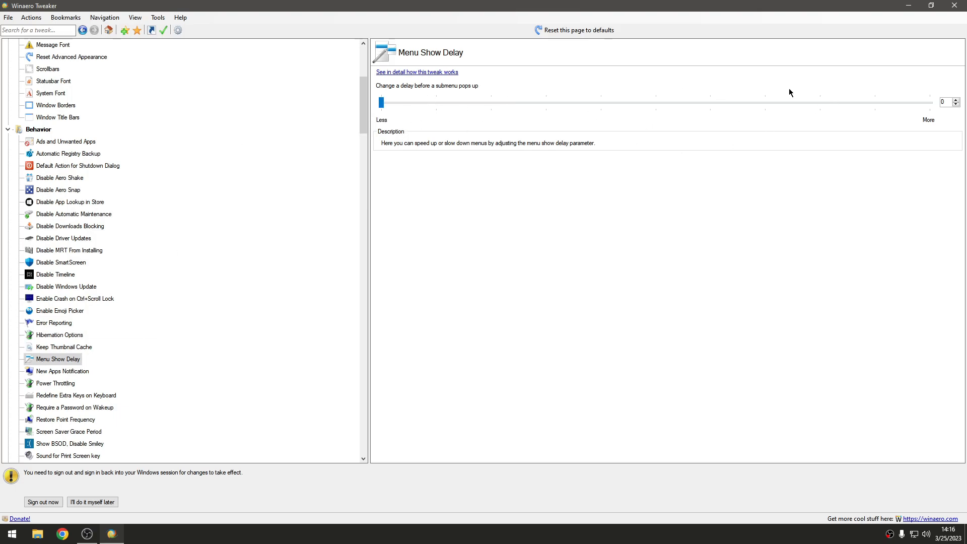
pyautogui.moveTo(386, 104); pyautogui.dragTo(365, 104)
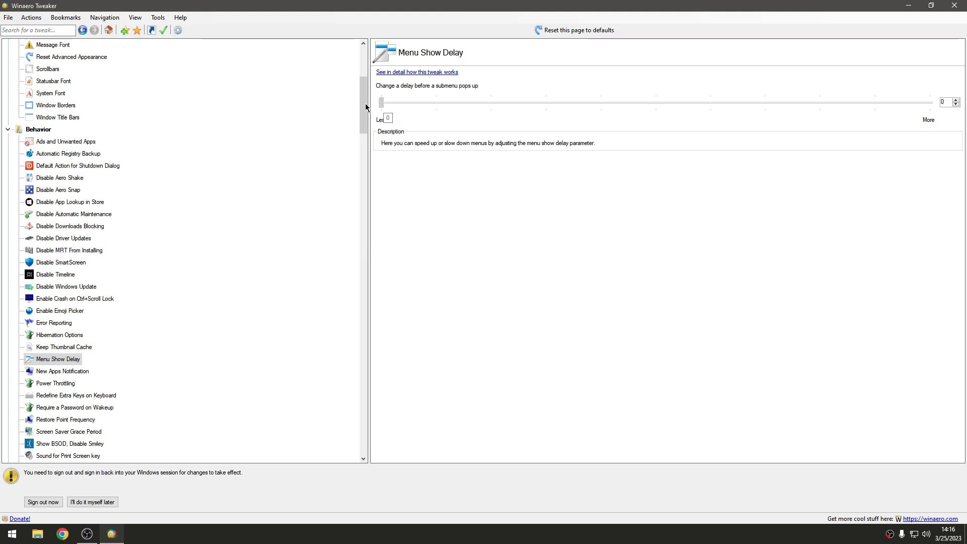
# Step: Review the New Apps Notification, Power Throttling and Redefine Extra Keys on Keyboard tweaks
pyautogui.click(53, 371)
pyautogui.click(55, 383)
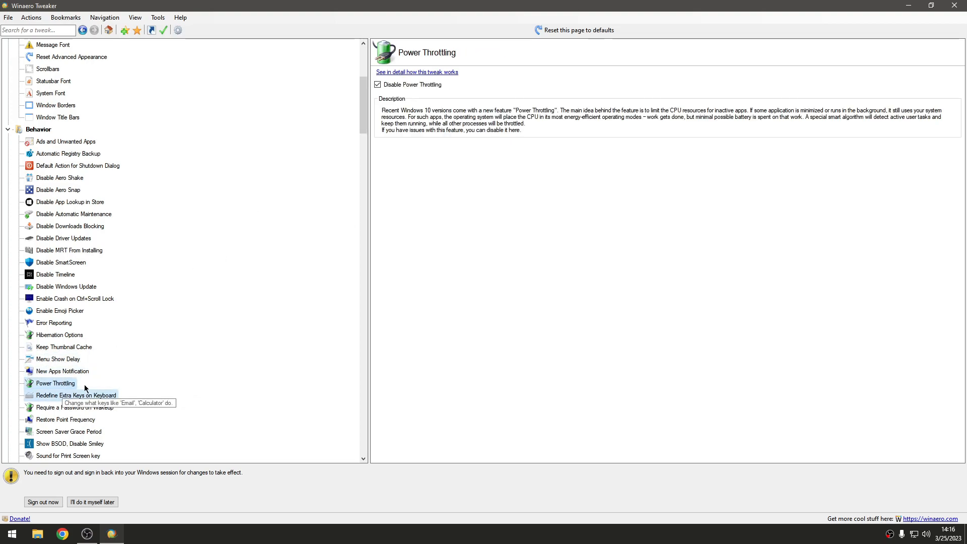
pyautogui.click(57, 395)
pyautogui.scroll(-2, 60, 391)
pyautogui.scroll(-2, 71, 335)
pyautogui.scroll(-1, 106, 313)
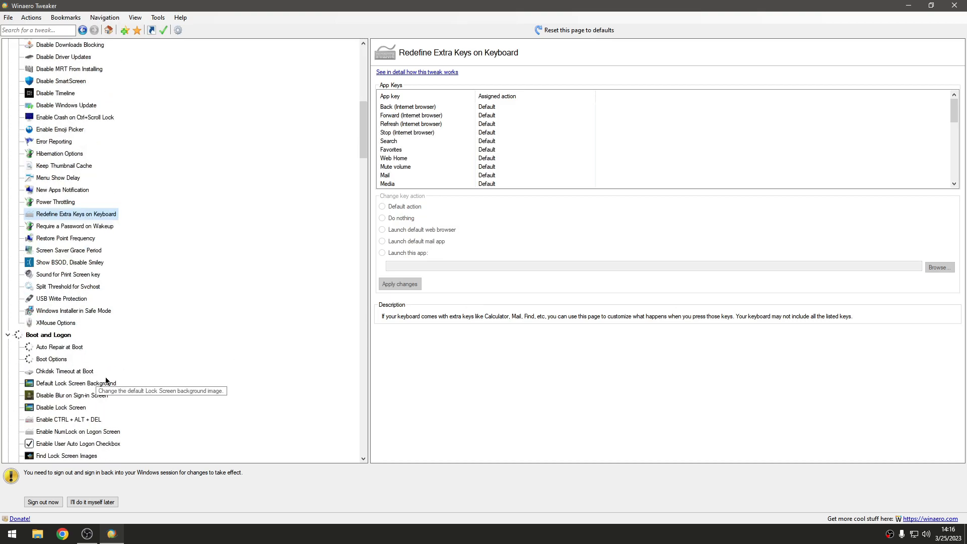
# Step: Check the Boot and Logon tweaks for Chkdsk timeout, default lock screen background, sign-in screen blur and the lock screen
pyautogui.click(78, 374)
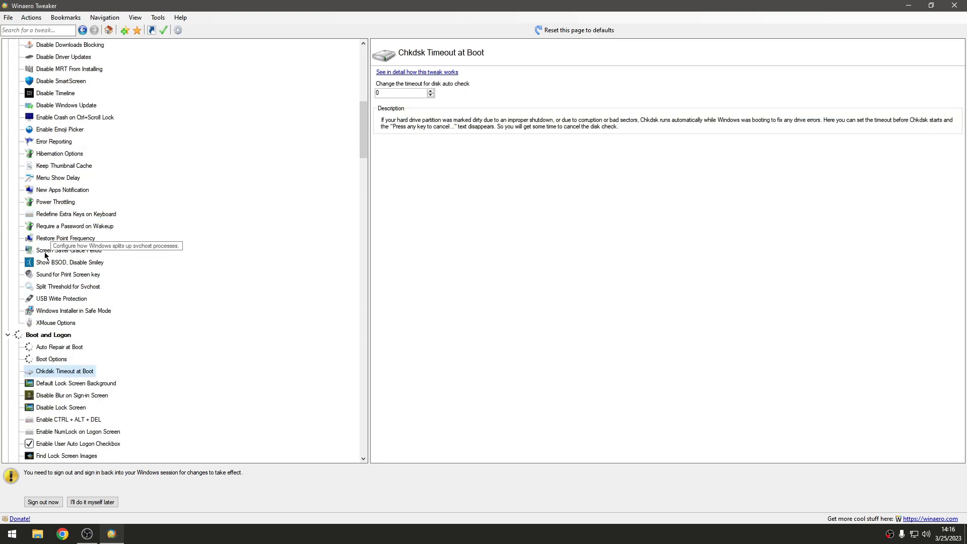
pyautogui.doubleClick(387, 93)
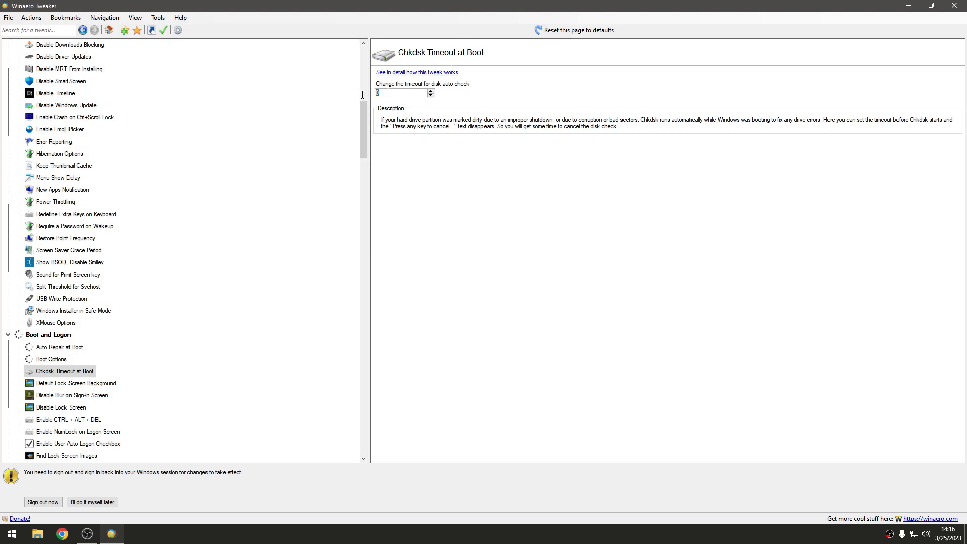
pyautogui.click(71, 385)
pyautogui.click(76, 396)
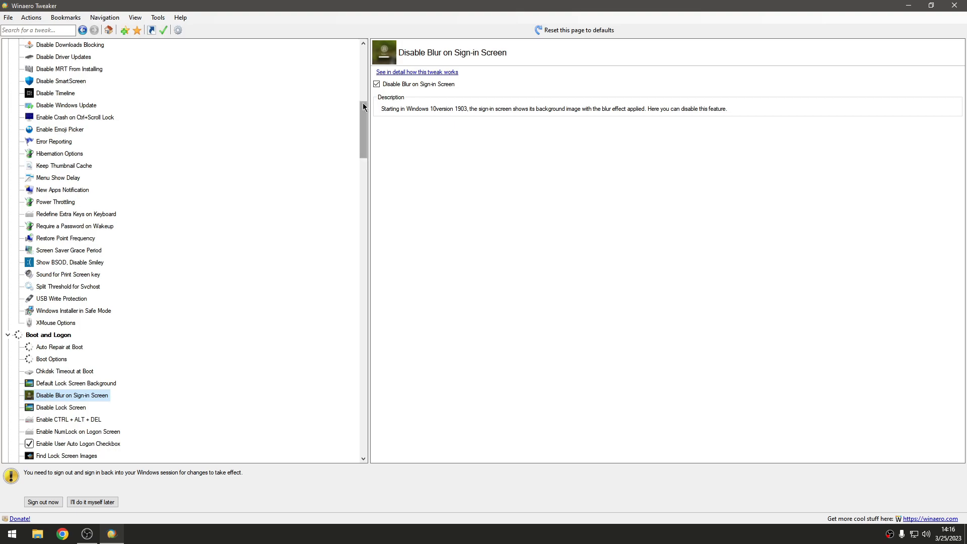
pyautogui.click(61, 407)
# Step: Check the Action Center, Live Tiles, Quick Action Buttons and Web Search tweaks under Desktop and Taskbar, comparing Live Tiles with the Start menu
pyautogui.scroll(-7, 100, 393)
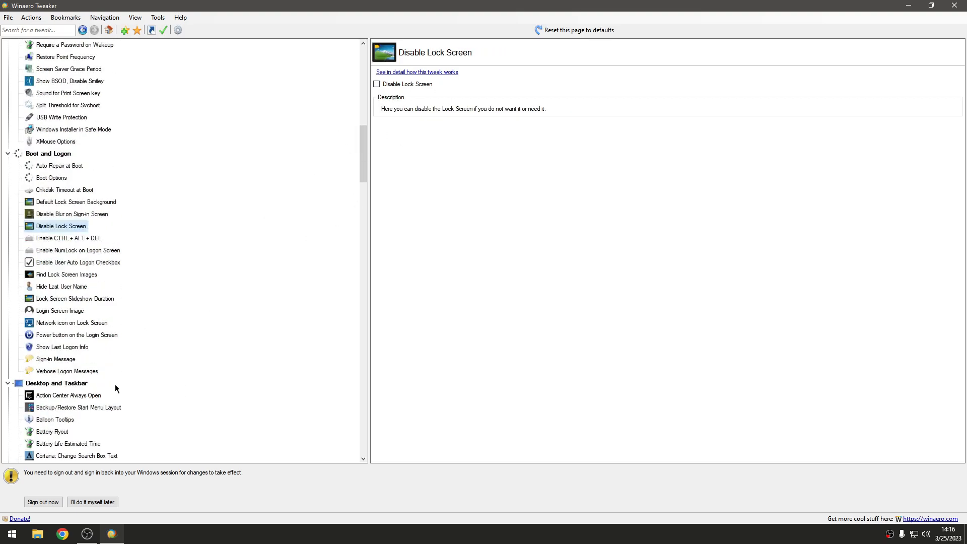
pyautogui.scroll(-1, 83, 397)
pyautogui.click(71, 383)
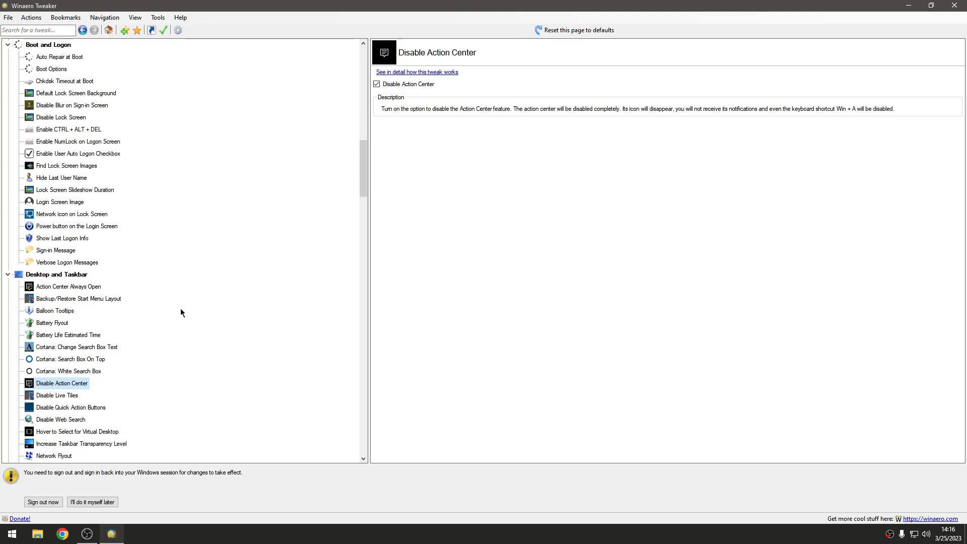
pyautogui.click(61, 395)
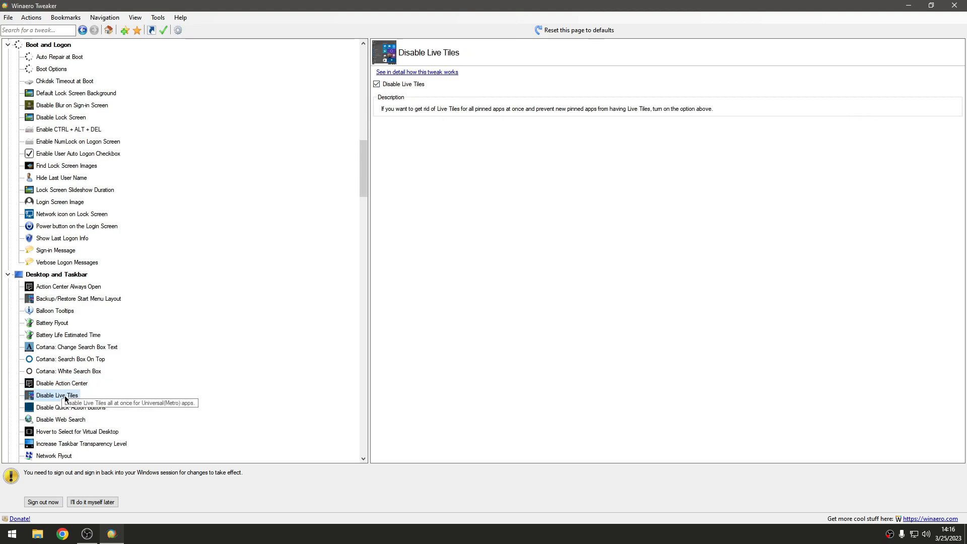
pyautogui.press('super')
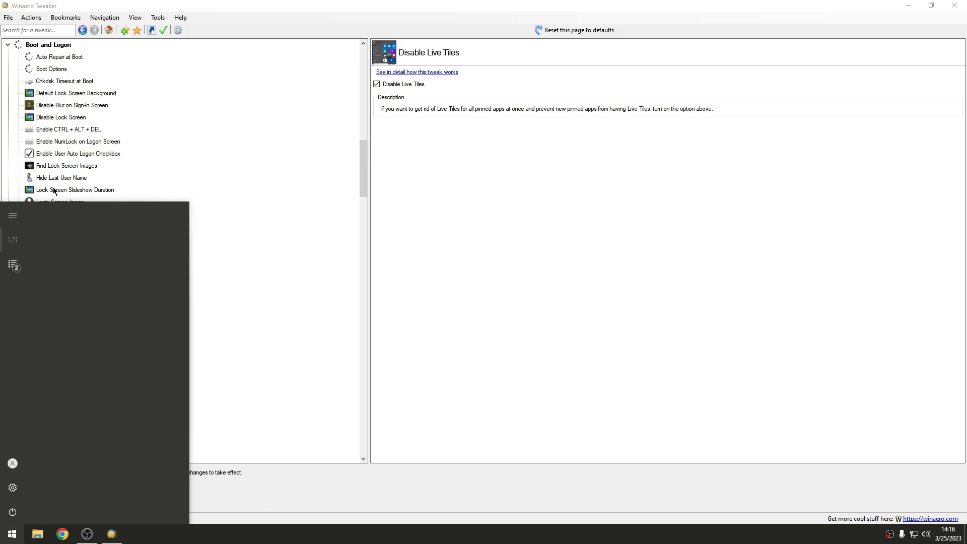
pyautogui.click(494, 237)
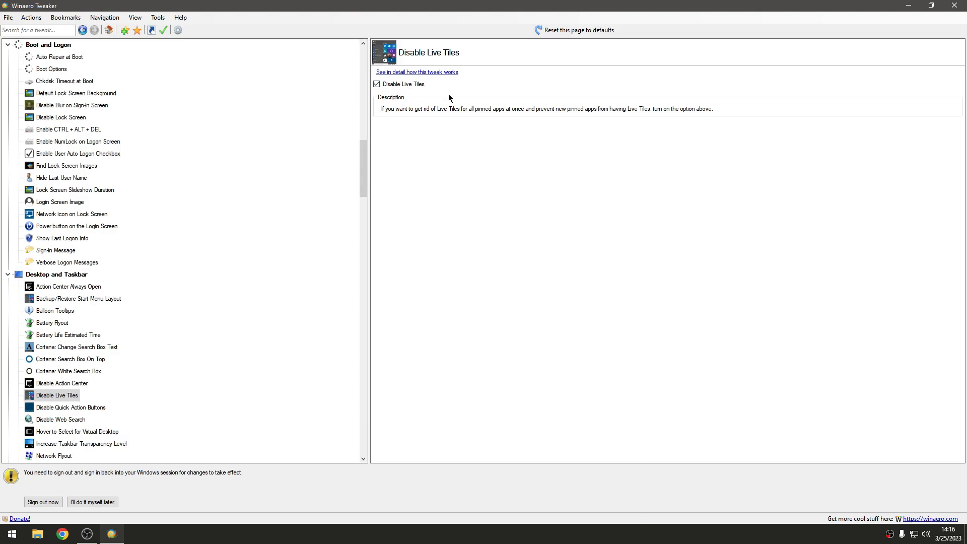
pyautogui.click(112, 407)
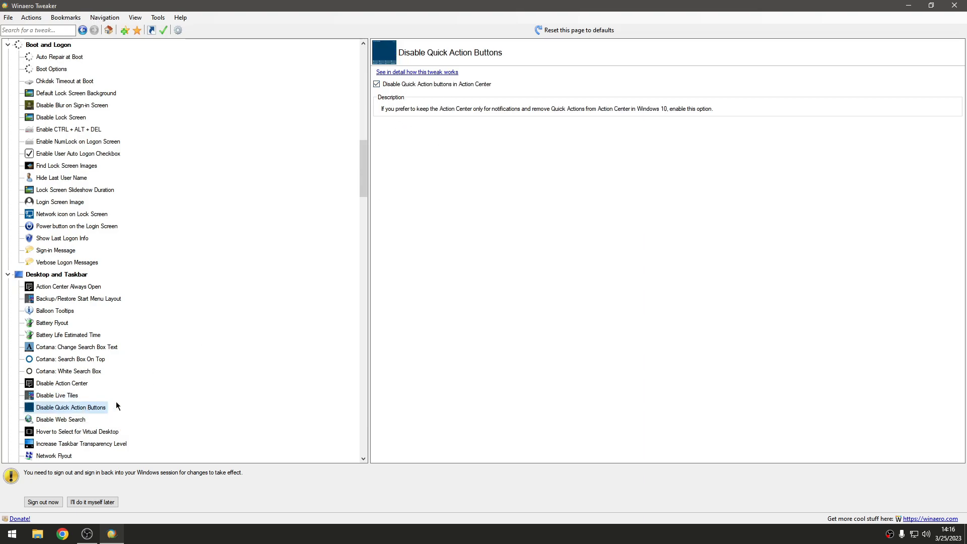
pyautogui.click(75, 420)
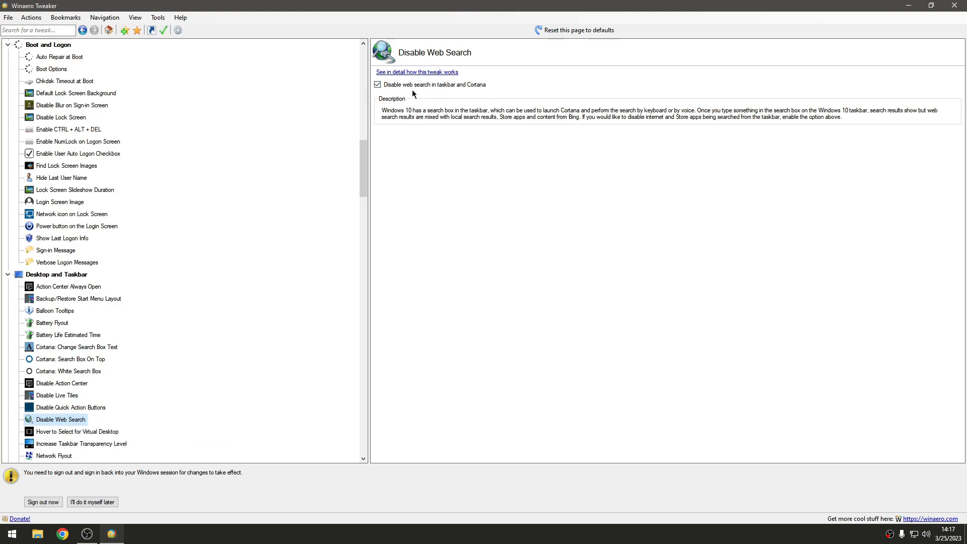
pyautogui.click(110, 432)
# Step: Try the old volume control, inspect its volume slider, and switch back to the modern one
pyautogui.scroll(-1, 101, 420)
pyautogui.click(58, 431)
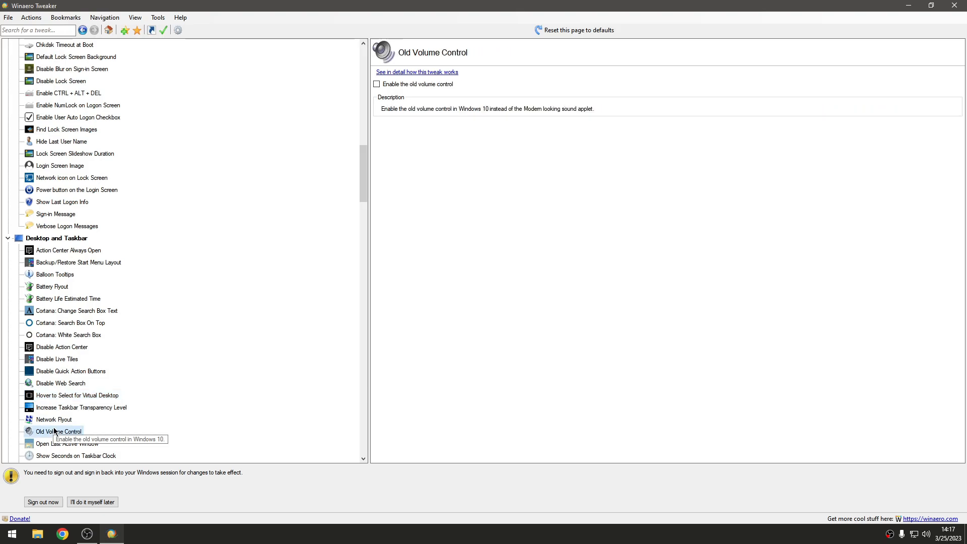
pyautogui.click(399, 84)
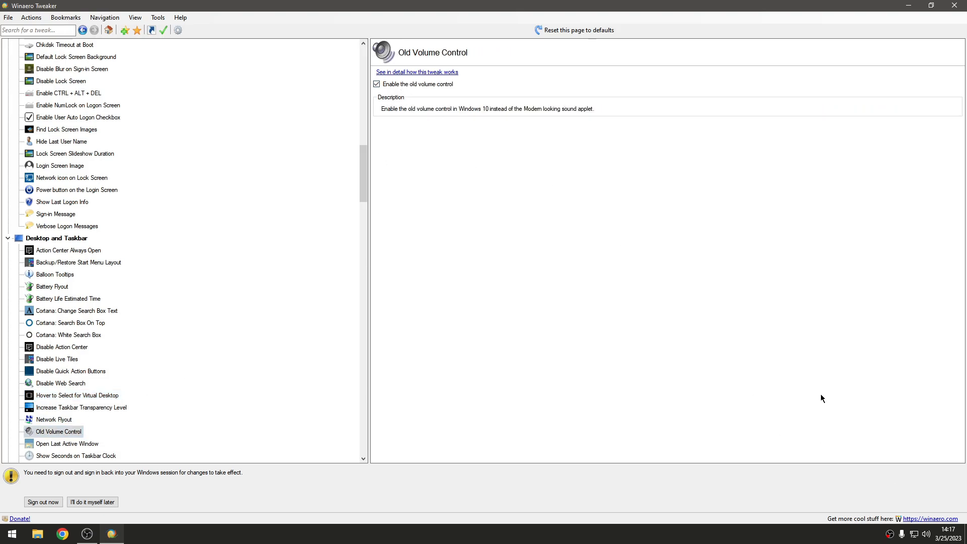
pyautogui.click(926, 534)
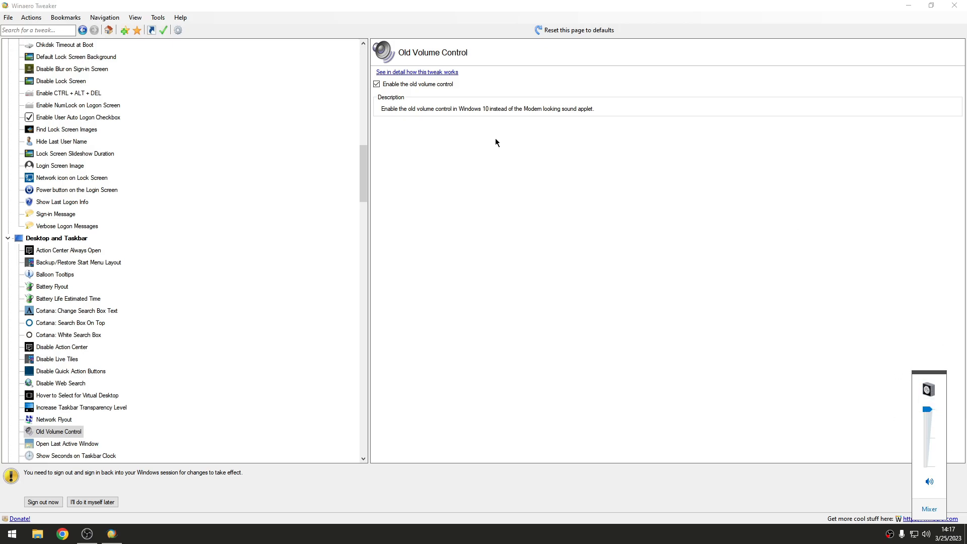
pyautogui.click(378, 85)
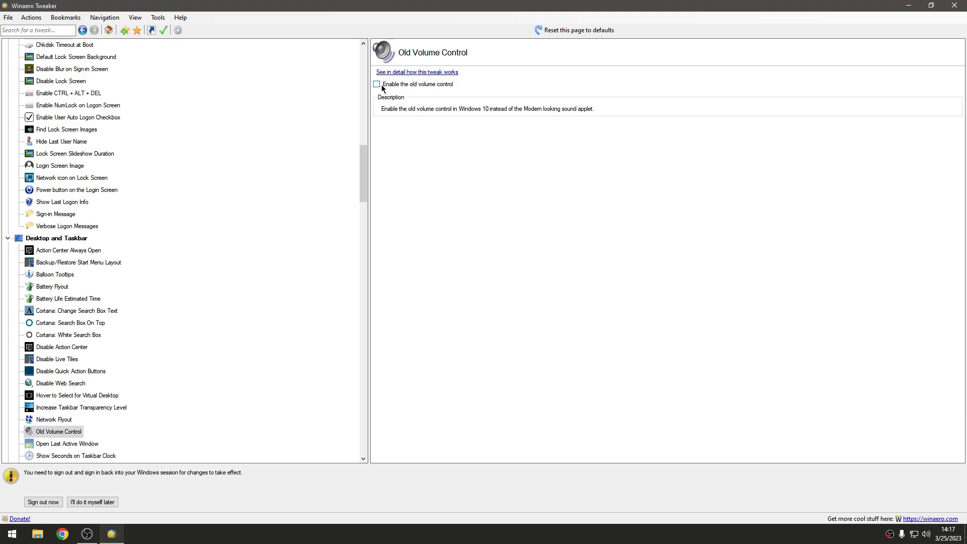
pyautogui.click(926, 534)
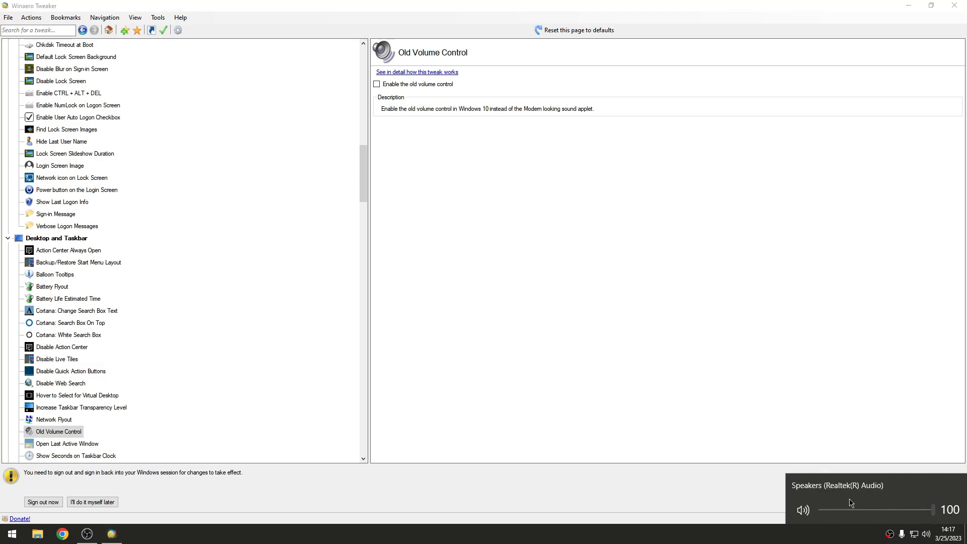
pyautogui.moveTo(933, 510)
pyautogui.mouseDown()
pyautogui.moveTo(907, 510)
pyautogui.moveTo(934, 510)
pyautogui.mouseUp()
# Step: Set the desktop wallpaper quality to the maximum of 100
pyautogui.click(66, 444)
pyautogui.scroll(-2, 65, 439)
pyautogui.scroll(-1, 64, 436)
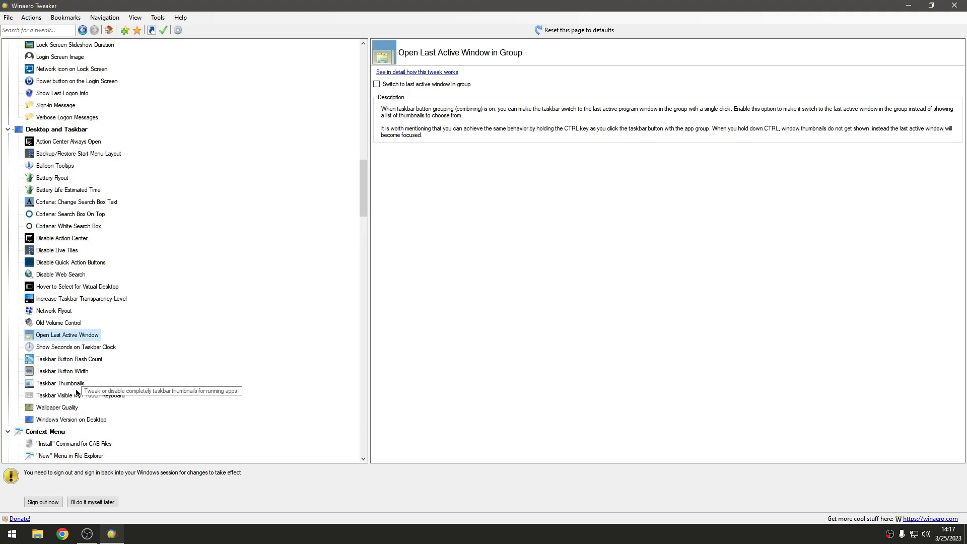
pyautogui.click(58, 407)
pyautogui.moveTo(929, 103)
pyautogui.mouseDown()
pyautogui.moveTo(544, 103)
pyautogui.moveTo(960, 111)
pyautogui.moveTo(683, 120)
pyautogui.moveTo(678, 134)
pyautogui.moveTo(934, 112)
pyautogui.mouseUp()
# Step: Review the Windows Version on Desktop, Take Ownership context menu and Insider Page tweaks
pyautogui.click(70, 420)
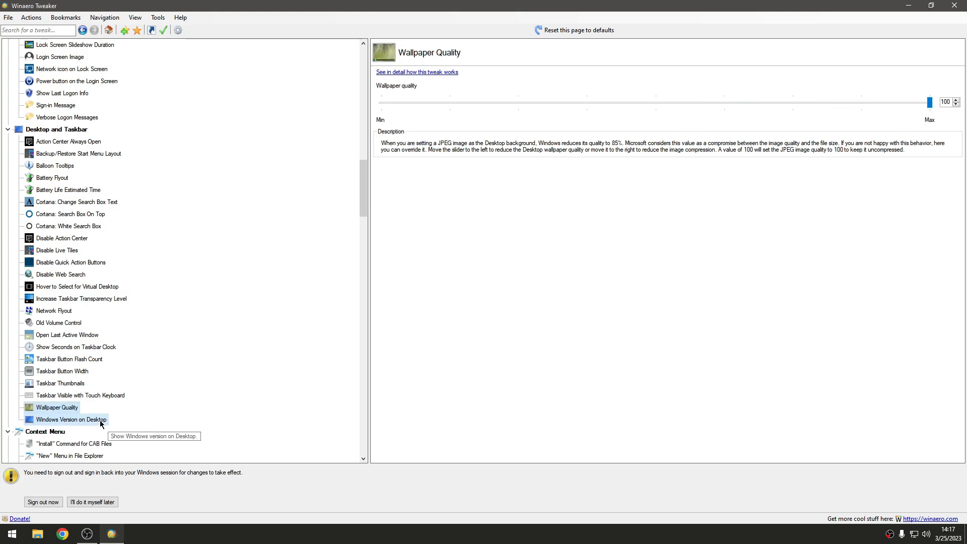
pyautogui.scroll(-15, 117, 391)
pyautogui.scroll(-5, 111, 328)
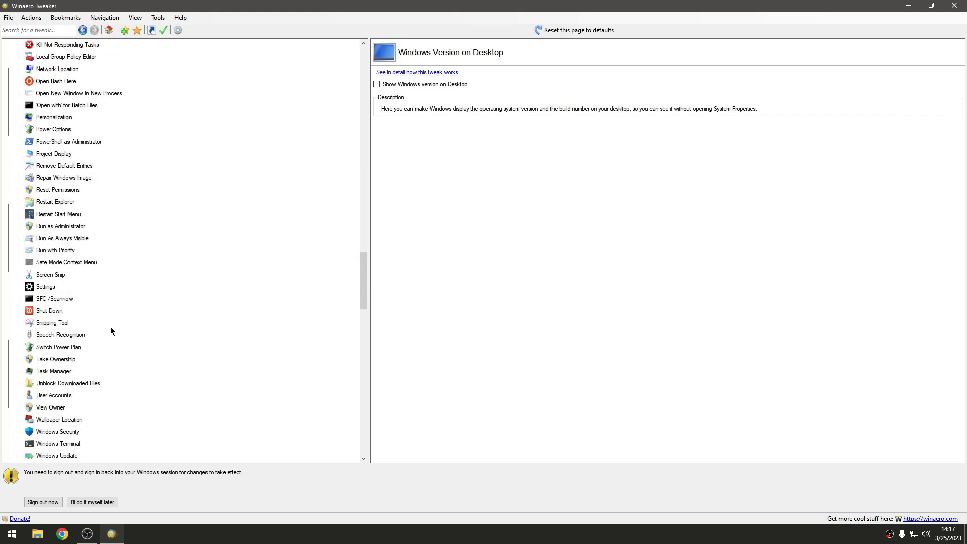
pyautogui.click(61, 325)
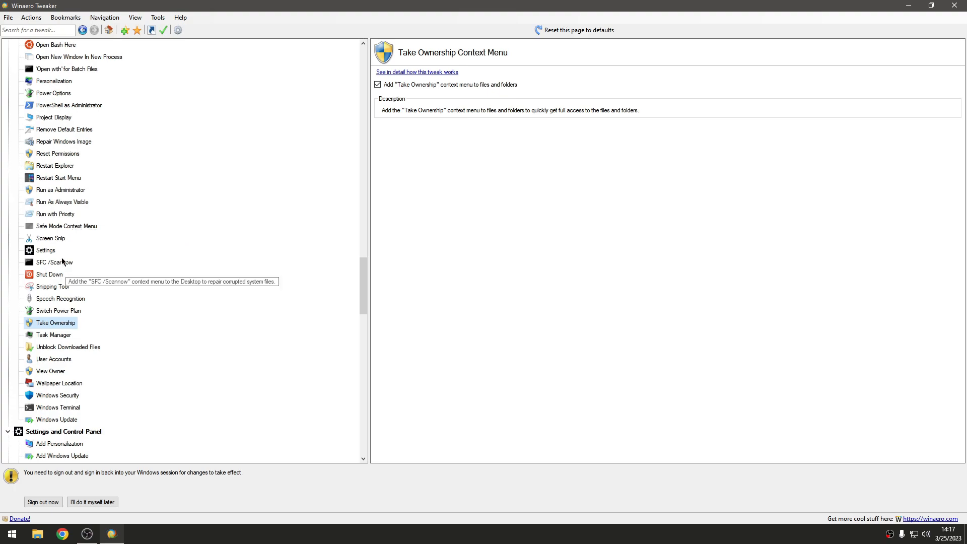
pyautogui.scroll(-3, 59, 258)
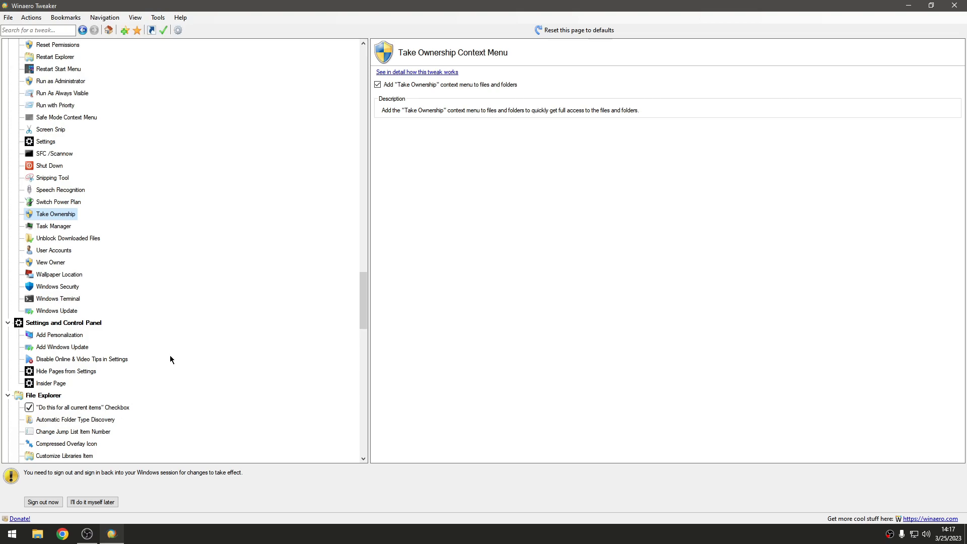
pyautogui.click(53, 384)
# Step: Disable the compressed overlay icon with blue arrows in the File Explorer tweaks
pyautogui.scroll(-2, 177, 397)
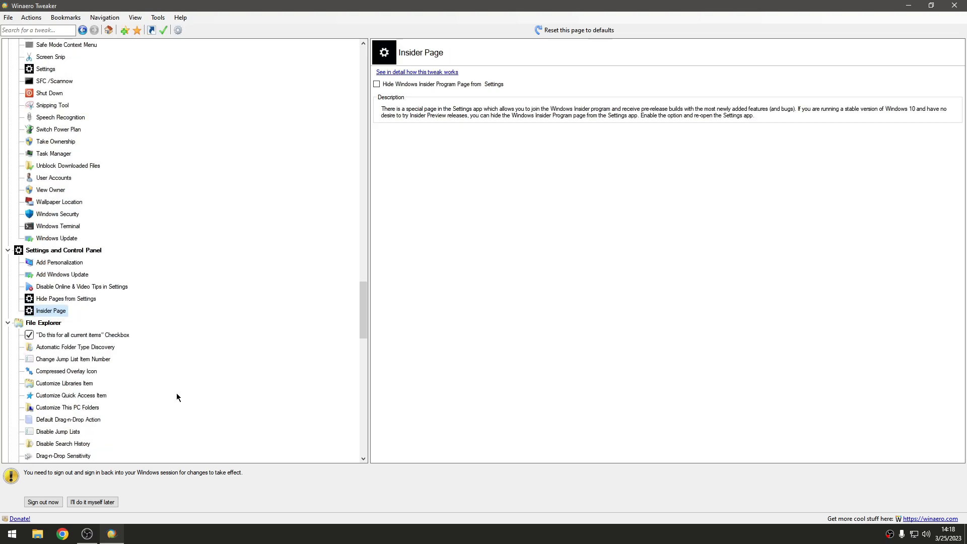
pyautogui.click(66, 373)
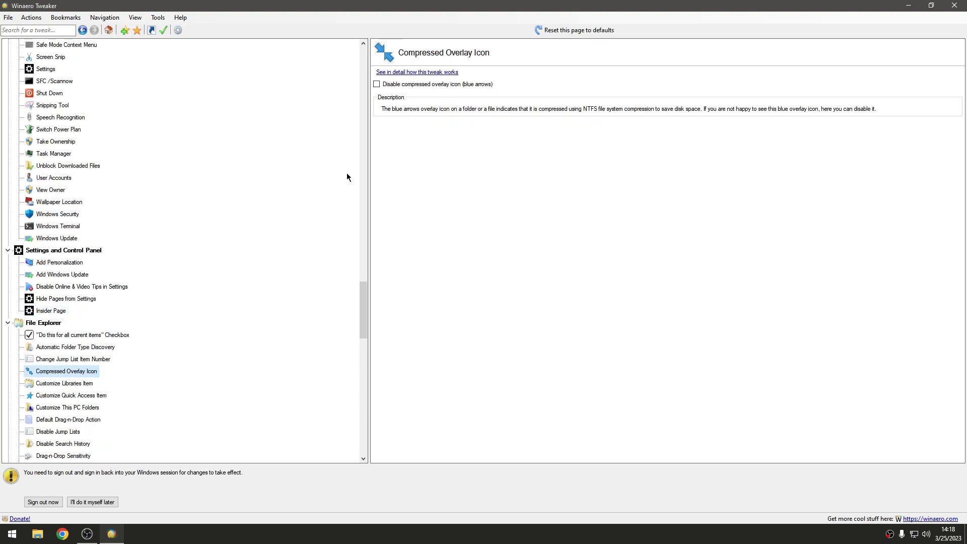
pyautogui.click(434, 86)
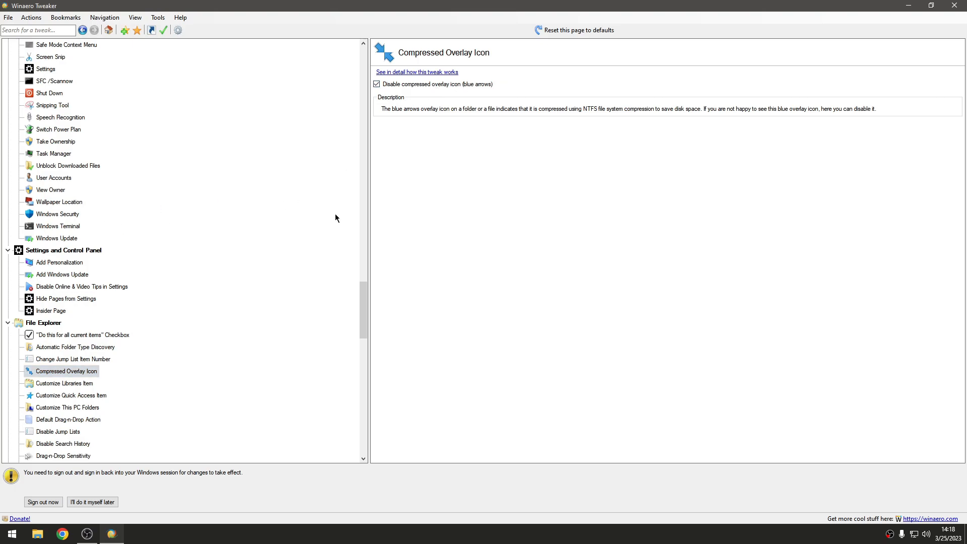
# Step: Review the File Explorer tweaks for default drag-and-drop action, classic search, jump lists and search history
pyautogui.click(51, 423)
pyautogui.scroll(-3, 91, 398)
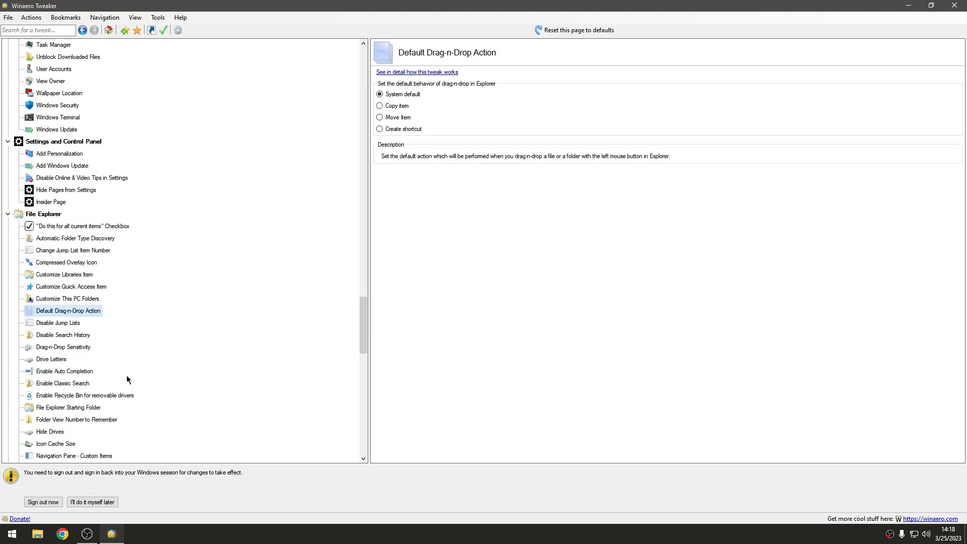
pyautogui.click(75, 384)
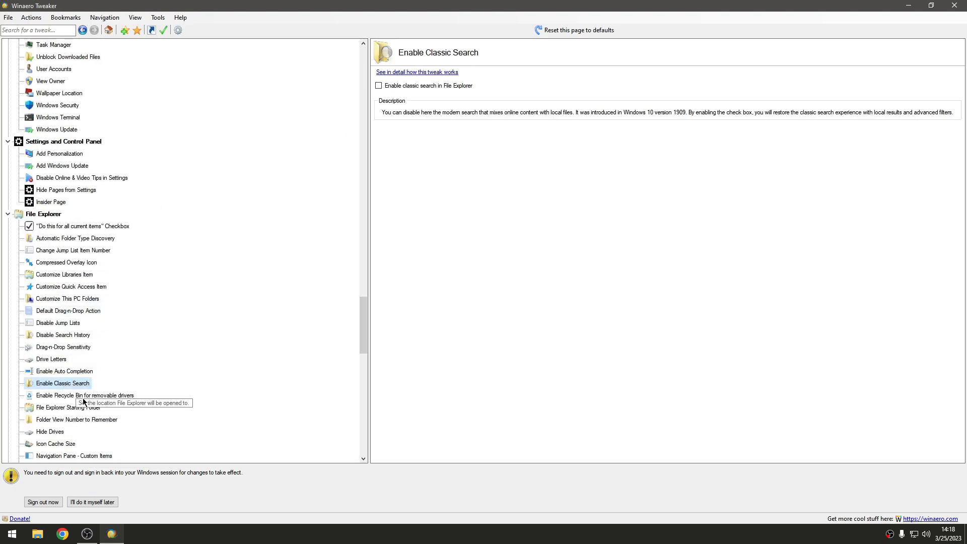
pyautogui.click(70, 323)
pyautogui.click(75, 335)
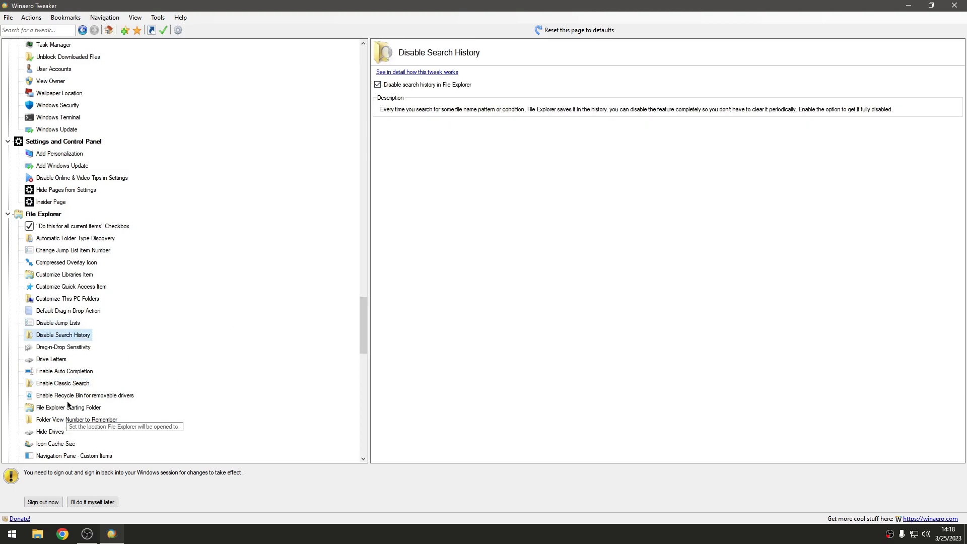
# Step: Review the tweaks for UAC, Windows Defender, Cortana and automatic updates of Store apps
pyautogui.scroll(-4, 90, 368)
pyautogui.scroll(-2, 105, 392)
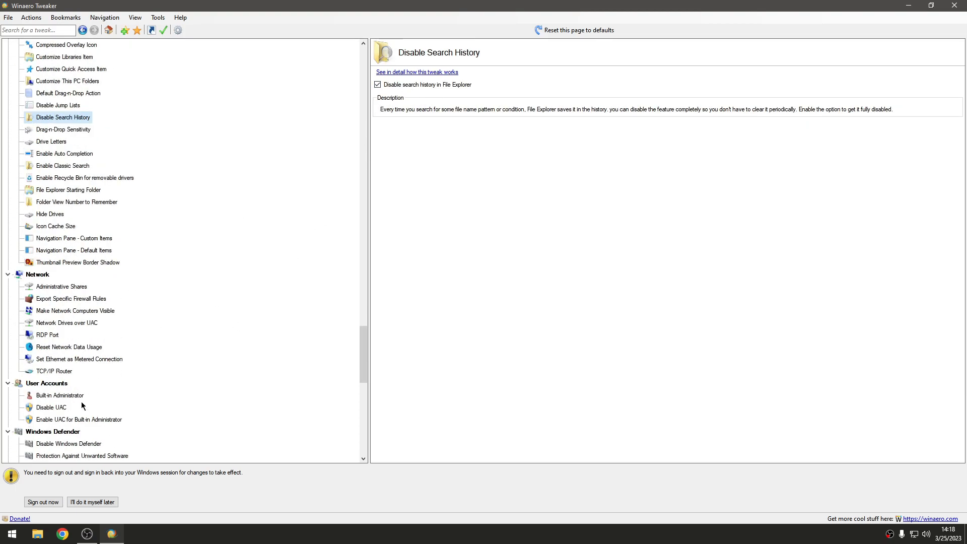
pyautogui.click(60, 407)
pyautogui.click(58, 420)
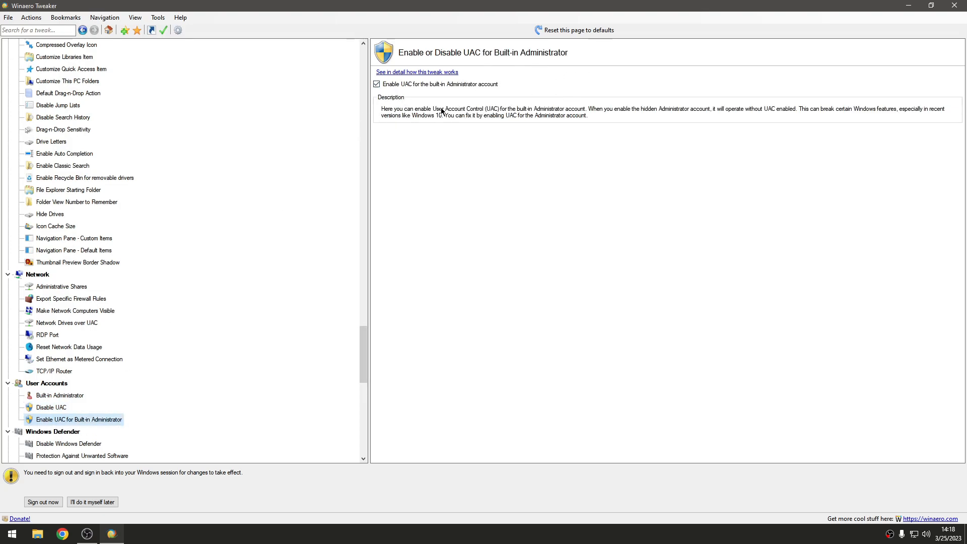
pyautogui.click(75, 443)
pyautogui.scroll(-2, 185, 384)
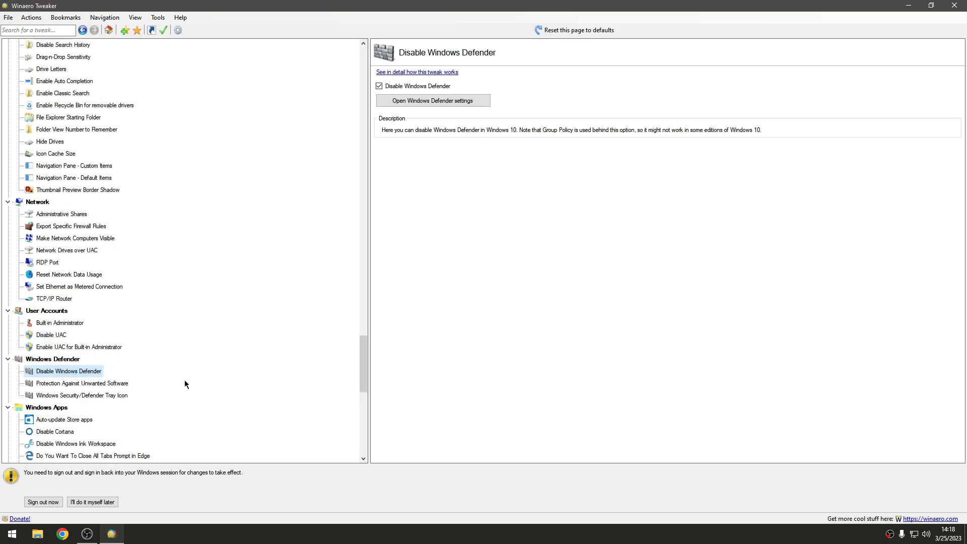
pyautogui.scroll(-2, 184, 384)
pyautogui.click(56, 359)
pyautogui.click(63, 346)
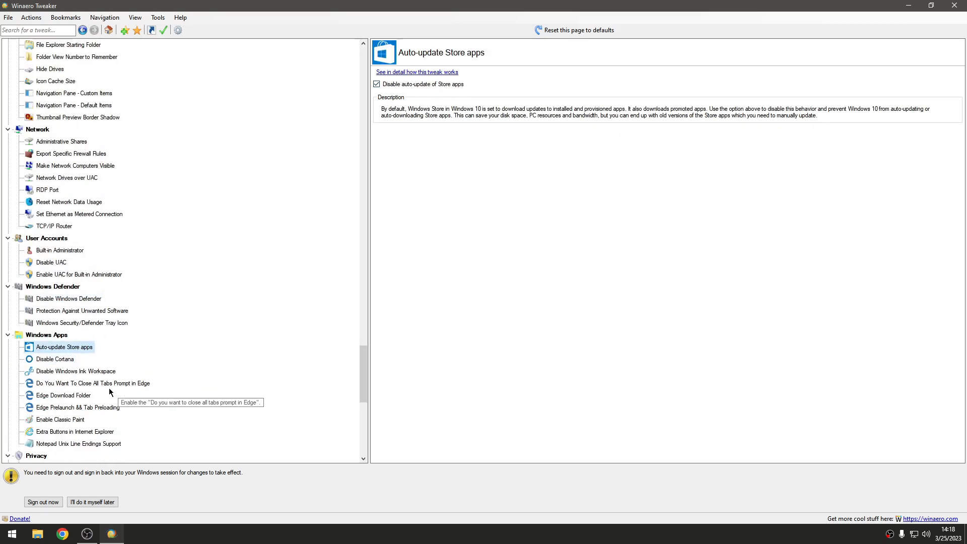
# Step: Disable Telemetry and Data Collection in the Privacy tweaks
pyautogui.scroll(-8, 116, 391)
pyautogui.scroll(-3, 111, 384)
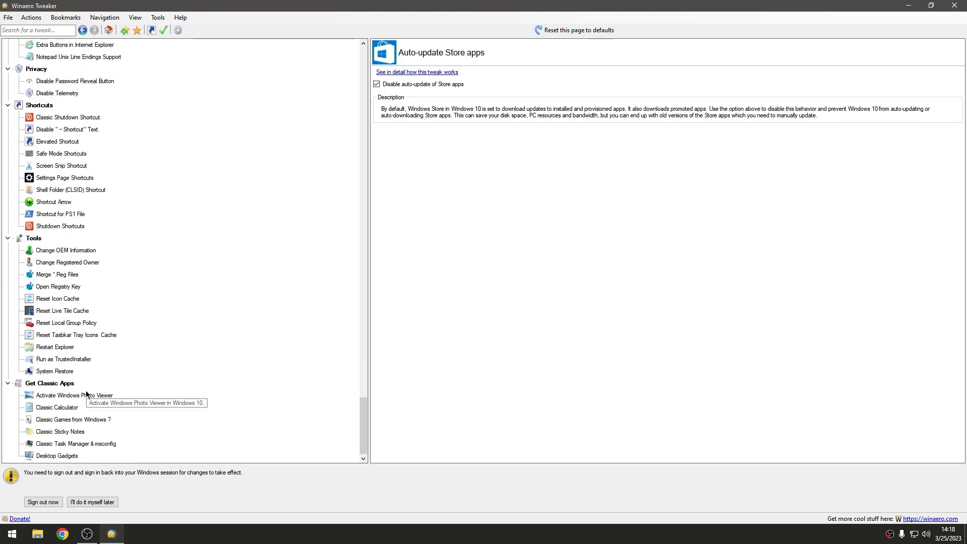
pyautogui.click(57, 93)
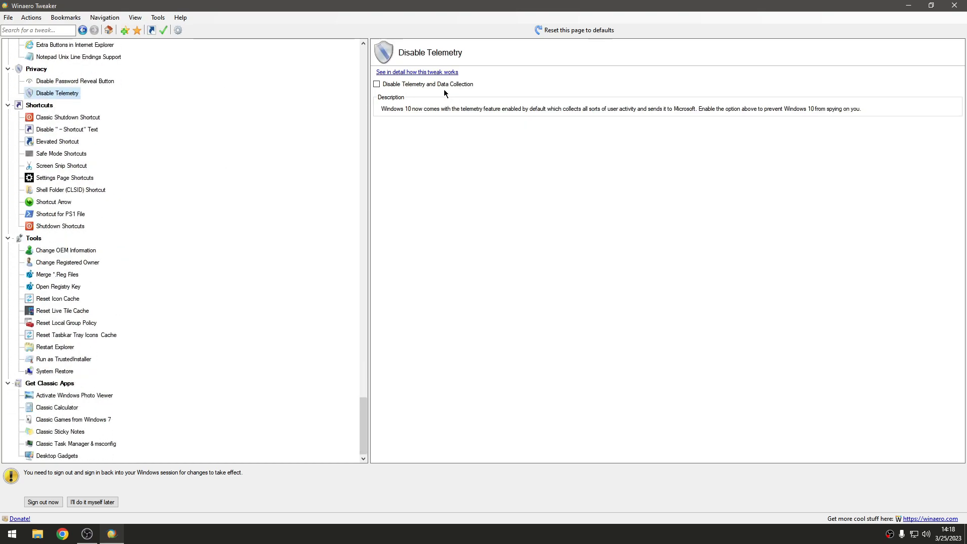
pyautogui.click(406, 86)
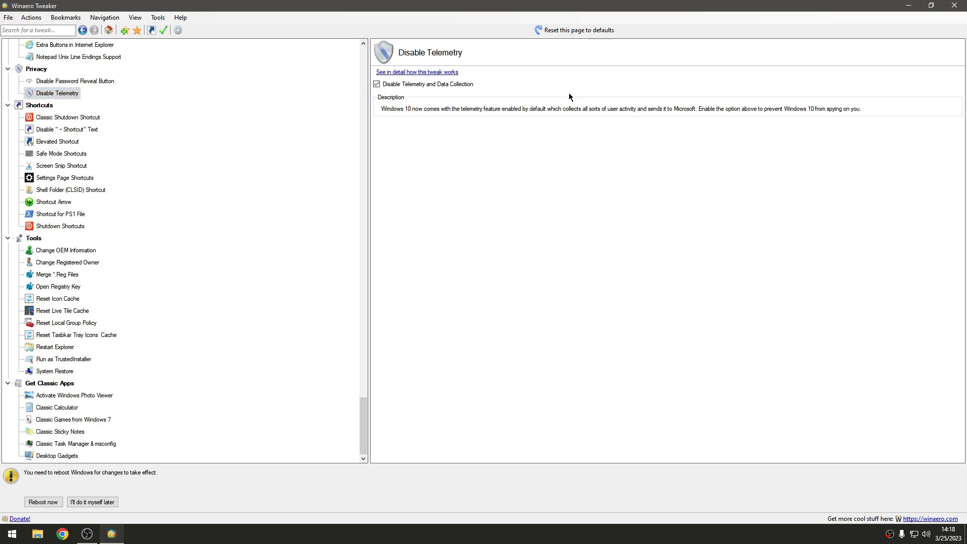
# Step: Activate Windows Photo Viewer, close the default apps settings and postpone the reboot
pyautogui.click(85, 397)
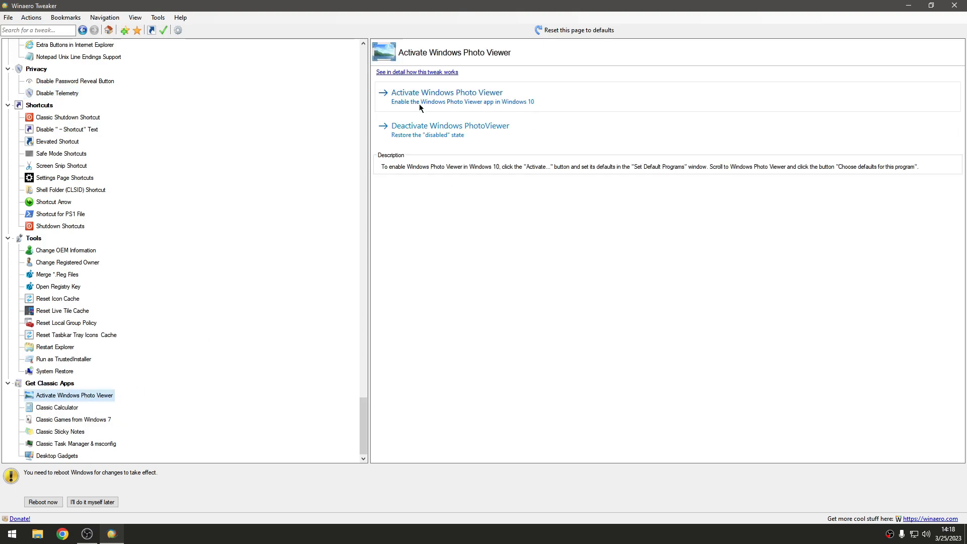
pyautogui.click(461, 97)
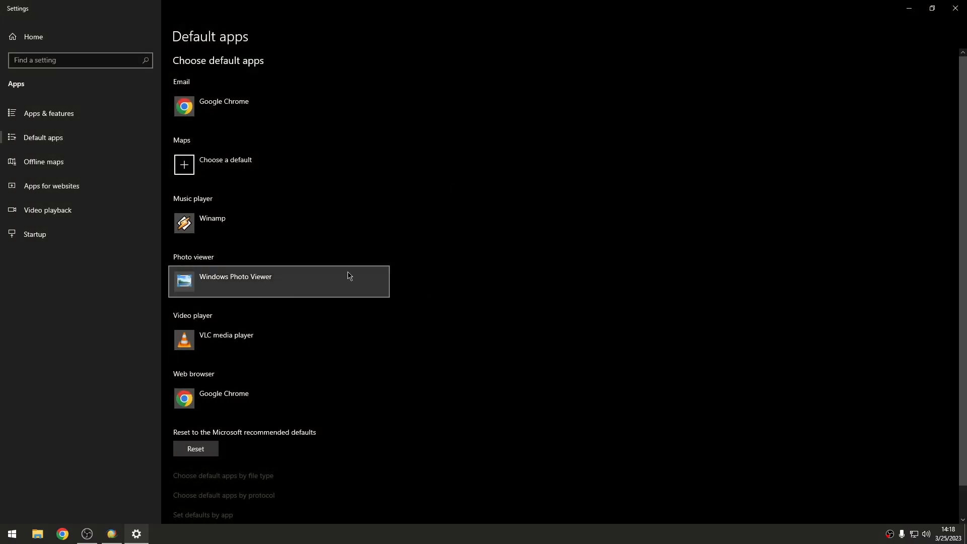
pyautogui.click(955, 8)
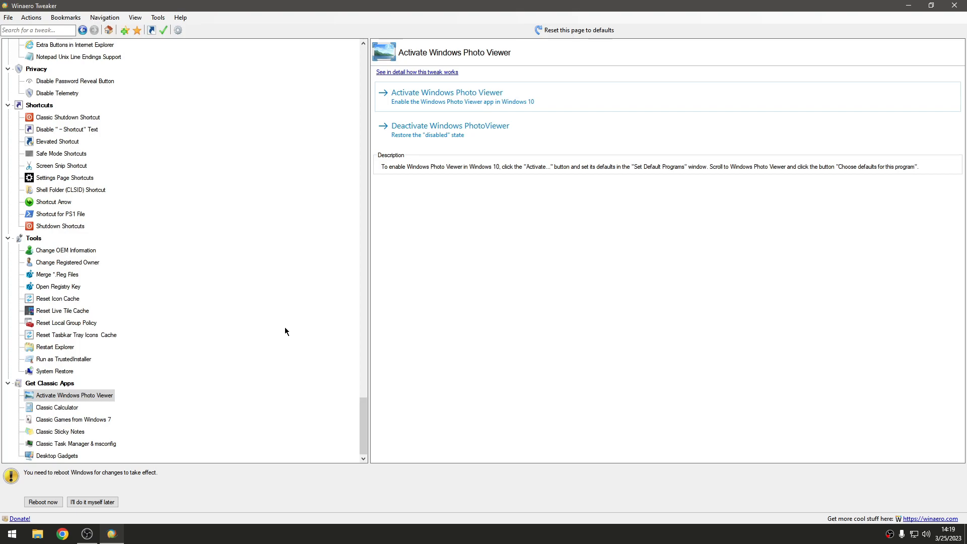
pyautogui.click(98, 502)
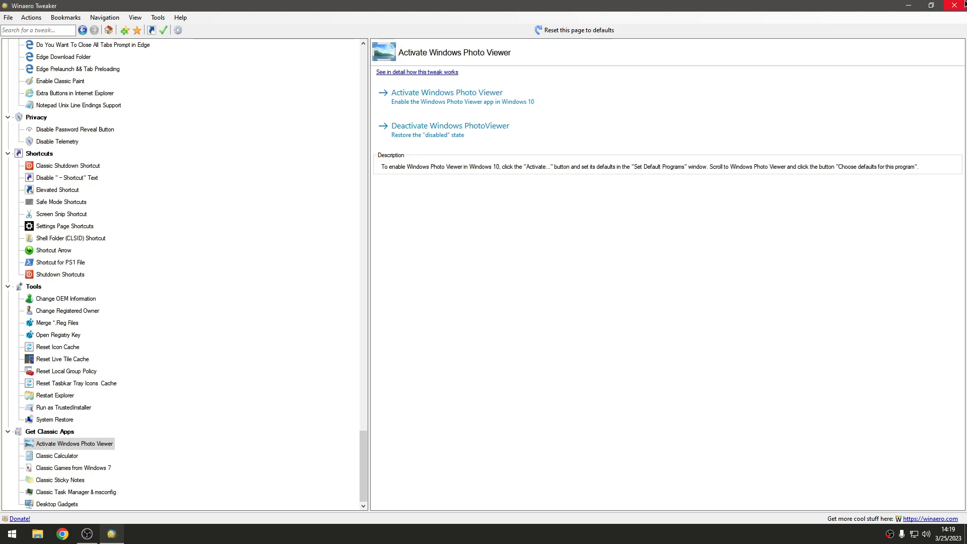
# Step: Close Winaero Tweaker and run WPD from the desktop as administrator
pyautogui.hotkey('alt', 'F4')
pyautogui.rightClick(35, 333)
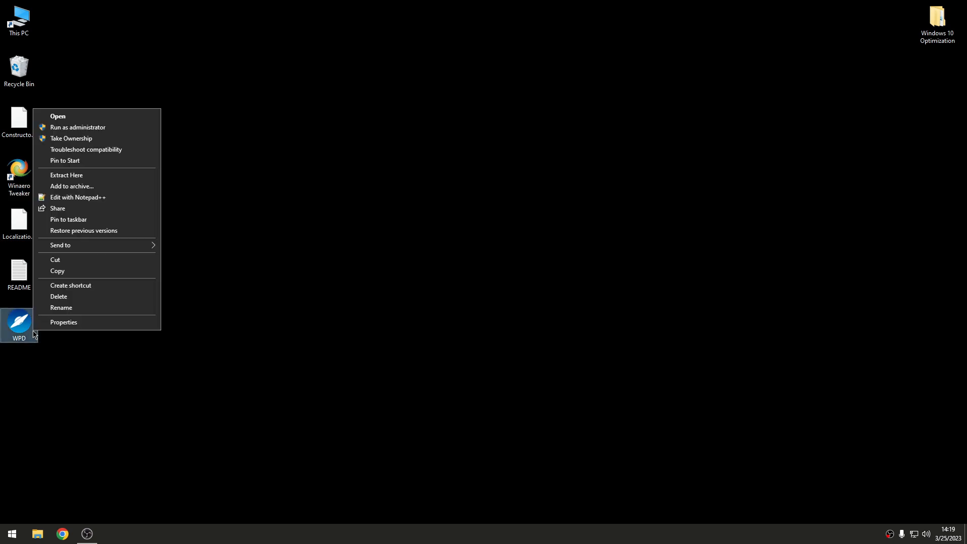
pyautogui.rightClick(9, 330)
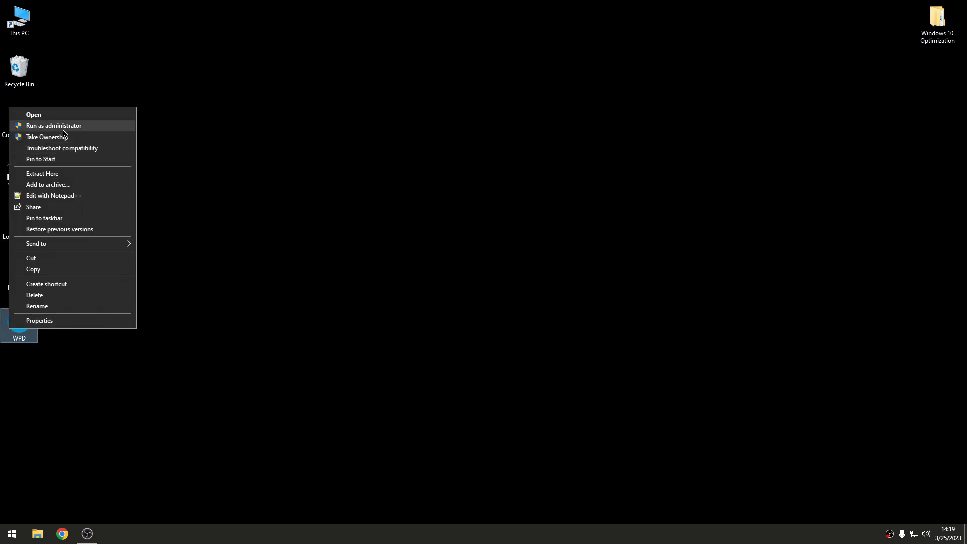
pyautogui.click(63, 128)
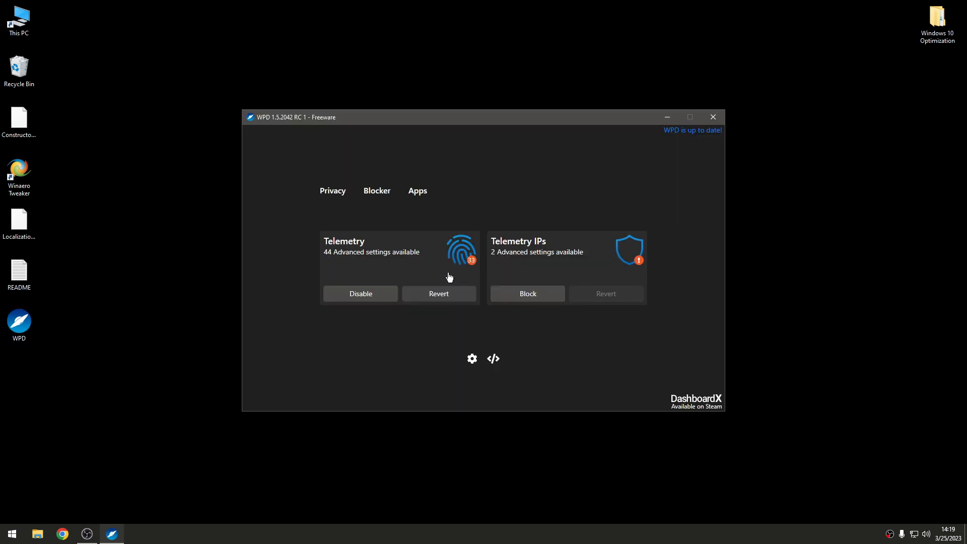
# Step: Block the telemetry IPs and disable the recommended telemetry settings
pyautogui.moveTo(459, 123)
pyautogui.mouseDown()
pyautogui.moveTo(466, 76)
pyautogui.moveTo(475, 125)
pyautogui.mouseUp()
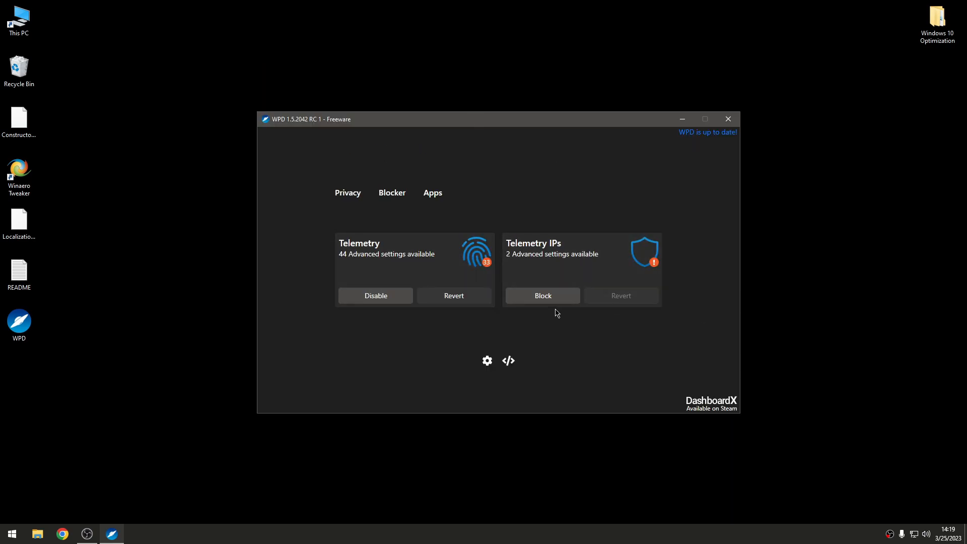
pyautogui.click(540, 298)
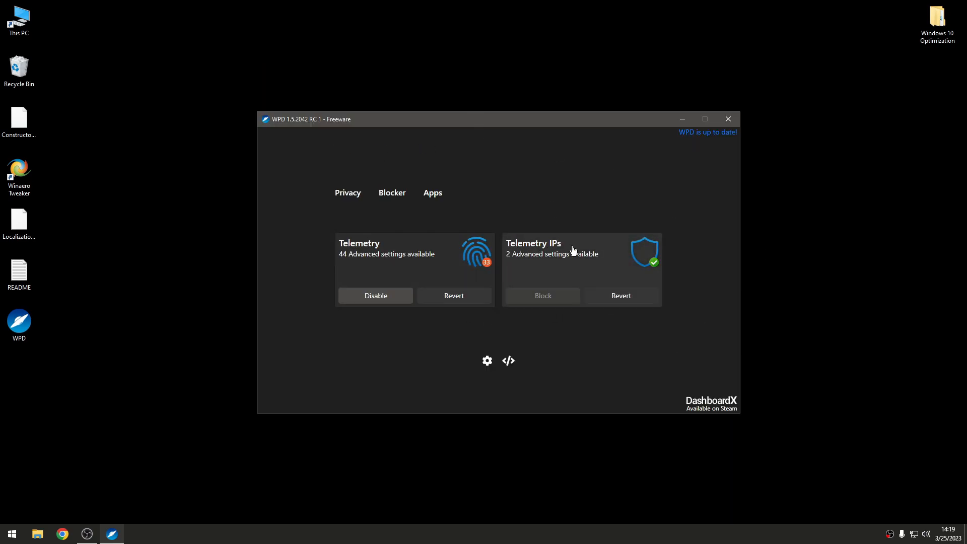
pyautogui.click(373, 298)
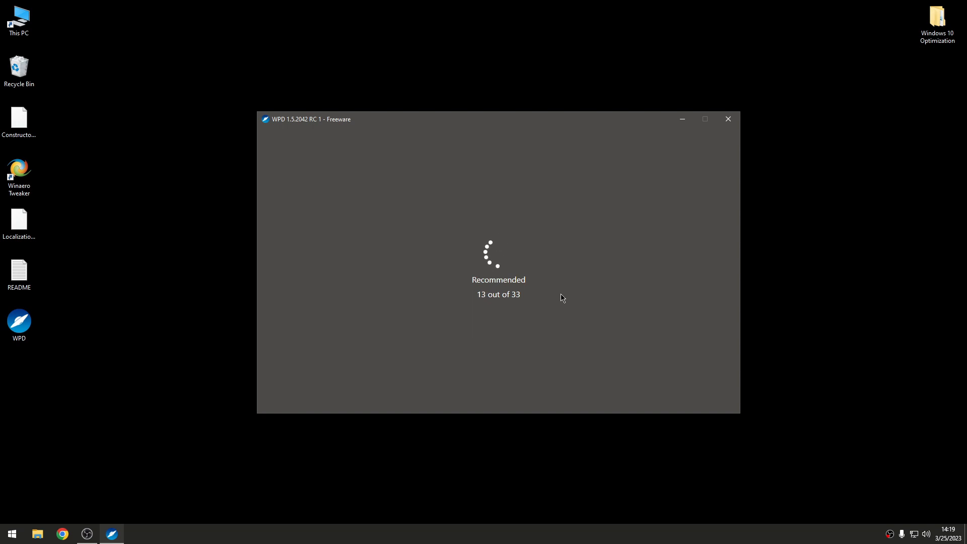
# Step: Empty the Recycle Bin
pyautogui.rightClick(28, 77)
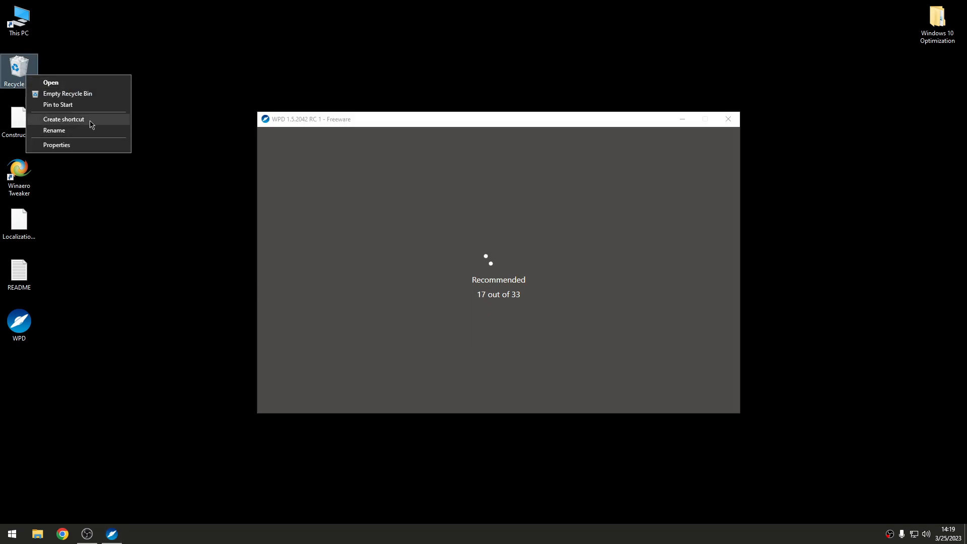
pyautogui.click(66, 94)
pyautogui.click(524, 275)
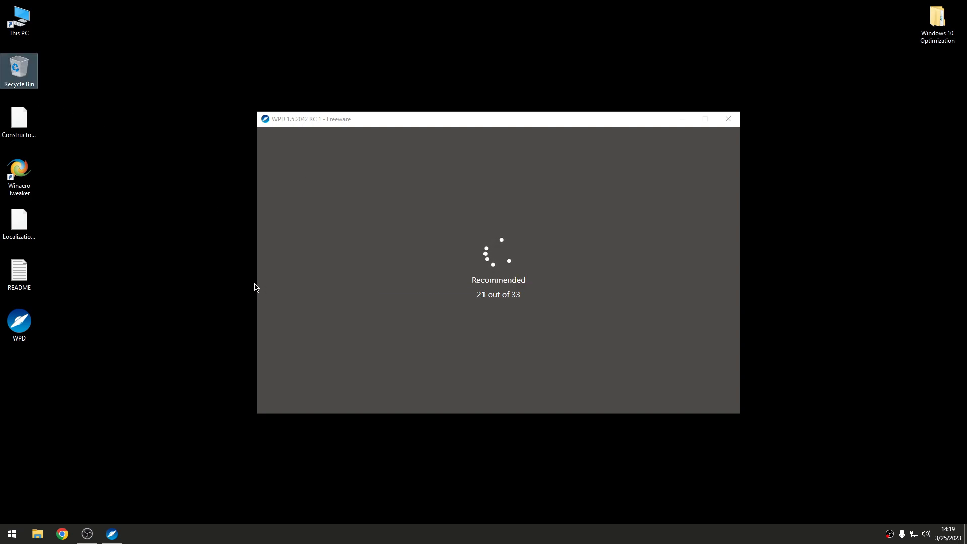
# Step: Open the Recycle Bin's properties and set the GAMES (D:) drive's maximum size to 1000 MB
pyautogui.rightClick(1, 56)
pyautogui.click(165, 55)
pyautogui.rightClick(23, 73)
pyautogui.click(71, 145)
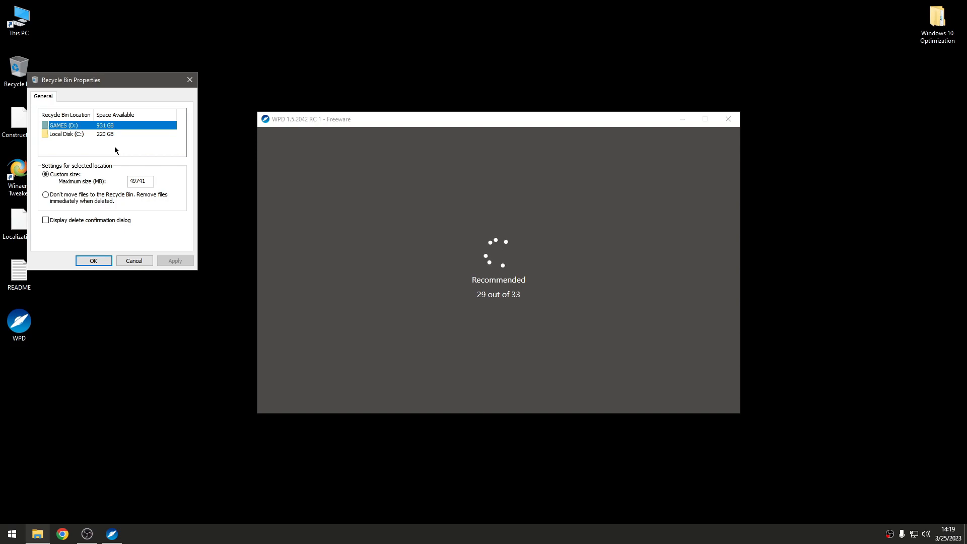
pyautogui.moveTo(148, 182); pyautogui.dragTo(123, 186)
pyautogui.write('1000')
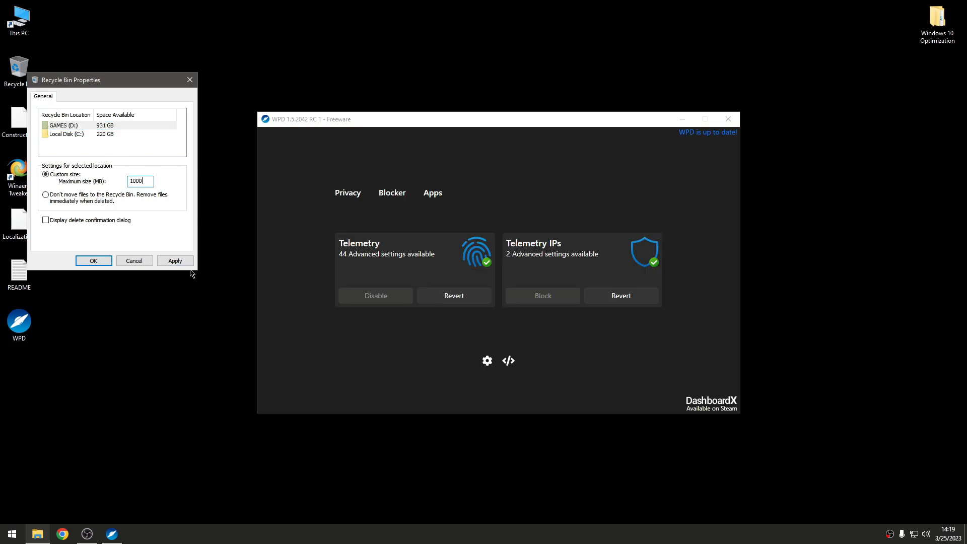
pyautogui.click(183, 262)
# Step: Set the Recycle Bin's maximum size for Local Disk (C:) to 1000 MB and confirm the properties
pyautogui.click(97, 135)
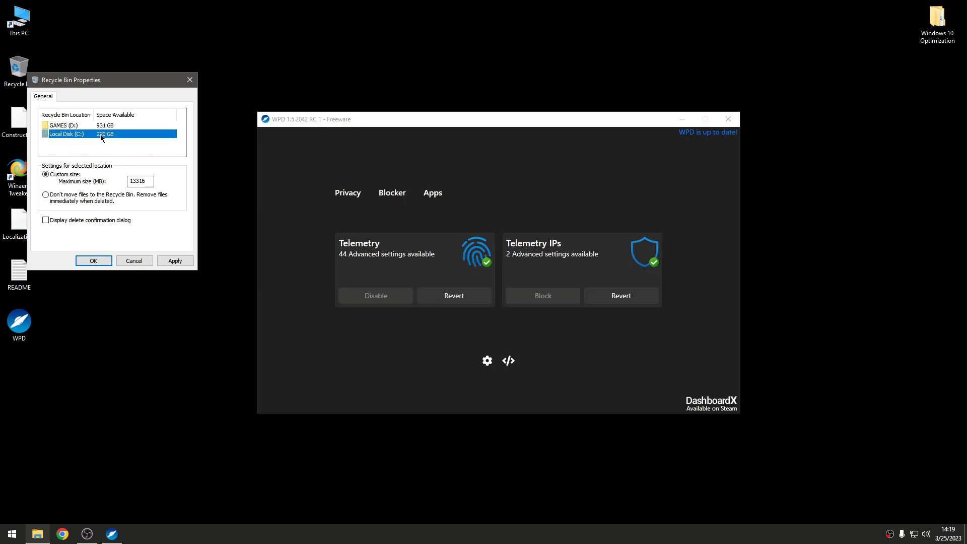
pyautogui.moveTo(148, 181); pyautogui.dragTo(126, 190)
pyautogui.write('1000')
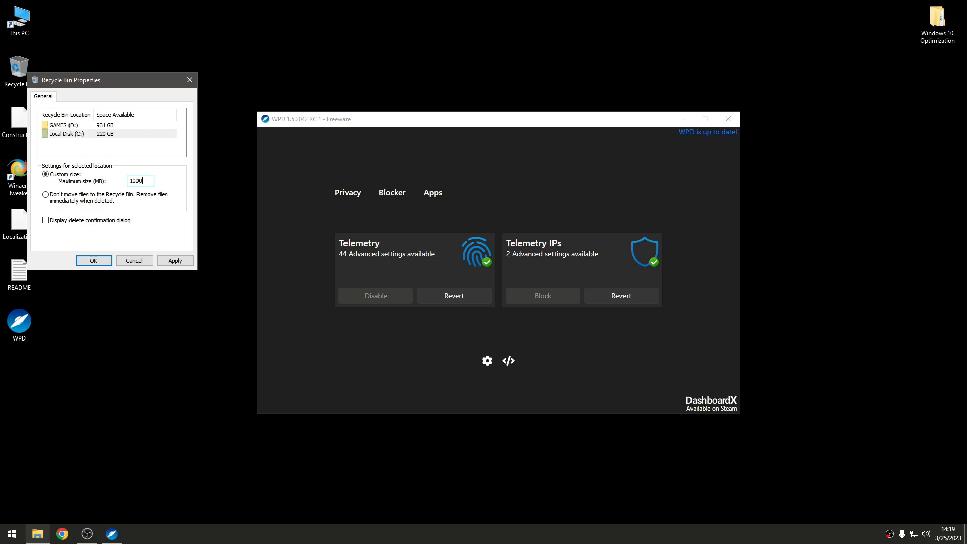
pyautogui.click(176, 261)
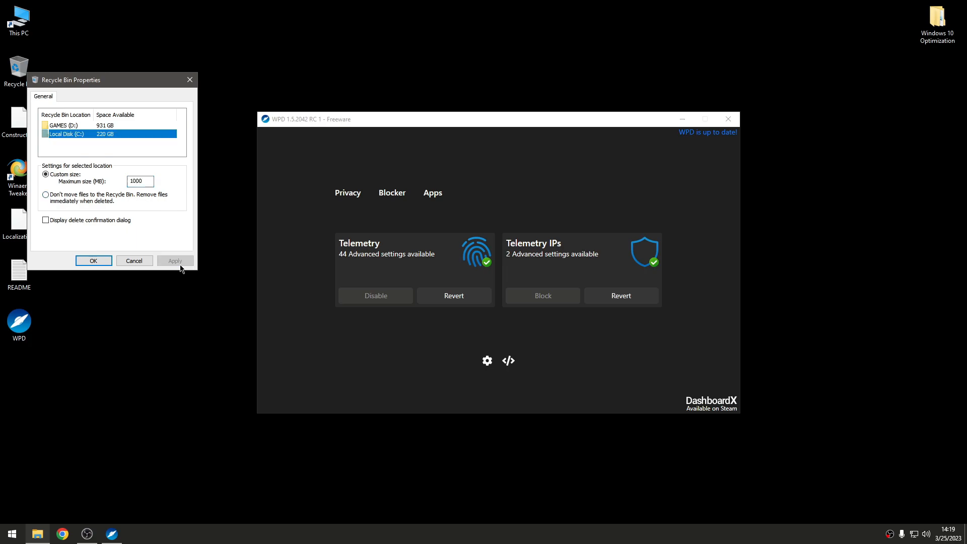
pyautogui.click(89, 262)
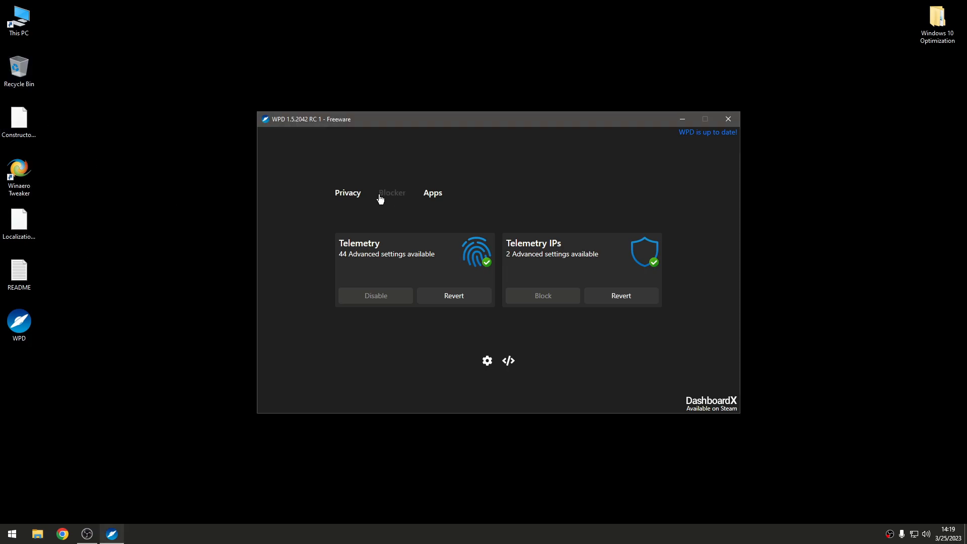
# Step: Review the removable Windows apps and the local group policy privacy settings in WPD
pyautogui.click(427, 194)
pyautogui.moveTo(390, 118); pyautogui.dragTo(408, 82)
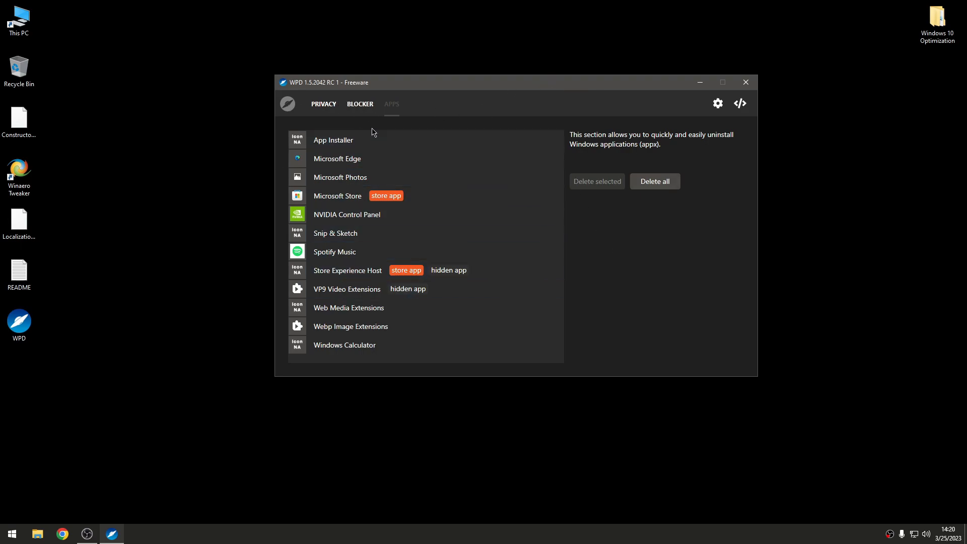
pyautogui.click(329, 105)
pyautogui.moveTo(381, 77); pyautogui.dragTo(424, 82)
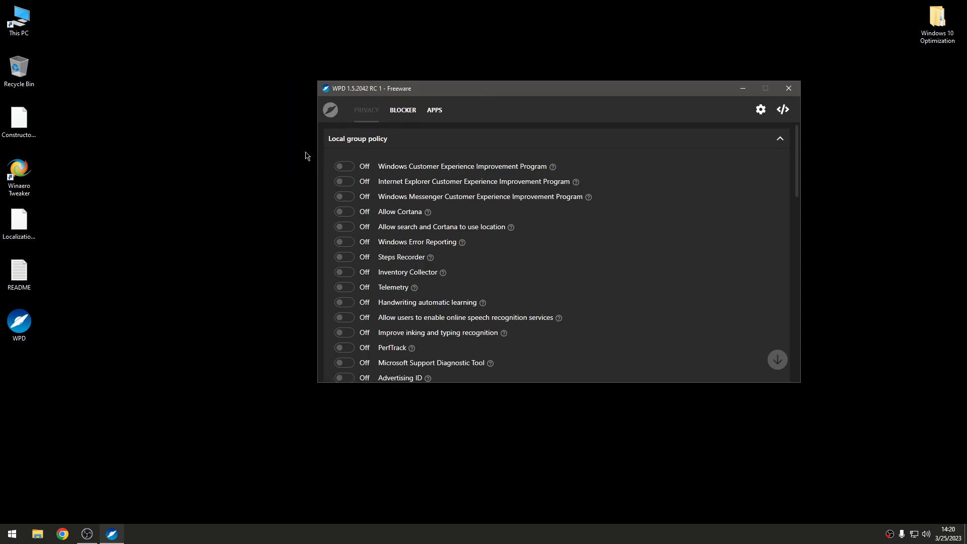
pyautogui.scroll(-1, 481, 268)
pyautogui.scroll(1, 469, 166)
# Step: Enable the Extra rule set in the blocker to block third-party applications, and close WPD
pyautogui.click(405, 110)
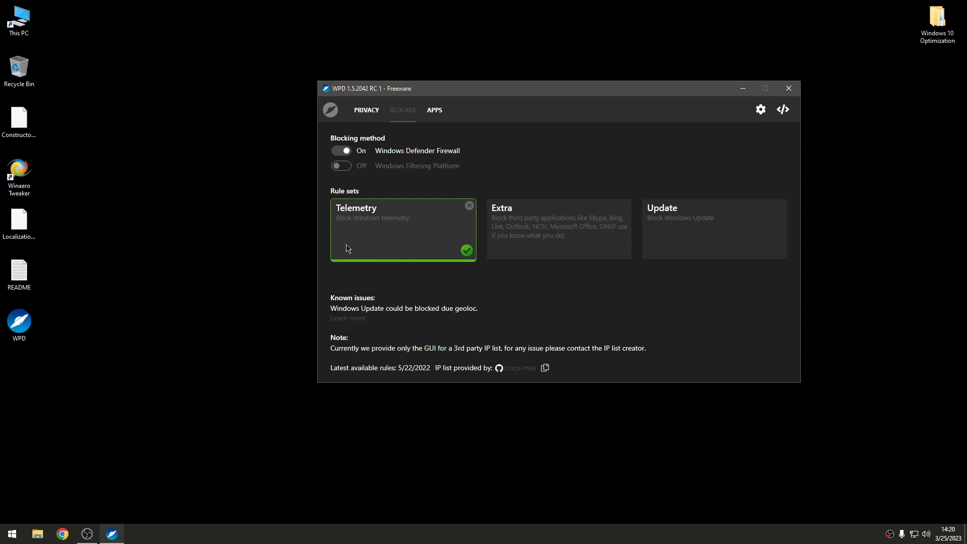
pyautogui.click(529, 238)
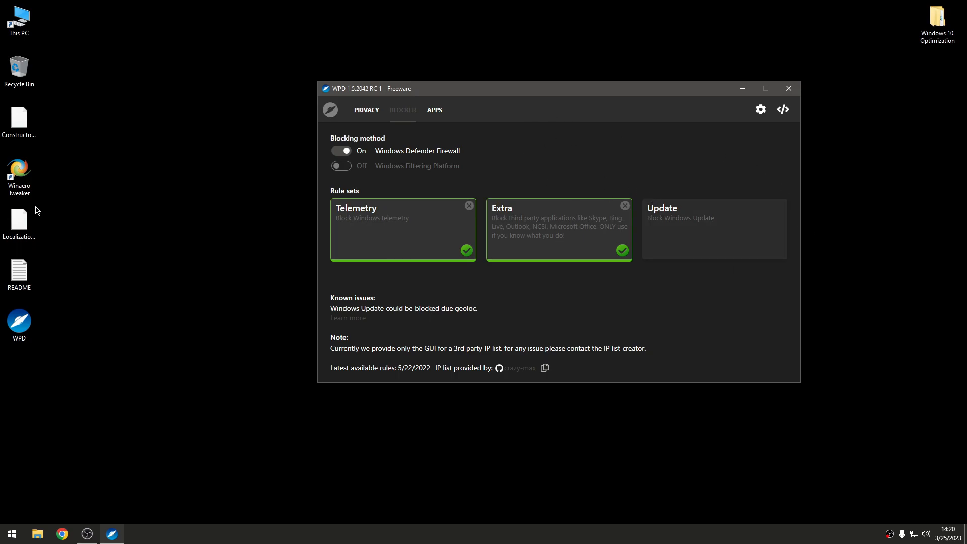
pyautogui.click(19, 174)
pyautogui.click(606, 115)
pyautogui.moveTo(556, 94); pyautogui.dragTo(484, 100)
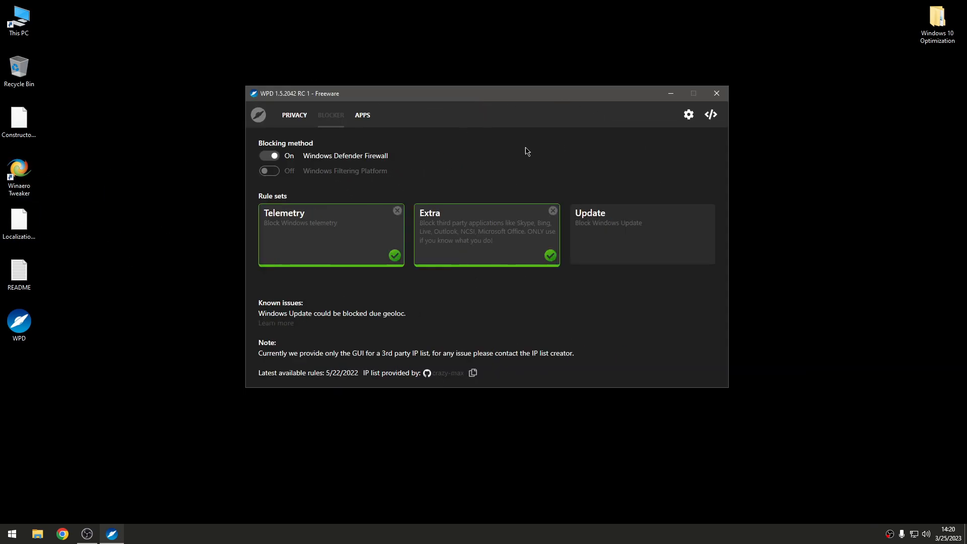
pyautogui.click(710, 98)
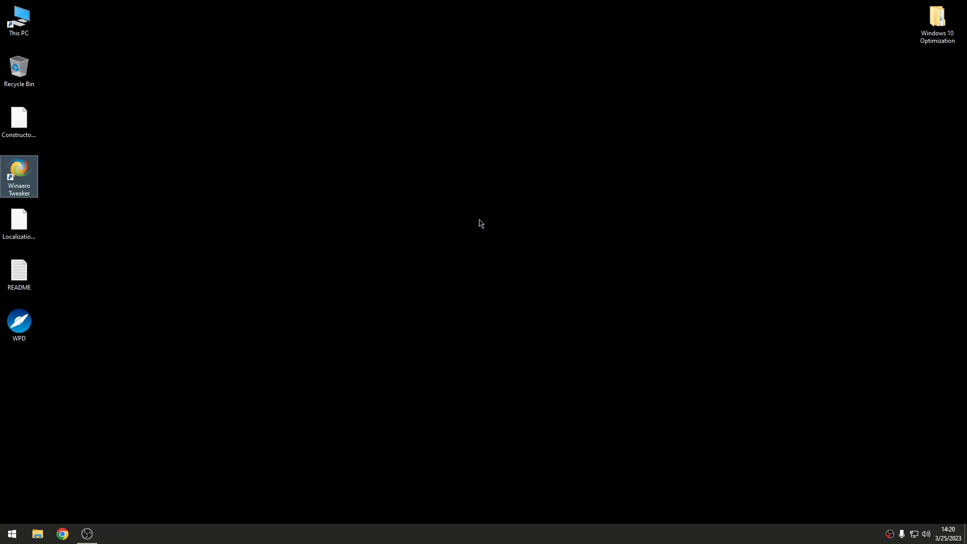
pyautogui.click(86, 537)
pyautogui.click(83, 538)
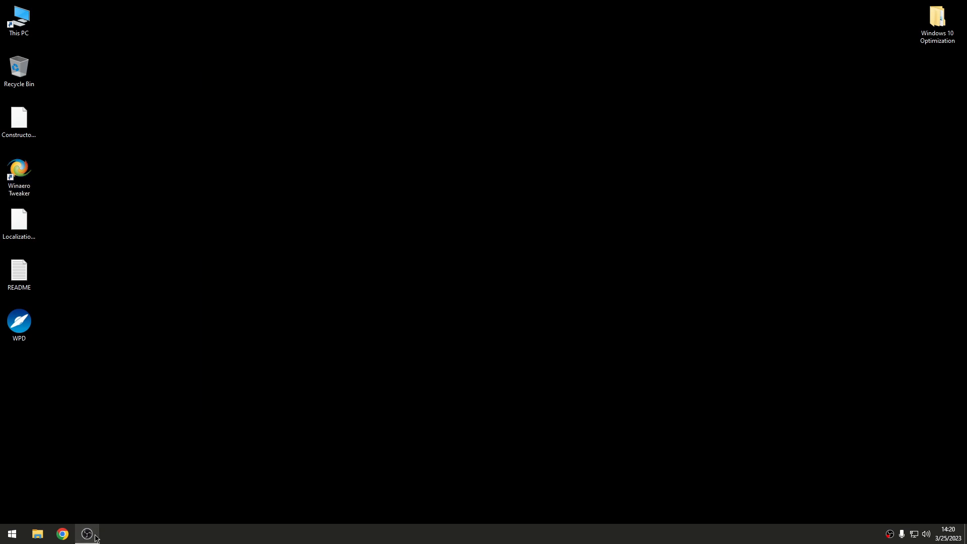
# Step: Open the 7 General Mods folder inside the desktop's Windows 10 Optimization folder
pyautogui.doubleClick(938, 20)
pyautogui.moveTo(459, 65); pyautogui.dragTo(538, 56)
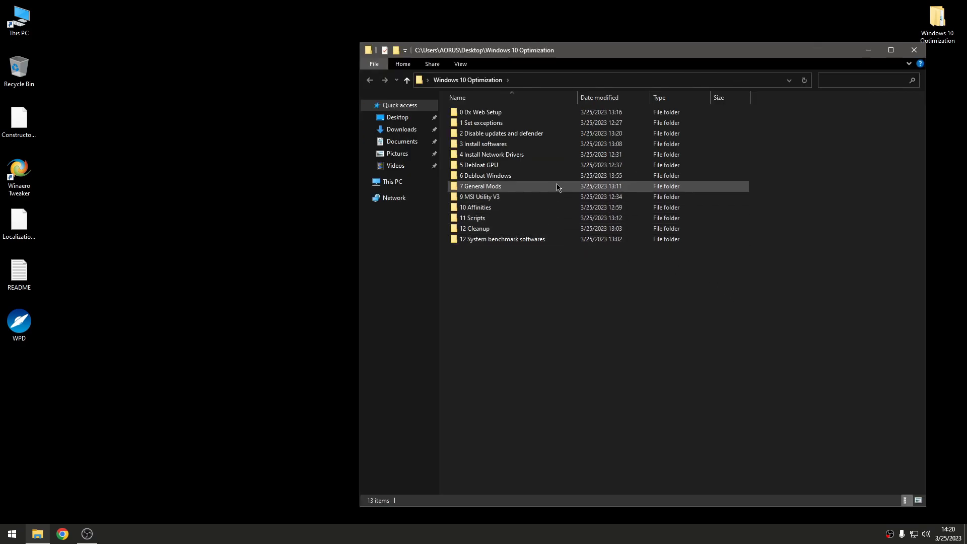
pyautogui.doubleClick(564, 176)
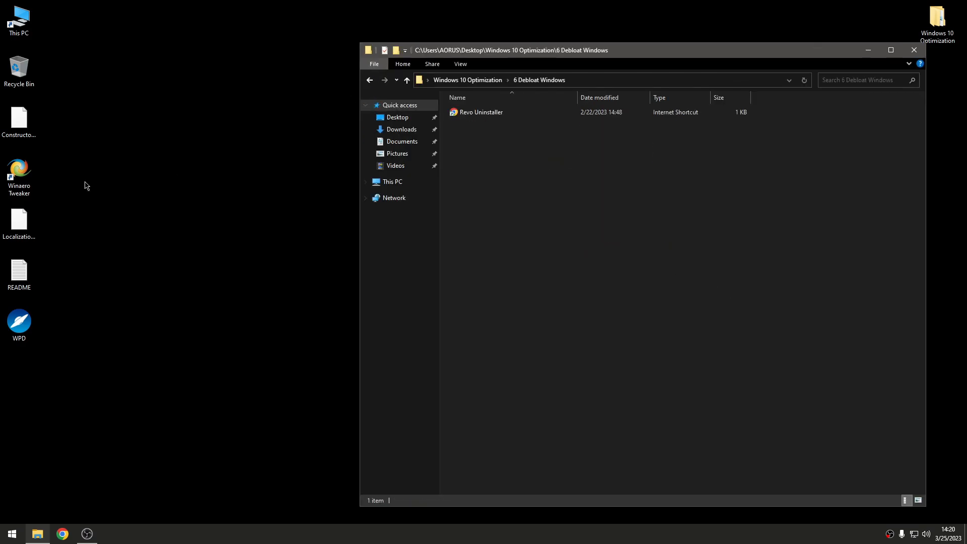
pyautogui.click(369, 80)
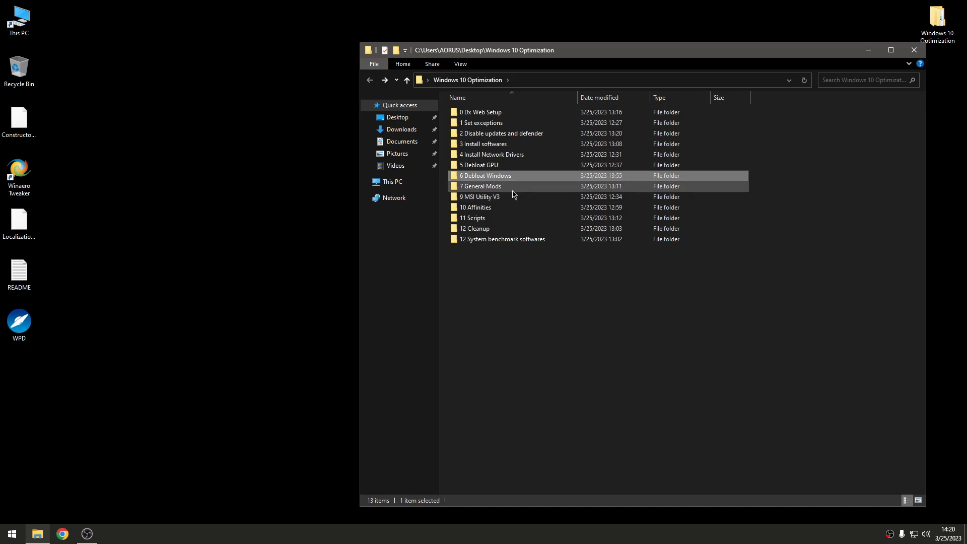
pyautogui.doubleClick(514, 188)
pyautogui.moveTo(509, 55); pyautogui.dragTo(493, 70)
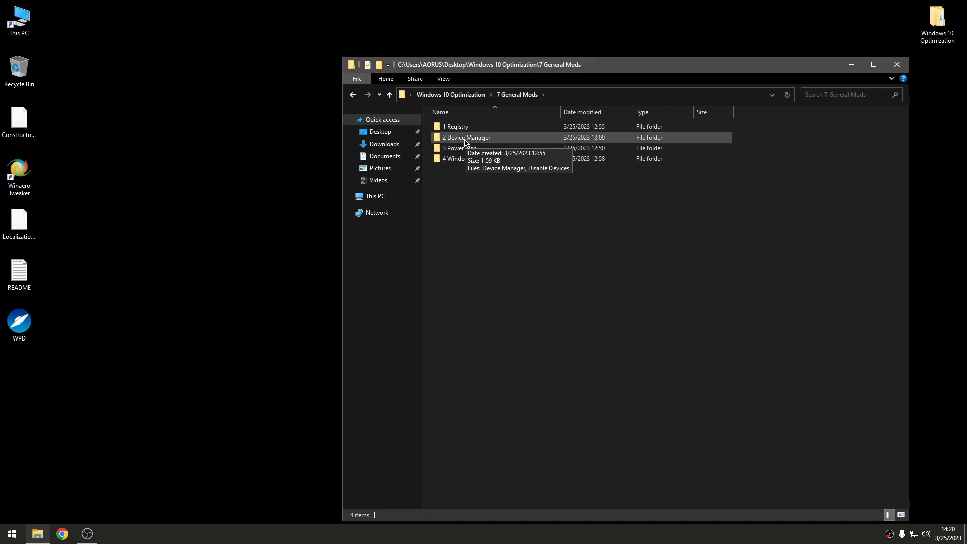
# Step: Open the Mods registry file from the 1 Registry folder in Notepad, review its tweaks from start to end, and close it
pyautogui.doubleClick(461, 127)
pyautogui.rightClick(473, 137)
pyautogui.click(484, 156)
pyautogui.moveTo(496, 27); pyautogui.dragTo(555, 46)
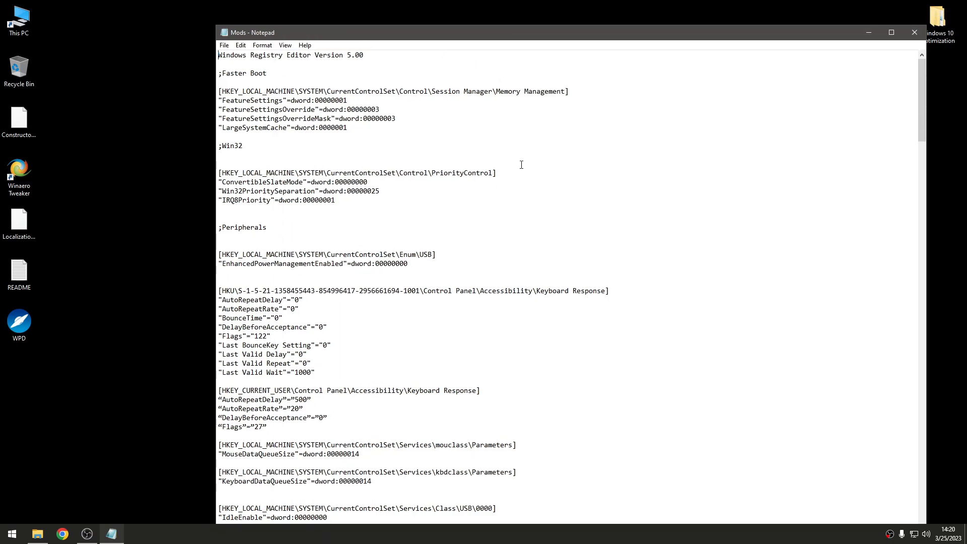
pyautogui.moveTo(922, 100); pyautogui.dragTo(906, 69)
pyautogui.moveTo(742, 35); pyautogui.dragTo(742, 14)
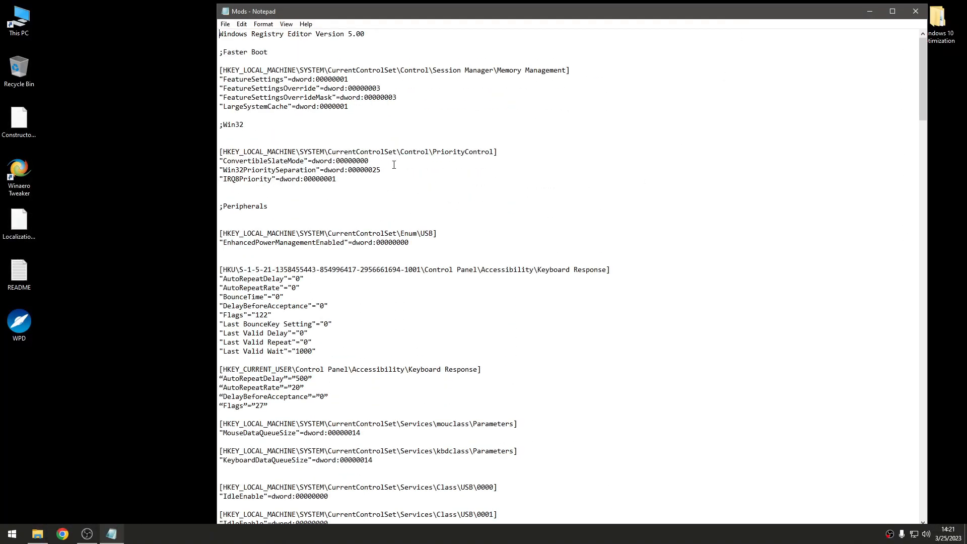
pyautogui.moveTo(434, 2); pyautogui.dragTo(434, 30)
pyautogui.scroll(-5, 386, 262)
pyautogui.scroll(5, 388, 276)
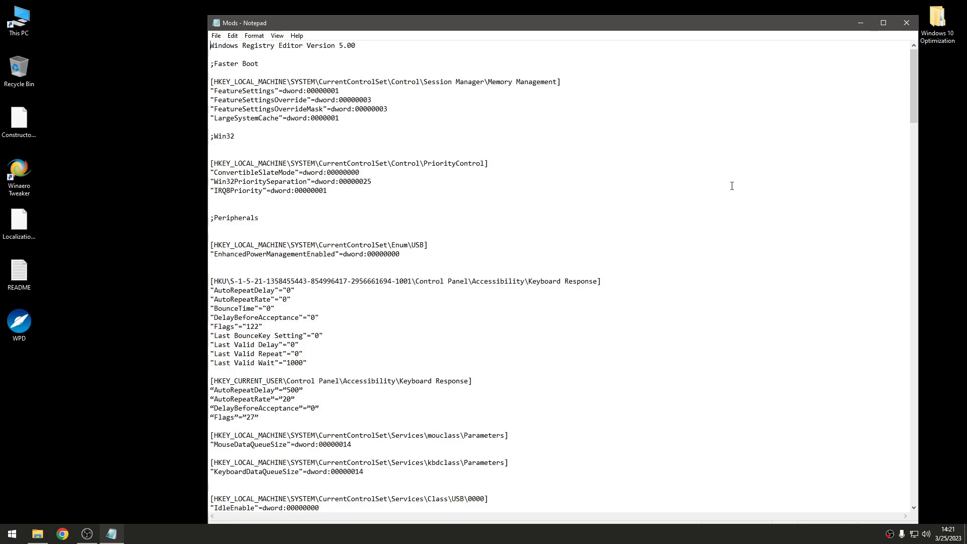
pyautogui.moveTo(913, 81); pyautogui.dragTo(913, 463)
pyautogui.moveTo(426, 479); pyautogui.dragTo(208, 181)
pyautogui.moveTo(913, 302); pyautogui.dragTo(903, 60)
pyautogui.moveTo(213, 64); pyautogui.dragTo(529, 334)
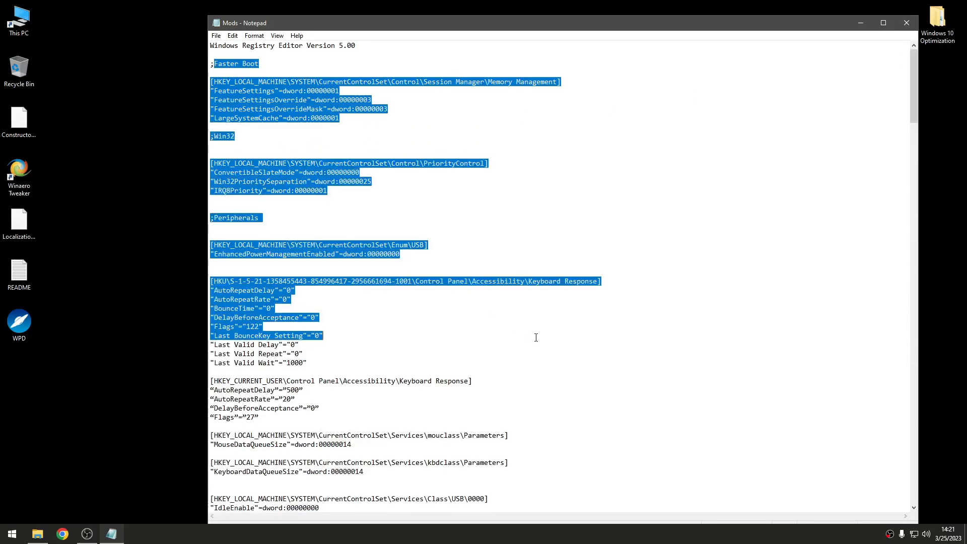
pyautogui.click(907, 23)
# Step: Merge the Mods registry file into the Windows registry and confirm the import
pyautogui.doubleClick(456, 142)
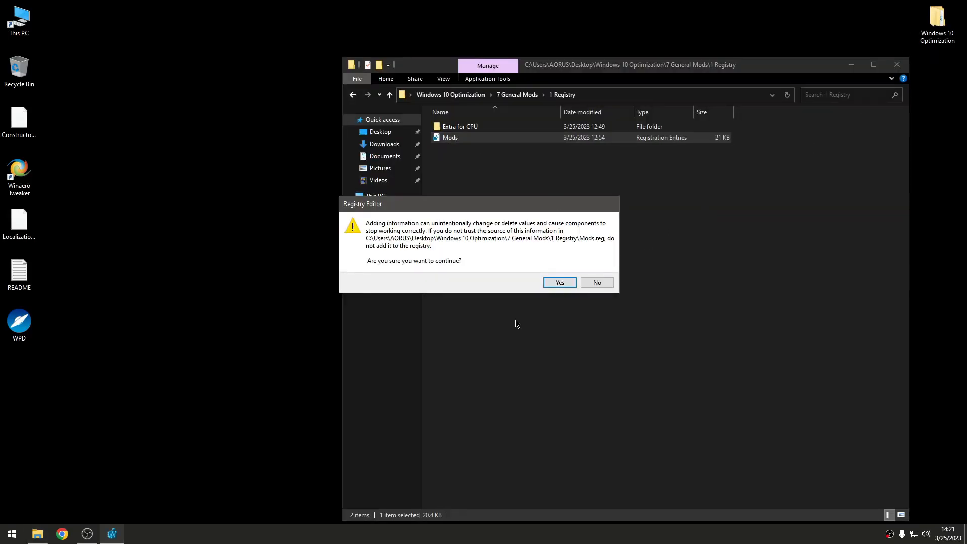
pyautogui.click(561, 282)
pyautogui.click(595, 268)
# Step: Check the processor's core count in Task Manager and merge MaxNumRssCPUs 6 from Extra for CPU's 1 Optimize Cores of CPU folder
pyautogui.doubleClick(467, 130)
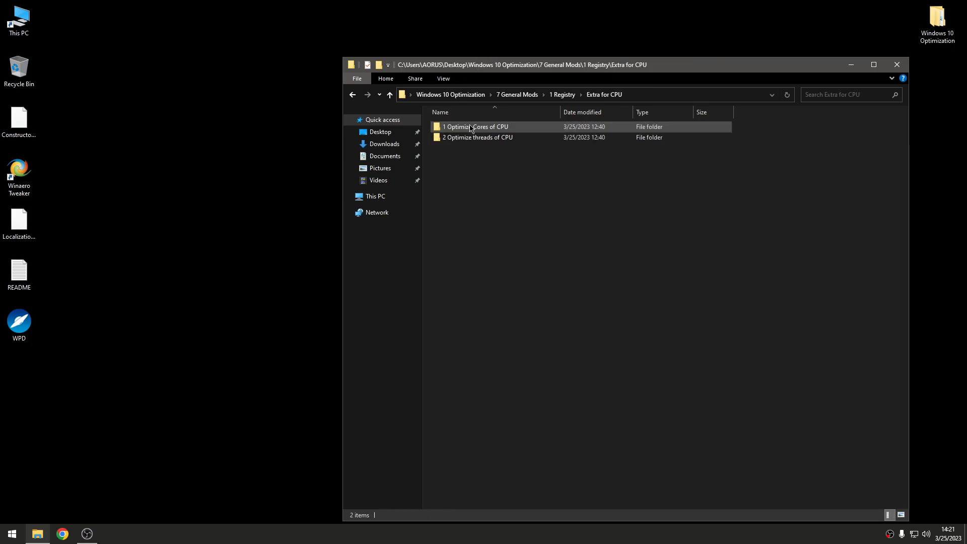
pyautogui.doubleClick(506, 128)
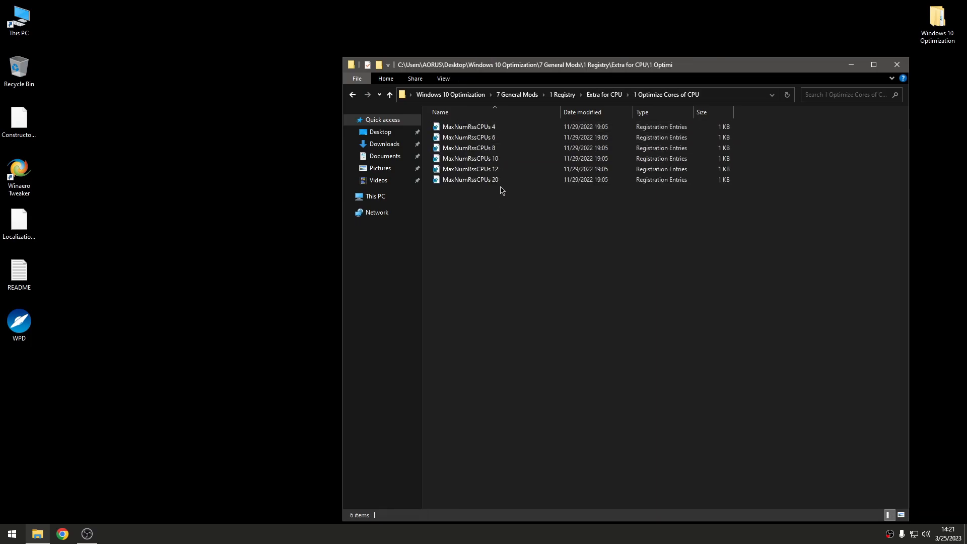
pyautogui.rightClick(562, 534)
pyautogui.click(604, 498)
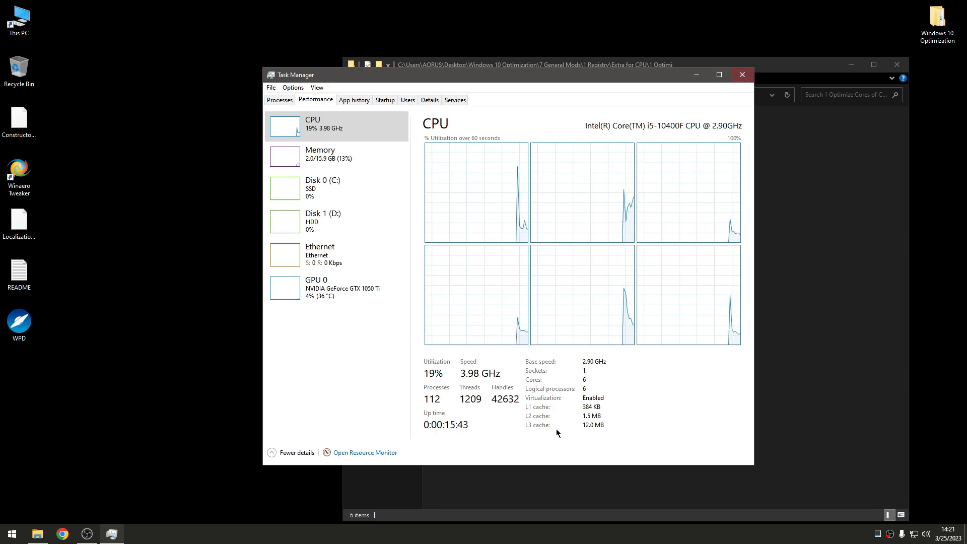
pyautogui.click(742, 75)
pyautogui.click(491, 137)
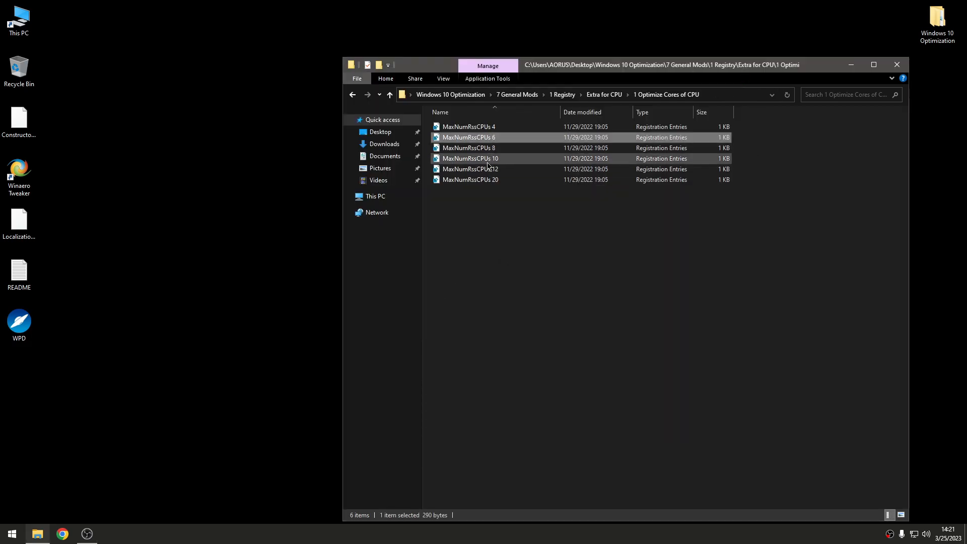
pyautogui.doubleClick(493, 143)
pyautogui.click(560, 280)
pyautogui.click(590, 271)
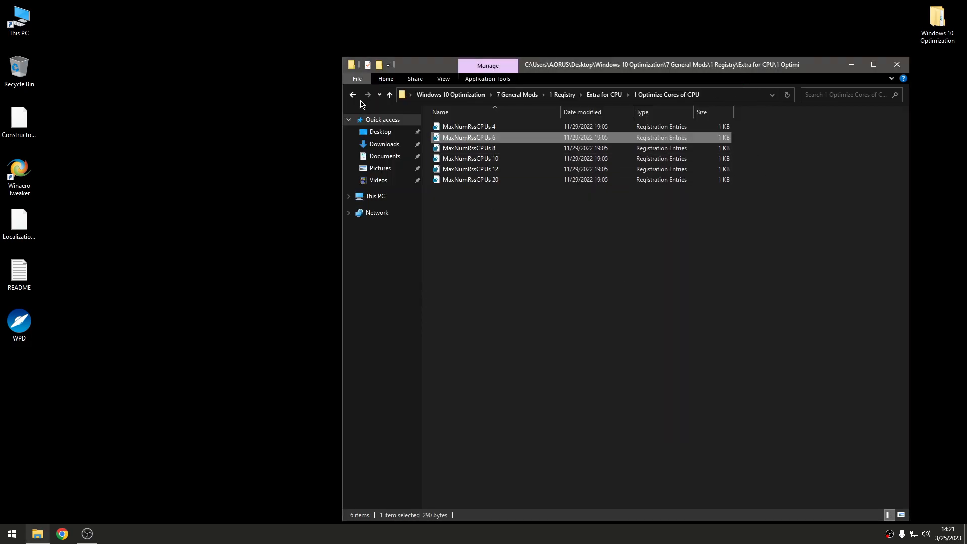
# Step: Merge the AdditionalWorkerThreads 6 registry file from the 2 Optimize threads of CPU folder
pyautogui.press('BackSpace')
pyautogui.doubleClick(471, 137)
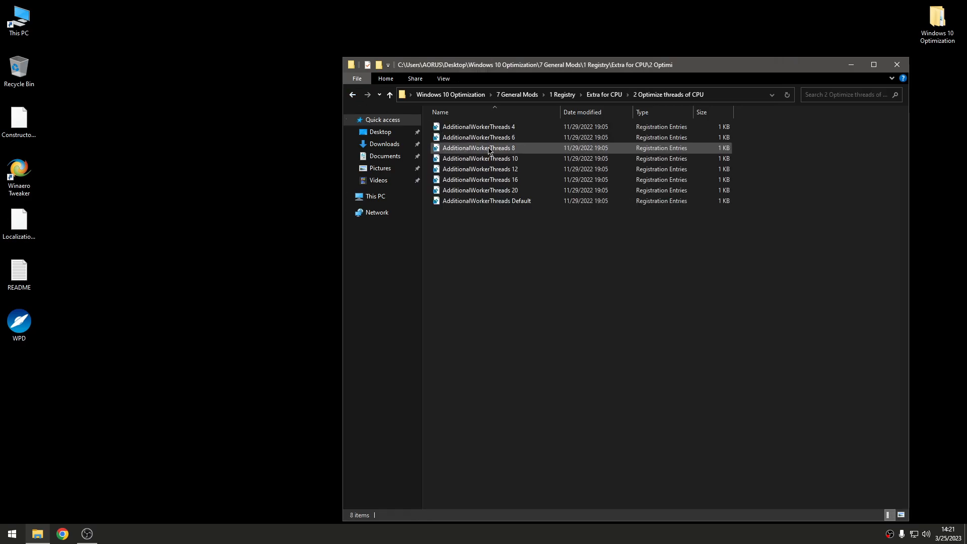
pyautogui.click(492, 141)
pyautogui.doubleClick(492, 140)
pyautogui.click(560, 280)
pyautogui.click(590, 271)
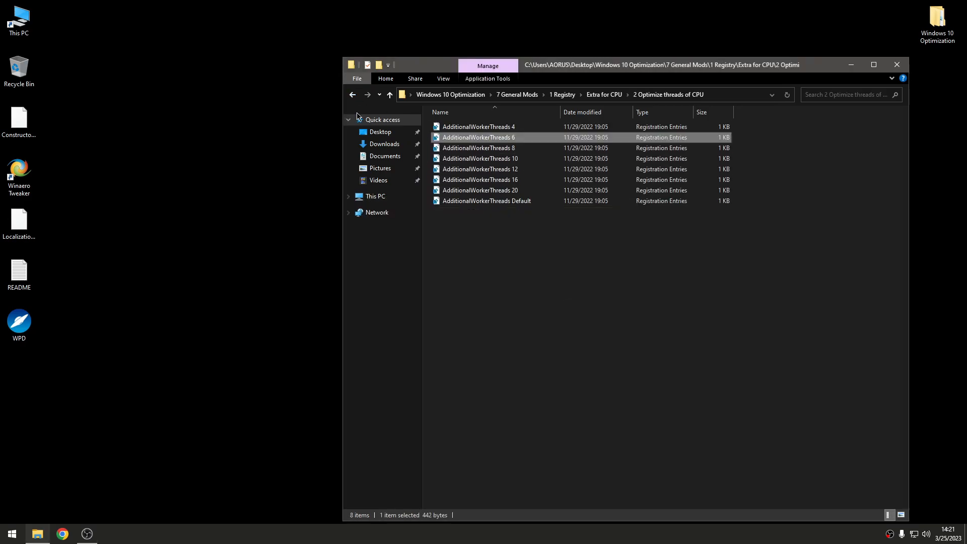
# Step: Open the Disable Devices text file from General Mods' 2 Device Manager folder and move its window aside for reference
pyautogui.click(353, 96)
pyautogui.click(352, 96)
pyautogui.click(353, 94)
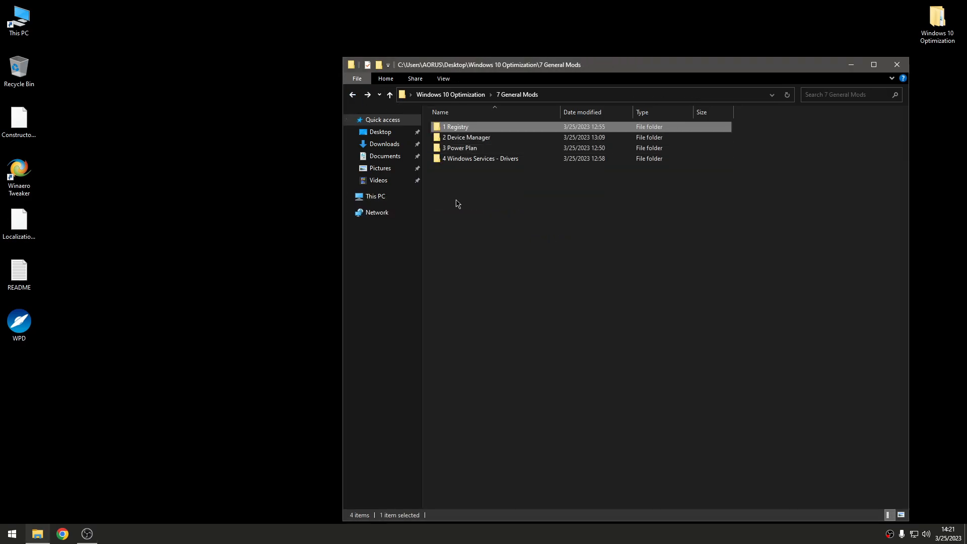
pyautogui.doubleClick(485, 140)
pyautogui.moveTo(476, 70); pyautogui.dragTo(476, 77)
pyautogui.doubleClick(462, 145)
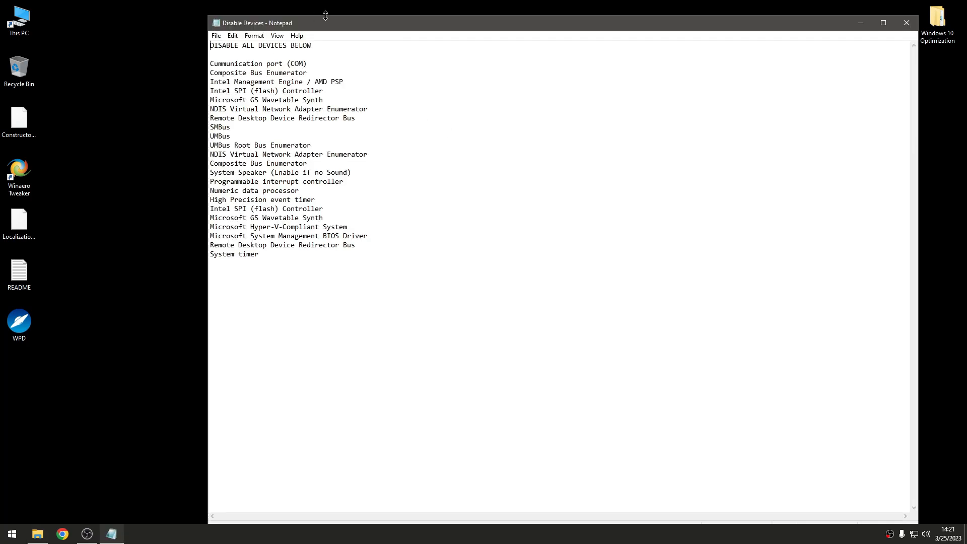
pyautogui.moveTo(324, 11); pyautogui.dragTo(709, 47)
# Step: Open Device Manager, minimize the folder window, and enlarge Device Manager beside the Disable Devices list
pyautogui.doubleClick(469, 138)
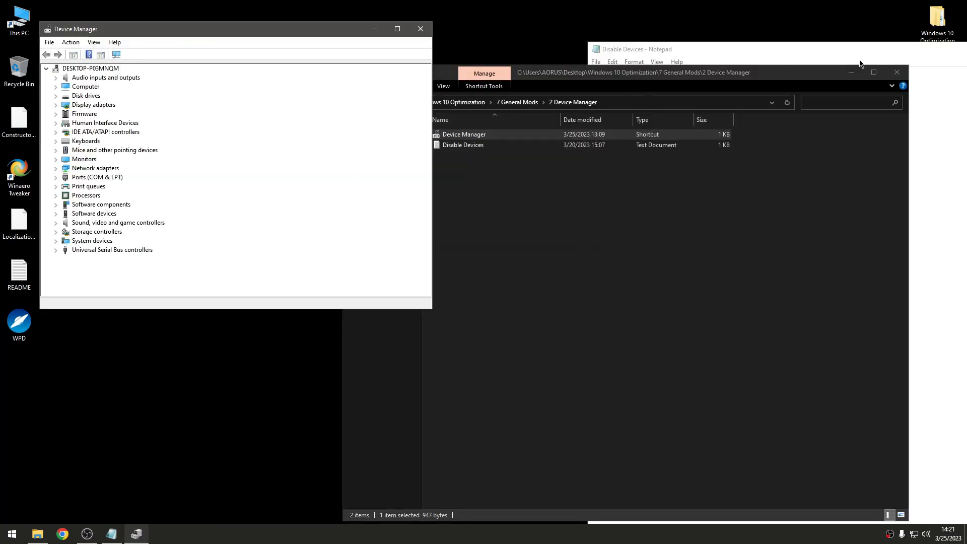
pyautogui.click(647, 75)
pyautogui.click(851, 72)
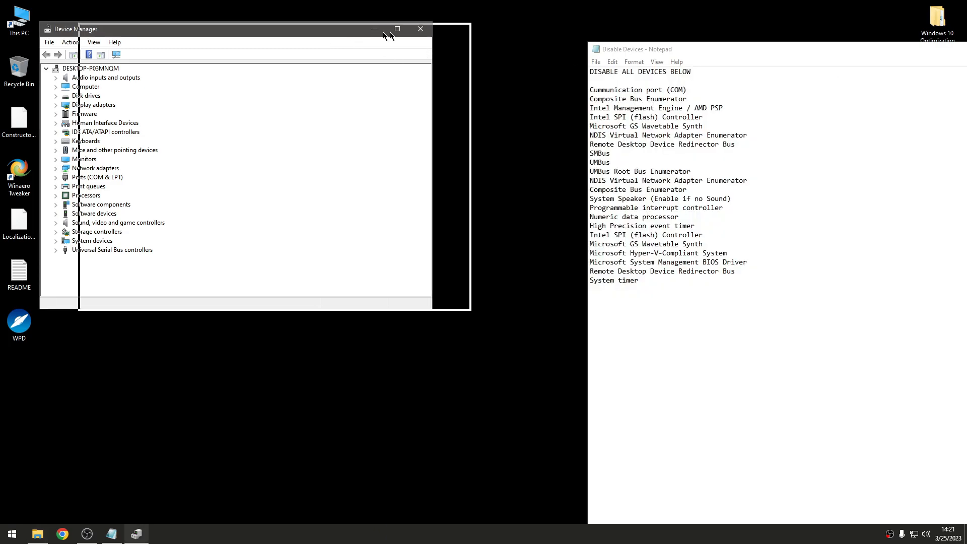
pyautogui.moveTo(239, 28); pyautogui.dragTo(377, 20)
pyautogui.moveTo(373, 301); pyautogui.dragTo(347, 521)
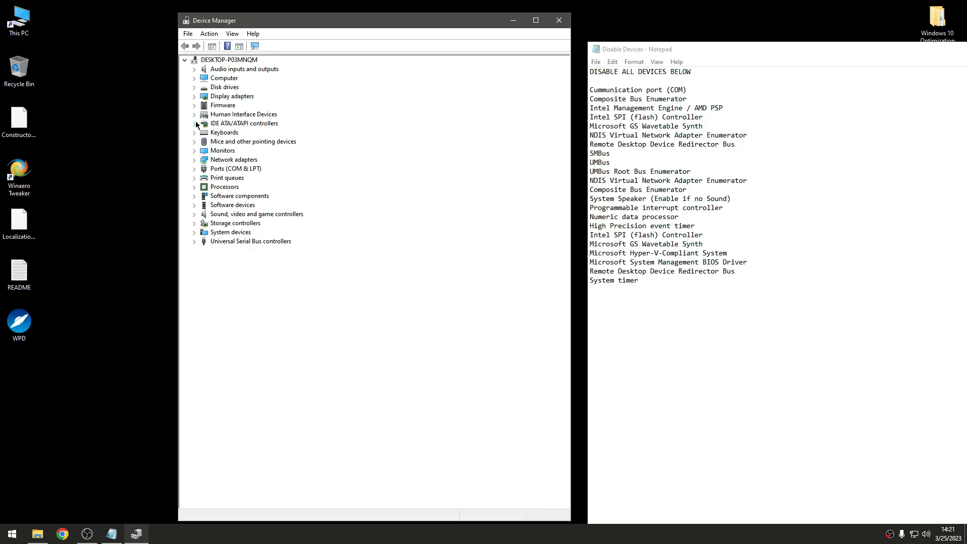
# Step: Check the power management settings of all three HID Keyboard Devices under Keyboards, closing each properties dialog
pyautogui.click(194, 87)
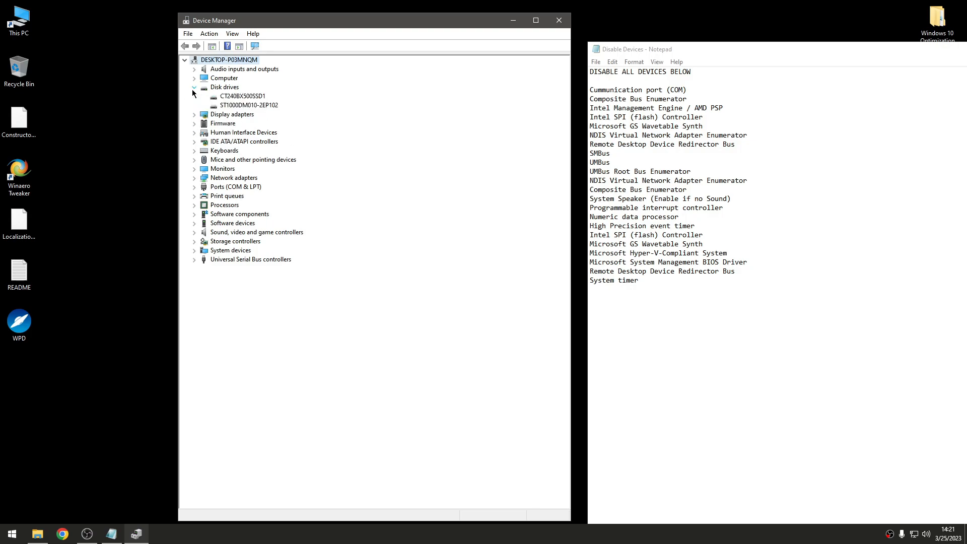
pyautogui.doubleClick(202, 151)
pyautogui.click(259, 160)
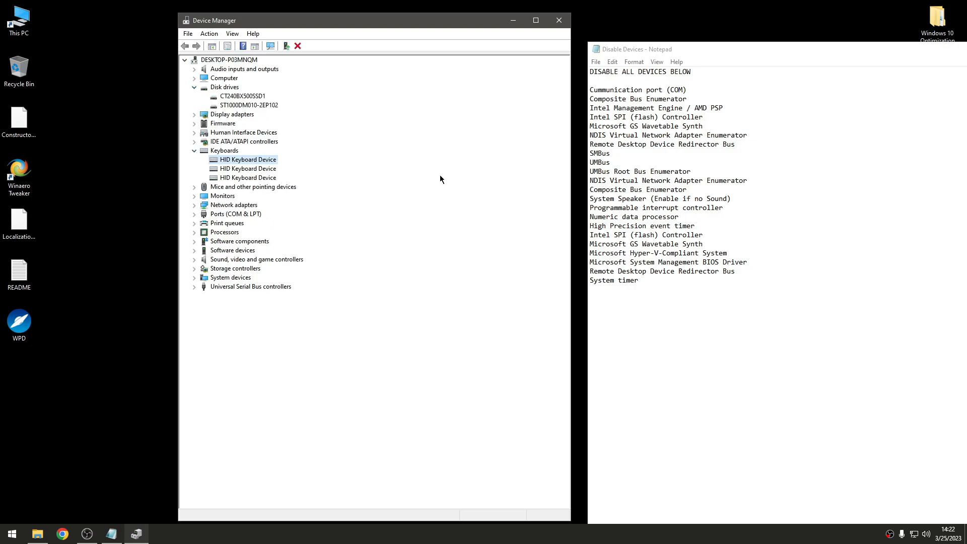
pyautogui.doubleClick(262, 161)
pyautogui.click(389, 177)
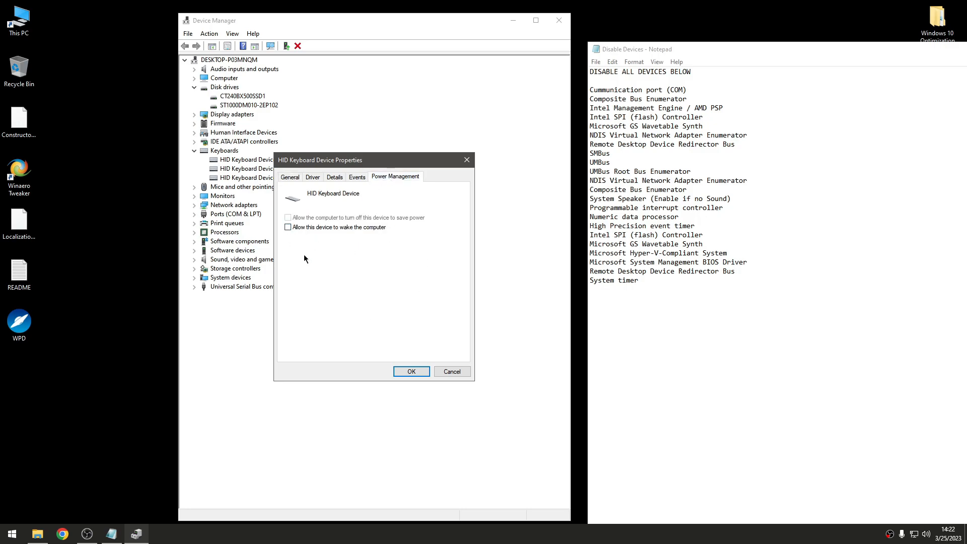
pyautogui.click(412, 373)
pyautogui.doubleClick(233, 177)
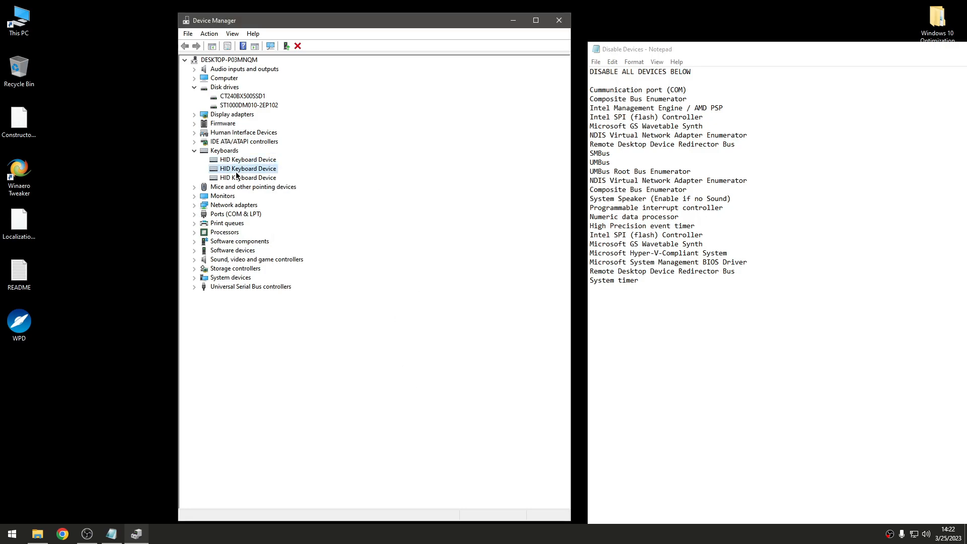
pyautogui.click(393, 178)
pyautogui.click(412, 371)
pyautogui.doubleClick(260, 178)
pyautogui.click(396, 176)
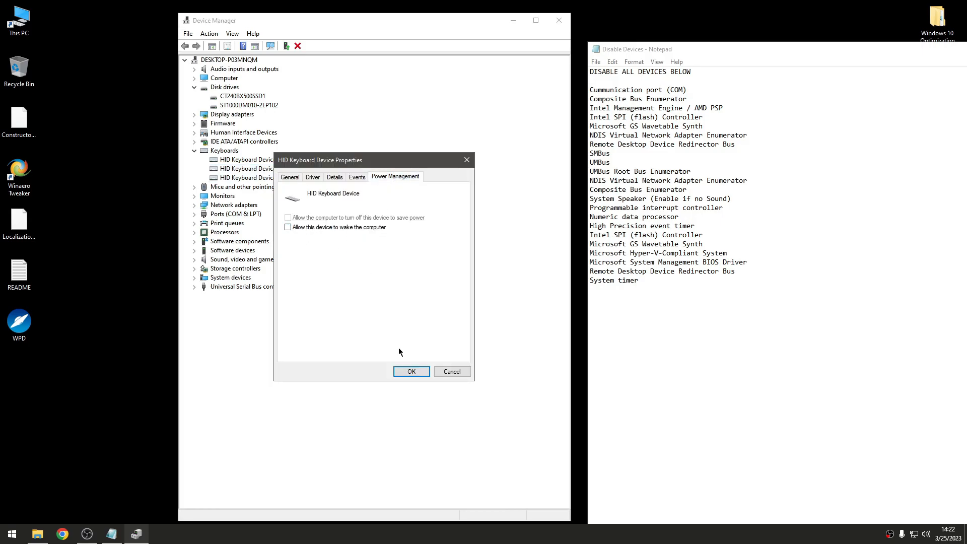
pyautogui.click(411, 371)
# Step: Check the power management settings of the HID-compliant mouse and close its properties
pyautogui.click(195, 187)
pyautogui.doubleClick(246, 196)
pyautogui.click(396, 177)
pyautogui.click(411, 371)
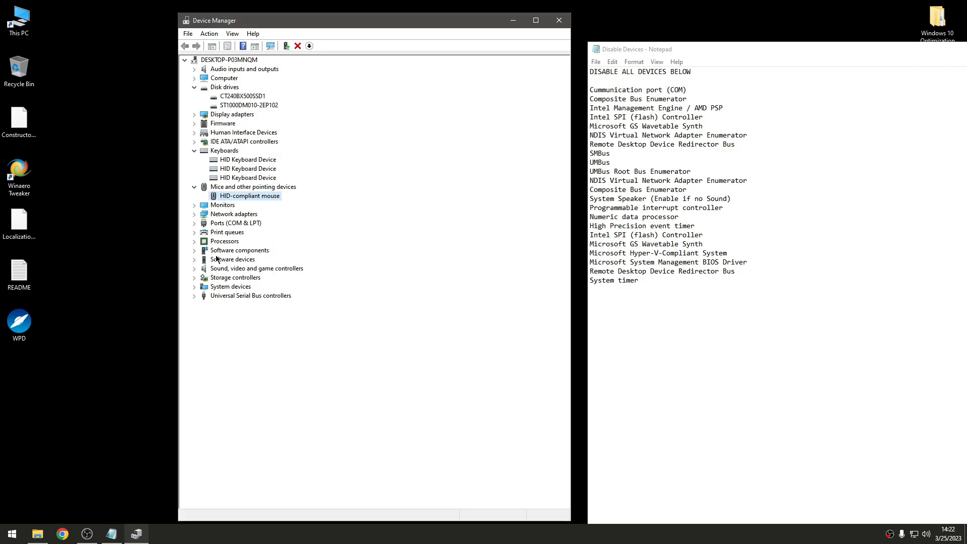
# Step: Expand the Monitors, Network adapters and Ports categories and disable Communications Port (COM1)
pyautogui.click(194, 205)
pyautogui.click(194, 223)
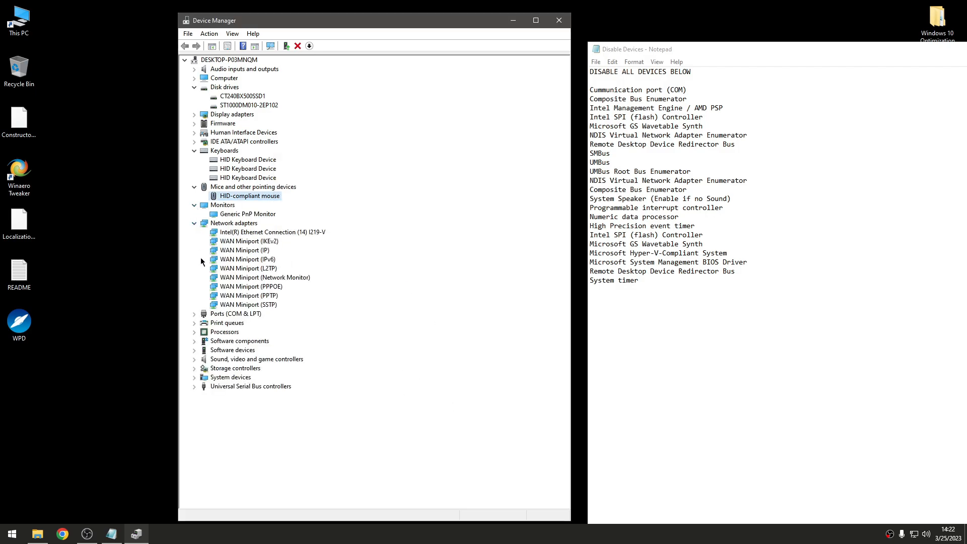
pyautogui.click(195, 315)
pyautogui.rightClick(252, 323)
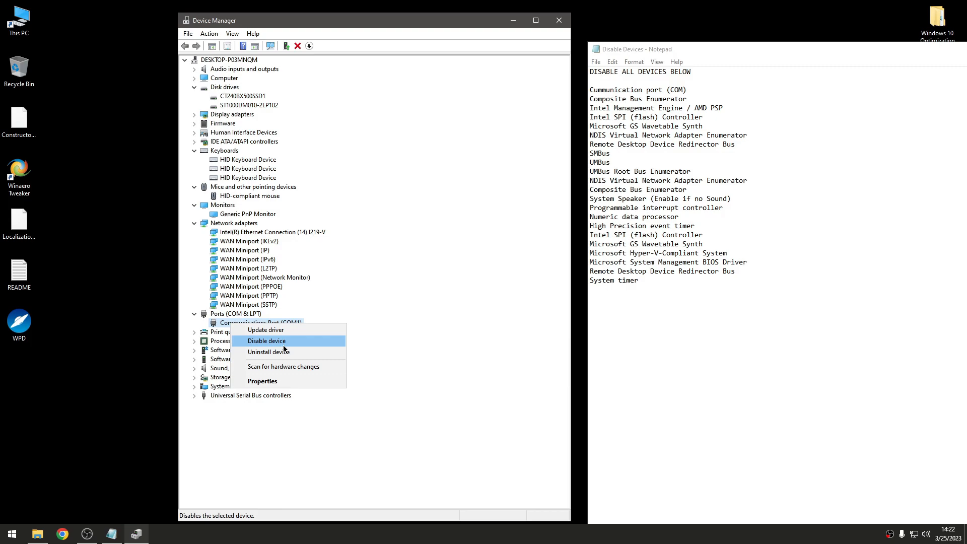
pyautogui.click(270, 339)
pyautogui.click(508, 278)
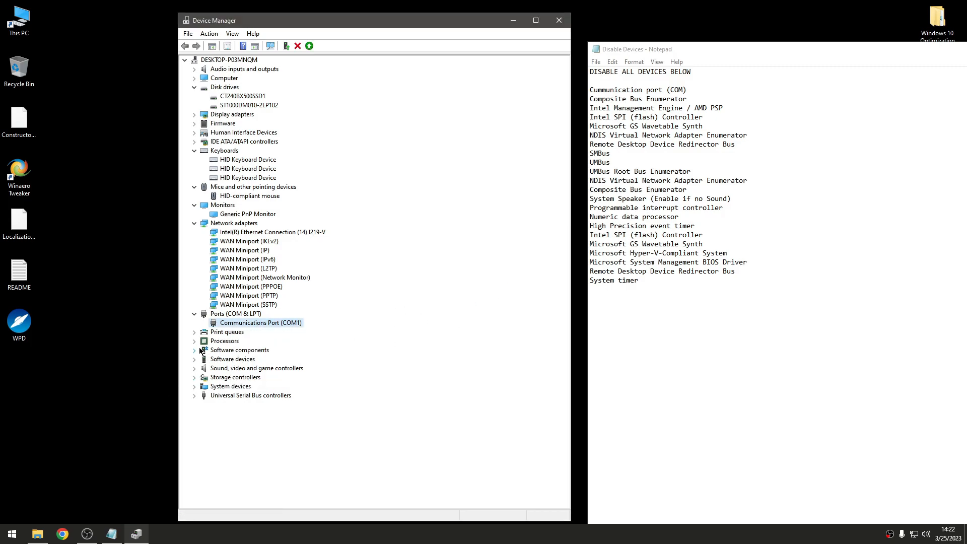
# Step: Disable Intel(R) Dynamic Application Loader Host Interface, iCLS Client, and Management and Security Application Local Management under Software components
pyautogui.click(195, 350)
pyautogui.click(263, 360)
pyautogui.rightClick(295, 359)
pyautogui.click(312, 376)
pyautogui.click(496, 281)
pyautogui.rightClick(243, 368)
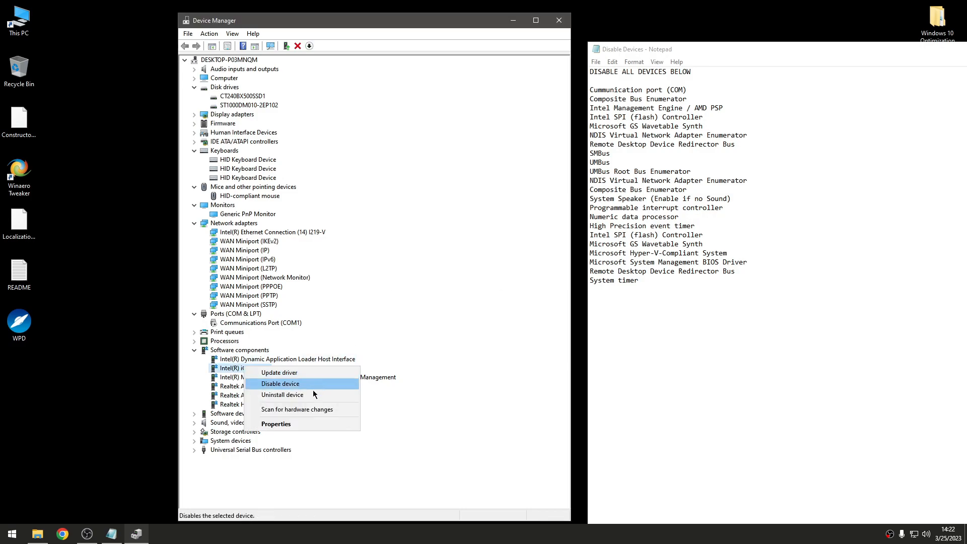
pyautogui.click(319, 384)
pyautogui.click(507, 278)
pyautogui.rightClick(246, 378)
pyautogui.click(322, 393)
pyautogui.click(502, 279)
# Step: Disable the Realtek Audio Effects Component, Audio Universal Service and Hardware Support Application under Software components
pyautogui.rightClick(263, 387)
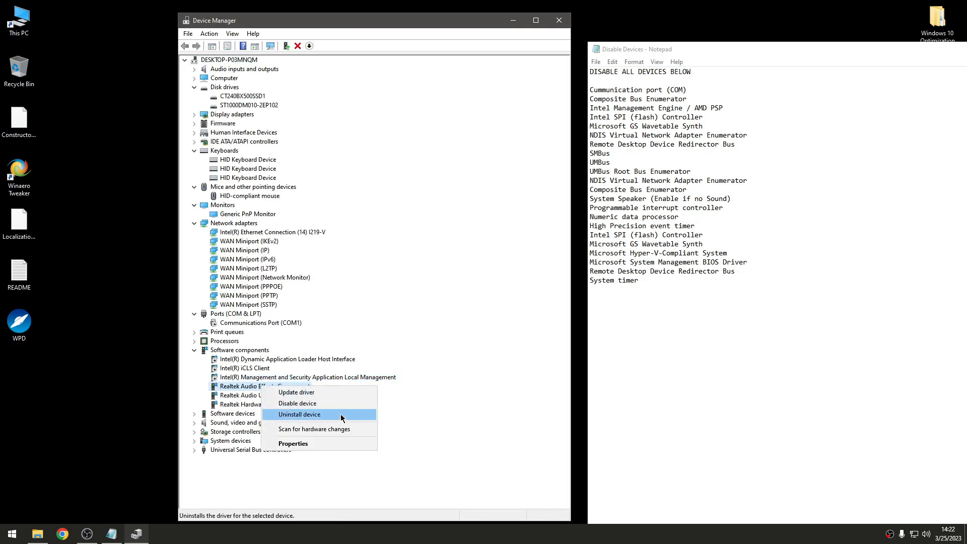
pyautogui.click(330, 407)
pyautogui.click(498, 277)
pyautogui.rightClick(263, 396)
pyautogui.click(303, 415)
pyautogui.click(506, 278)
pyautogui.click(304, 419)
pyautogui.click(501, 279)
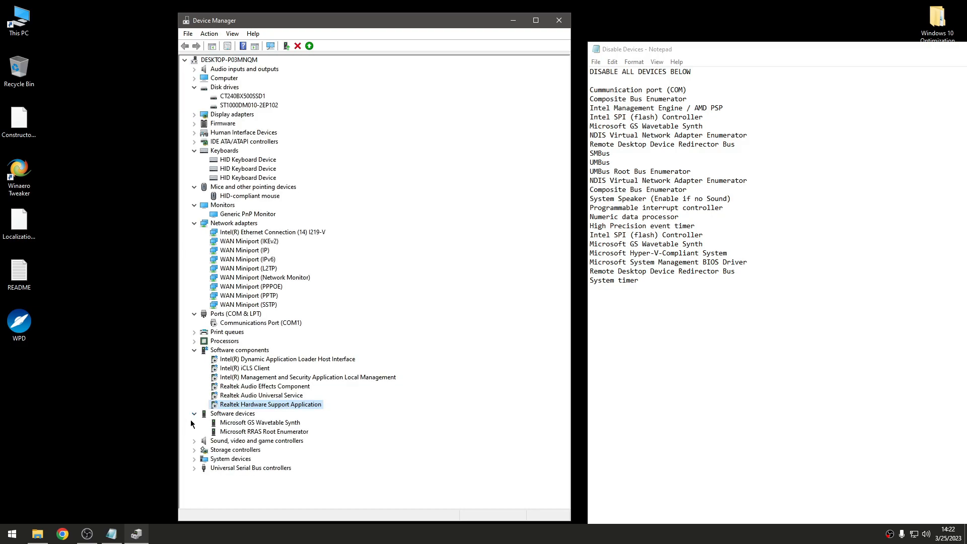
# Step: Disable Microsoft GS Wavetable Synth and Microsoft RRAS Root Enumerator under Software devices
pyautogui.rightClick(254, 423)
pyautogui.click(282, 438)
pyautogui.click(508, 278)
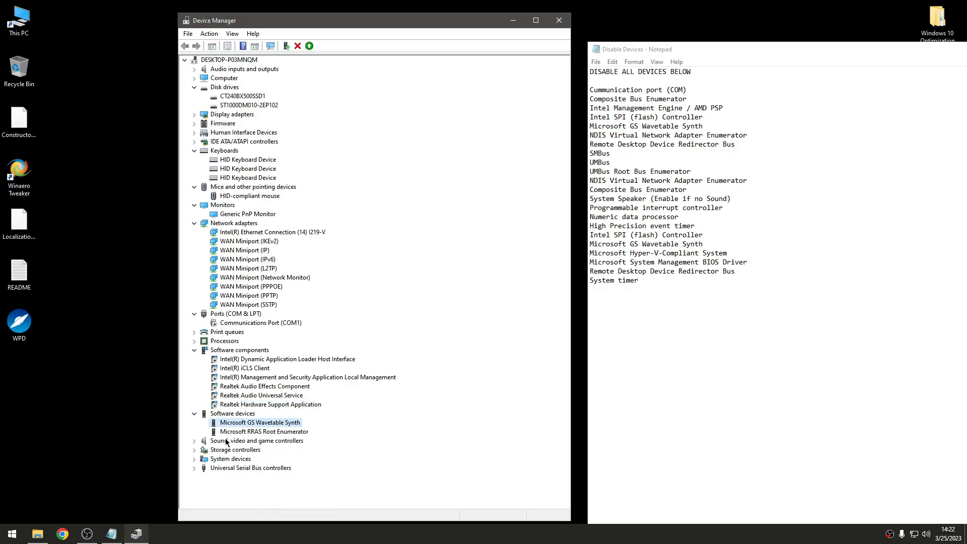
pyautogui.rightClick(257, 432)
pyautogui.click(283, 446)
pyautogui.click(508, 277)
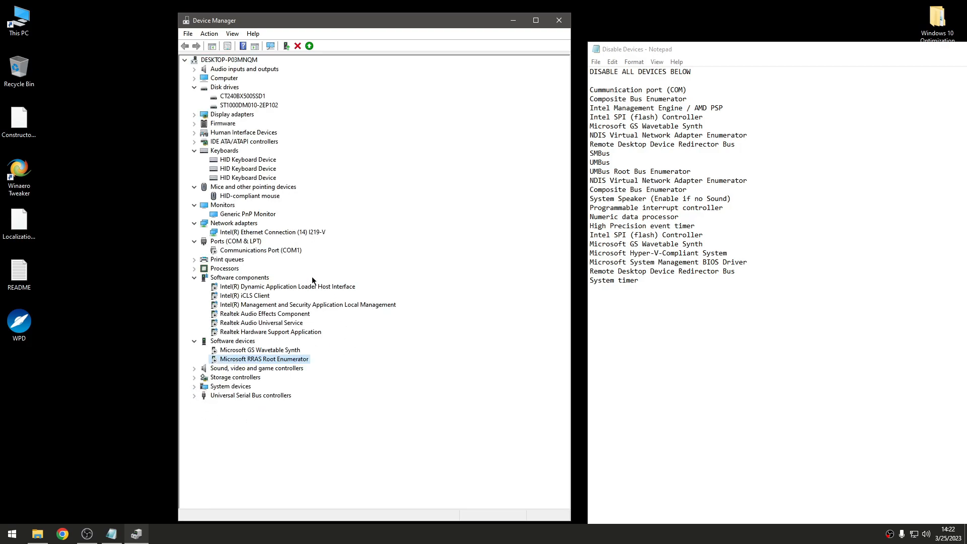
# Step: Expand the Print queues category and disable Root Print Queue
pyautogui.click(194, 260)
pyautogui.click(195, 260)
pyautogui.rightClick(244, 269)
pyautogui.click(277, 285)
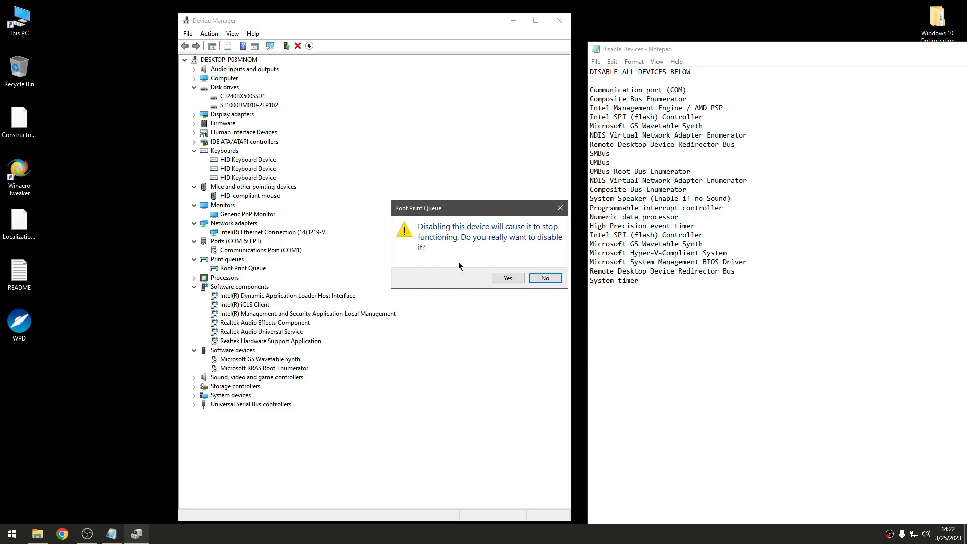
pyautogui.click(508, 277)
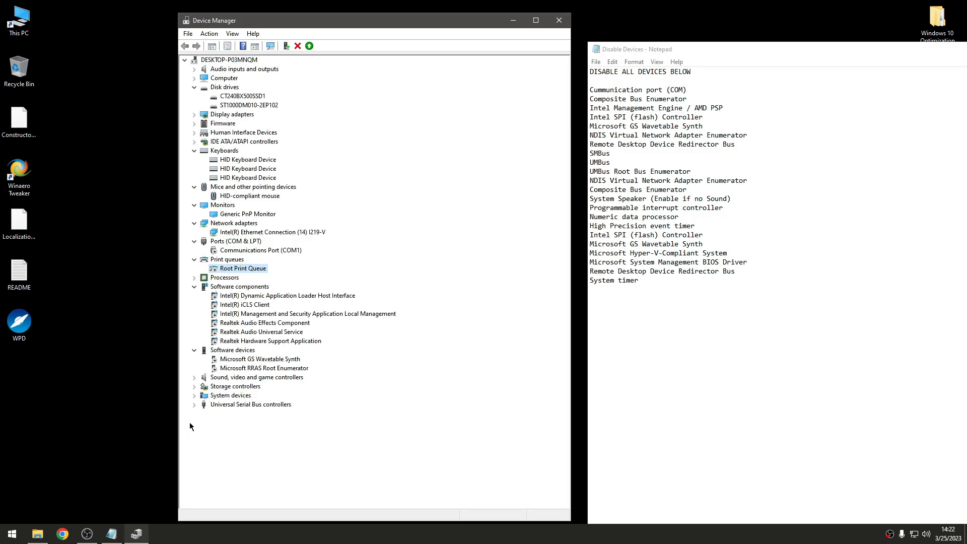
# Step: Expand the Sound, video and game controllers, Storage controllers and System devices categories and mark the remaining entries in the Disable Devices note
pyautogui.click(196, 378)
pyautogui.click(194, 405)
pyautogui.click(194, 424)
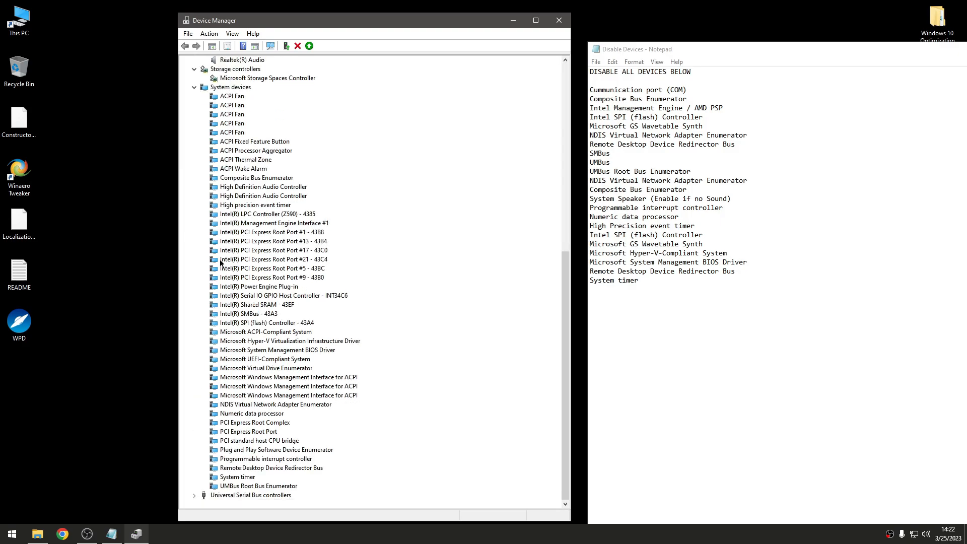
pyautogui.scroll(3, 198, 252)
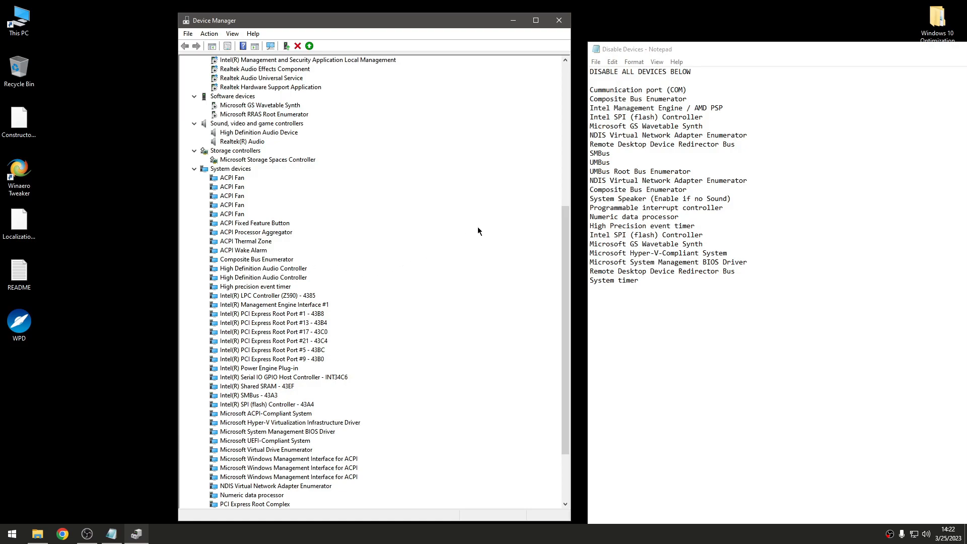
pyautogui.moveTo(592, 325); pyautogui.dragTo(589, 99)
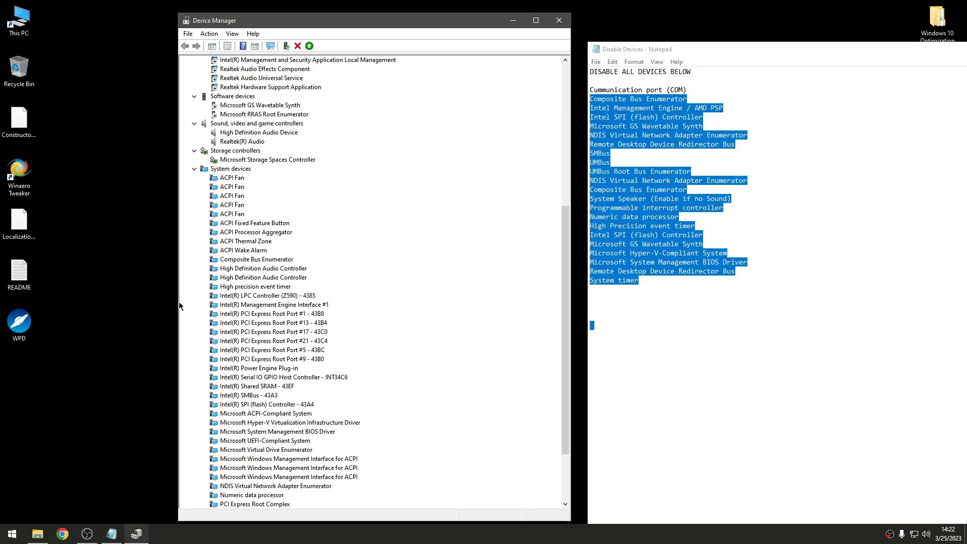
# Step: Disable High precision event timer and Composite Bus Enumerator under System devices
pyautogui.click(262, 296)
pyautogui.rightClick(258, 286)
pyautogui.click(296, 305)
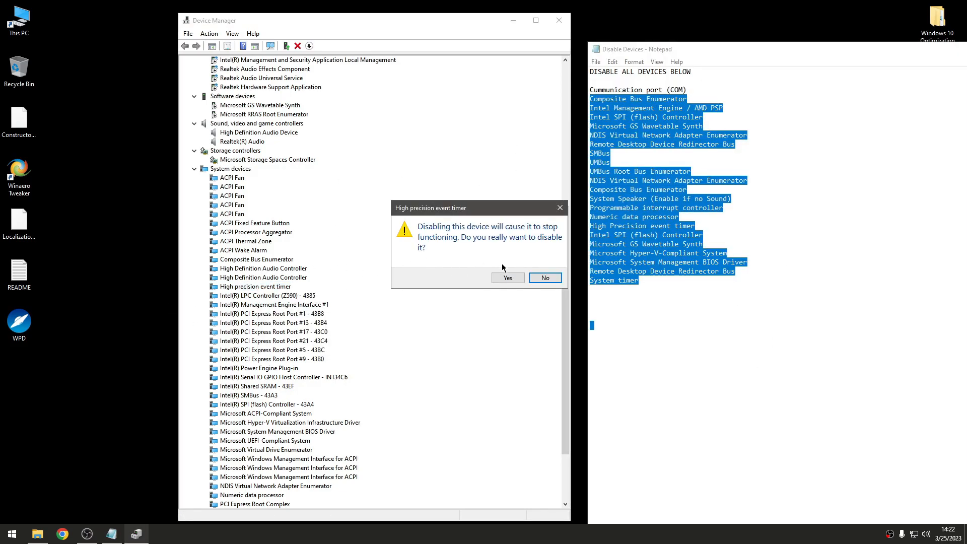
pyautogui.click(505, 278)
pyautogui.scroll(-5, 253, 272)
pyautogui.rightClick(258, 332)
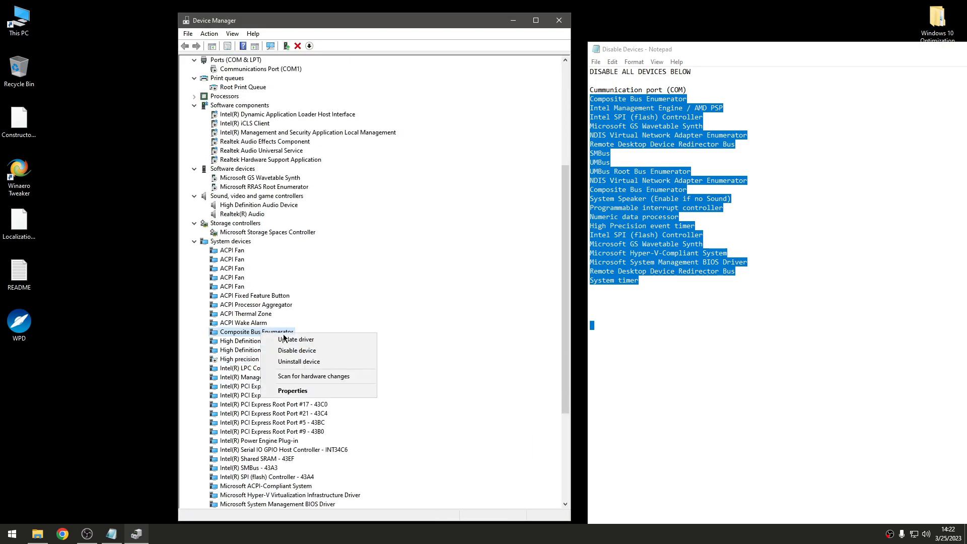
pyautogui.click(306, 351)
pyautogui.click(506, 278)
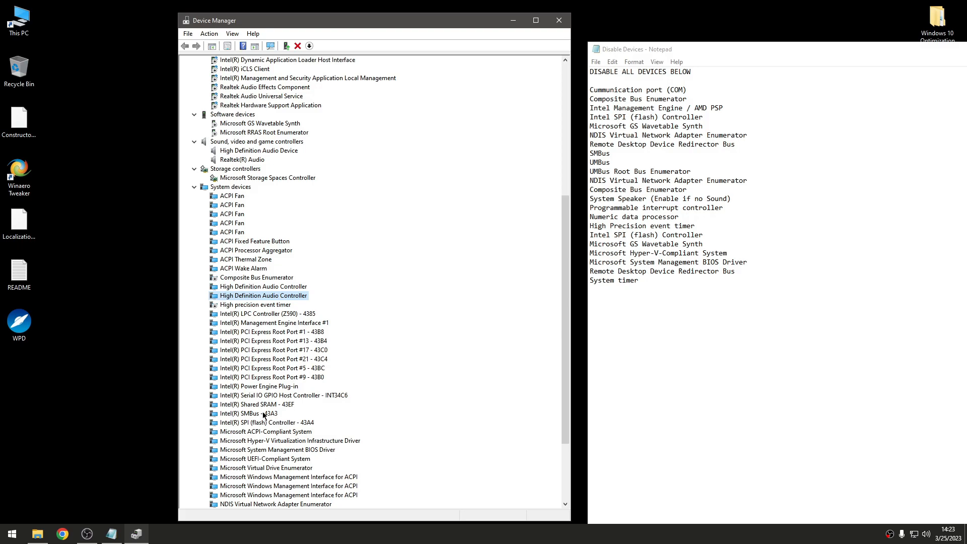
# Step: Disable Intel(R) SMBus - 43A3 and Intel(R) SPI (flash) Controller - 43A4 under System devices
pyautogui.rightClick(262, 412)
pyautogui.click(308, 432)
pyautogui.click(502, 313)
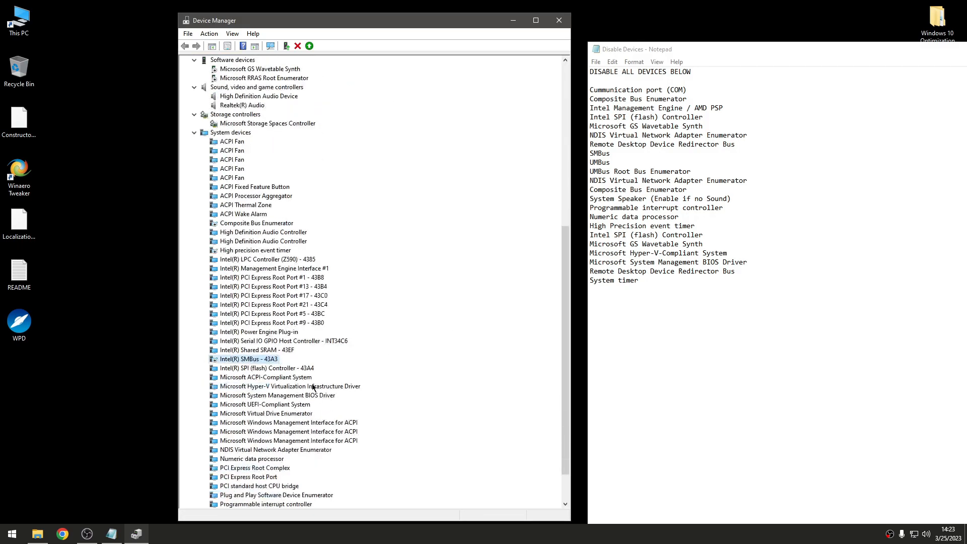
pyautogui.moveTo(591, 325); pyautogui.dragTo(598, 99)
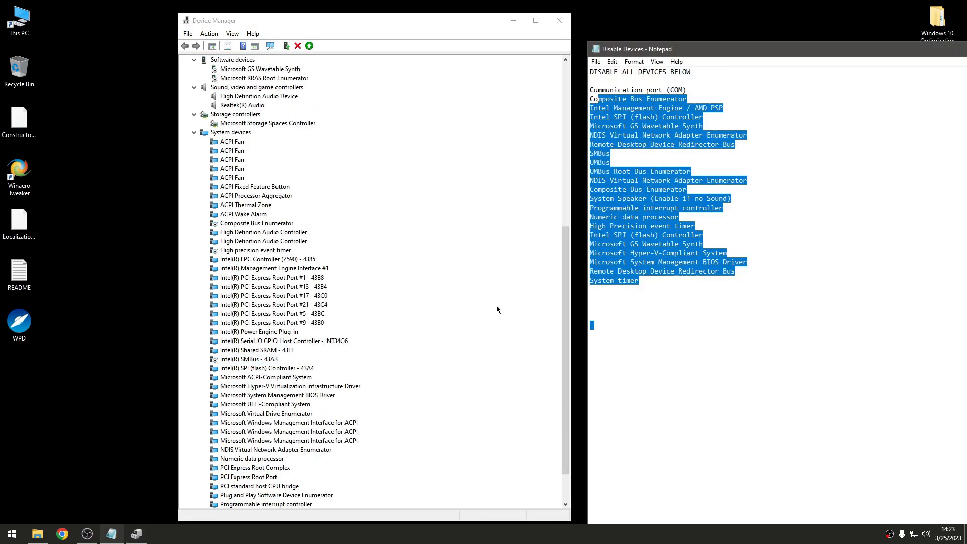
pyautogui.rightClick(261, 368)
pyautogui.click(307, 387)
pyautogui.click(503, 314)
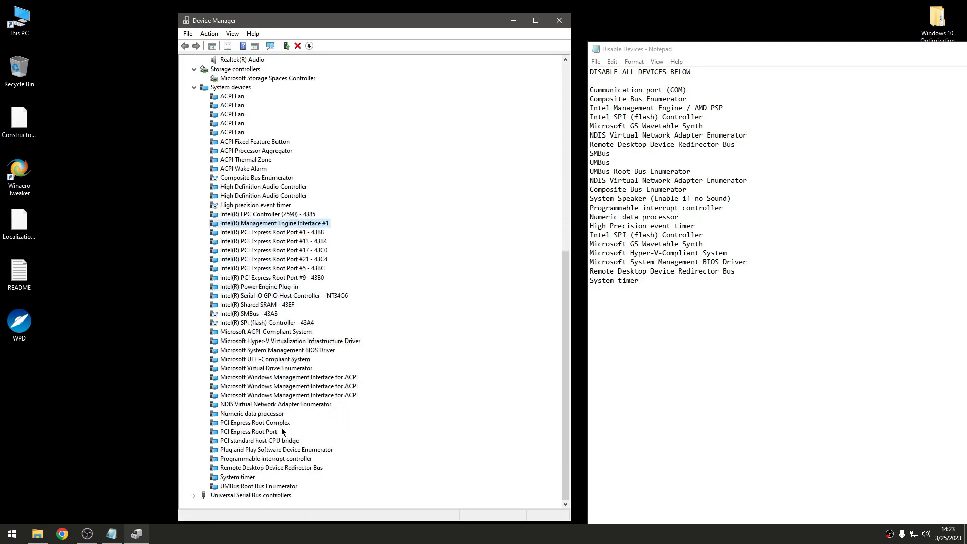
# Step: Disable UMBus Root Bus Enumerator and System timer under System devices
pyautogui.rightClick(233, 486)
pyautogui.rightClick(226, 486)
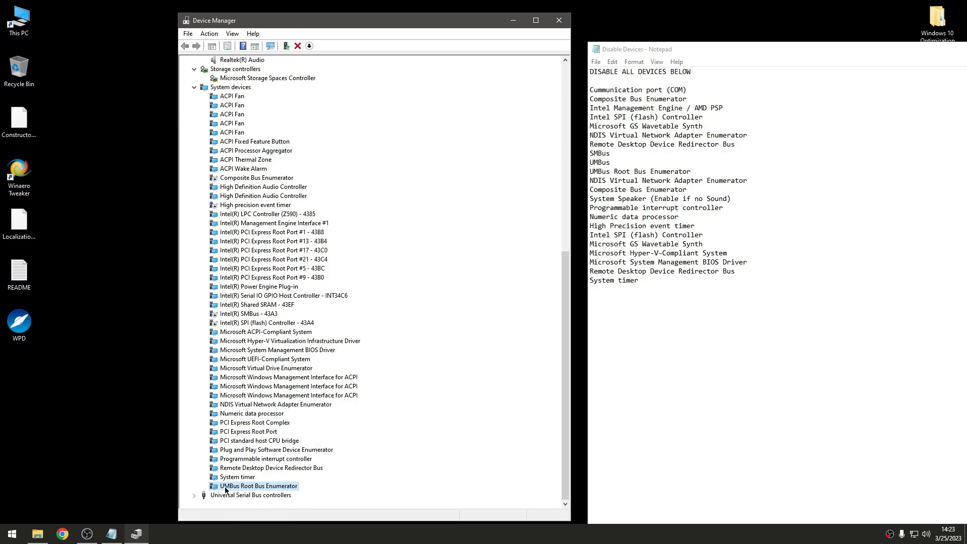
pyautogui.click(275, 439)
pyautogui.click(494, 279)
pyautogui.rightClick(231, 476)
pyautogui.click(274, 429)
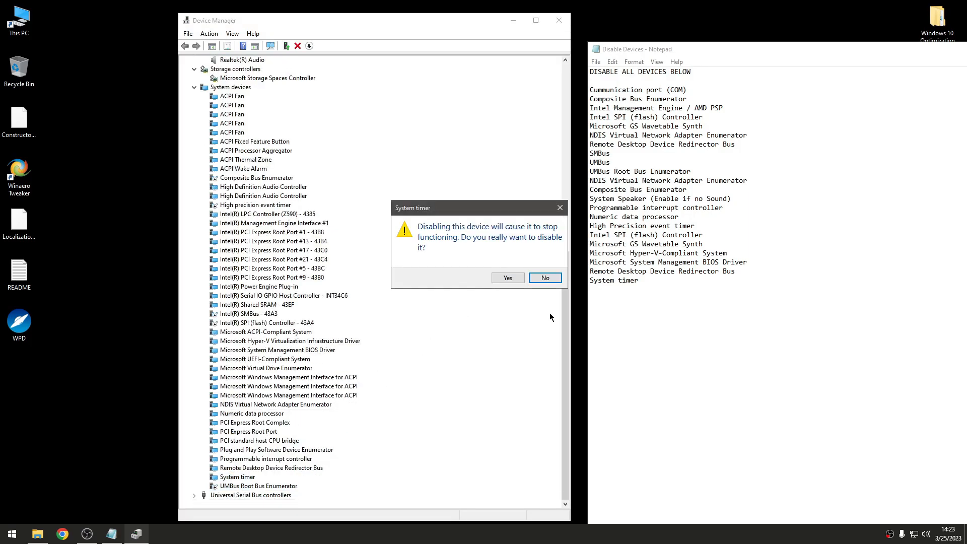
pyautogui.click(508, 278)
# Step: Disable Remote Desktop Device Redirector Bus and decline restarting the computer
pyautogui.rightClick(262, 468)
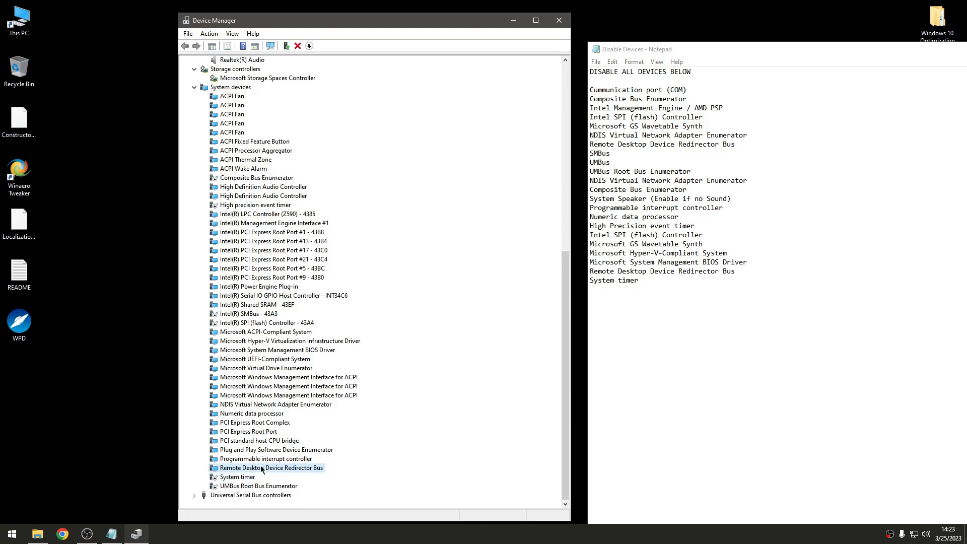
pyautogui.click(297, 417)
pyautogui.click(505, 310)
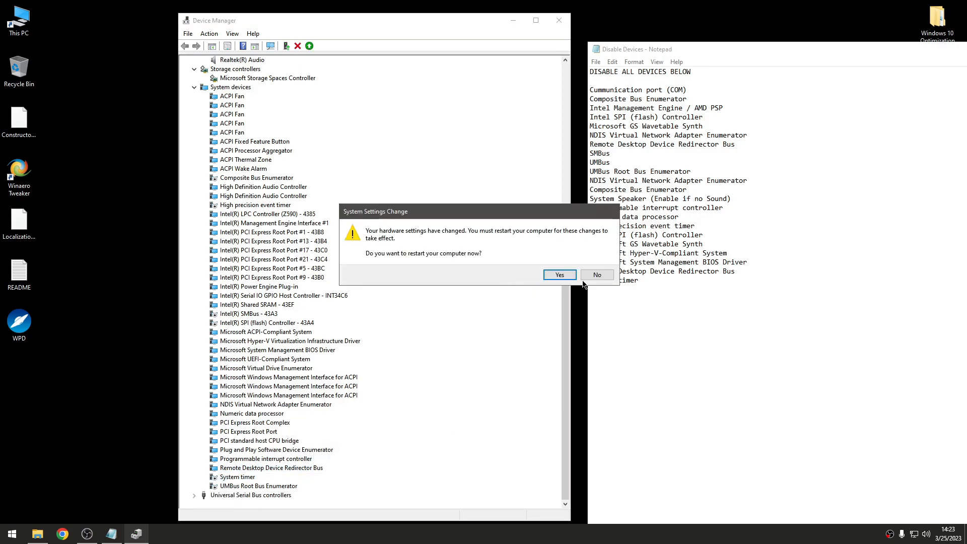
pyautogui.click(610, 274)
# Step: Disable Programmable interrupt controller and Microsoft System Management BIOS Driver under System devices
pyautogui.scroll(-1, 481, 373)
pyautogui.rightClick(276, 458)
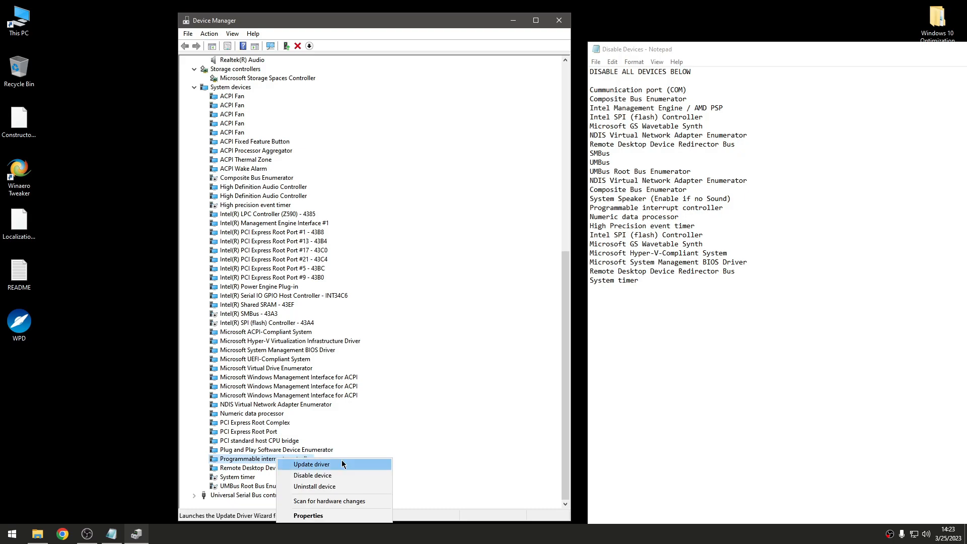
pyautogui.click(313, 475)
pyautogui.click(504, 301)
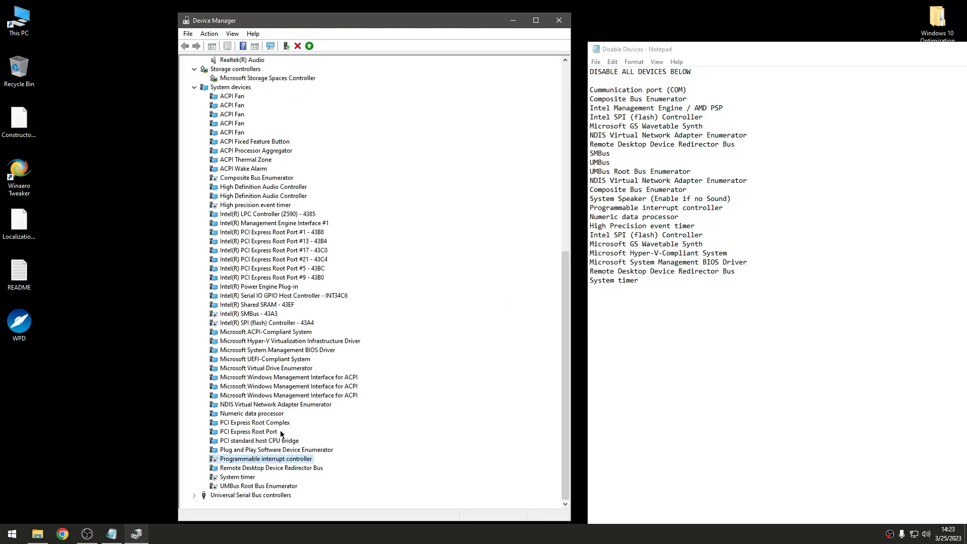
pyautogui.rightClick(282, 349)
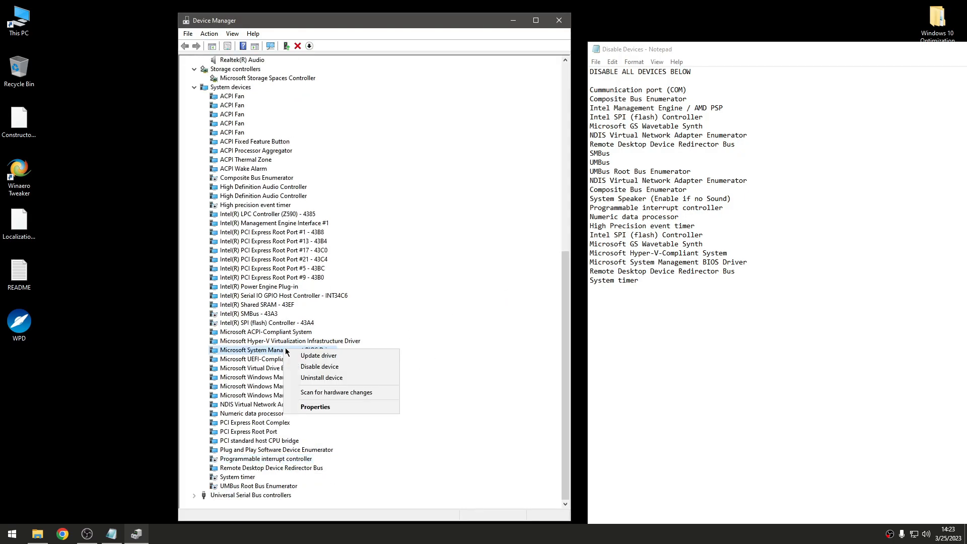
pyautogui.click(327, 369)
pyautogui.click(510, 284)
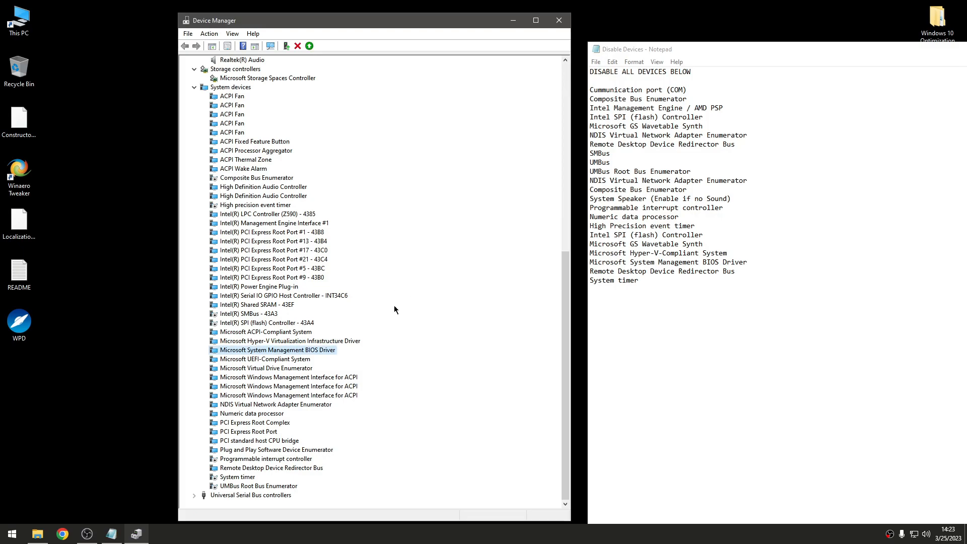
# Step: Disable Numeric data processor under System devices
pyautogui.scroll(-5, 282, 373)
pyautogui.rightClick(259, 414)
pyautogui.click(302, 432)
pyautogui.click(496, 305)
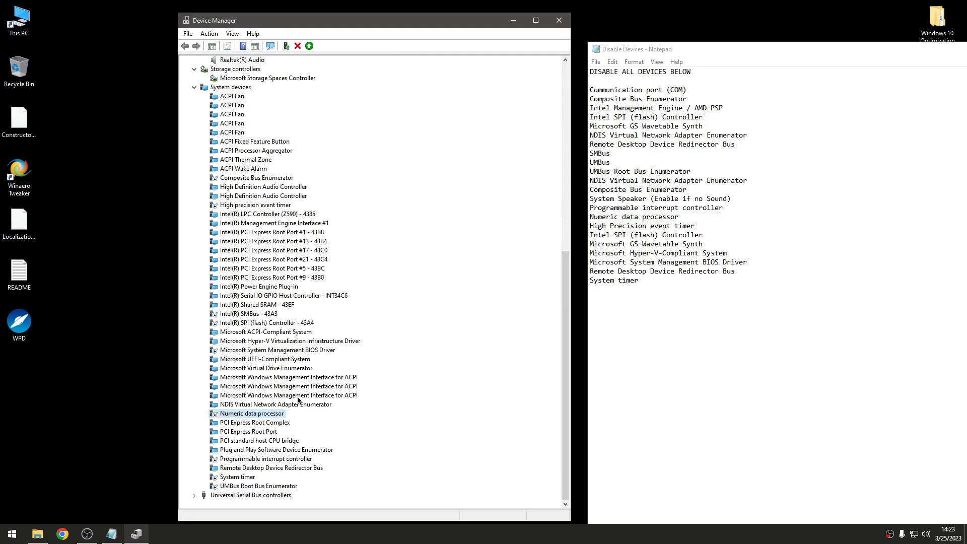
pyautogui.rightClick(293, 342)
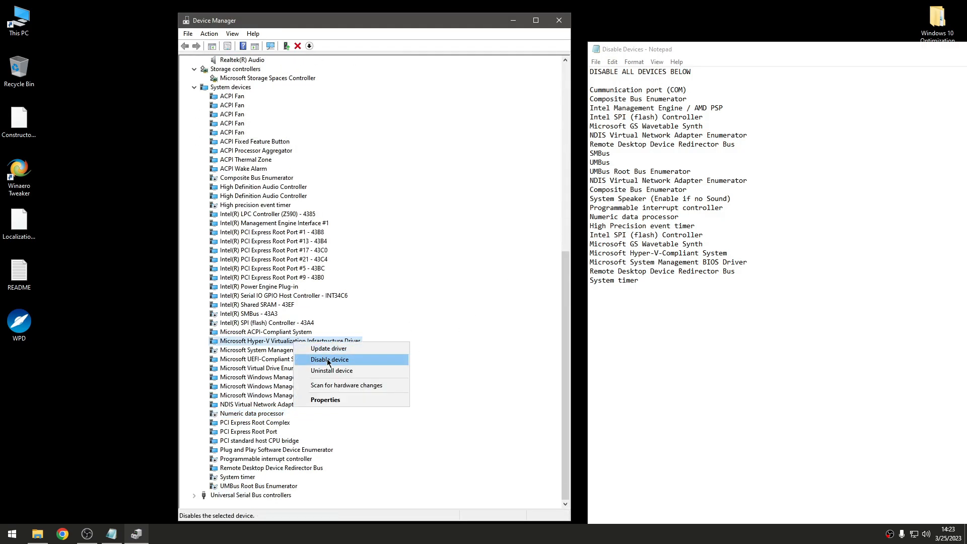
pyautogui.click(328, 360)
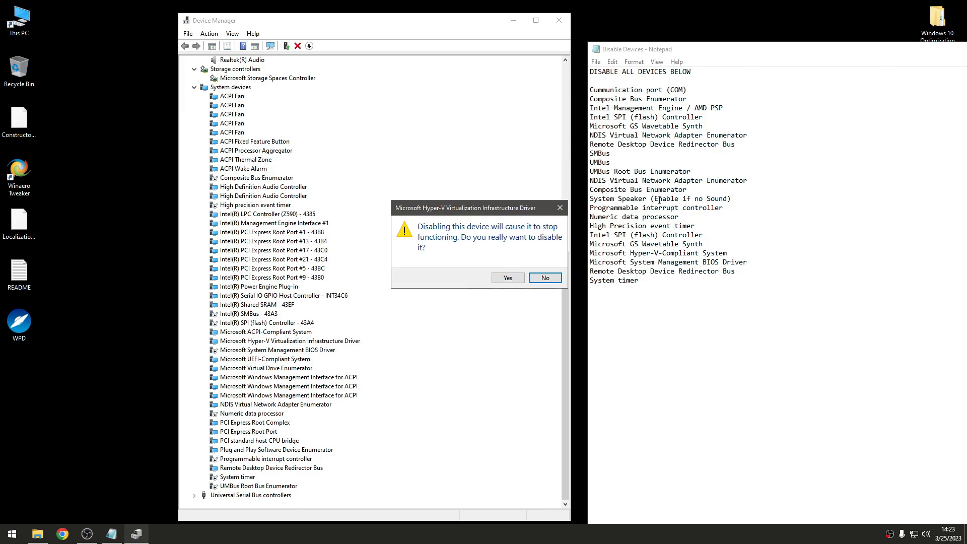
pyautogui.click(555, 277)
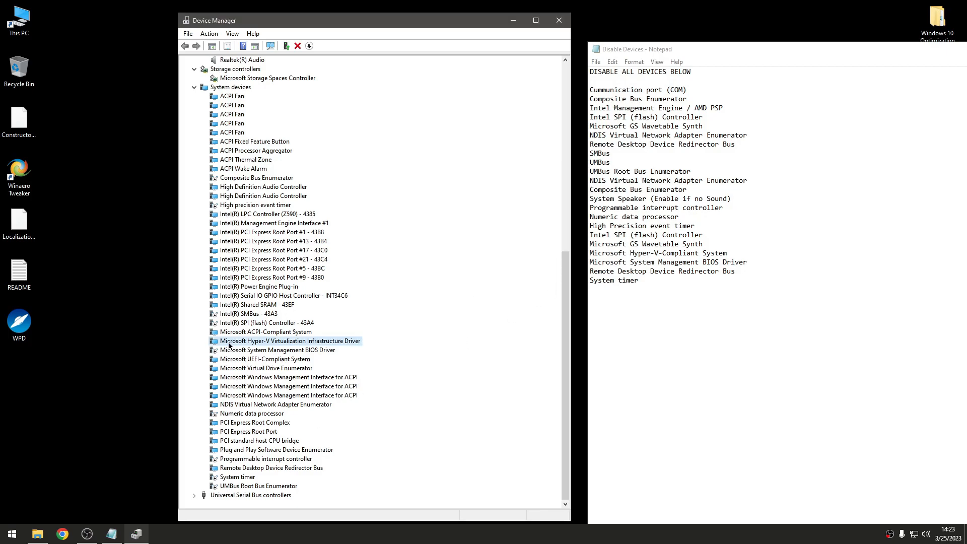
# Step: Disable Microsoft Virtual Drive Enumerator under System devices
pyautogui.press('Down')
pyautogui.press('Down')
pyautogui.press('Down')
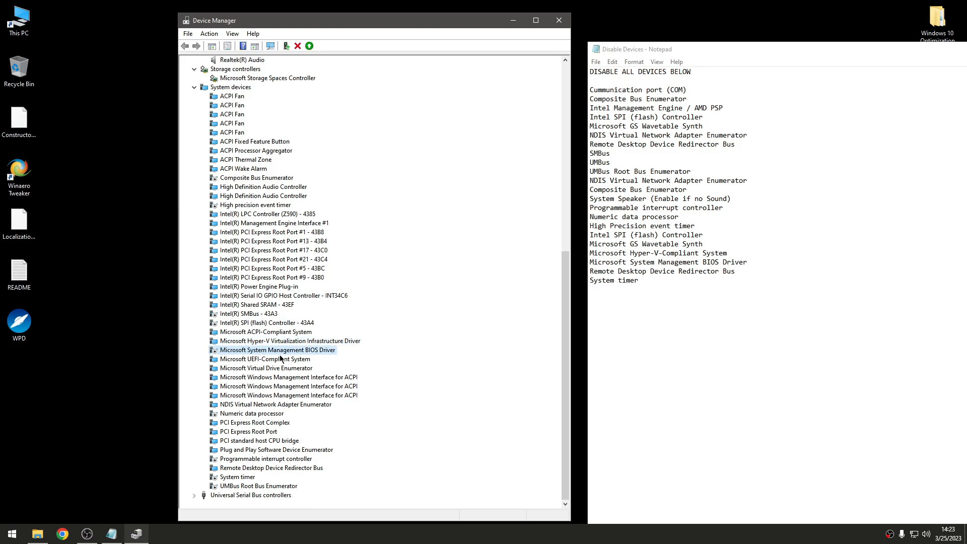
pyautogui.rightClick(279, 371)
pyautogui.click(305, 385)
pyautogui.click(489, 278)
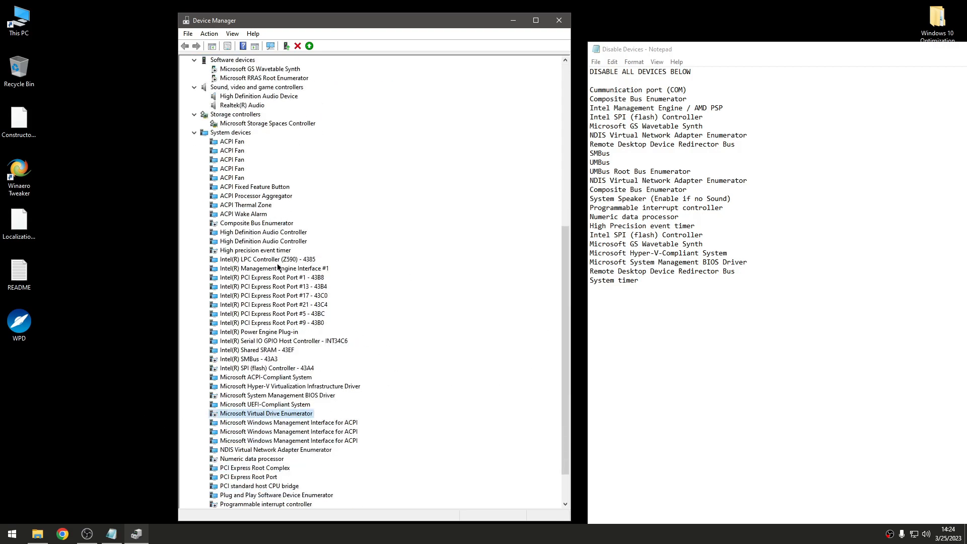
# Step: Disable Intel(R) Management Engine Interface #1 as named in the Disable Devices note
pyautogui.moveTo(641, 99); pyautogui.dragTo(573, 92)
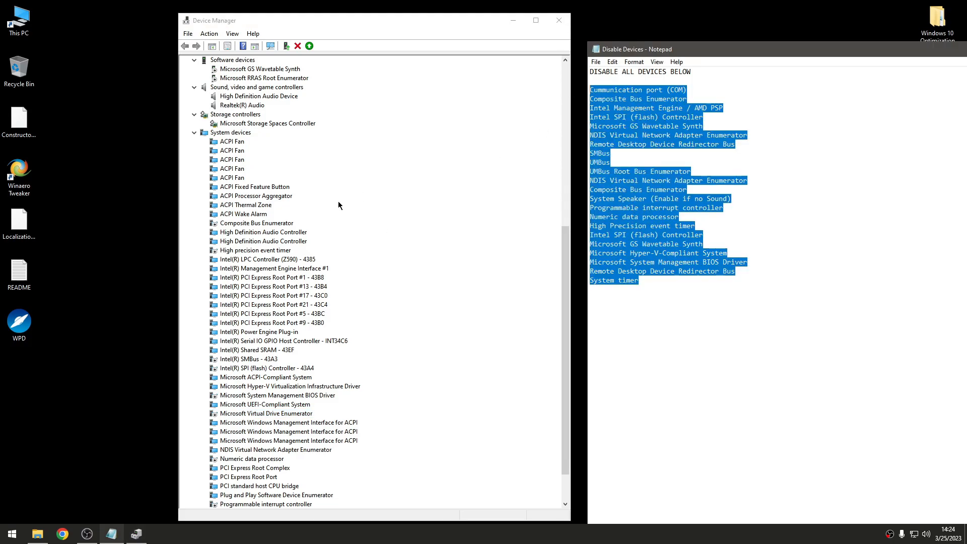
pyautogui.rightClick(314, 268)
pyautogui.click(343, 289)
pyautogui.click(508, 278)
pyautogui.click(643, 233)
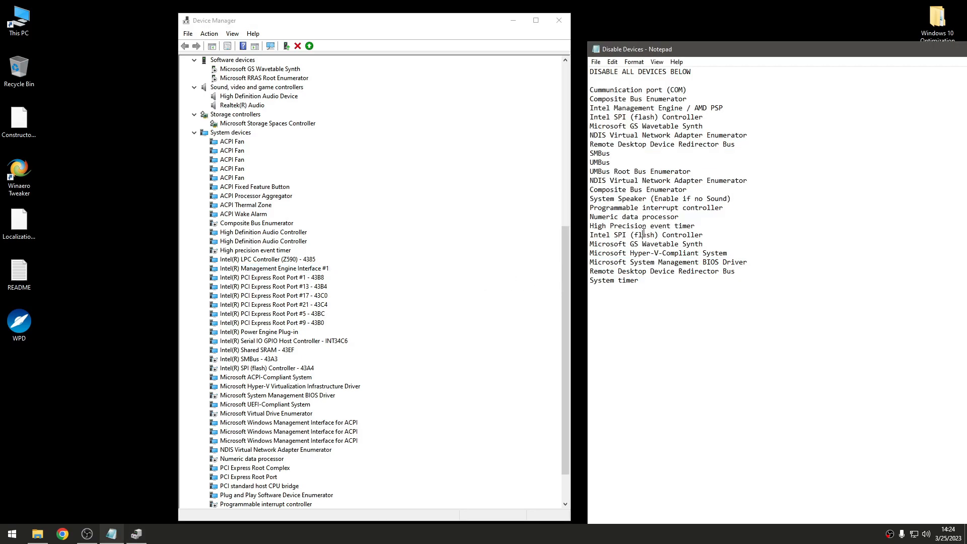
pyautogui.scroll(8, 445, 202)
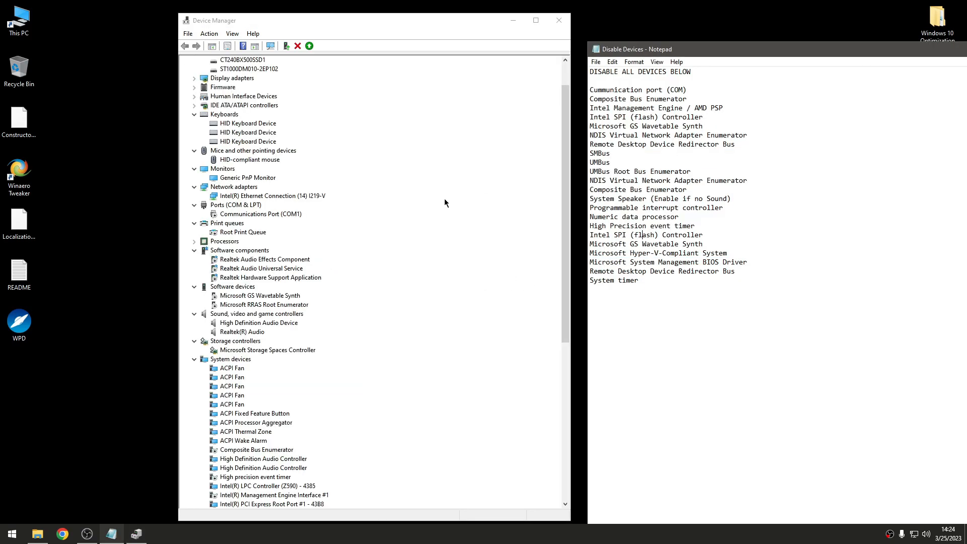
pyautogui.click(379, 320)
pyautogui.scroll(-10, 317, 372)
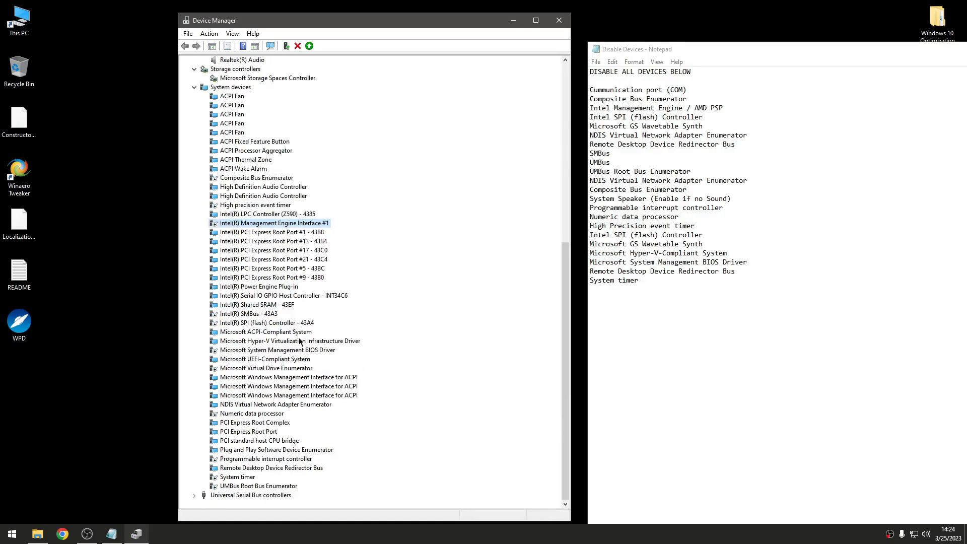
pyautogui.moveTo(706, 324); pyautogui.dragTo(590, 90)
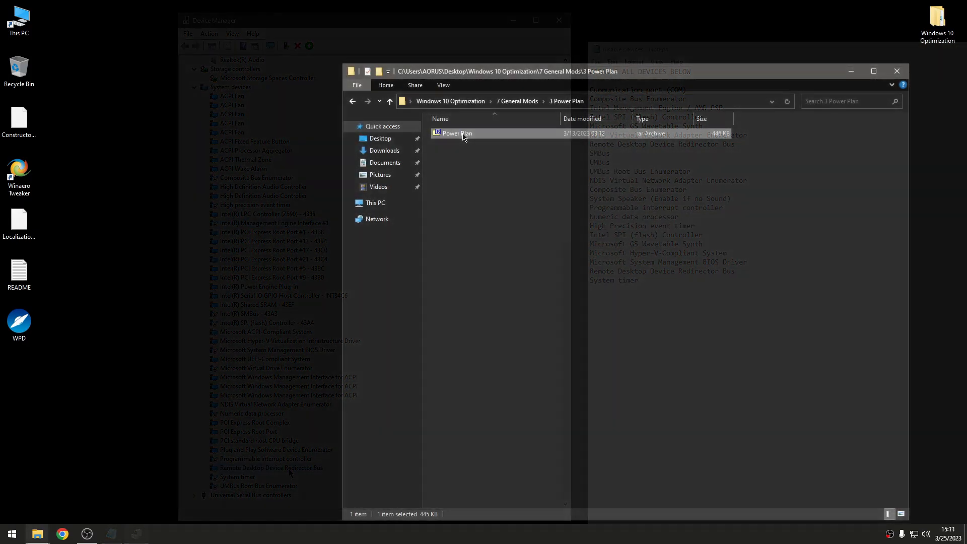
# Step: Extract the Power Plan archive in the 3 Power Plan folder and move Set auto power plans and Ultra Low Latency.pow to the desktop
pyautogui.rightClick(464, 134)
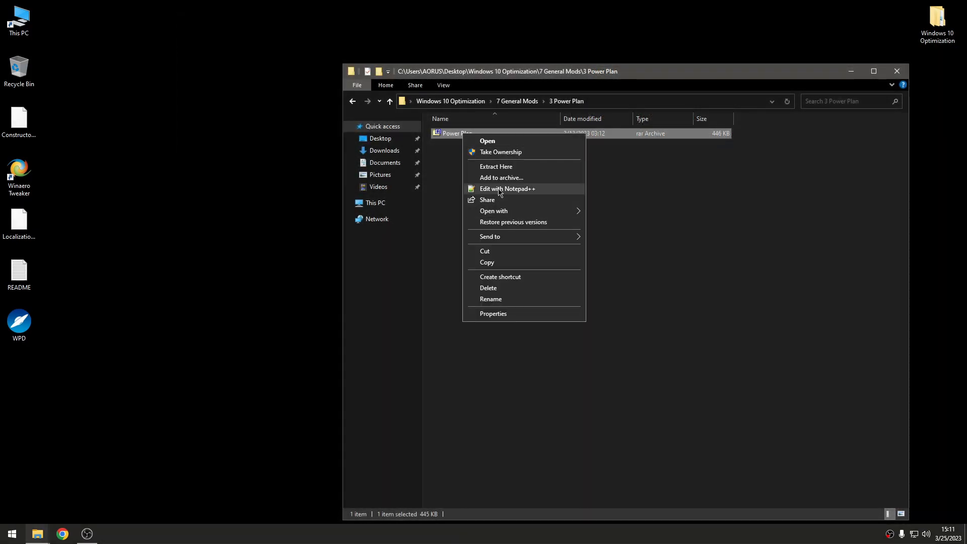
pyautogui.click(493, 68)
pyautogui.moveTo(493, 69); pyautogui.dragTo(495, 69)
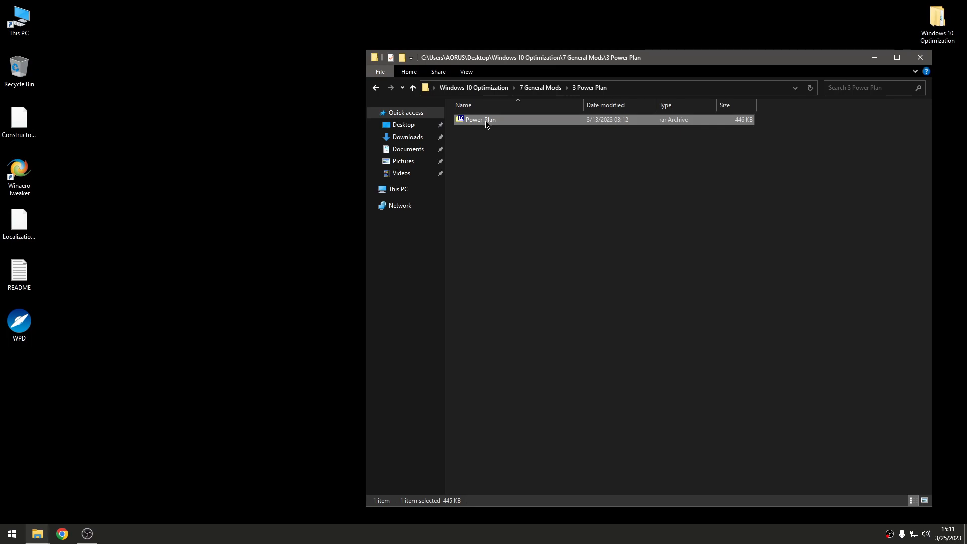
pyautogui.rightClick(486, 124)
pyautogui.click(534, 157)
pyautogui.moveTo(535, 58); pyautogui.dragTo(547, 59)
pyautogui.moveTo(524, 168); pyautogui.dragTo(499, 143)
pyautogui.moveTo(528, 185); pyautogui.dragTo(487, 133)
pyautogui.moveTo(487, 133); pyautogui.dragTo(280, 142)
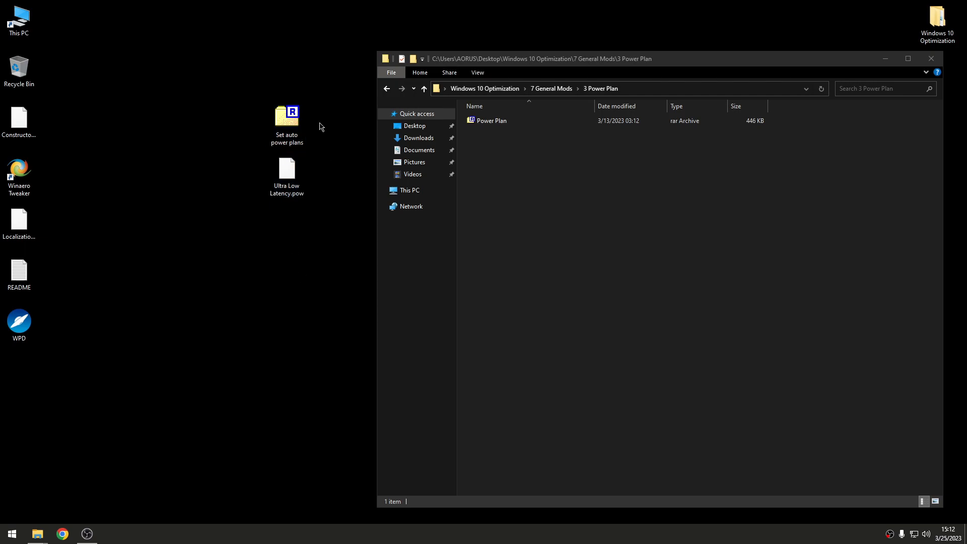
# Step: Minimize the folder window and extract the Set auto power plans archive onto the desktop
pyautogui.click(885, 59)
pyautogui.rightClick(294, 124)
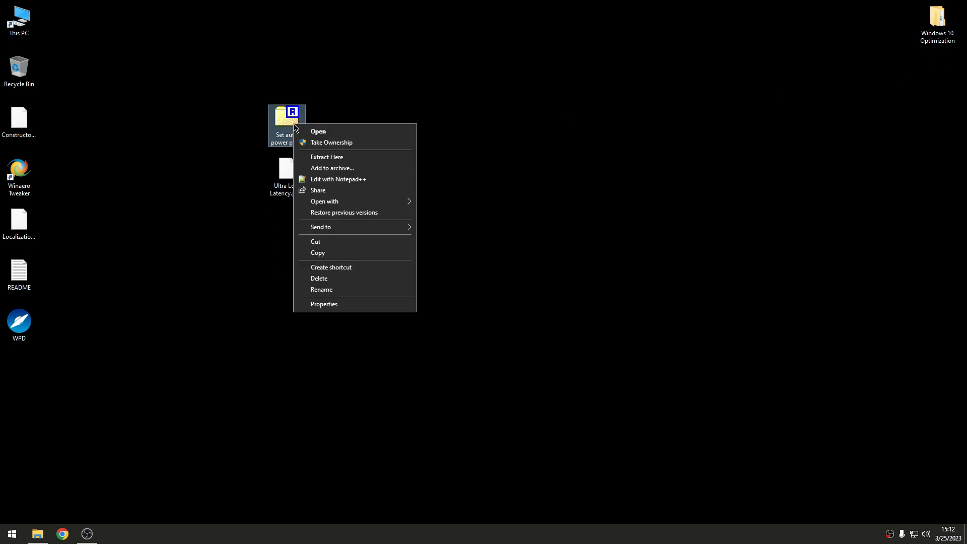
pyautogui.click(331, 160)
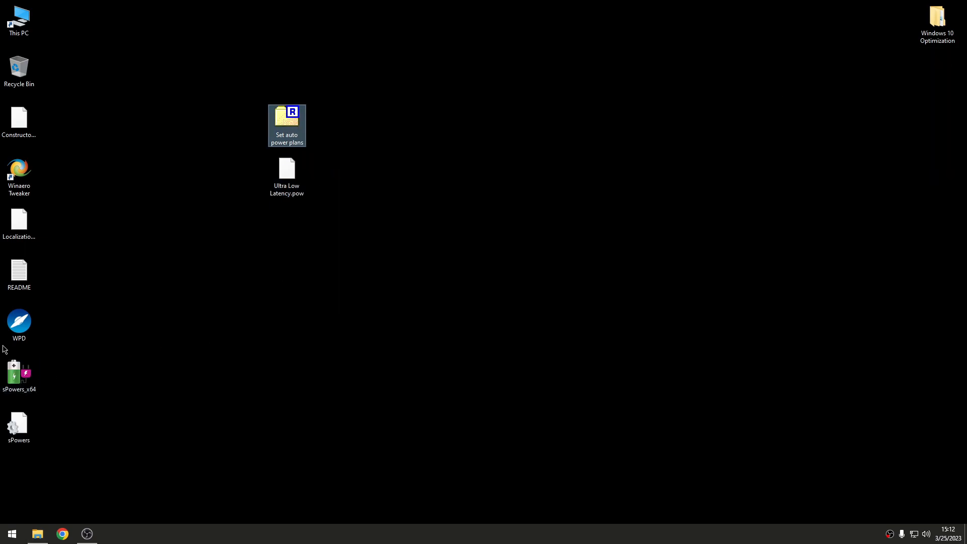
# Step: Run sPowers_x64 from the desktop as administrator and import the Ultra Low Latency.pow power plan
pyautogui.moveTo(20, 373); pyautogui.dragTo(130, 329)
pyautogui.rightClick(130, 333)
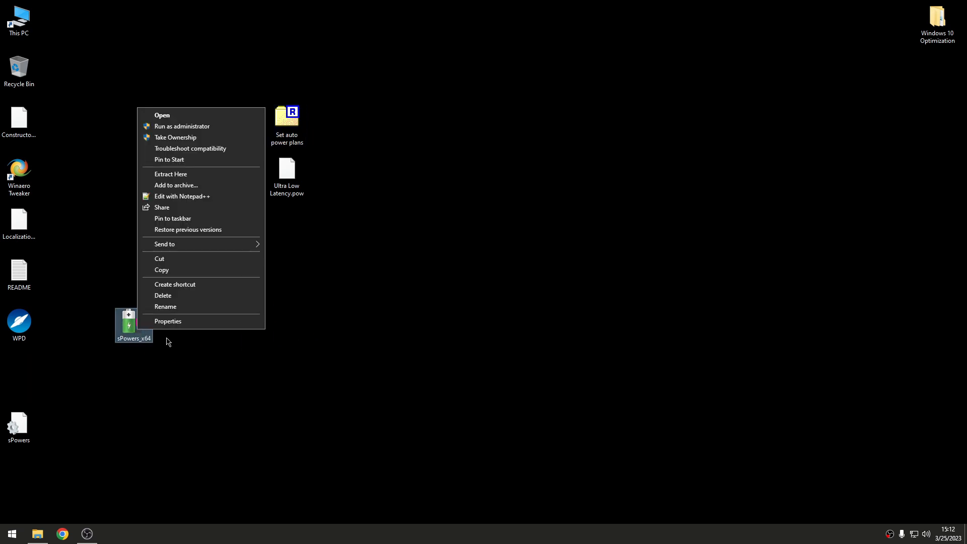
pyautogui.click(161, 130)
pyautogui.moveTo(346, 195); pyautogui.dragTo(496, 142)
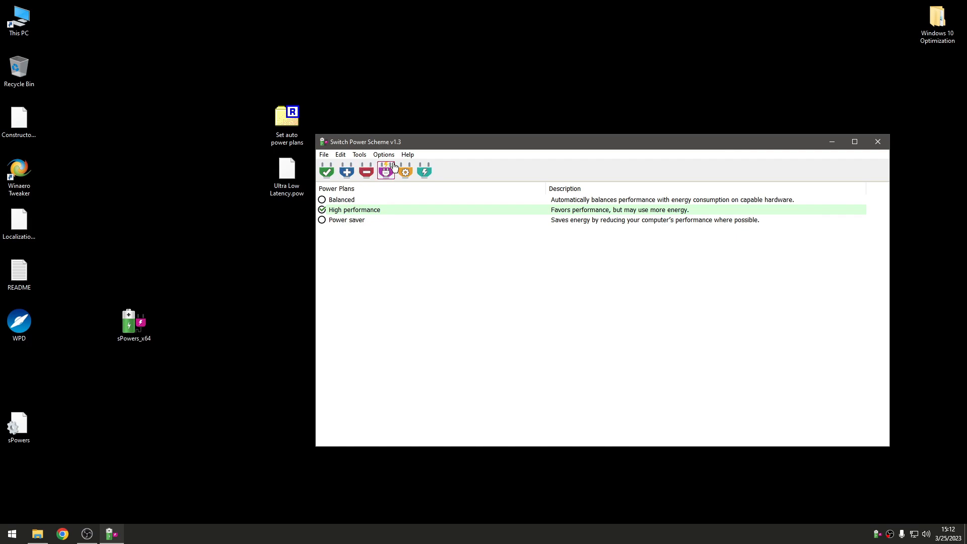
pyautogui.click(324, 154)
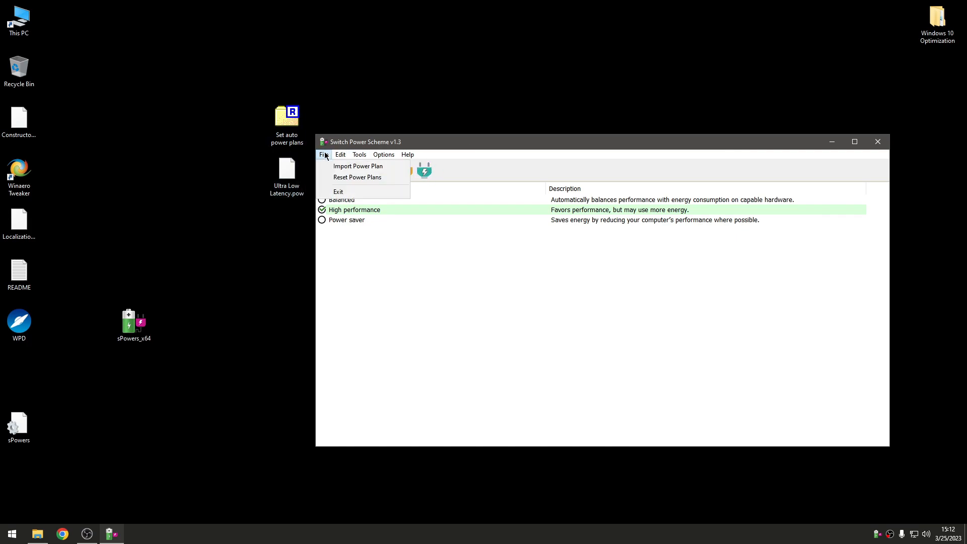
pyautogui.click(357, 167)
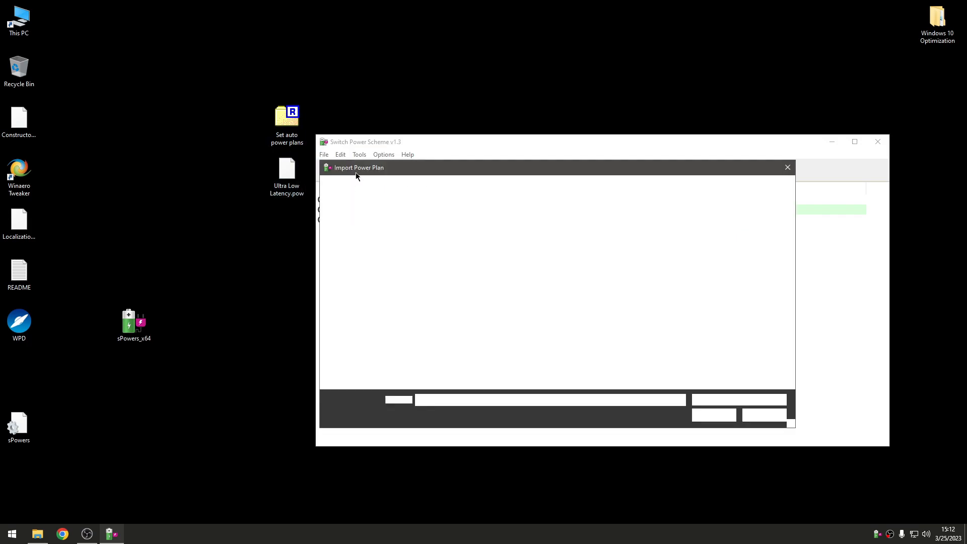
pyautogui.click(452, 257)
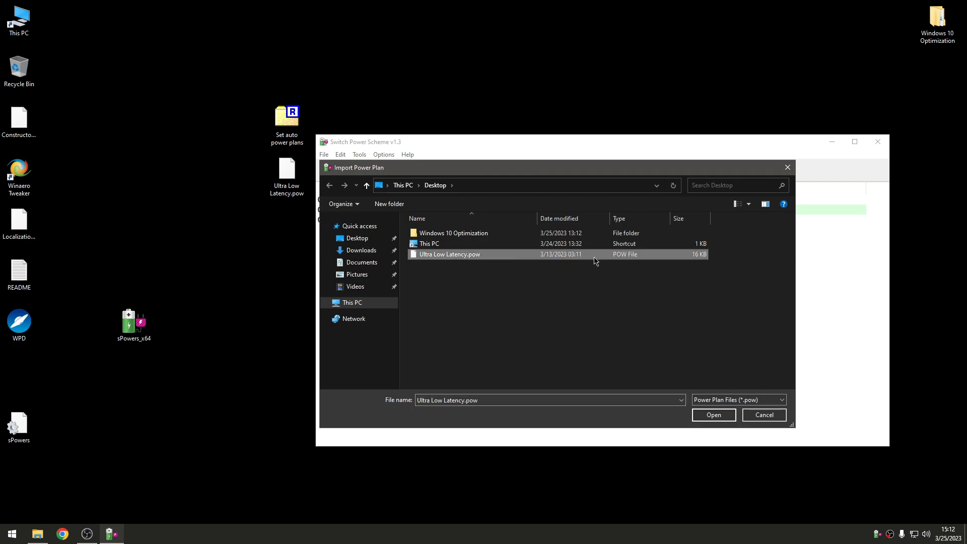
pyautogui.click(714, 414)
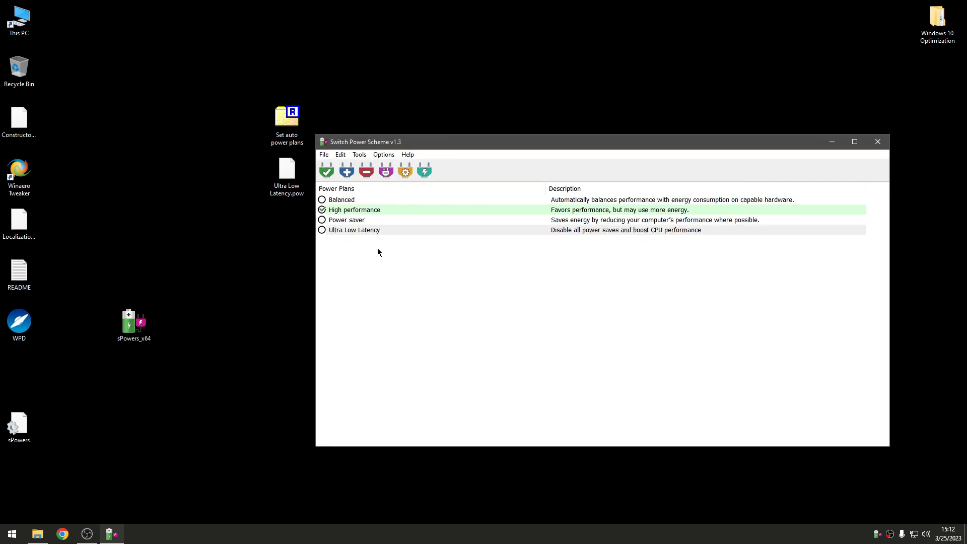
# Step: Activate the Ultra Low Latency power plan in Switch Power Scheme
pyautogui.click(334, 233)
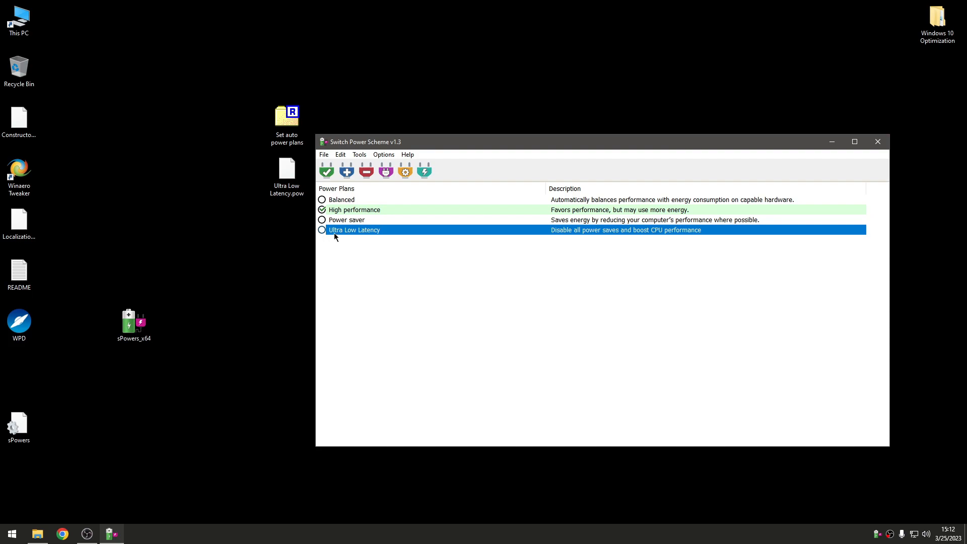
pyautogui.rightClick(349, 231)
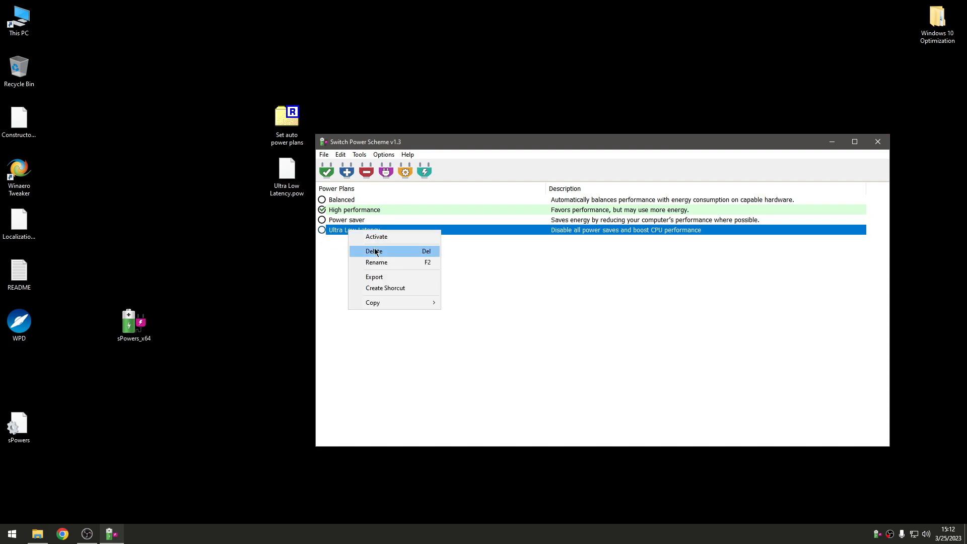
pyautogui.click(515, 272)
pyautogui.click(356, 231)
pyautogui.rightClick(356, 232)
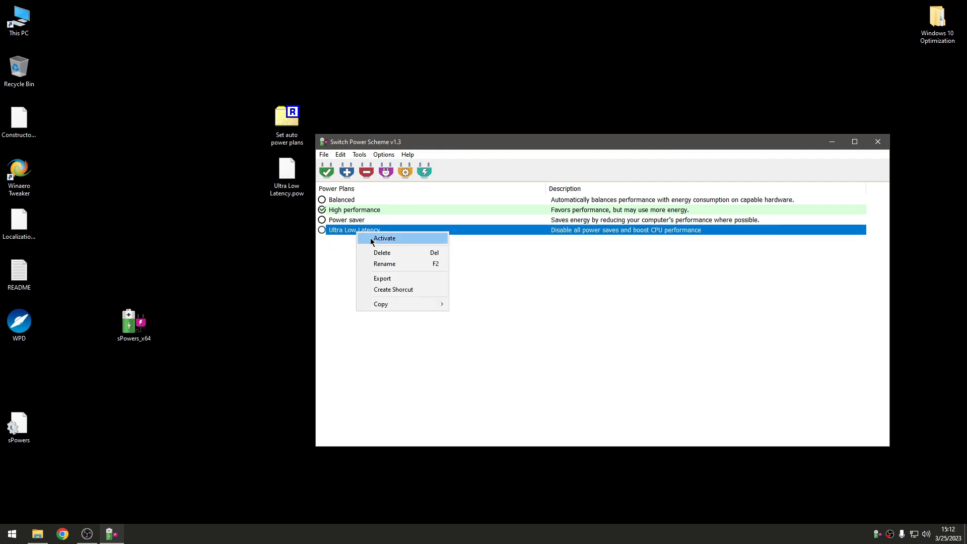
pyautogui.click(401, 240)
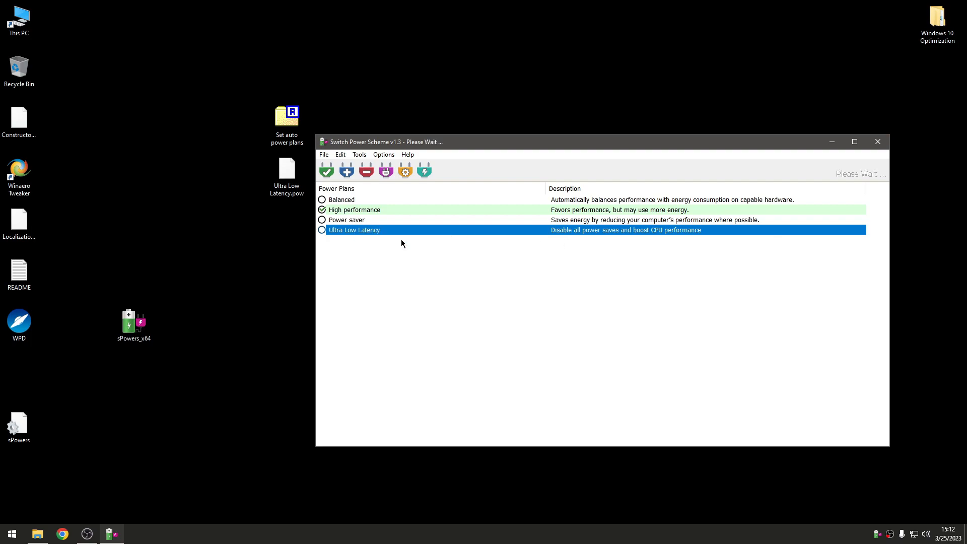
# Step: Delete the Balanced, High performance and Power saver plans, and close the Switch Power Scheme window
pyautogui.click(334, 201)
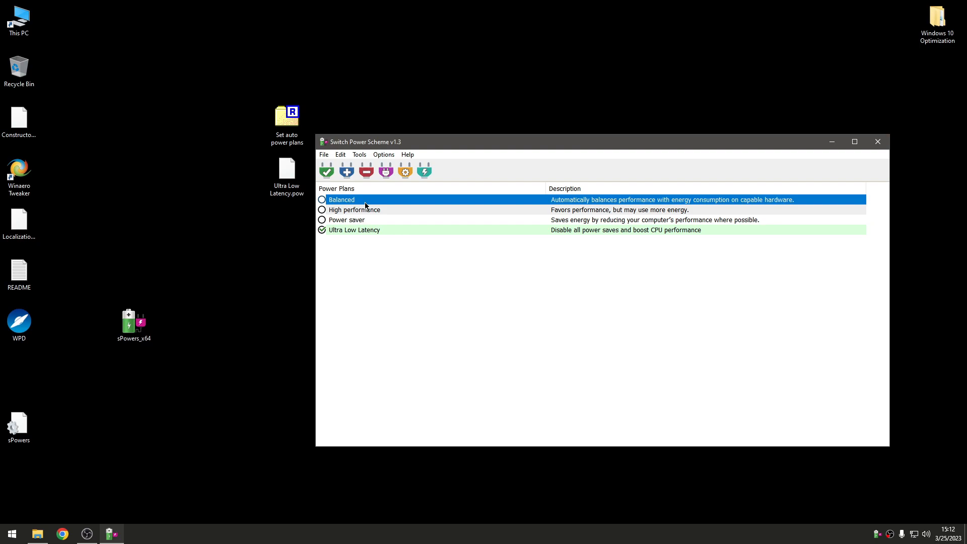
pyautogui.rightClick(366, 205)
pyautogui.click(399, 223)
pyautogui.click(513, 302)
pyautogui.click(365, 202)
pyautogui.rightClick(364, 201)
pyautogui.click(398, 223)
pyautogui.click(512, 300)
pyautogui.click(371, 202)
pyautogui.rightClick(366, 197)
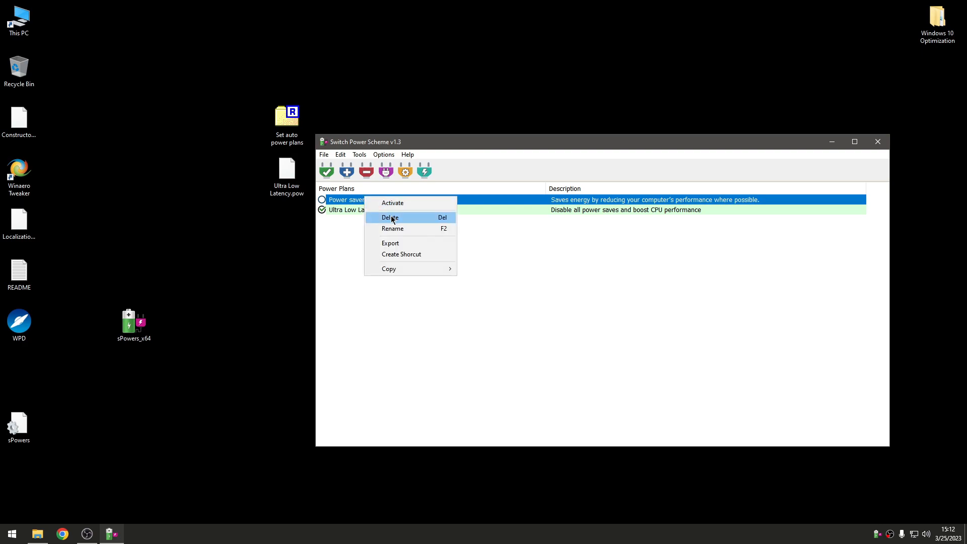
pyautogui.click(392, 218)
pyautogui.press('Return')
pyautogui.moveTo(406, 145); pyautogui.dragTo(392, 152)
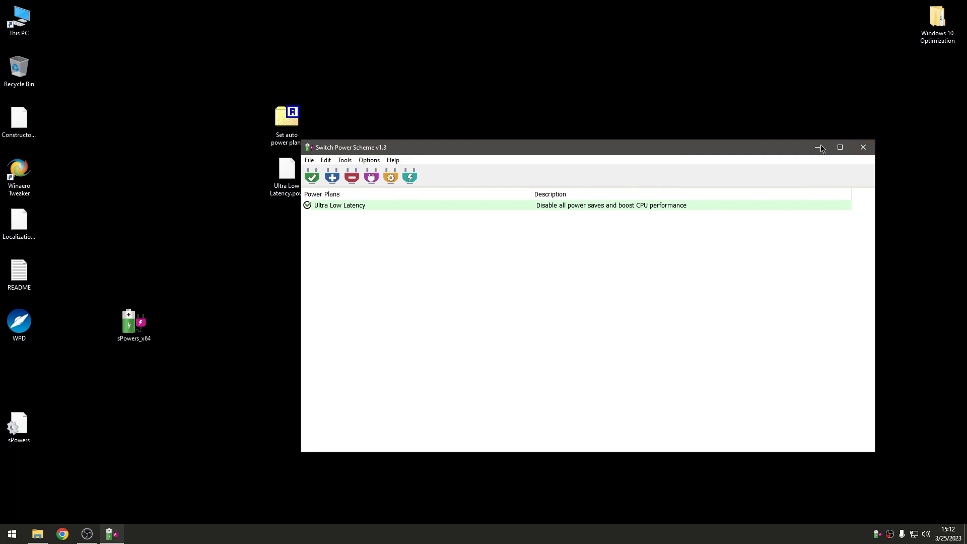
pyautogui.click(863, 148)
# Step: Try to permanently delete the sPowers and power plan files from the desktop
pyautogui.moveTo(119, 399); pyautogui.dragTo(172, 360)
pyautogui.moveTo(19, 425); pyautogui.dragTo(172, 375)
pyautogui.moveTo(63, 454); pyautogui.dragTo(384, 85)
pyautogui.hotkey('shift', 'Delete')
pyautogui.press('Return')
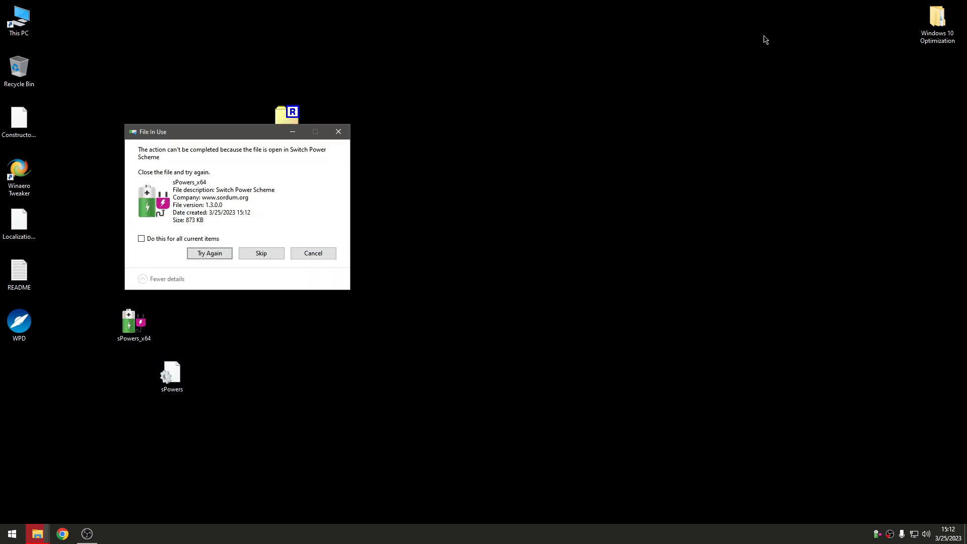
# Step: Exit the Switch Power Scheme background process and permanently delete the sPowers and power plan files from the desktop
pyautogui.press('Escape')
pyautogui.rightClick(877, 535)
pyautogui.click(875, 537)
pyautogui.moveTo(371, 439); pyautogui.dragTo(111, 312)
pyautogui.hotkey('shift', 'Delete')
pyautogui.press('Return')
pyautogui.doubleClick(938, 22)
pyautogui.click(27, 381)
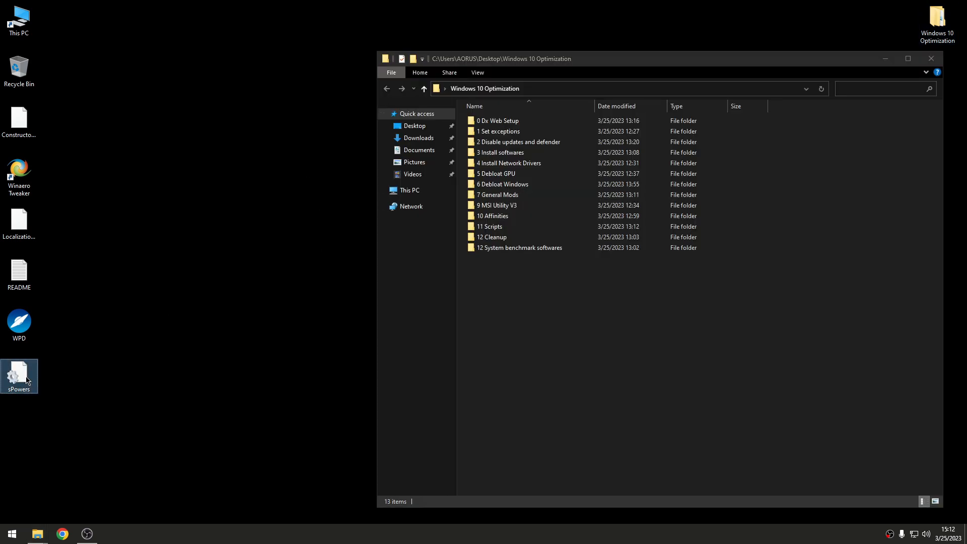
# Step: Open the 4 Windows Services - Drivers folder inside 7 General Mods of the Windows 10 Optimization folder
pyautogui.doubleClick(546, 195)
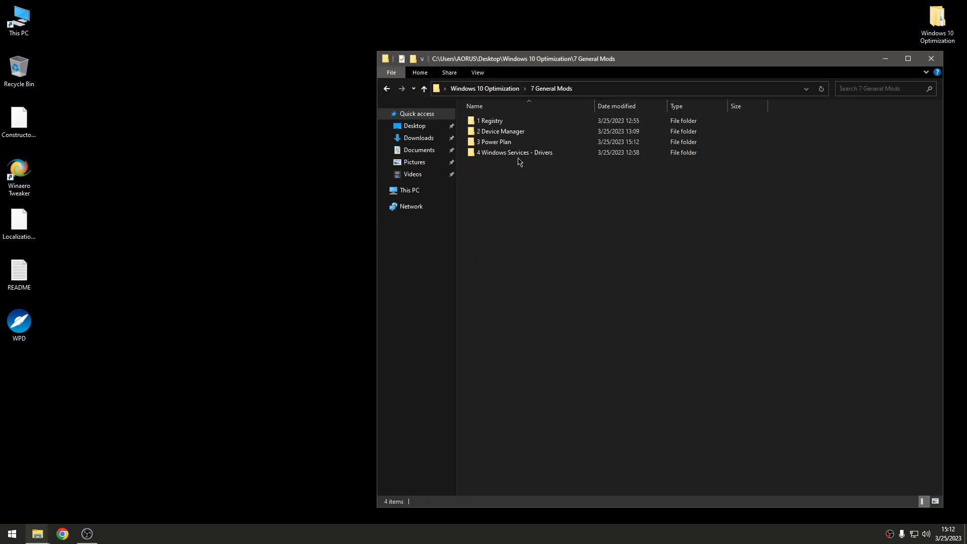
pyautogui.doubleClick(518, 154)
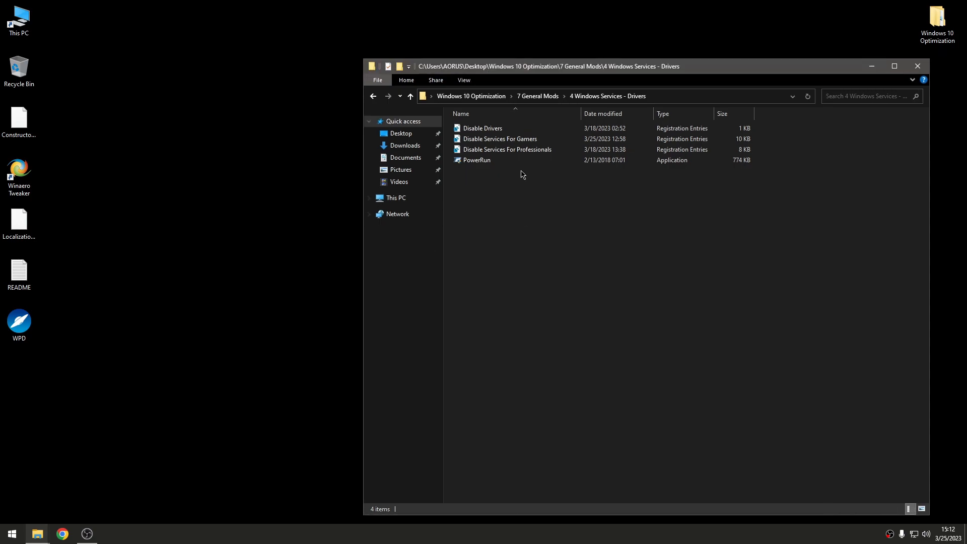
pyautogui.moveTo(541, 202); pyautogui.dragTo(527, 176)
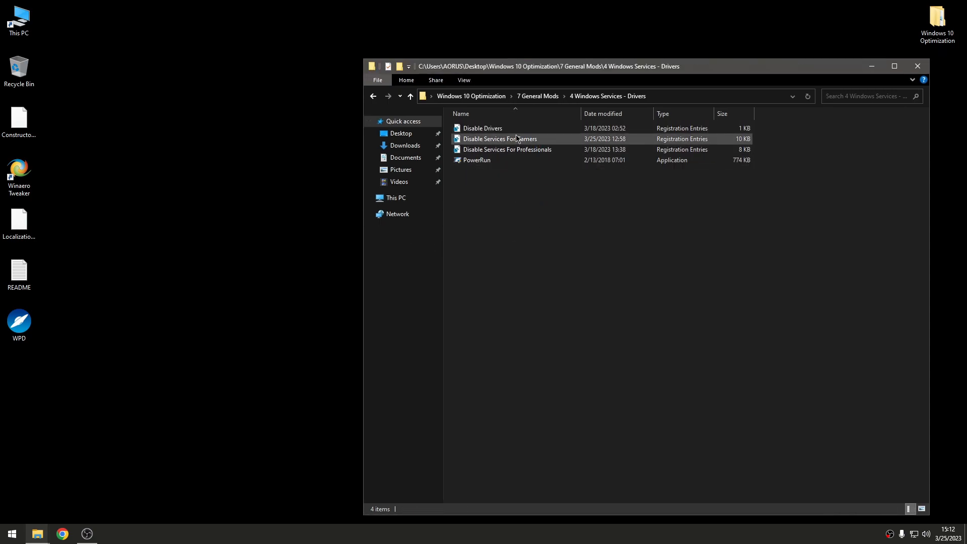
# Step: Review the contents of the Disable Drivers registry file in Notepad and close it
pyautogui.rightClick(517, 131)
pyautogui.click(529, 150)
pyautogui.moveTo(404, 202); pyautogui.dragTo(453, 174)
pyautogui.click(844, 41)
pyautogui.click(519, 300)
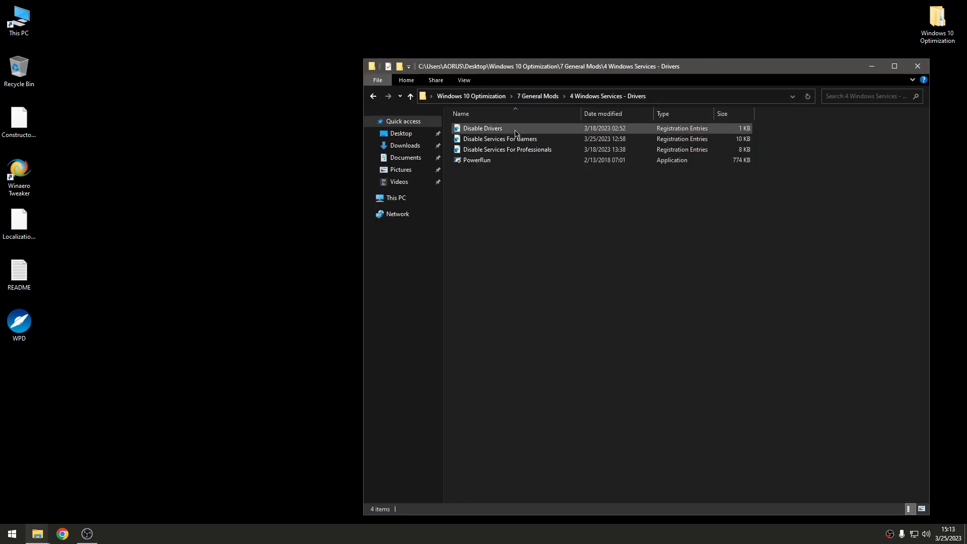
# Step: Merge the Disable Drivers registry file into the registry
pyautogui.doubleClick(516, 130)
pyautogui.click(557, 281)
pyautogui.click(591, 270)
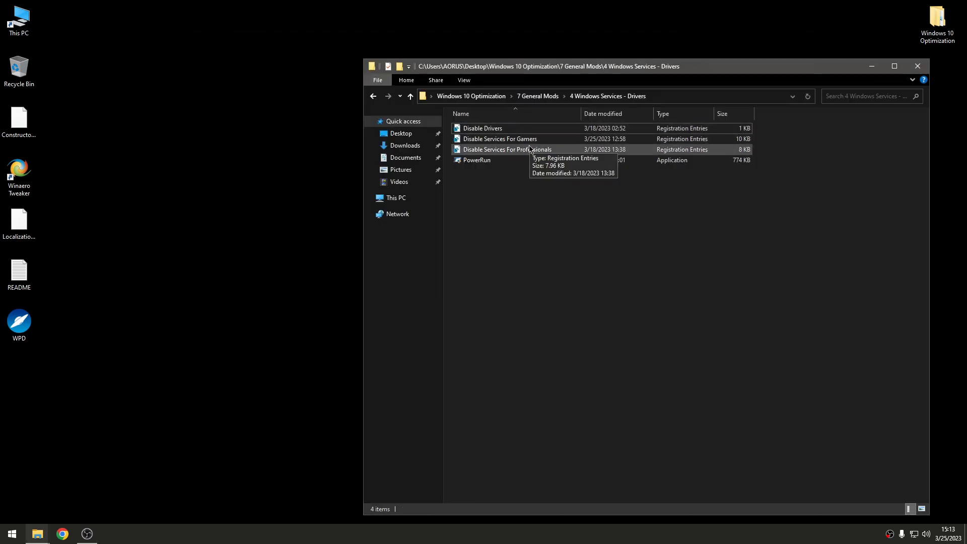
# Step: Try to merge Disable Services For Gamers directly into the registry
pyautogui.doubleClick(503, 139)
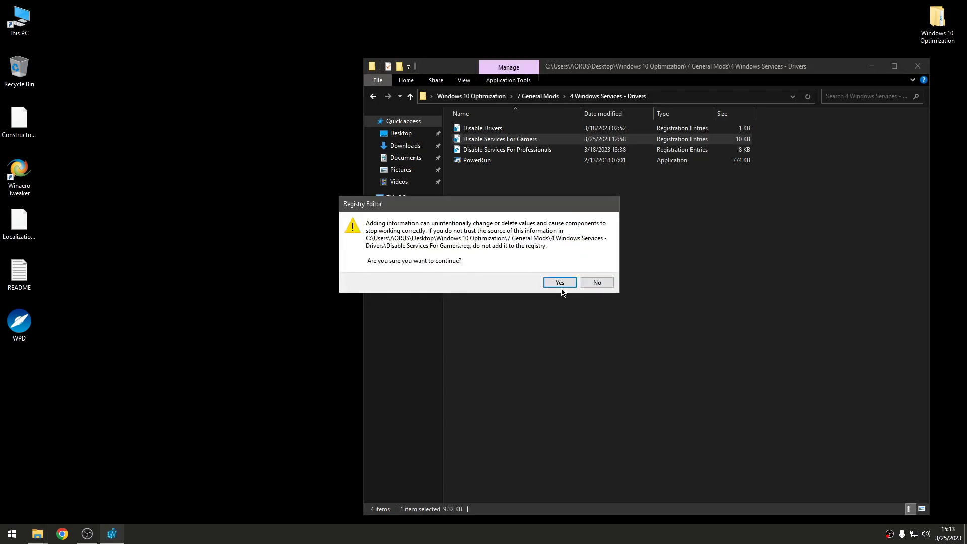
pyautogui.click(560, 283)
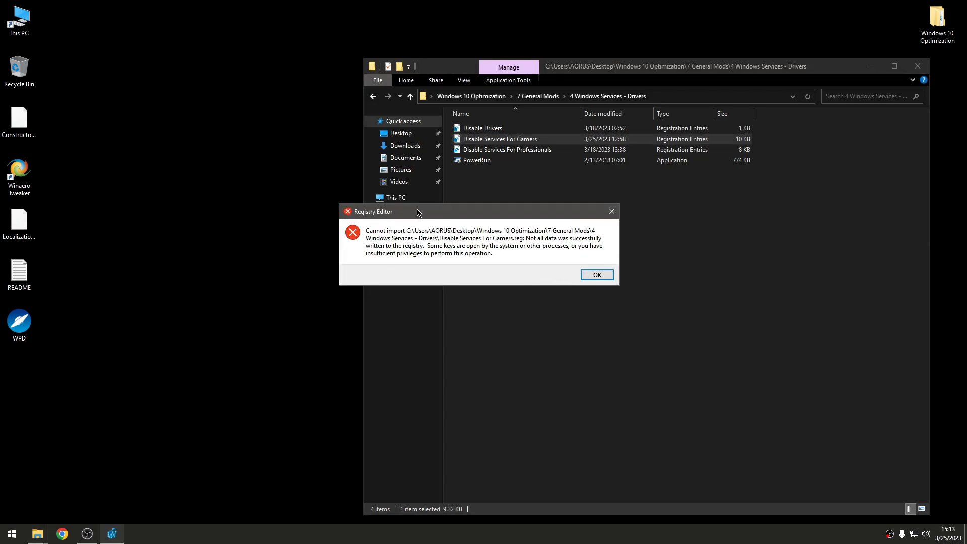
pyautogui.press('Return')
pyautogui.click(511, 248)
# Step: Import Disable Services For Gamers into the registry with elevated rights through PowerRun
pyautogui.moveTo(478, 141); pyautogui.dragTo(491, 167)
pyautogui.click(556, 286)
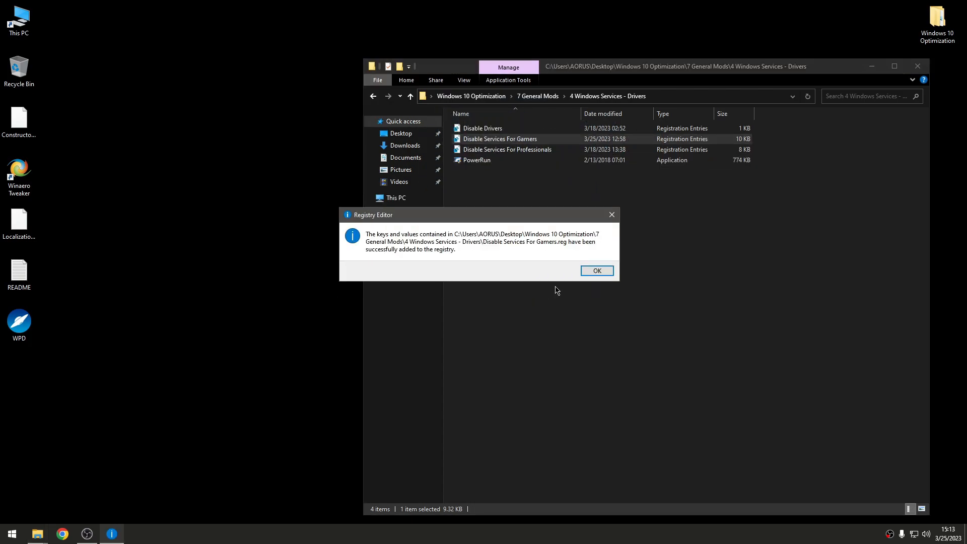
pyautogui.click(592, 272)
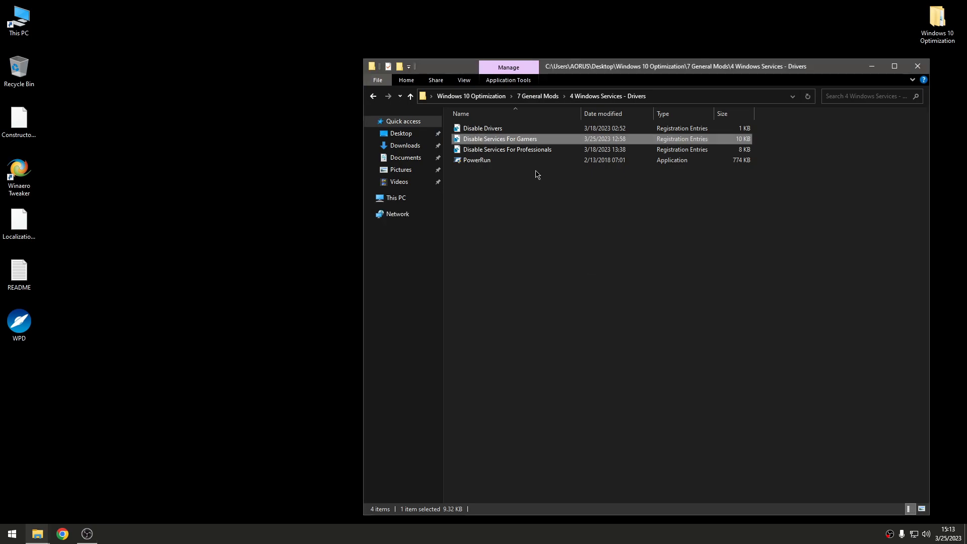
# Step: Examine the service entries in the Disable Services For Gamers registry file in Notepad and close it
pyautogui.rightClick(537, 144)
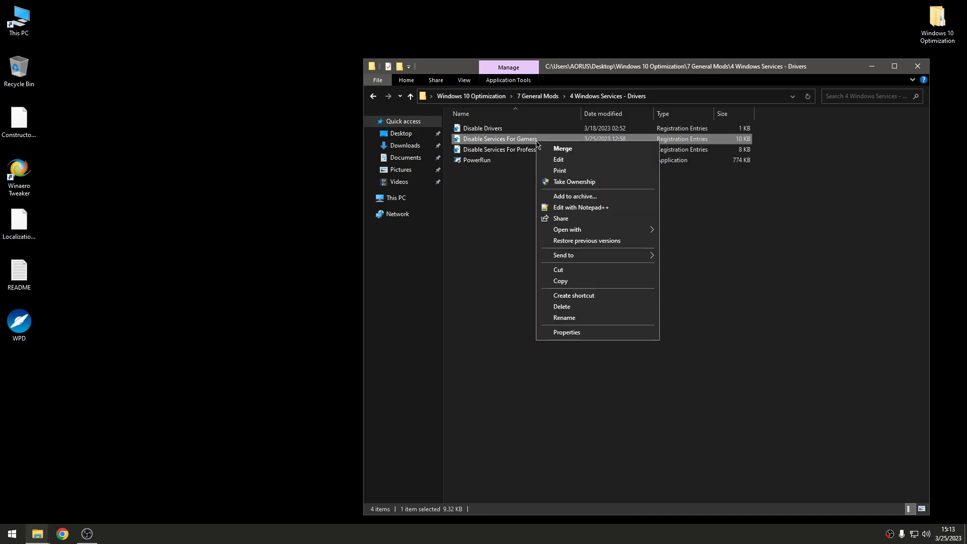
pyautogui.click(559, 160)
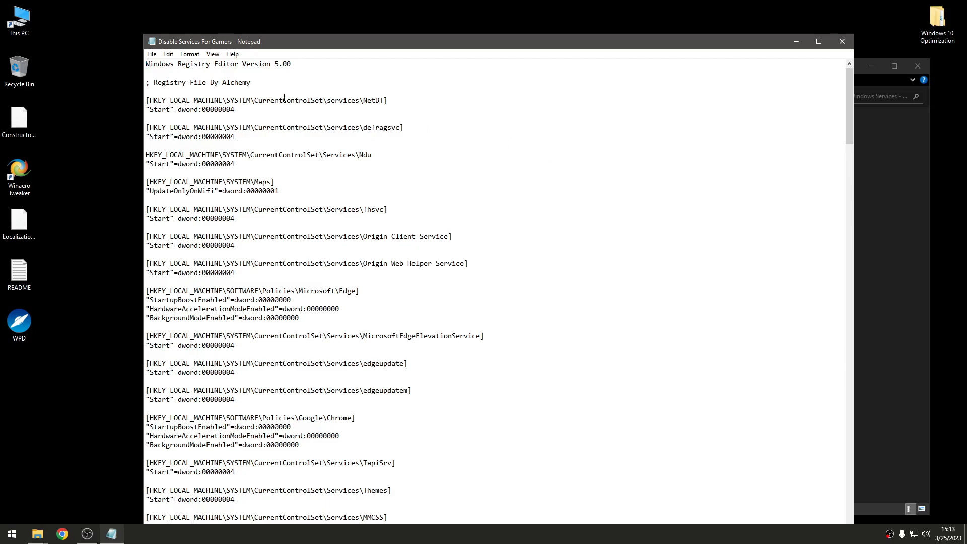
pyautogui.moveTo(390, 45); pyautogui.dragTo(455, 38)
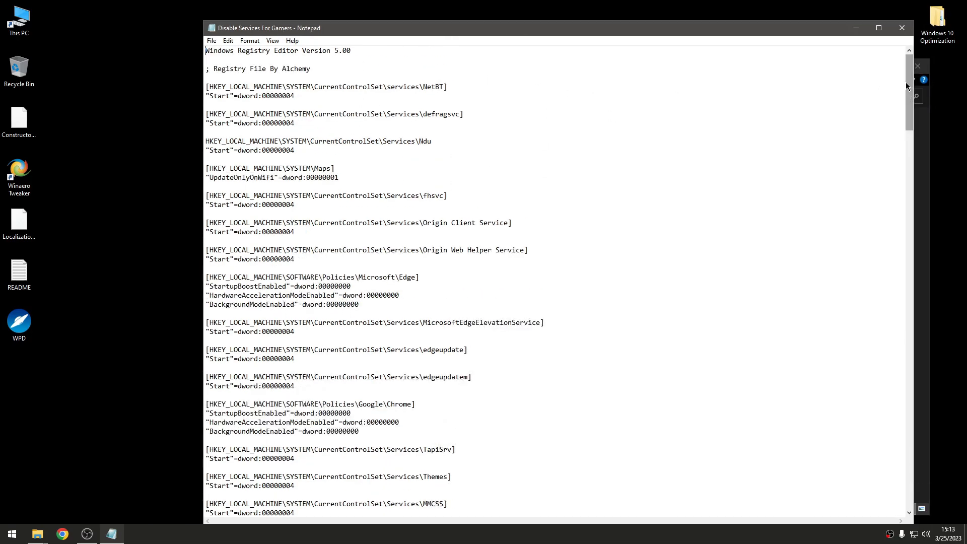
pyautogui.moveTo(307, 175); pyautogui.dragTo(191, 174)
pyautogui.moveTo(372, 195); pyautogui.dragTo(260, 123)
pyautogui.click(523, 245)
pyautogui.scroll(-7, 523, 245)
pyautogui.moveTo(372, 241); pyautogui.dragTo(197, 223)
pyautogui.click(619, 215)
pyautogui.moveTo(909, 135); pyautogui.dragTo(889, 99)
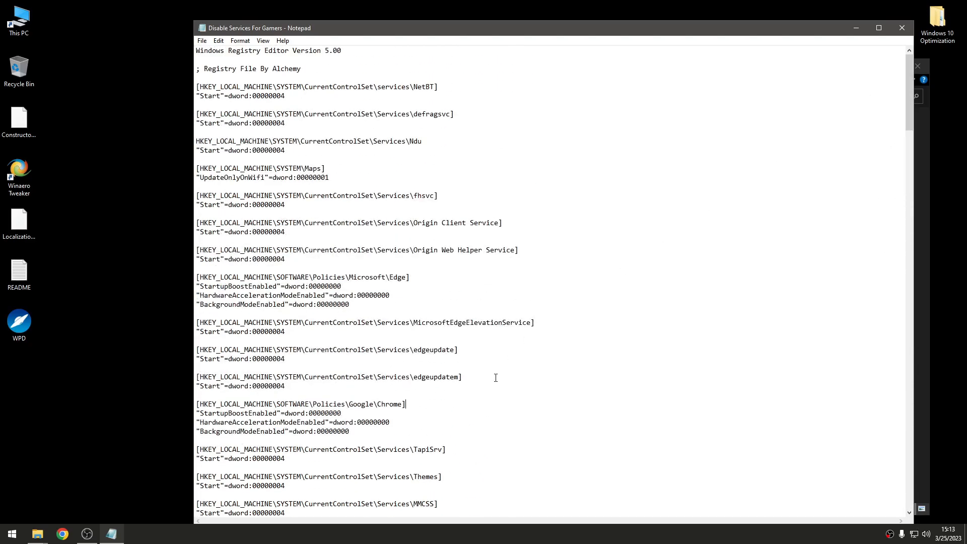
pyautogui.click(912, 27)
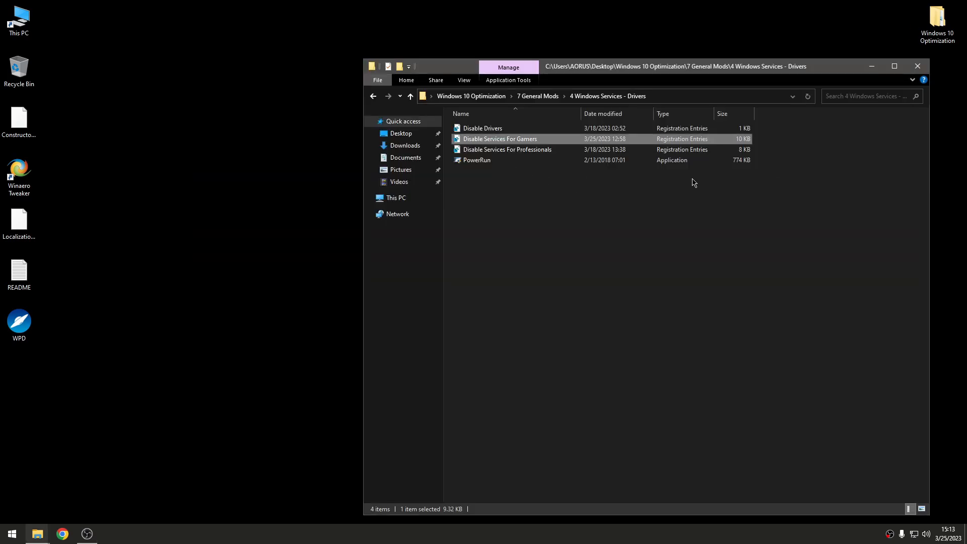
# Step: Go to the 9 MSI Utility V3 folder and run MSI Utility V3 as administrator
pyautogui.click(478, 162)
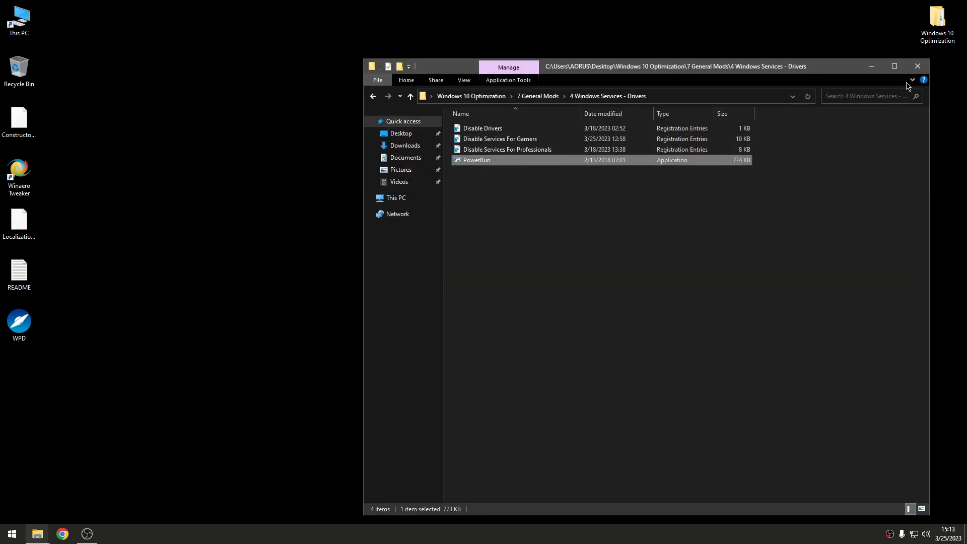
pyautogui.click(375, 97)
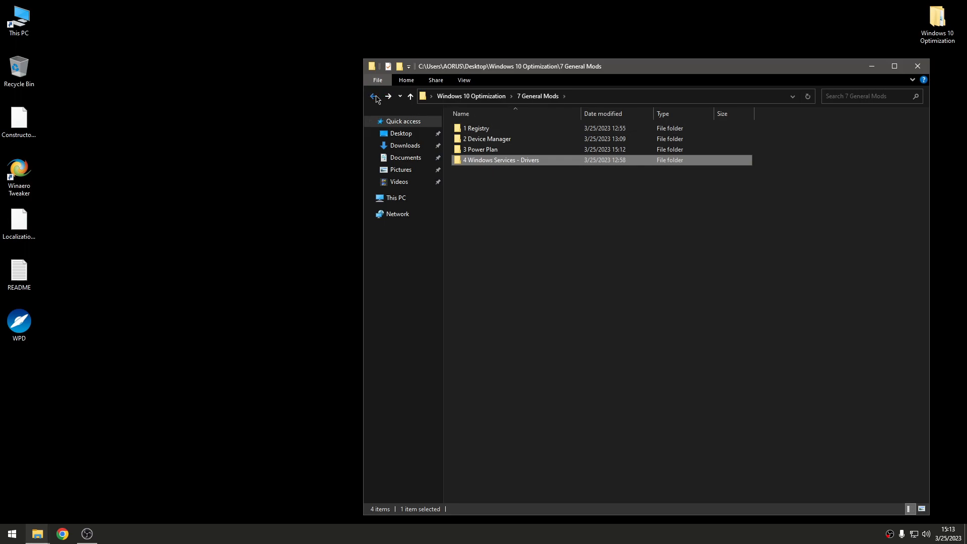
pyautogui.click(374, 97)
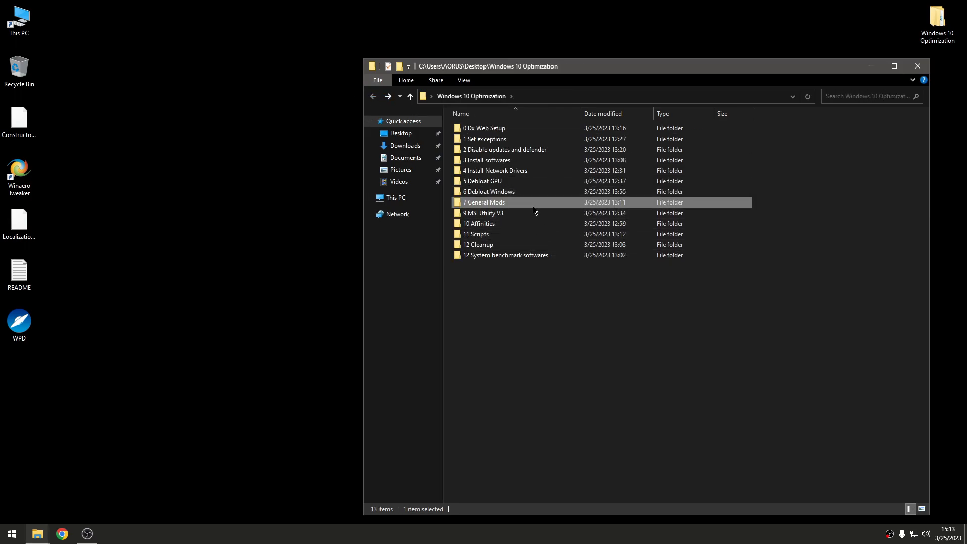
pyautogui.doubleClick(529, 214)
pyautogui.rightClick(492, 130)
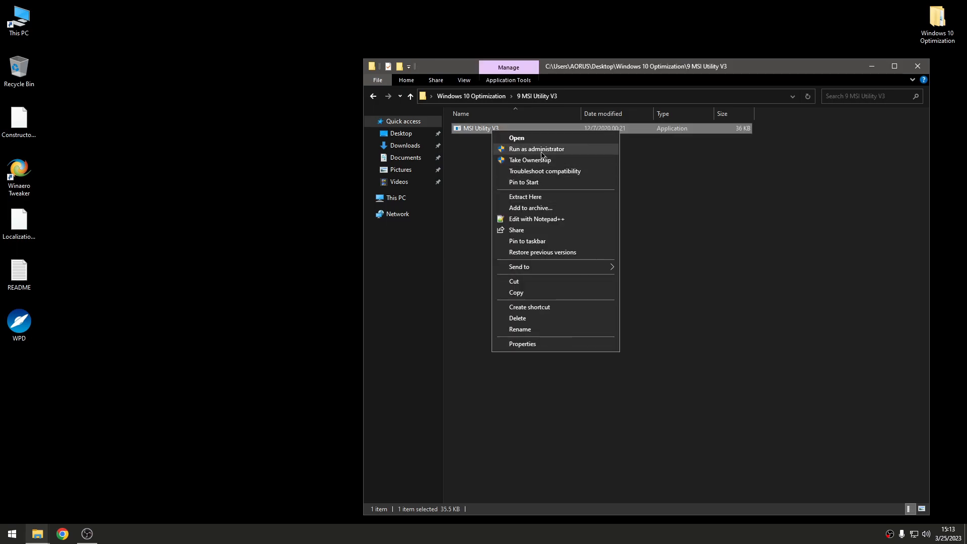
pyautogui.click(537, 149)
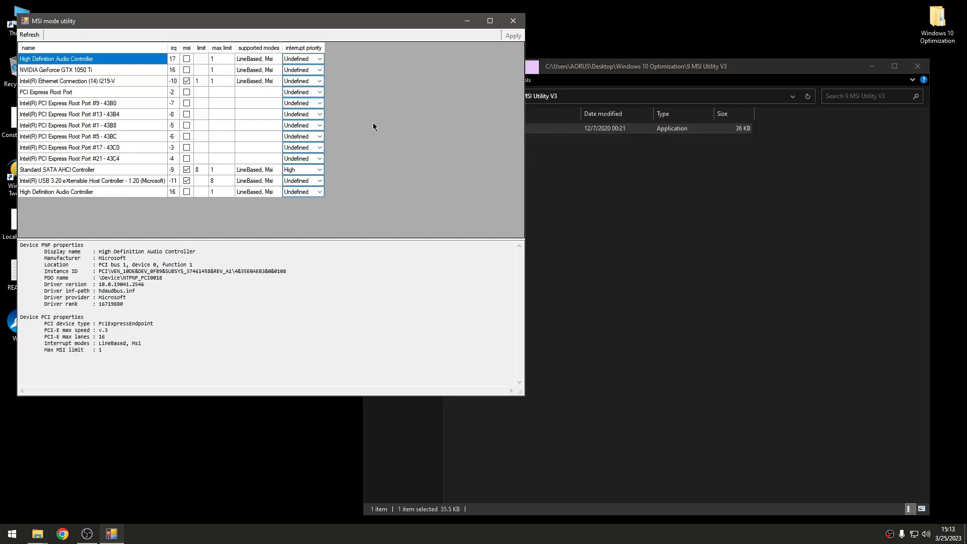
pyautogui.moveTo(298, 25); pyautogui.dragTo(525, 82)
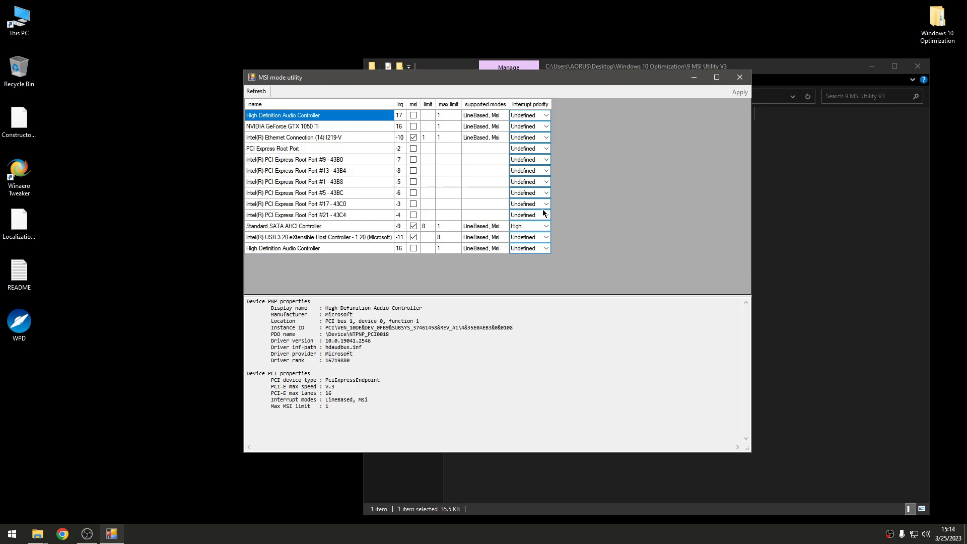
pyautogui.moveTo(476, 79); pyautogui.dragTo(487, 82)
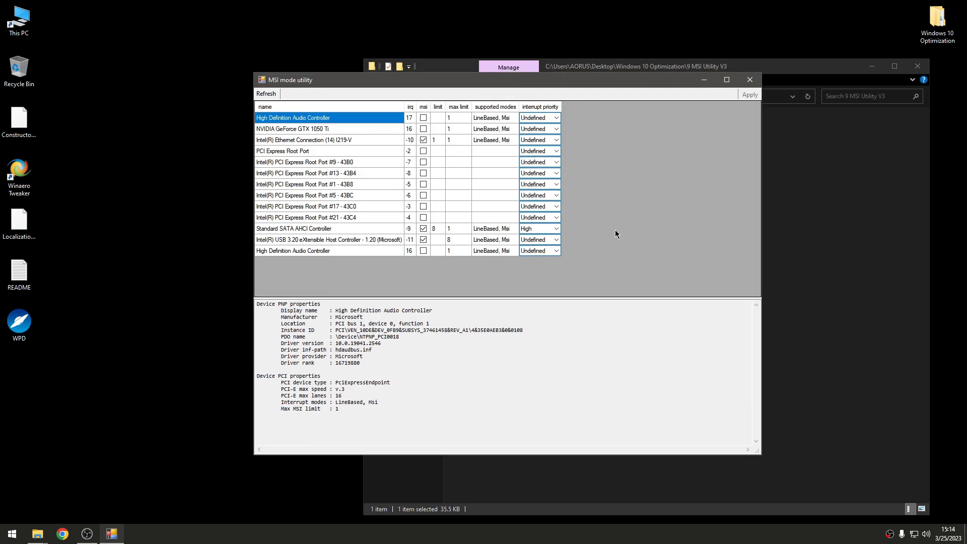
pyautogui.moveTo(577, 80); pyautogui.dragTo(616, 94)
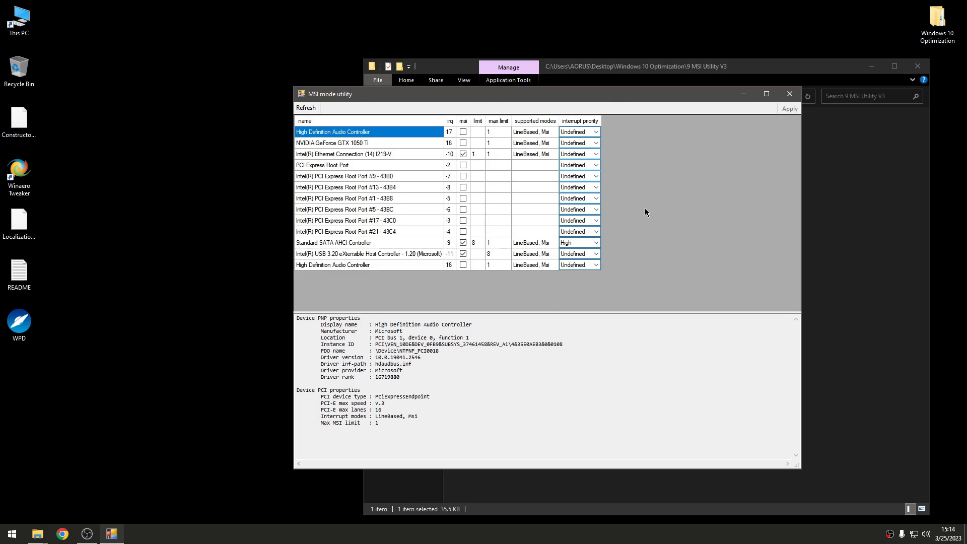
pyautogui.click(463, 132)
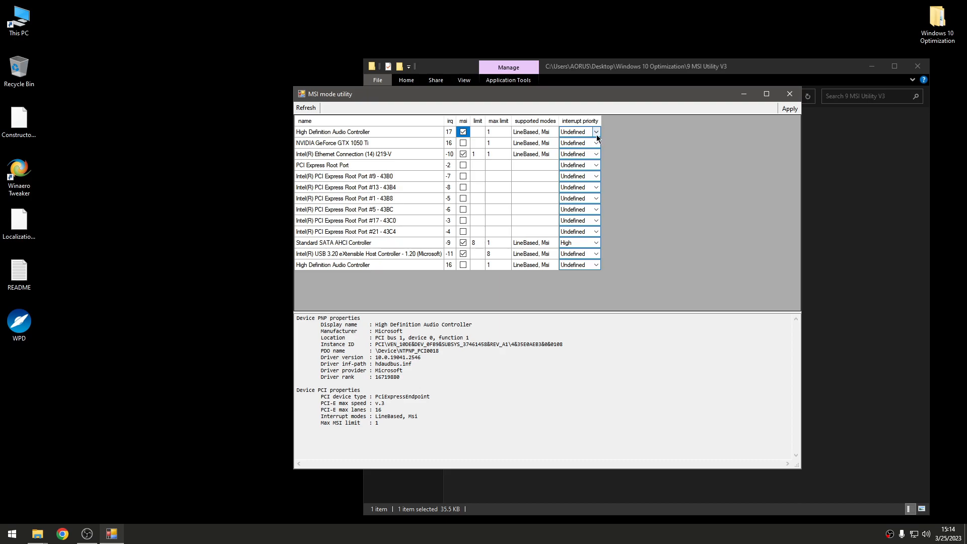
pyautogui.click(594, 132)
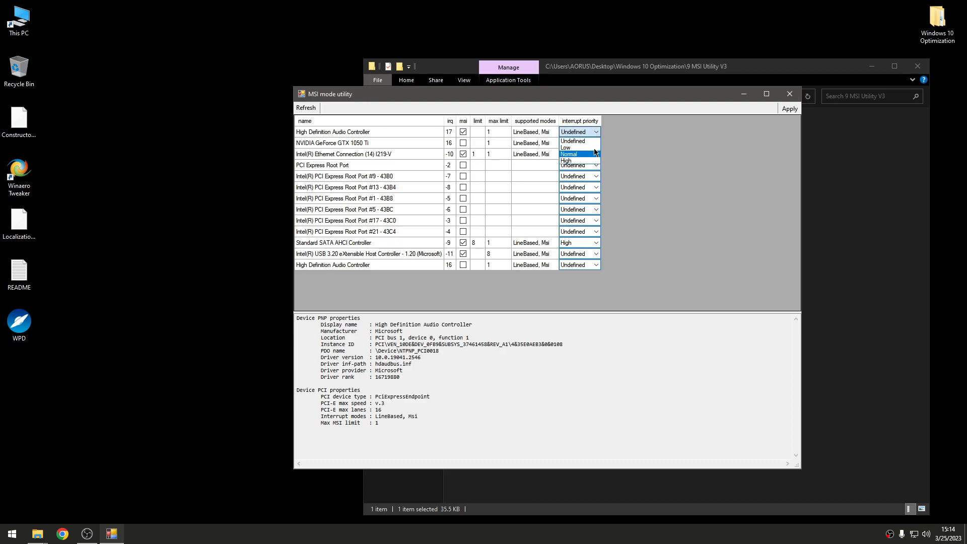
pyautogui.click(566, 148)
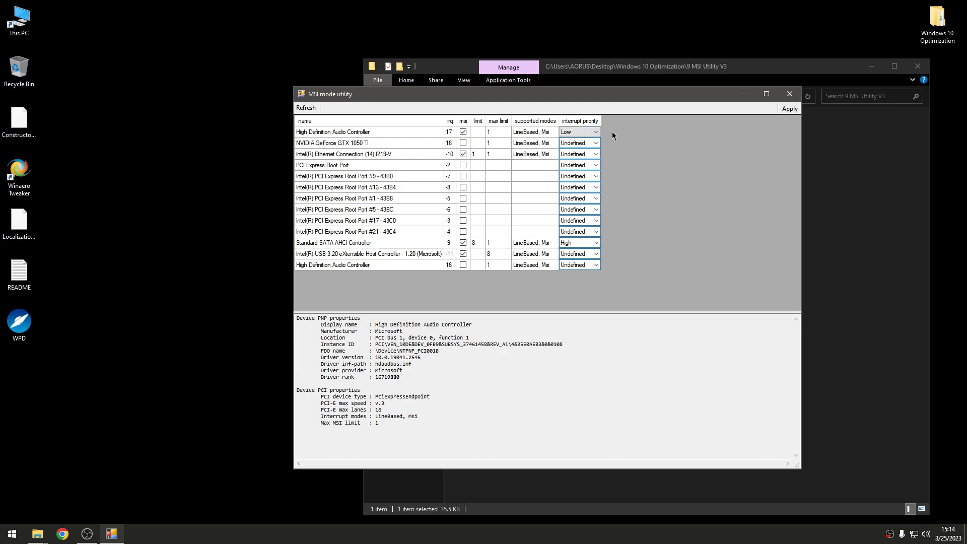
pyautogui.click(464, 133)
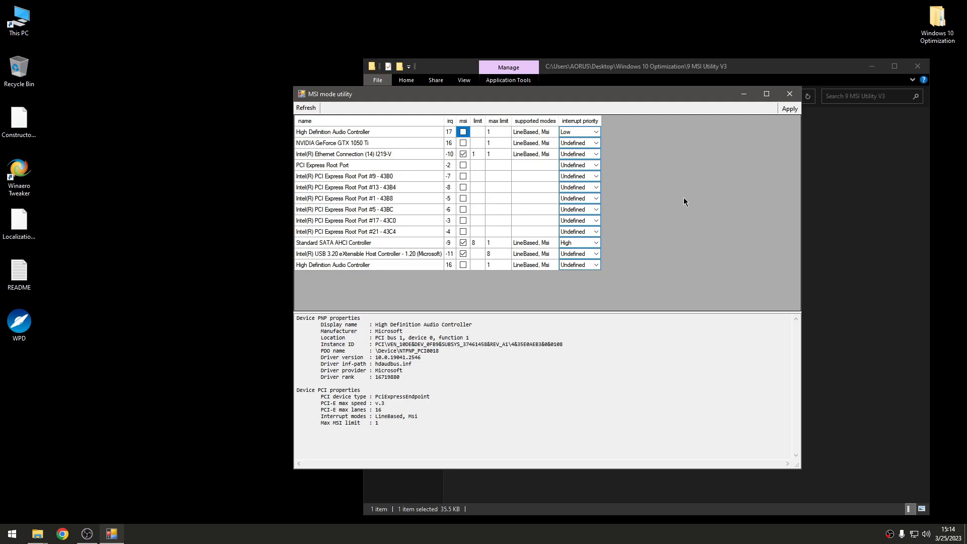
pyautogui.click(576, 132)
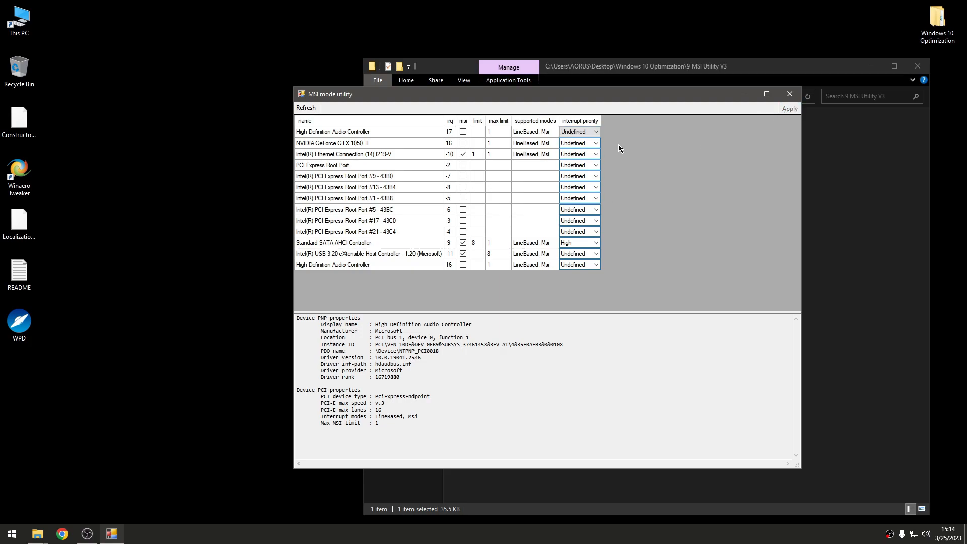
# Step: Enable MSI mode for the NVIDIA GeForce GTX 1050 Ti and apply High interrupt priority to it and the Intel Ethernet Connection I219-V
pyautogui.click(463, 144)
pyautogui.click(590, 145)
pyautogui.click(570, 171)
pyautogui.click(596, 154)
pyautogui.click(569, 183)
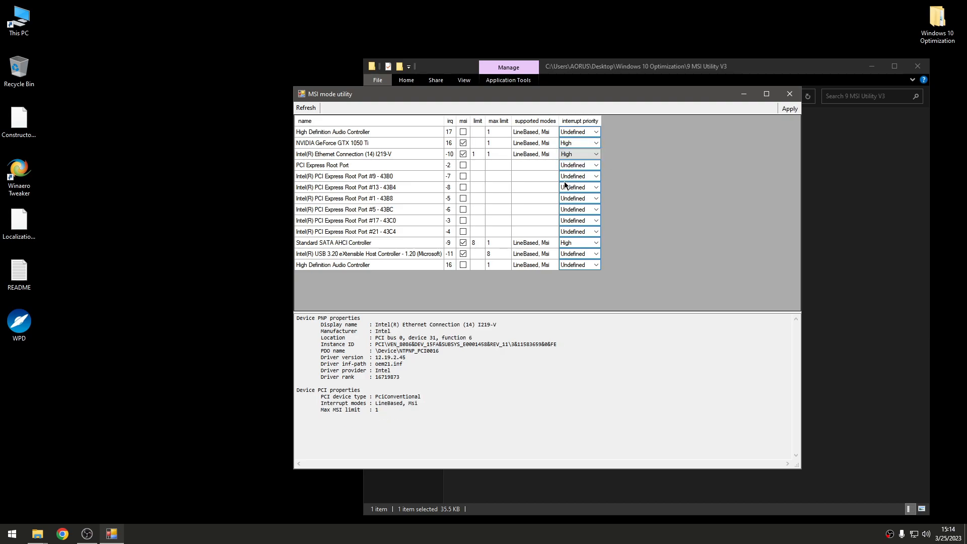
pyautogui.click(351, 146)
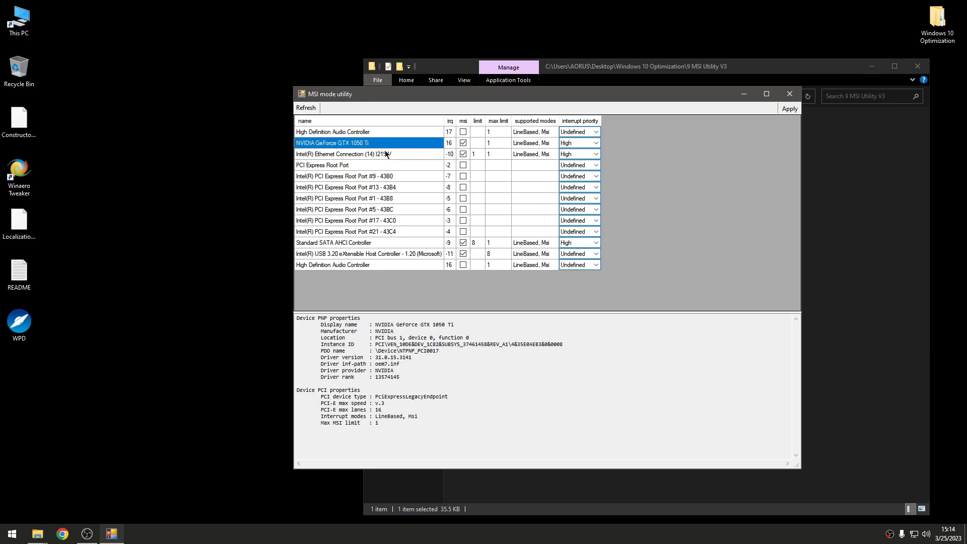
pyautogui.click(386, 154)
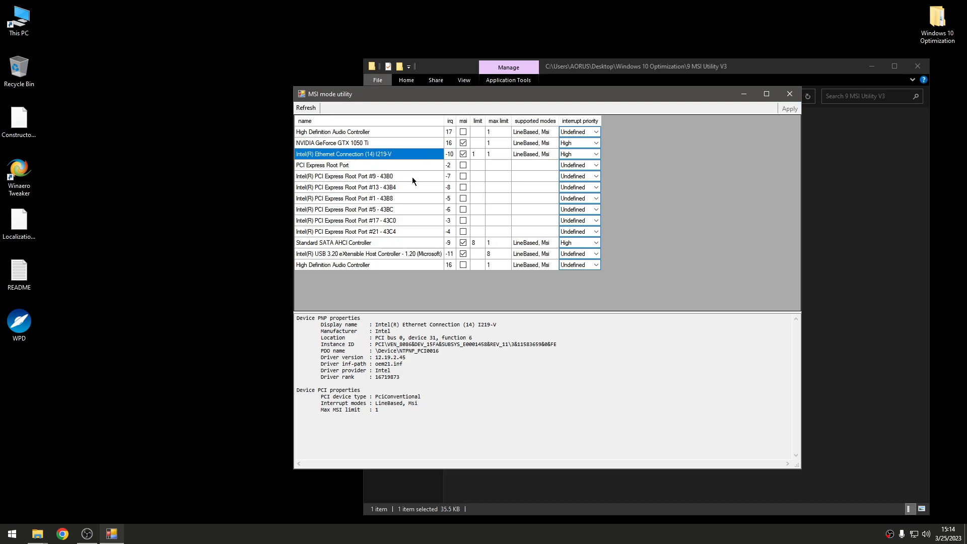
# Step: Enable MSI mode for the PCI Express Root Port, set its interrupt priority to High and apply the changes
pyautogui.click(344, 167)
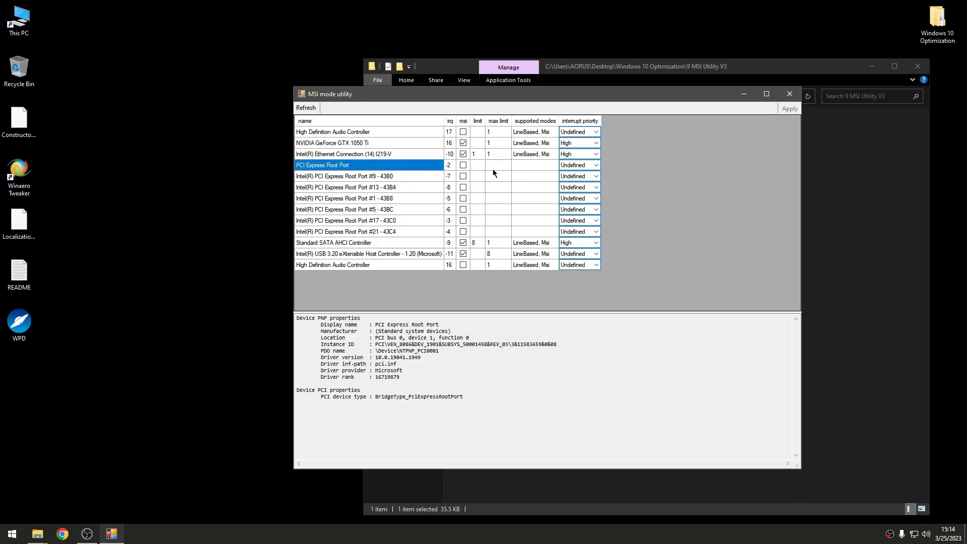
pyautogui.click(464, 166)
pyautogui.click(596, 165)
pyautogui.click(574, 194)
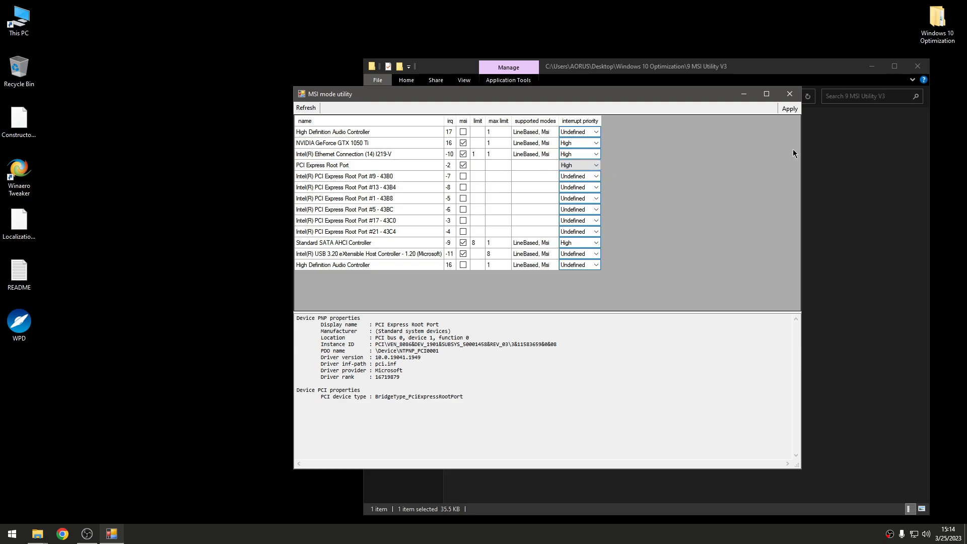
pyautogui.click(784, 109)
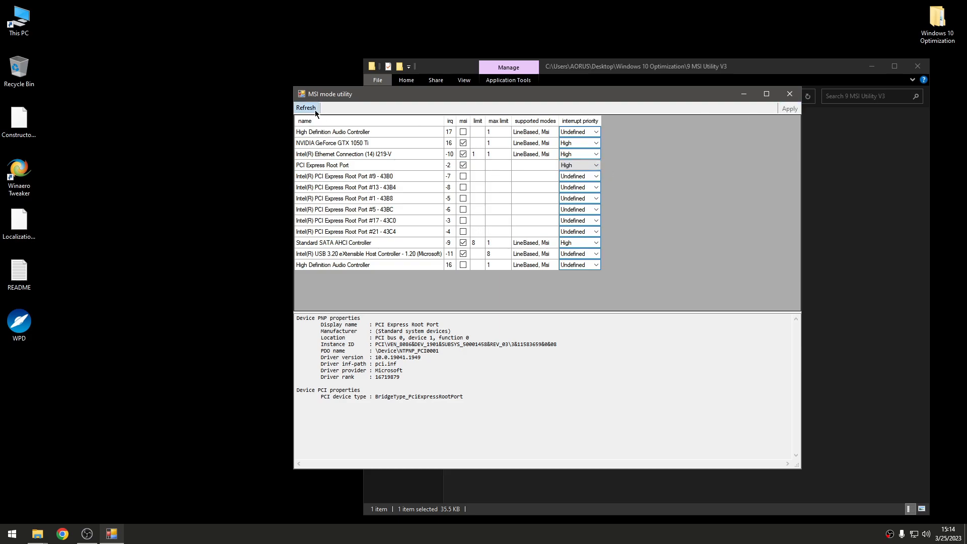
# Step: Examine and compare the device properties of the PCI Express Root Port and the NVIDIA GeForce GTX 1050 Ti
pyautogui.click(323, 168)
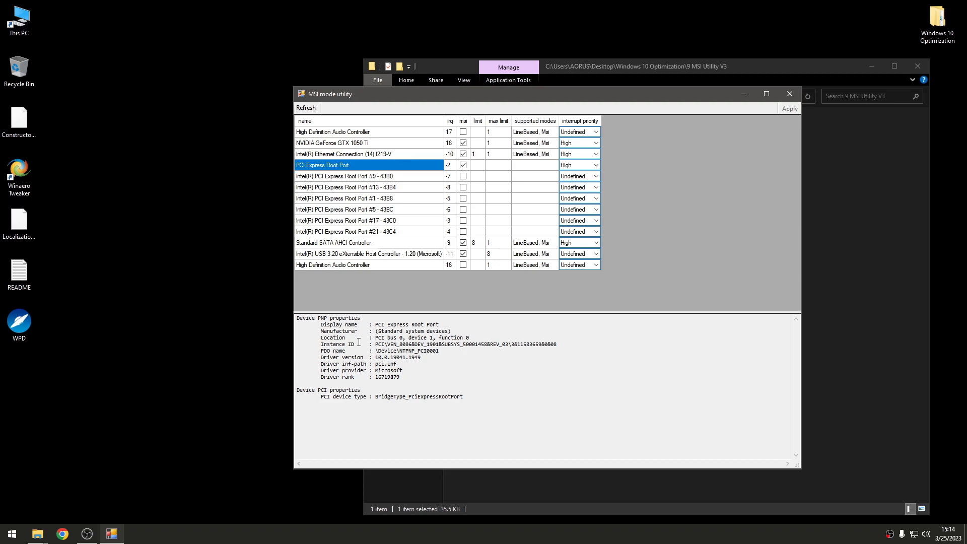
pyautogui.moveTo(322, 337)
pyautogui.mouseDown()
pyautogui.moveTo(470, 338)
pyautogui.moveTo(322, 342)
pyautogui.mouseUp()
pyautogui.click(376, 144)
pyautogui.click(321, 341)
pyautogui.click(343, 166)
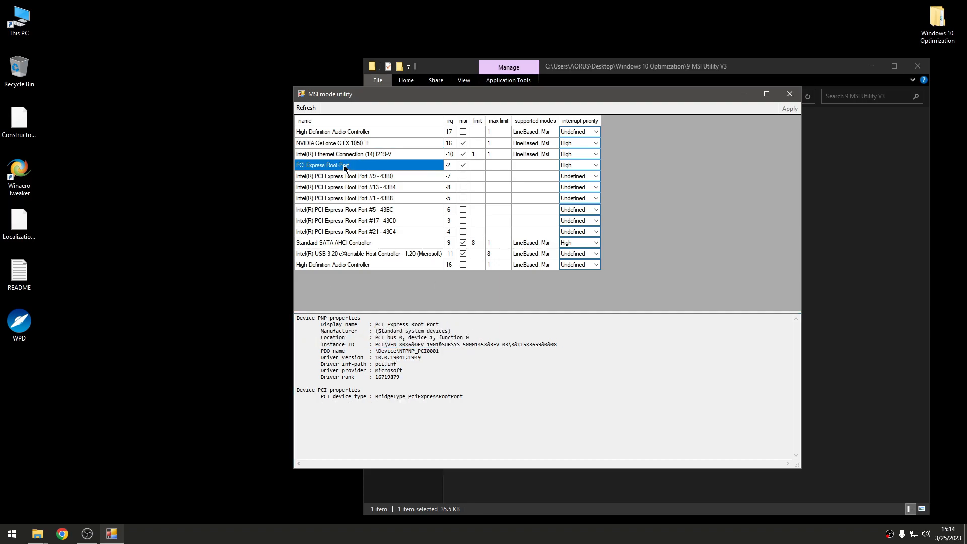
pyautogui.click(352, 144)
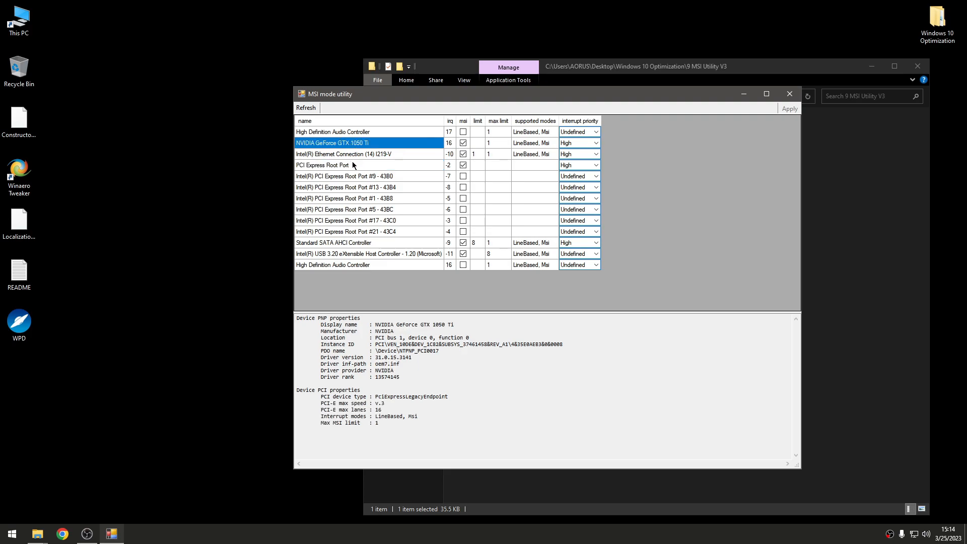
pyautogui.click(352, 163)
pyautogui.click(348, 142)
pyautogui.press('super+x')
pyautogui.click(335, 166)
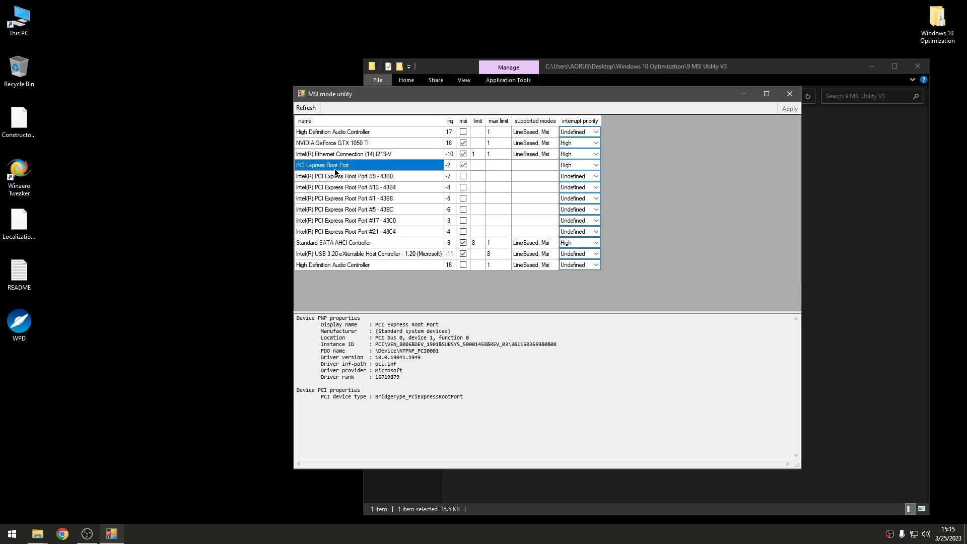
# Step: Open Device Manager and arrange the device tree by connection
pyautogui.rightClick(12, 534)
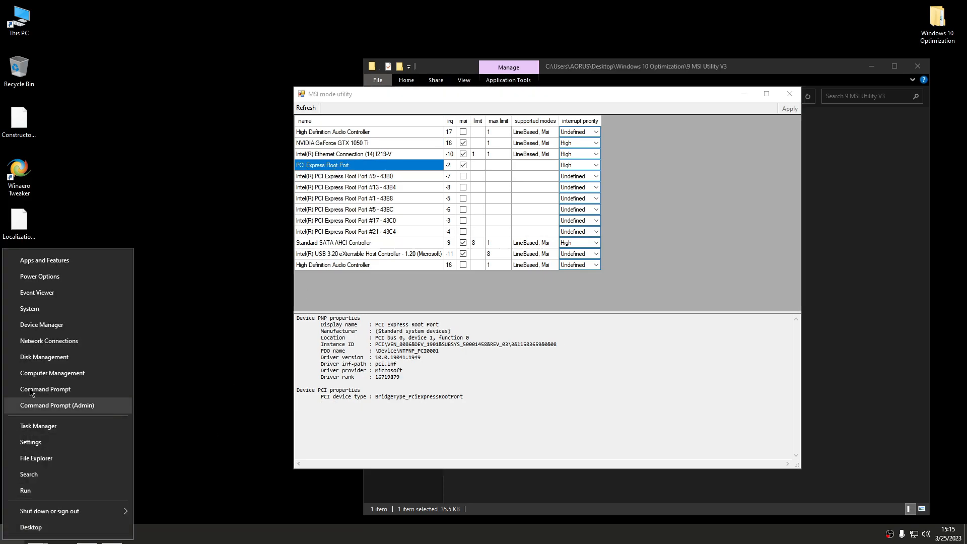
pyautogui.click(61, 325)
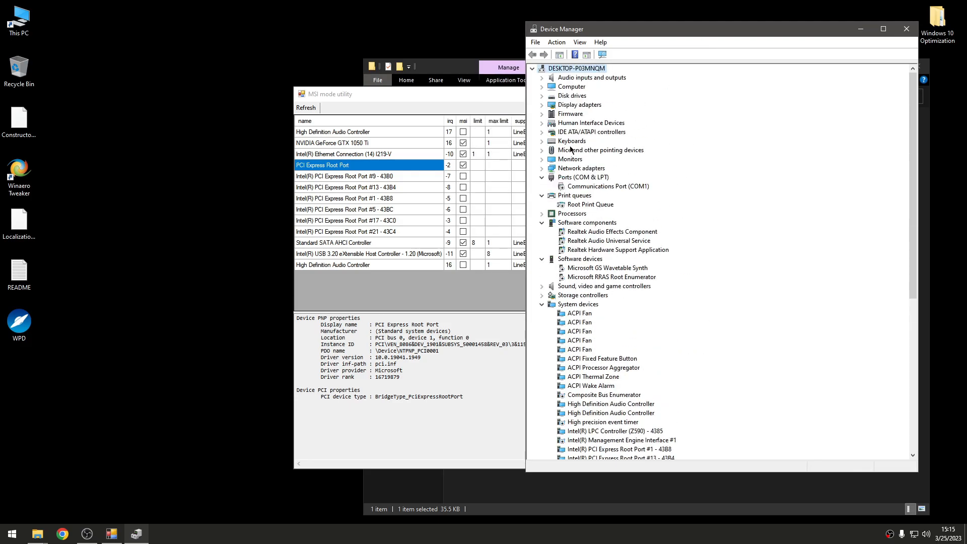
pyautogui.click(543, 105)
pyautogui.click(568, 115)
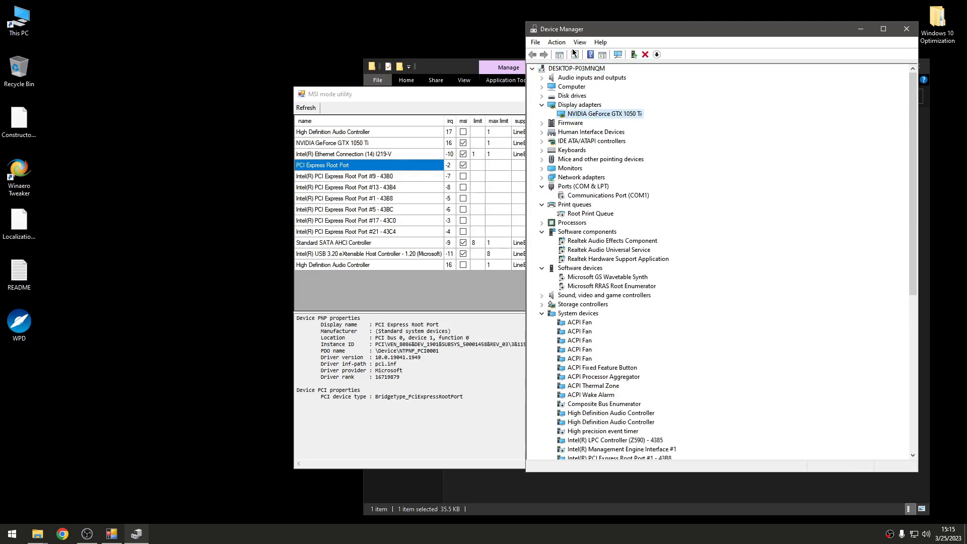
pyautogui.click(600, 43)
pyautogui.moveTo(580, 44)
pyautogui.click(597, 66)
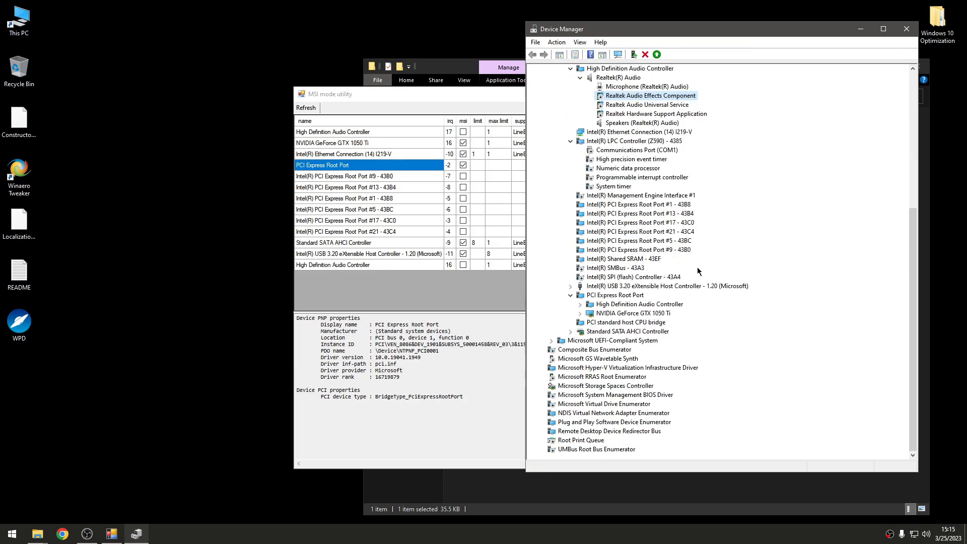
# Step: Check the location of the PCI Express Root Port in its device properties and close them
pyautogui.rightClick(594, 295)
pyautogui.click(626, 353)
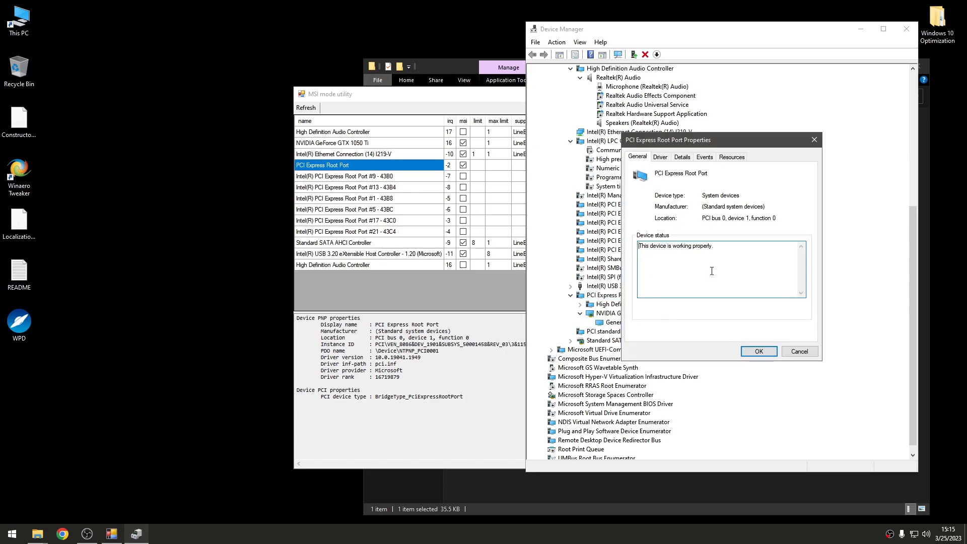
pyautogui.moveTo(777, 217); pyautogui.dragTo(702, 219)
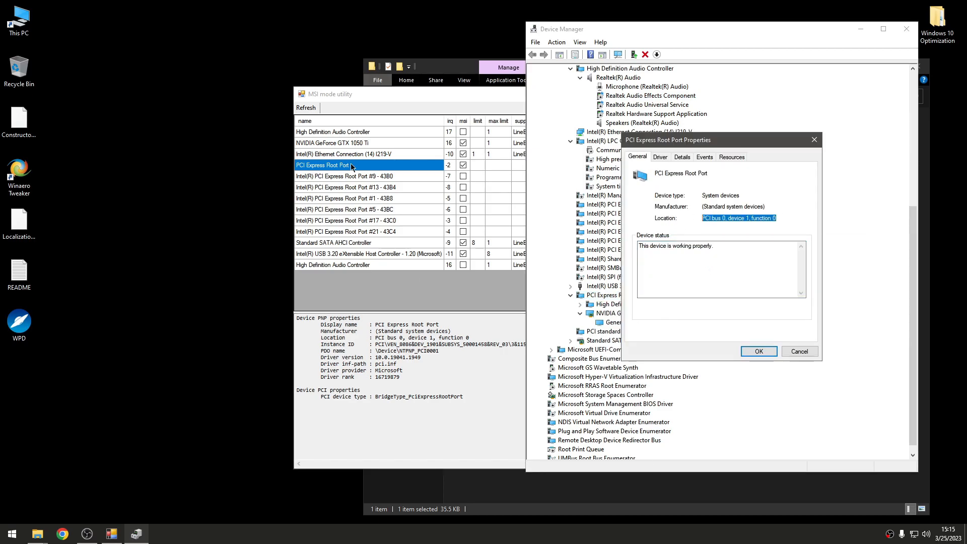
pyautogui.click(751, 352)
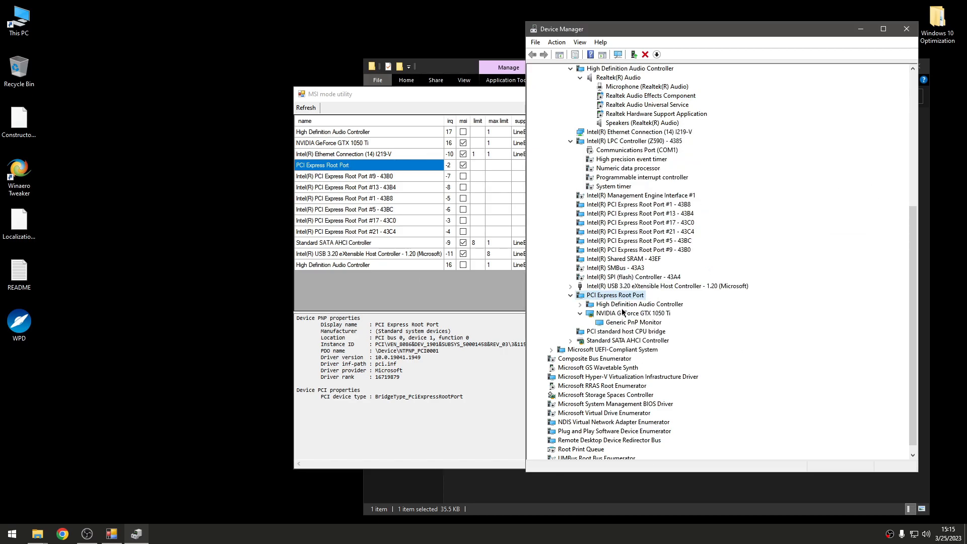
# Step: Examine how the PCI Express Root Port and the NVIDIA GeForce GTX 1050 Ti relate in the connection tree, and close Device Manager
pyautogui.click(623, 313)
pyautogui.click(597, 296)
pyautogui.click(594, 316)
pyautogui.click(604, 295)
pyautogui.click(628, 316)
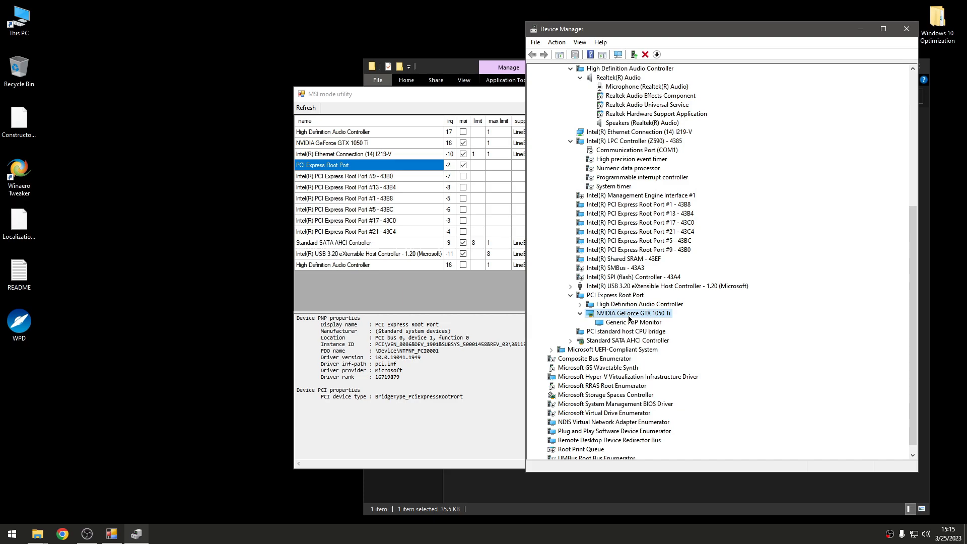
pyautogui.click(629, 297)
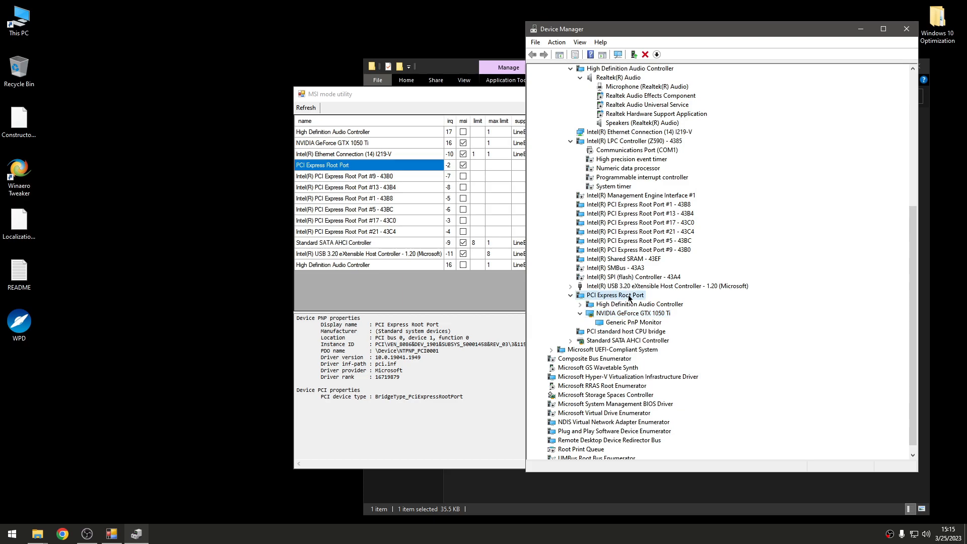
pyautogui.click(907, 29)
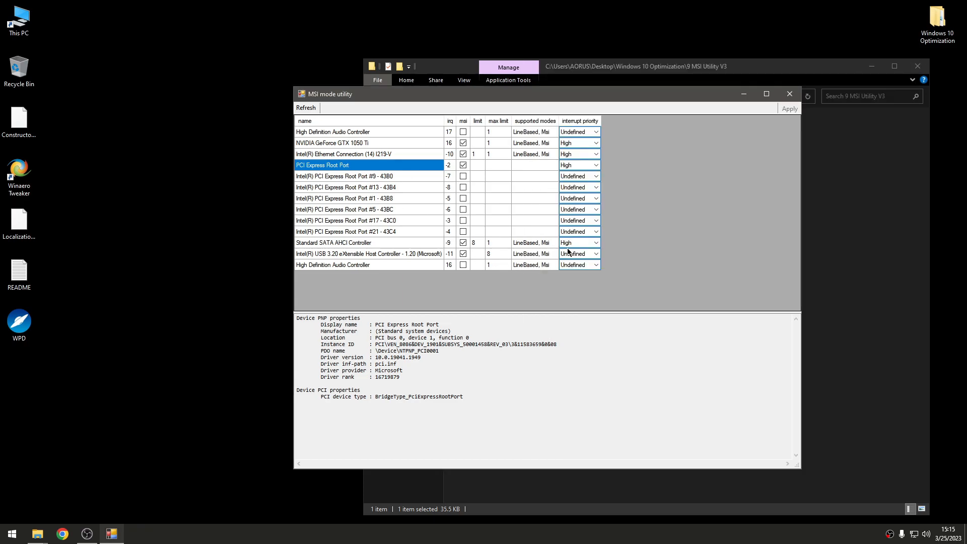
# Step: Apply High interrupt priority to the Intel USB 3.20 eXtensible Host Controller and refresh the device list
pyautogui.click(592, 254)
pyautogui.click(575, 284)
pyautogui.click(334, 255)
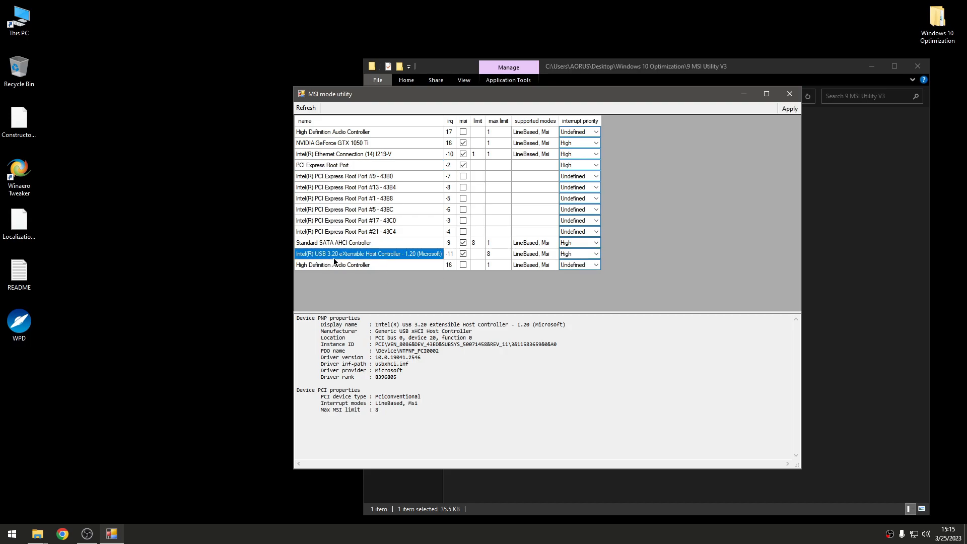
pyautogui.click(790, 109)
pyautogui.click(305, 107)
# Step: Disable MSI mode for the Standard SATA AHCI Controller, apply Undefined as its interrupt priority, and close the MSI utility after a refresh
pyautogui.click(346, 244)
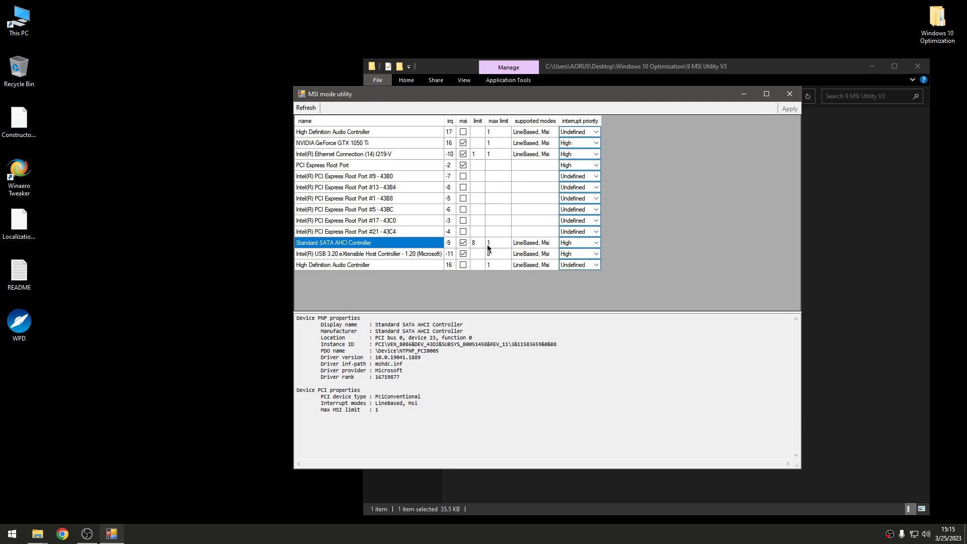
pyautogui.click(464, 243)
pyautogui.click(588, 243)
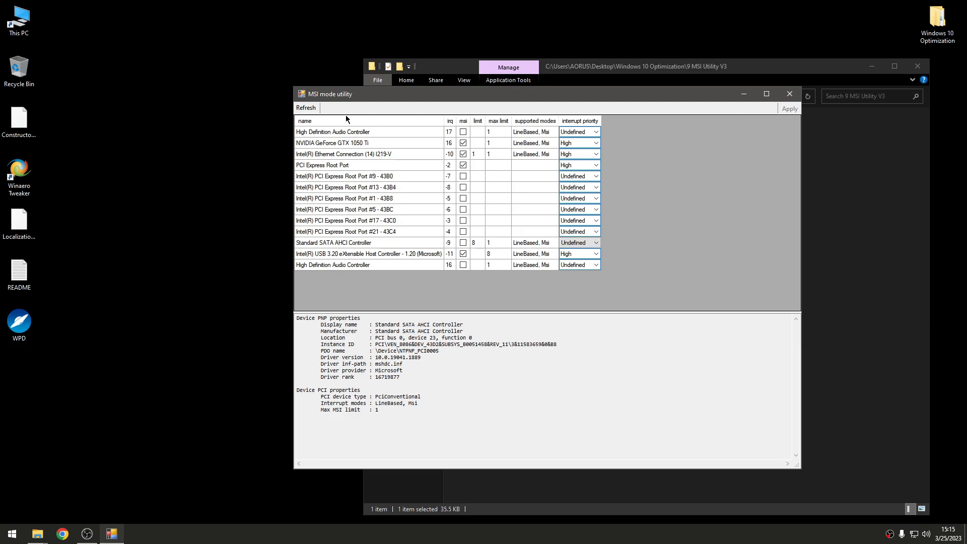
pyautogui.click(315, 108)
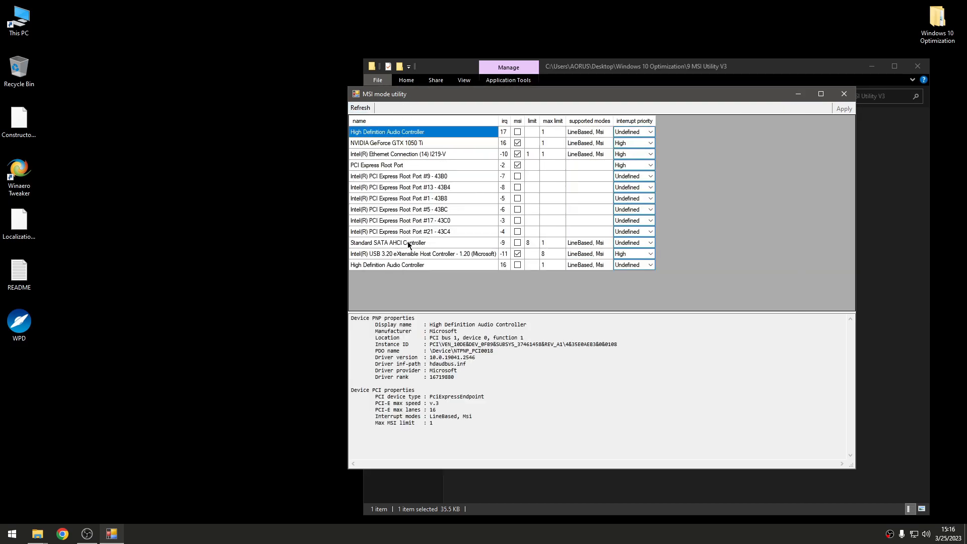
pyautogui.click(400, 243)
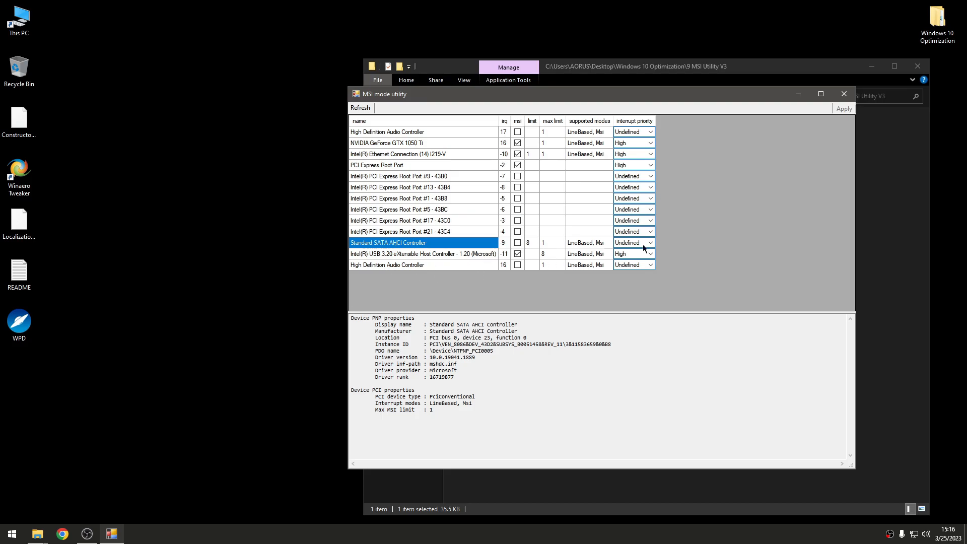
pyautogui.click(844, 94)
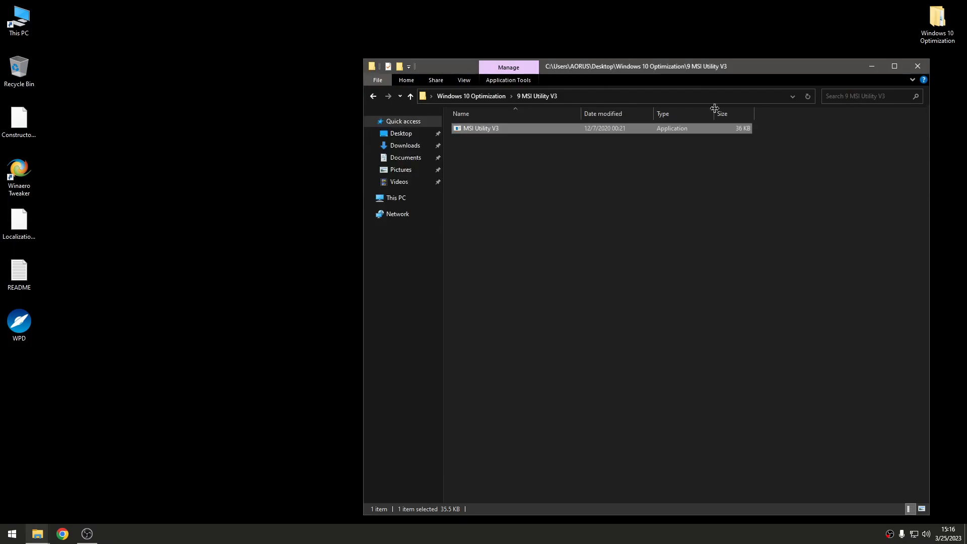
# Step: Open the Tools folder inside 10 Affinities and look over the archives it contains
pyautogui.click(373, 96)
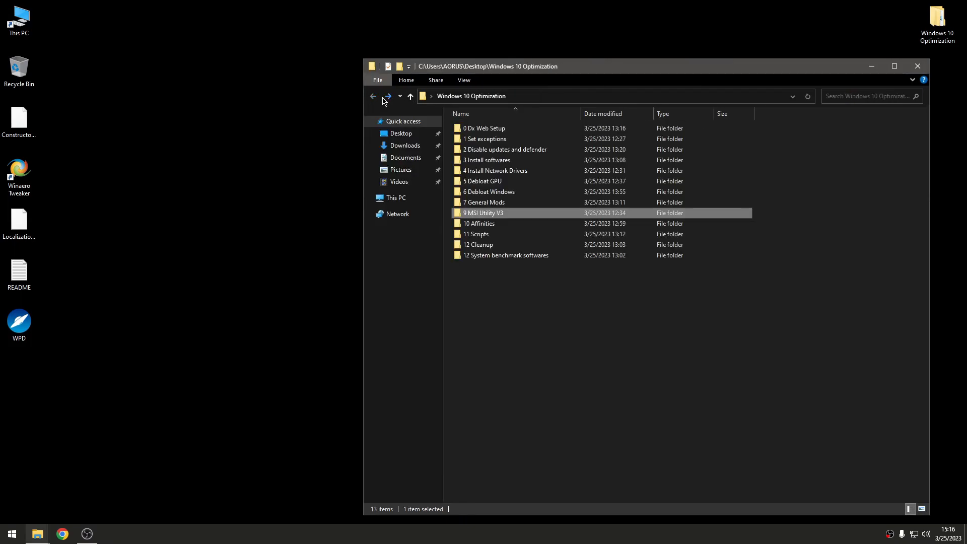
pyautogui.doubleClick(507, 223)
pyautogui.doubleClick(509, 128)
pyautogui.moveTo(530, 221); pyautogui.dragTo(519, 123)
pyautogui.click(556, 236)
pyautogui.moveTo(556, 237); pyautogui.dragTo(533, 126)
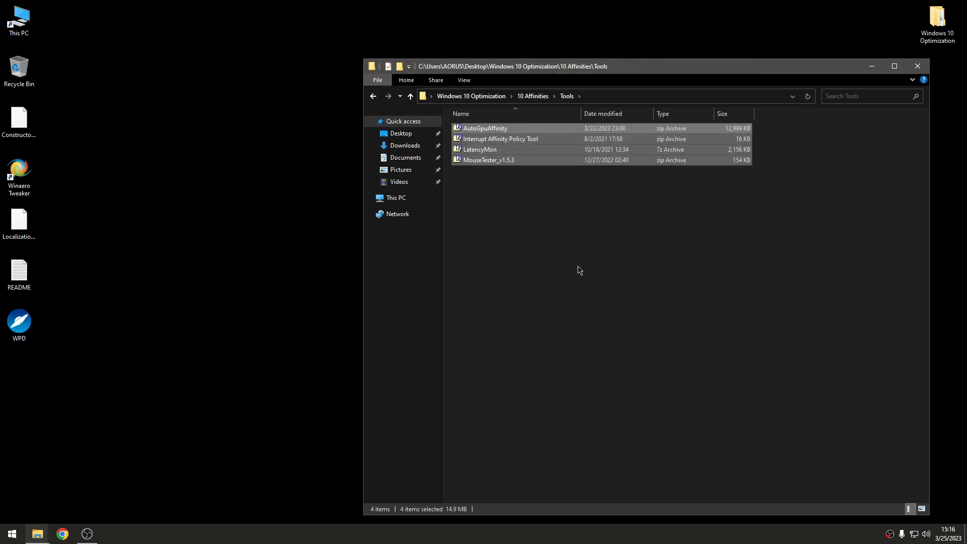
# Step: Open the Interrupt Affinity Policy Guide from the 10 Affinities folder, look through its Mouse Tester, CPI and ending slides, and close it
pyautogui.click(373, 96)
pyautogui.doubleClick(513, 144)
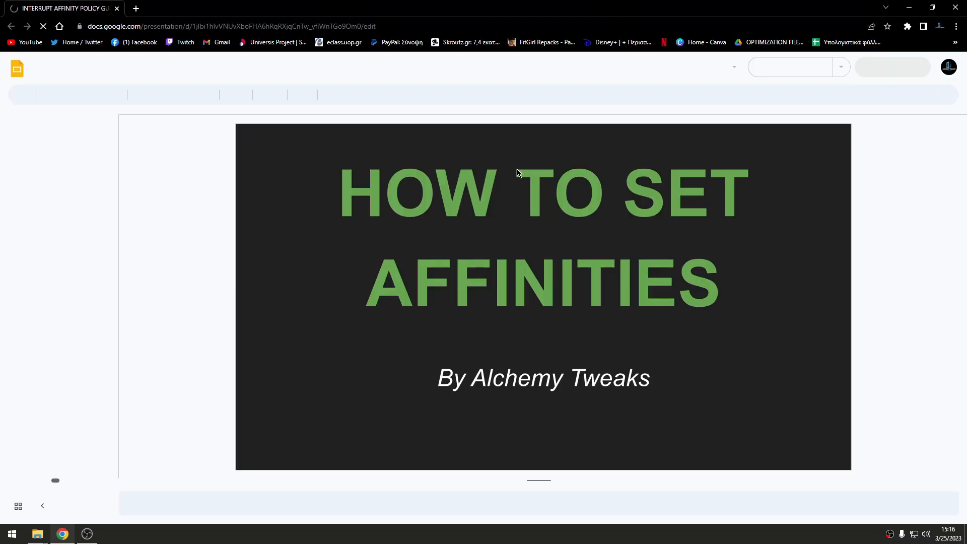
pyautogui.scroll(-15, 73, 327)
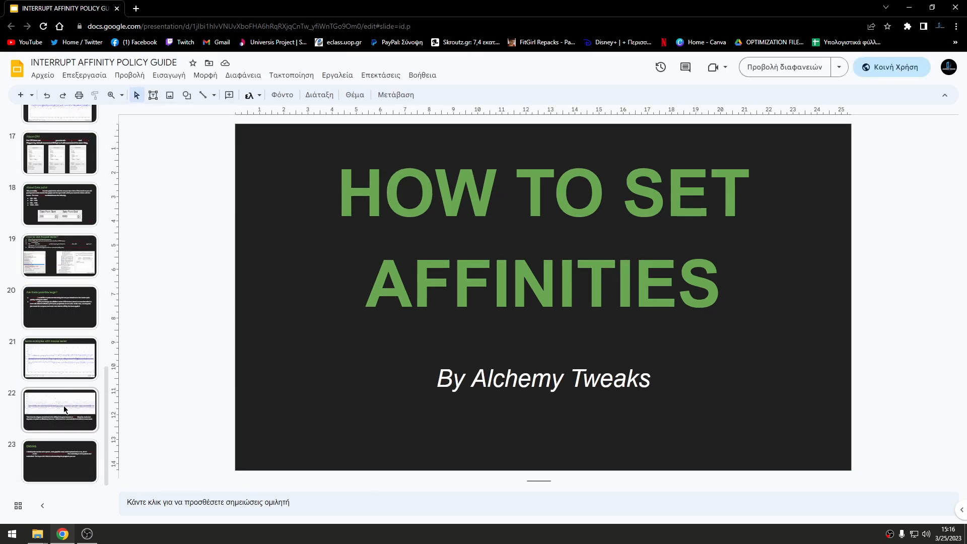
pyautogui.click(95, 255)
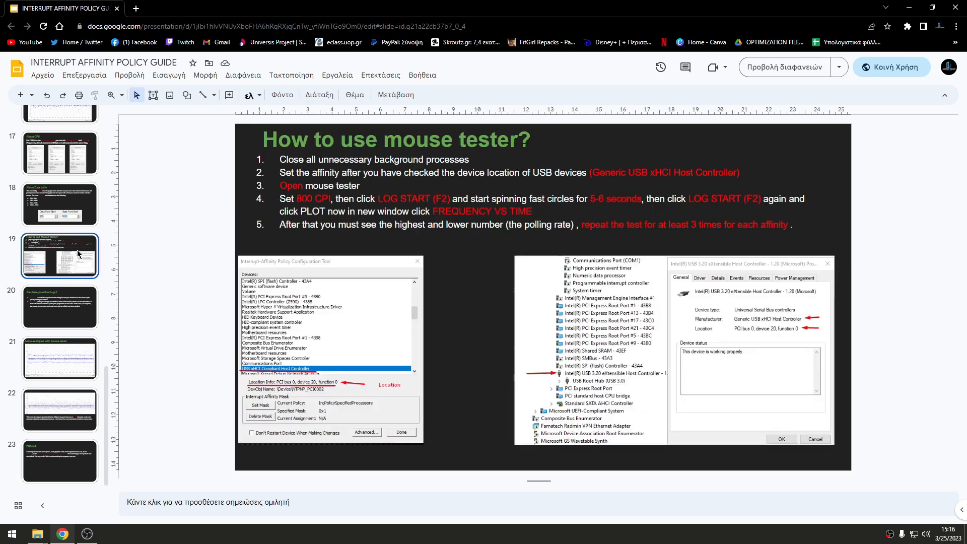
pyautogui.click(76, 210)
pyautogui.click(83, 161)
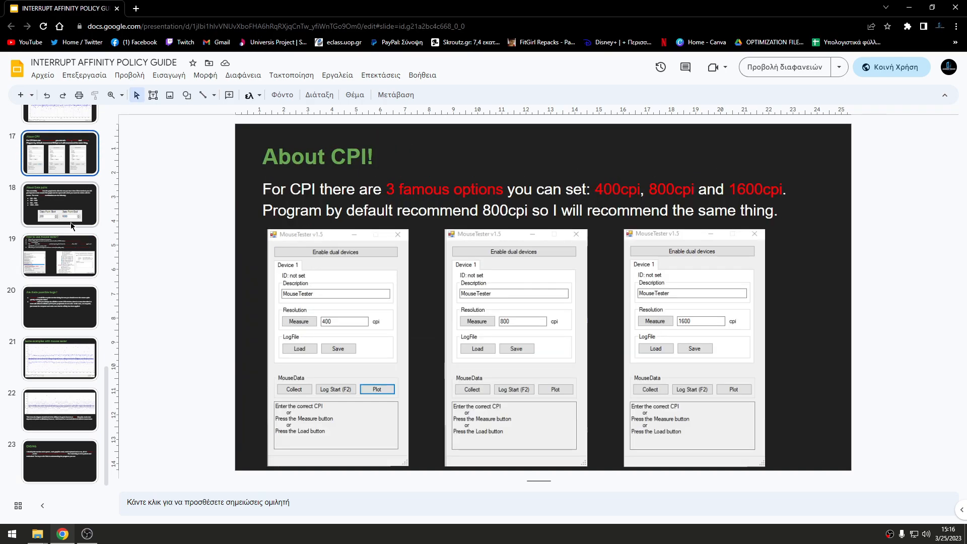
pyautogui.click(83, 446)
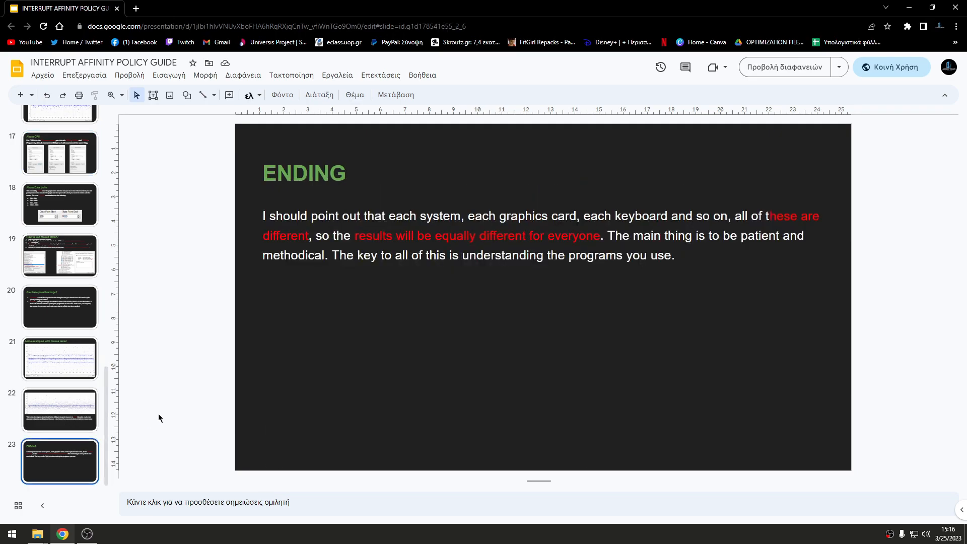
pyautogui.scroll(10, 61, 322)
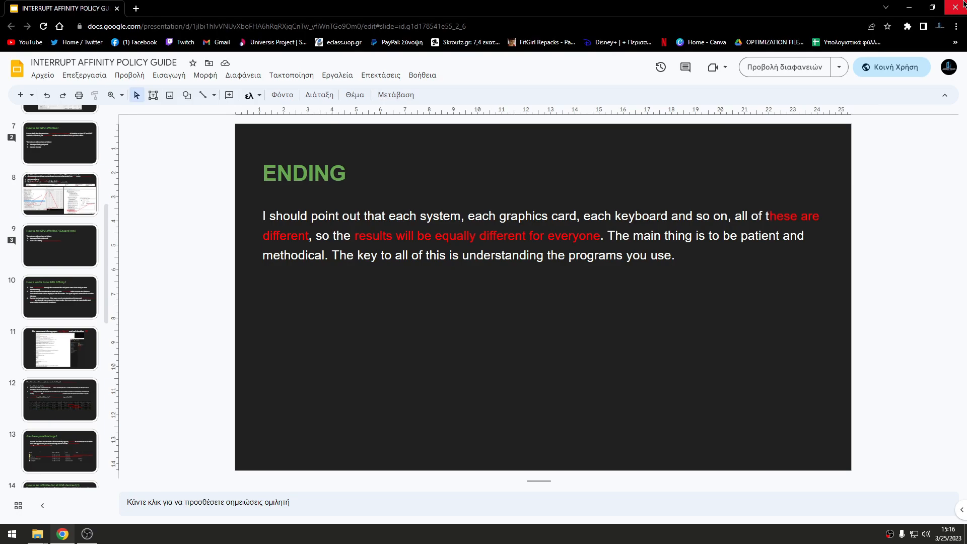
pyautogui.click(963, 4)
# Step: Open the 11 Scripts folder inside Windows 10 Optimization
pyautogui.click(375, 96)
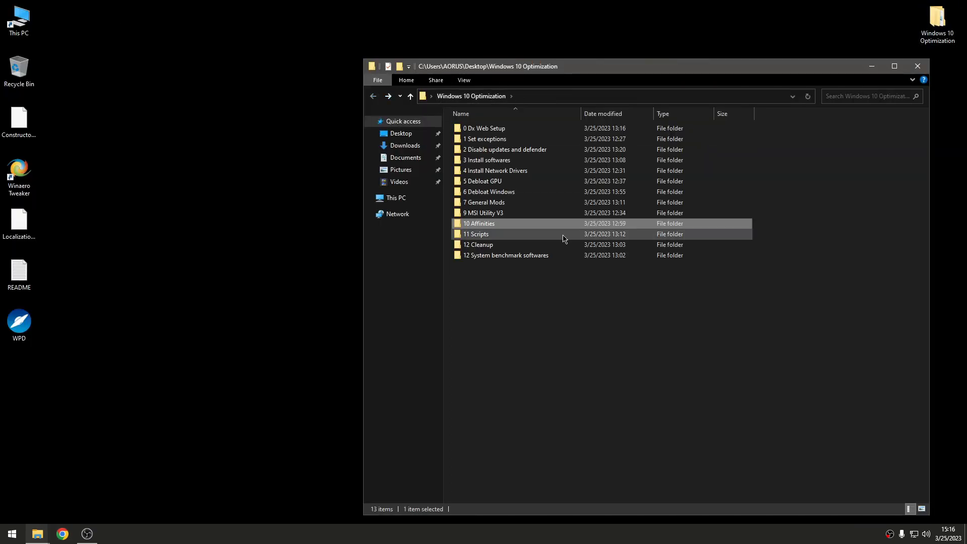
pyautogui.doubleClick(563, 235)
pyautogui.moveTo(488, 201); pyautogui.dragTo(478, 236)
pyautogui.rightClick(483, 126)
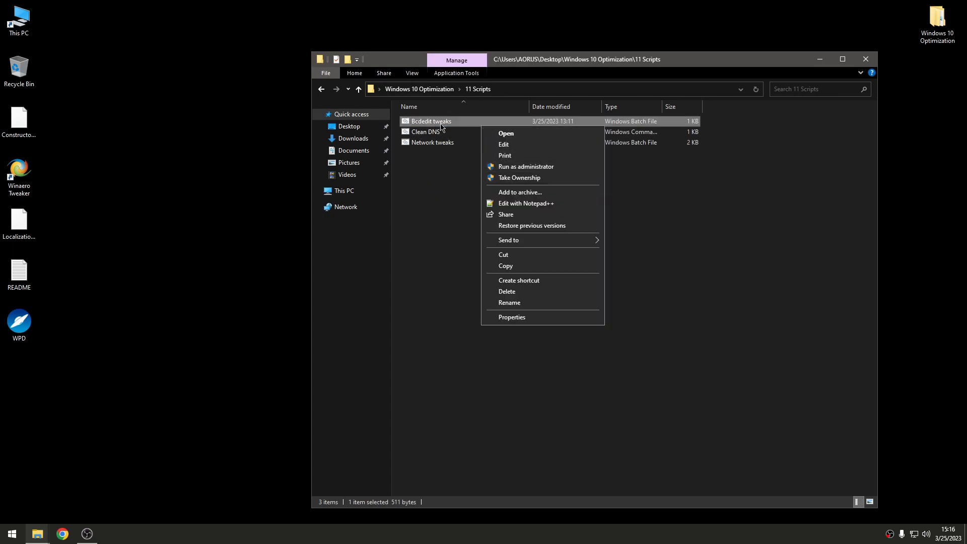
pyautogui.click(443, 222)
pyautogui.click(443, 222)
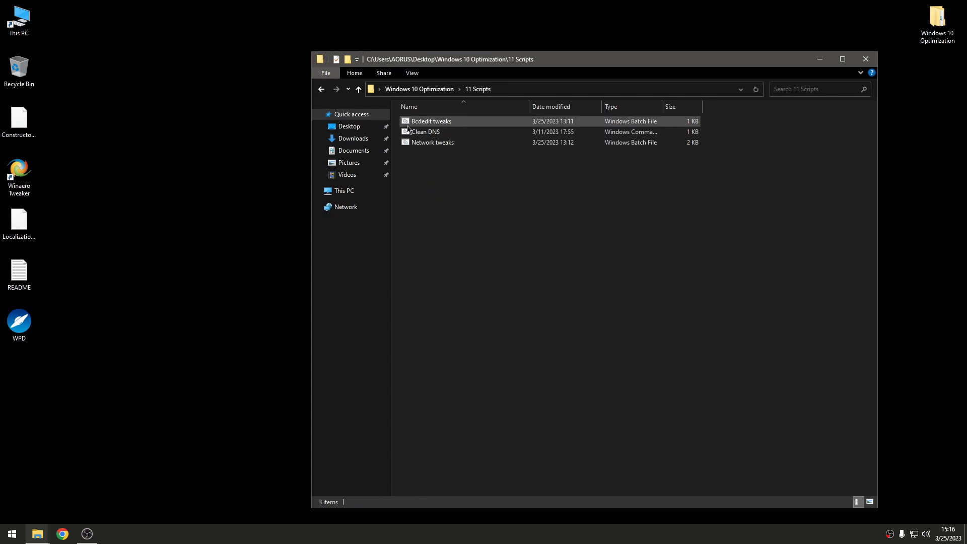
# Step: Open the Bcdedit tweaks batch file for editing, review its commands, and close it without changes
pyautogui.click(447, 126)
pyautogui.rightClick(429, 123)
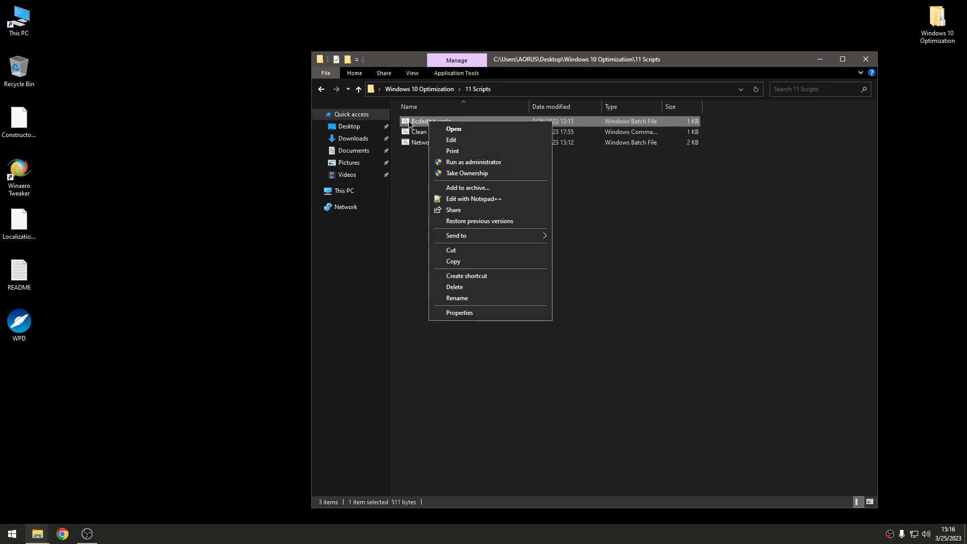
pyautogui.click(414, 206)
pyautogui.rightClick(434, 127)
pyautogui.click(451, 139)
pyautogui.hotkey('ctrl', 'a')
pyautogui.click(360, 159)
pyautogui.hotkey('ctrl', 'a')
pyautogui.click(551, 155)
pyautogui.click(902, 28)
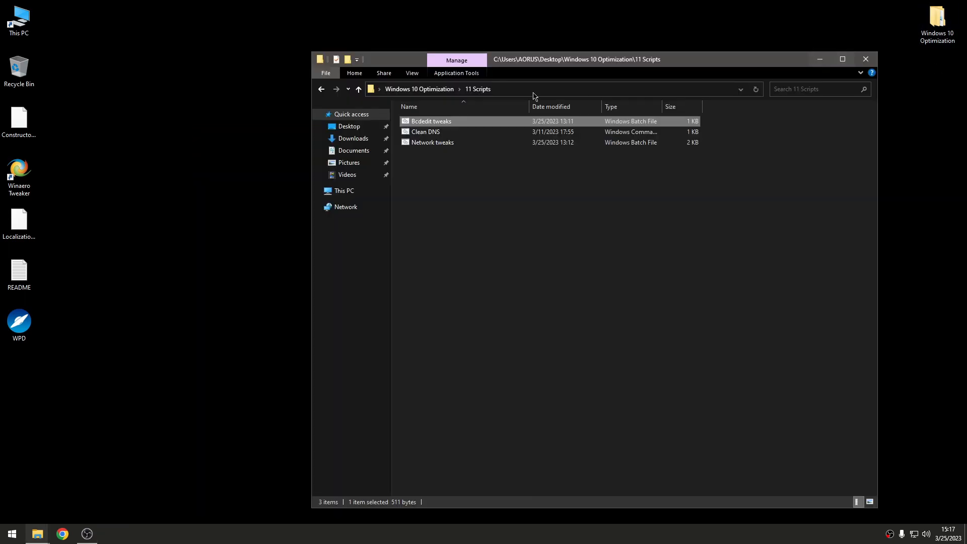
# Step: Run the Bcdedit tweaks batch file as administrator and execute the Clean DNS script
pyautogui.rightClick(468, 123)
pyautogui.click(502, 165)
pyautogui.doubleClick(446, 132)
pyautogui.press('Return')
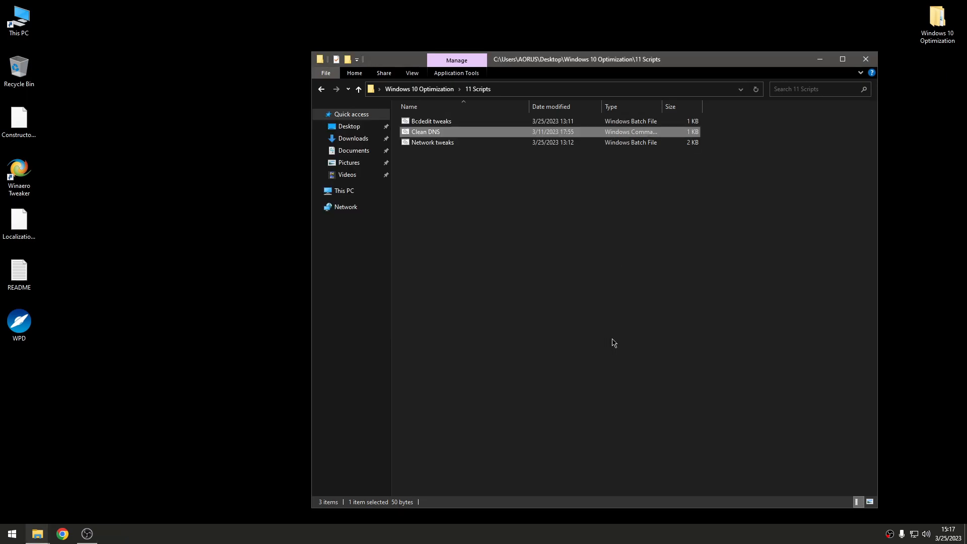
# Step: Review the netsh commands in the Network tweaks batch file, close the text, and run the file as administrator
pyautogui.doubleClick(457, 143)
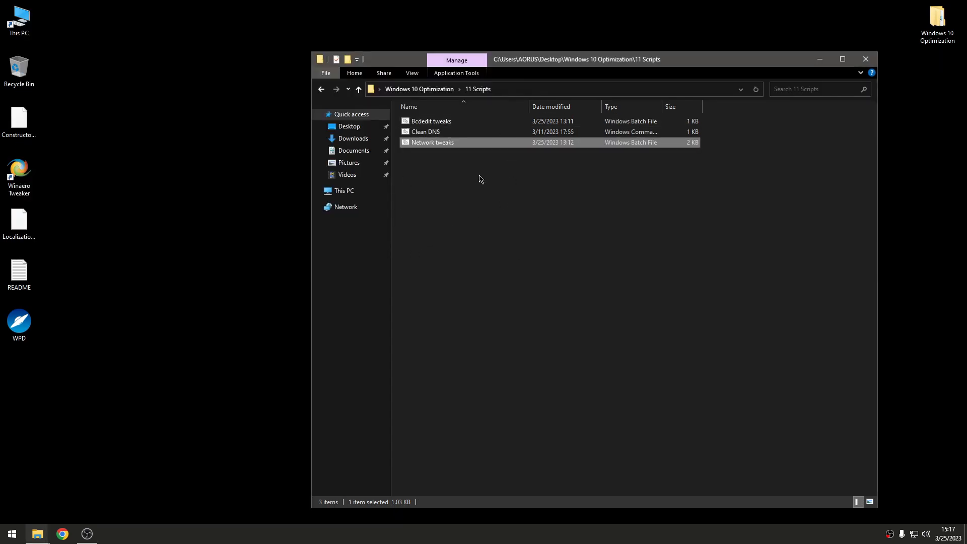
pyautogui.rightClick(466, 148)
pyautogui.click(491, 162)
pyautogui.hotkey('ctrl', 'a')
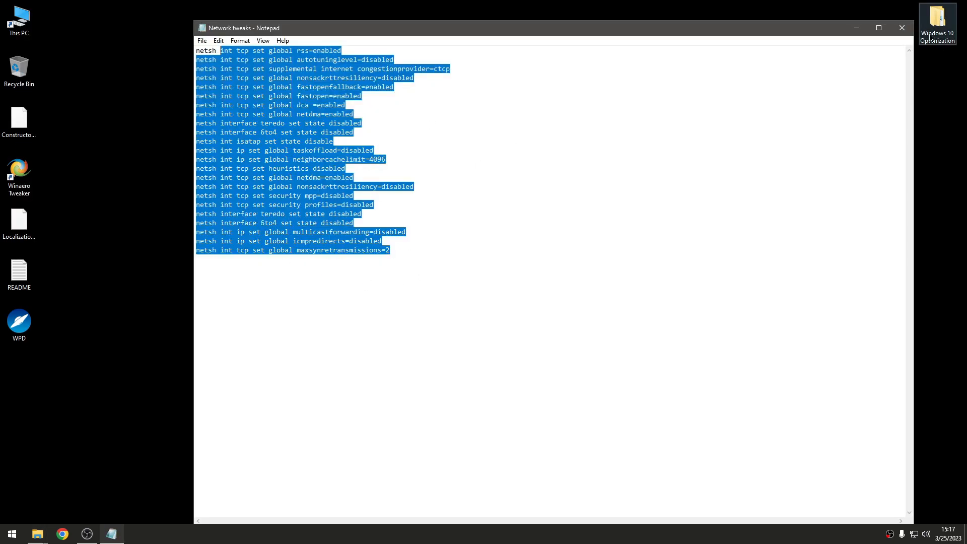
pyautogui.click(905, 29)
pyautogui.rightClick(487, 143)
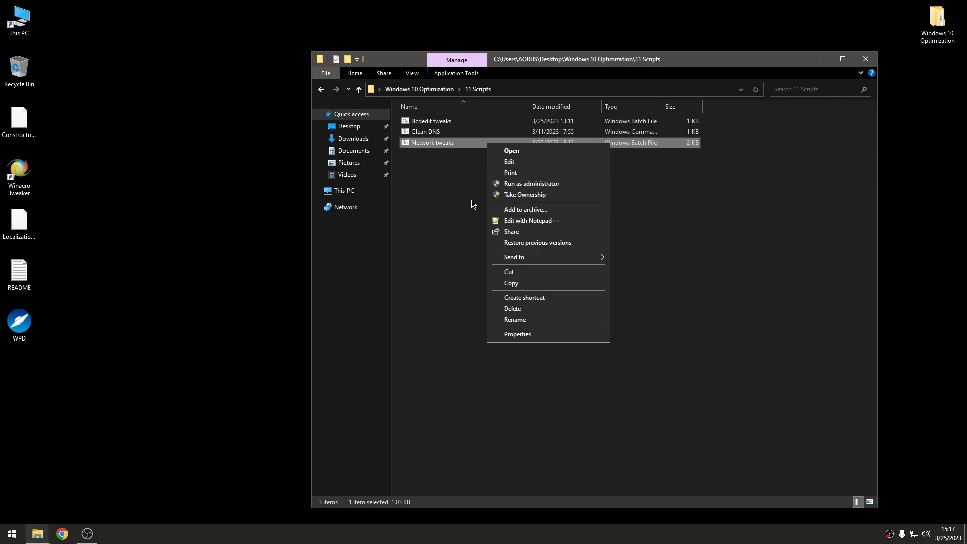
pyautogui.click(538, 184)
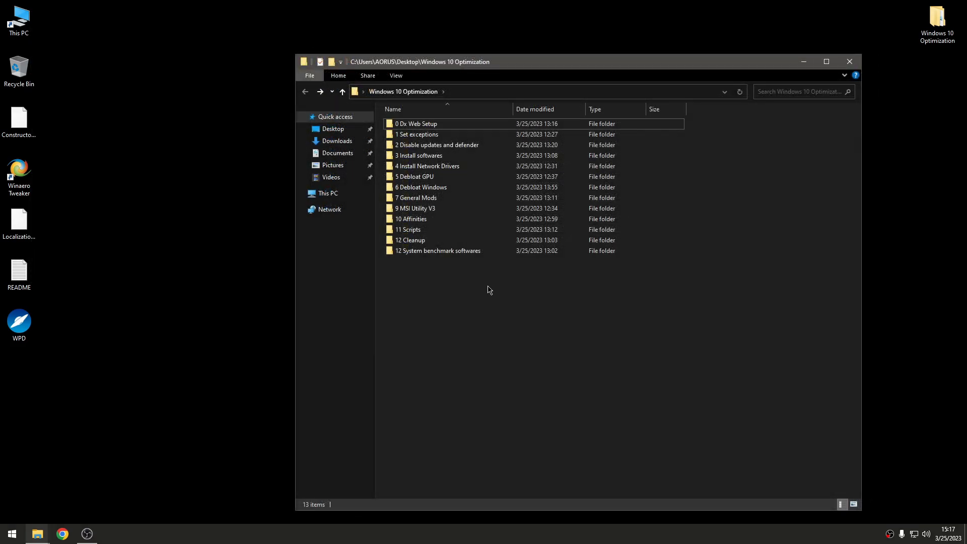
# Step: Open the Device Cleanup folder inside 12 Cleanup and launch DeviceCleanup as administrator
pyautogui.click(455, 244)
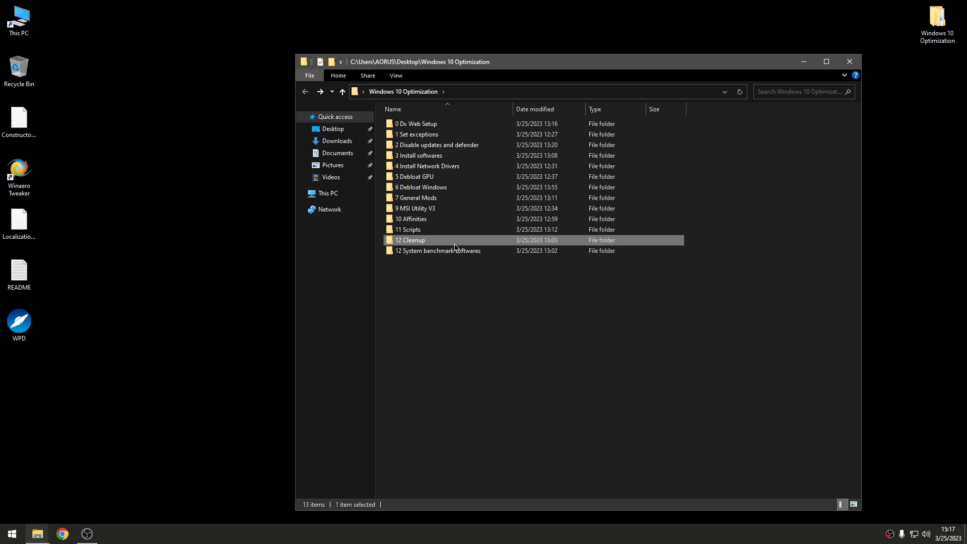
pyautogui.doubleClick(455, 246)
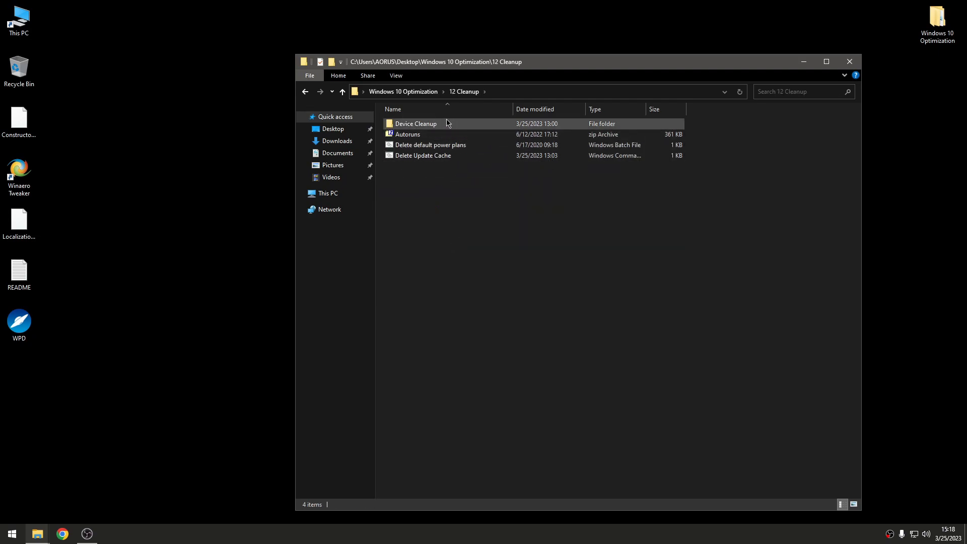
pyautogui.doubleClick(444, 127)
pyautogui.rightClick(440, 126)
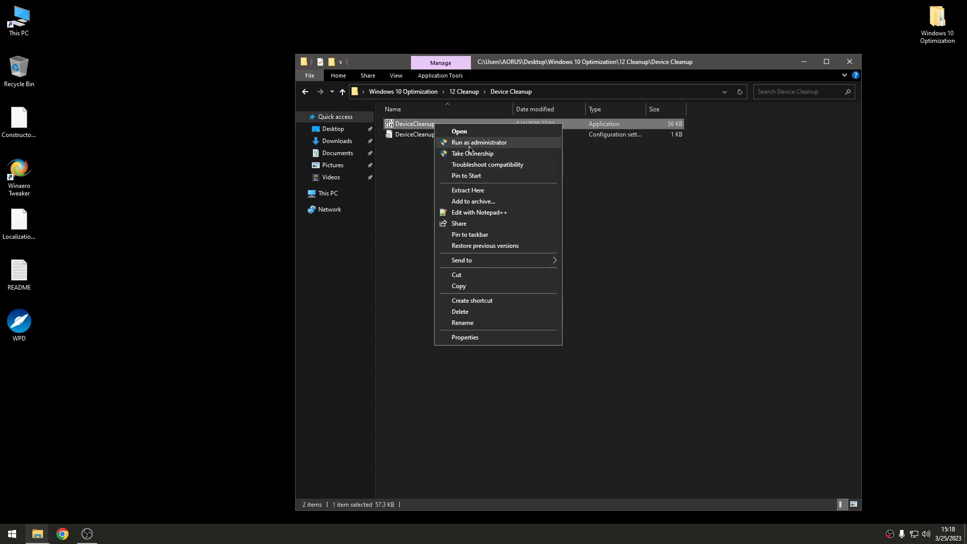
pyautogui.click(468, 142)
# Step: Remove all non-present devices with Device Cleanup Tool and close the tool
pyautogui.scroll(-3, 444, 283)
pyautogui.moveTo(659, 181); pyautogui.dragTo(632, 237)
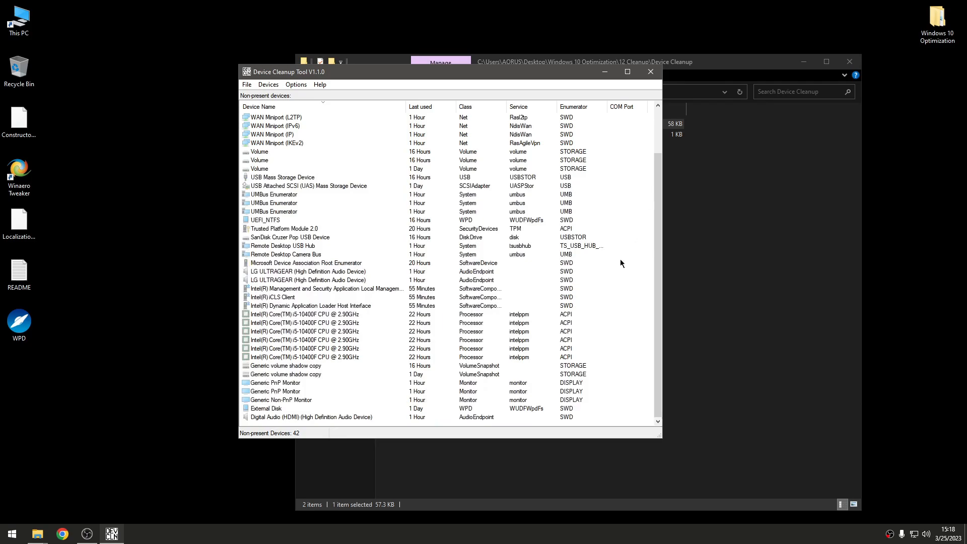
pyautogui.scroll(2, 319, 323)
pyautogui.click(355, 120)
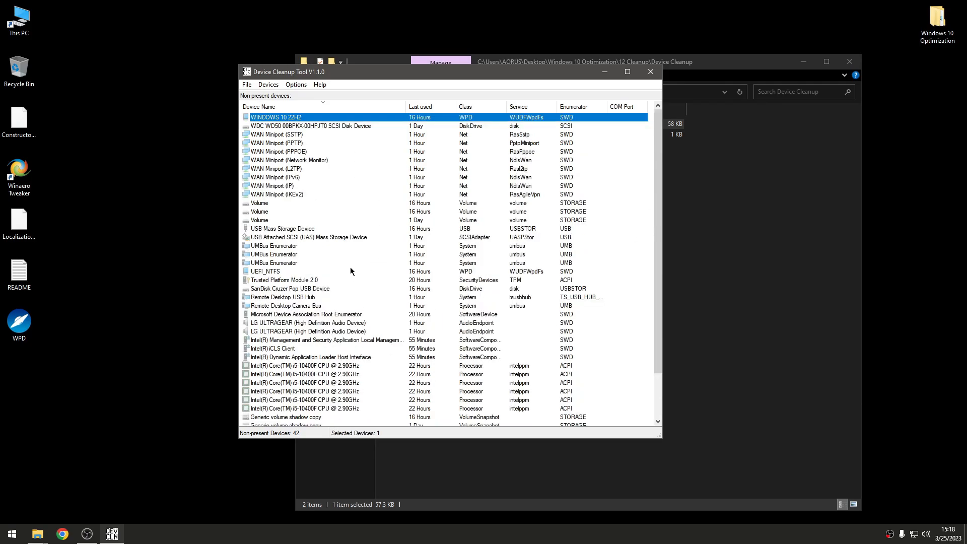
pyautogui.hotkey('ctrl', 'a')
pyautogui.press('Delete')
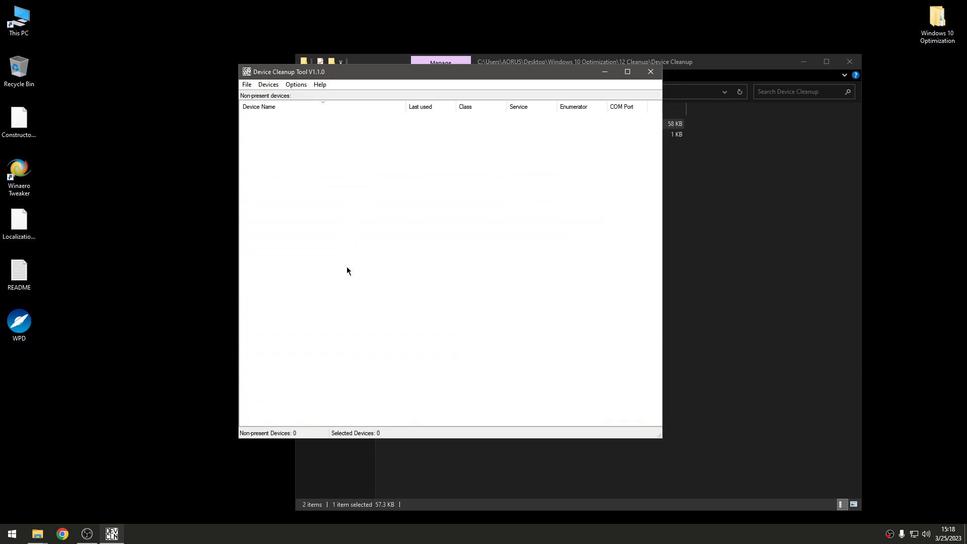
pyautogui.click(651, 72)
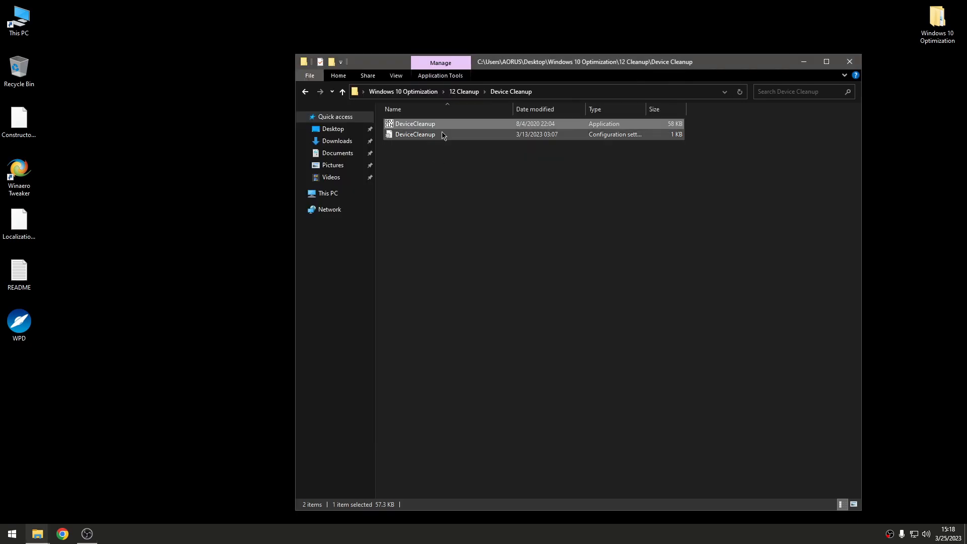
# Step: Return to the 12 Cleanup folder, review the powercfg commands in the Delete default power plans batch file, and close it
pyautogui.moveTo(457, 171); pyautogui.dragTo(429, 133)
pyautogui.click(304, 92)
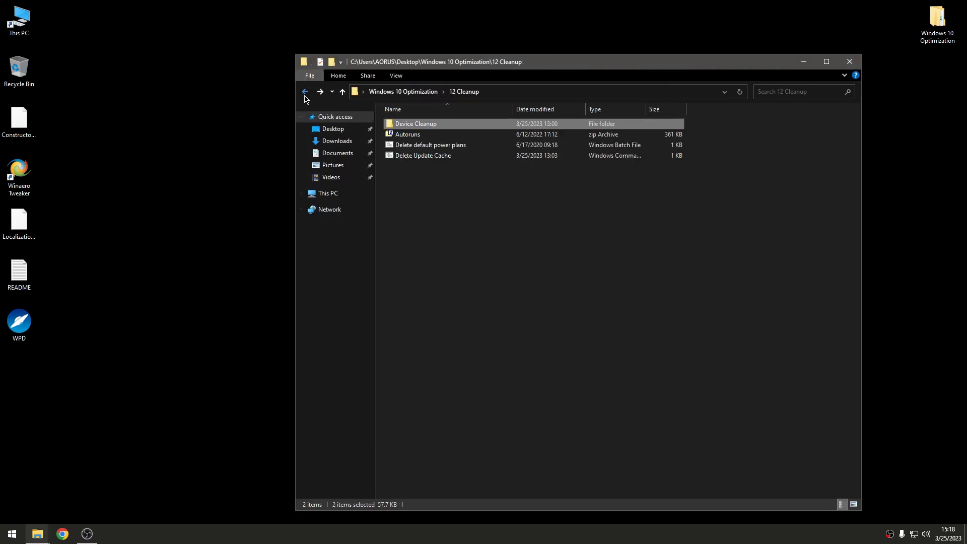
pyautogui.click(460, 146)
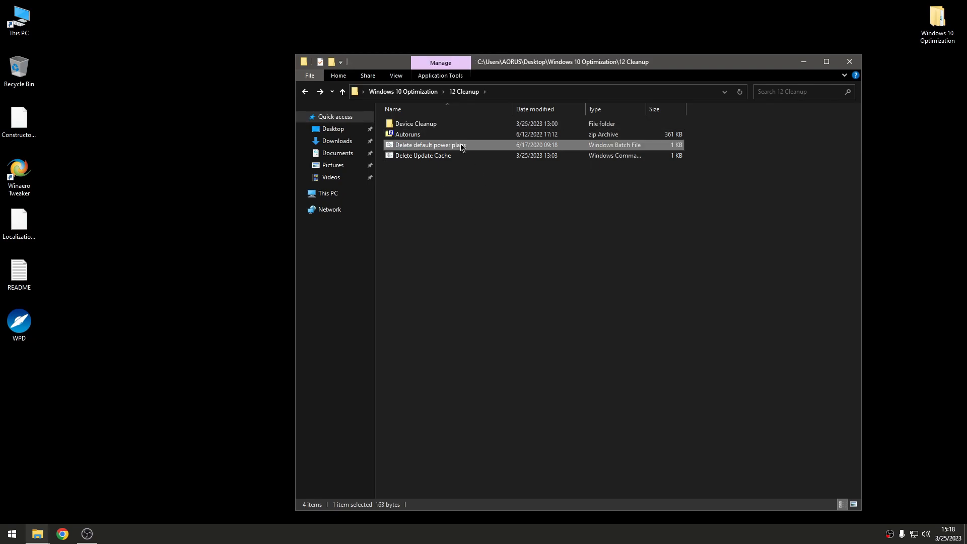
pyautogui.rightClick(441, 145)
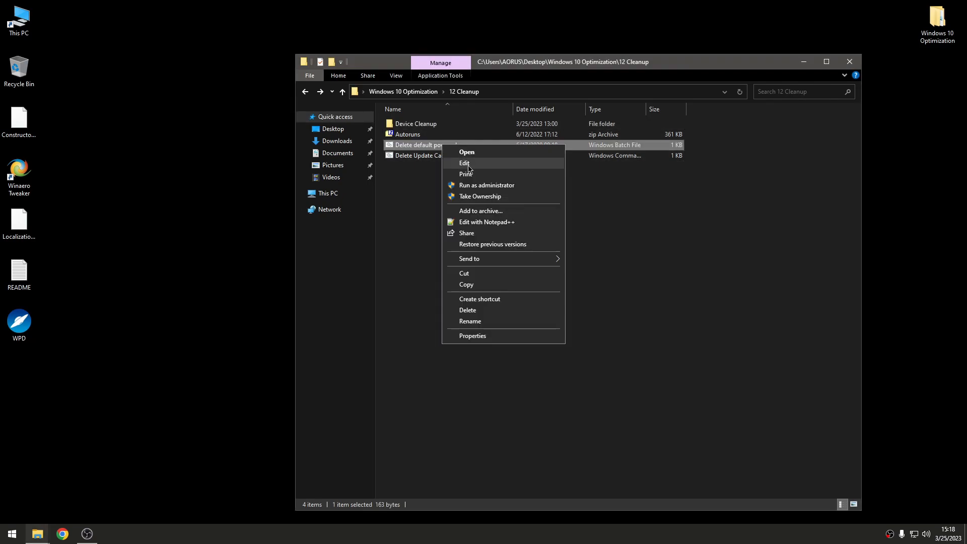
pyautogui.click(469, 165)
pyautogui.moveTo(419, 71); pyautogui.dragTo(103, 57)
pyautogui.click(419, 73)
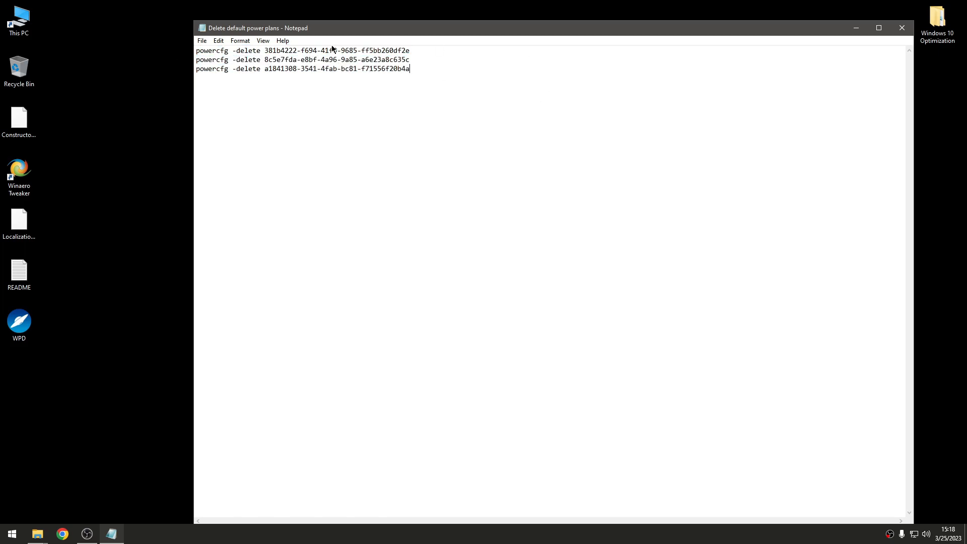
pyautogui.moveTo(419, 72); pyautogui.dragTo(67, 38)
pyautogui.moveTo(428, 60); pyautogui.dragTo(225, 60)
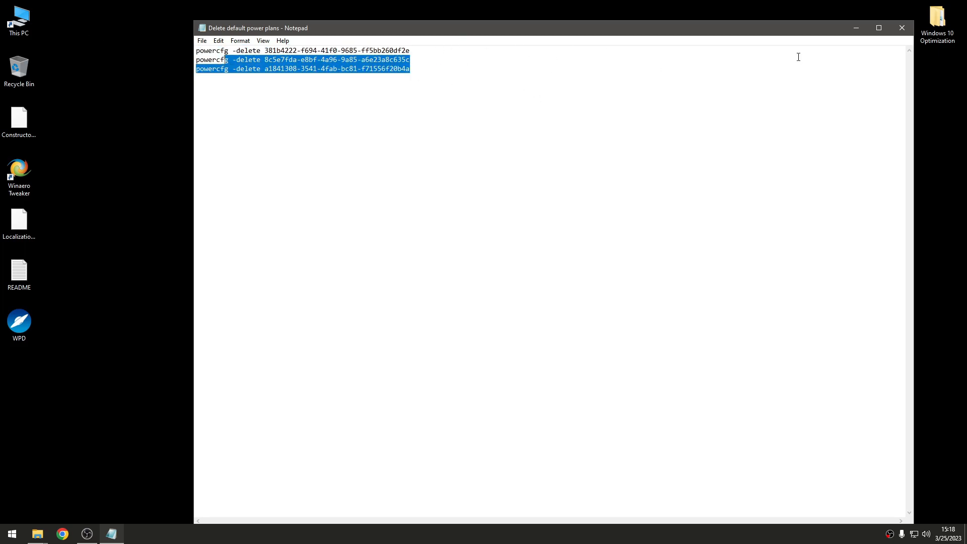
pyautogui.click(901, 28)
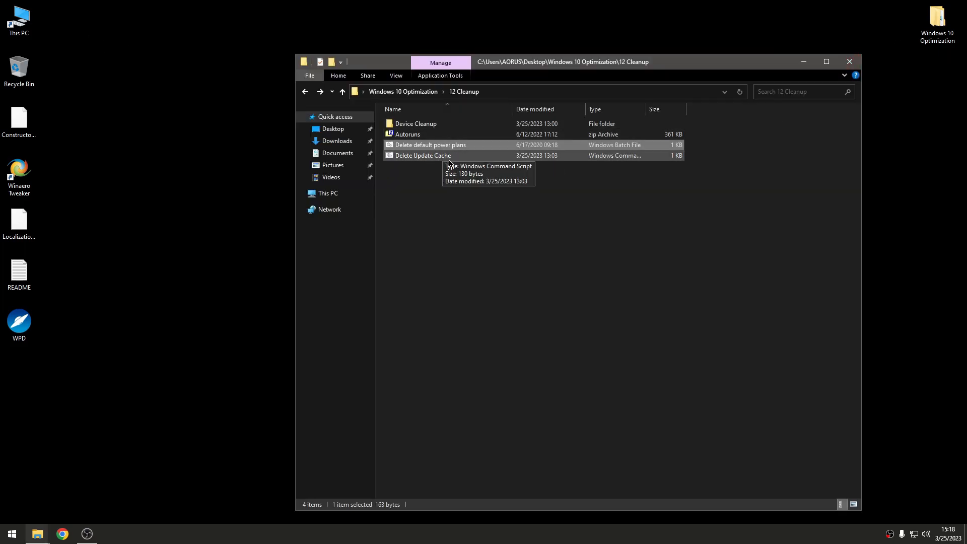
# Step: Run the Delete Update Cache script and dismiss its console window
pyautogui.doubleClick(425, 156)
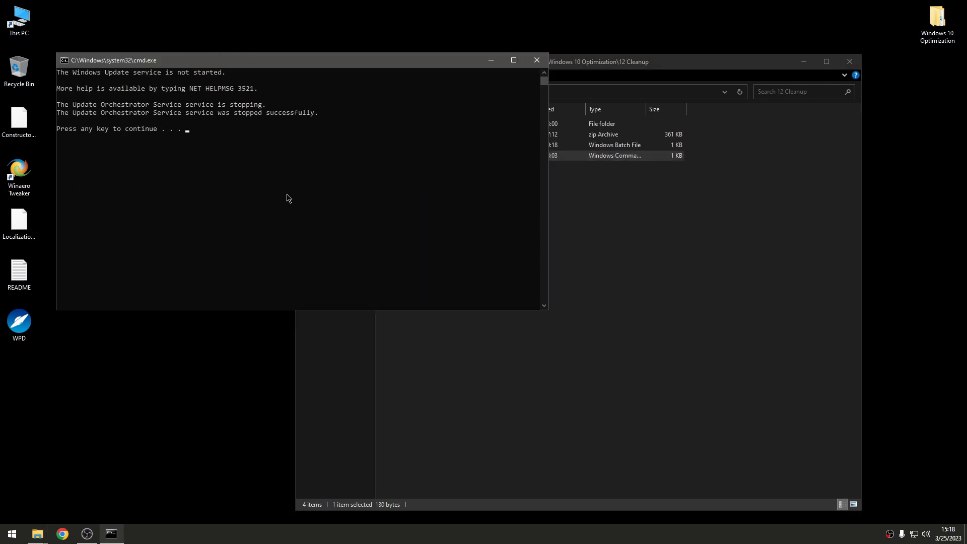
pyautogui.press('Return')
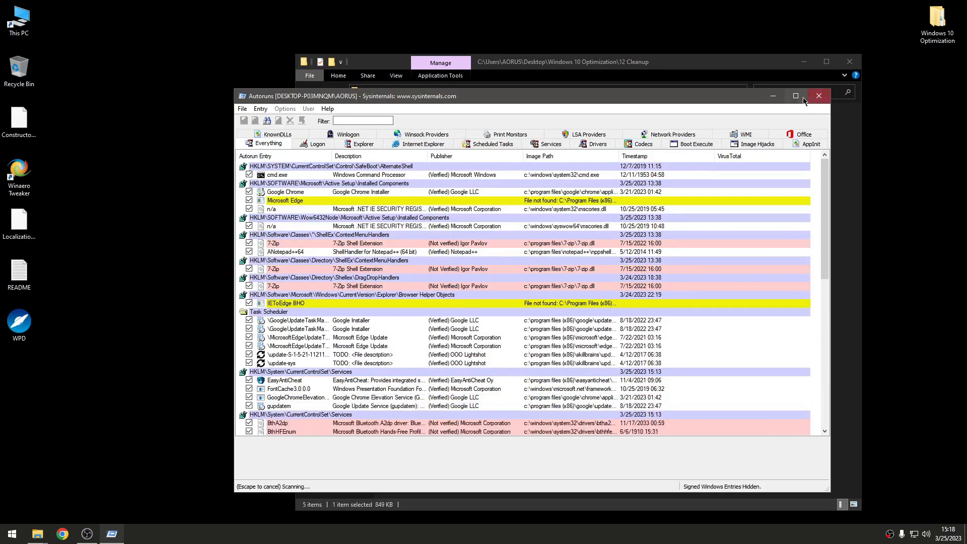
# Step: Maximize Autoruns and delete the Google Chrome and Microsoft Edge entries from the Logon autoruns
pyautogui.click(804, 101)
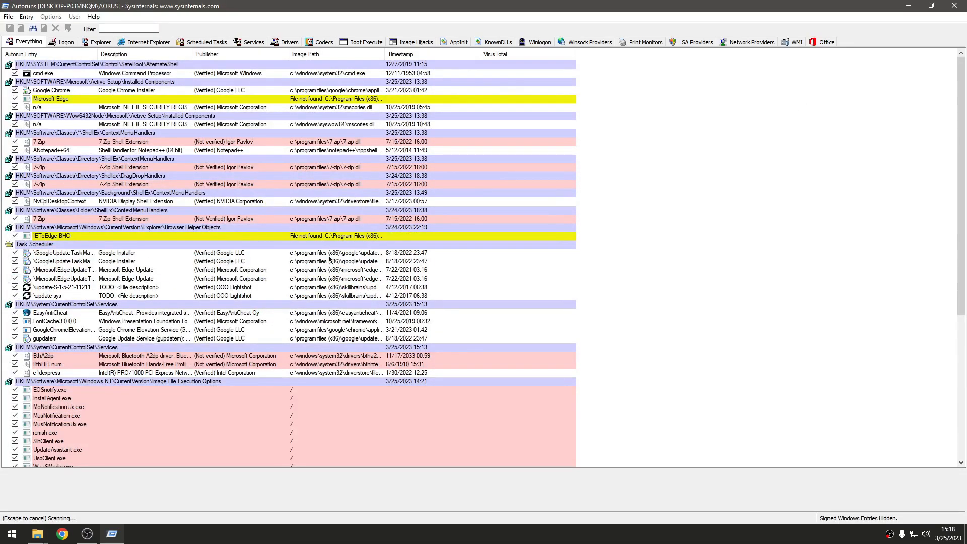
pyautogui.click(69, 42)
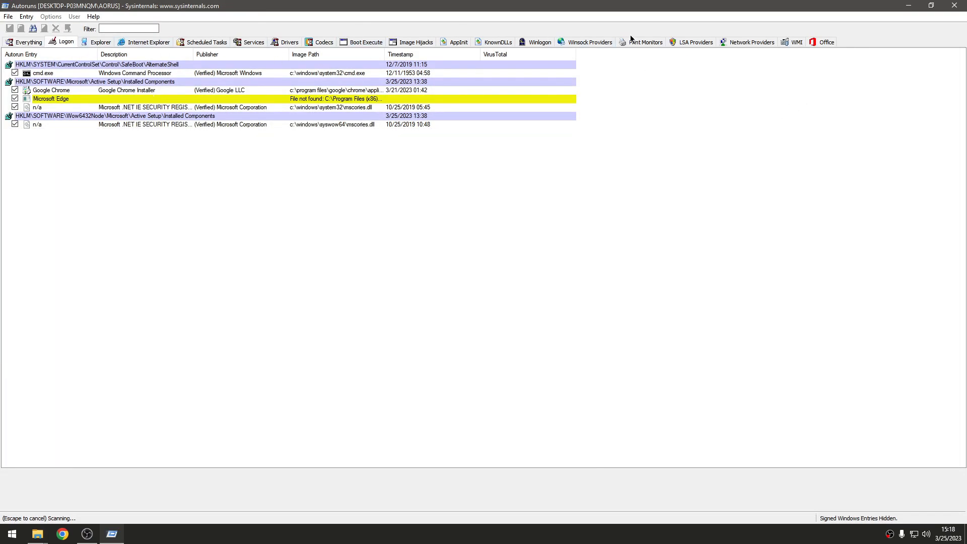
pyautogui.click(411, 42)
pyautogui.click(243, 42)
pyautogui.click(187, 42)
pyautogui.click(64, 44)
pyautogui.click(78, 91)
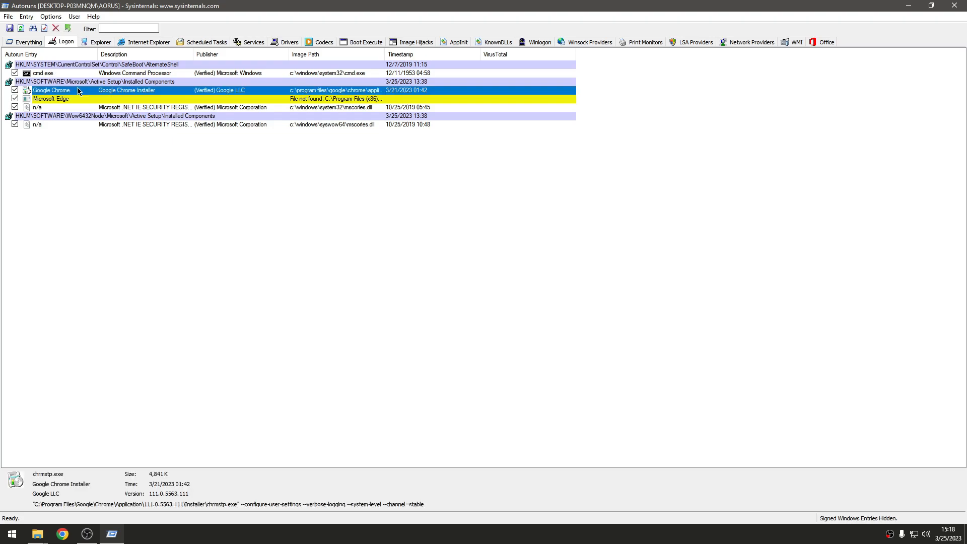
pyautogui.click(15, 99)
pyautogui.press('Delete')
pyautogui.press('Return')
pyautogui.press('Delete')
pyautogui.press('Return')
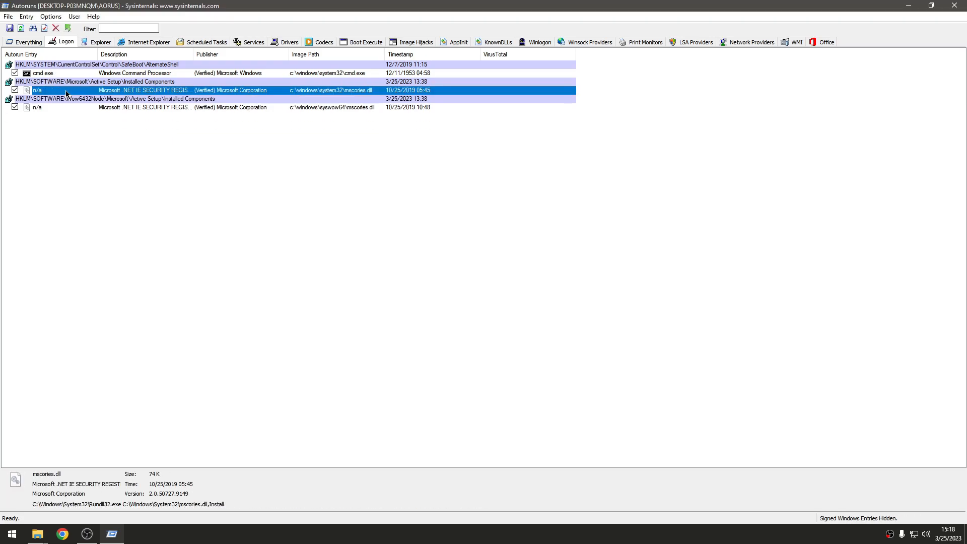
# Step: Delete the IEToEdge BHO entry from the Internet Explorer autoruns
pyautogui.click(109, 44)
pyautogui.click(164, 47)
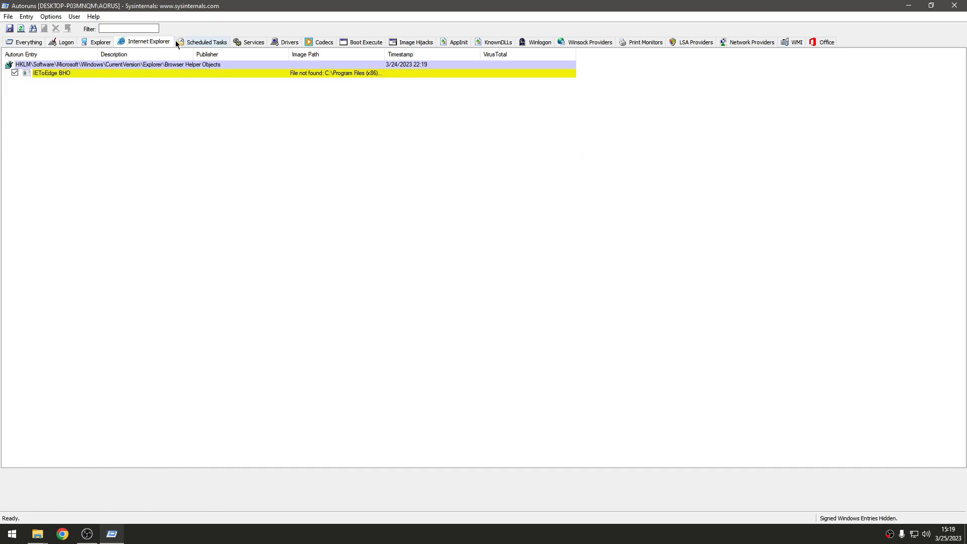
pyautogui.click(92, 73)
pyautogui.press('Delete')
pyautogui.press('Return')
# Step: Disable all six scheduled tasks for Google Update, Microsoft Edge Update and the Lightshot updater
pyautogui.click(182, 41)
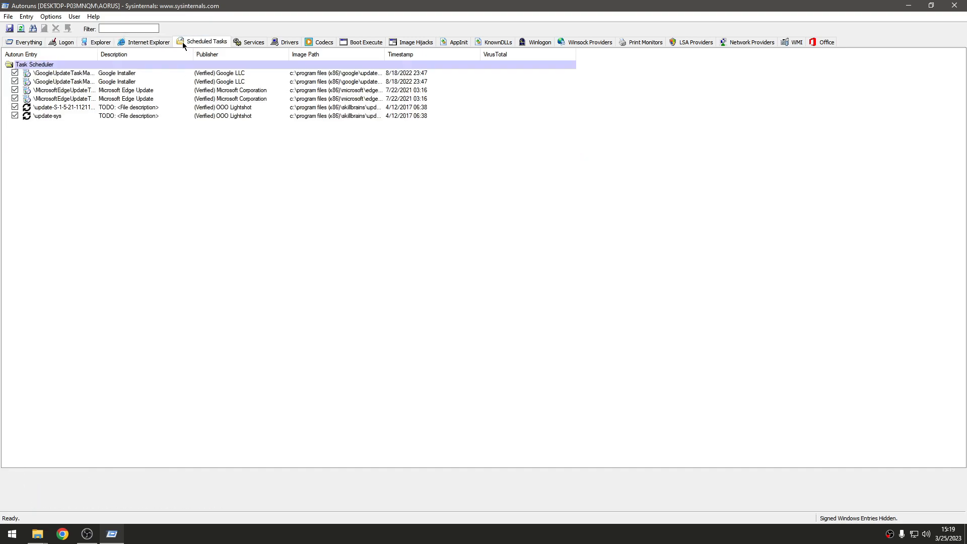
pyautogui.click(15, 115)
pyautogui.click(15, 99)
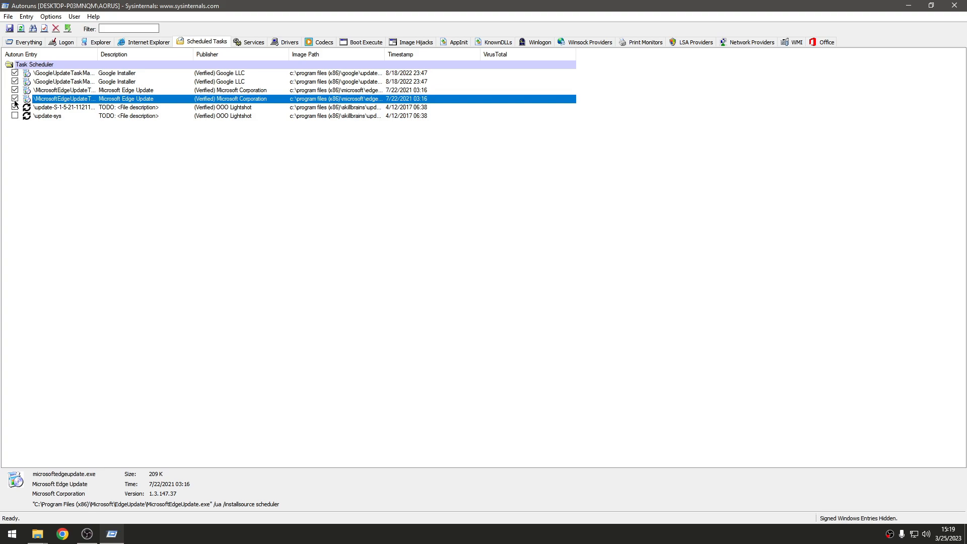
pyautogui.click(15, 107)
pyautogui.click(16, 90)
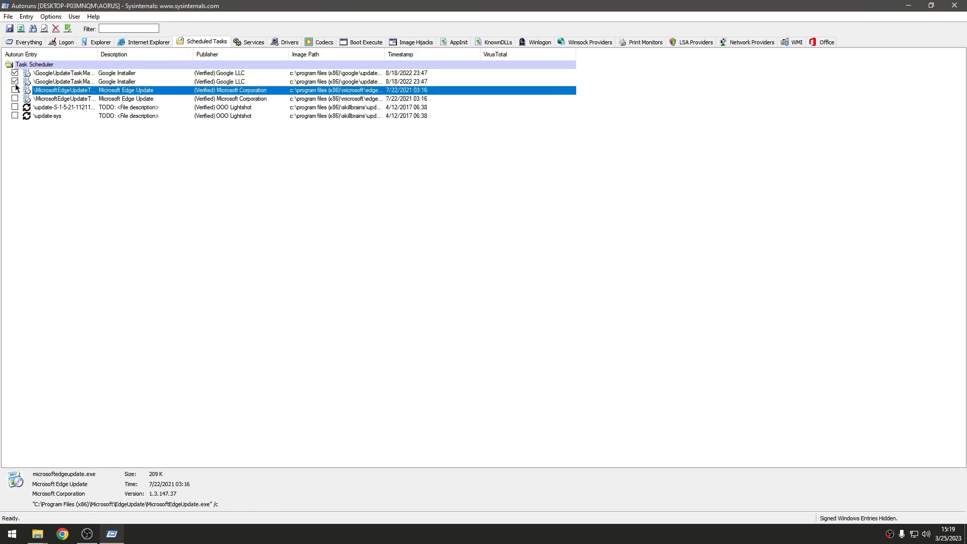
pyautogui.click(16, 81)
pyautogui.click(16, 73)
# Step: Delete the disabled Google, Microsoft Edge and Lightshot update tasks from the scheduled task autoruns, confirming each deletion
pyautogui.press('Delete')
pyautogui.press('Return')
pyautogui.press('Delete')
pyautogui.press('Return')
pyautogui.press('Delete')
pyautogui.press('Return')
pyautogui.press('Delete')
pyautogui.press('Return')
pyautogui.press('Delete')
pyautogui.press('Return')
pyautogui.press('Delete')
pyautogui.press('Return')
# Step: Disable the GoogleChromeElevationService and gupdatem services in Autoruns and delete their entries
pyautogui.click(250, 42)
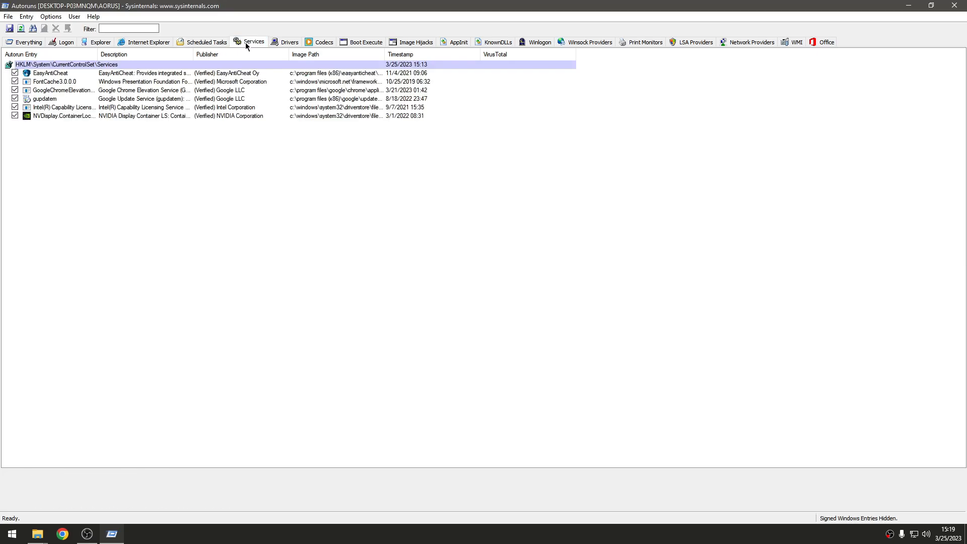
pyautogui.click(15, 90)
pyautogui.click(16, 99)
pyautogui.click(51, 91)
pyautogui.press('Delete')
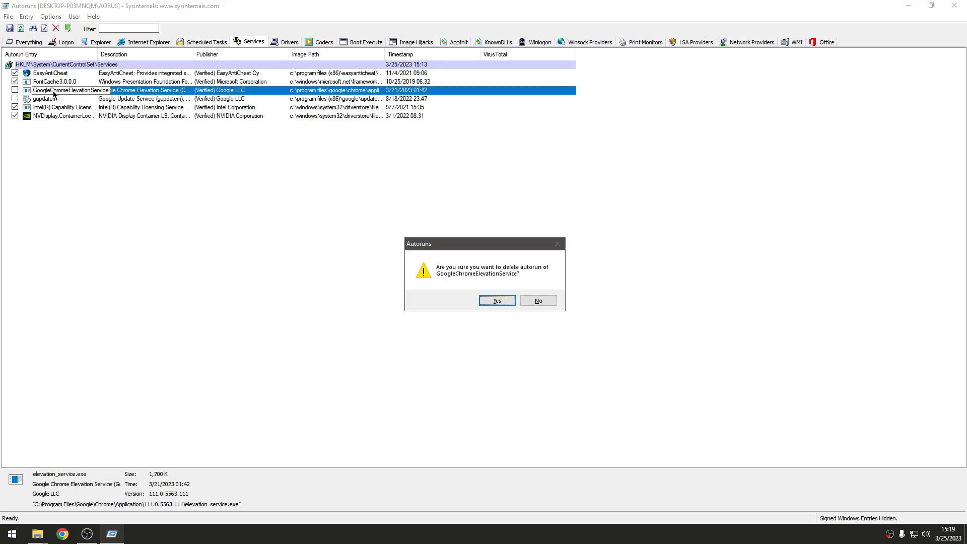
pyautogui.press('Return')
pyautogui.press('Delete')
pyautogui.press('Return')
pyautogui.press('Delete')
pyautogui.press('Return')
# Step: Delete the Adobe Type Manager font driver entry from the driver autoruns
pyautogui.click(282, 45)
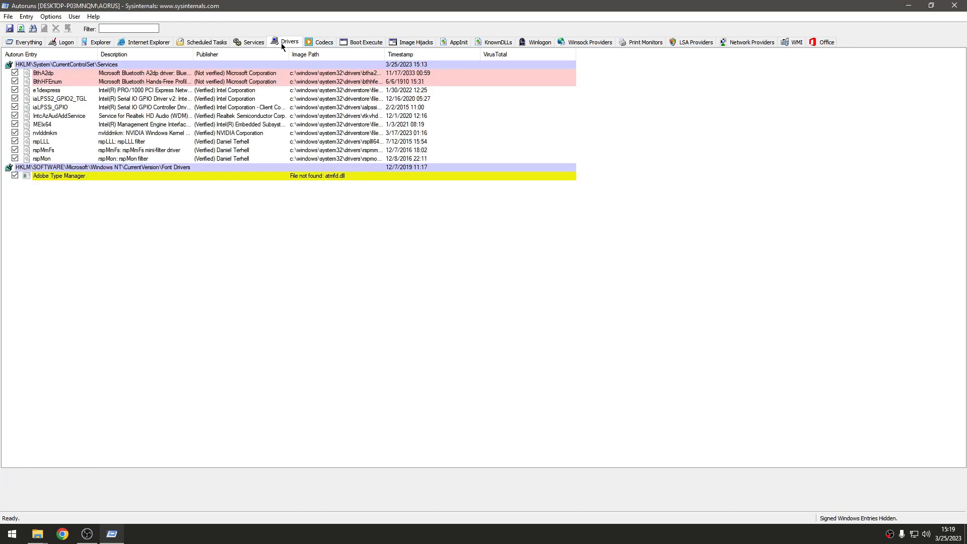
pyautogui.click(42, 175)
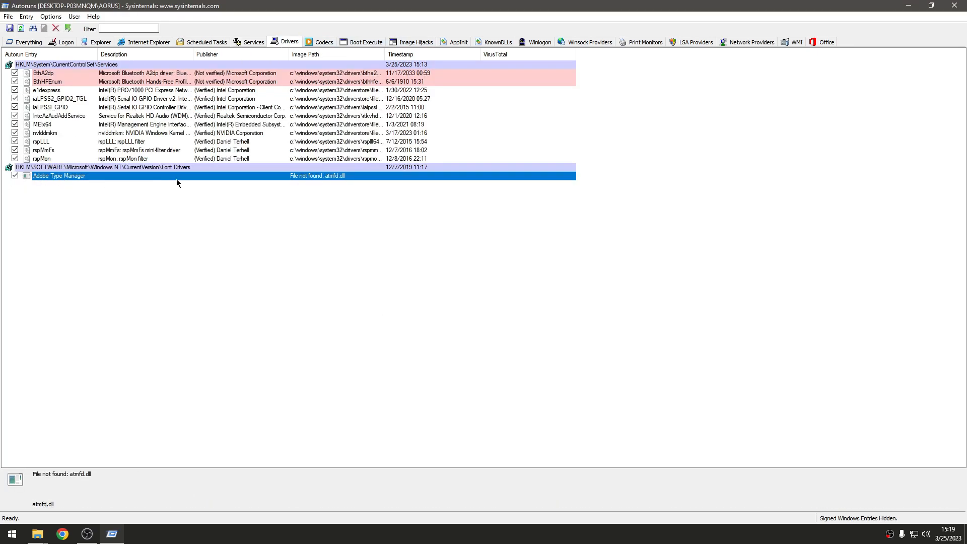
pyautogui.press('Delete')
pyautogui.press('Return')
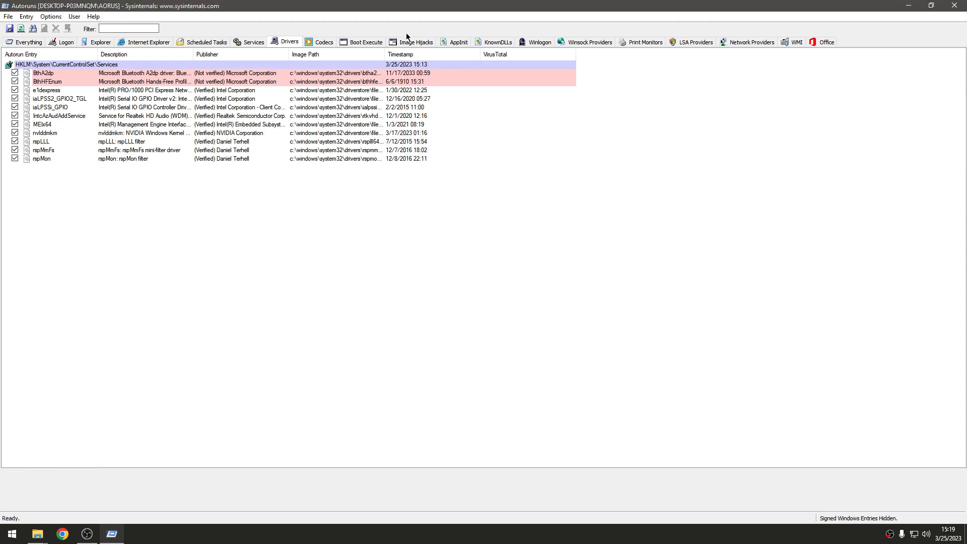
# Step: Check the remaining autorun categories, including Codecs, Image Hijacks, AppInit, KnownDLLs, LSA Providers, Office, Print Monitors, Winsock Providers and Winlogon
pyautogui.click(321, 42)
pyautogui.click(409, 42)
pyautogui.click(456, 42)
pyautogui.click(494, 43)
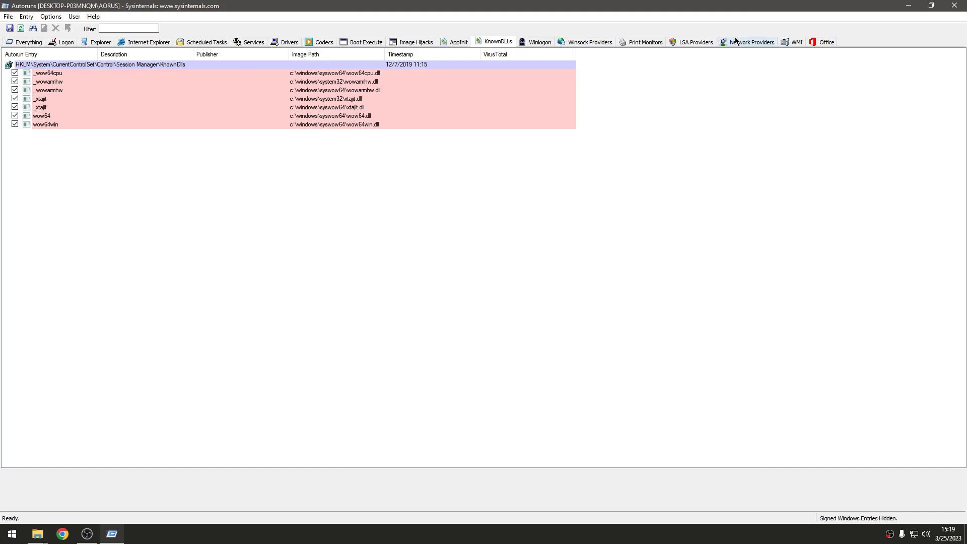
pyautogui.click(703, 43)
pyautogui.click(833, 41)
pyautogui.click(636, 43)
pyautogui.click(594, 45)
pyautogui.click(536, 44)
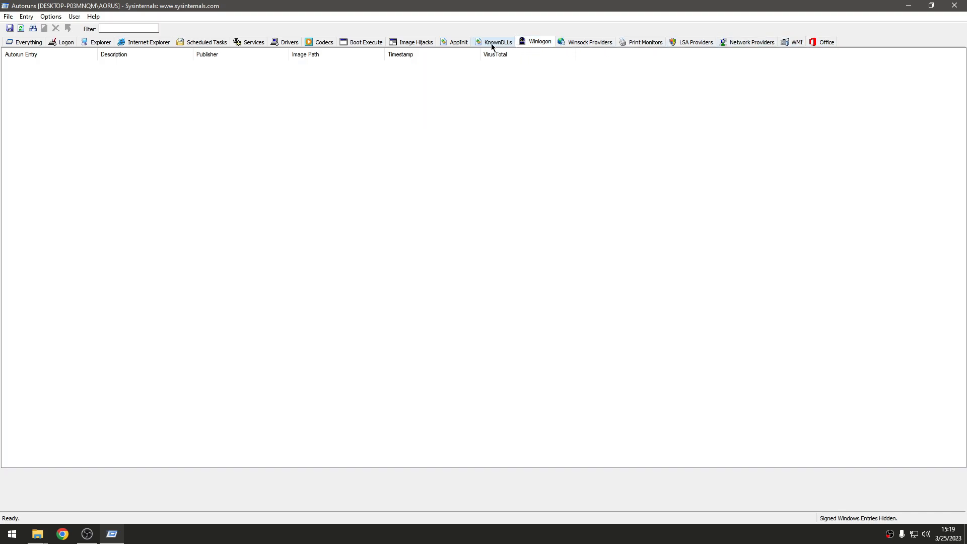
# Step: Review the complete autoruns list plus the Logon and Explorer entries, and close Autoruns
pyautogui.click(24, 42)
pyautogui.scroll(-8, 95, 312)
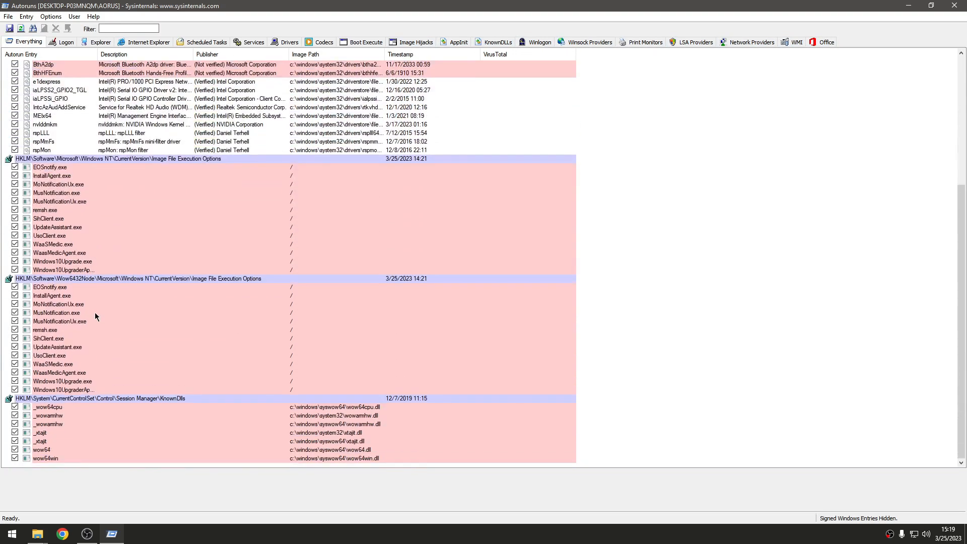
pyautogui.scroll(10, 150, 279)
pyautogui.click(74, 43)
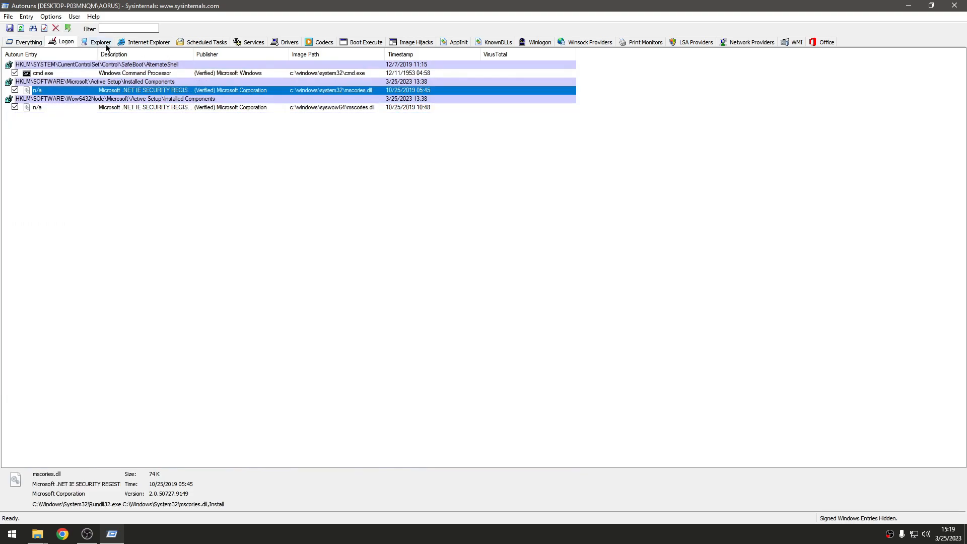
pyautogui.click(106, 44)
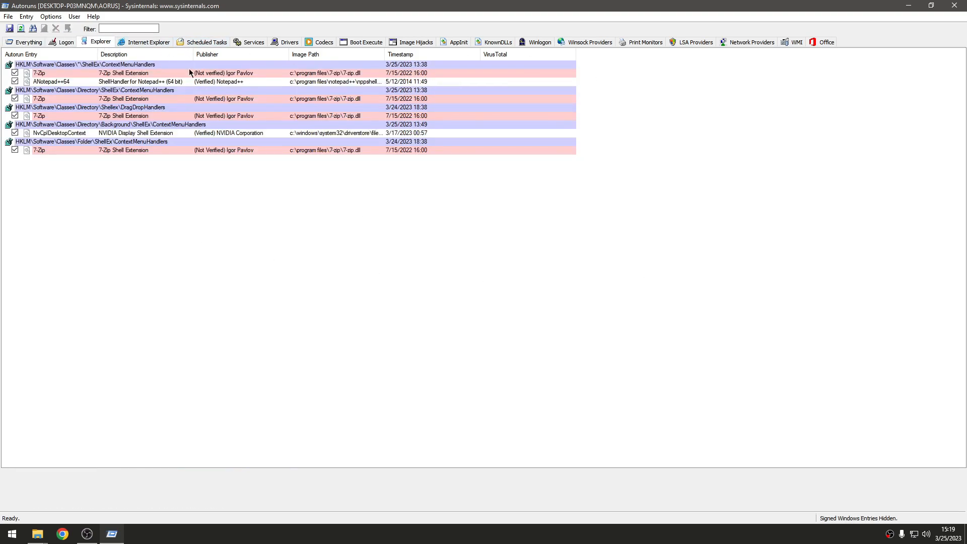
pyautogui.click(66, 42)
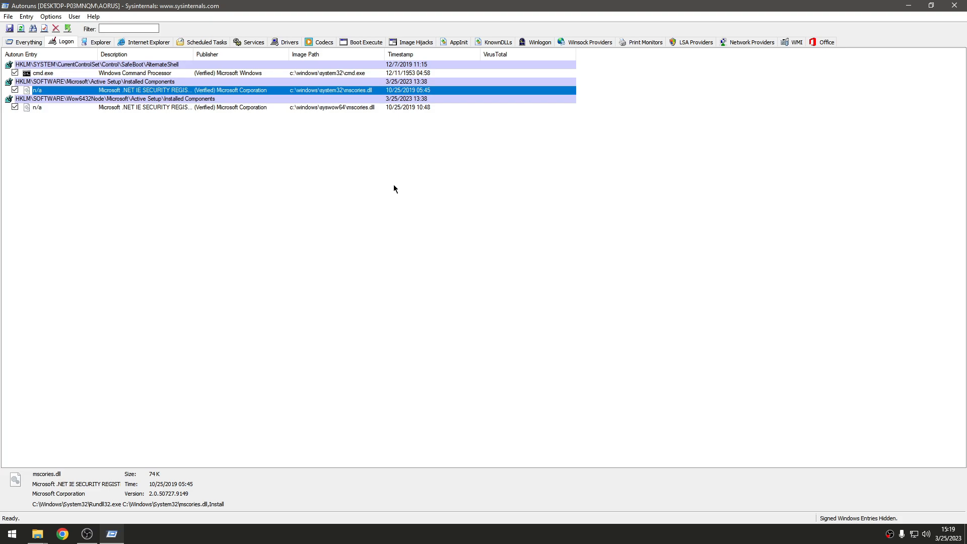
pyautogui.click(955, 5)
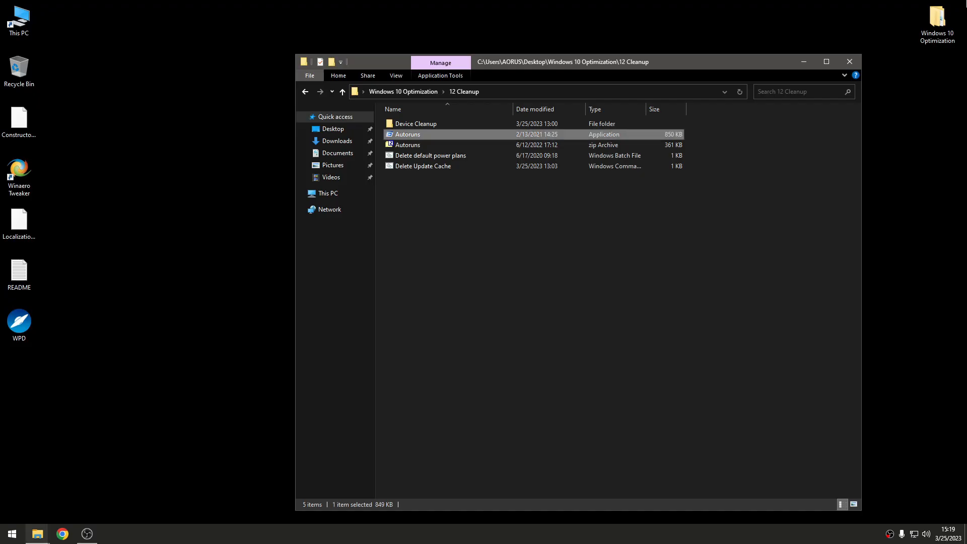
# Step: Return to the Windows 10 Optimization folder and open the 12 System benchmark softwares folder
pyautogui.click(306, 91)
pyautogui.moveTo(493, 69); pyautogui.dragTo(425, 44)
pyautogui.moveTo(519, 313); pyautogui.dragTo(688, 157)
pyautogui.click(678, 272)
pyautogui.moveTo(678, 272); pyautogui.dragTo(324, 89)
pyautogui.click(649, 276)
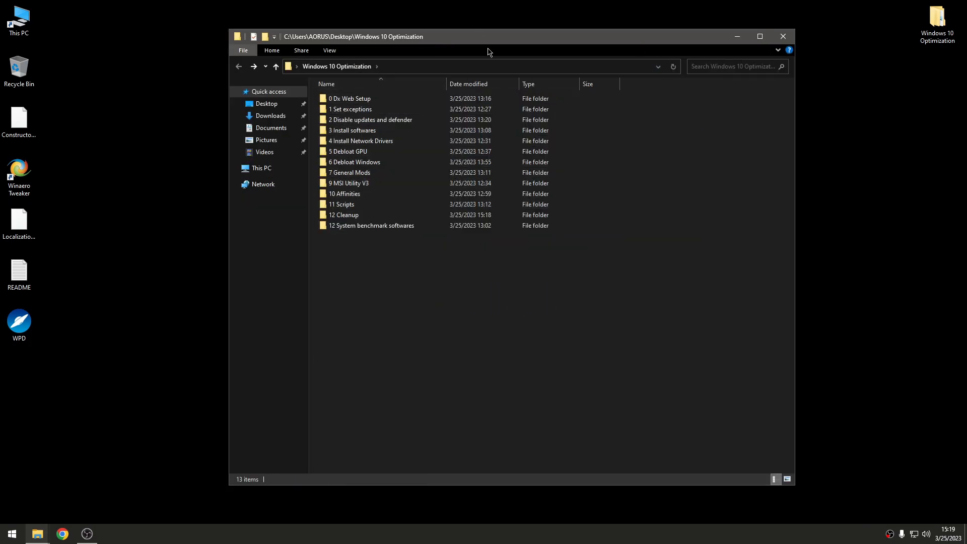
pyautogui.doubleClick(399, 224)
pyautogui.moveTo(434, 269); pyautogui.dragTo(377, 117)
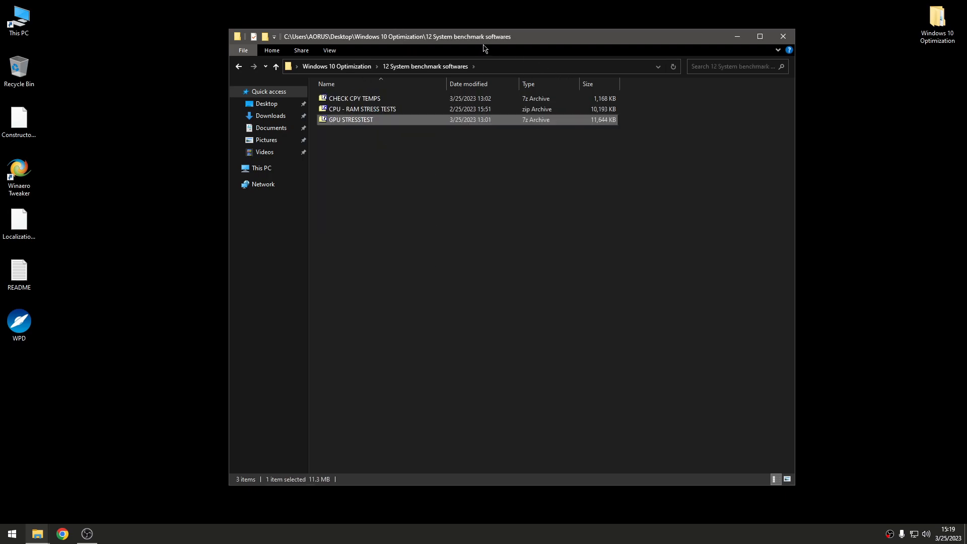
pyautogui.moveTo(481, 44); pyautogui.dragTo(503, 62)
pyautogui.moveTo(488, 230); pyautogui.dragTo(352, 111)
pyautogui.click(509, 275)
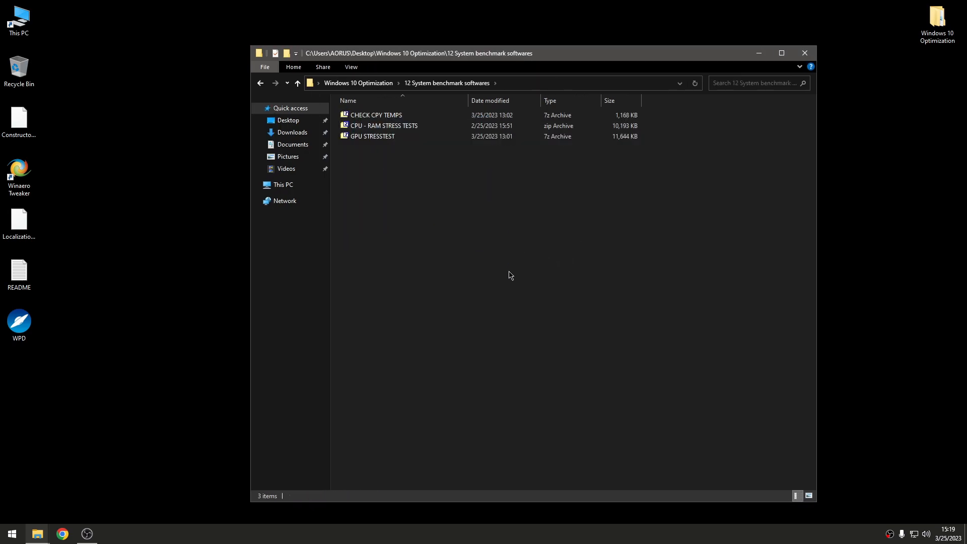
# Step: Rename the CHECK CPY TEMPS archive as CHECK CPU TEMPS
pyautogui.moveTo(478, 224); pyautogui.dragTo(378, 115)
pyautogui.click(374, 118)
pyautogui.click(386, 115)
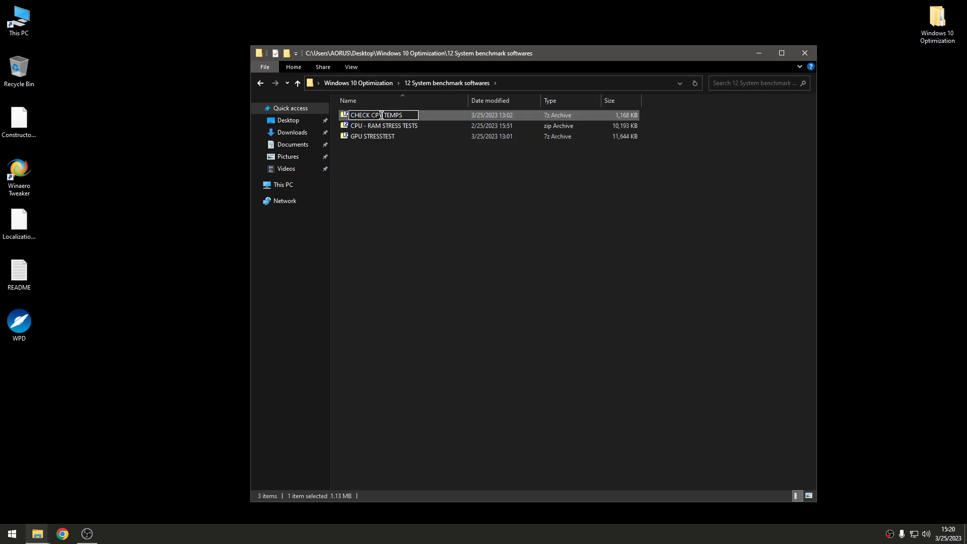
pyautogui.write('U')
pyautogui.click(473, 217)
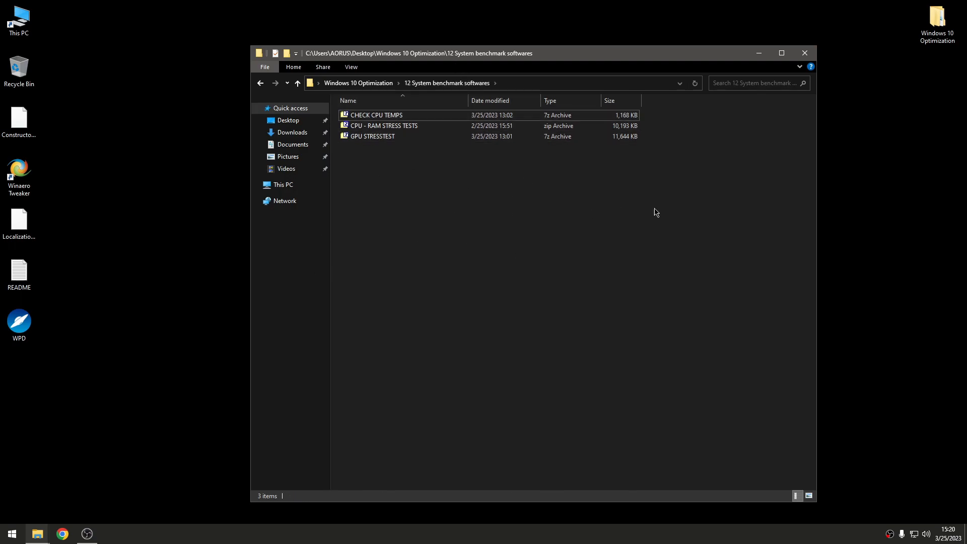
pyautogui.moveTo(618, 54); pyautogui.dragTo(595, 52)
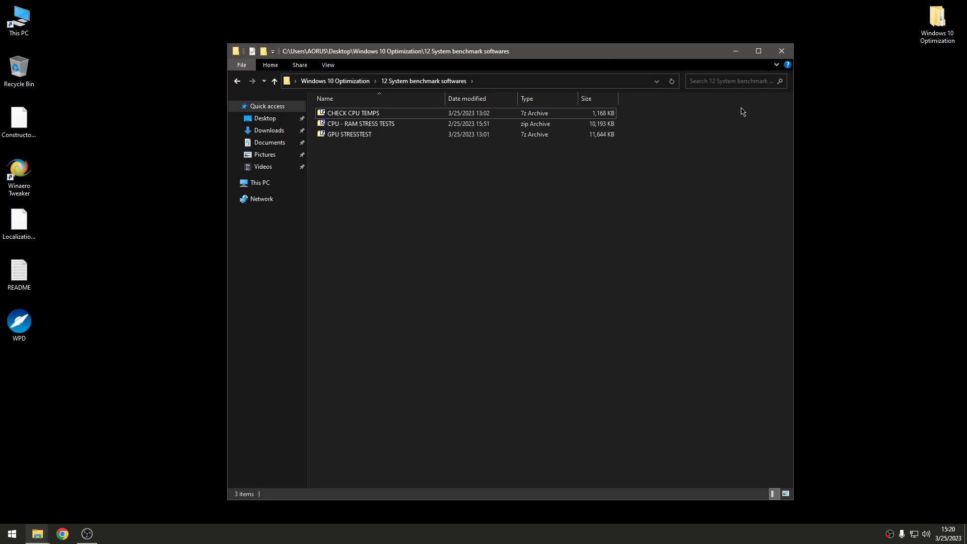